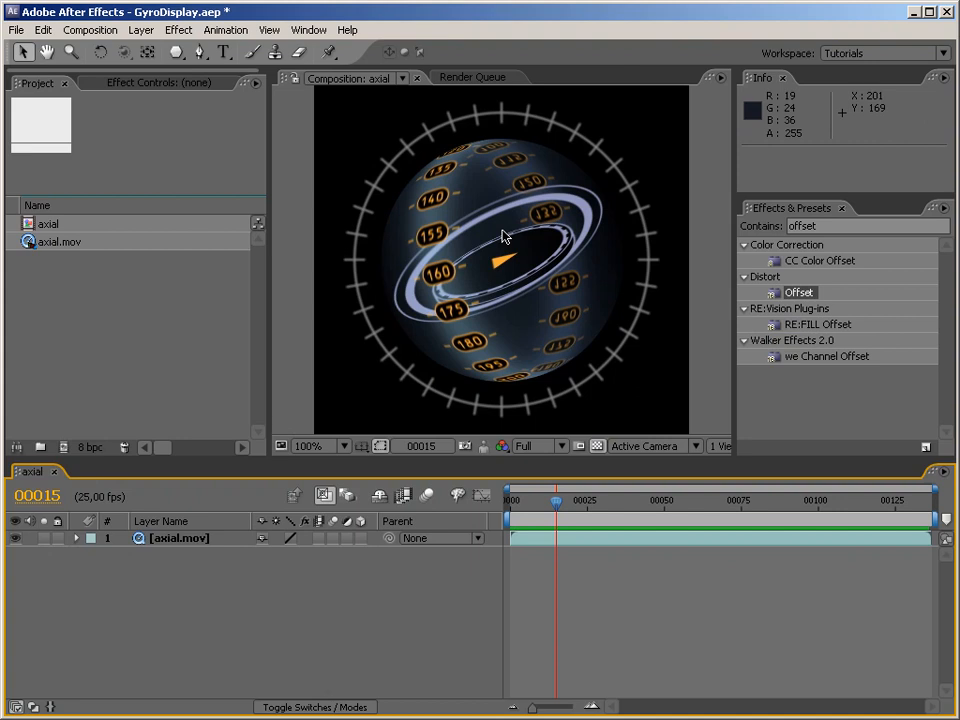
Create a new 400 x 400 pixel composition named Final with square pixels at 25 fps.
right_click(162, 329)
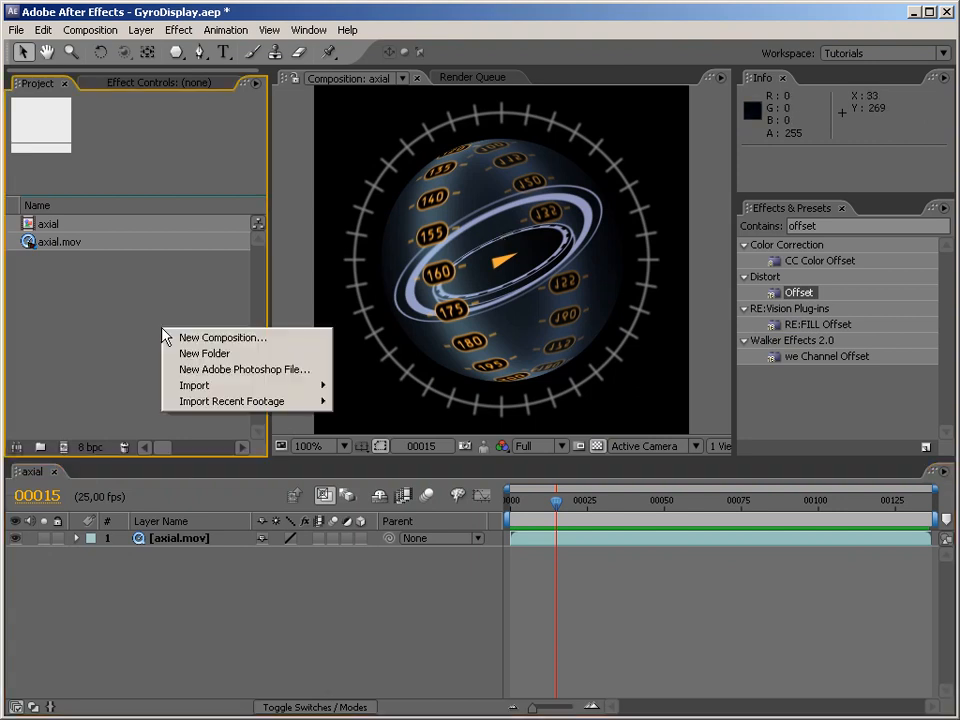
click(189, 336)
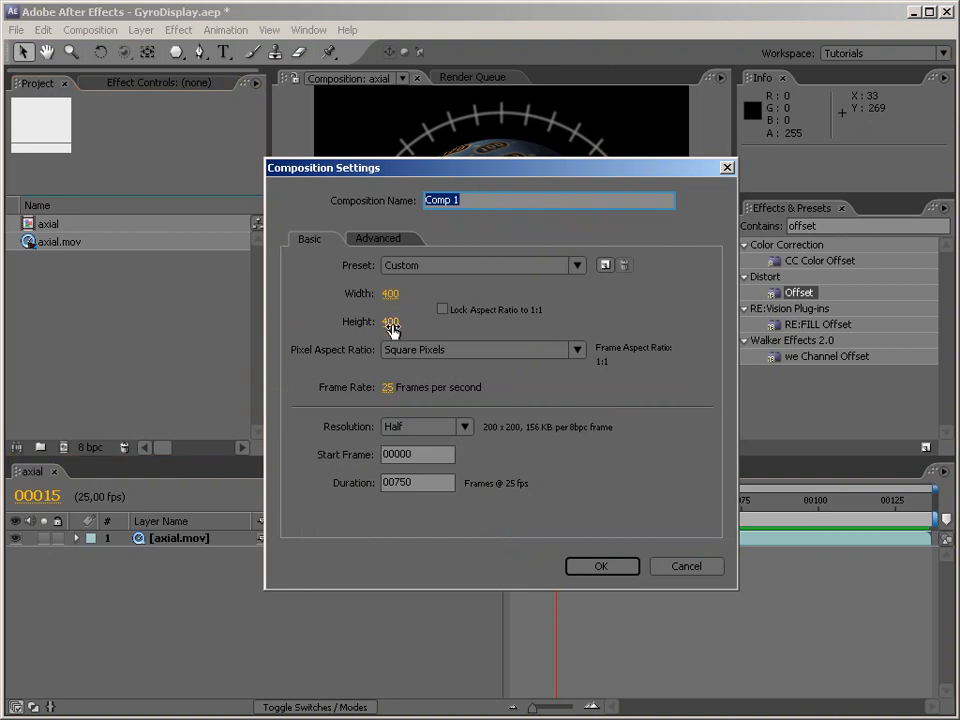
text(Final)
click(601, 566)
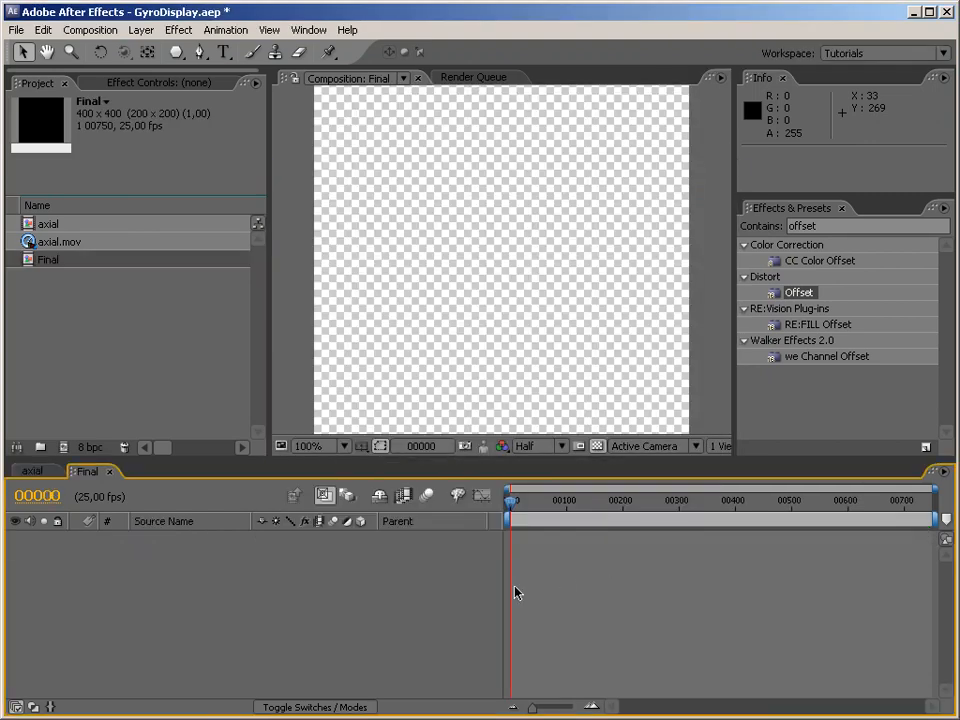
Add a deep red 400 x 400 pixel solid layer to the Final composition.
right_click(320, 581)
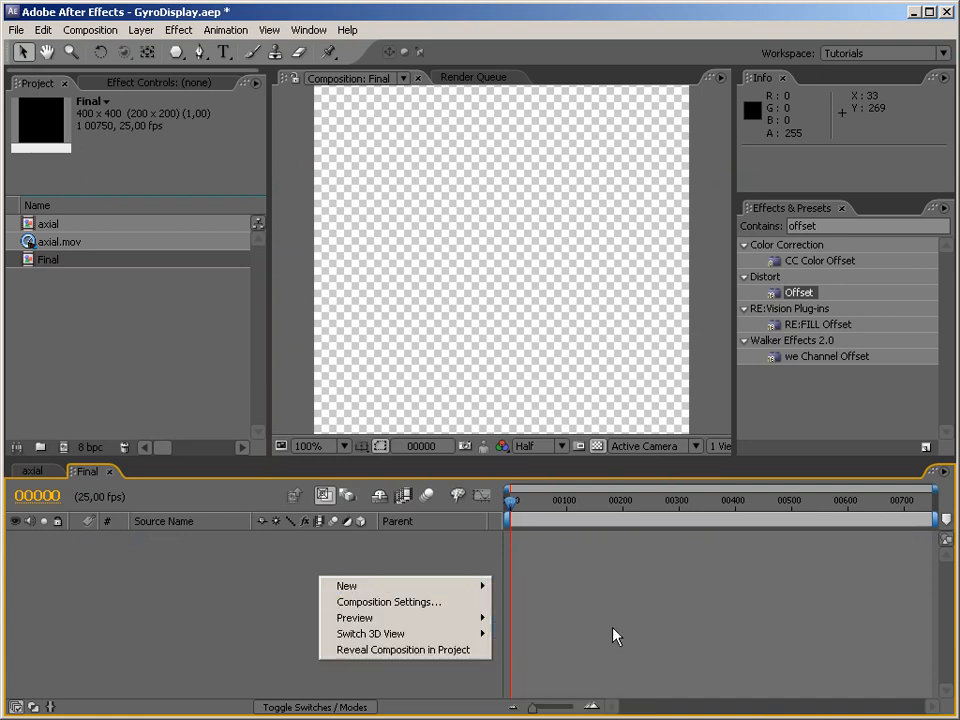
key(ctrl+y)
click(505, 436)
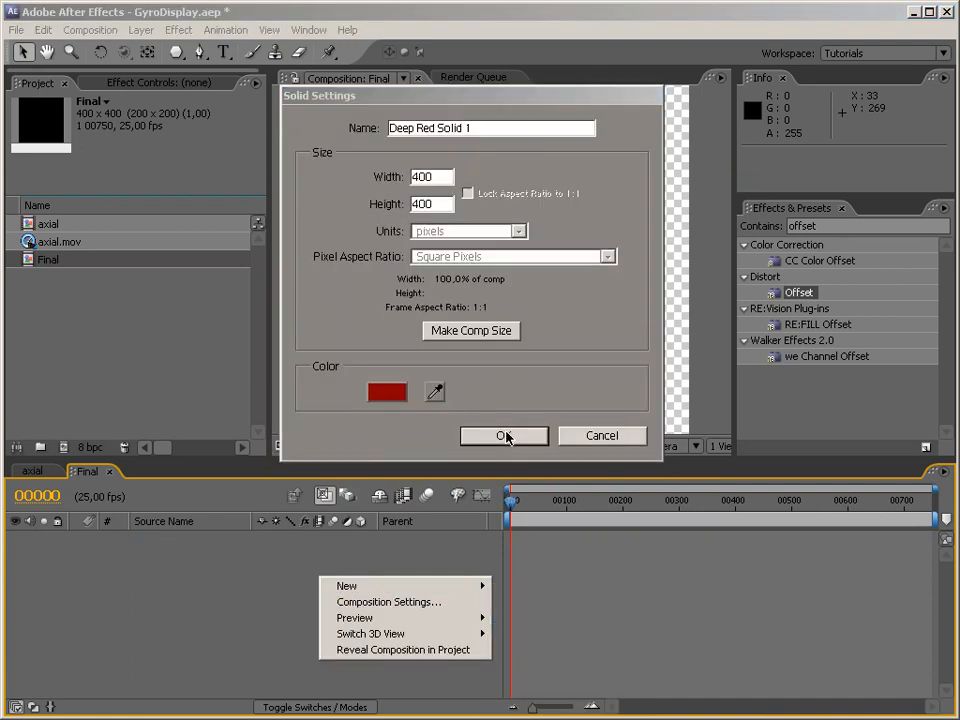
Apply the CC Sphere effect to the red solid and set the sphere's radius to 100.
double_click(813, 226)
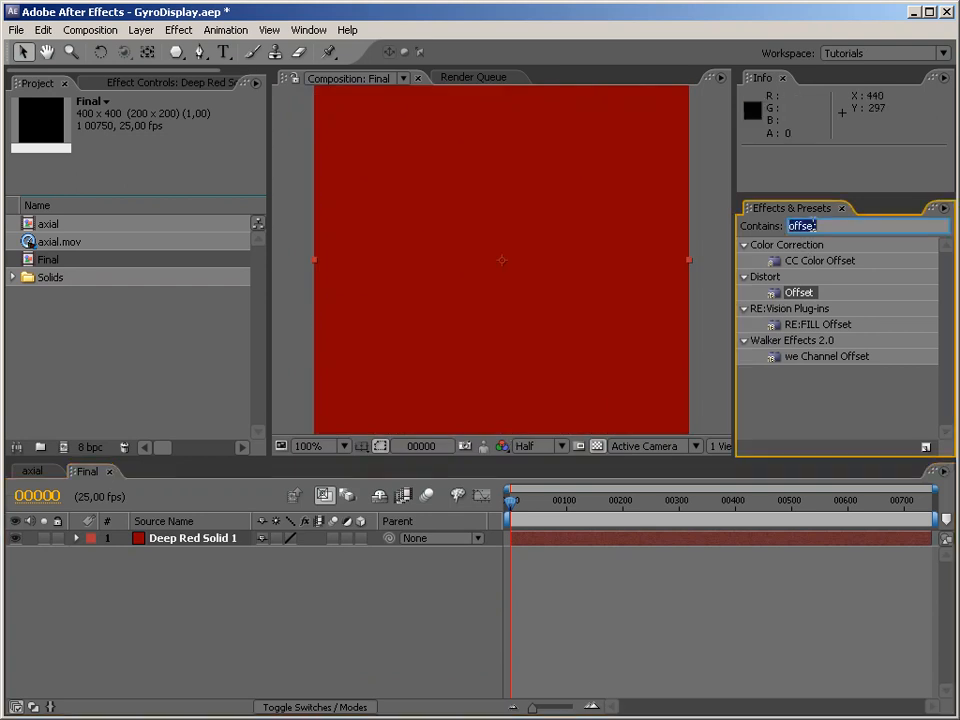
text(cc sph)
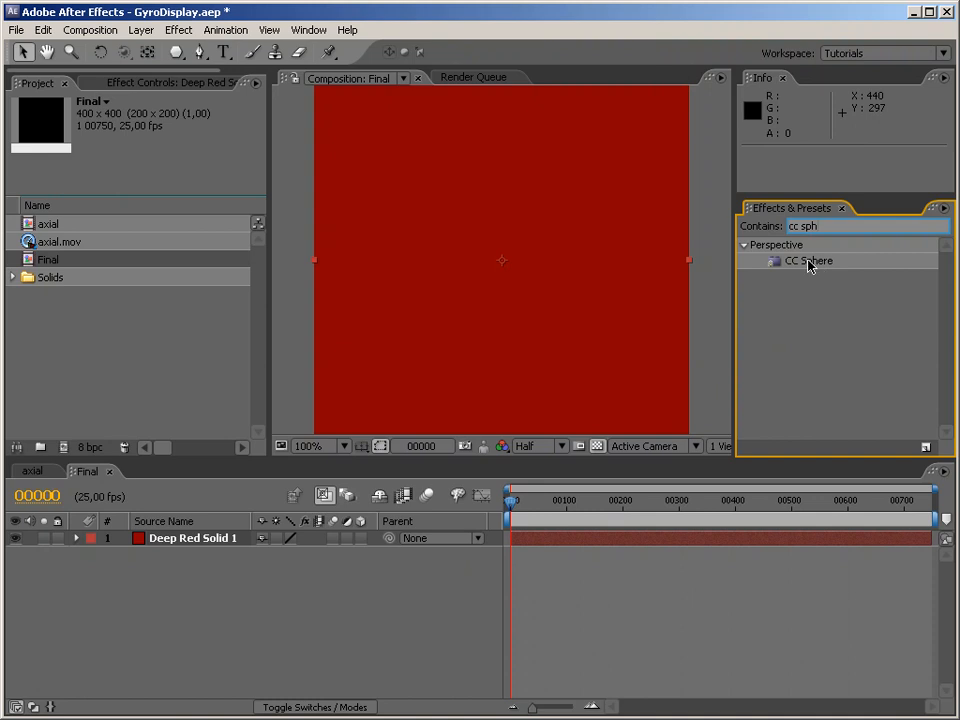
drag(810, 263, 443, 349)
click(137, 166)
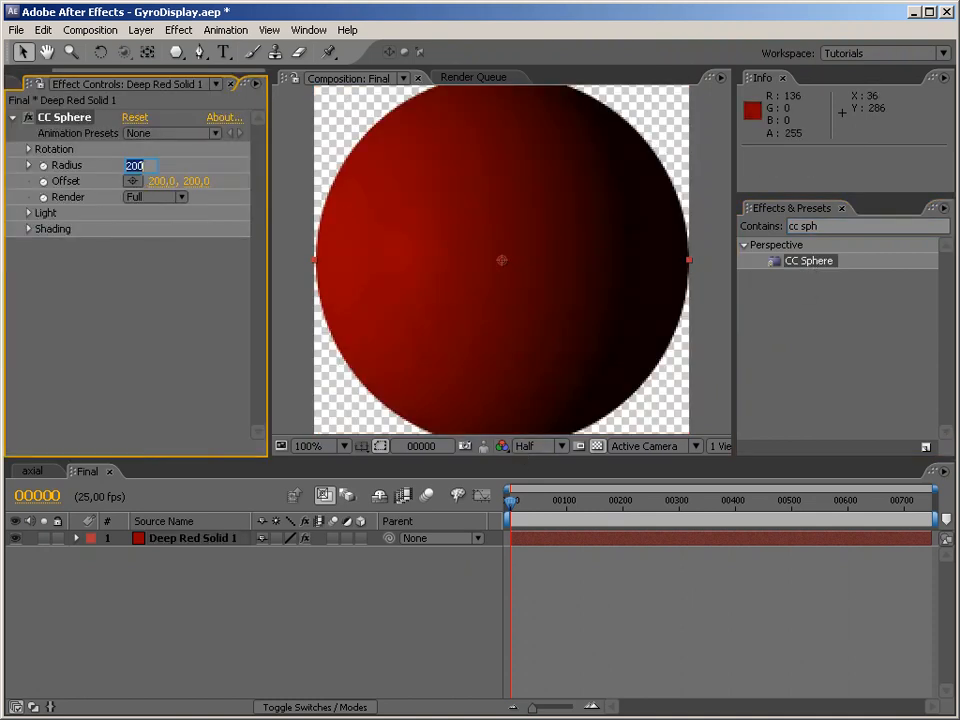
text(100)
key(Return)
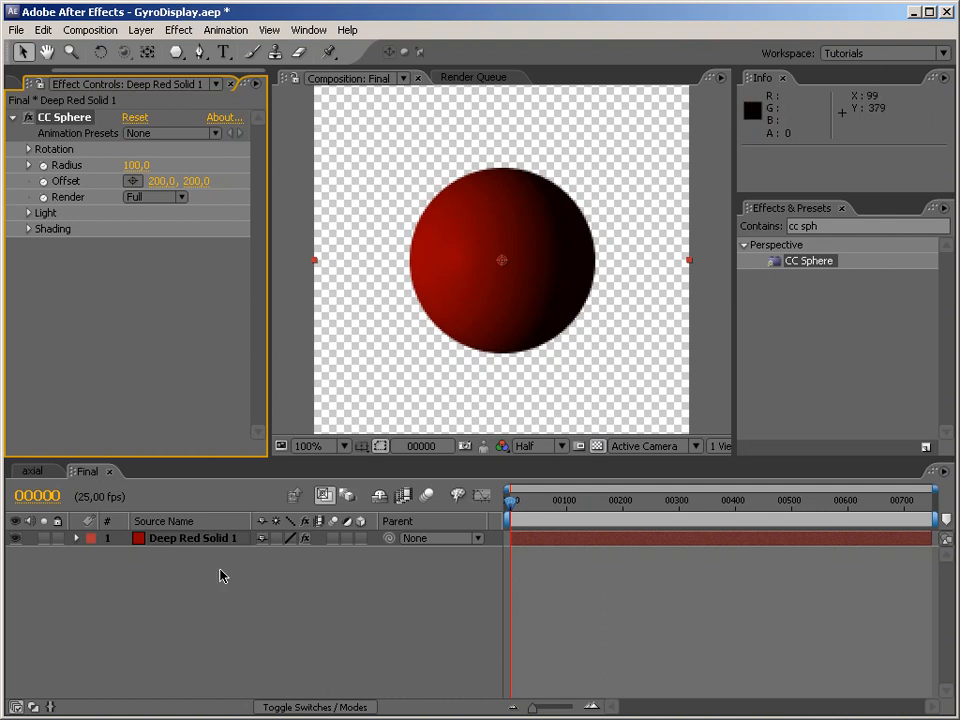
Check the axial reference composition against Final, and create a new composition 1200 pixels wide and 600 pixels high.
click(34, 471)
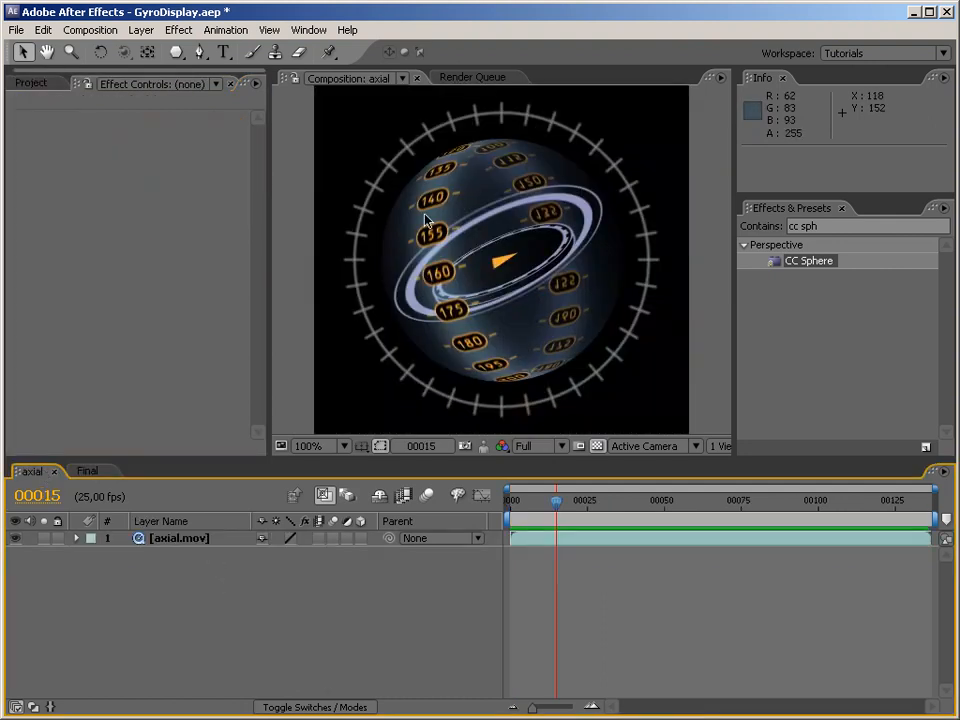
click(92, 472)
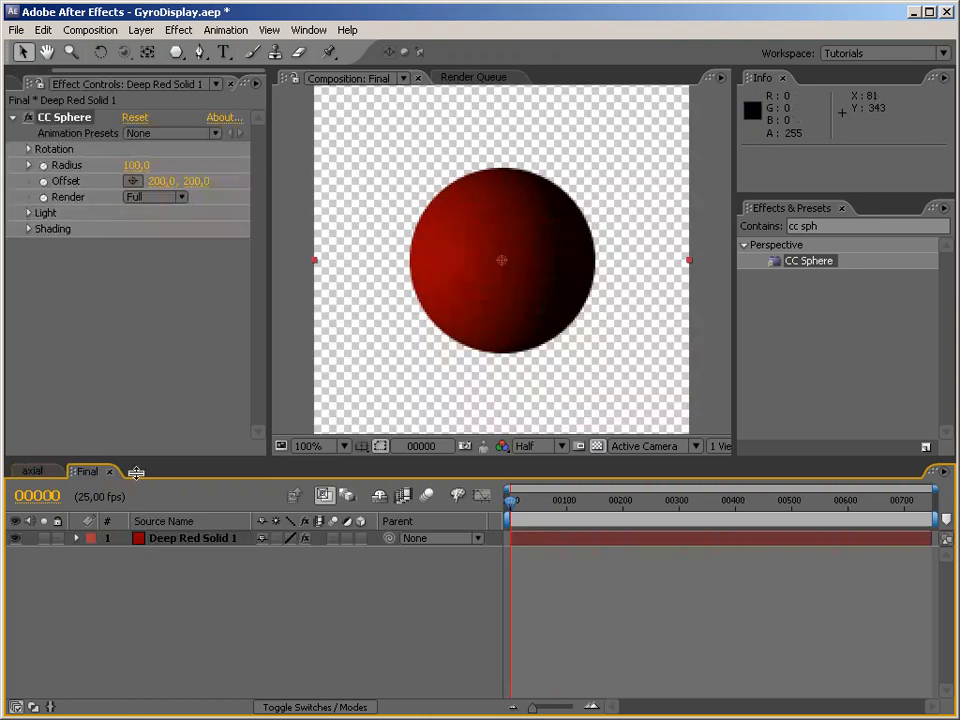
click(34, 471)
click(30, 83)
right_click(100, 337)
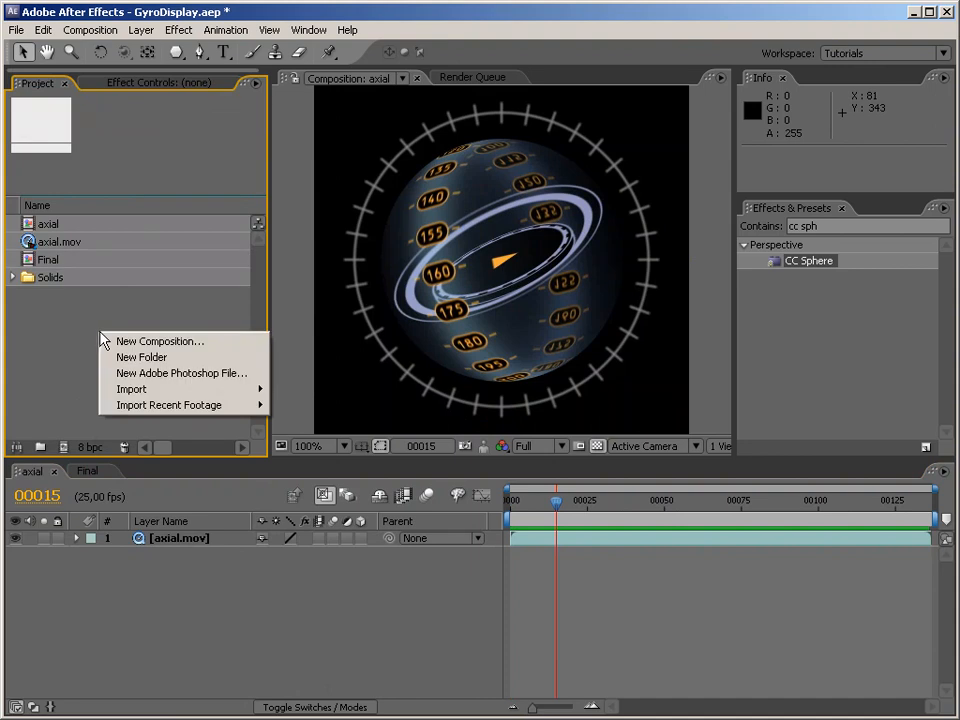
click(122, 341)
click(390, 293)
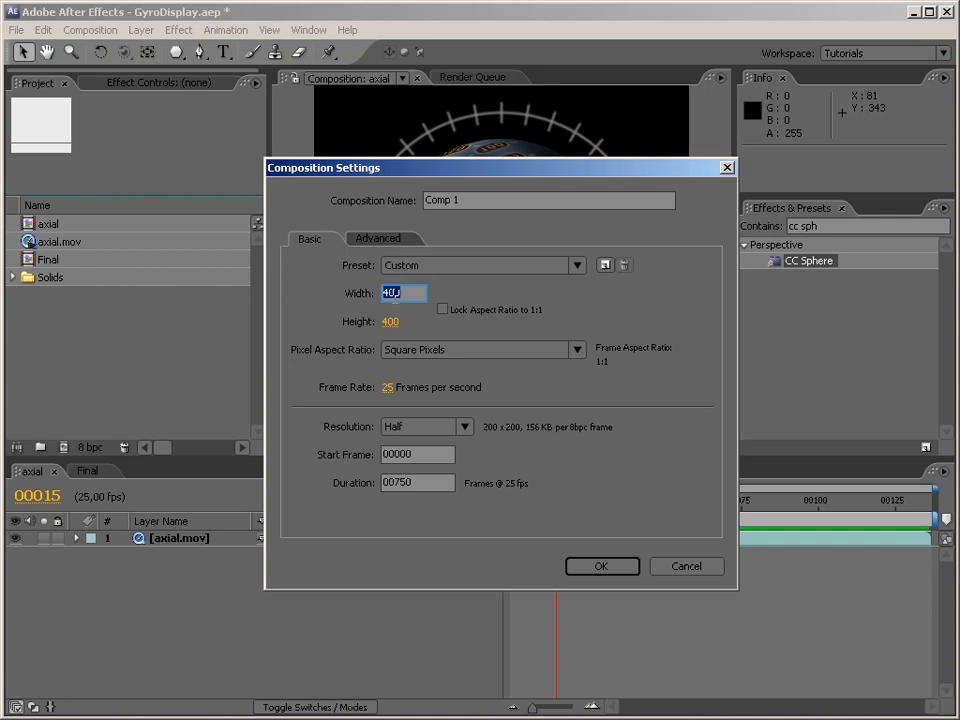
text(1200)
key(Tab)
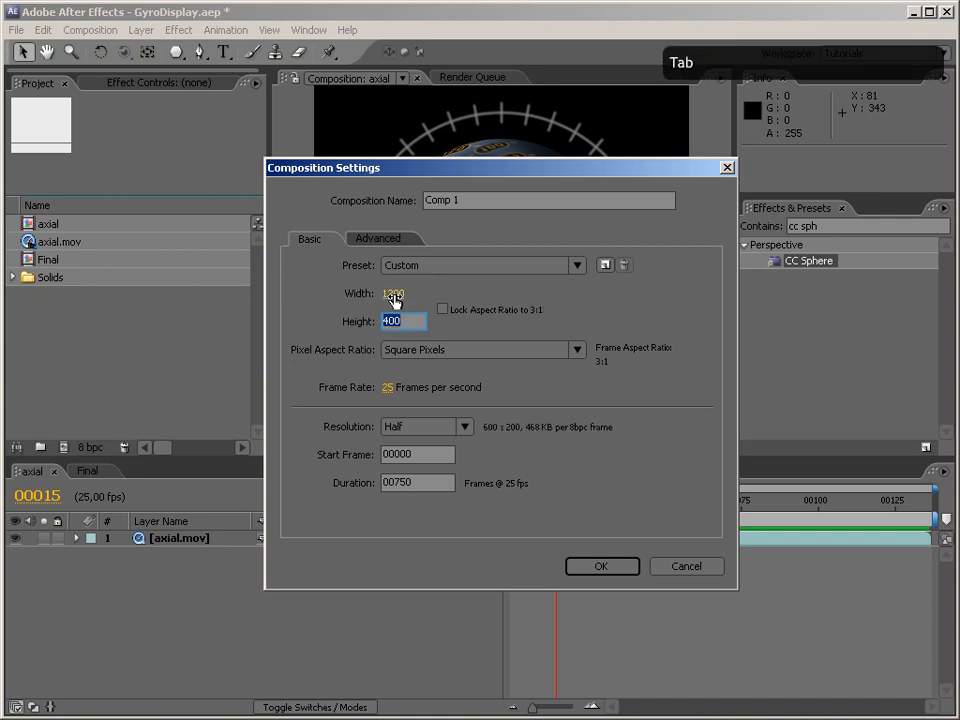
text(600)
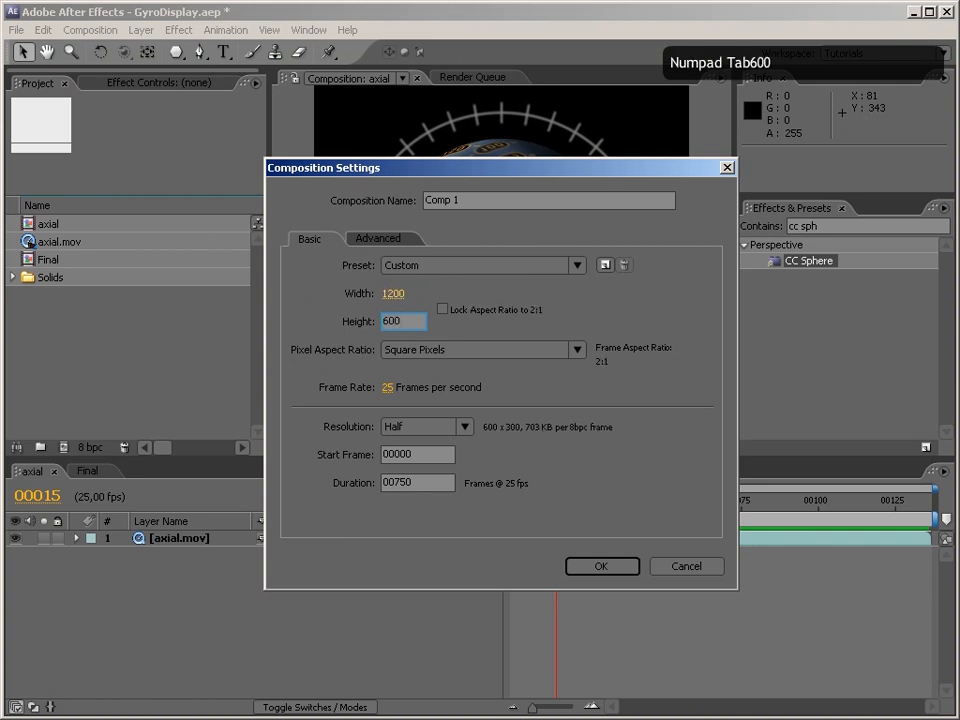
click(615, 567)
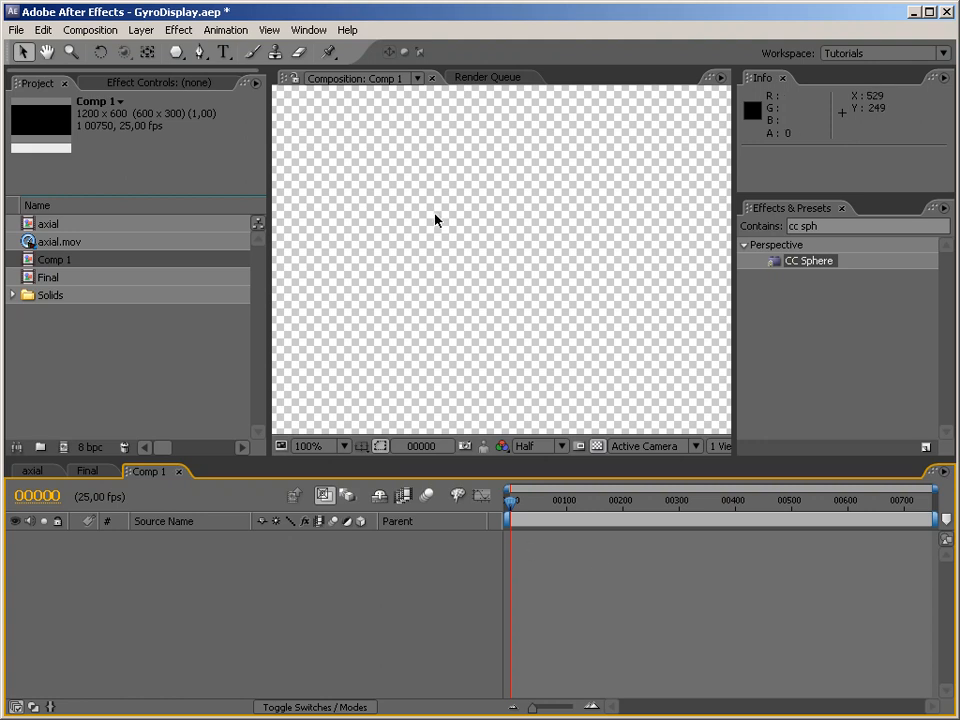
Turn off the transparency grid in the new composition's viewer and set its preview resolution to Full.
click(597, 446)
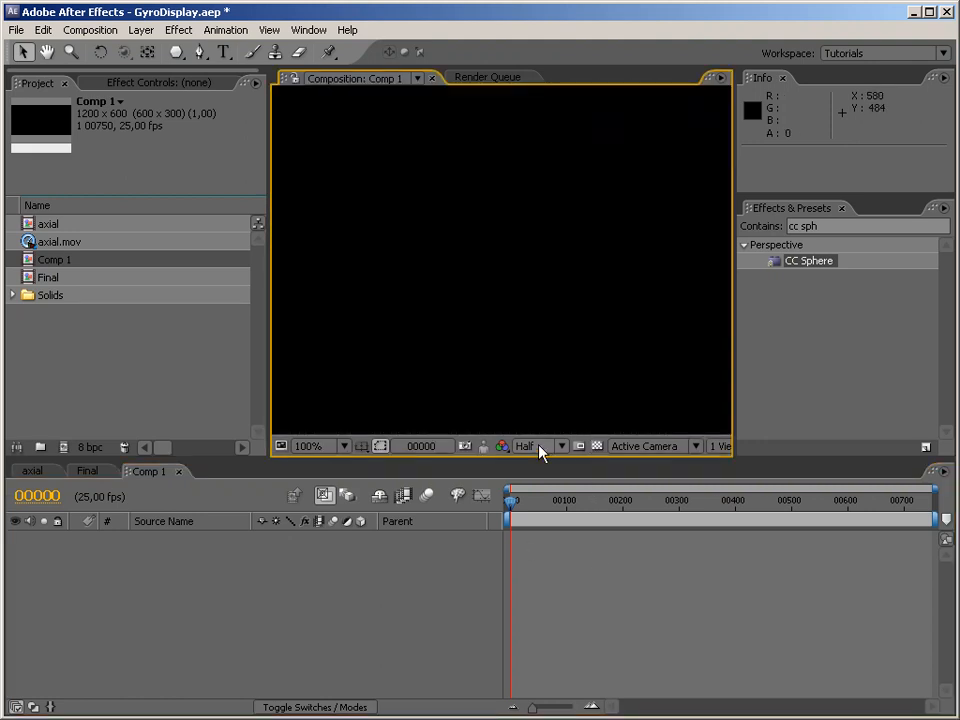
click(540, 452)
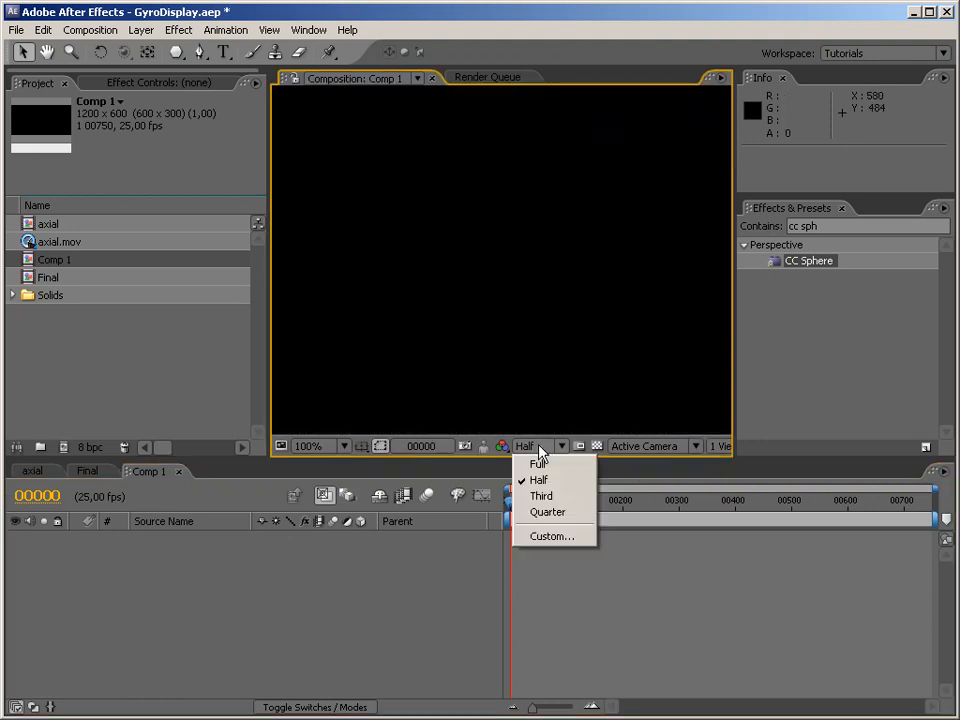
click(537, 462)
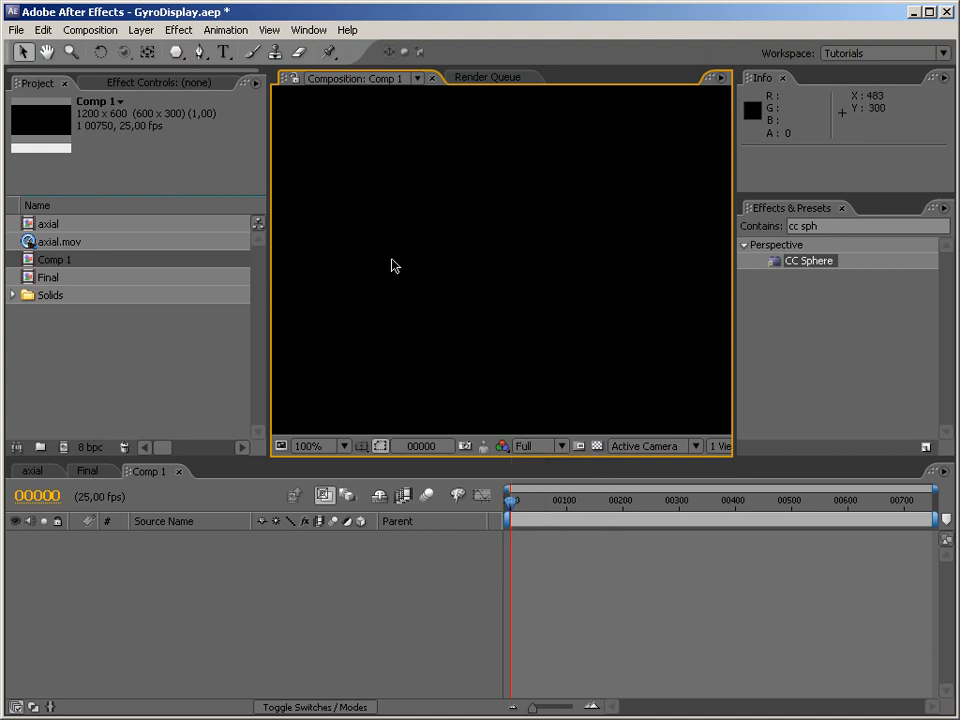
Add a text layer reading 100 near the middle of the 1200 x 600 composition.
click(224, 52)
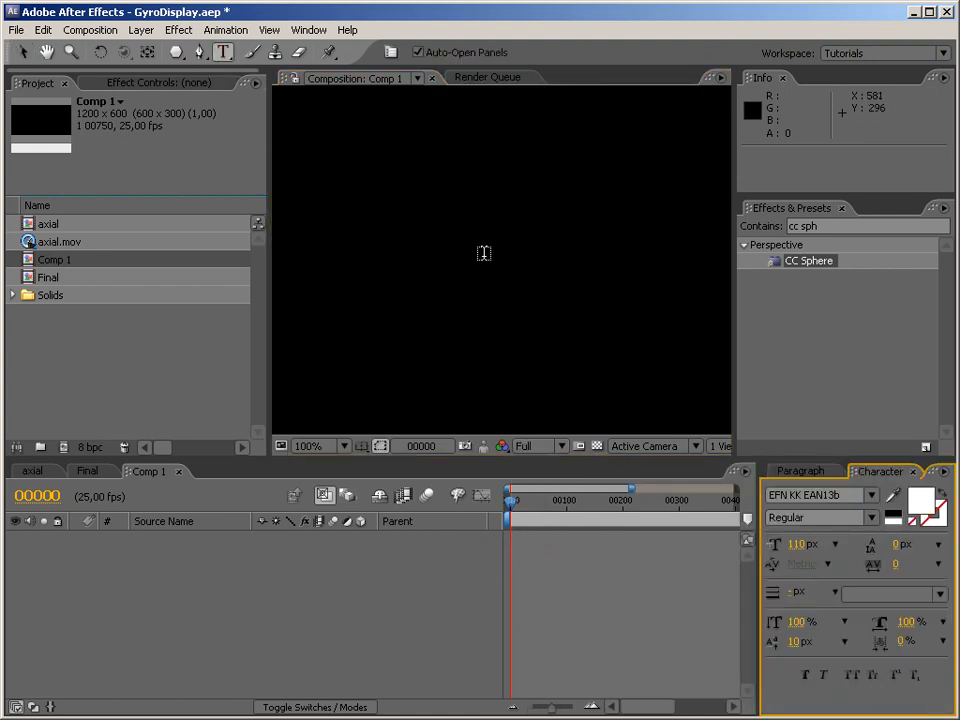
click(483, 253)
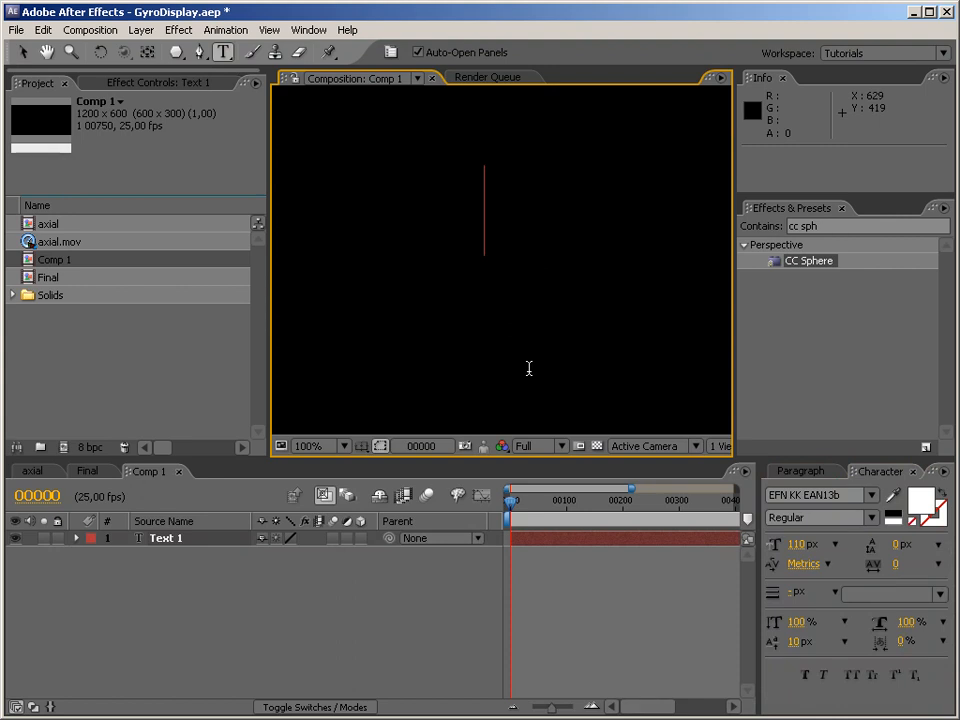
text(100)
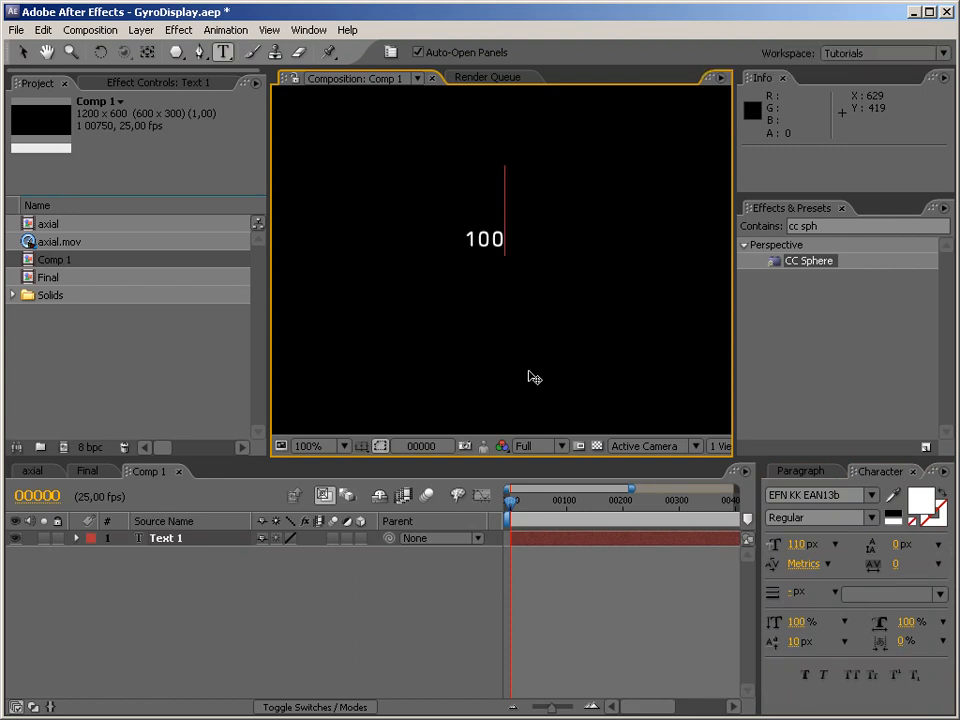
key(Return)
text(200)
key(Return)
text(300)
key(ctrl+a)
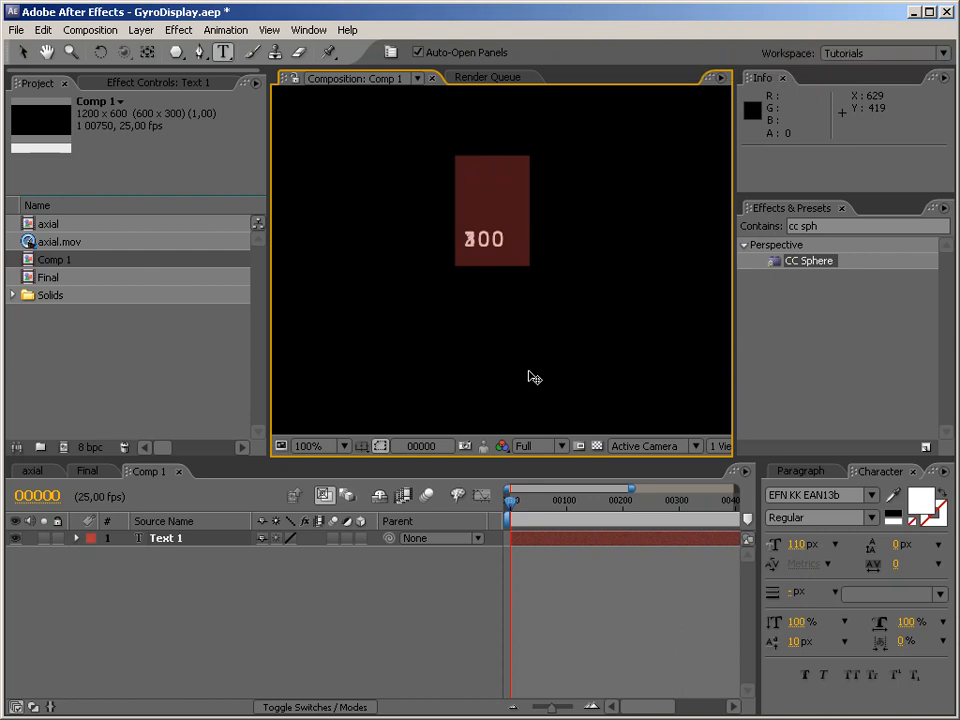
text(100)
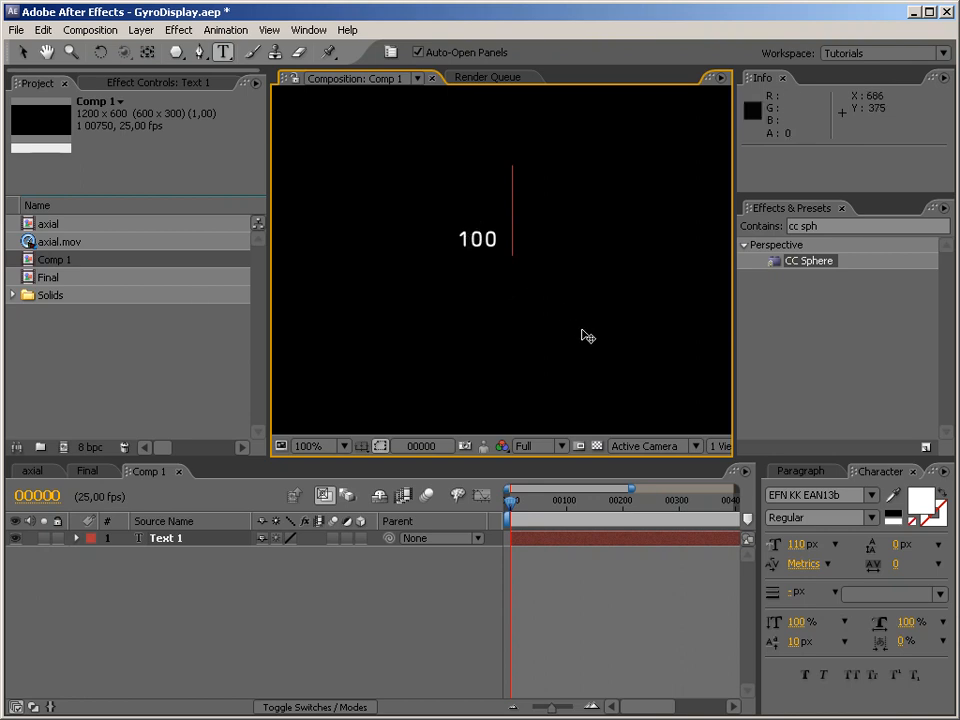
text(115)
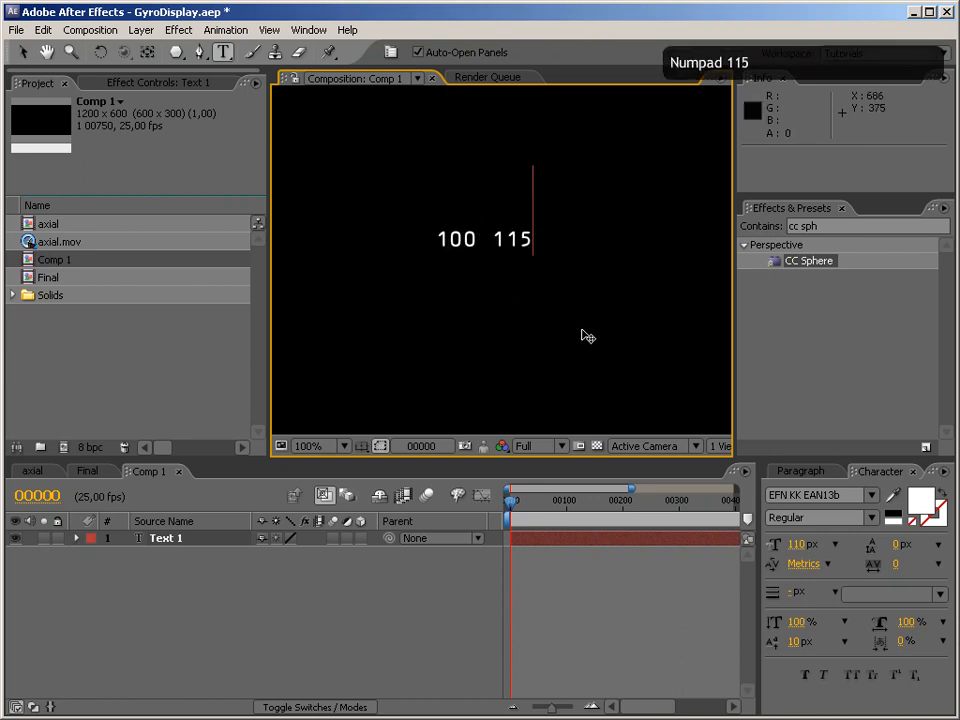
text( 120)
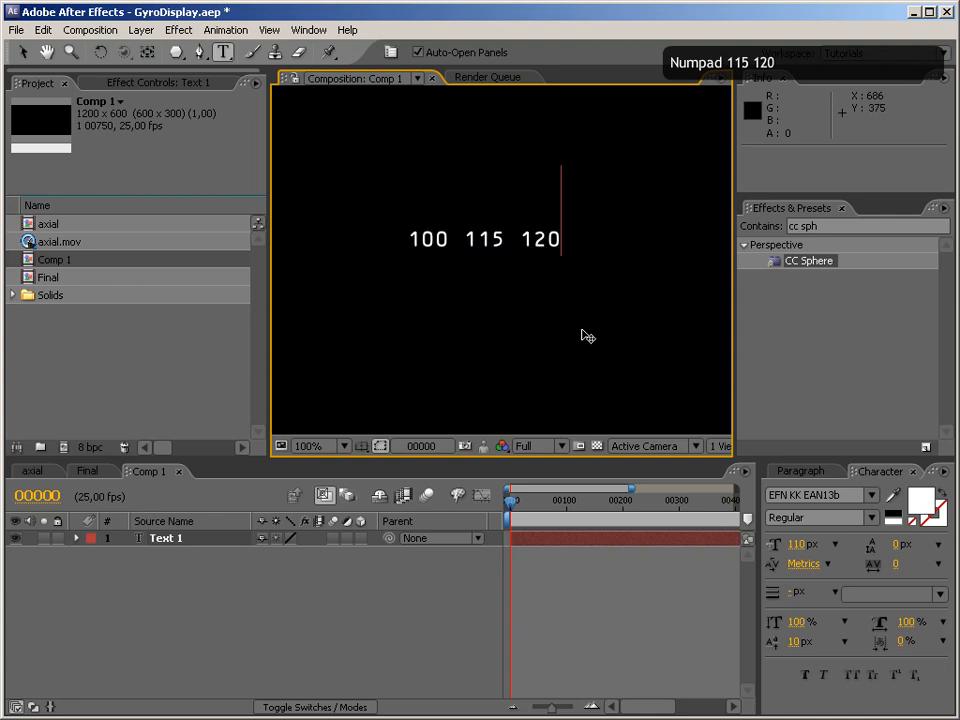
text( 135)
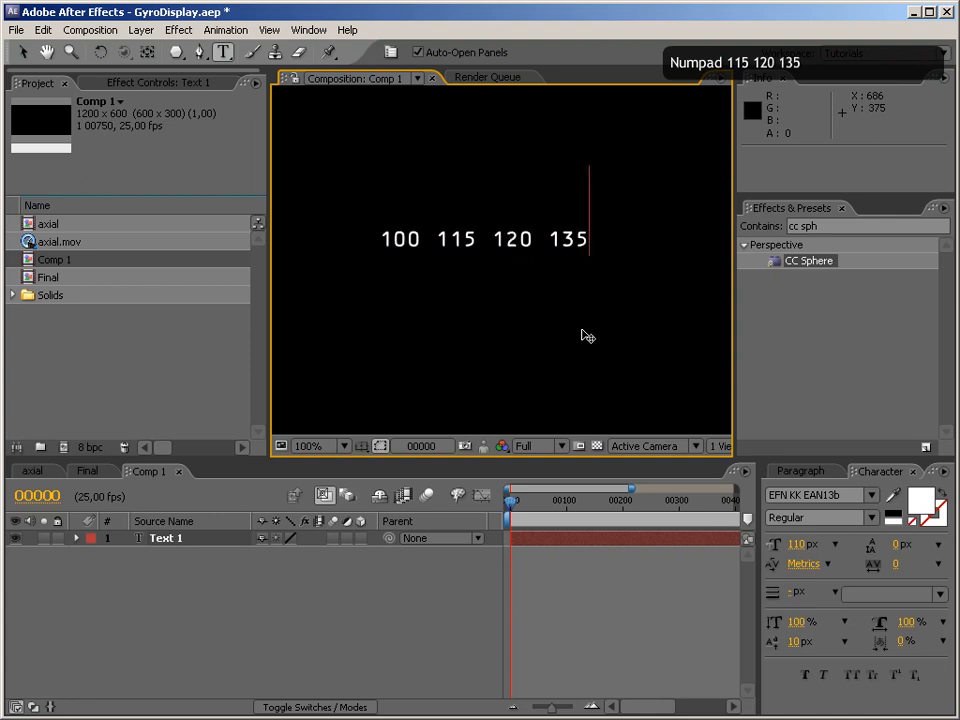
text( 140)
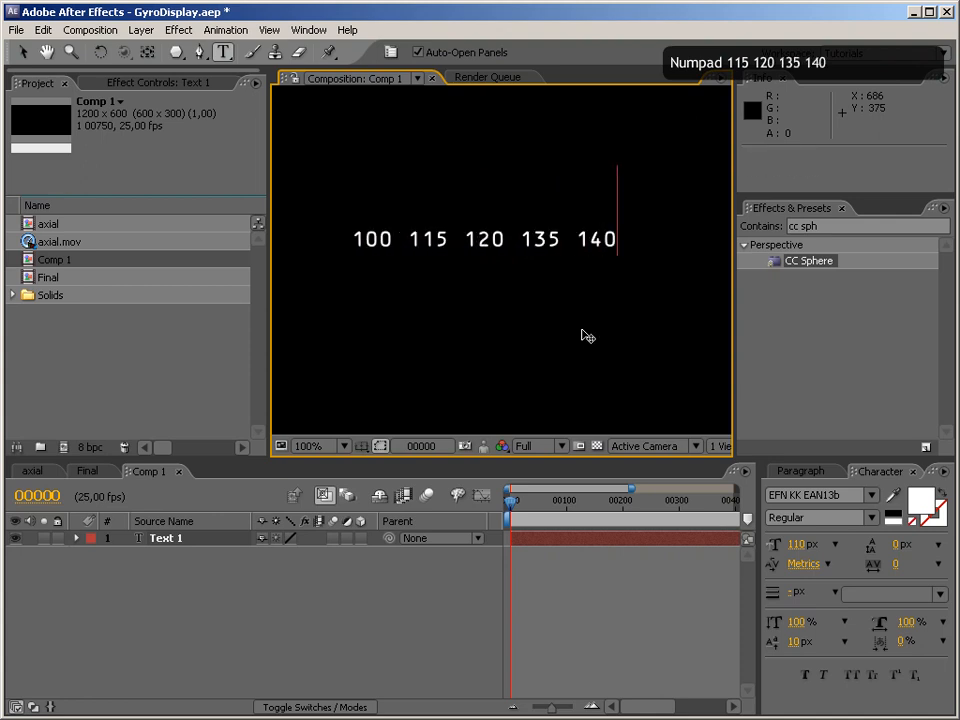
text( 155 160)
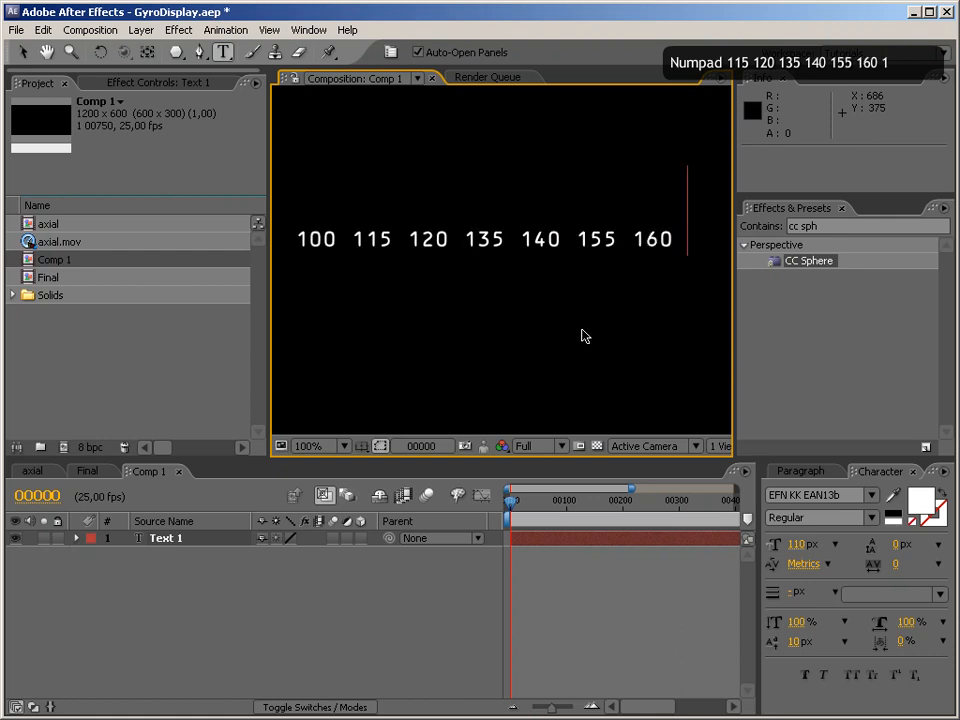
text( 175 180)
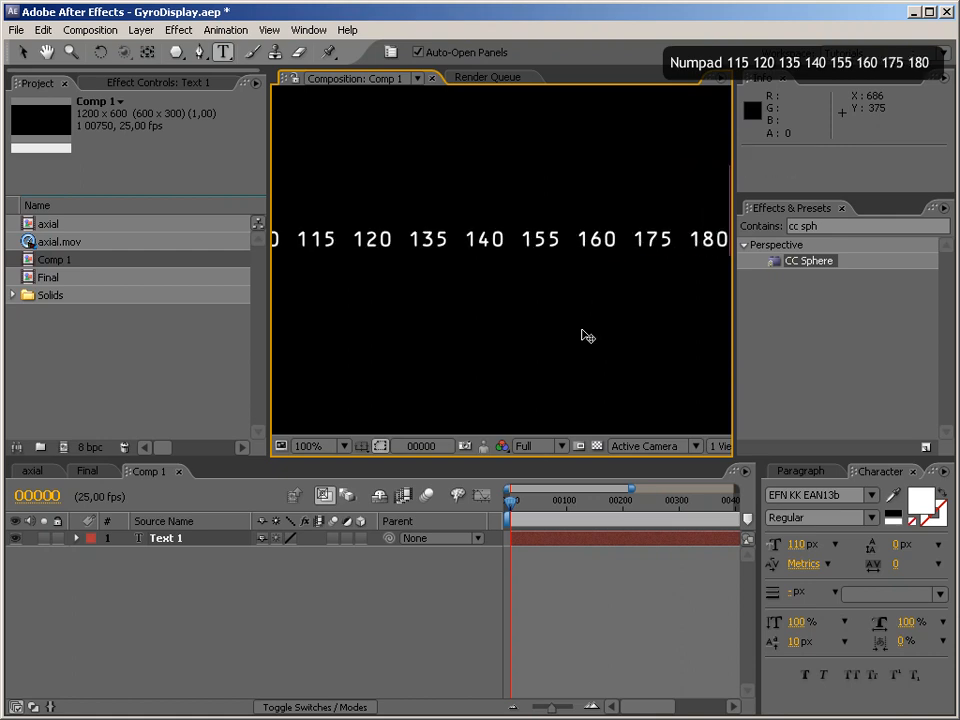
text( 195 200)
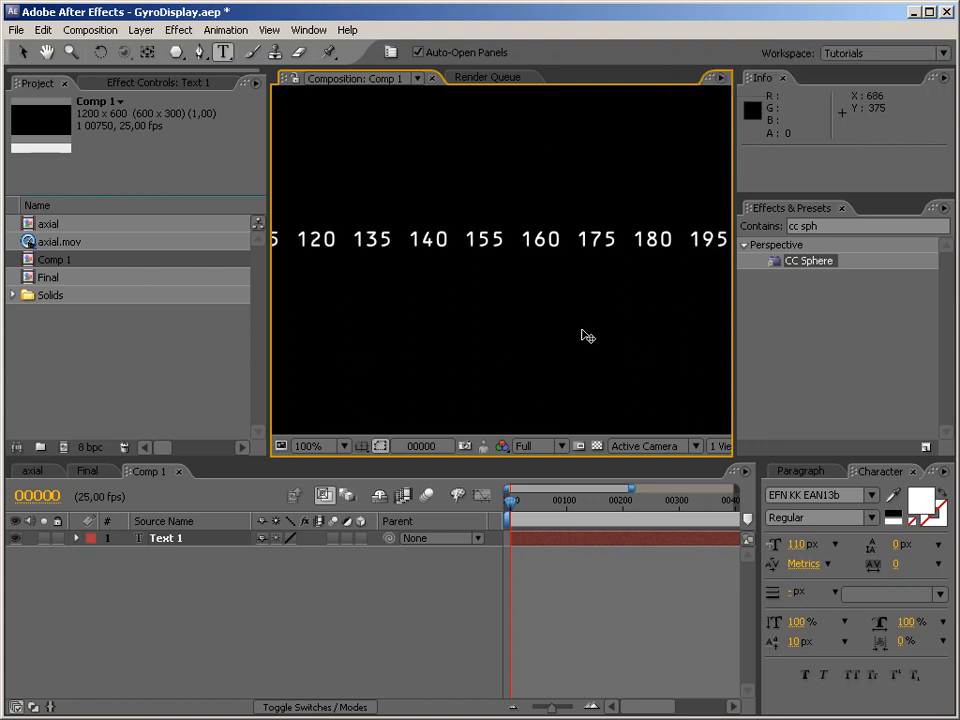
click(22, 52)
click(490, 404)
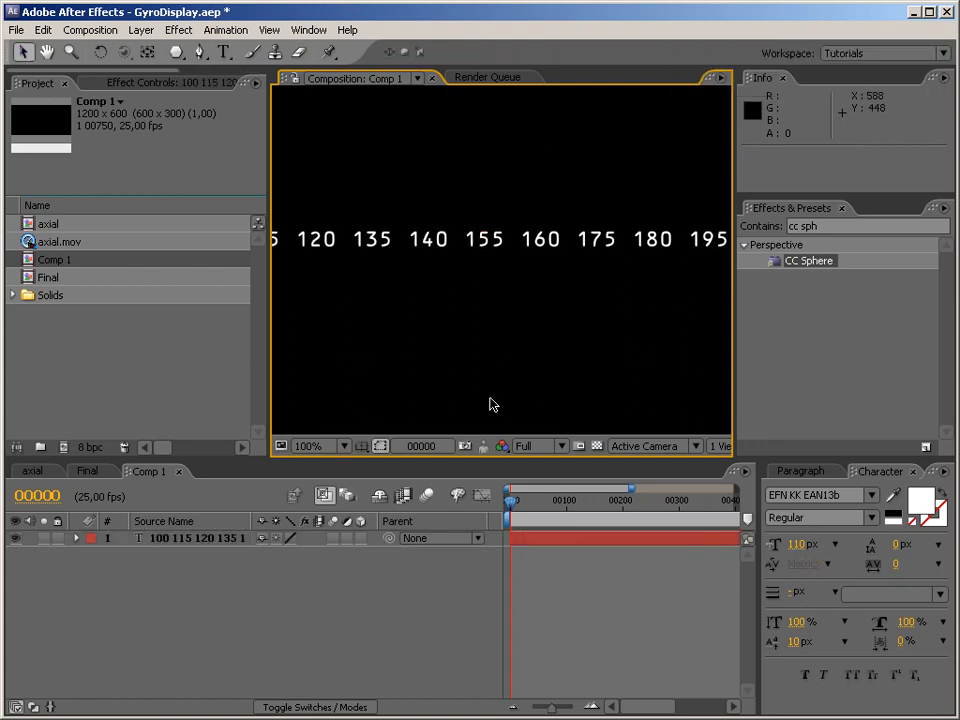
With the composition view maximized at 50%, move the number row to the composition's left edge.
key(ctrl+minus)
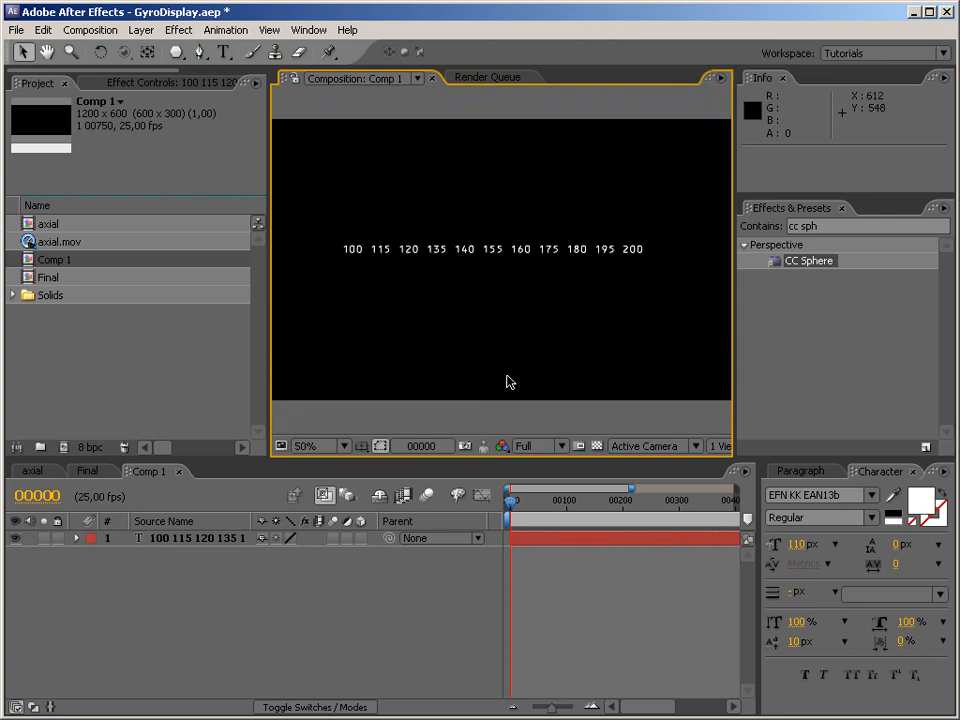
key(grave)
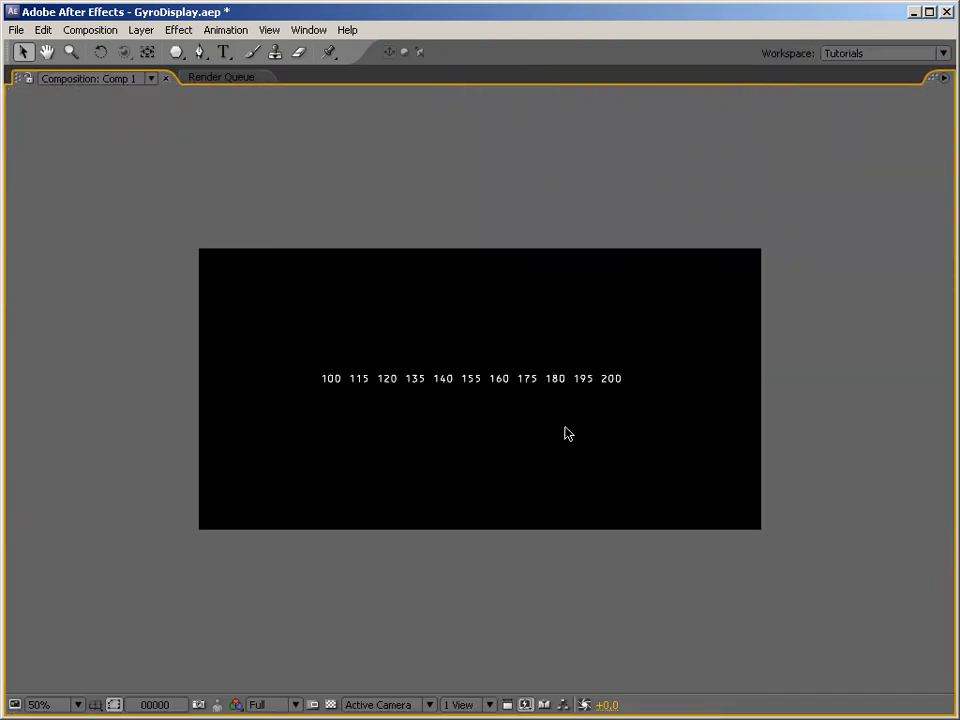
drag(568, 386, 441, 384)
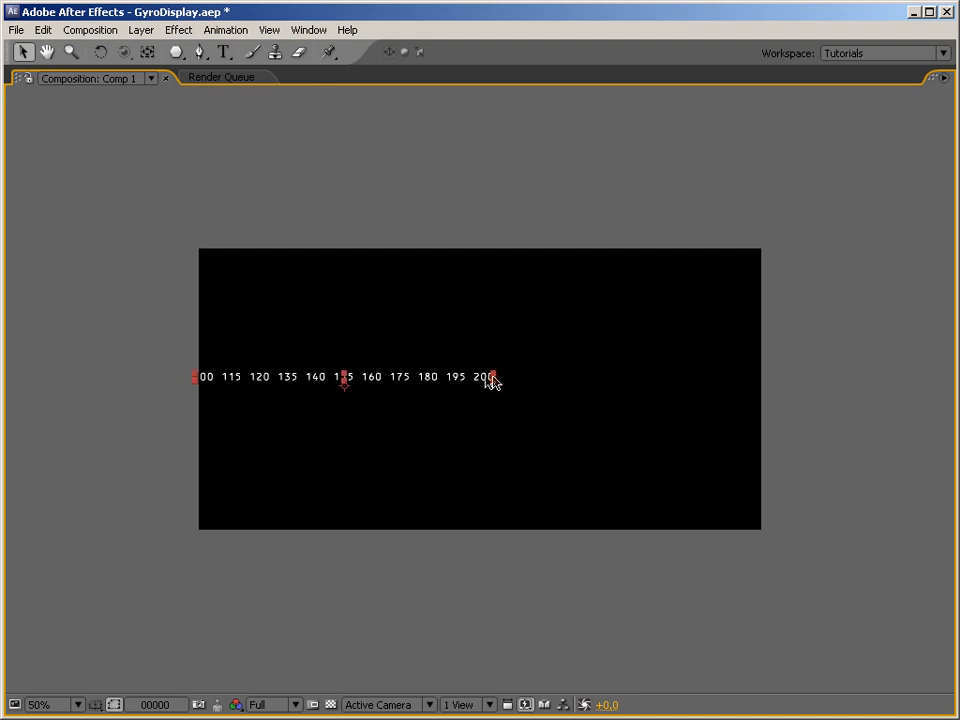
key(grave)
key(ctrl+t)
click(508, 252)
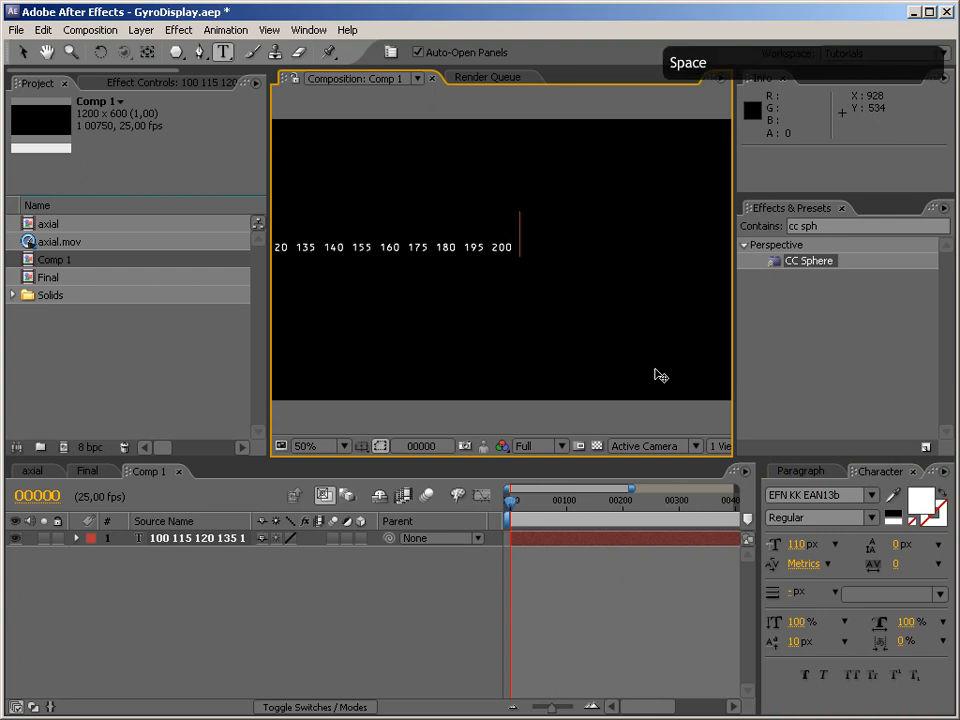
text(195 180 175 160 155 140 135 120 115 100)
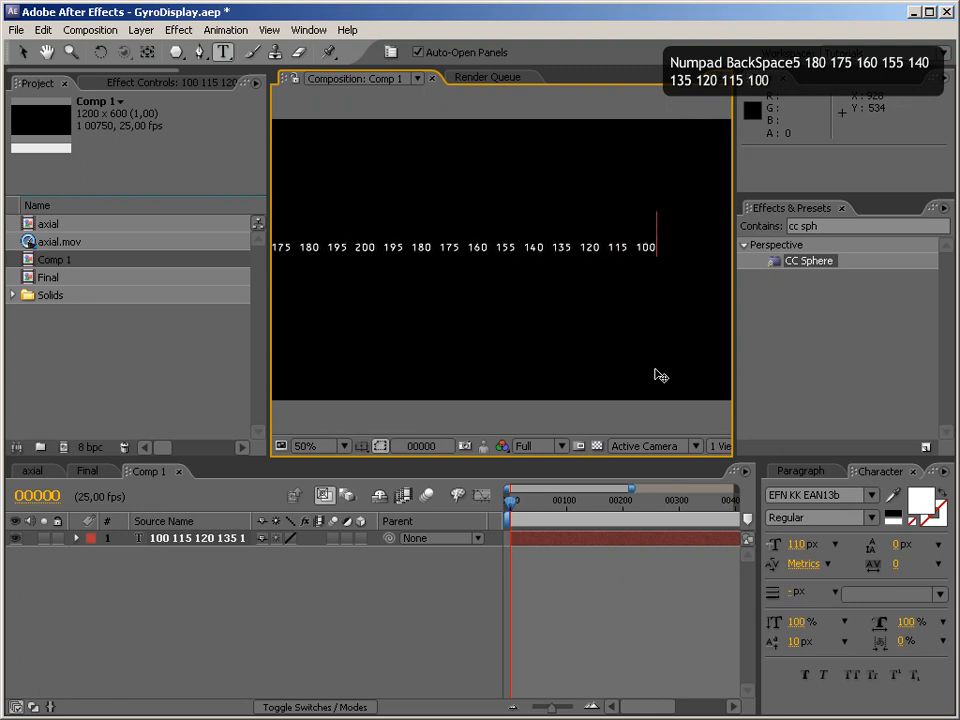
key(BackSpace)
key(BackSpace)
key(BackSpace)
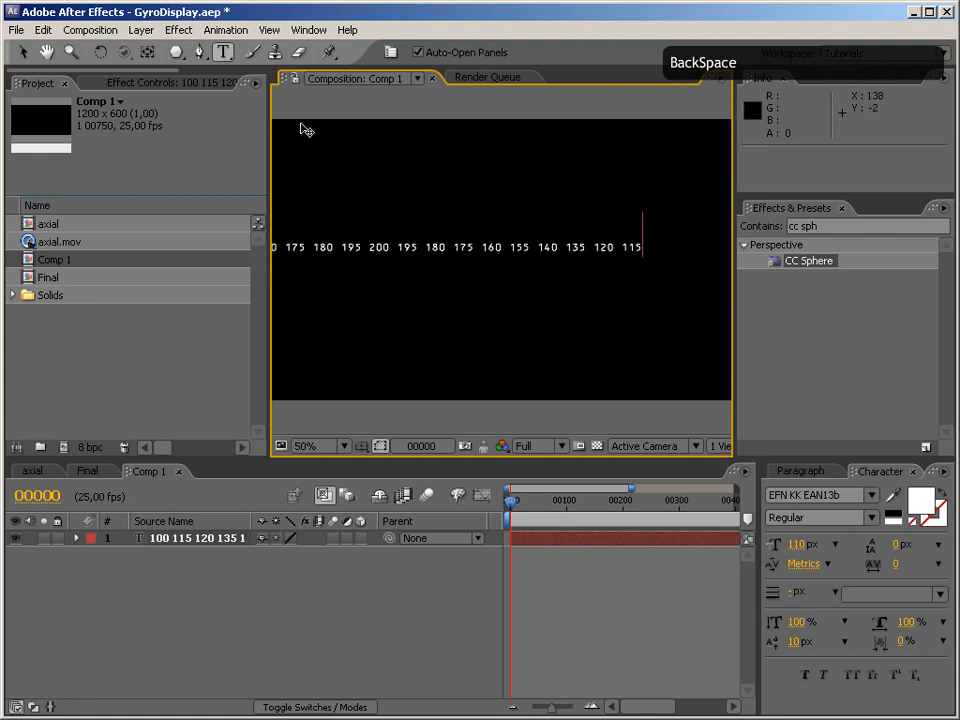
click(22, 51)
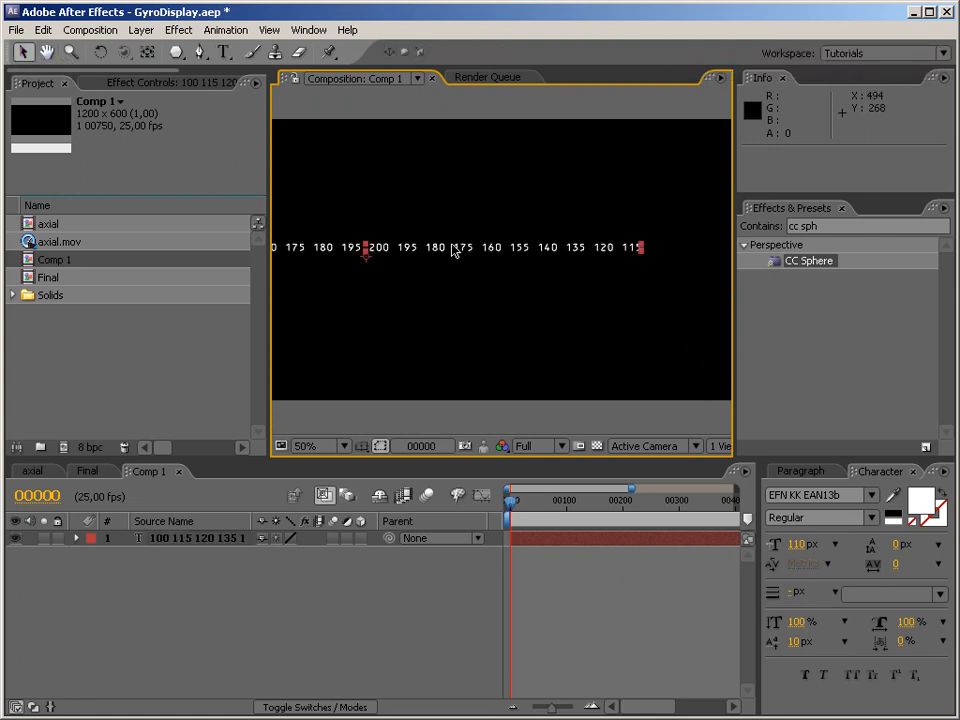
With the composition view maximized, move the number row so it spans the full composition width, centred vertically, and deselect it.
key(ctrl+minus)
key(ctrl+equal)
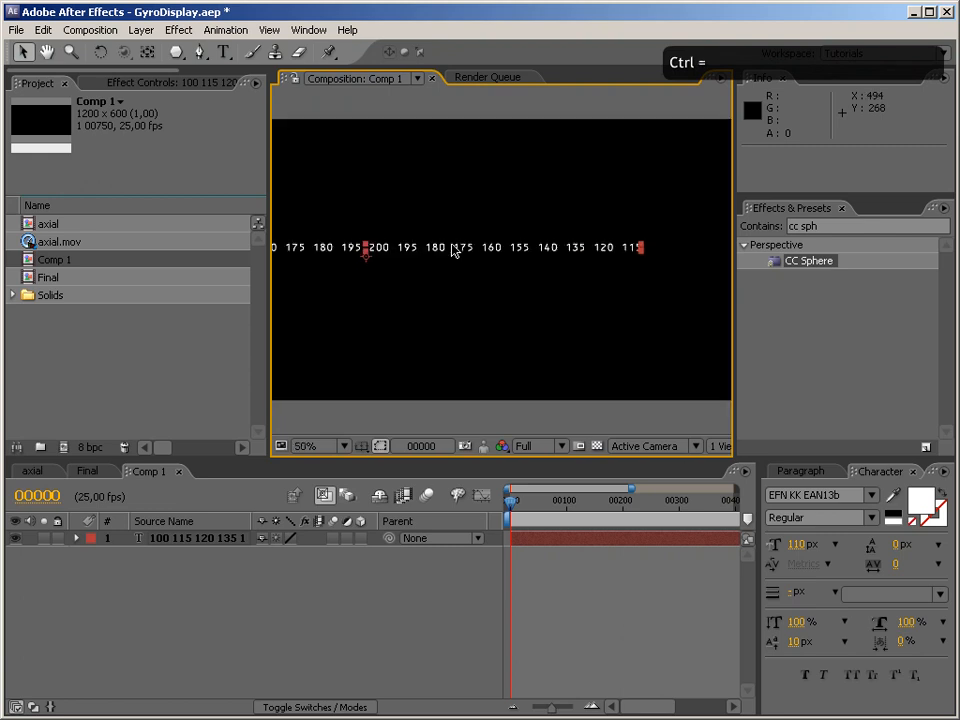
key(grave)
drag(397, 380, 532, 382)
click(536, 343)
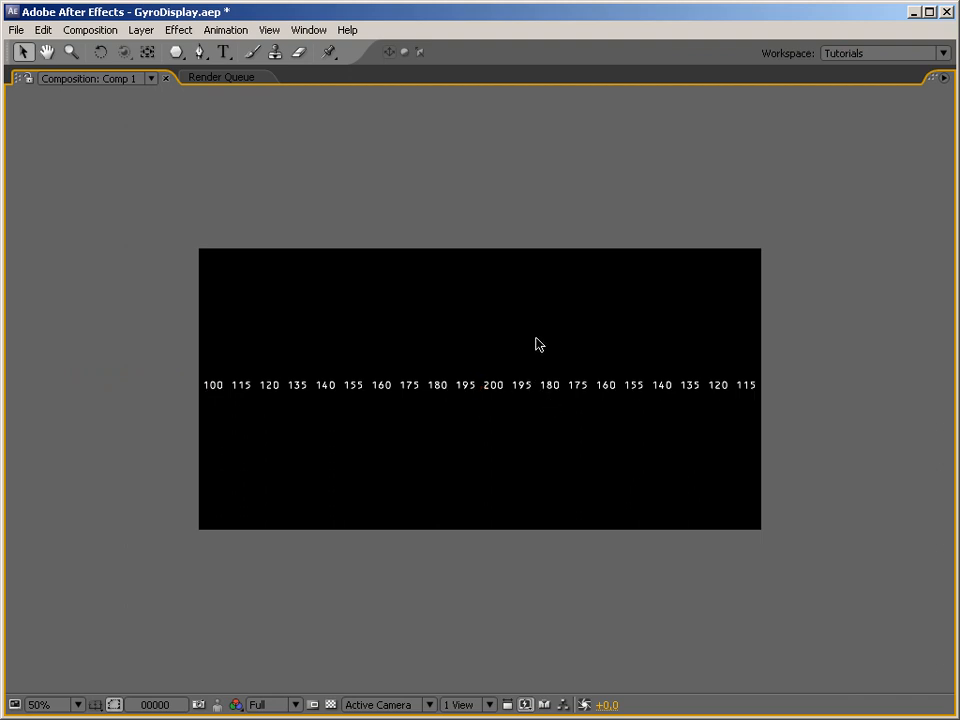
key(grave)
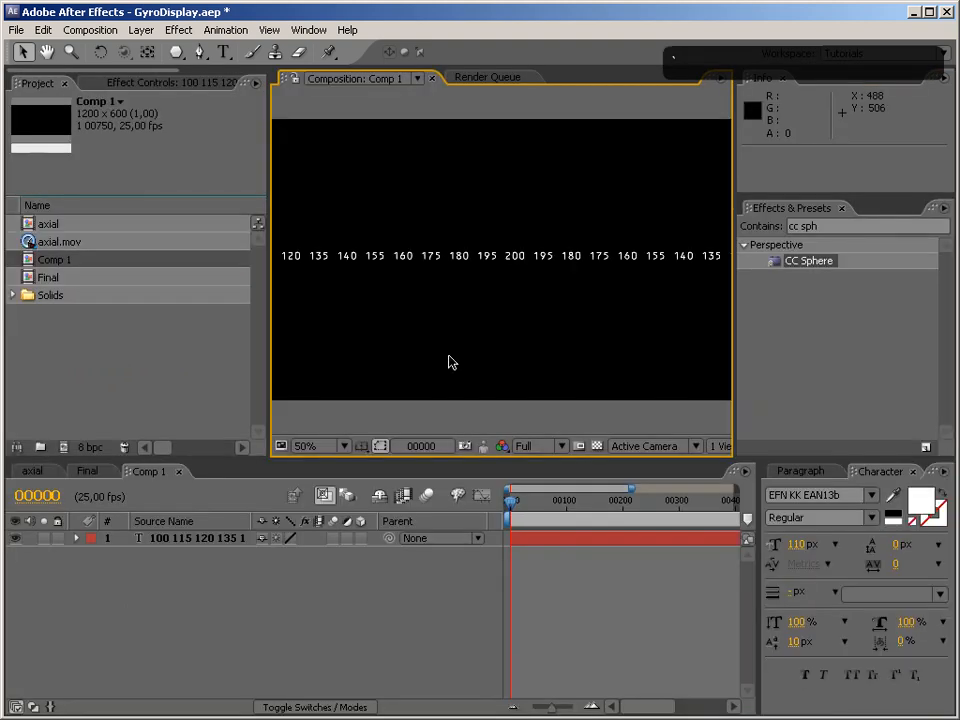
Rename Comp 1 as Texture and replace the red solid in the Final composition with it, keeping the CC Sphere effect.
click(87, 470)
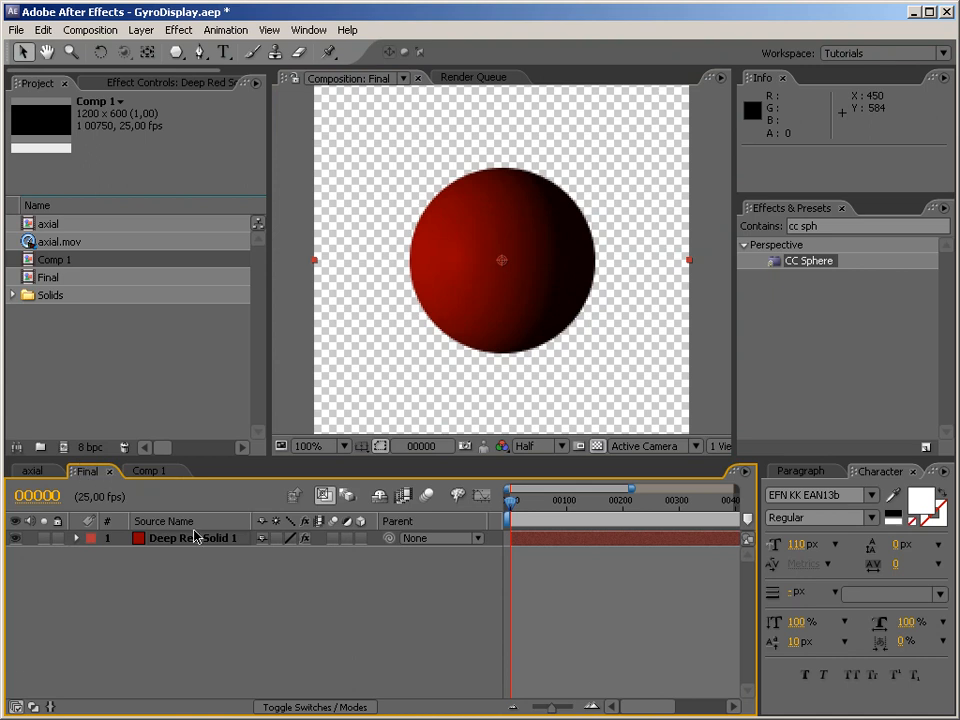
click(170, 521)
click(51, 264)
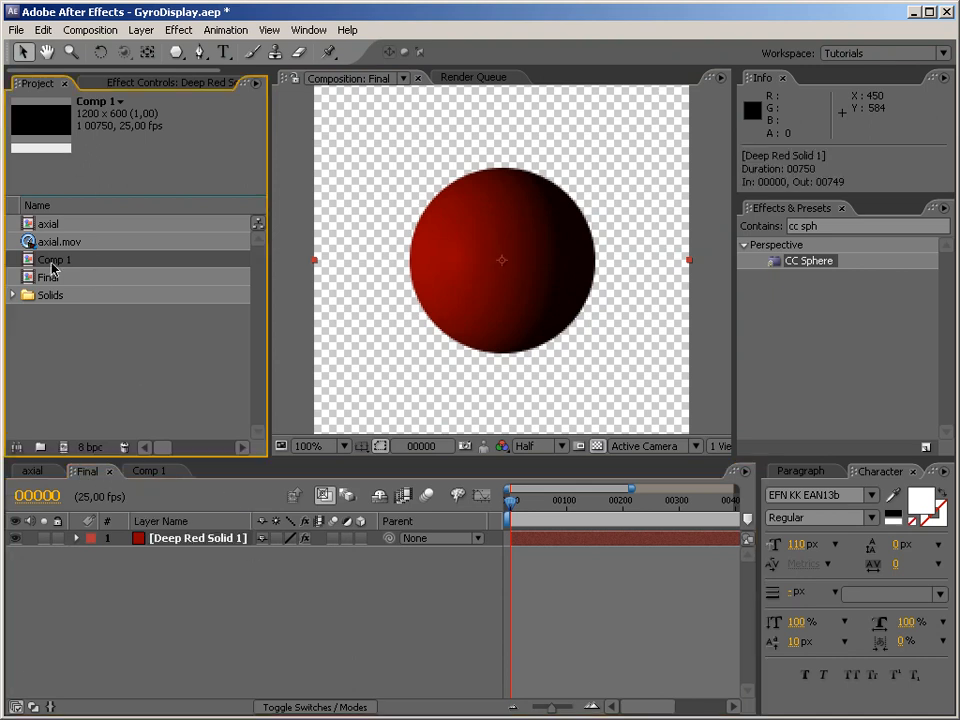
key(Return)
text(Texture)
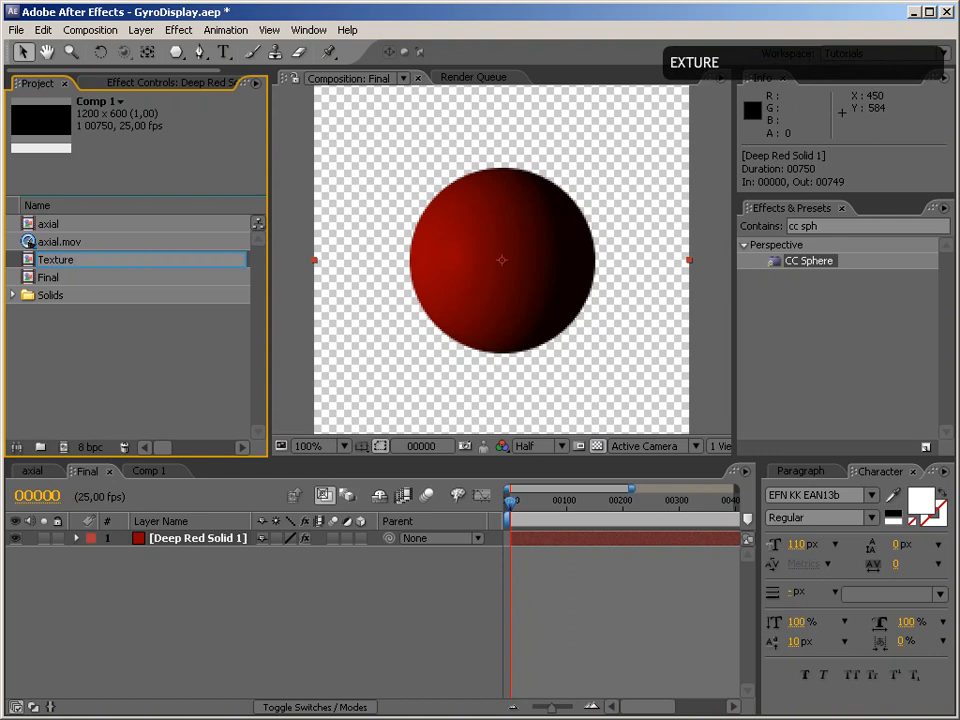
key(Return)
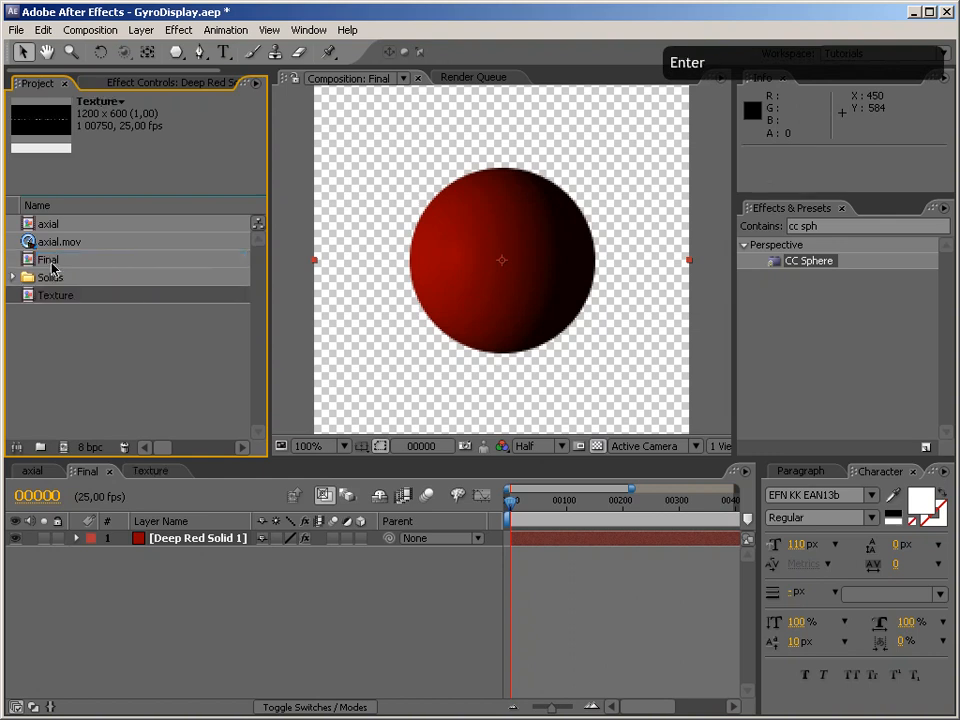
drag(32, 296, 210, 543)
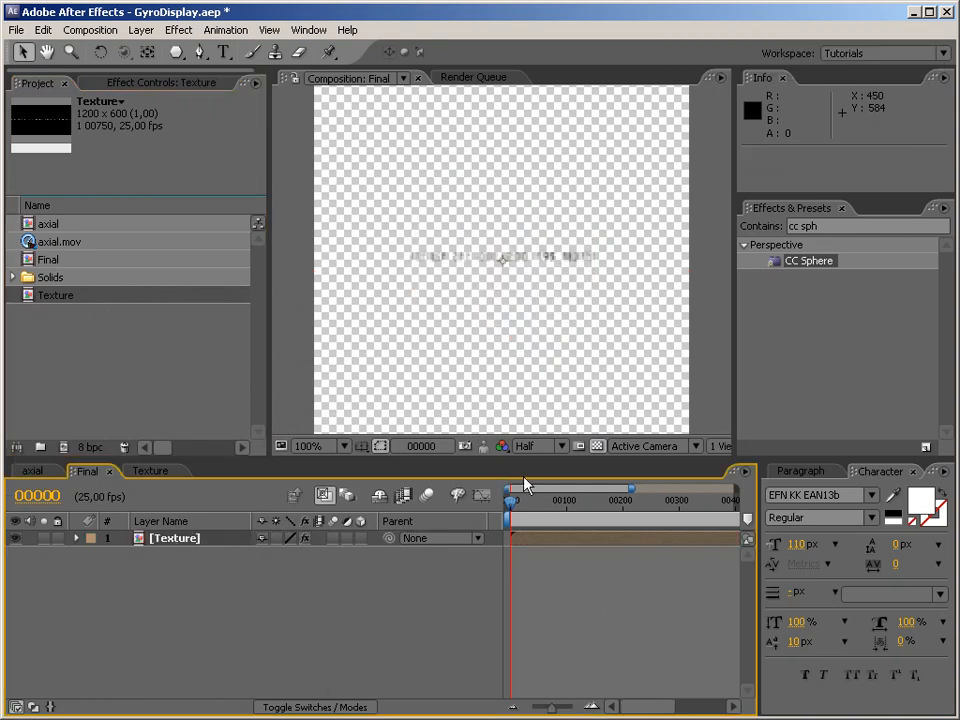
Turn off the transparency grid in Final's viewer and show it at 200% with Full preview resolution.
click(600, 448)
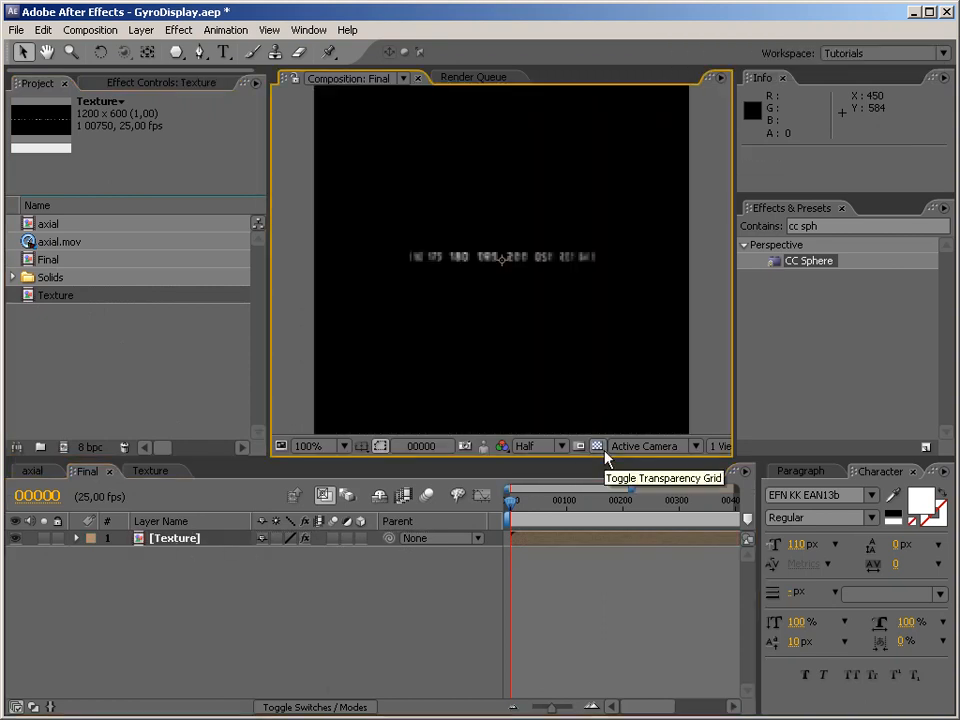
key(ctrl+equal)
click(562, 446)
click(540, 463)
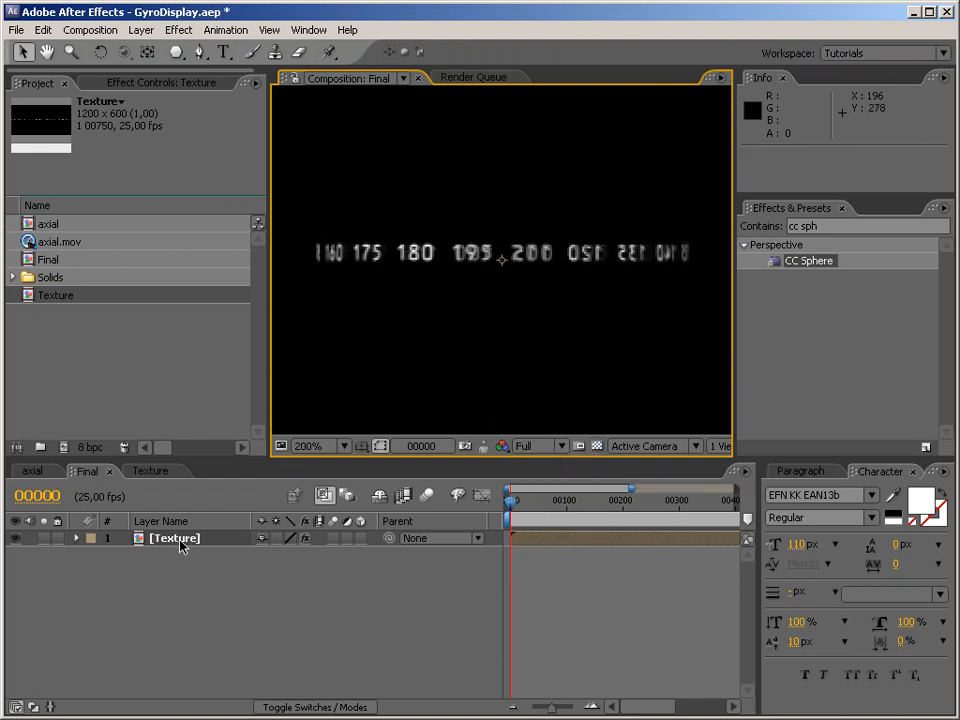
Try rotating the Texture layer's CC Sphere 15° on X and 48° on Y.
click(110, 82)
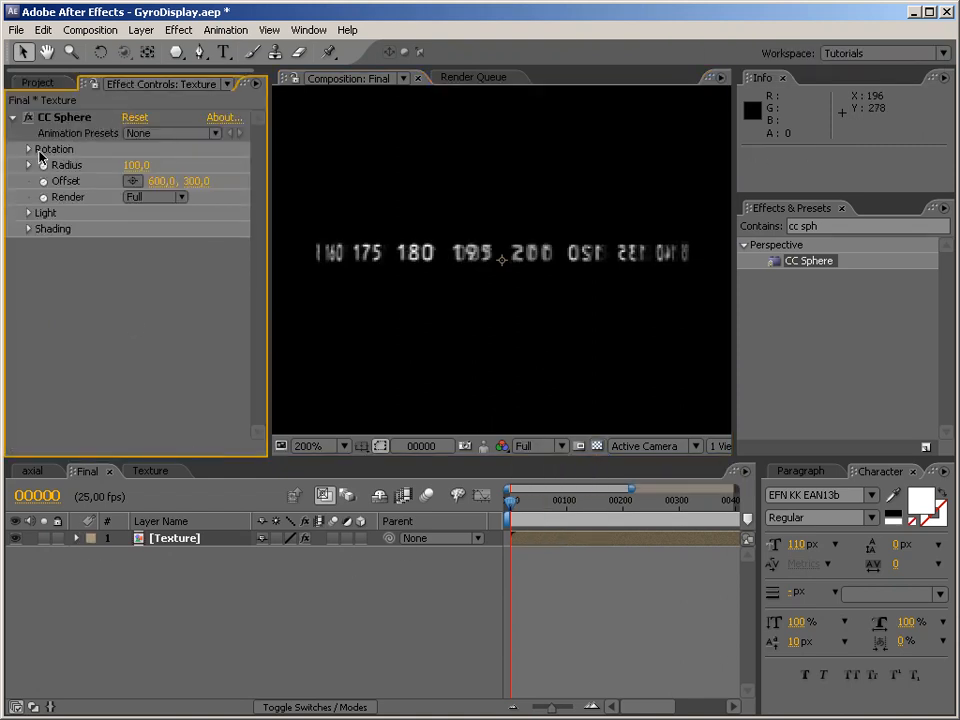
click(30, 150)
drag(156, 166, 163, 171)
drag(132, 218, 270, 213)
drag(321, 214, 194, 214)
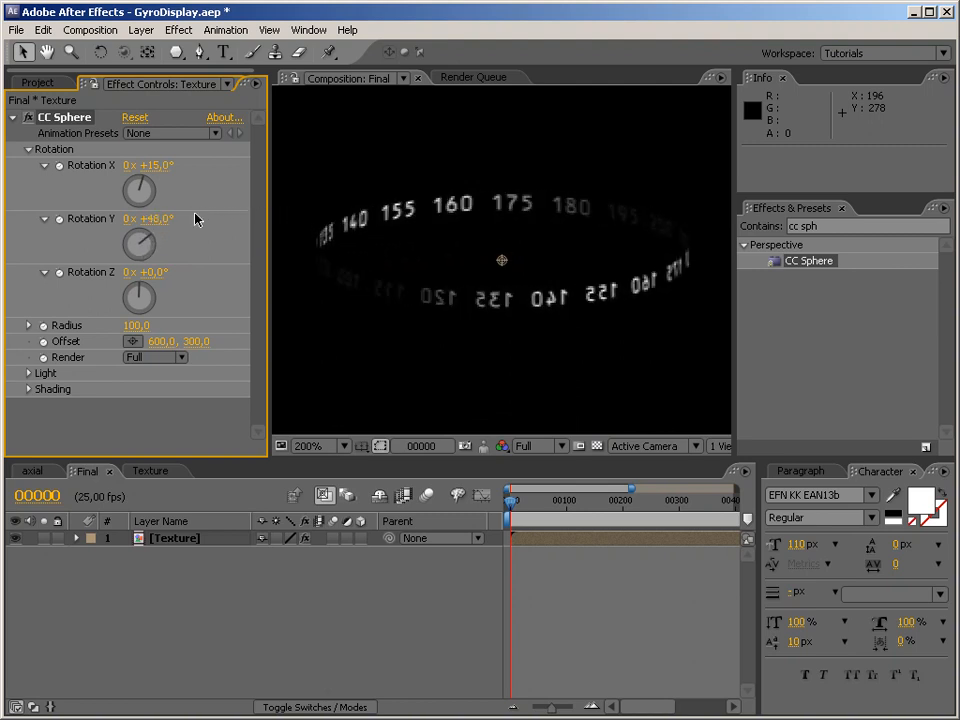
Reset the CC Sphere's X and Y rotation to 0° and set its Z rotation to 90°.
click(158, 166)
text(0)
key(Tab)
key(Return)
click(150, 219)
text(0)
key(Return)
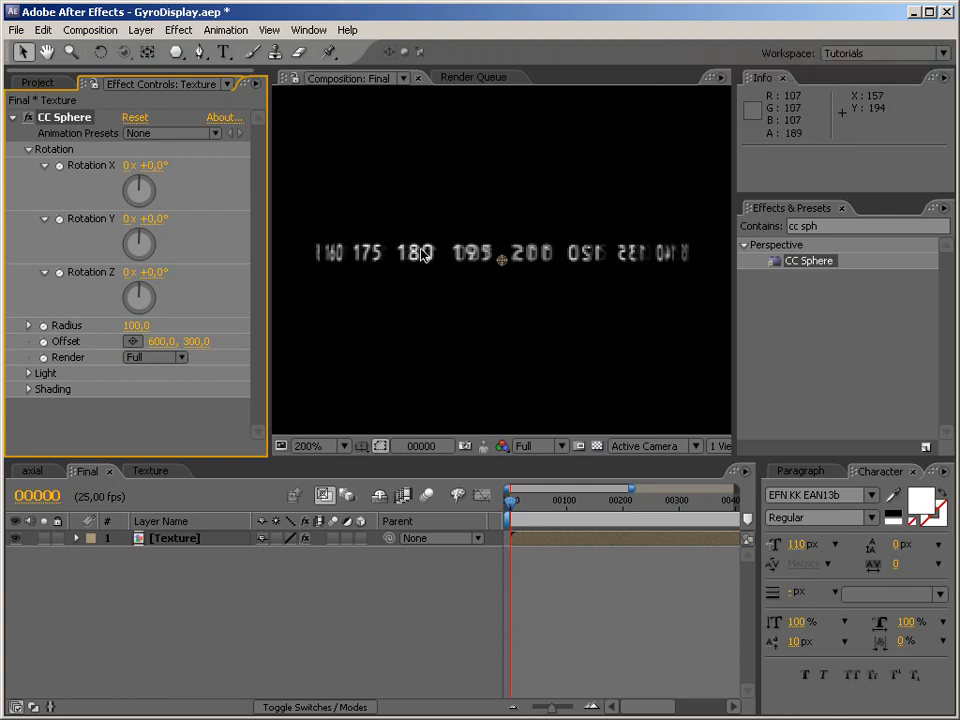
drag(161, 273, 245, 270)
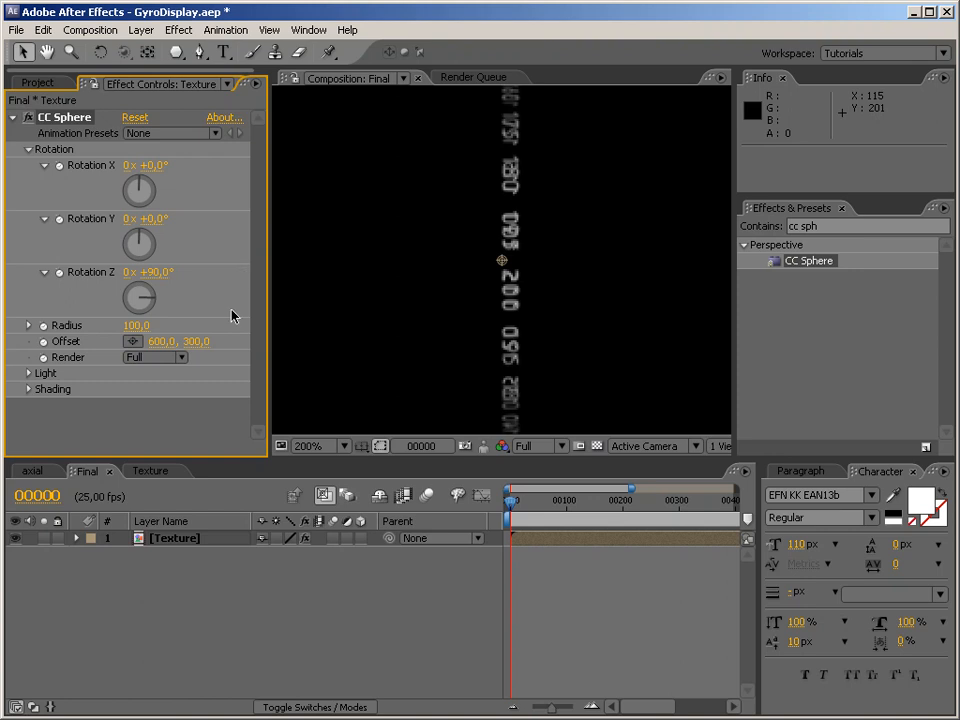
In the Texture composition, add a Rotation text animator to the number layer and set its rotation to -90°.
click(150, 471)
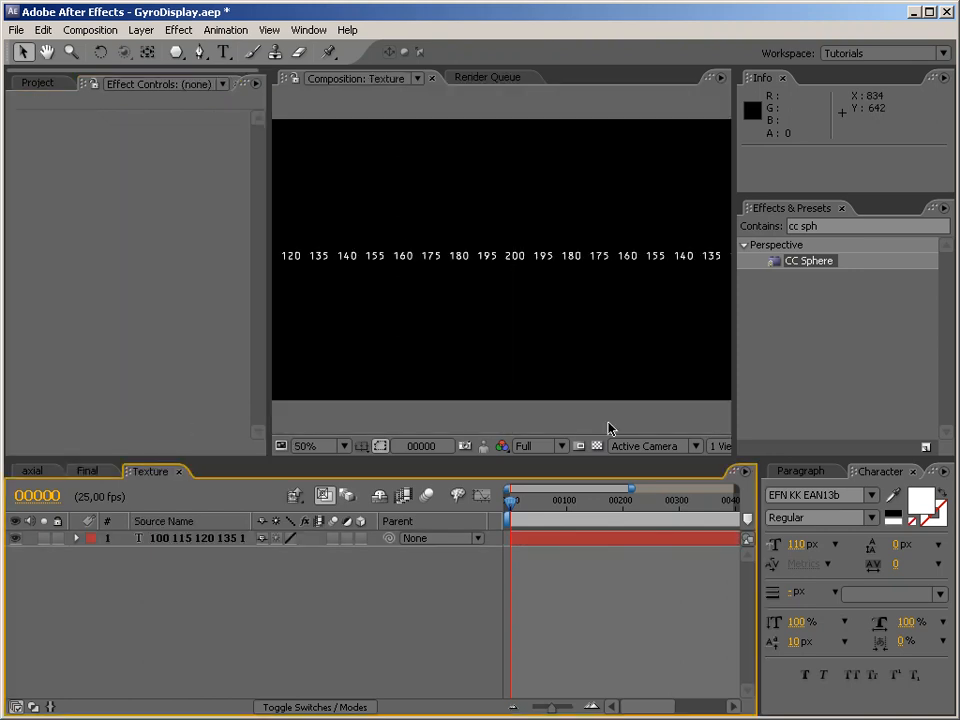
click(546, 265)
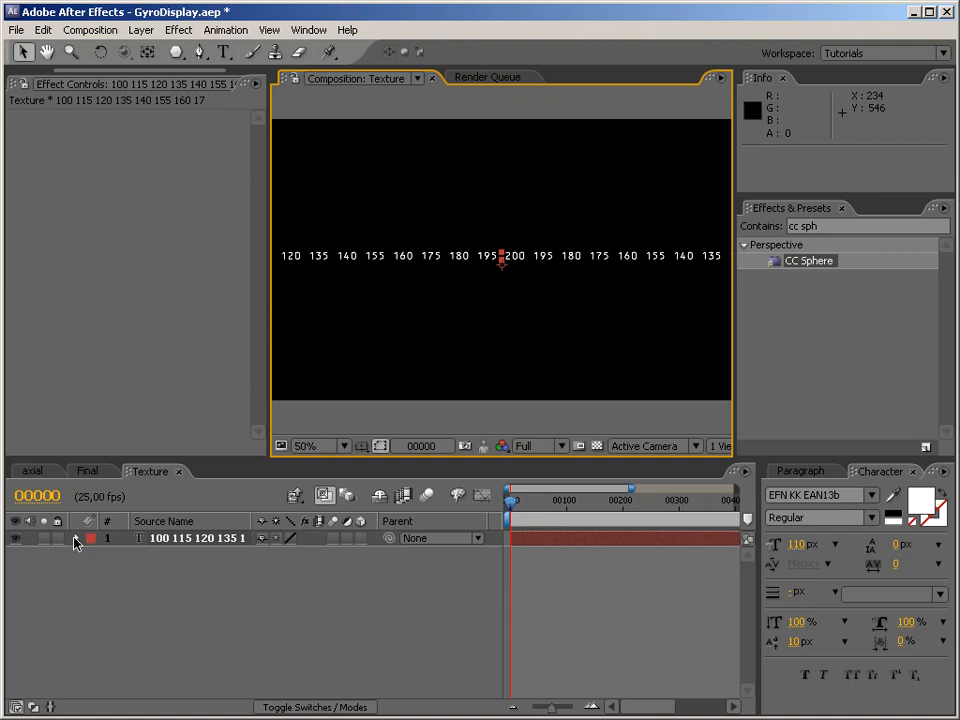
drag(316, 458, 322, 392)
click(76, 473)
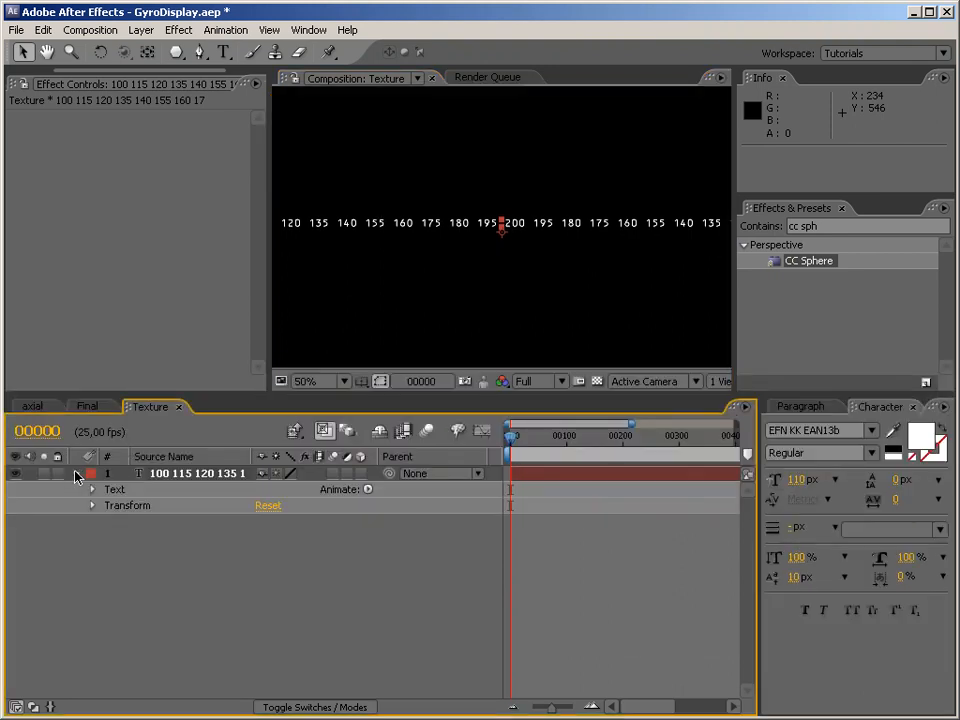
click(368, 489)
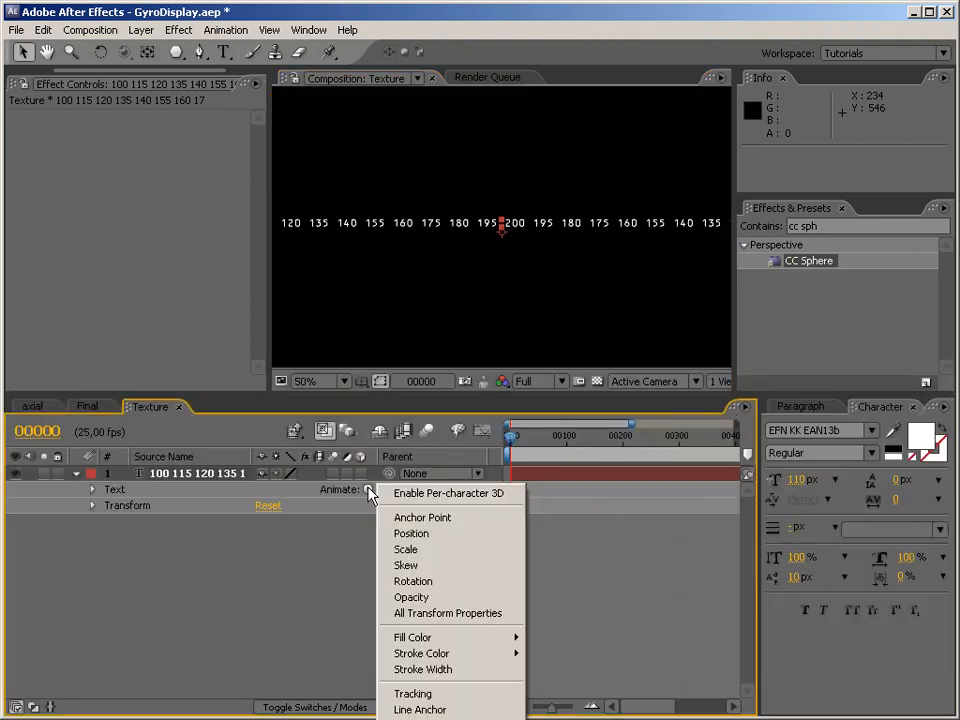
click(442, 583)
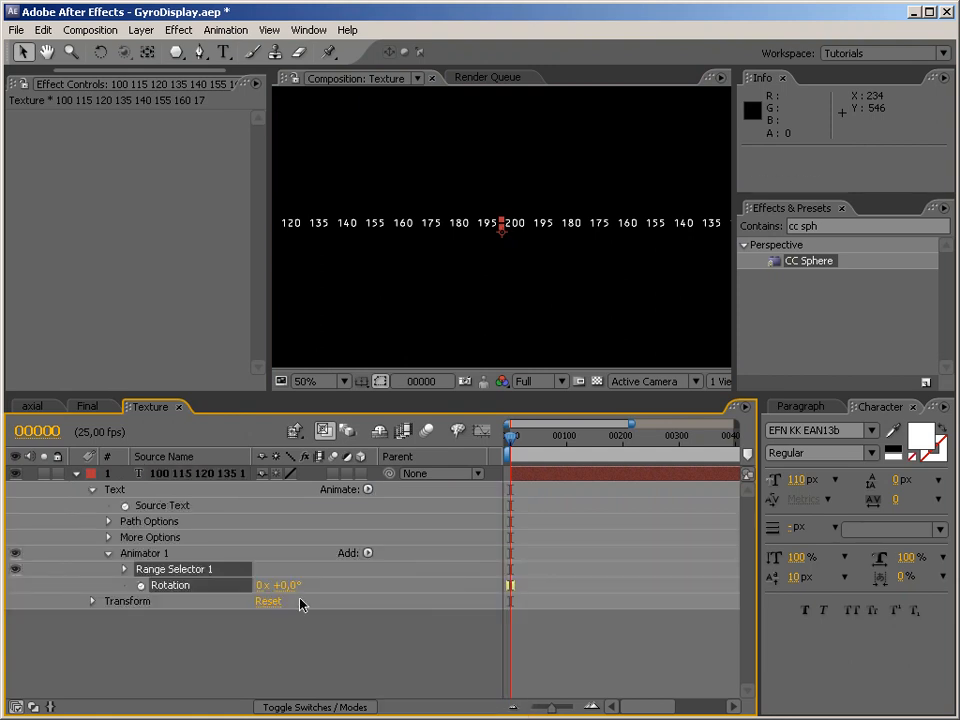
click(288, 585)
text(-90)
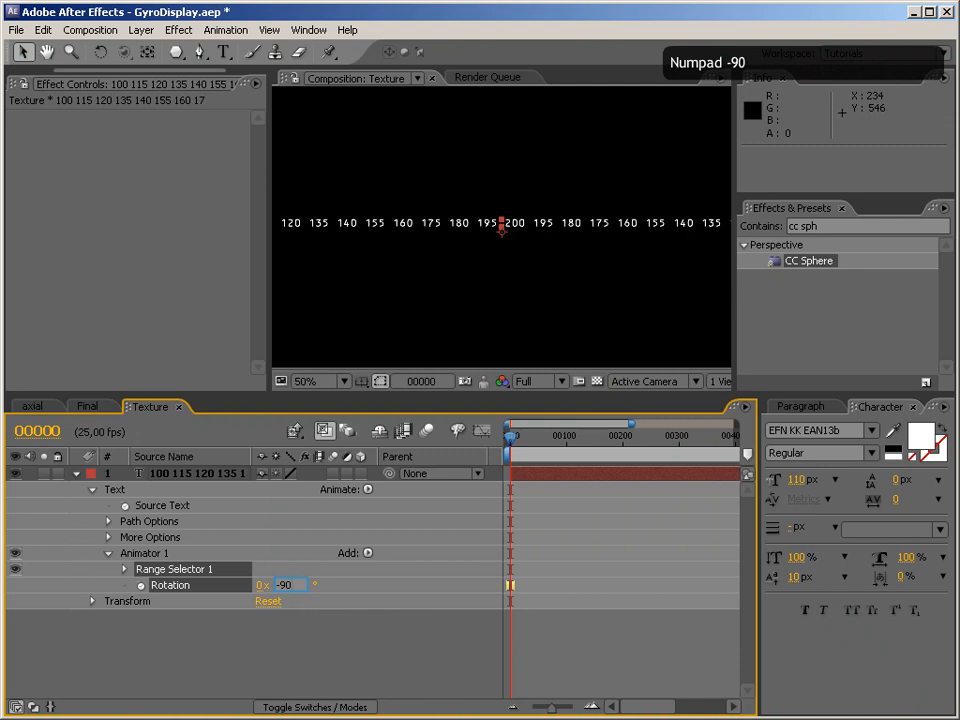
key(Return)
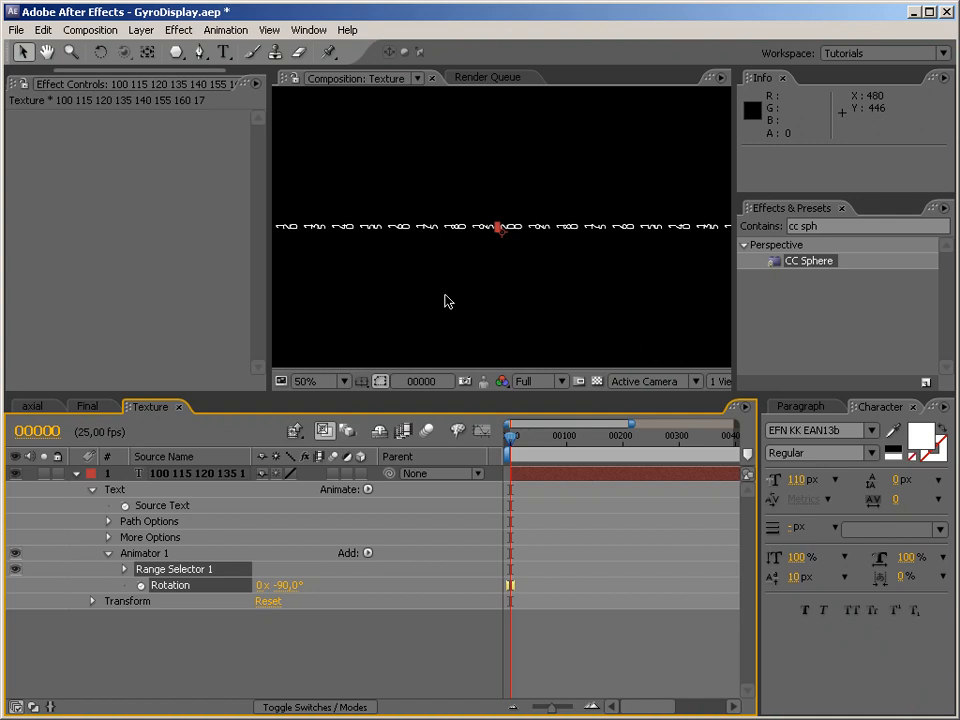
Set the number layer's Anchor Point Grouping to Word and collapse the layer's properties.
click(109, 553)
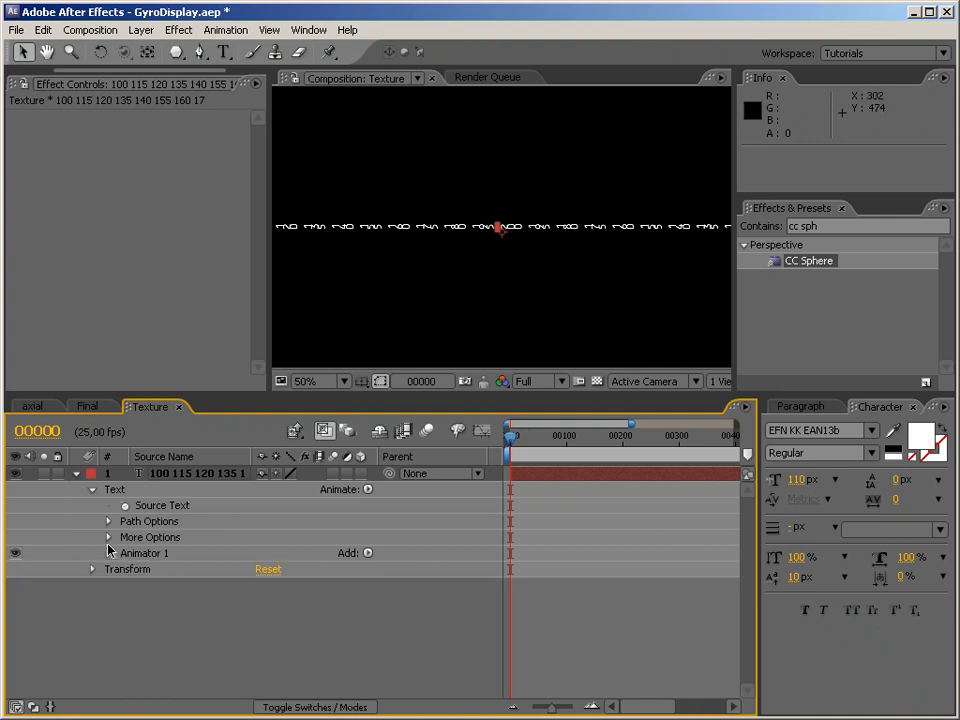
click(109, 538)
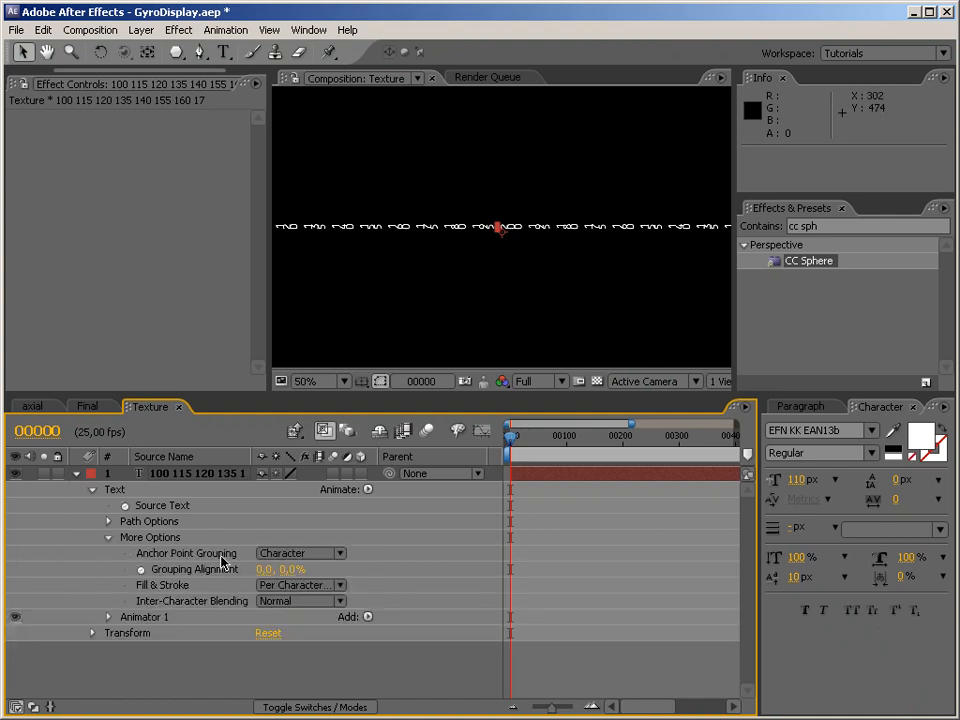
click(299, 561)
click(295, 573)
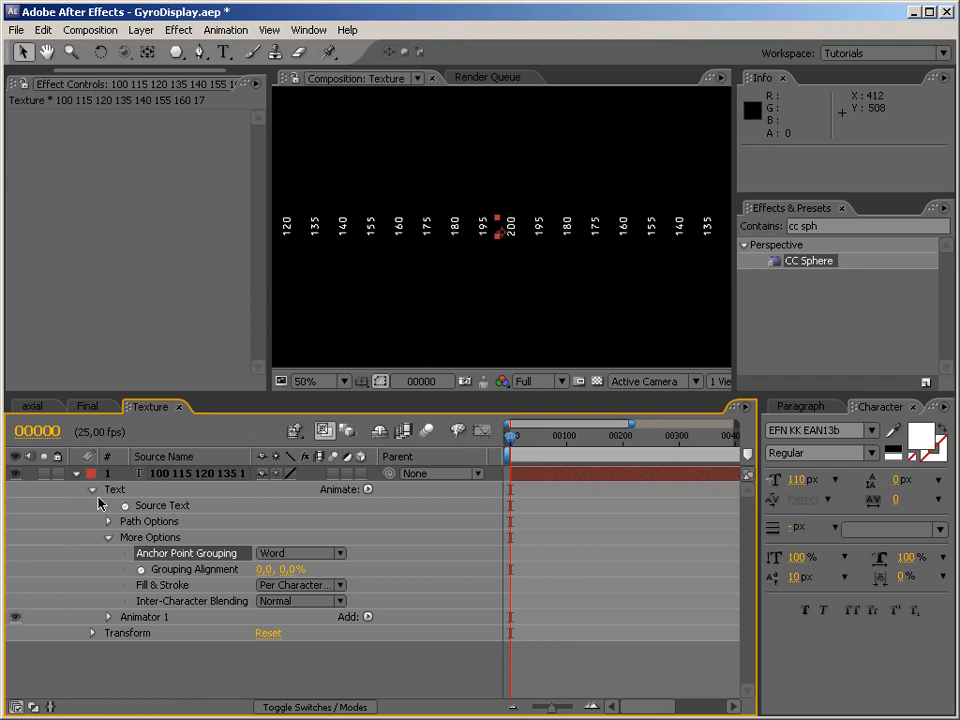
click(92, 489)
click(76, 473)
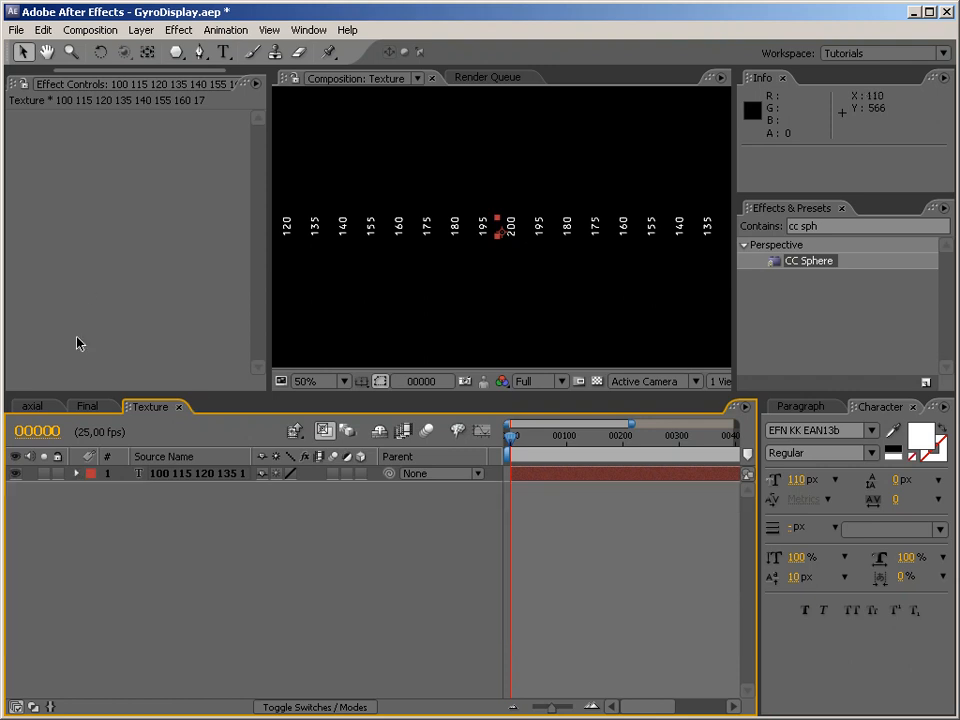
In the Final composition, try a slightly different CC Sphere Z rotation and set it back to 90°.
click(86, 406)
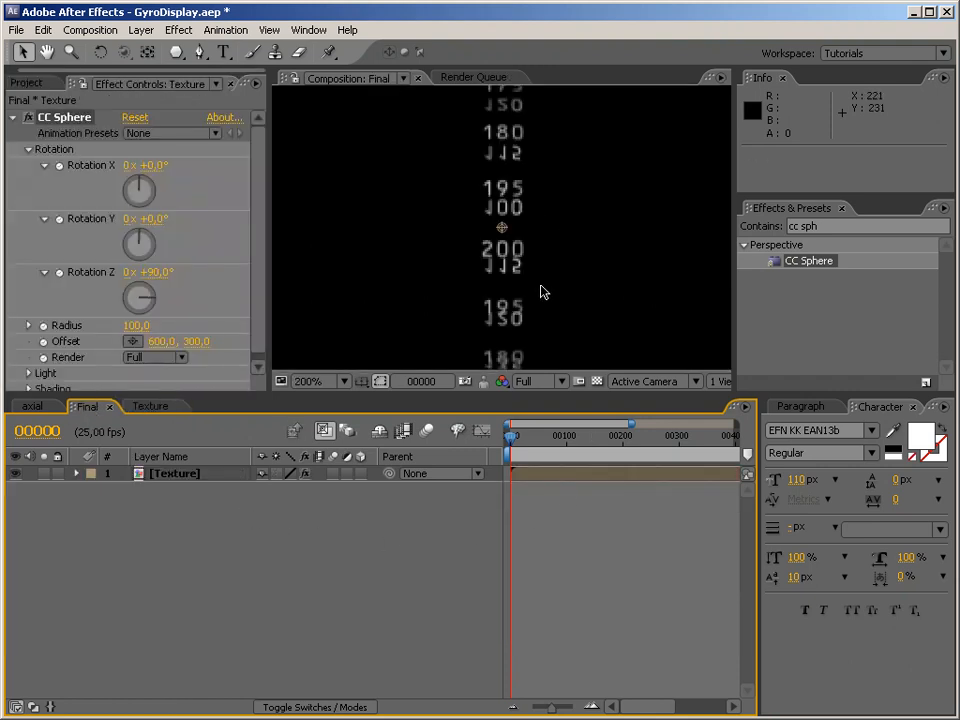
mouse_move(152, 273)
mouse_down()
mouse_move(166, 273)
mouse_move(158, 273)
mouse_up()
click(158, 273)
text(90)
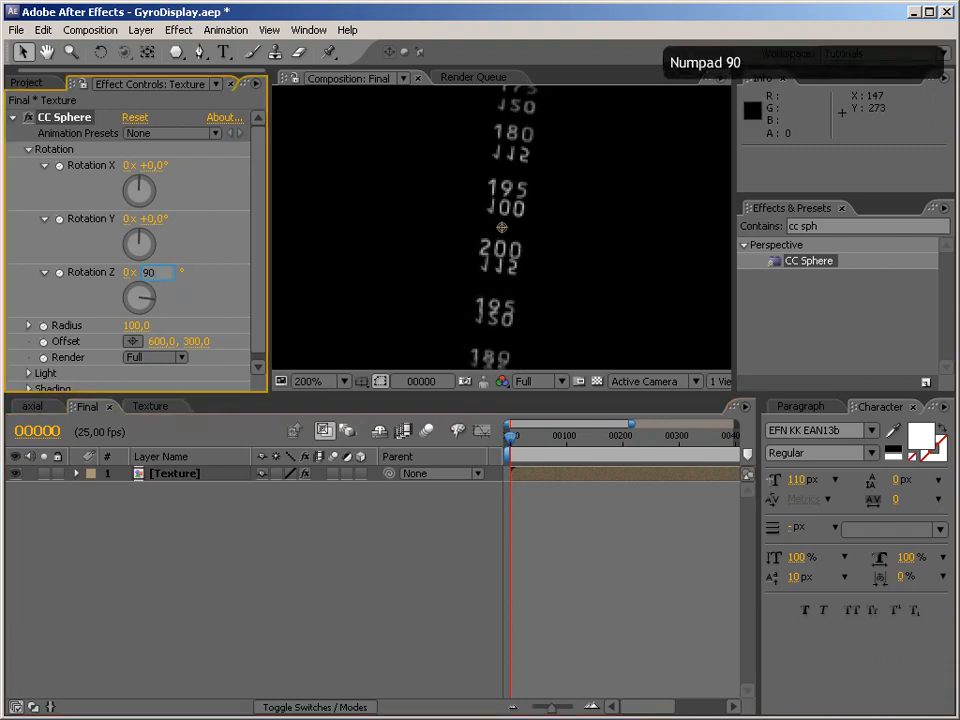
key(Return)
Set the CC Sphere's X rotation to 31° and Y rotation to 19°, viewing Final at 100%.
drag(158, 165, 184, 158)
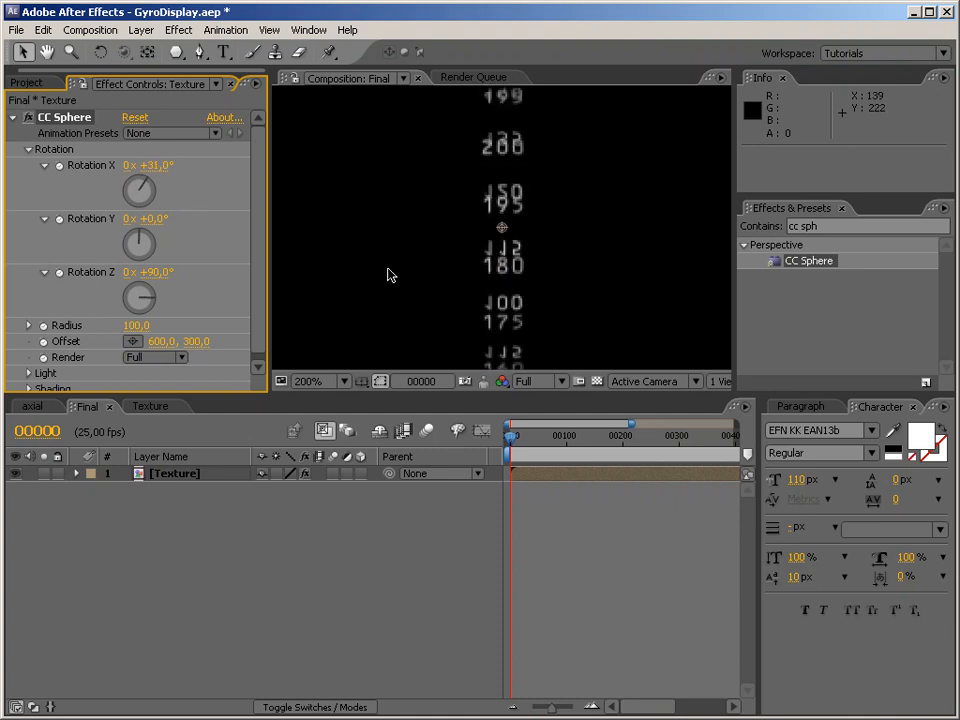
key(ctrl+minus)
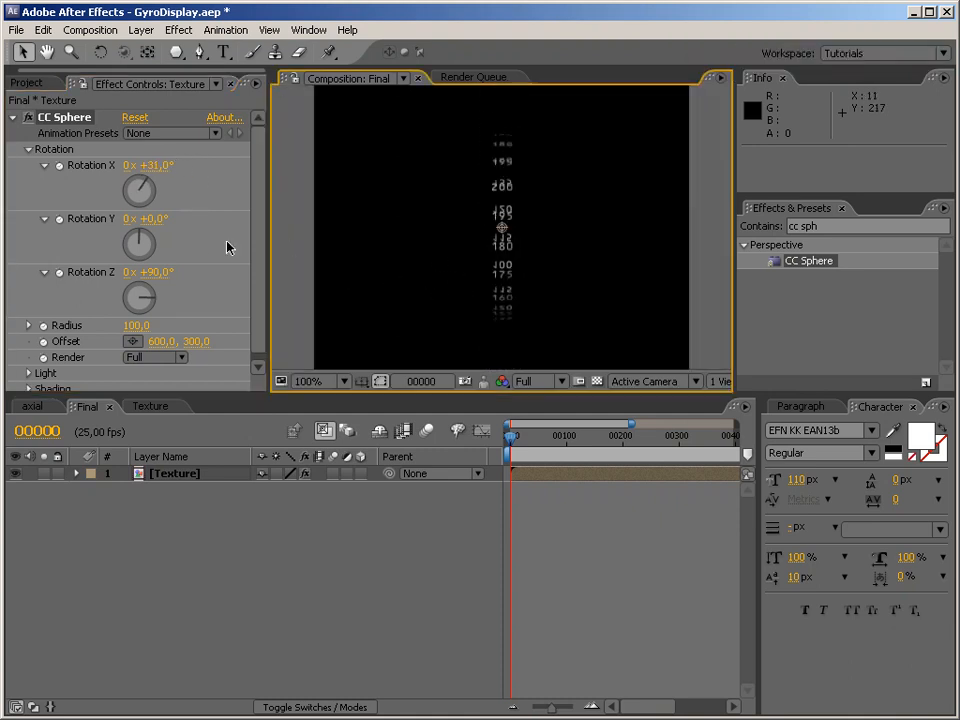
drag(166, 219, 176, 222)
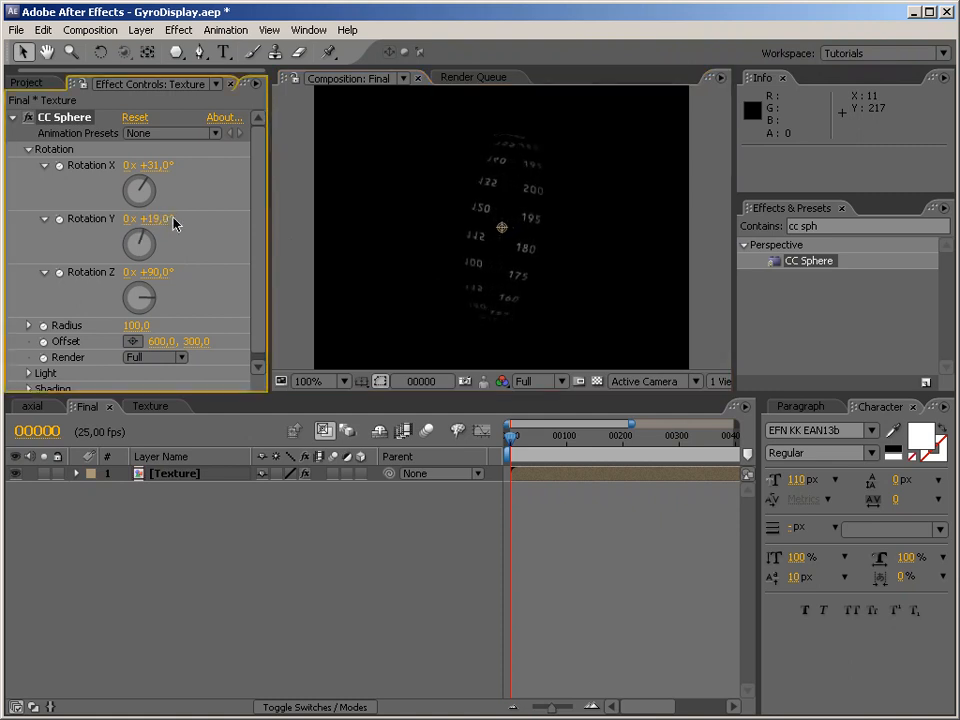
scroll(255, 293, down, 1)
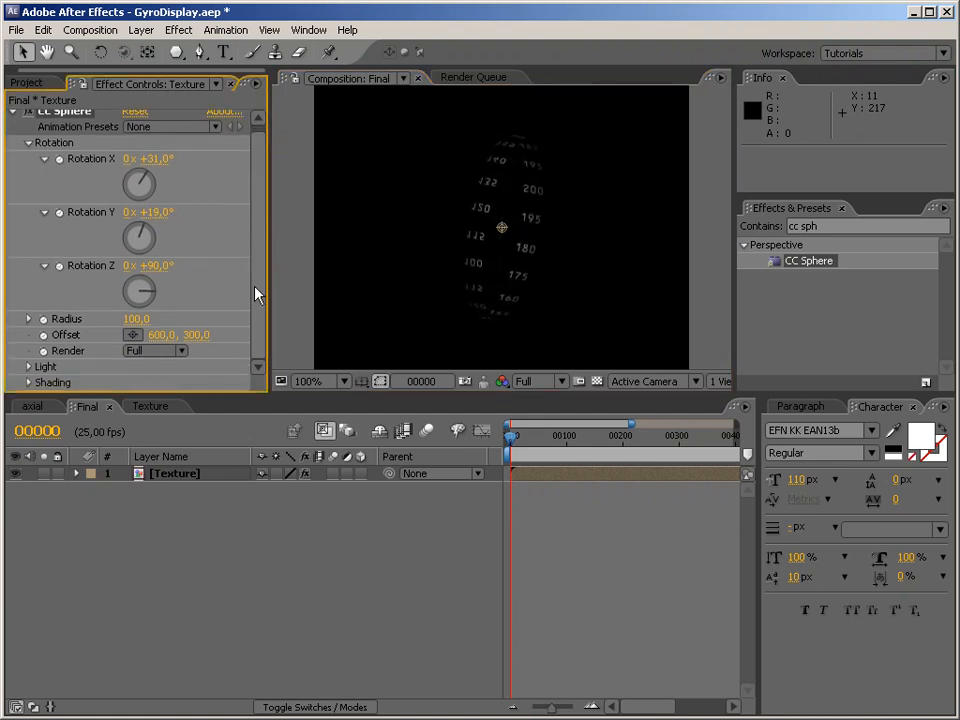
Set the CC Sphere's Y rotation to 32° and change its shading to Diffuse 0 and Ambient 100.
mouse_move(161, 208)
mouse_down()
mouse_move(334, 189)
mouse_move(231, 214)
mouse_move(152, 218)
mouse_up()
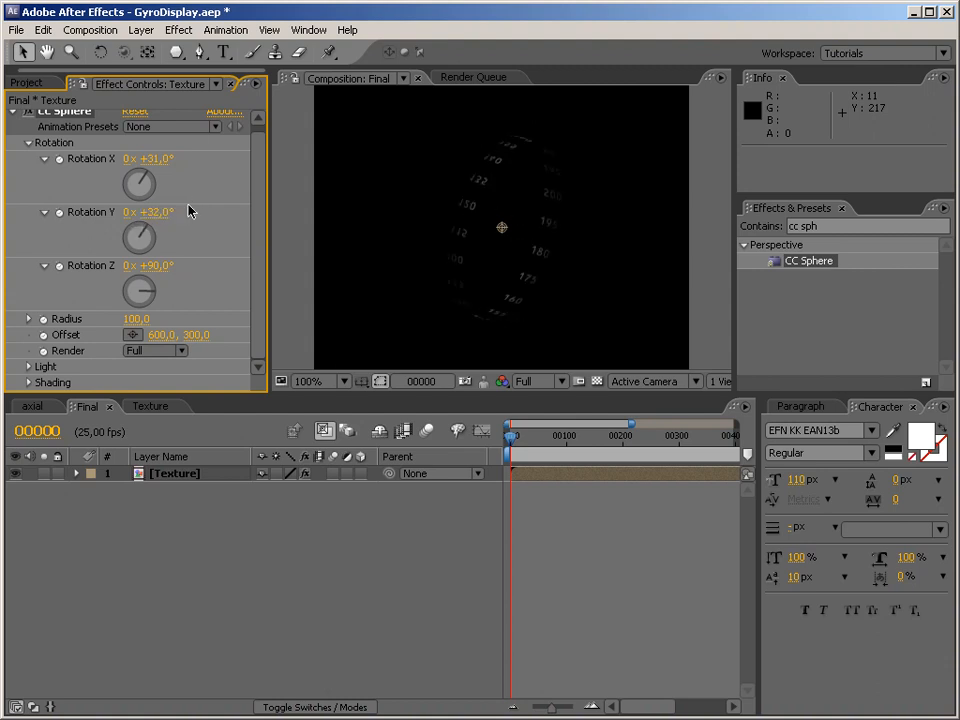
click(29, 143)
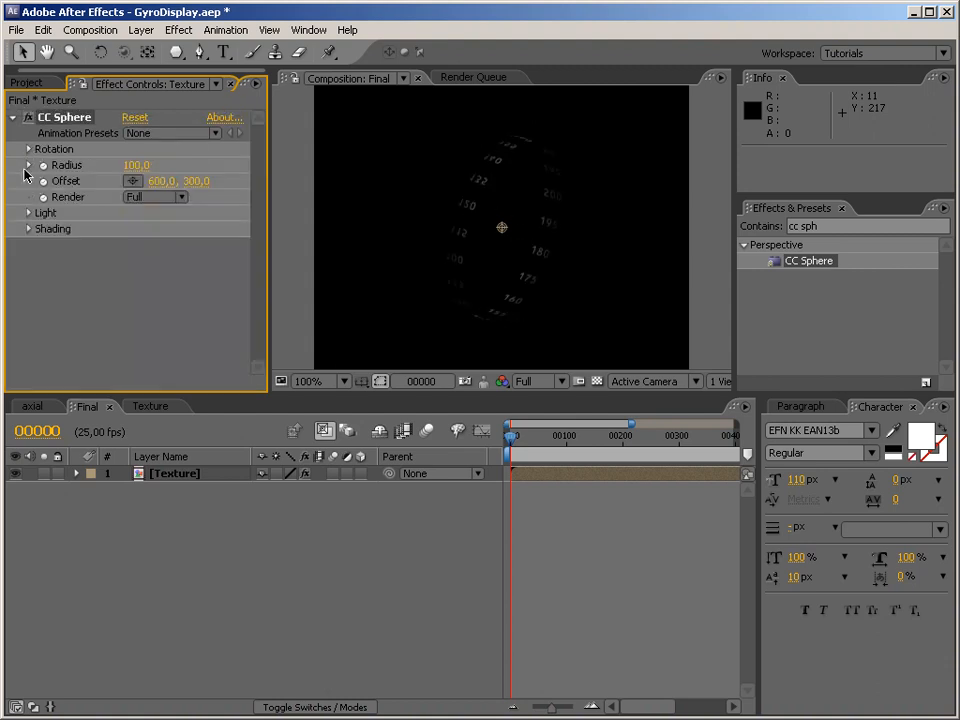
click(28, 229)
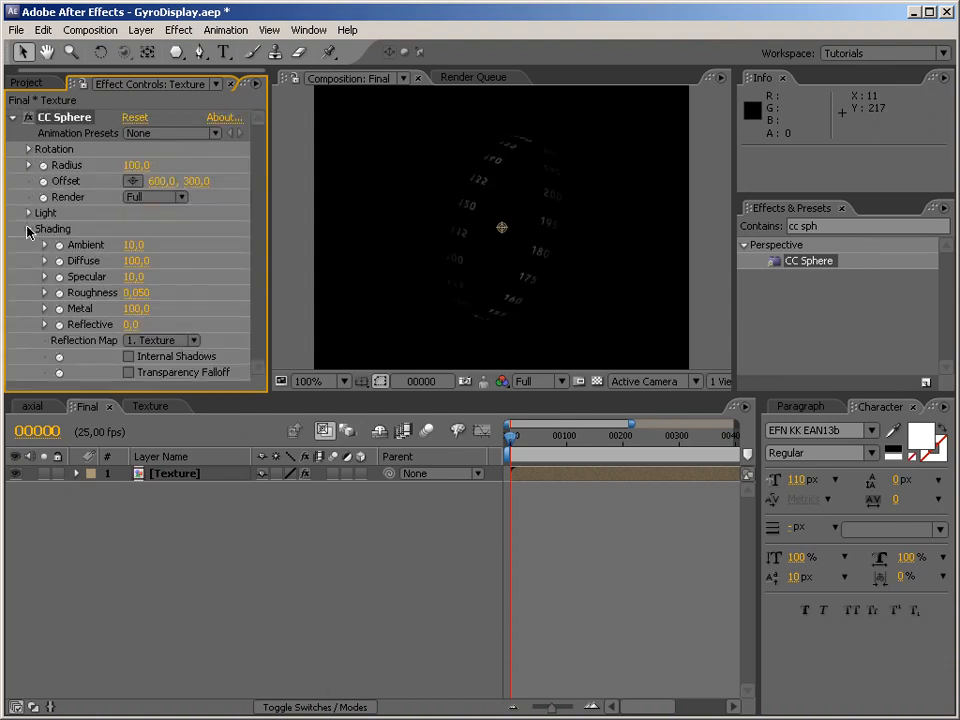
click(136, 261)
text(0)
key(Return)
click(133, 245)
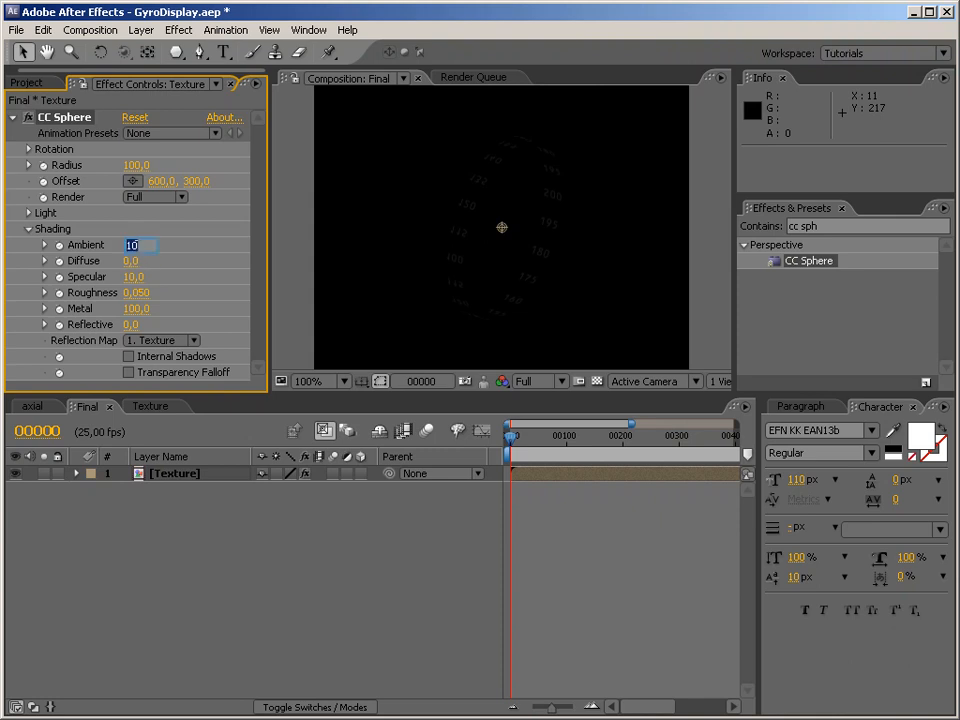
text(100)
key(Return)
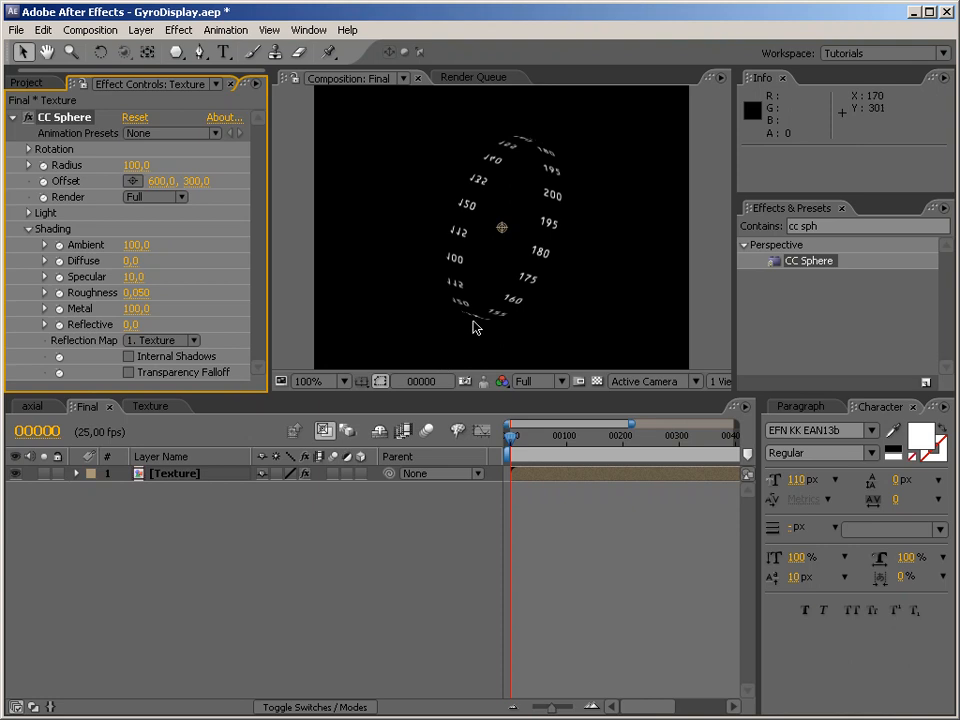
Give the composition view more width and compare the Texture numbers with the axial reference and the Final composition.
click(150, 406)
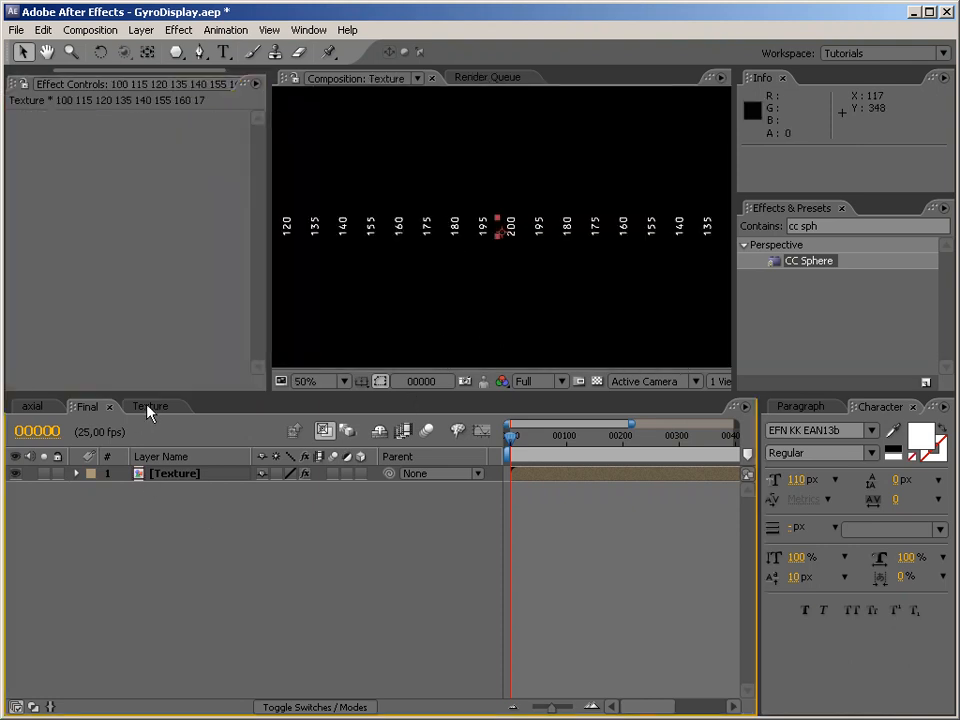
drag(269, 349, 226, 354)
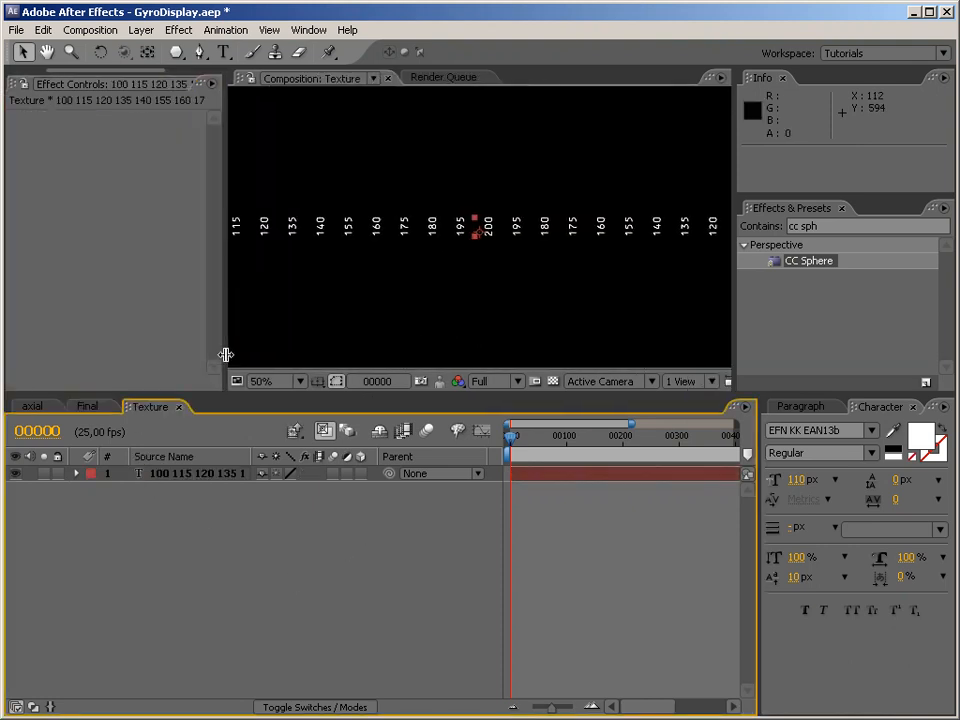
drag(222, 289, 178, 290)
key(space)
drag(258, 269, 344, 277)
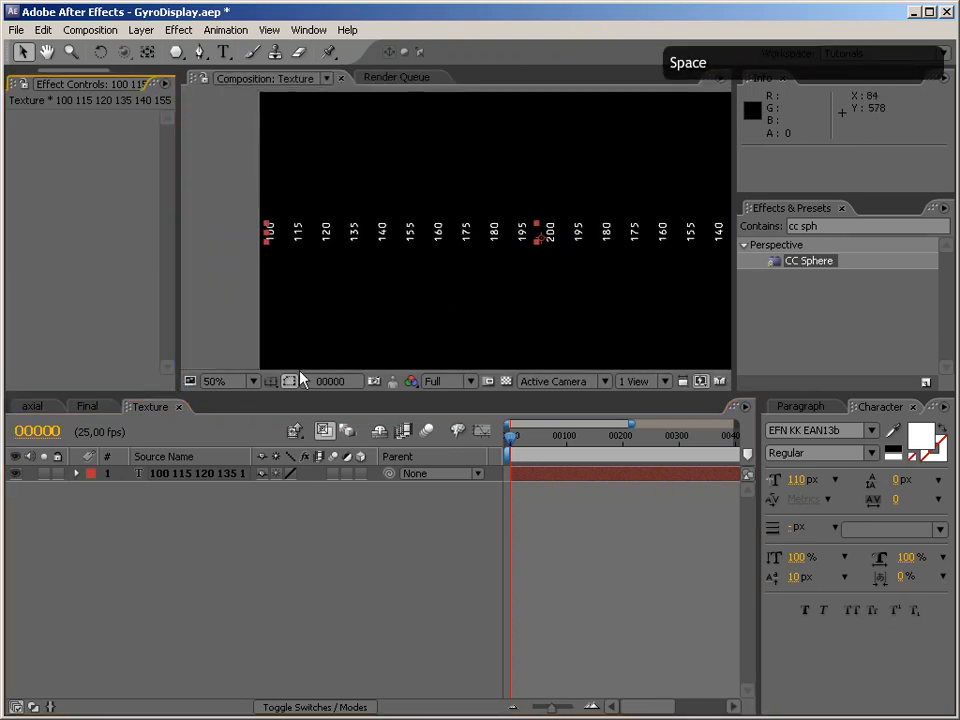
click(39, 407)
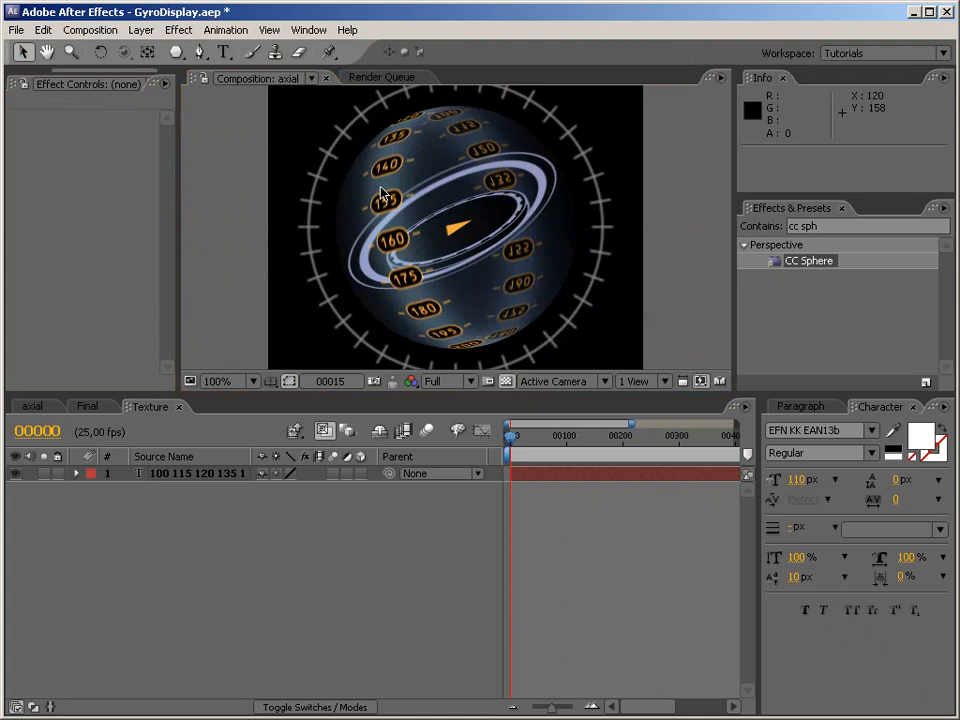
click(88, 407)
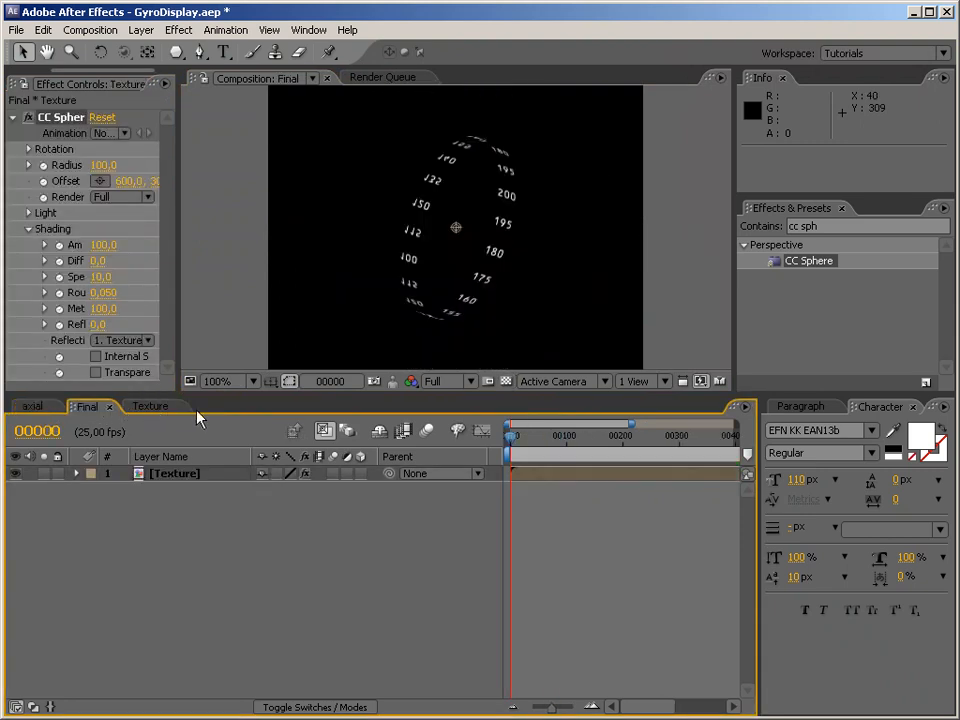
click(150, 407)
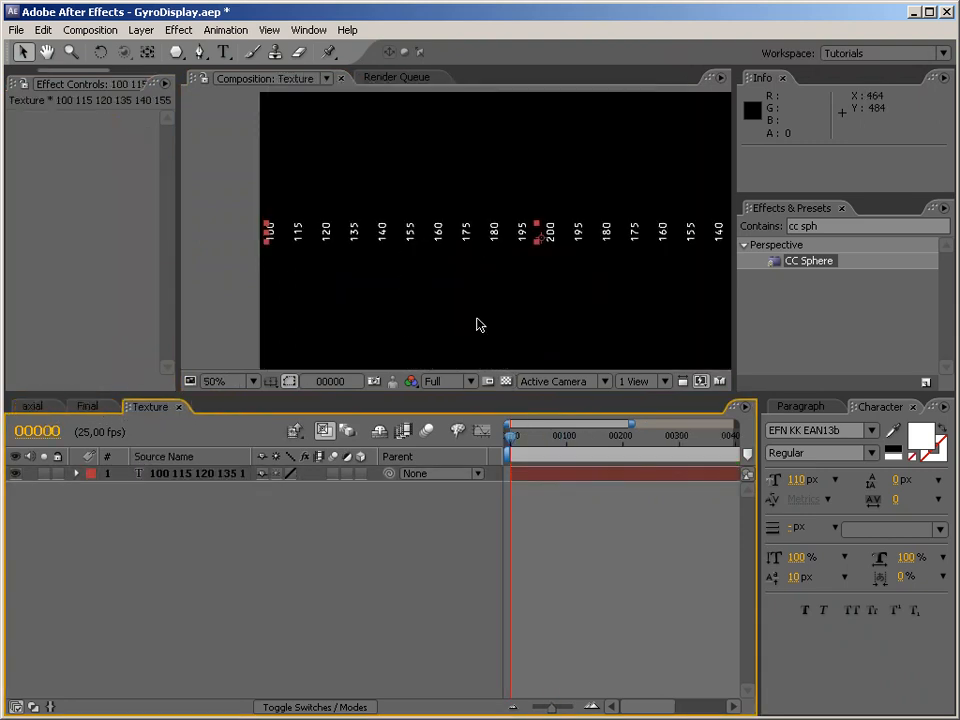
In the Texture composition, deselect the number layer and activate the Rounded Rectangle tool.
key(ctrl+=)
drag(268, 283, 552, 273)
drag(426, 281, 409, 302)
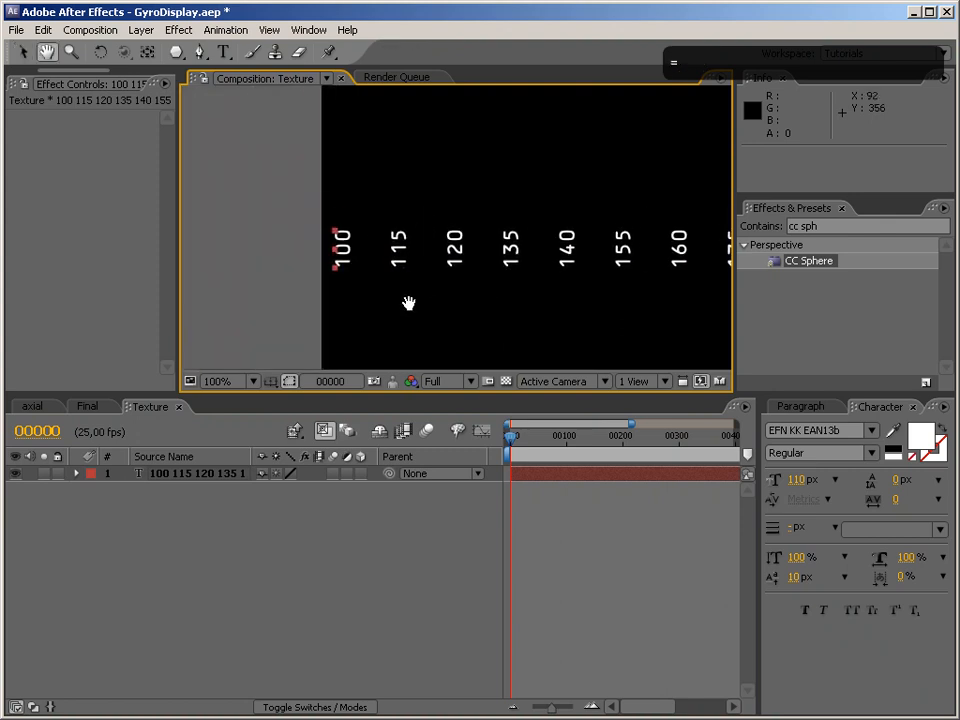
click(398, 555)
drag(176, 52, 252, 76)
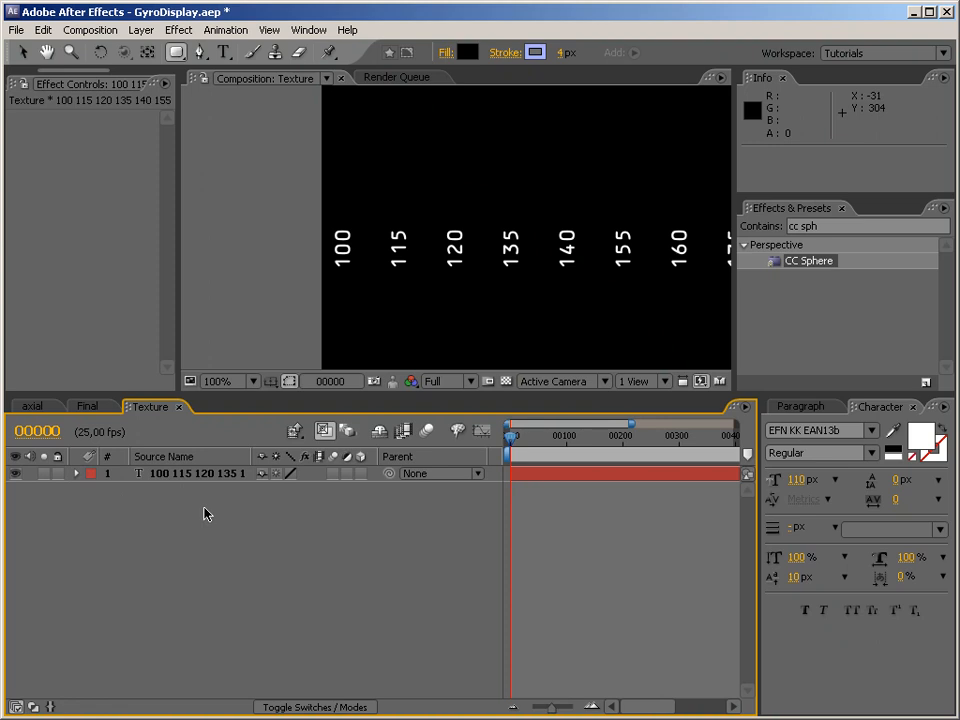
With the number layer selected, try drawing a rounded rectangle mask around the number 100.
click(226, 476)
drag(329, 227, 372, 274)
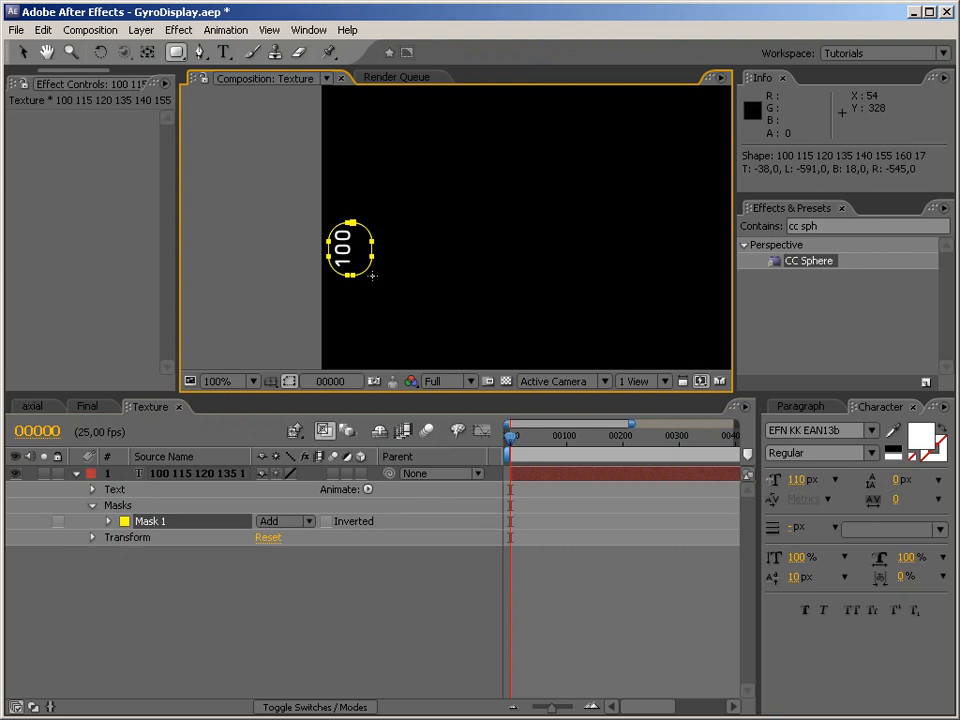
key(ctrl+z)
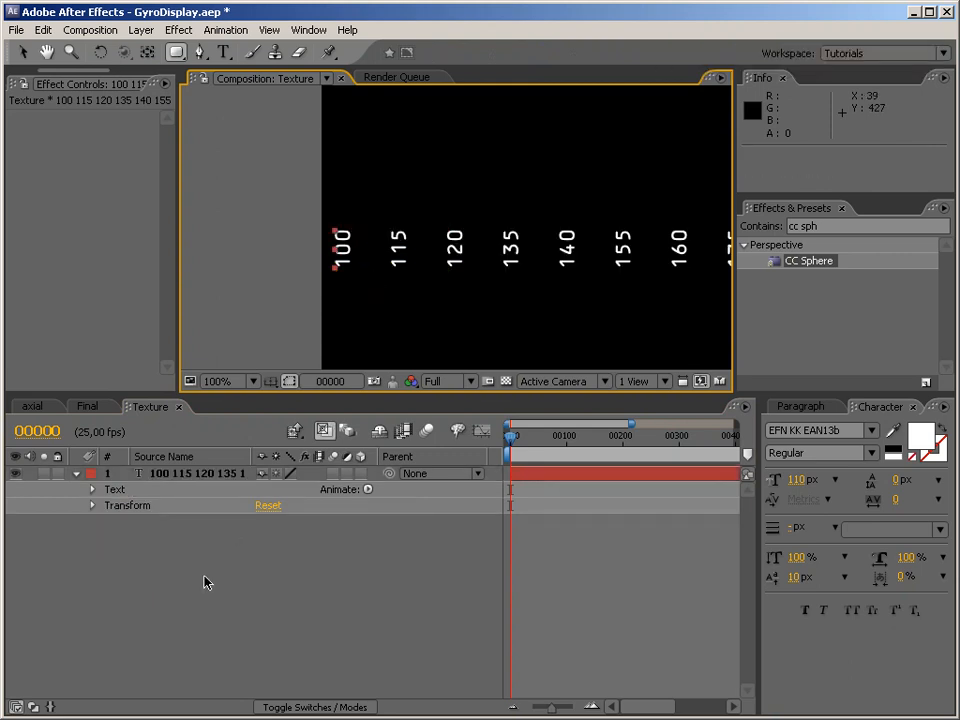
With no layer selected, draw a rounded rectangle about 41 × 89 px around the number 100 and name its shape layer Labels.
click(205, 582)
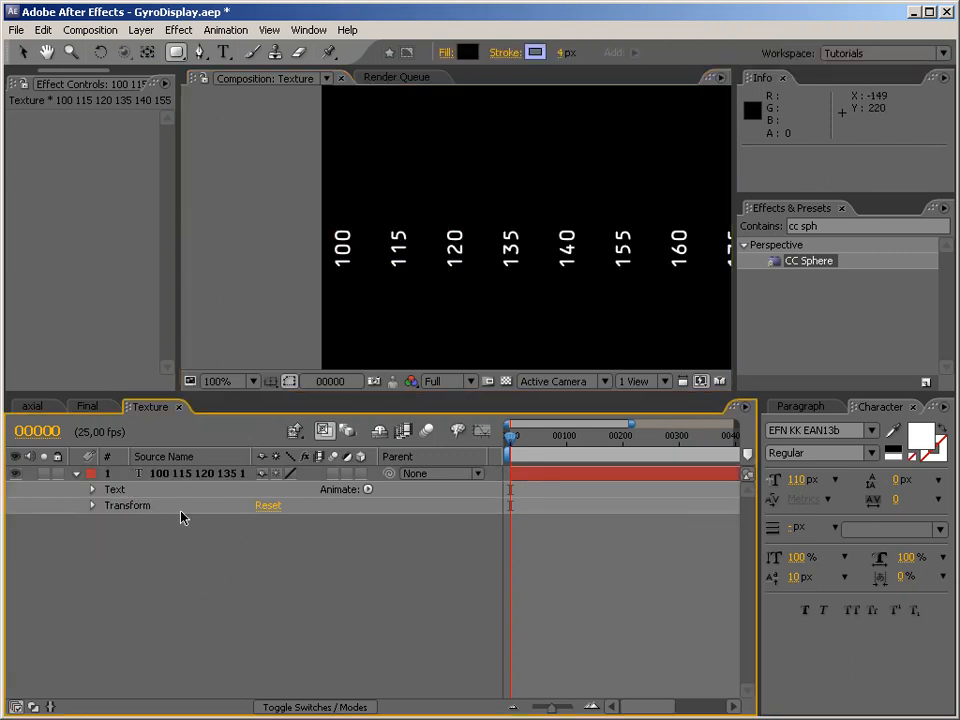
drag(324, 206, 362, 291)
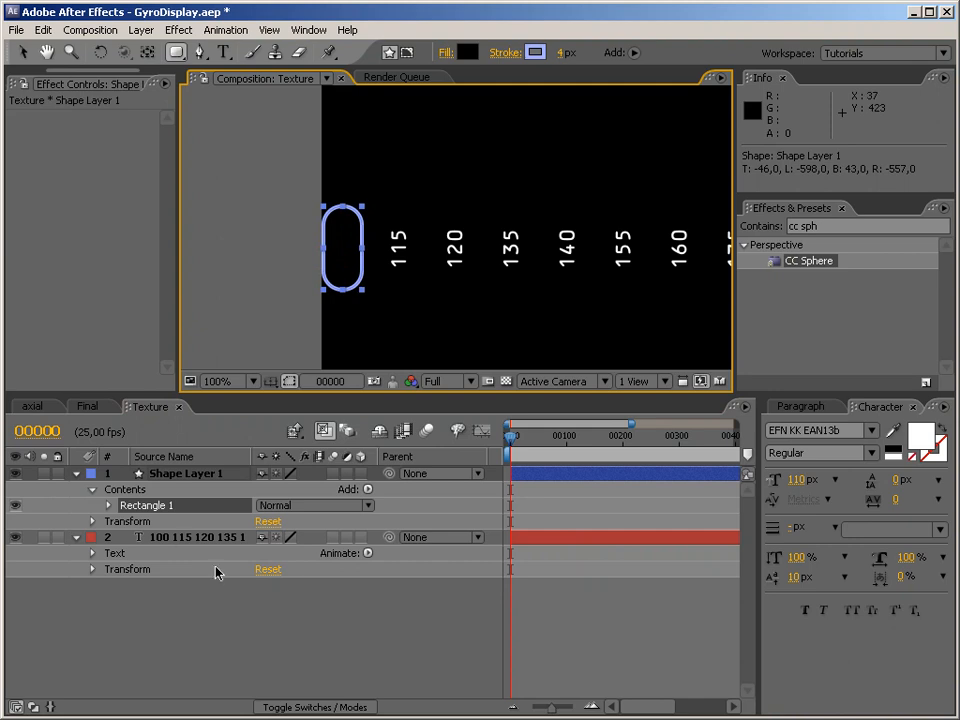
click(202, 482)
key(Return)
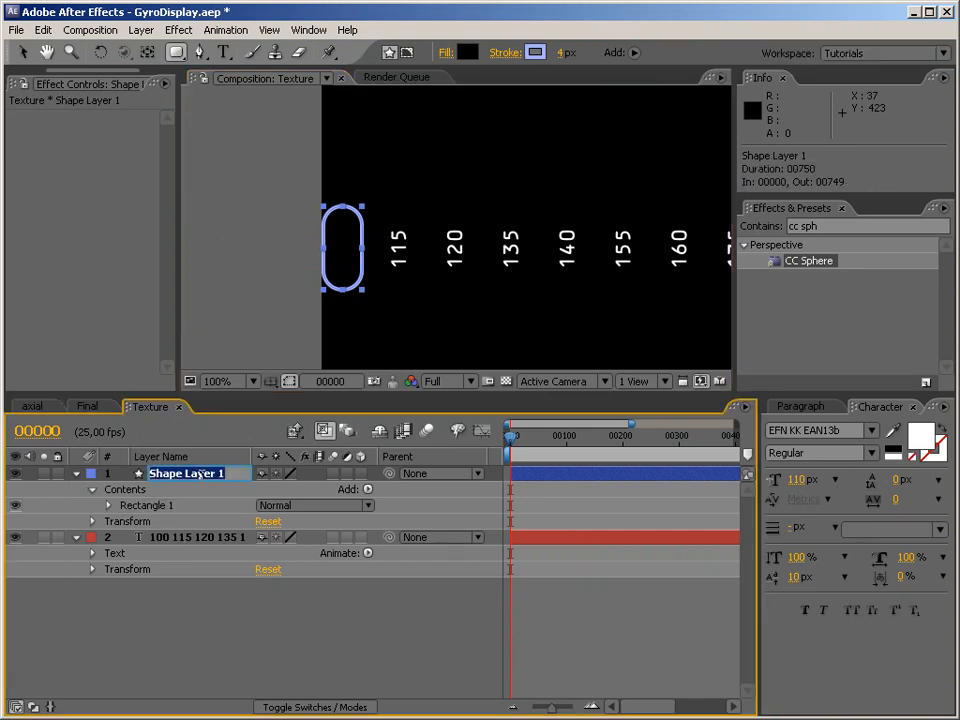
text(Labels)
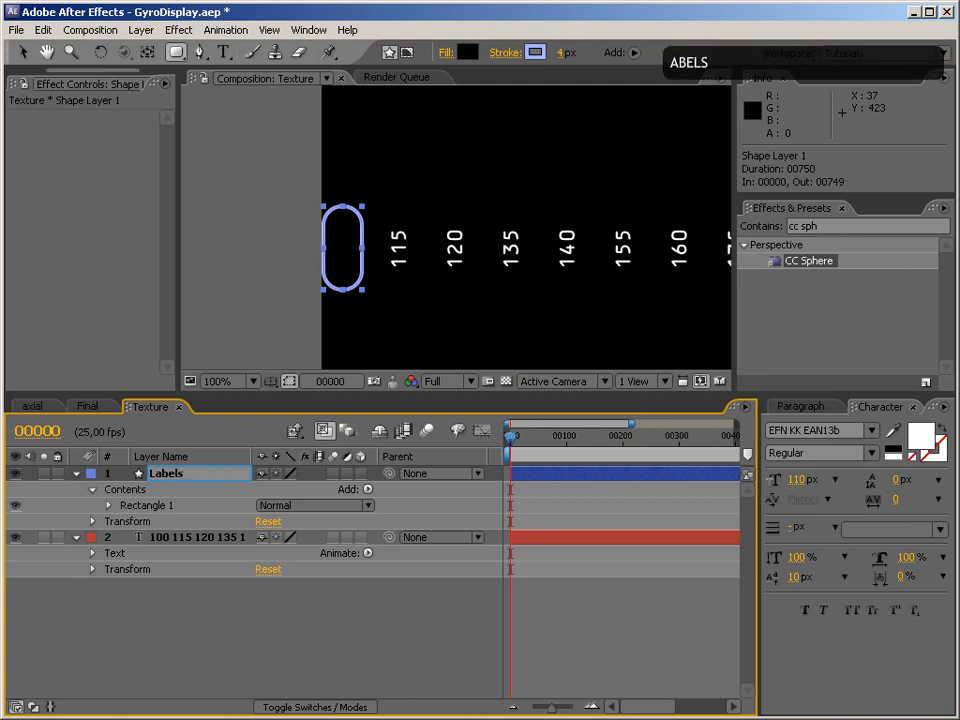
key(Return)
Move the Labels layer below the number layer and set its stroke colour to orange (RGB 255, 157, 42).
drag(201, 483, 257, 641)
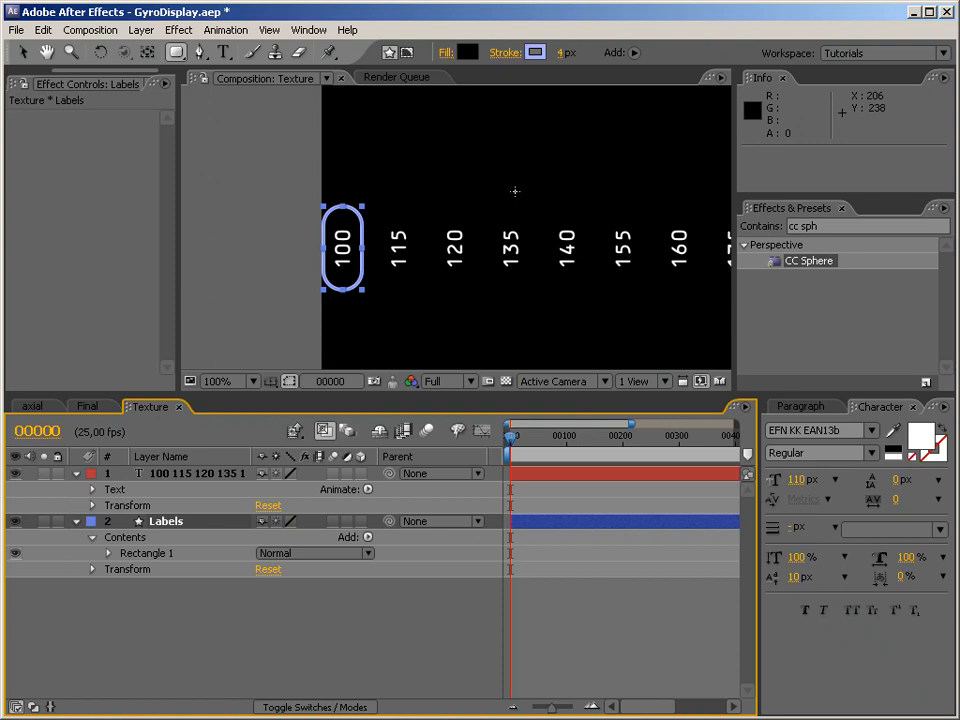
click(513, 55)
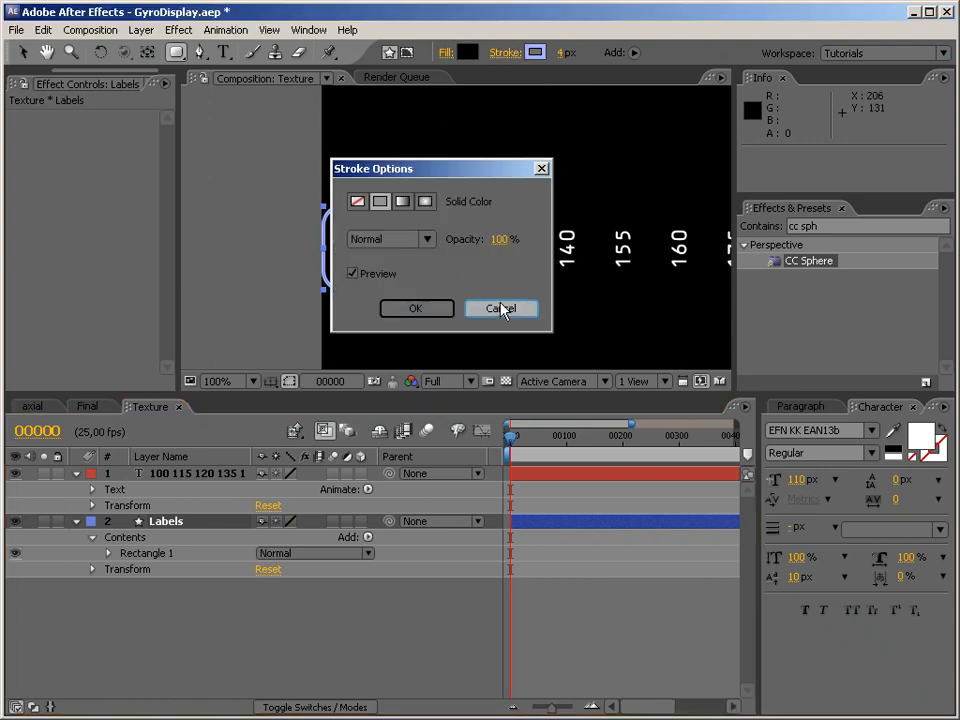
click(500, 310)
click(536, 53)
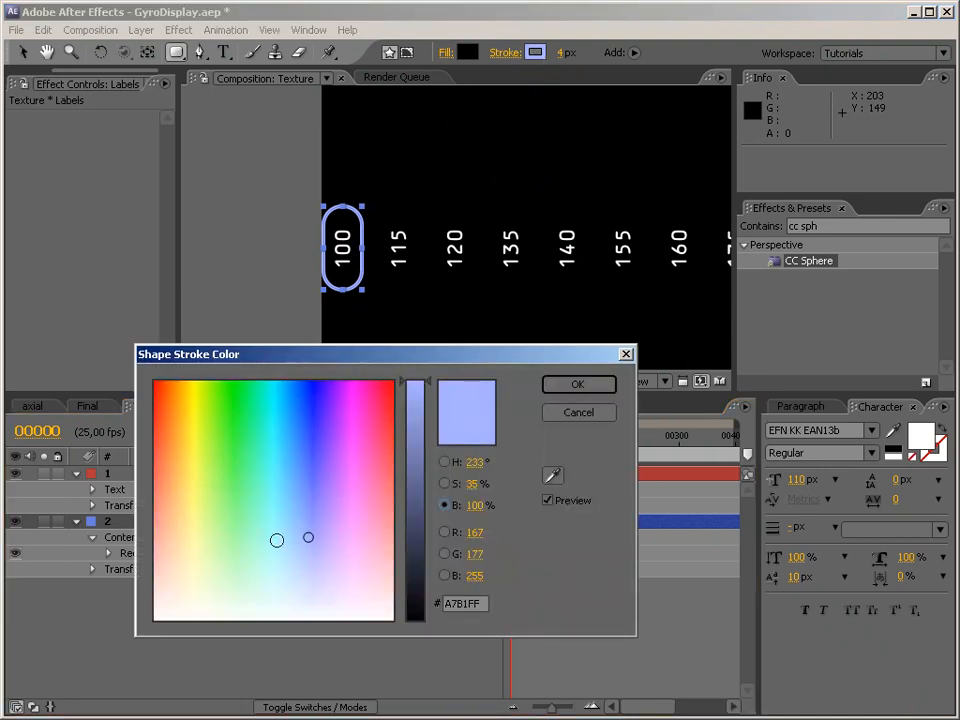
drag(190, 433, 175, 420)
click(580, 385)
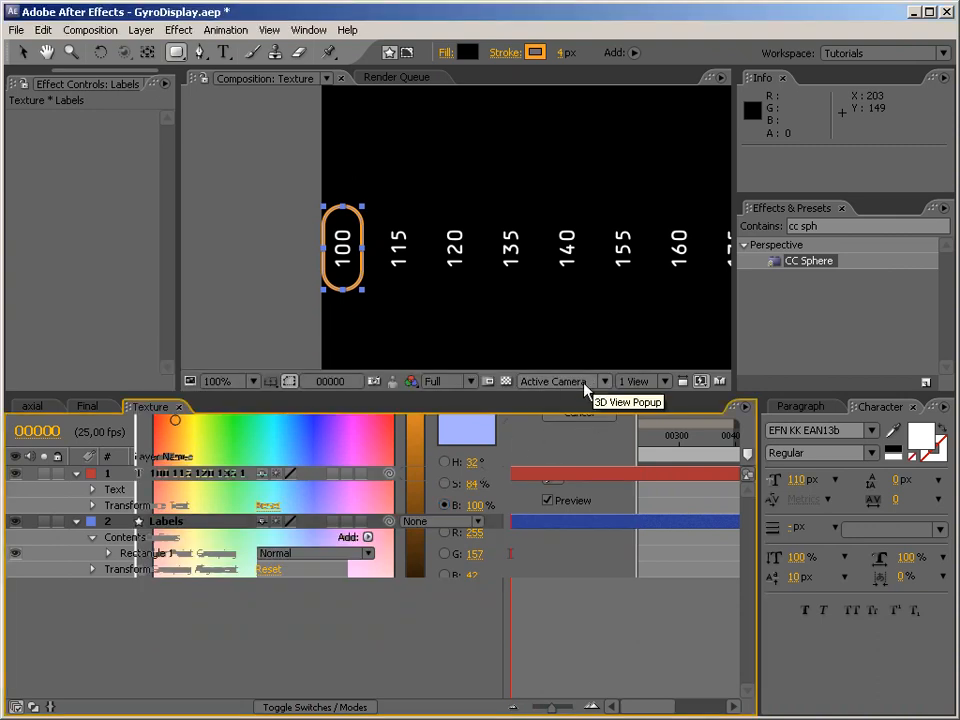
Set the size of the rounded rectangle path in the Labels layer to 40 × 80.
click(92, 569)
click(108, 553)
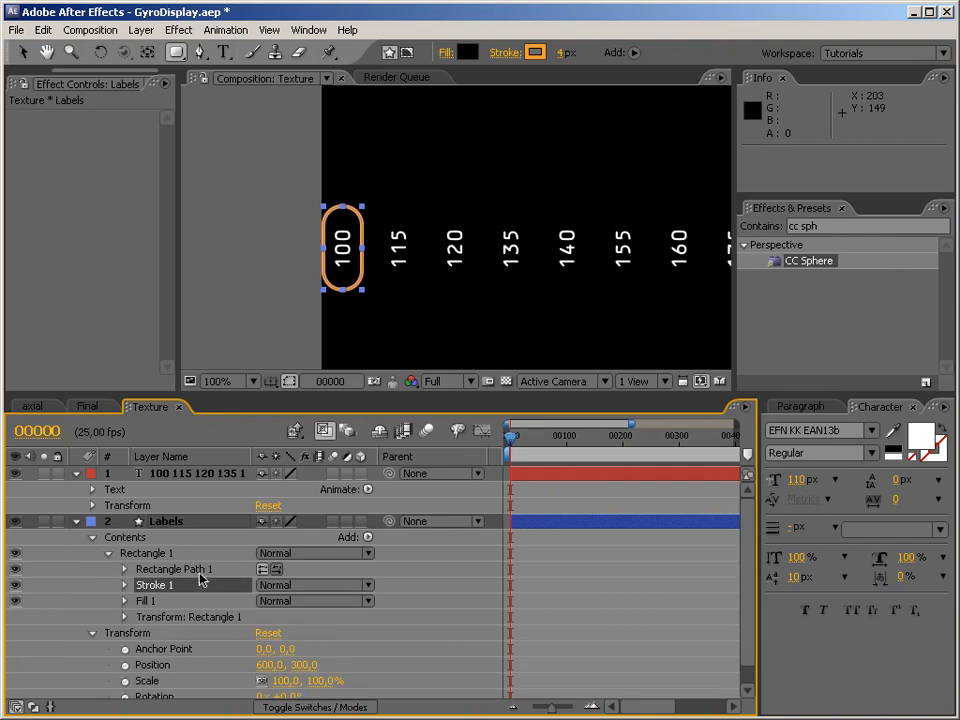
click(125, 569)
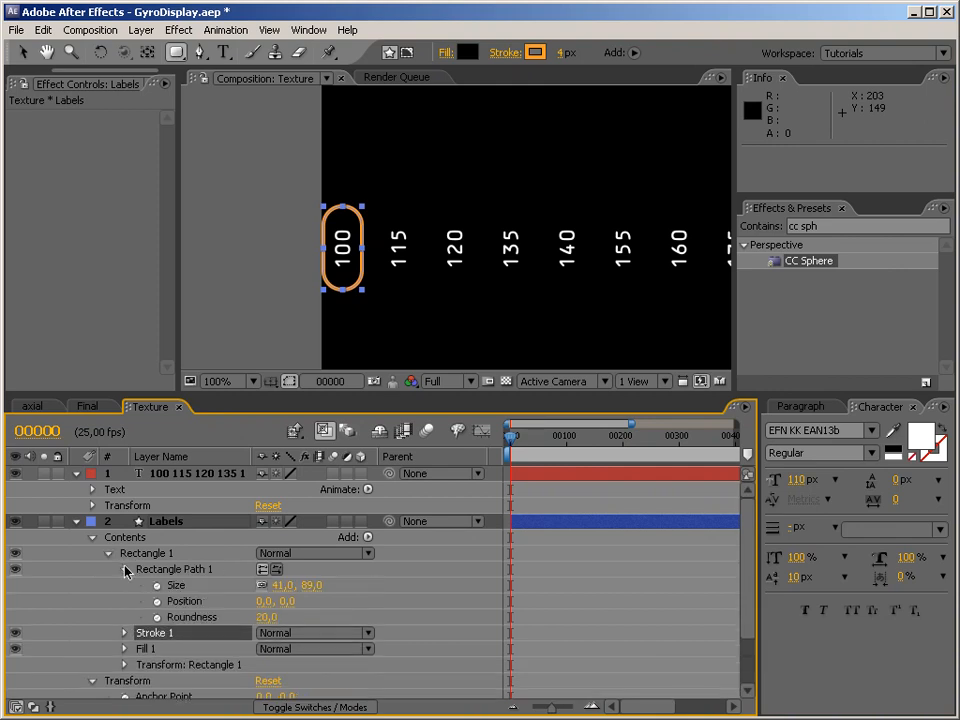
click(304, 588)
text(80)
click(281, 585)
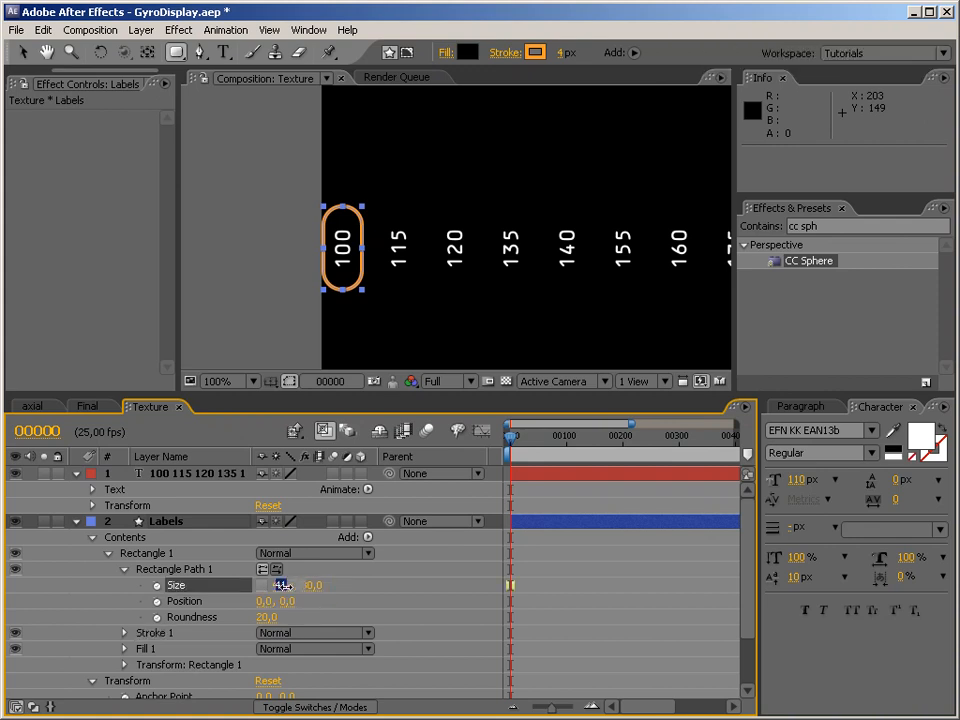
text(40)
key(Return)
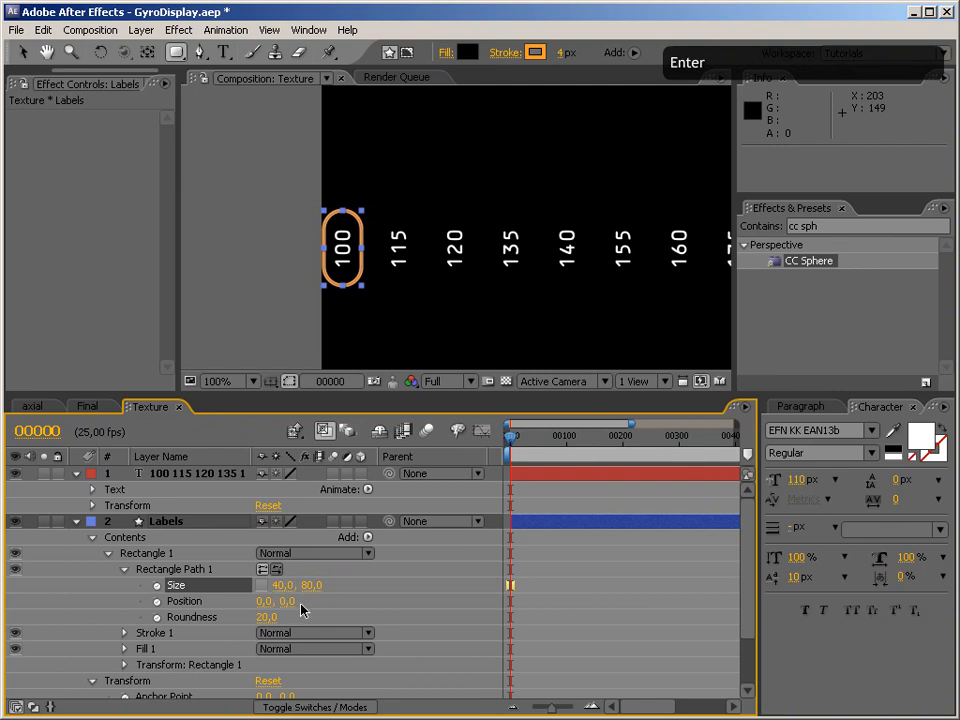
Scale the rounded rectangle path proportionally to 33 × 66 and collapse the Rectangle 1 and Transform properties.
drag(277, 585, 280, 585)
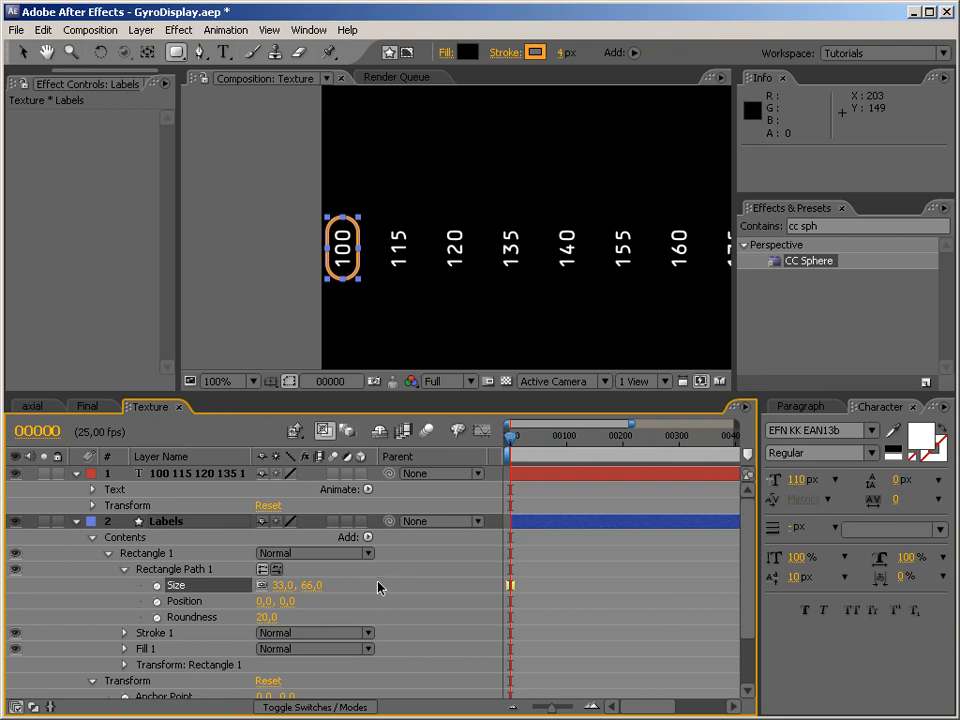
click(107, 553)
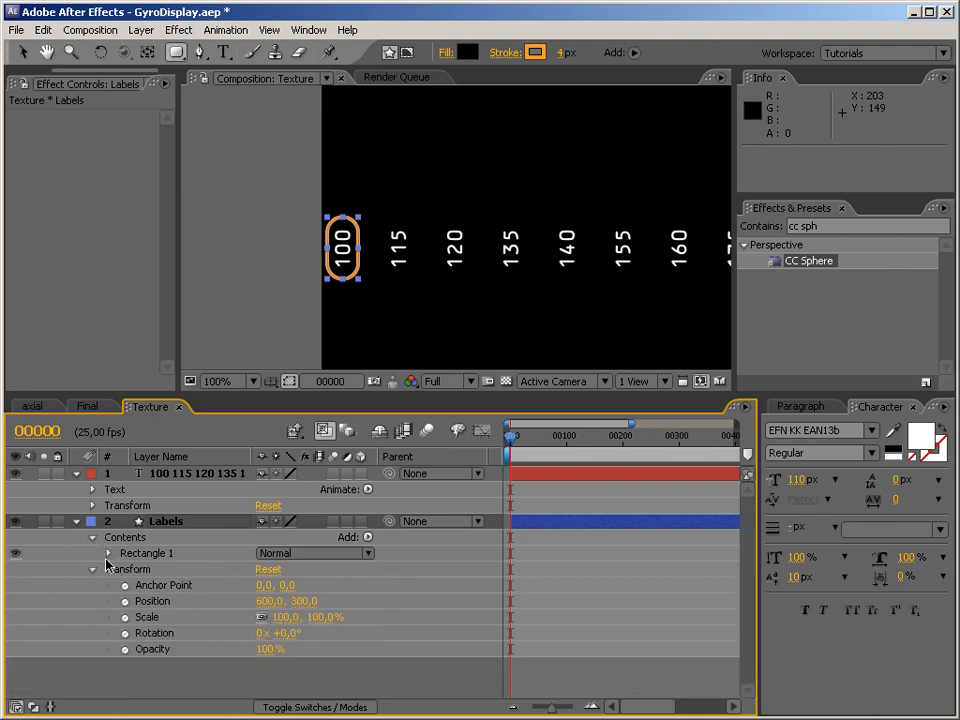
click(92, 569)
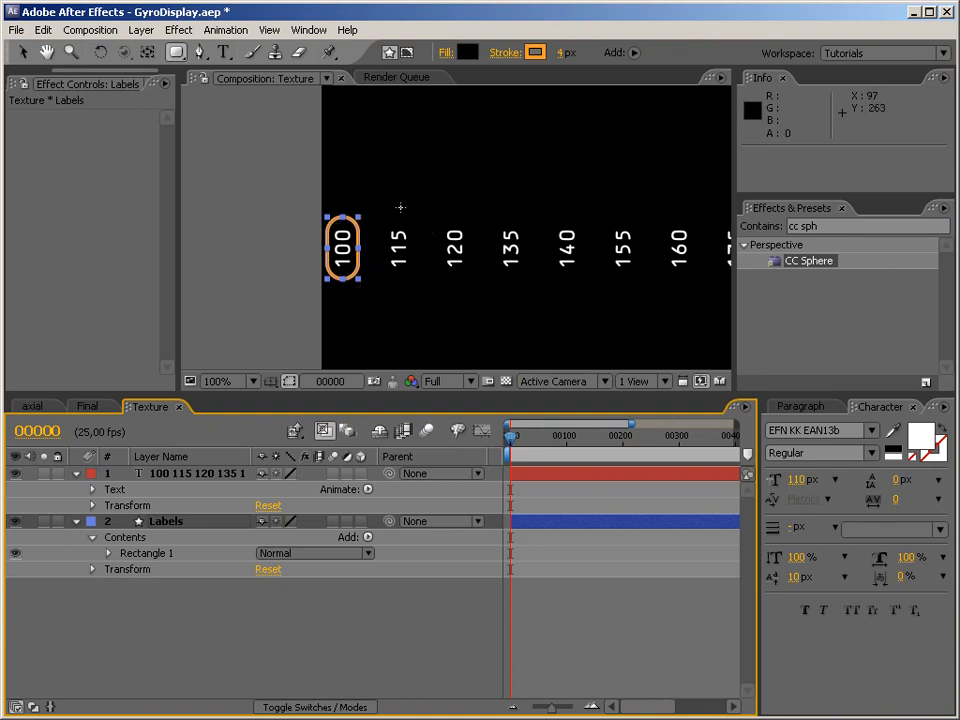
Add a Repeater to Rectangle 1 in the Labels layer and expand the Repeater's settings.
click(368, 538)
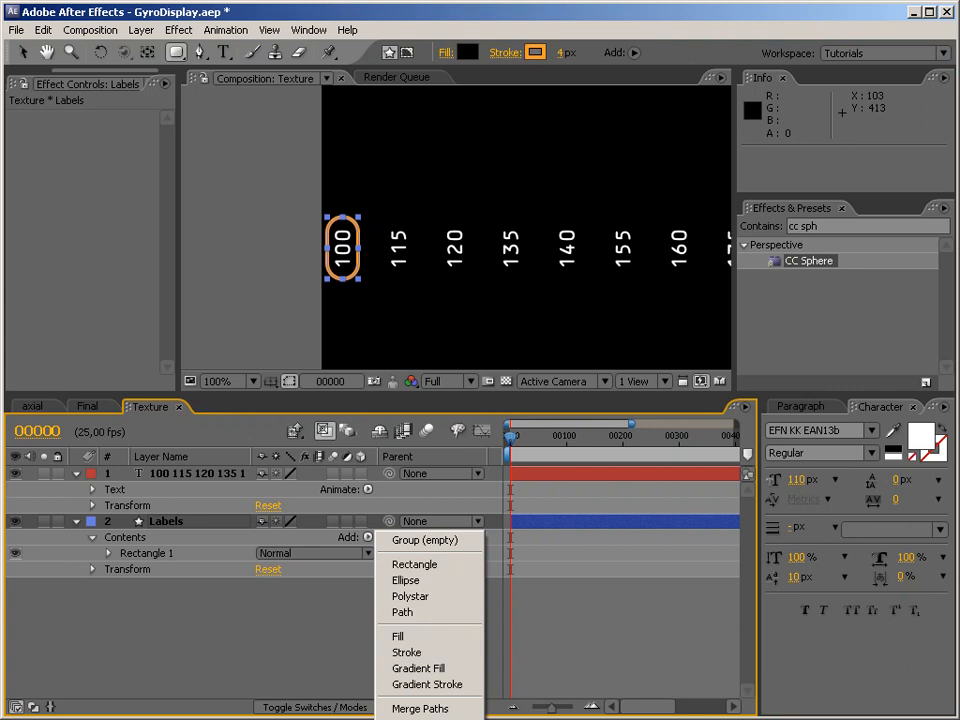
click(410, 719)
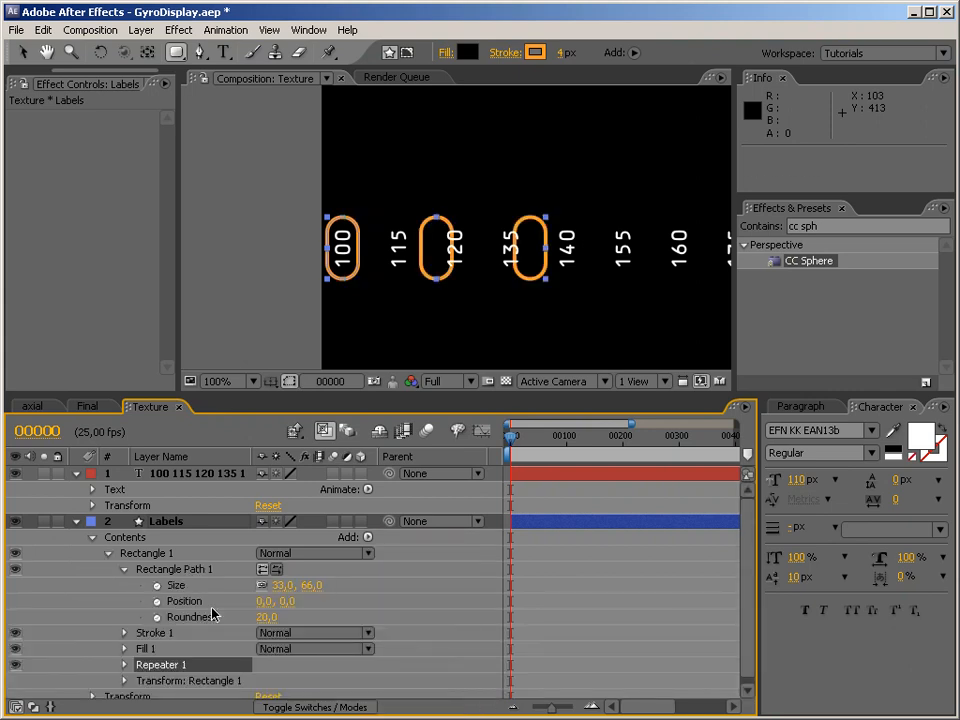
click(124, 569)
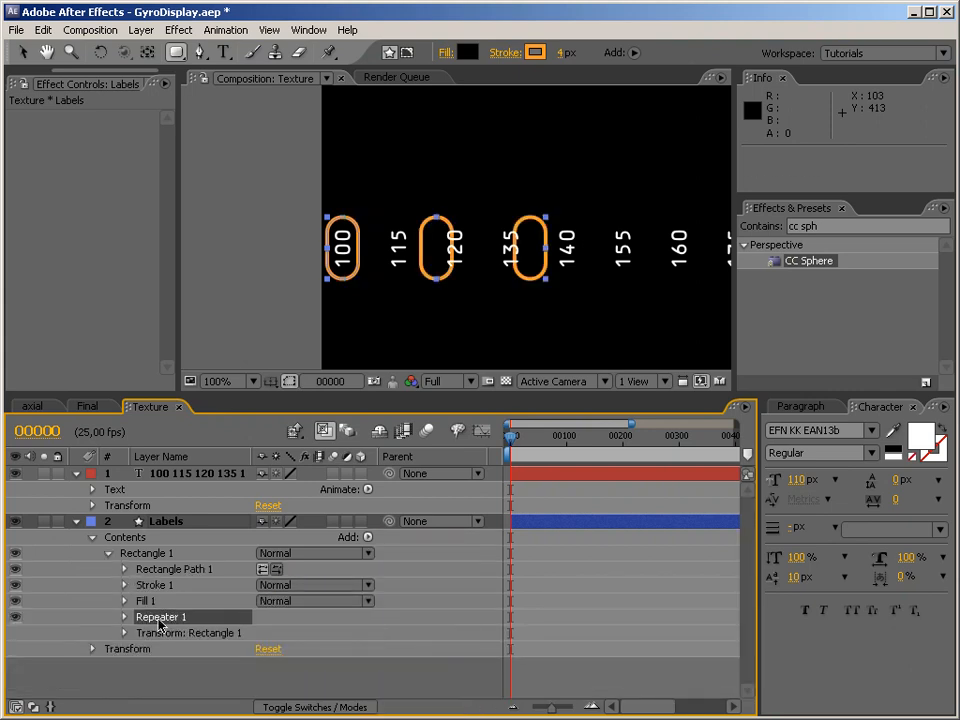
click(124, 617)
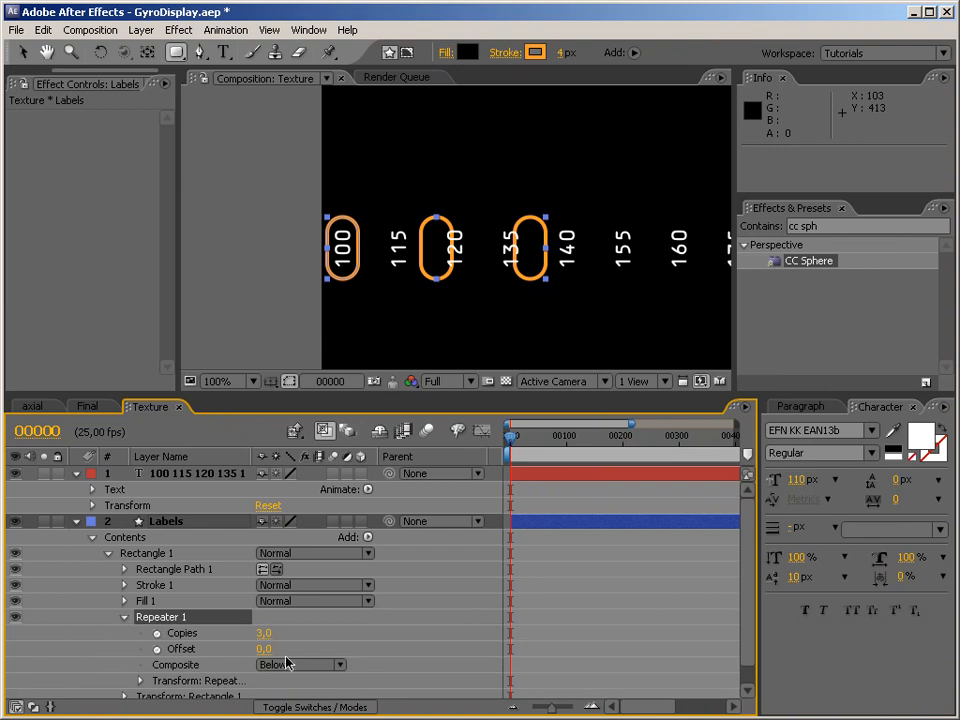
scroll(757, 610, down, 1)
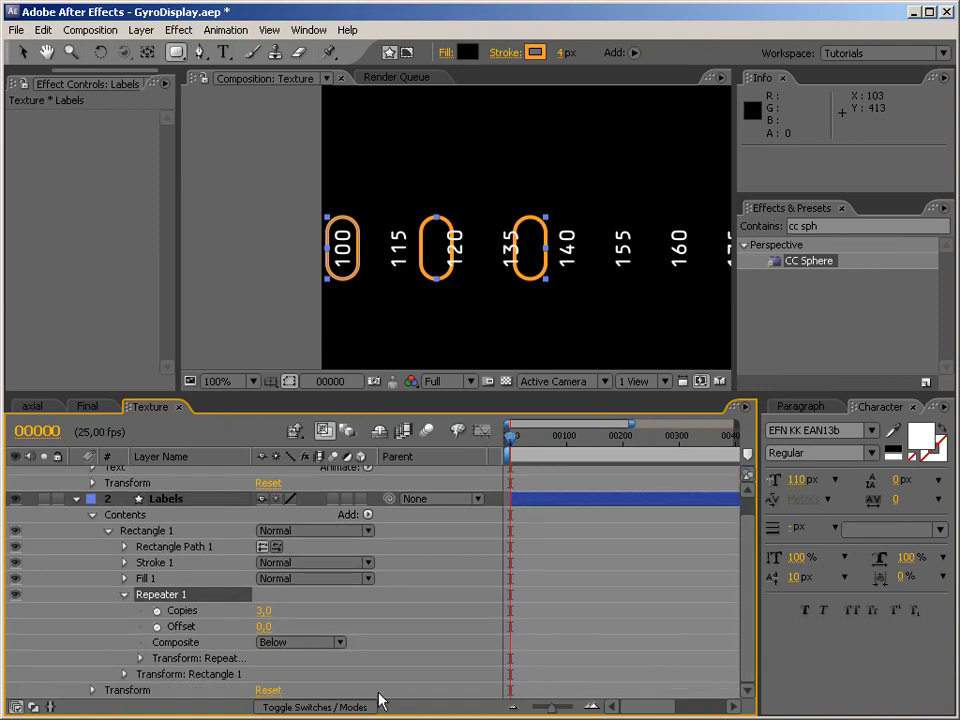
Set the Labels Repeater's X position spacing to 59.7 and its number of copies to 20.
click(141, 658)
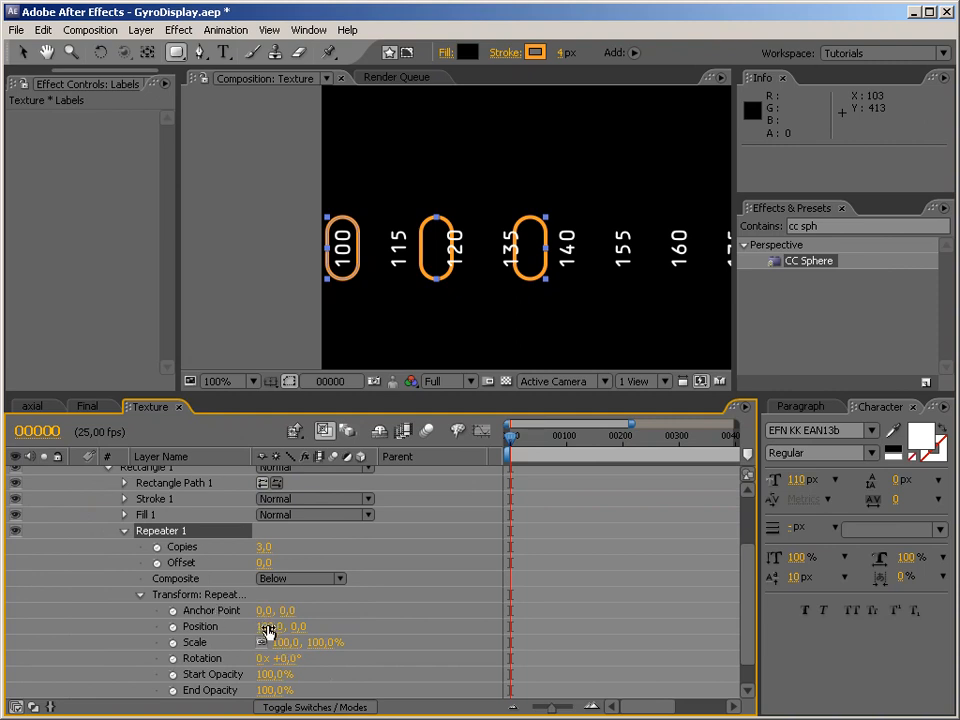
drag(265, 626, 0, 630)
drag(268, 633, 283, 627)
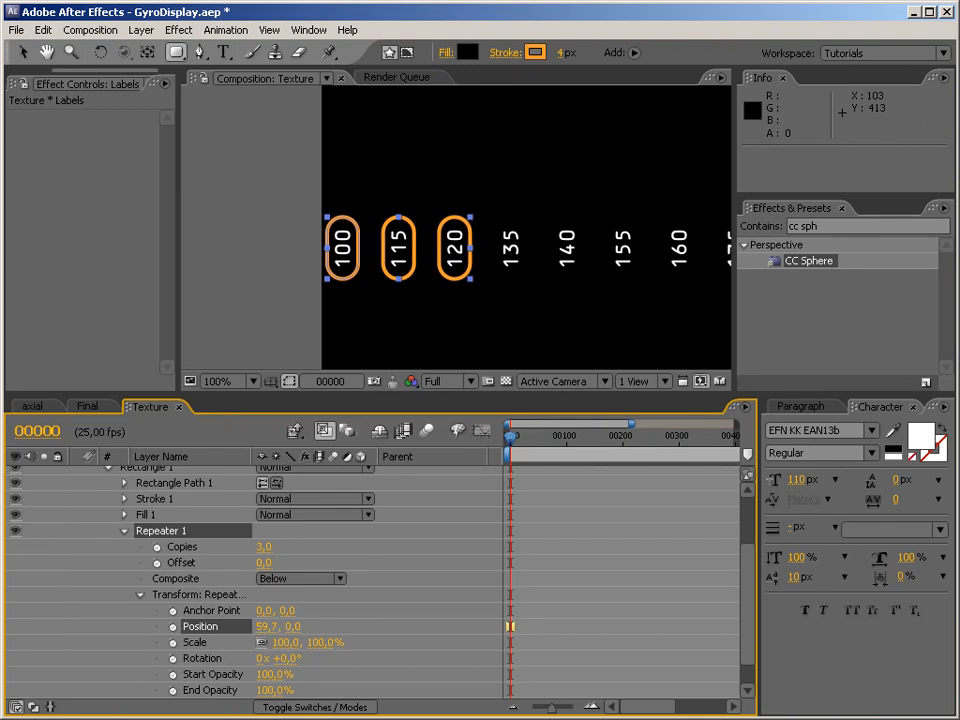
click(261, 548)
text(20)
key(Return)
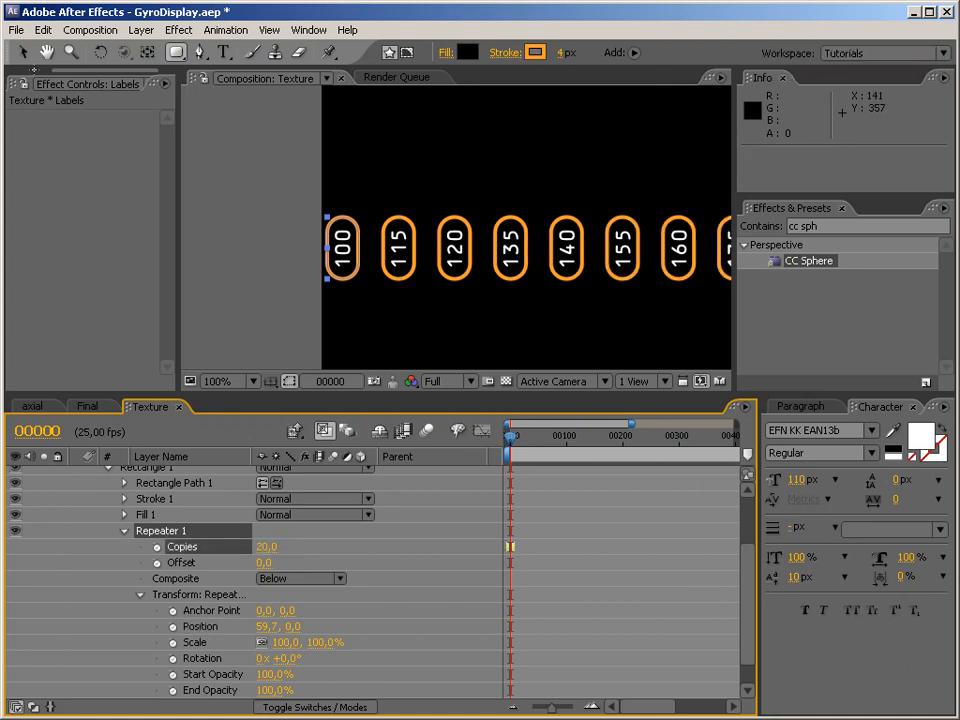
Check the label alignment at the far end of the strip, fine-tune the Repeater's X position to 59.8 and collapse its properties.
click(22, 51)
click(225, 197)
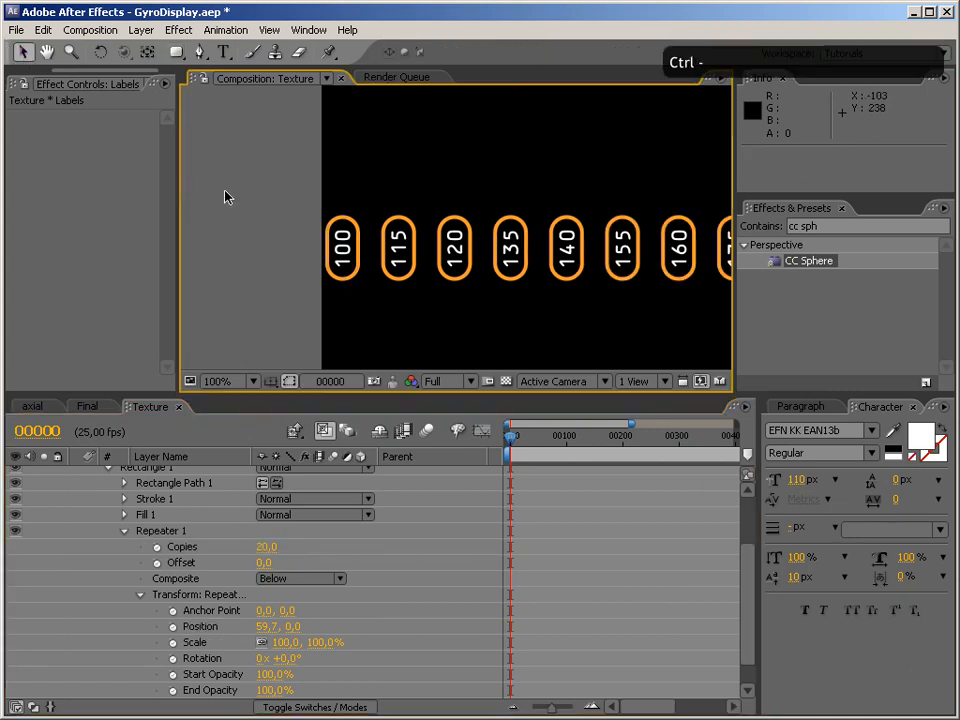
key(ctrl+minus)
key(space)
drag(615, 249, 389, 253)
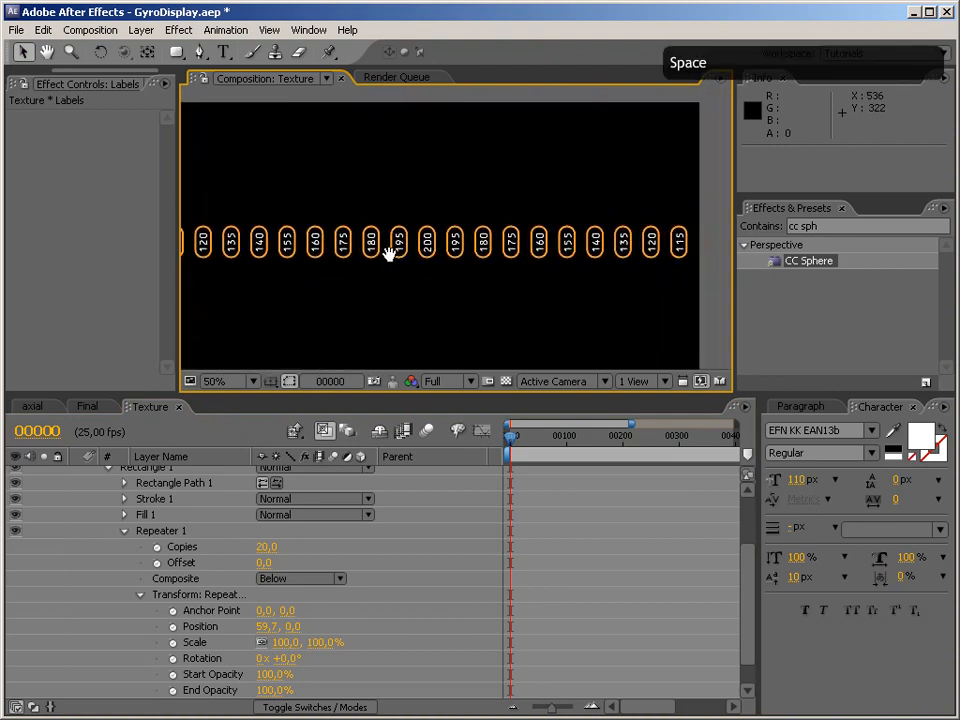
key(ctrl+equal)
key(space)
drag(638, 279, 394, 302)
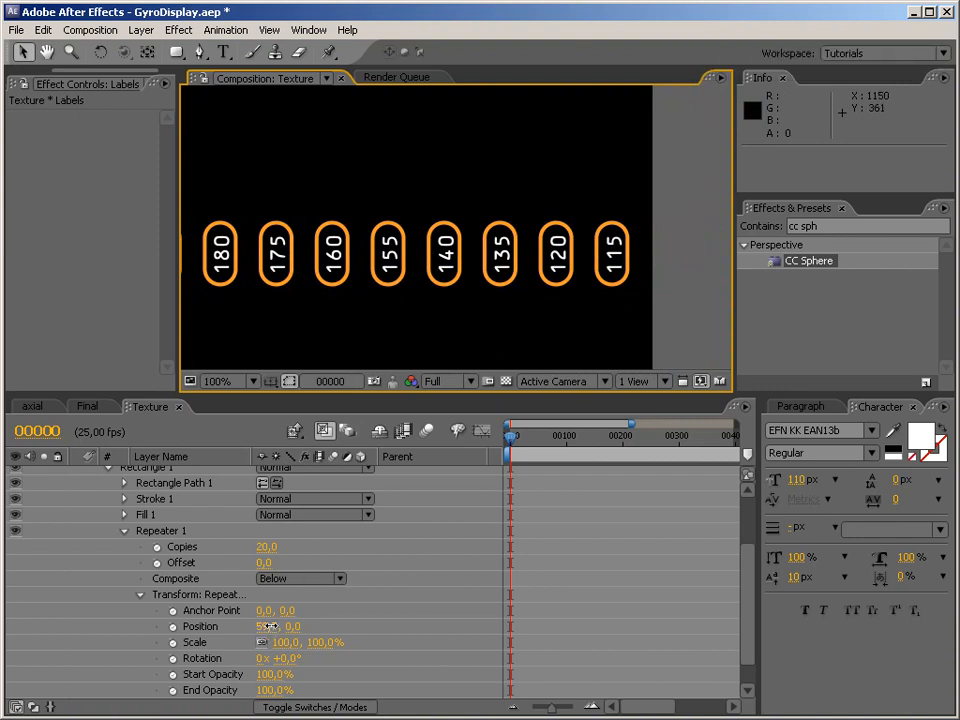
drag(270, 626, 270, 626)
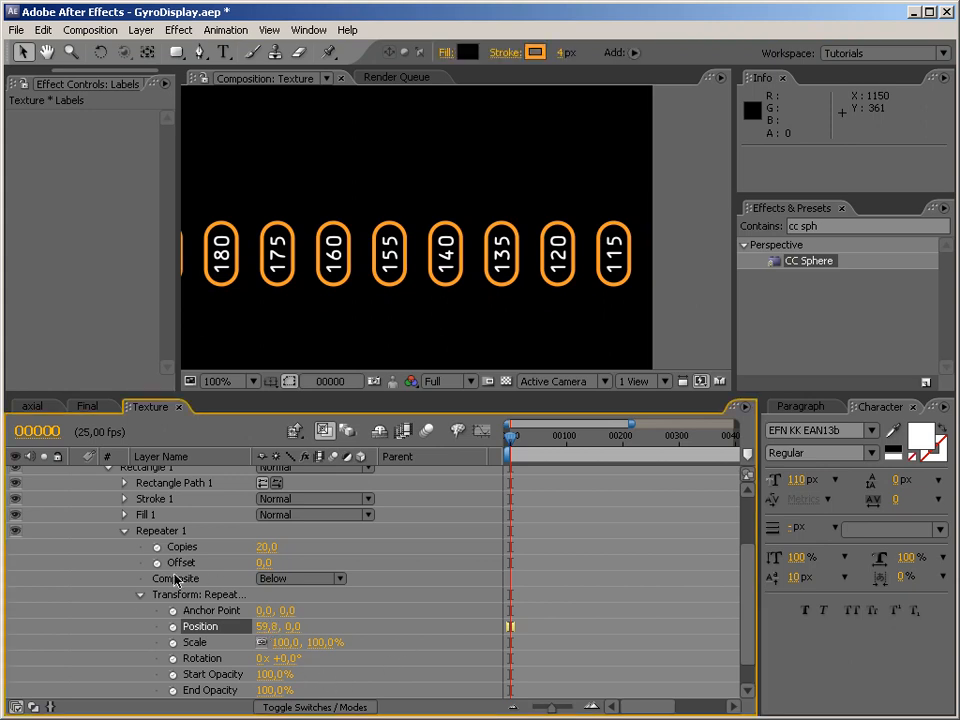
click(140, 594)
click(124, 594)
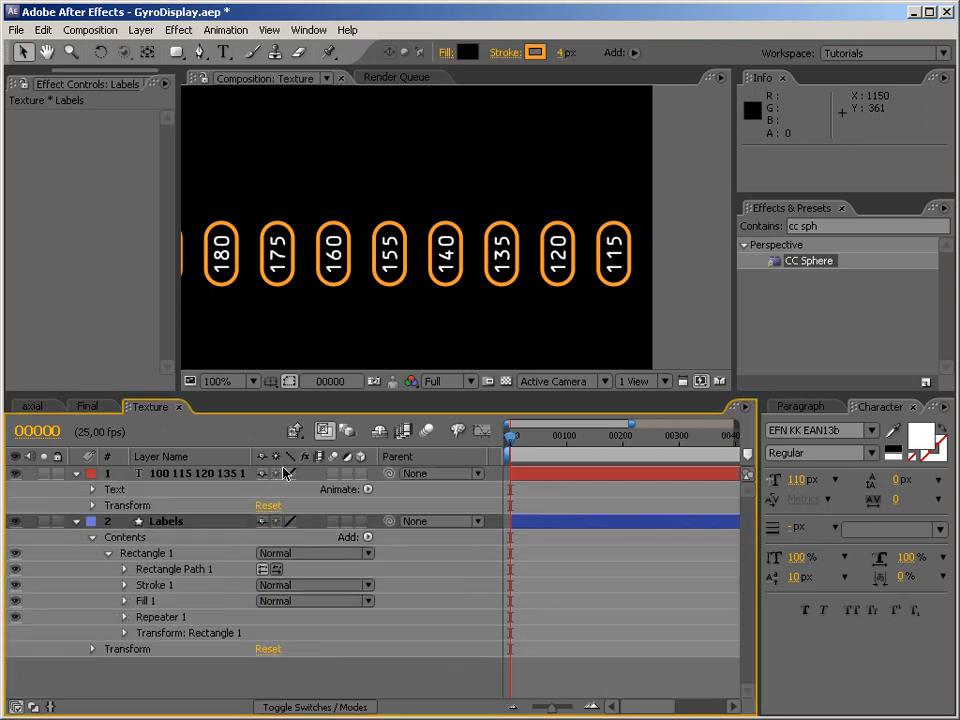
Consult the axial reference composition, and add another Rectangle path to the Rectangle 1 group of Texture's Labels layer.
click(33, 406)
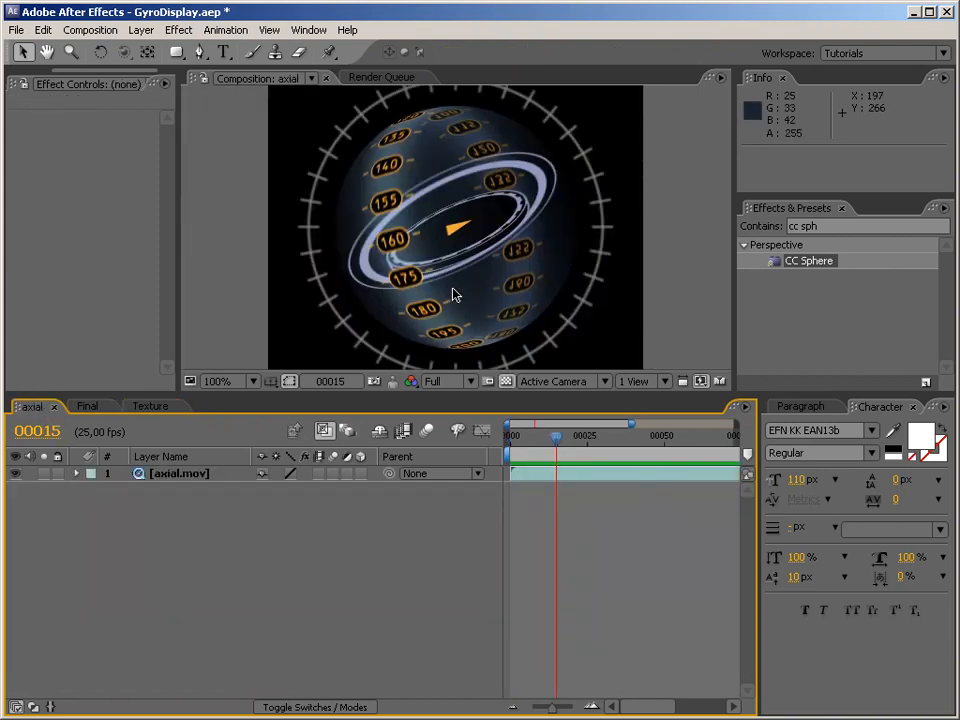
click(152, 408)
key(space)
drag(231, 268, 614, 272)
drag(255, 289, 424, 284)
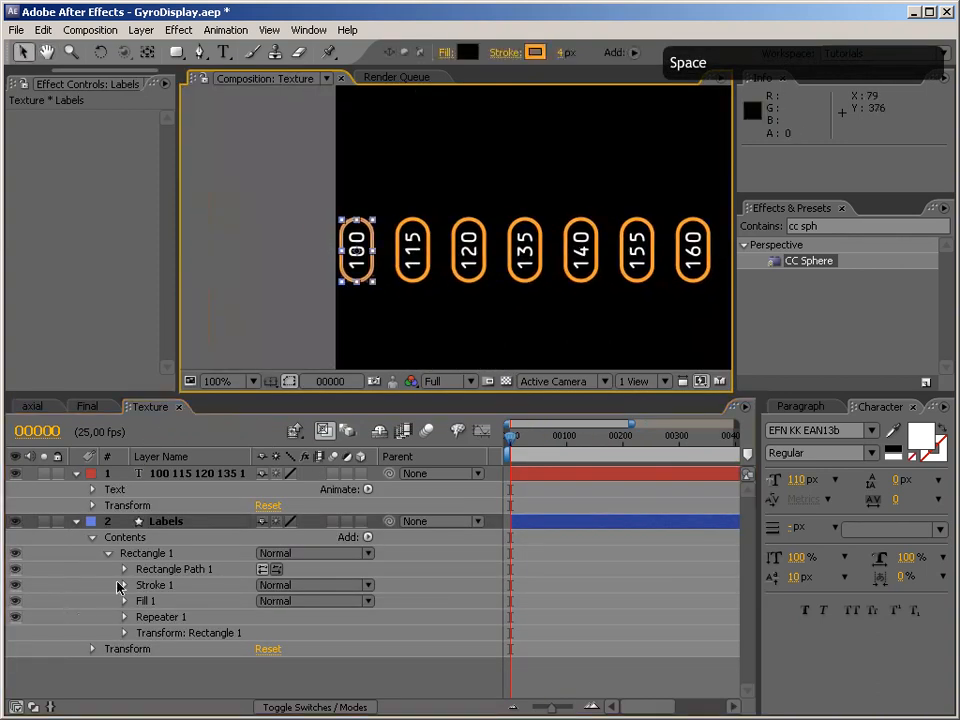
click(171, 555)
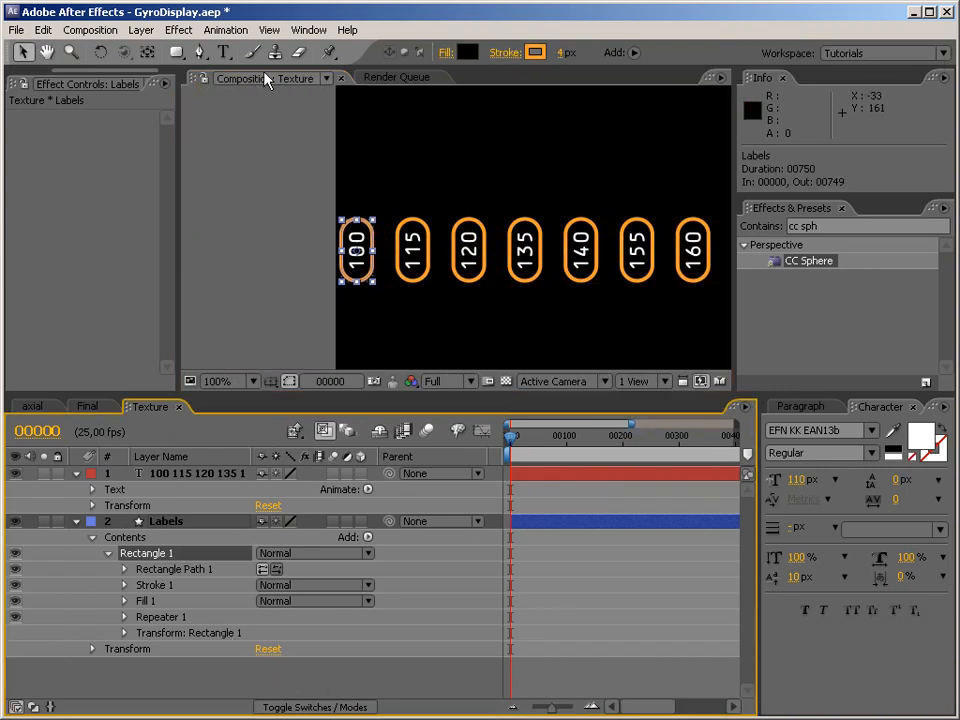
click(368, 538)
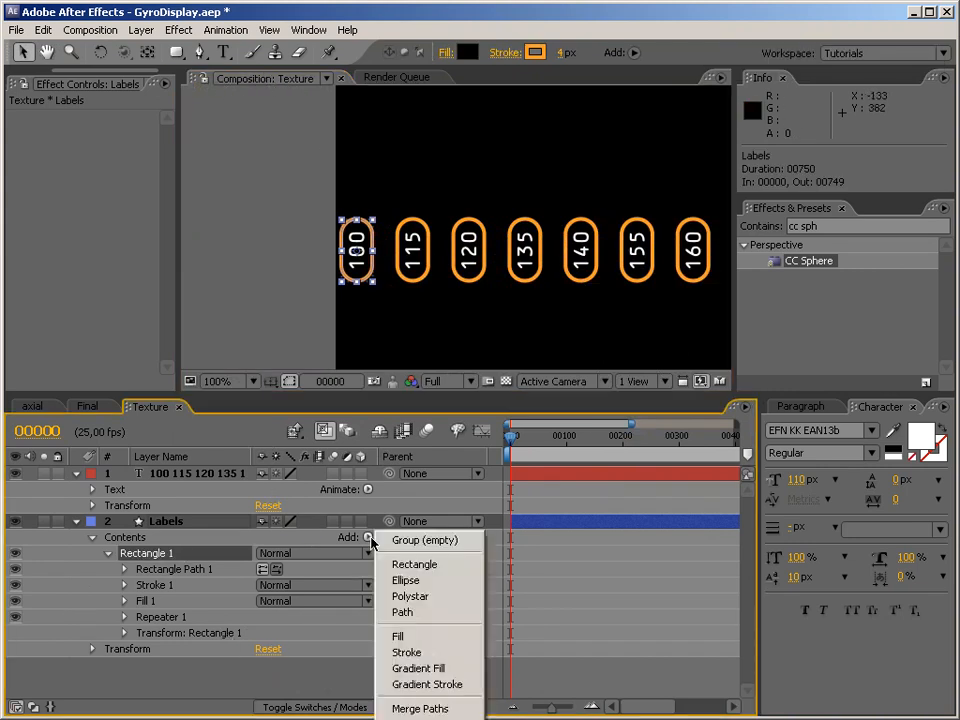
click(409, 566)
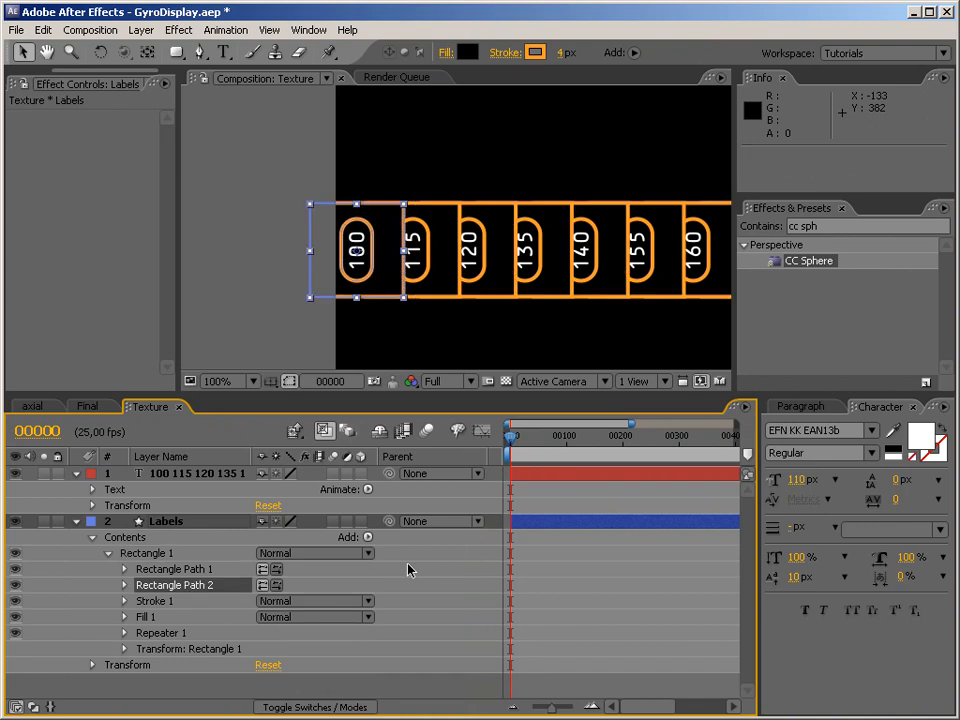
Turn the new rectangle path into a tick above each label with size 0 × 20 and Y position -53, and collapse it.
click(125, 586)
click(287, 601)
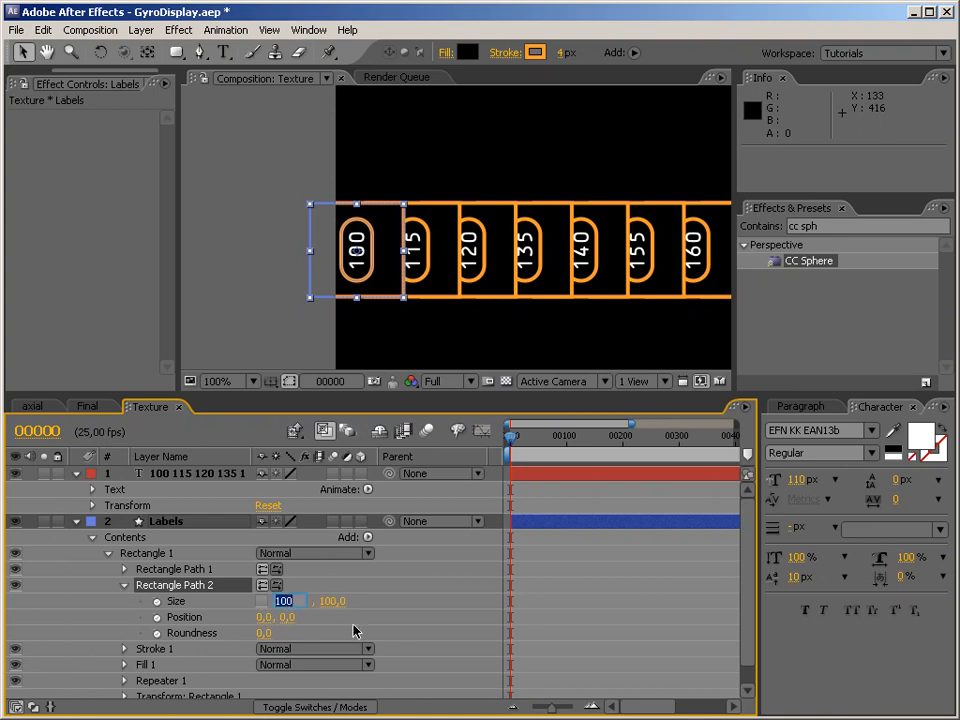
text(0)
key(Return)
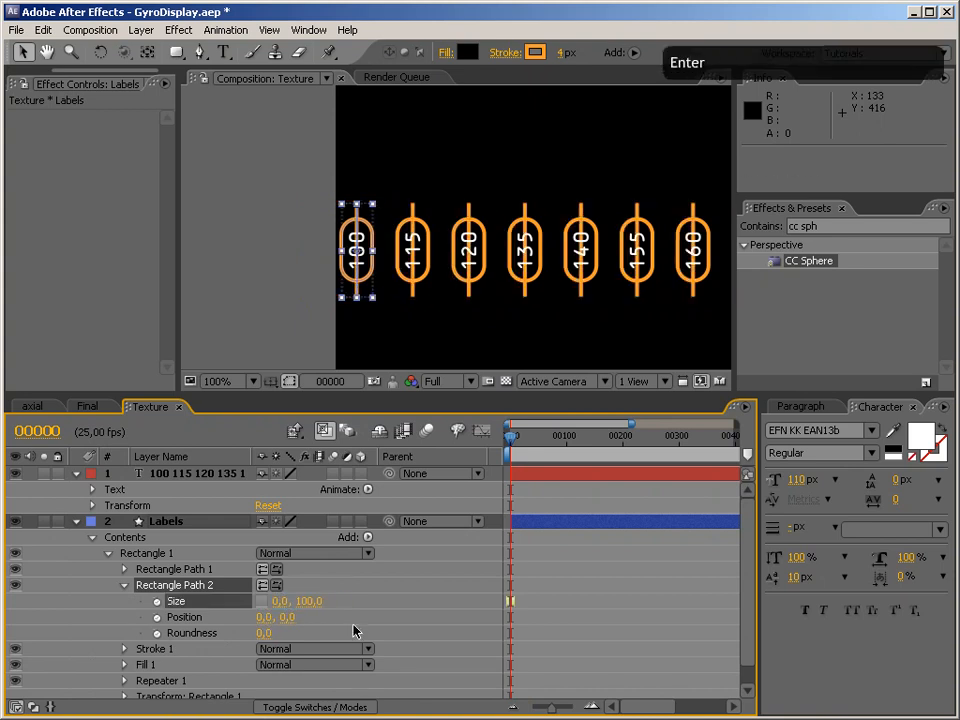
click(307, 601)
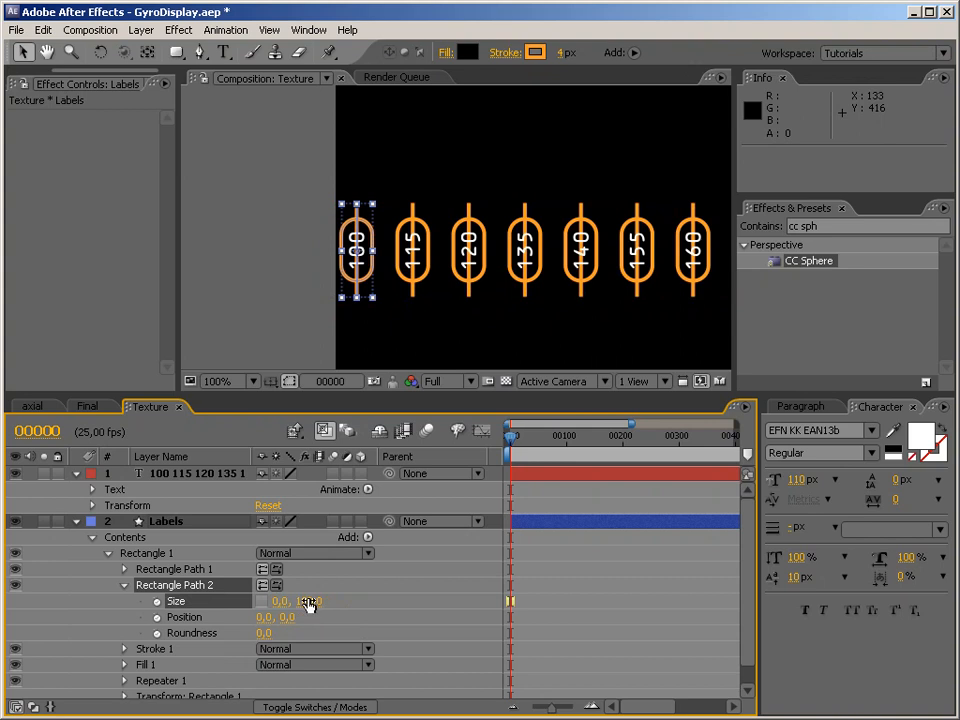
text(20)
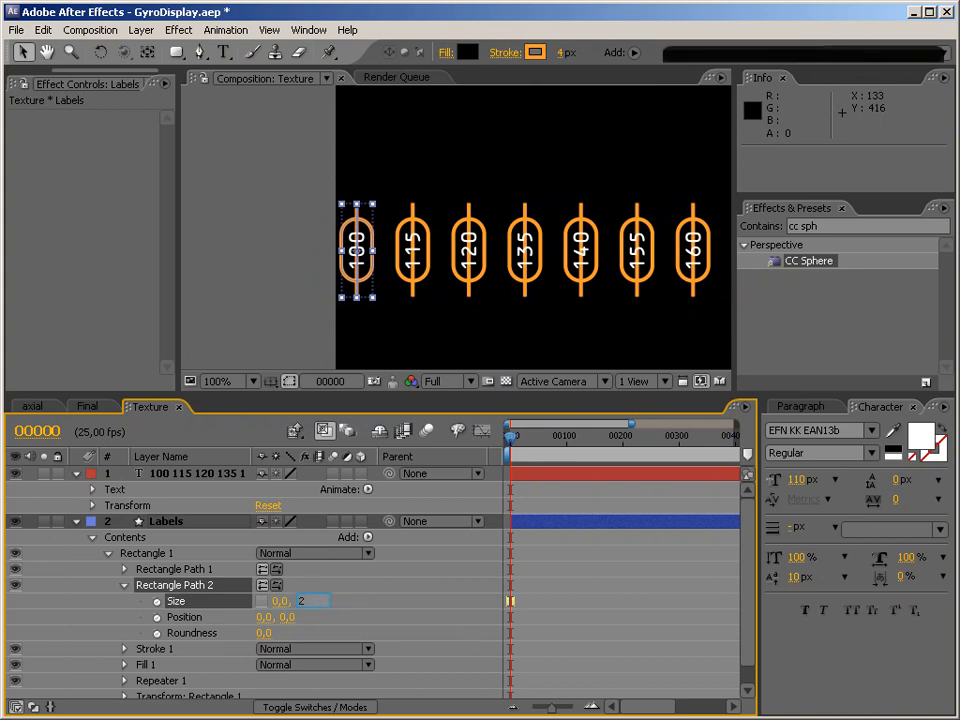
key(Return)
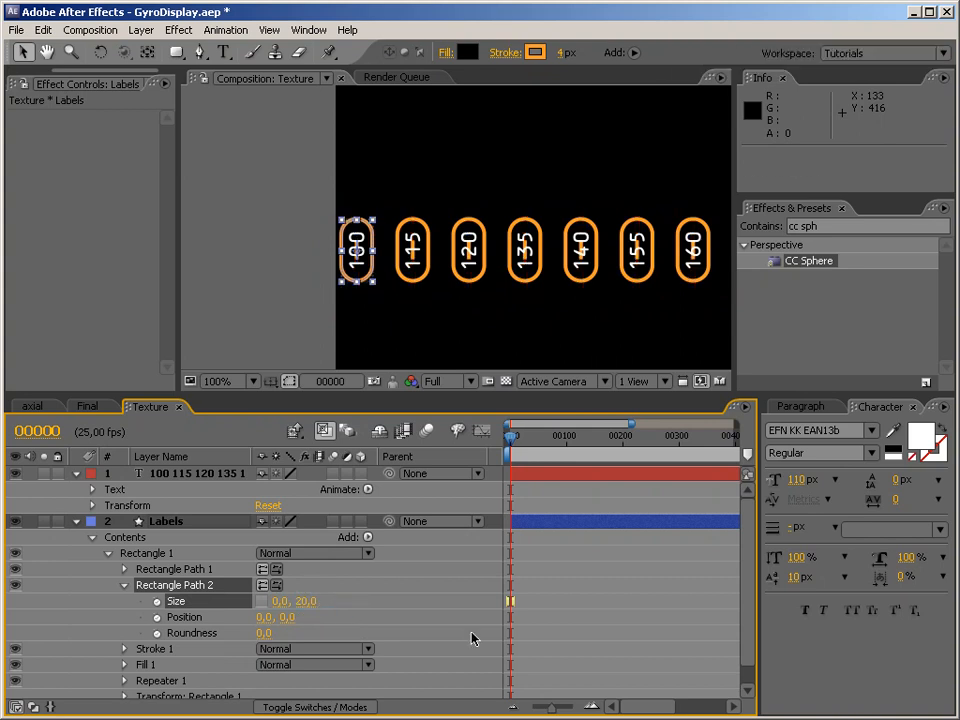
drag(288, 617, 241, 616)
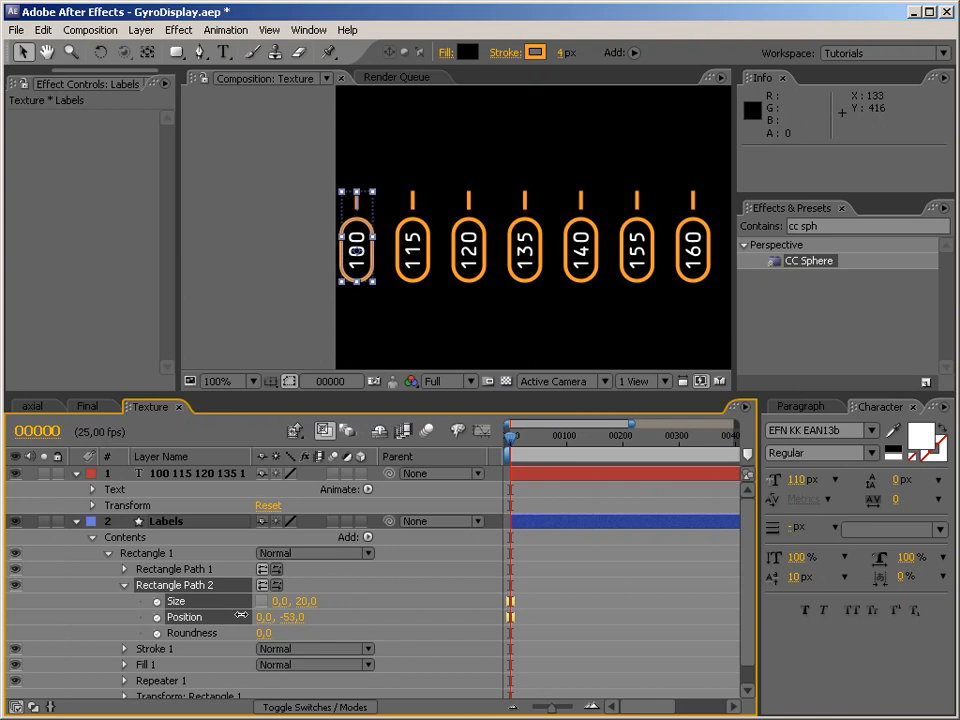
click(124, 585)
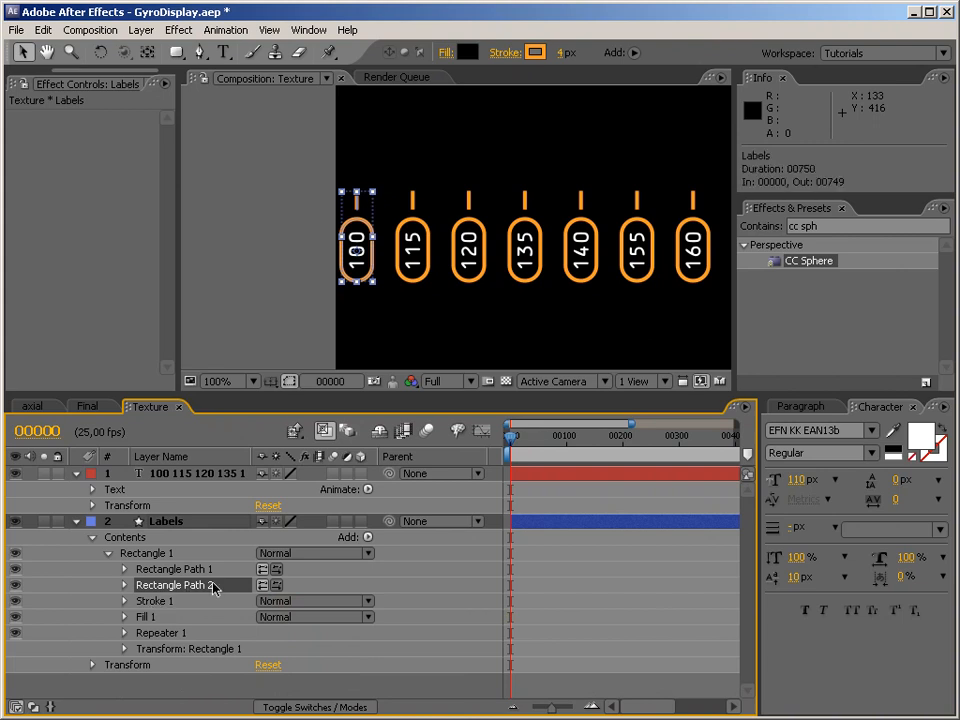
Duplicate the tick path, set the copy's Y position to 53 to place it below each label, and save the project.
key(ctrl+d)
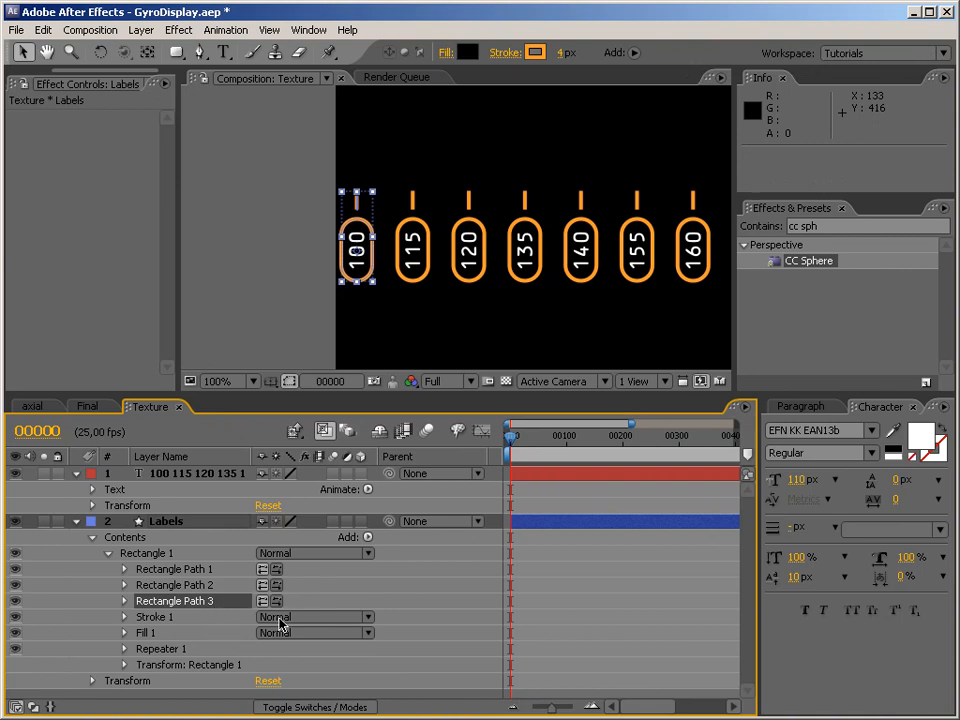
click(124, 601)
drag(290, 637, 392, 627)
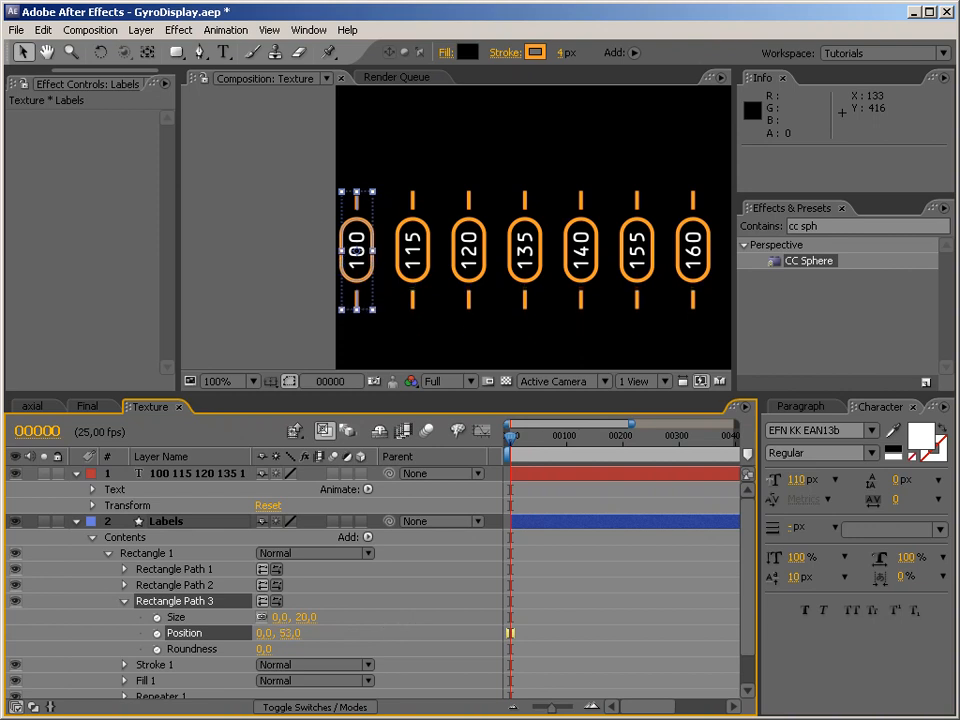
click(238, 168)
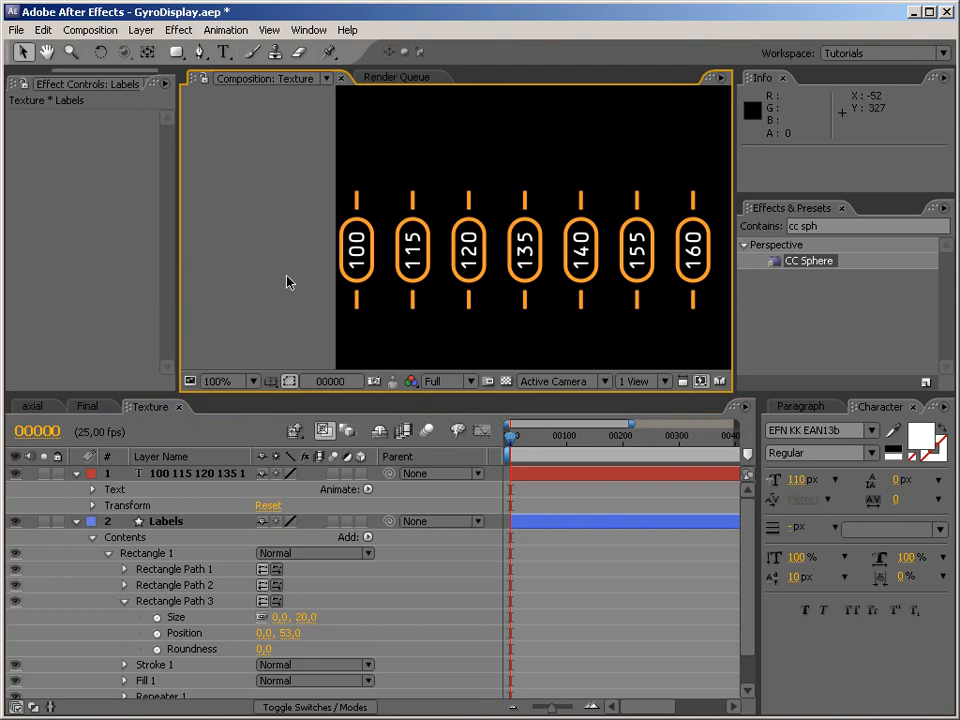
key(ctrl+s)
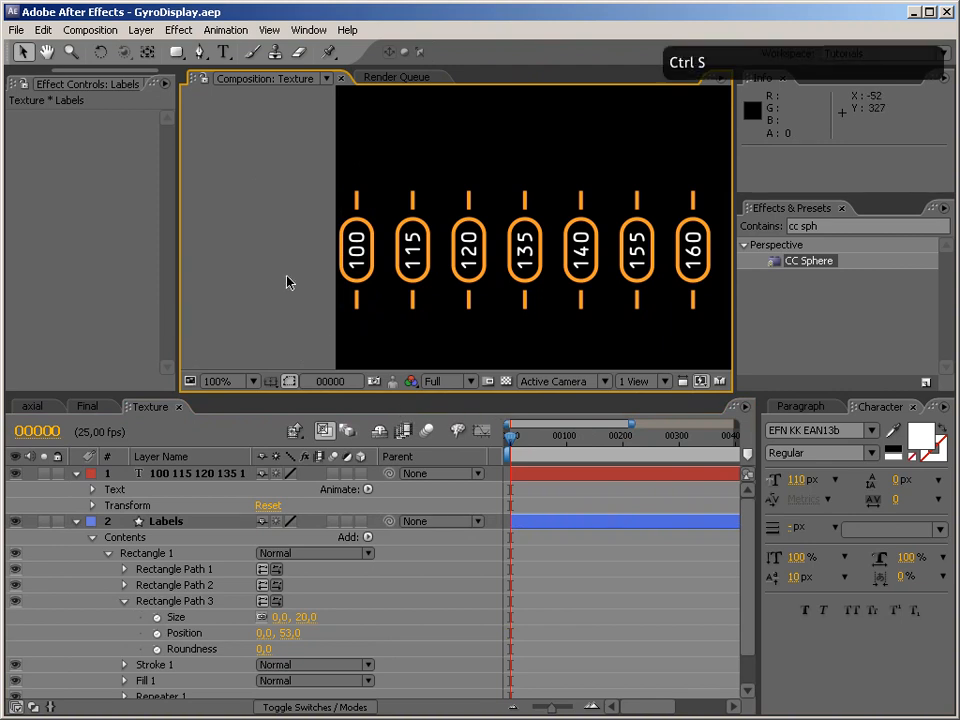
In the Final composition, widen the effect settings area and set CC Sphere's X rotation to 0°.
click(86, 407)
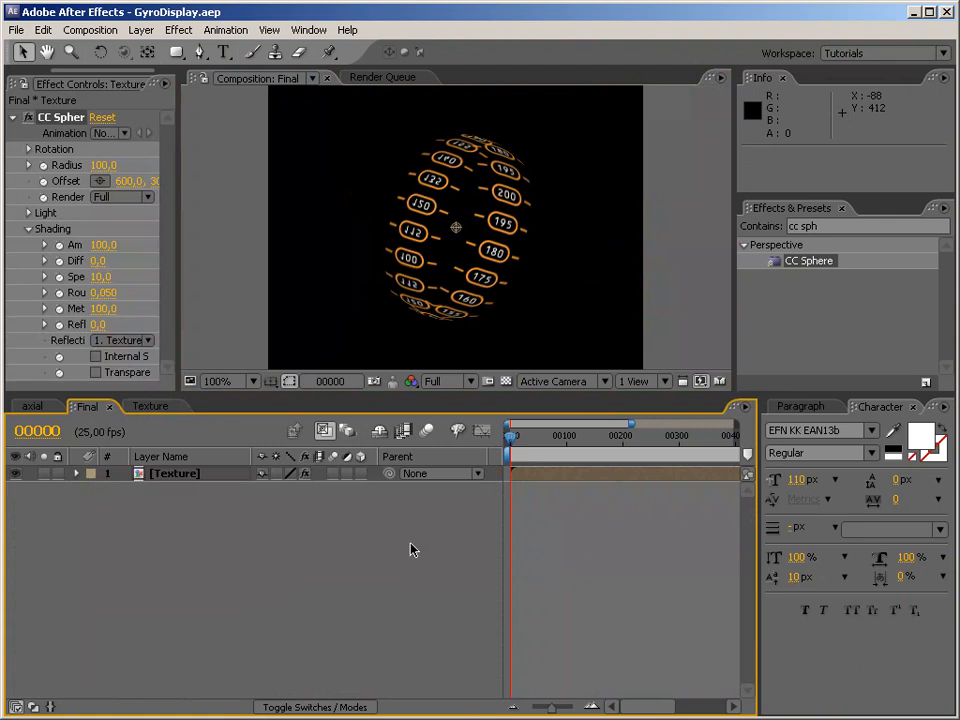
drag(178, 307, 253, 304)
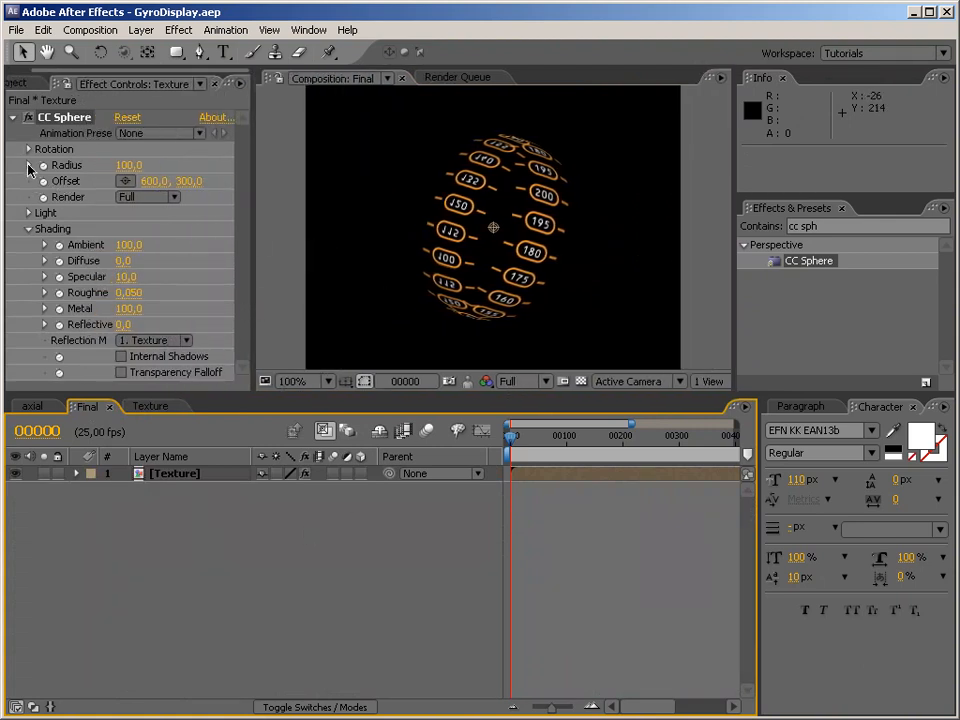
click(29, 165)
click(29, 149)
click(152, 170)
text(0)
key(Return)
key(Tab)
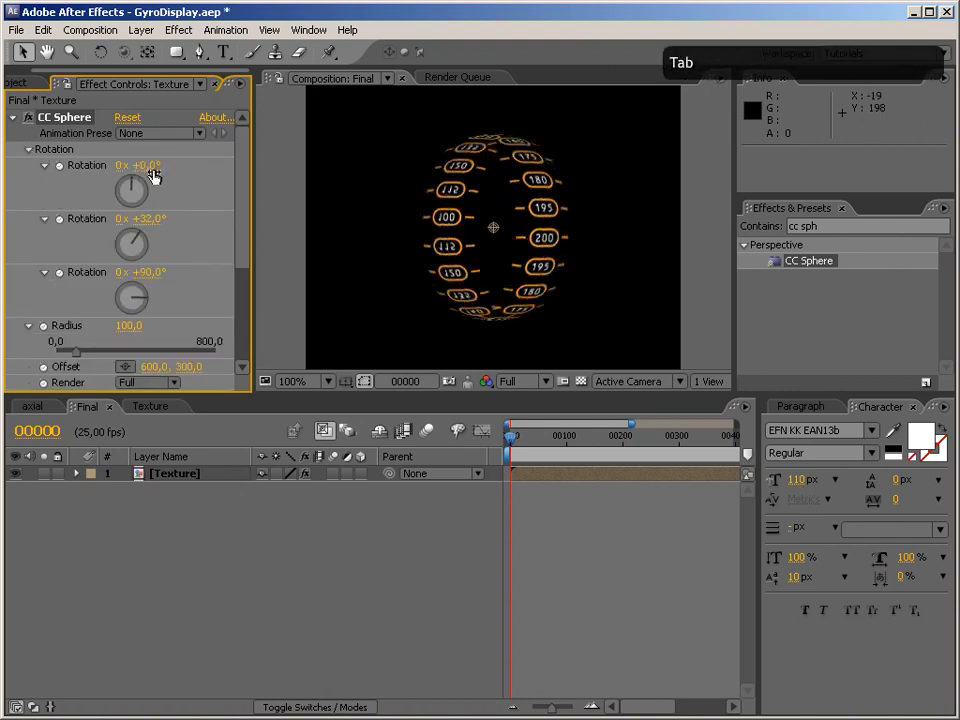
Set CC Sphere's X and Y rotations to 0° and its Z rotation to 90°.
drag(152, 175, 159, 176)
click(159, 176)
text(0)
key(Tab)
text(0)
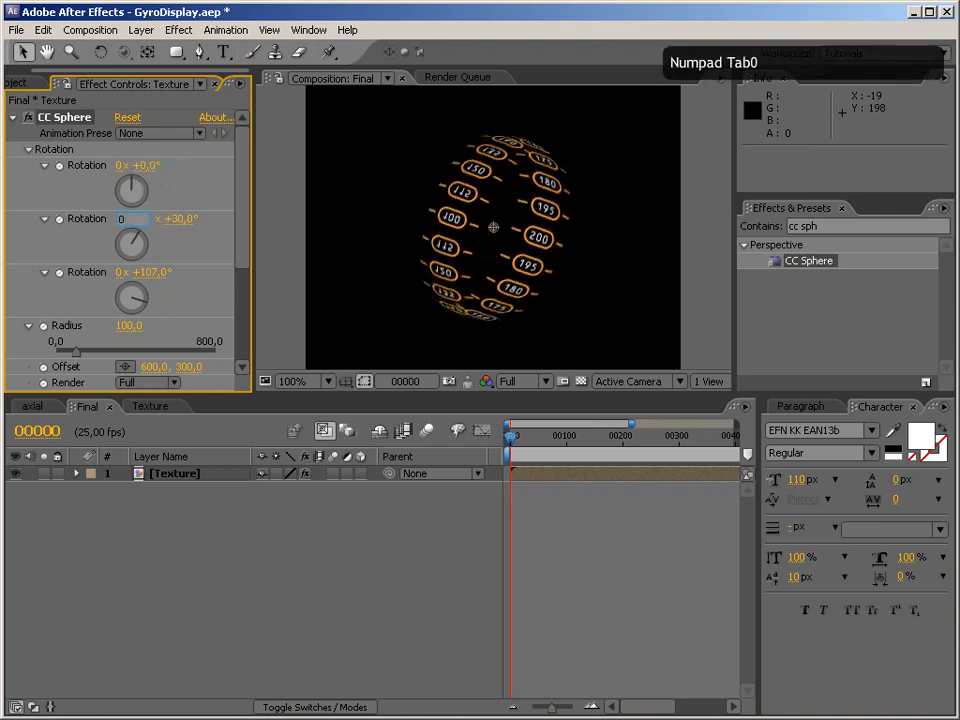
click(157, 221)
text(0)
key(Return)
click(161, 273)
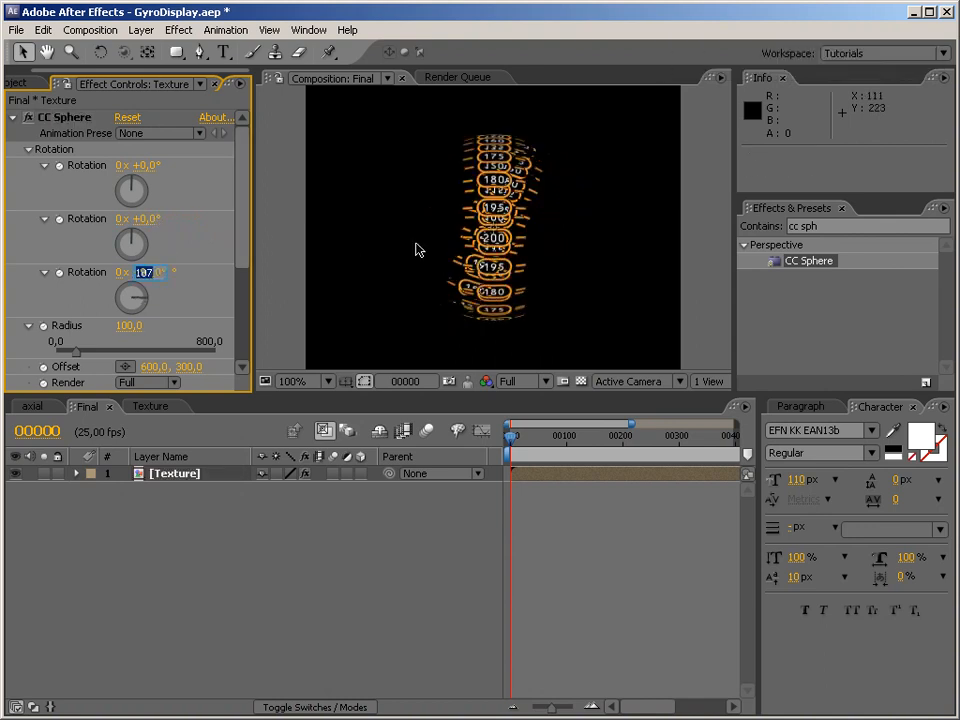
text(90)
key(Return)
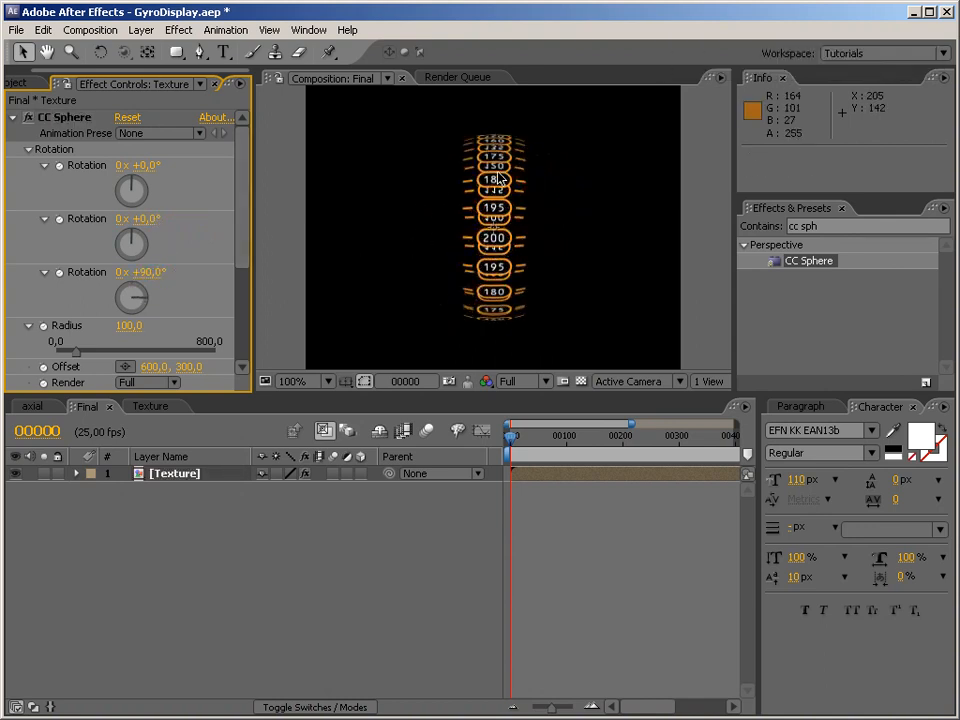
Test the sphere's orientation by varying CC Sphere's X and Y rotations, and reset both to 0°.
drag(146, 165, 190, 148)
drag(148, 220, 200, 218)
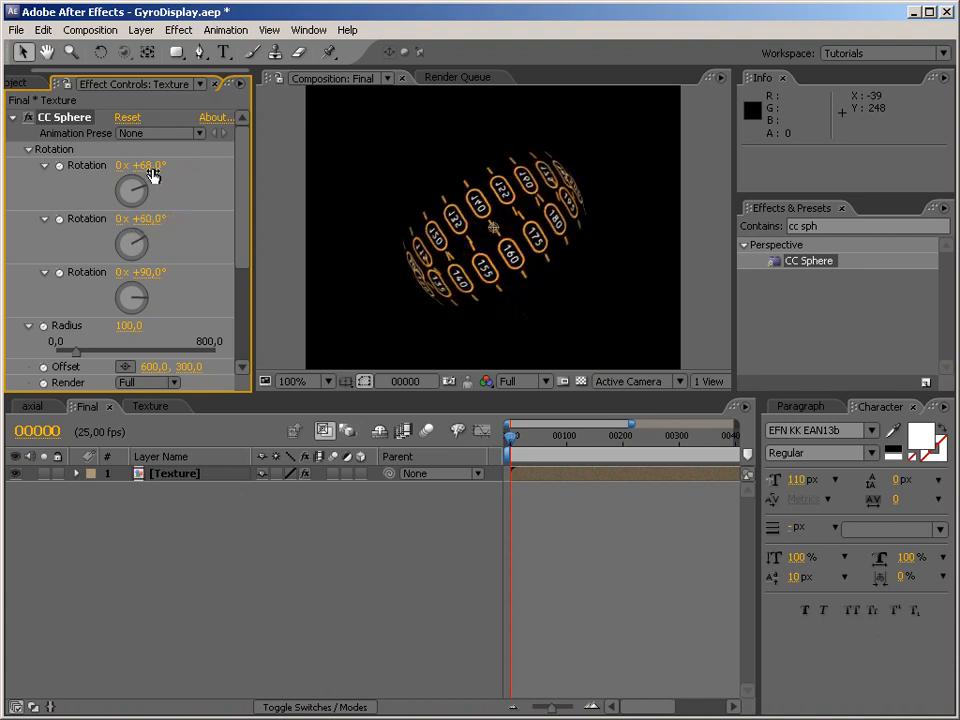
mouse_move(150, 174)
mouse_down()
mouse_move(171, 161)
mouse_move(225, 161)
mouse_move(161, 164)
mouse_move(191, 140)
mouse_move(152, 166)
mouse_up()
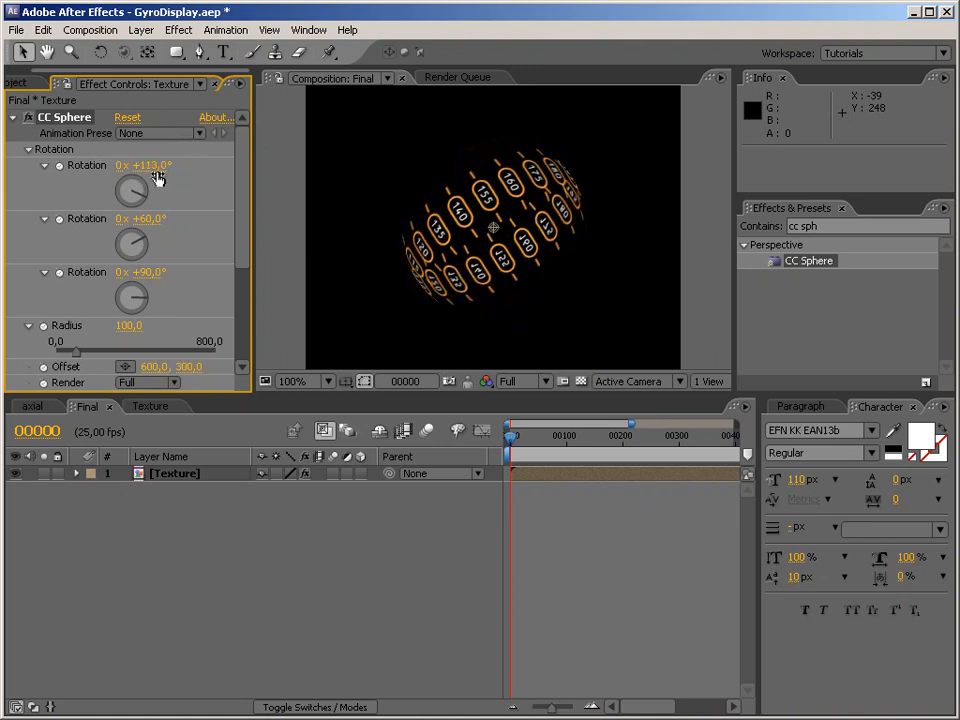
click(156, 167)
text(0)
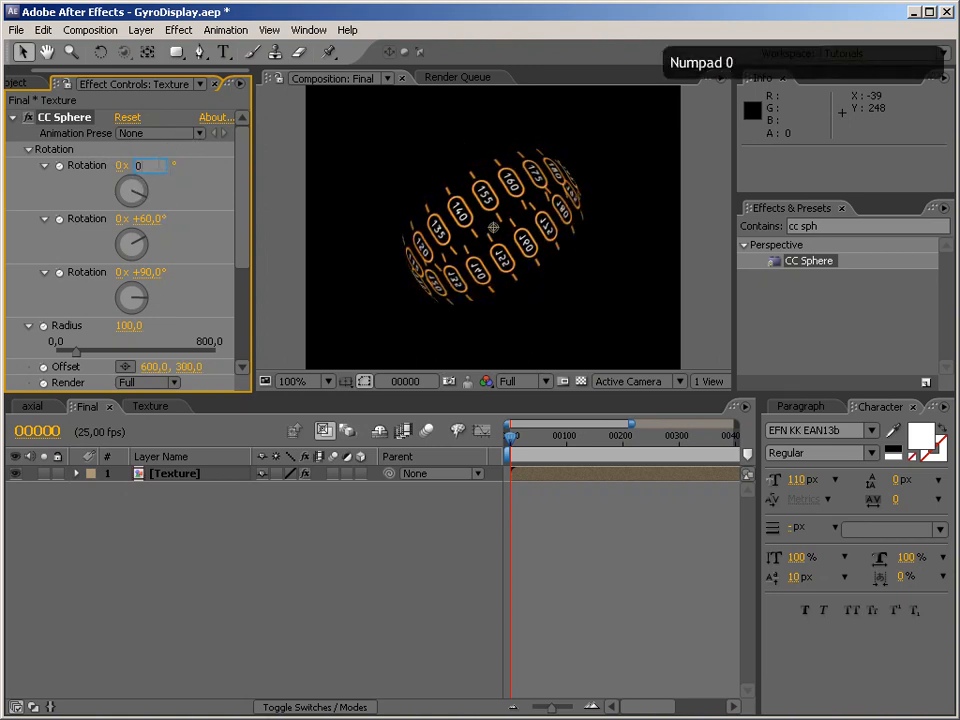
click(145, 219)
text(0)
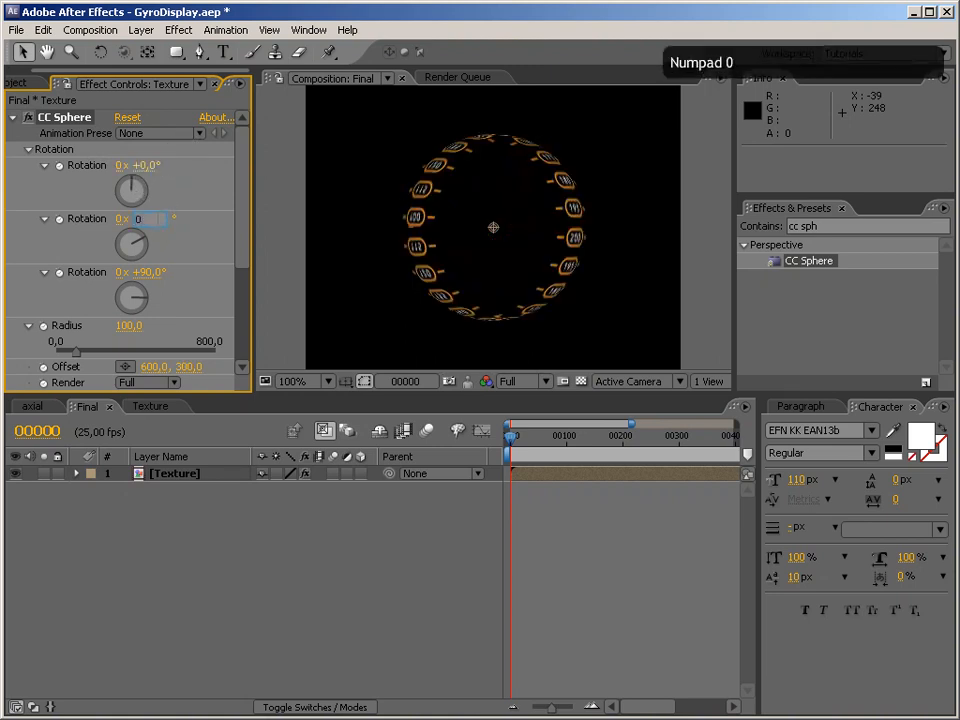
key(Return)
In the Texture composition, try shifting the numbers text and Labels layers together horizontally, and undo the move.
click(150, 407)
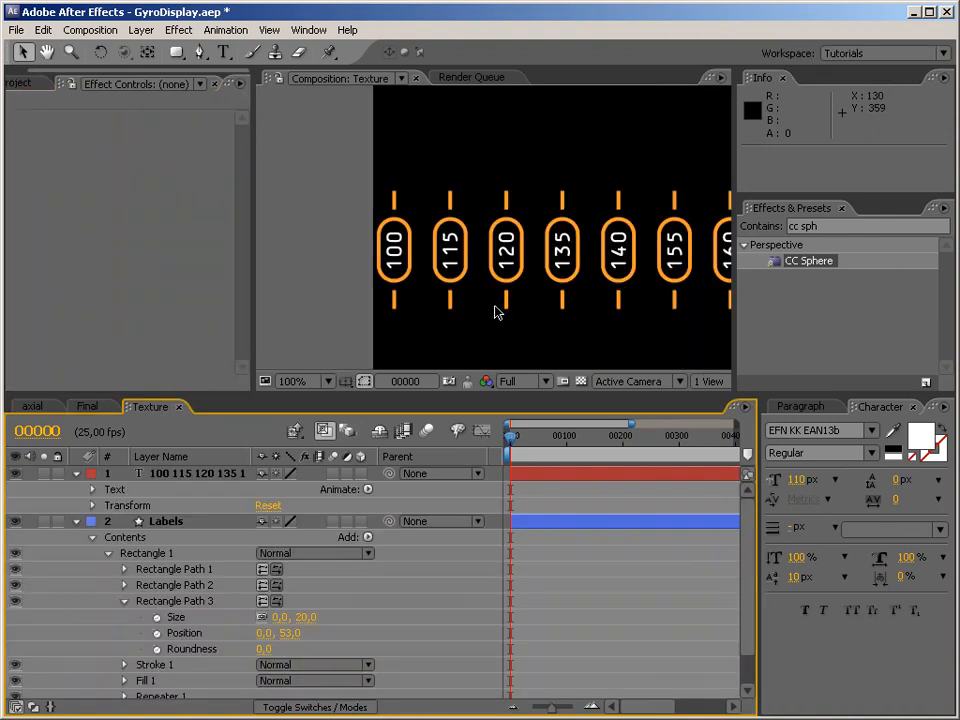
key(ctrl+minus)
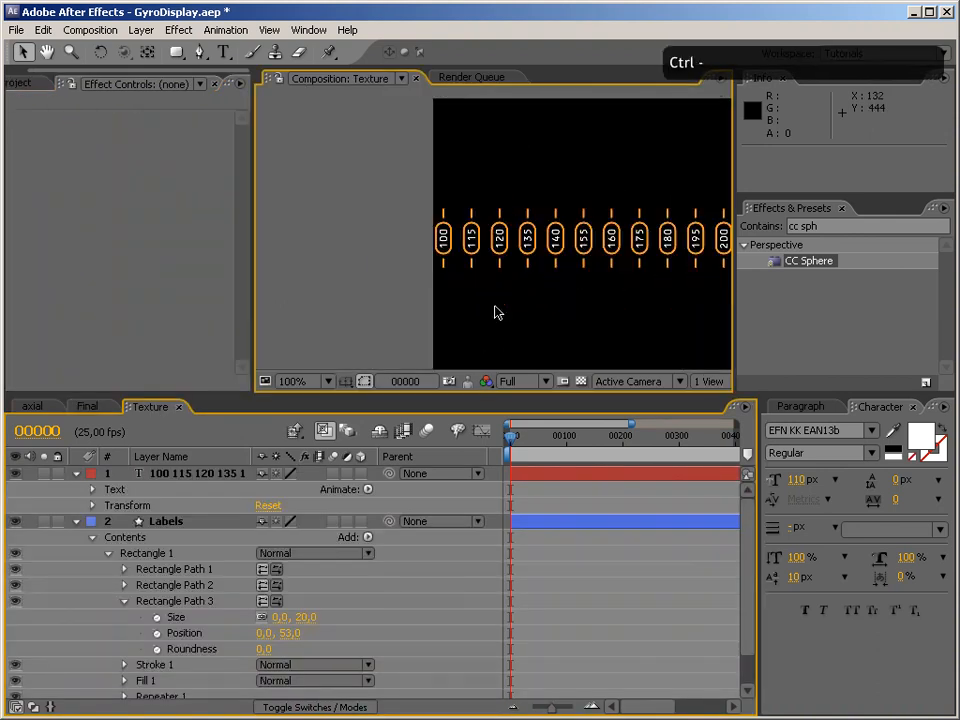
key(space)
drag(626, 283, 474, 281)
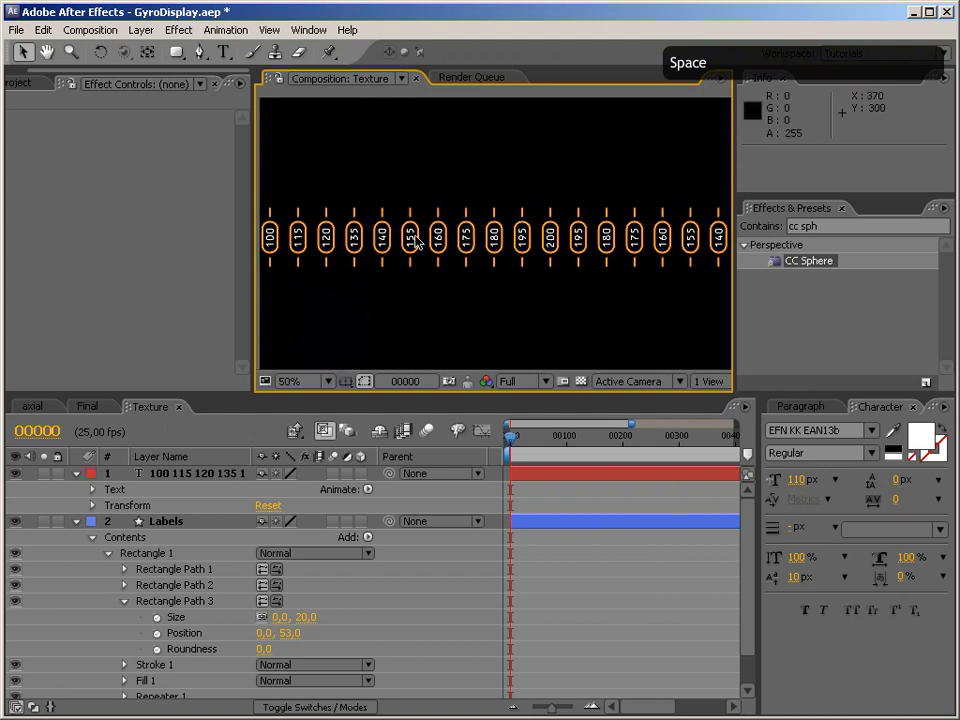
click(409, 237)
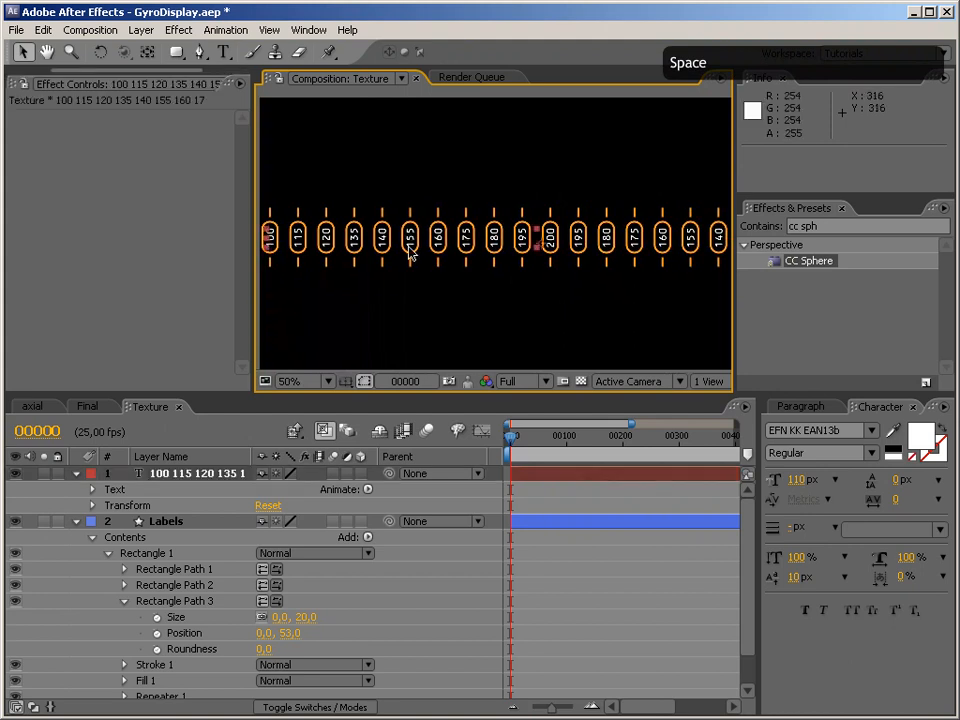
click(78, 473)
click(78, 490)
shift+click(155, 490)
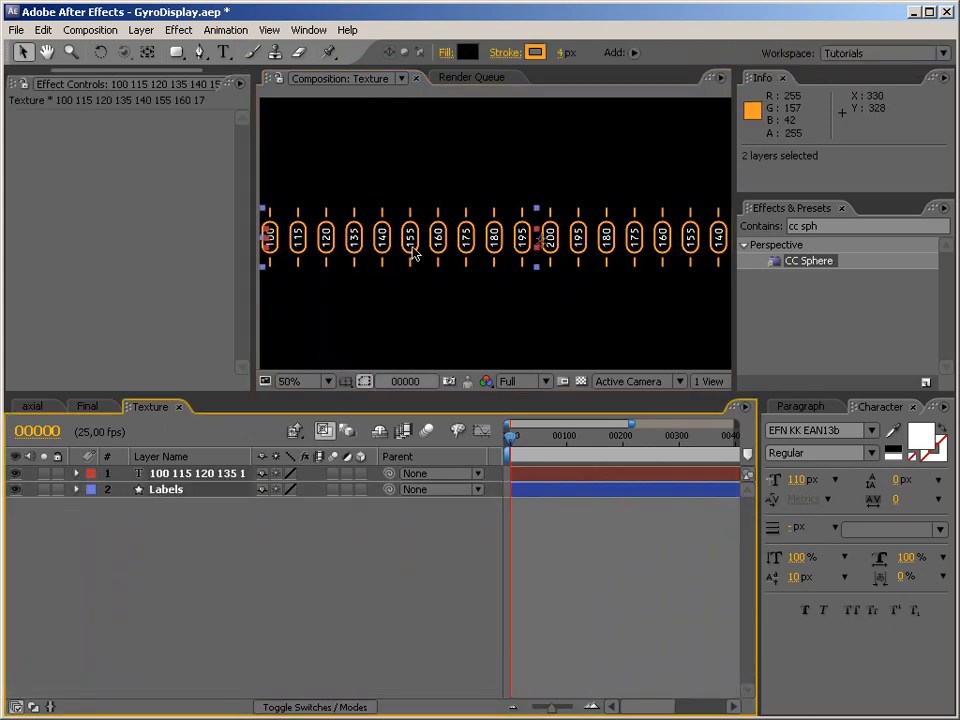
drag(428, 253, 574, 253)
key(ctrl+minus)
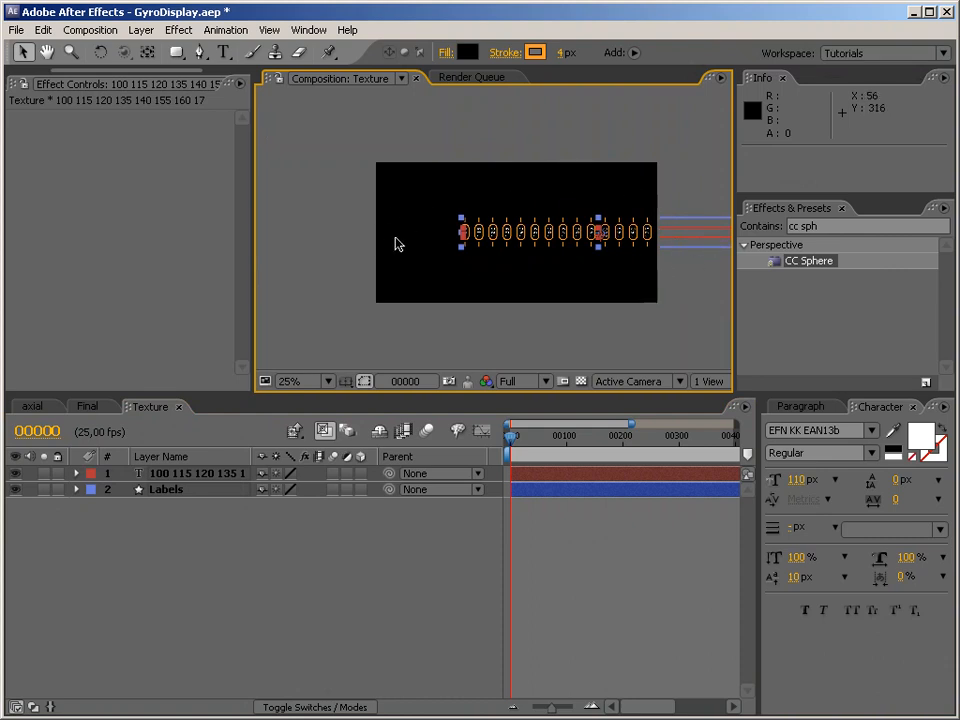
key(ctrl+z)
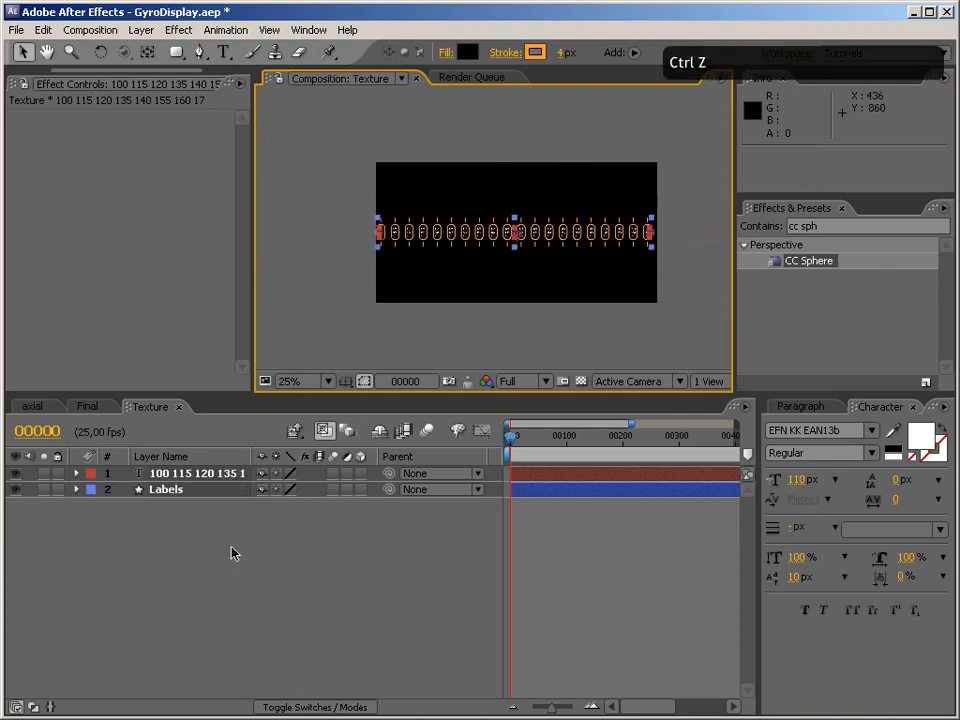
In the Final composition, find the Distort effect Offset and apply it to the Texture layer above CC Sphere.
click(90, 406)
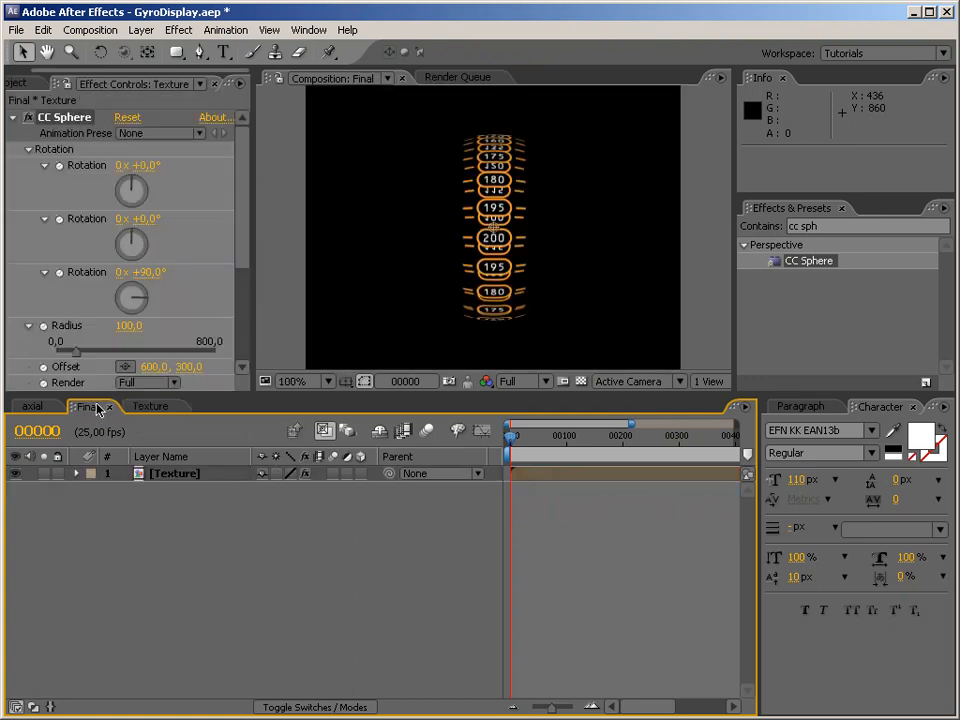
click(13, 118)
click(814, 231)
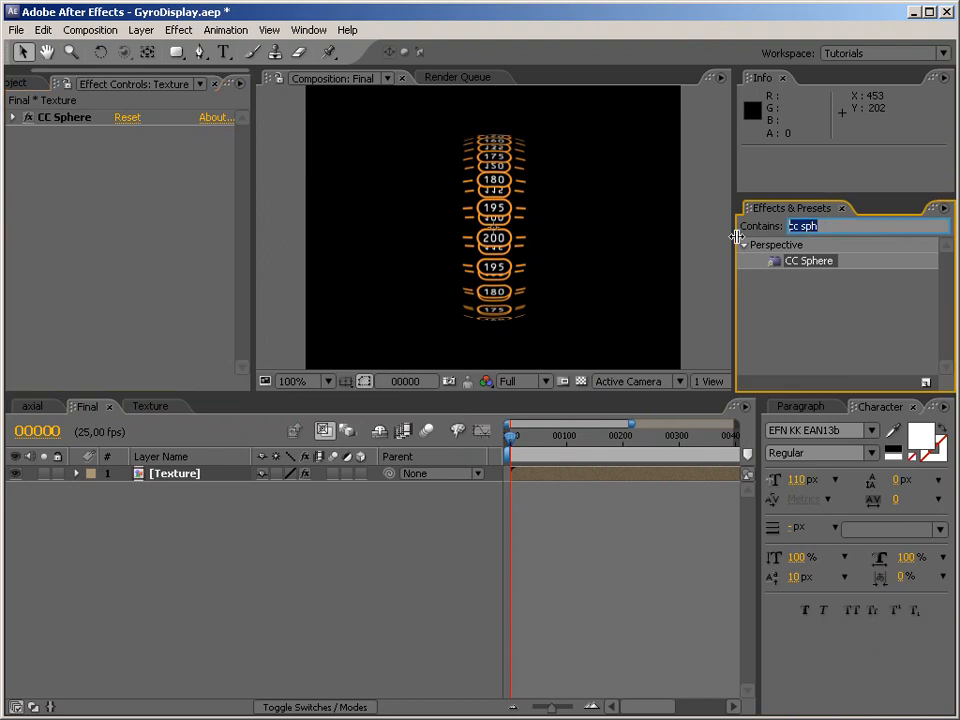
text(offset)
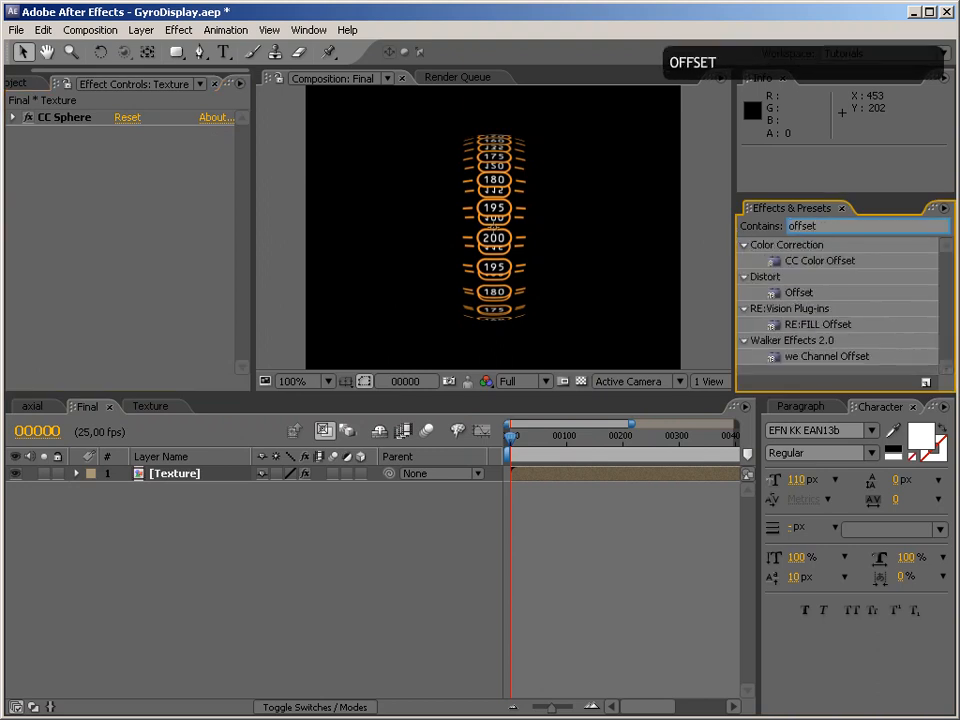
click(746, 245)
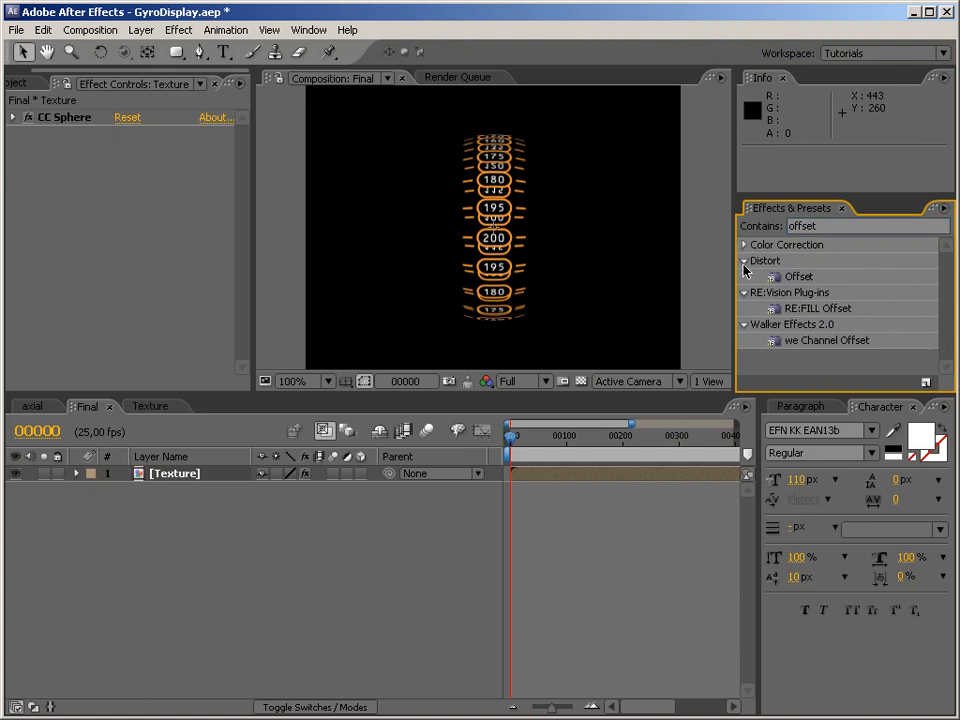
drag(788, 278, 120, 117)
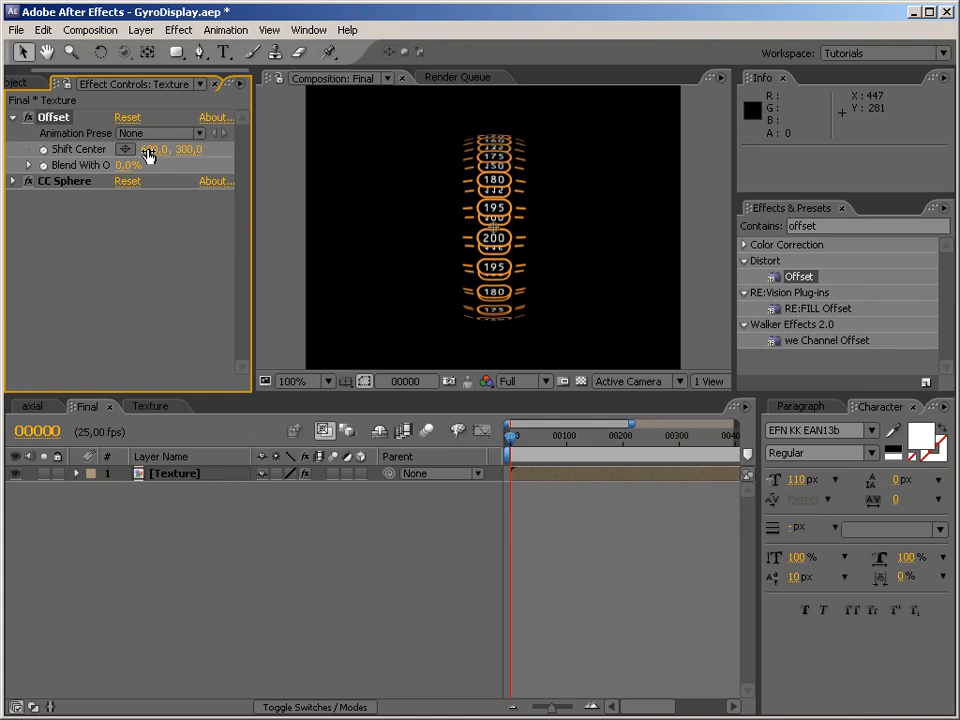
Test Offset by varying Shift Center's X value, with CC Sphere tilted to 34° X and 40° Y rotation.
drag(148, 155, 416, 143)
drag(373, 145, 104, 148)
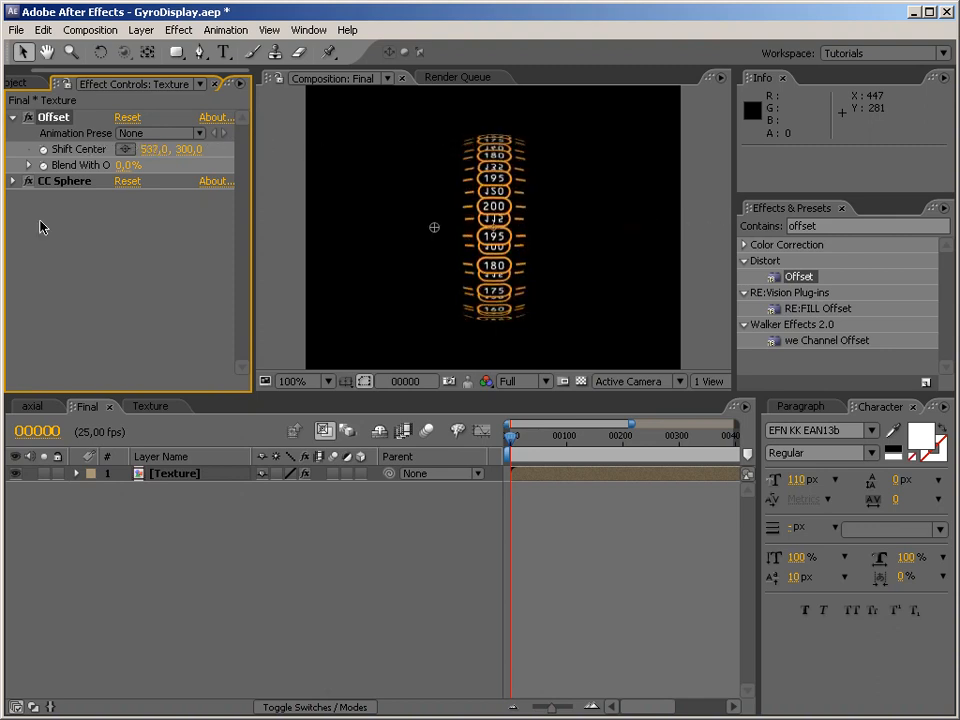
click(12, 181)
drag(146, 165, 182, 160)
drag(152, 217, 176, 215)
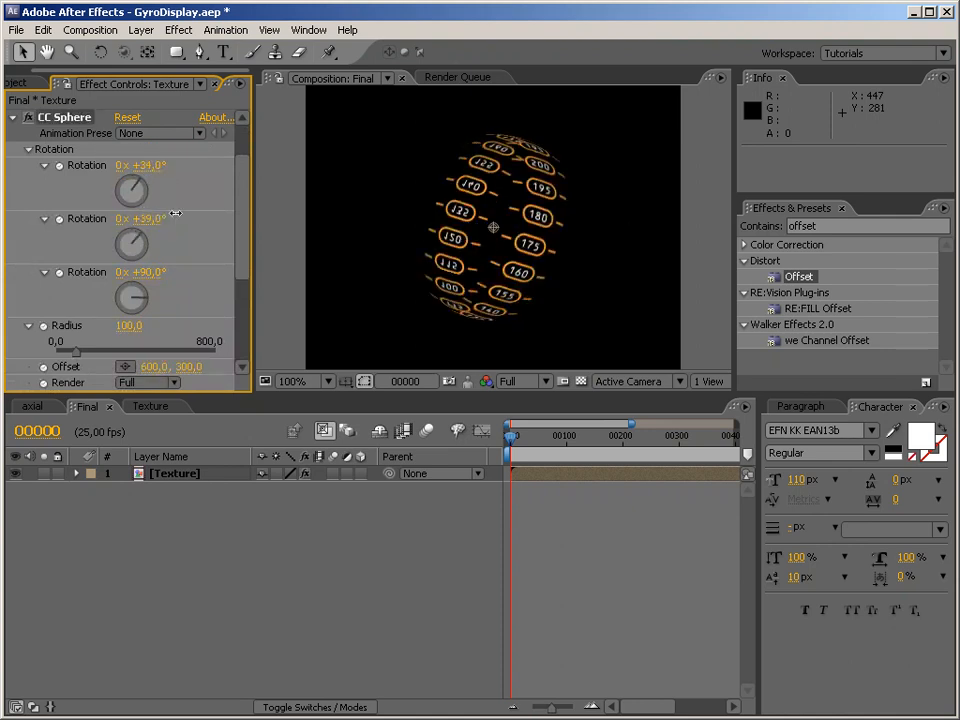
drag(237, 187, 237, 147)
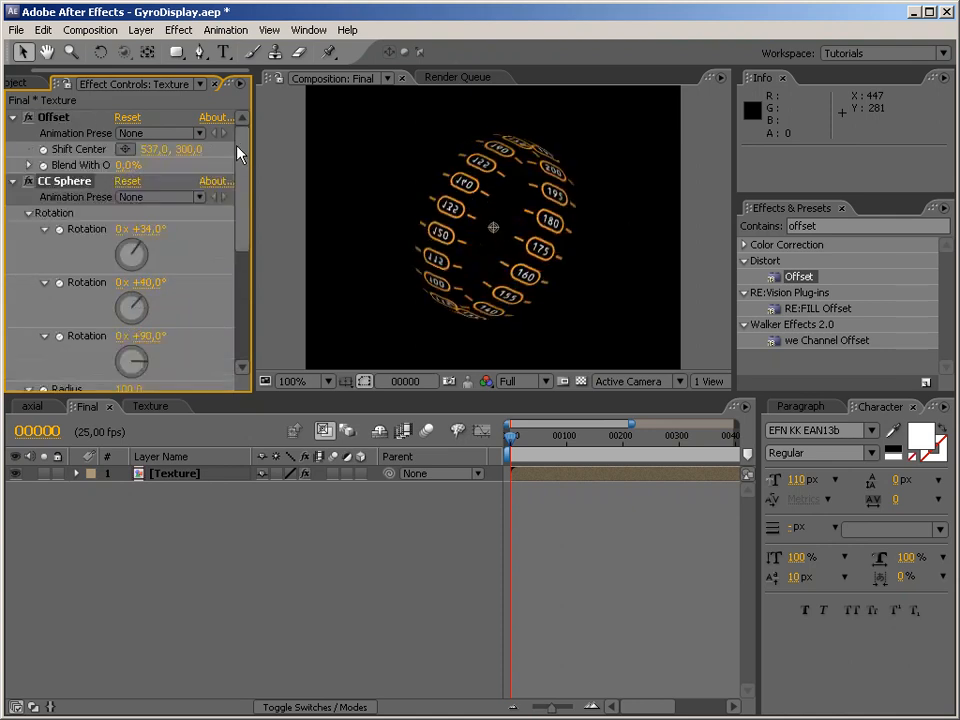
drag(149, 148, 184, 148)
Try 600 as the X value of Offset's Shift Center, and set it to 0.
click(152, 149)
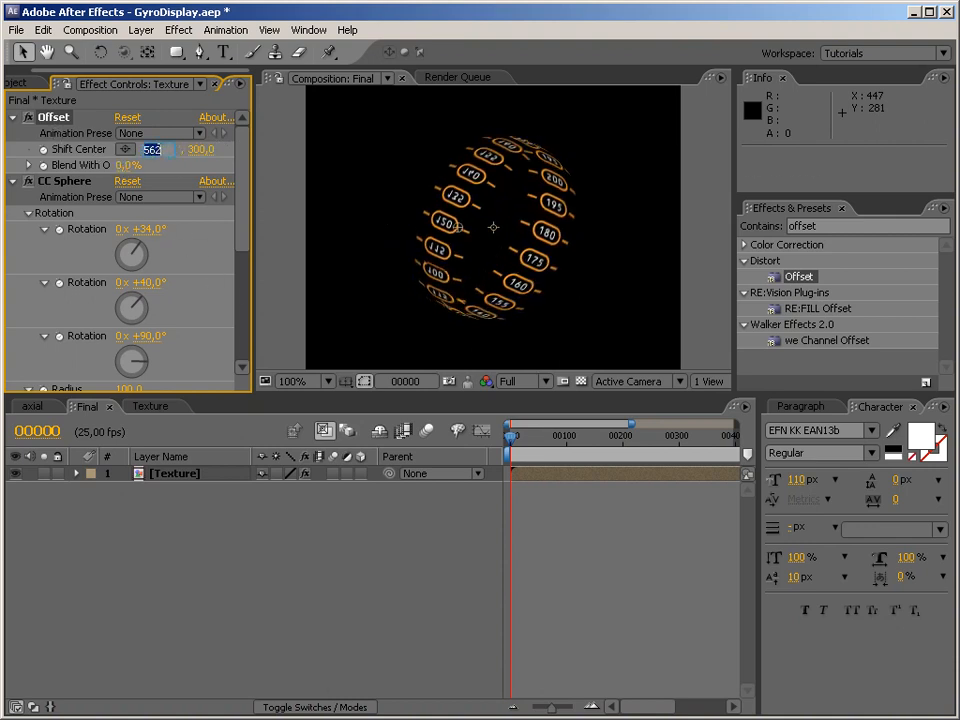
text(600)
key(Return)
click(155, 150)
text(0)
key(Return)
Set CC Sphere's X and Y rotations back to 0° and deselect the Texture layer.
click(143, 229)
text(0)
key(Return)
click(150, 283)
text(0)
key(Return)
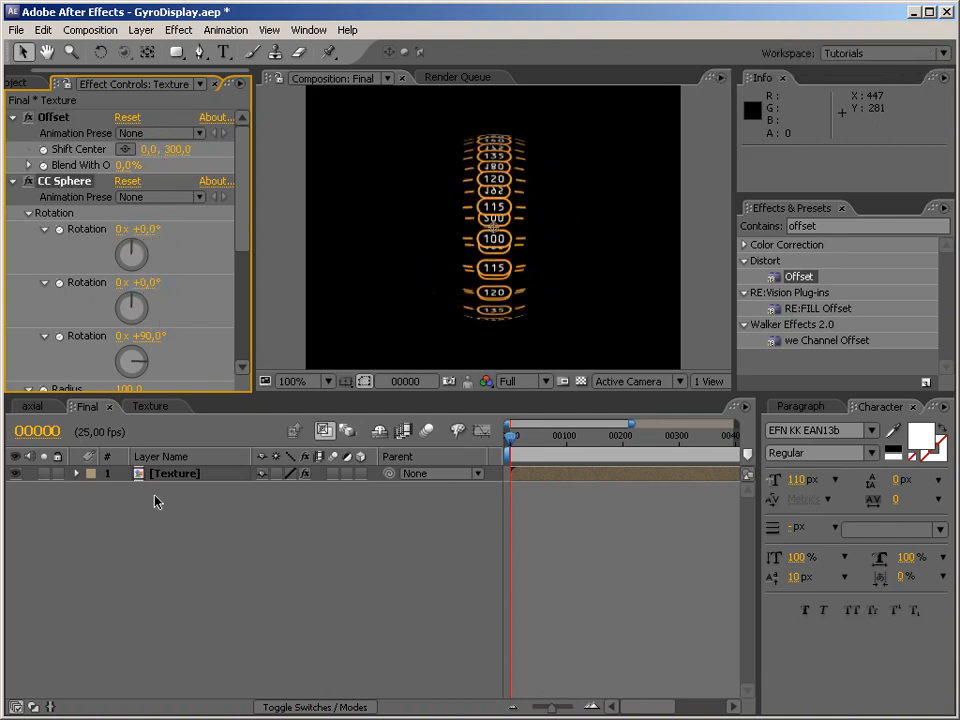
click(154, 499)
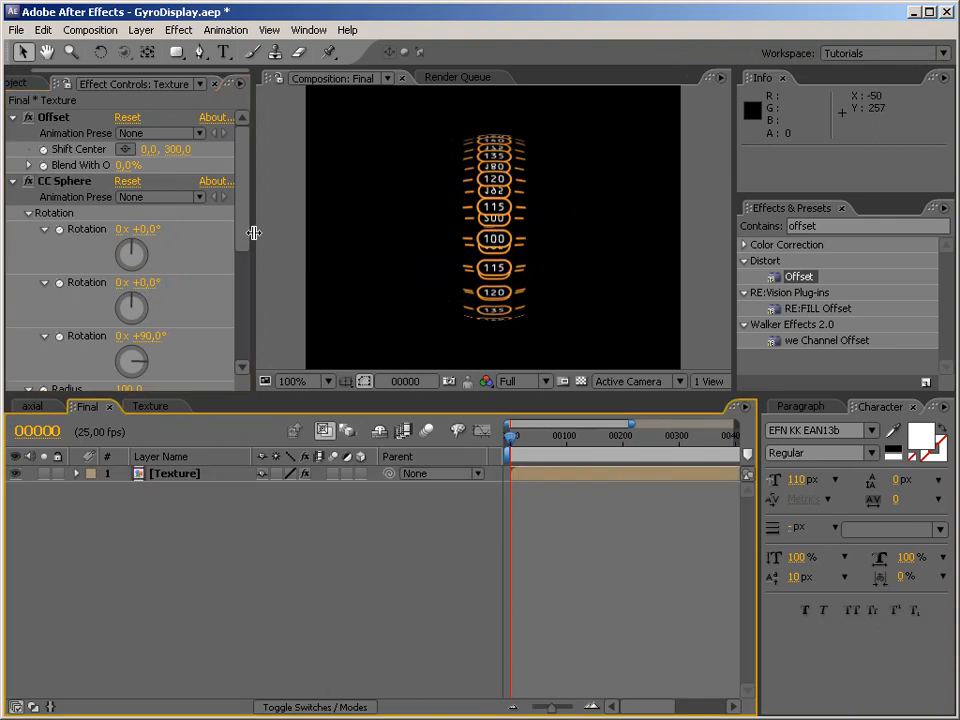
Add an expression to Offset's Shift Center whose first line is x = wiggle(1, 360)[0];.
click(13, 181)
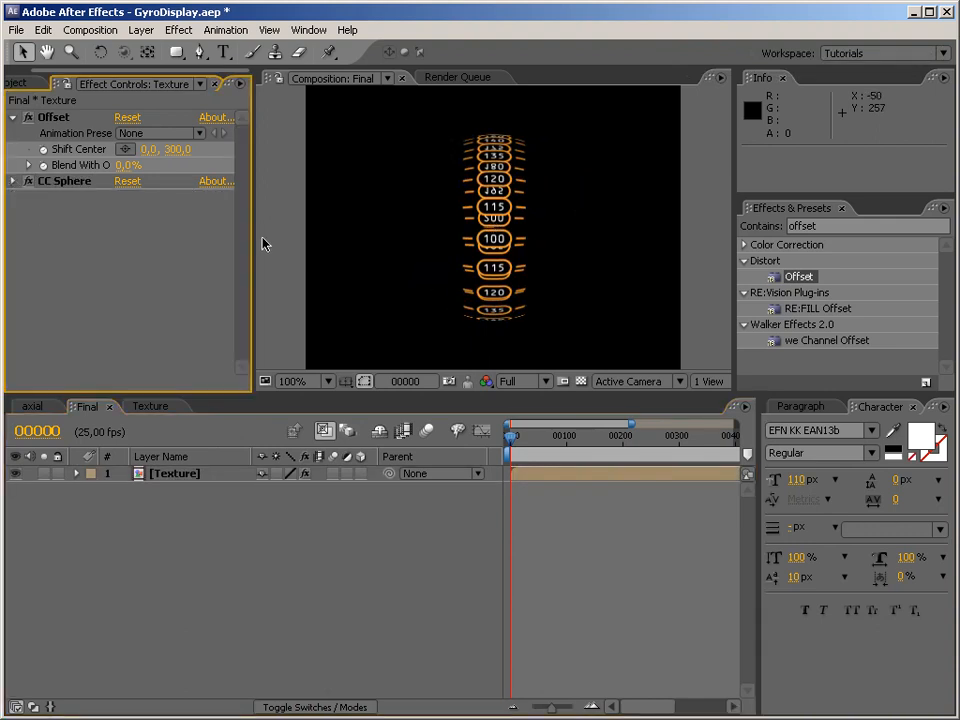
click(59, 118)
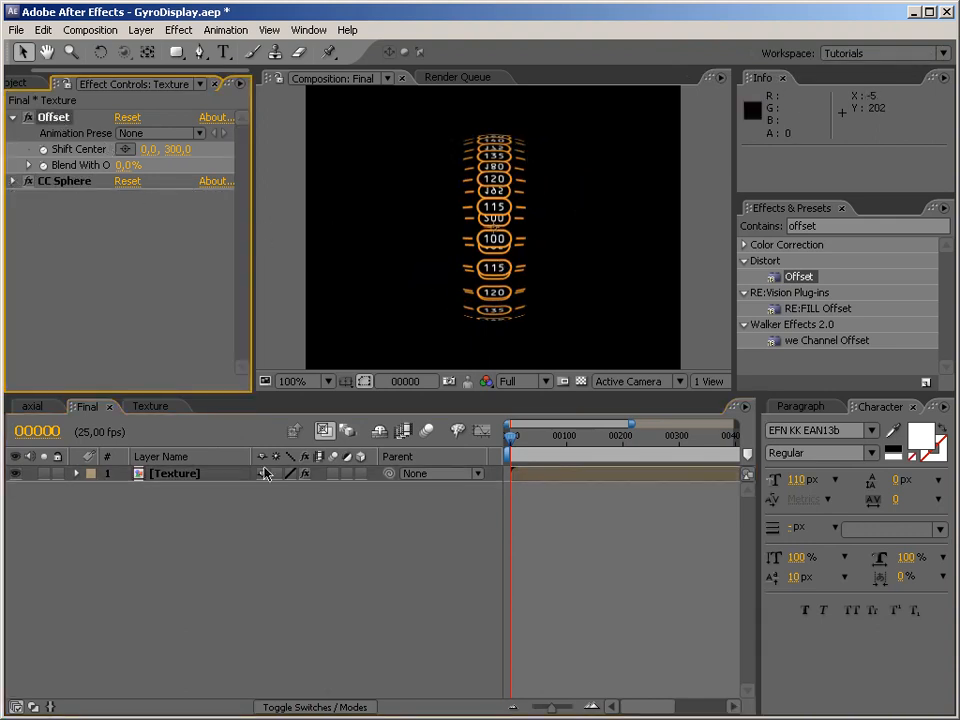
click(74, 474)
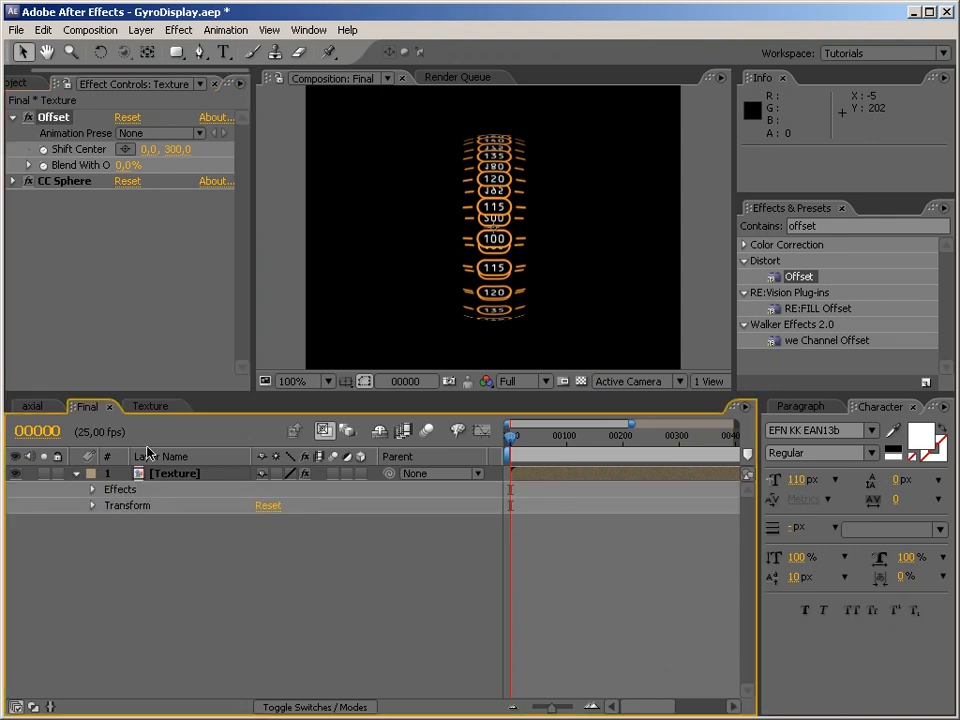
alt+click(43, 150)
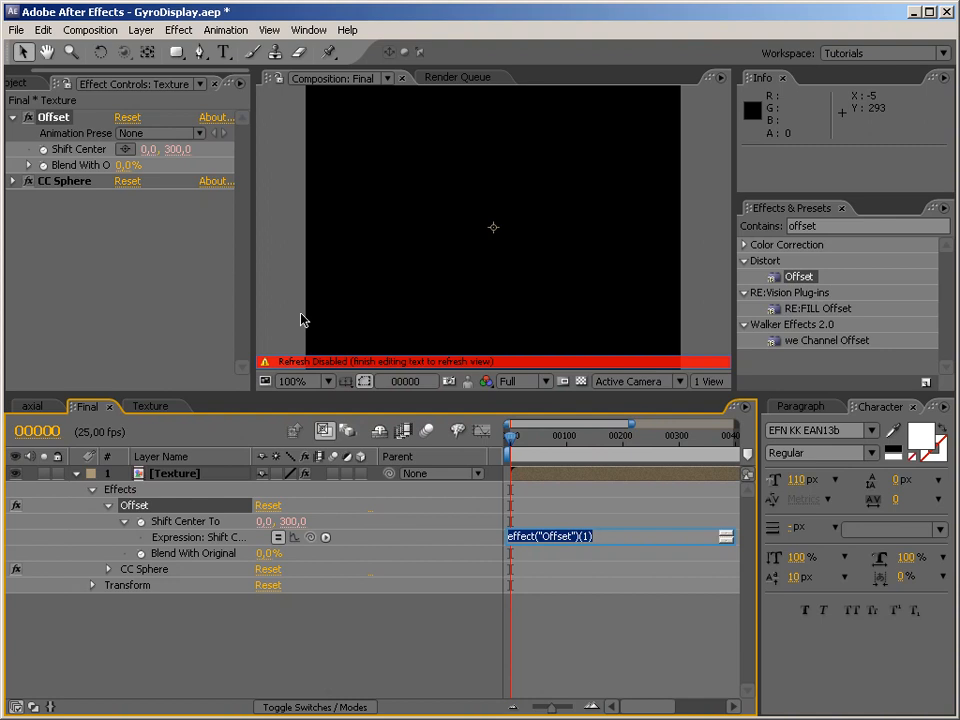
text(x =)
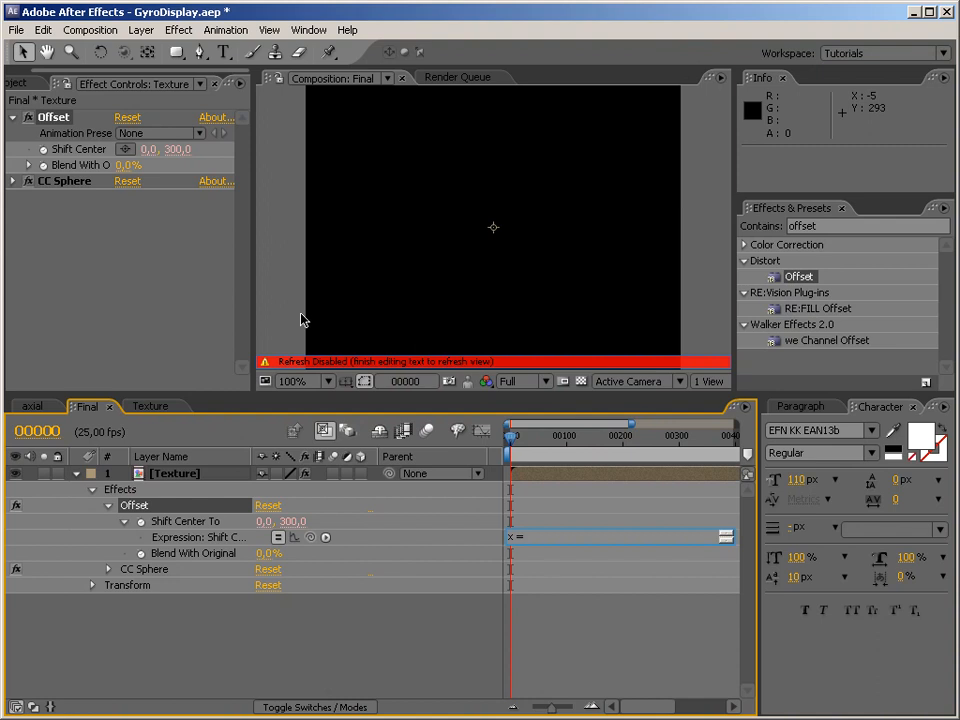
text( wiggle)
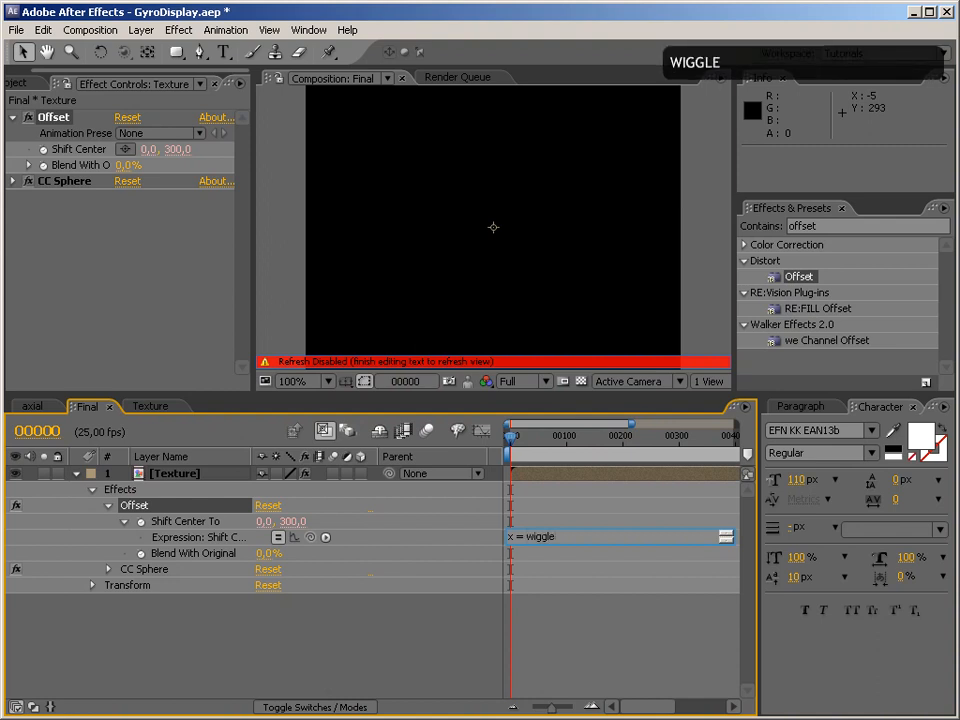
text(()
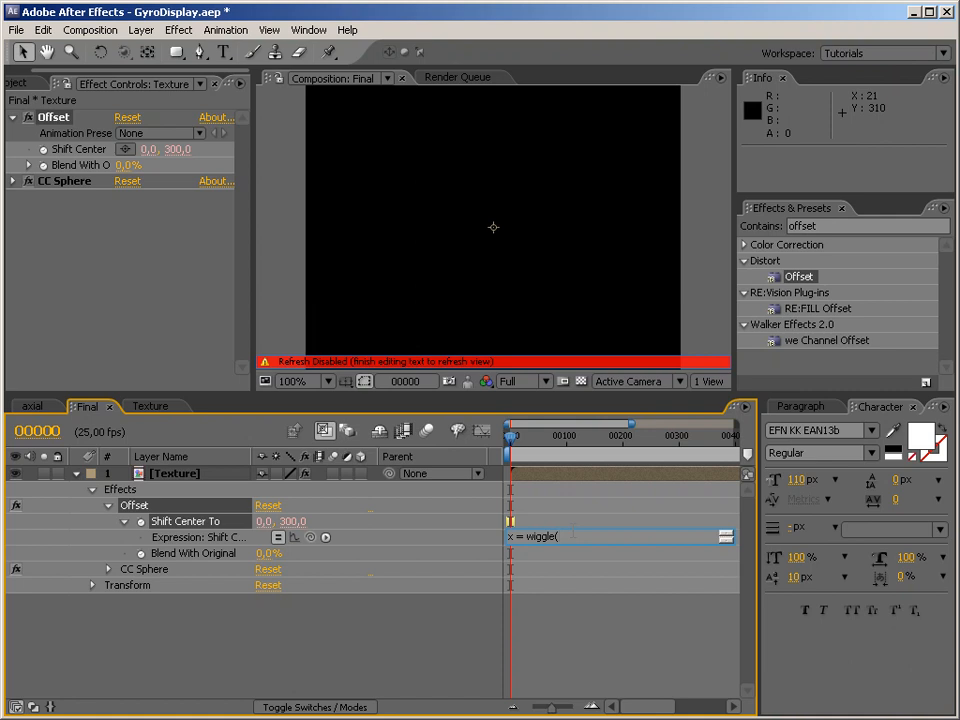
text(1, 360)[)
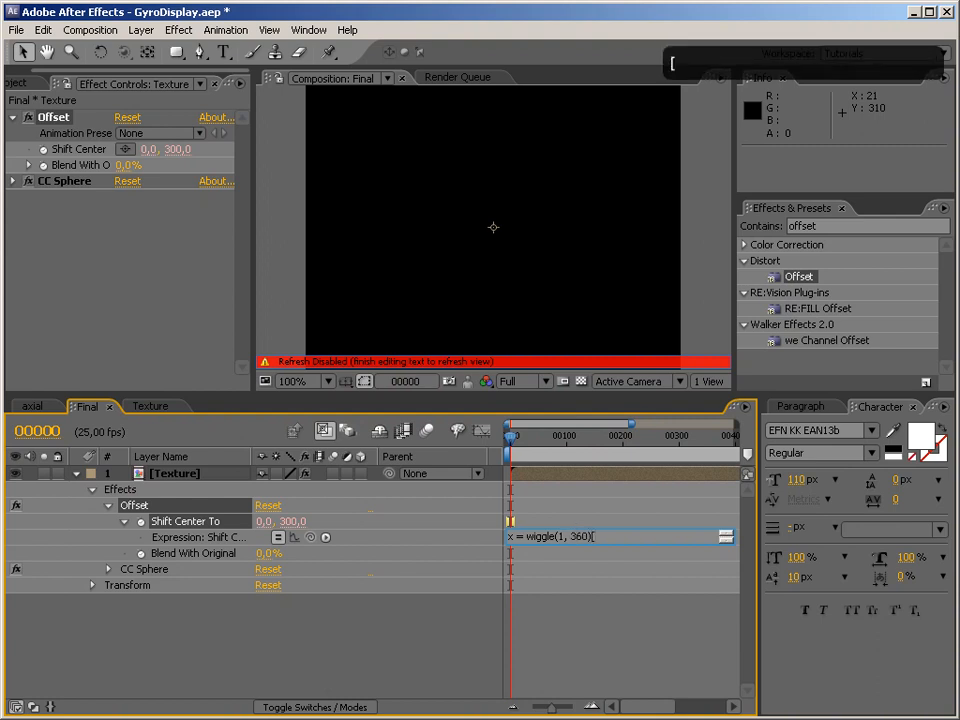
text(0])
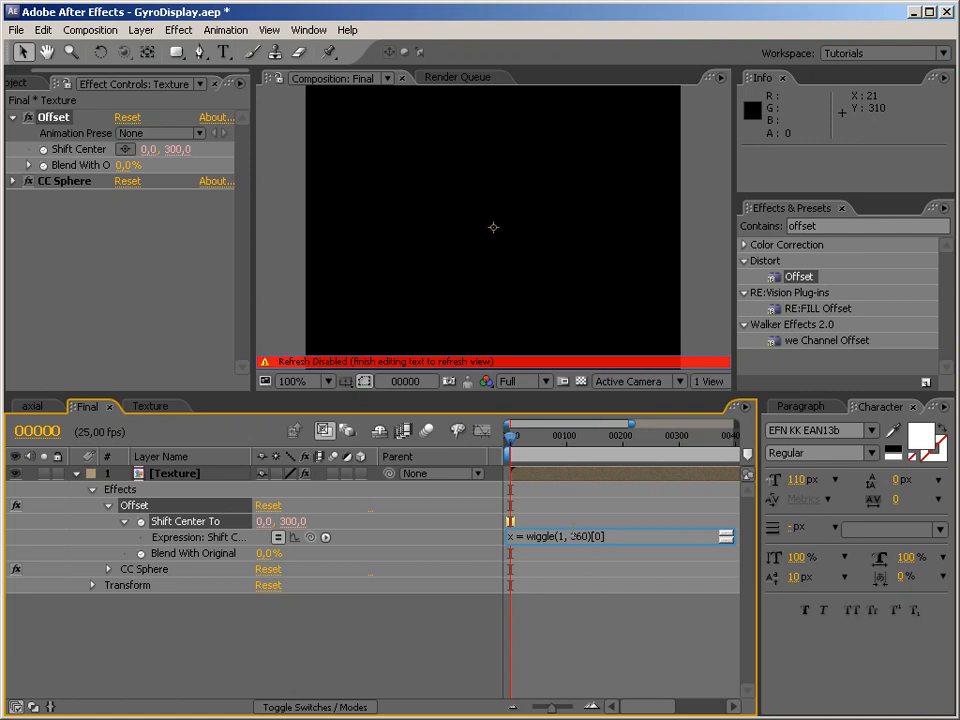
key(End)
text(;)
key(Return)
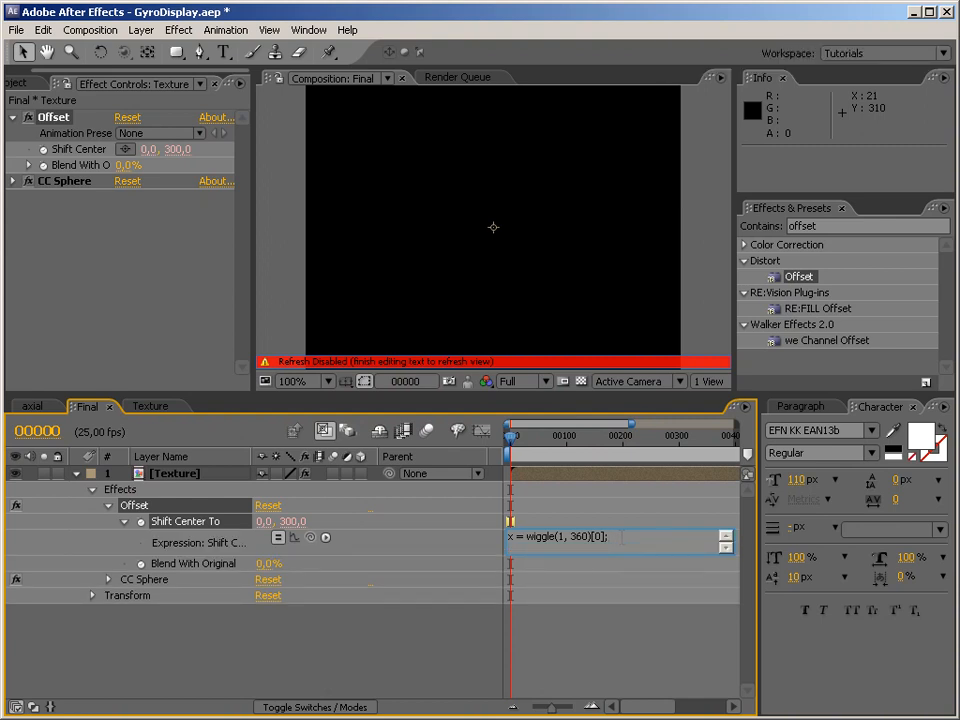
Complete the Shift Center expression with the lines y = 300; and [x,y]; and apply it.
text(y = )
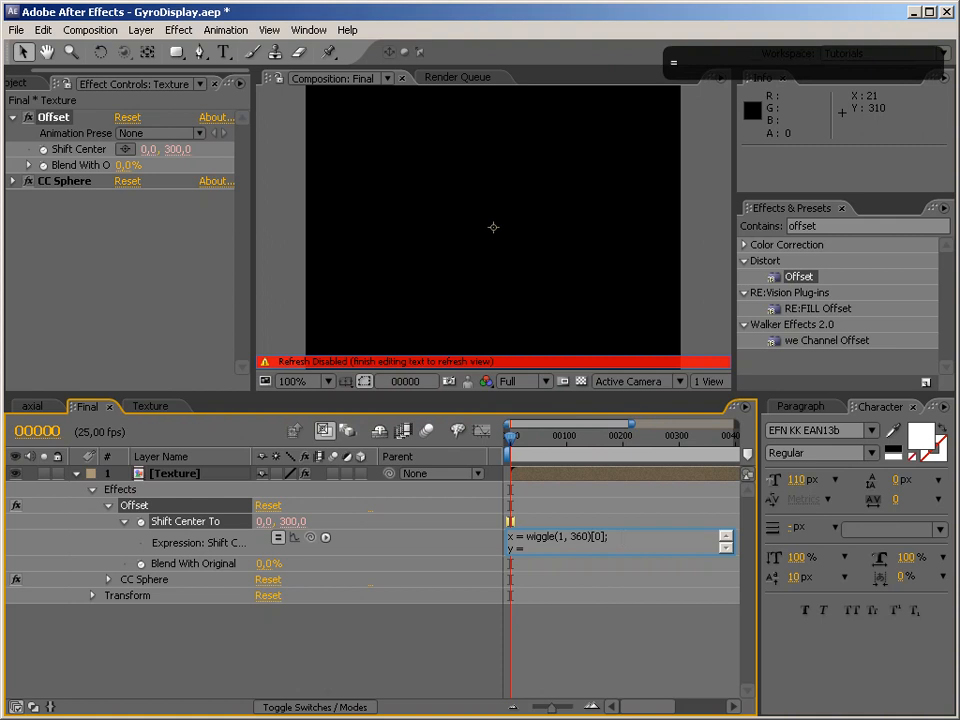
text(300)
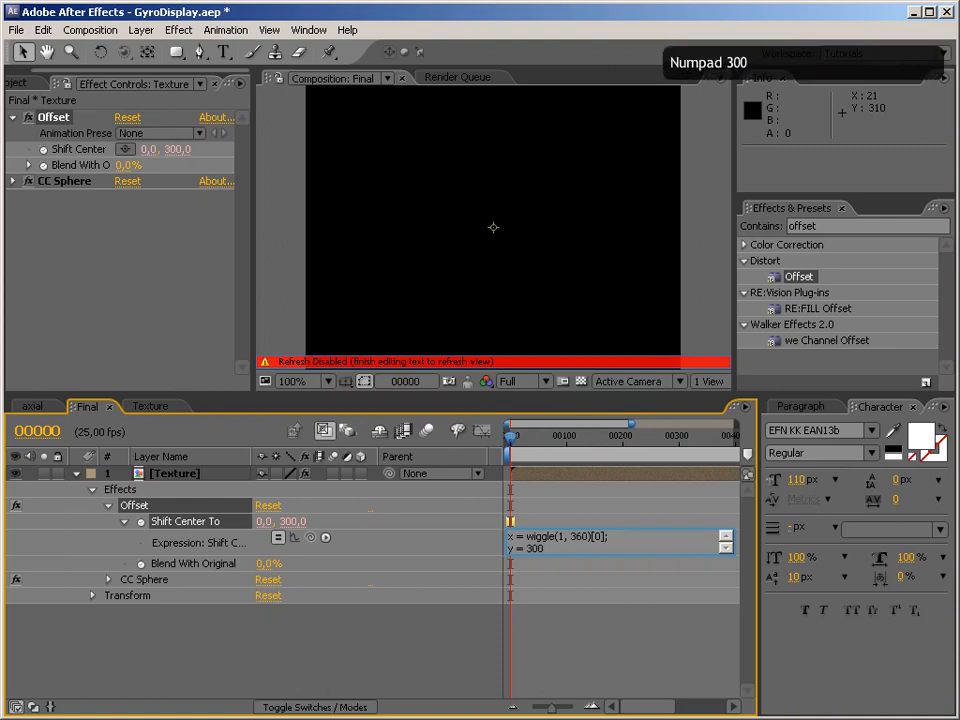
text(;)
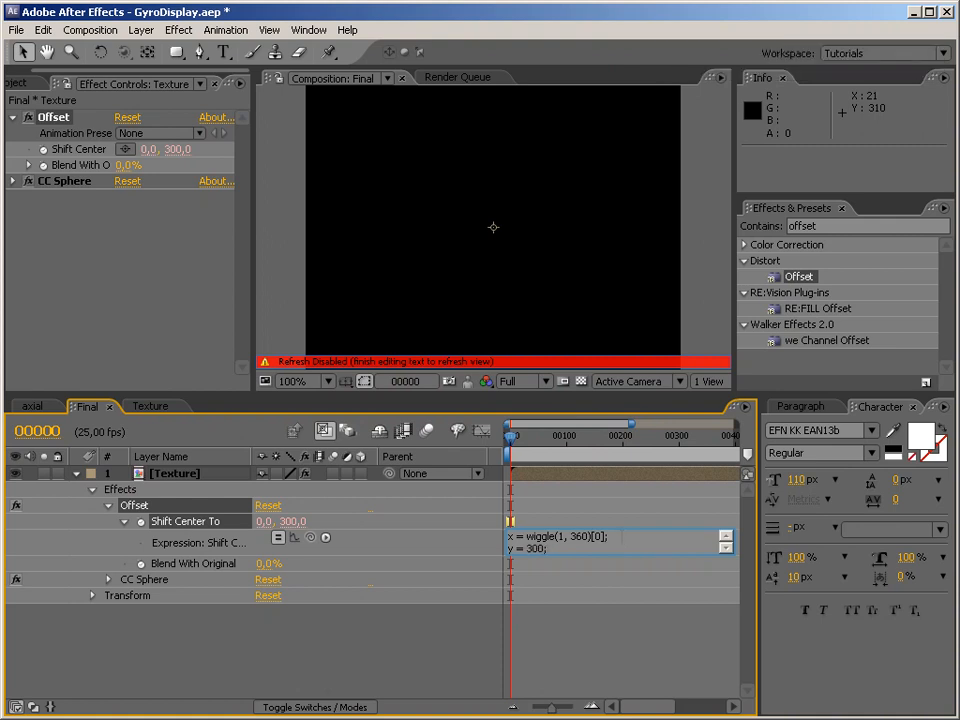
key(Return)
text([)
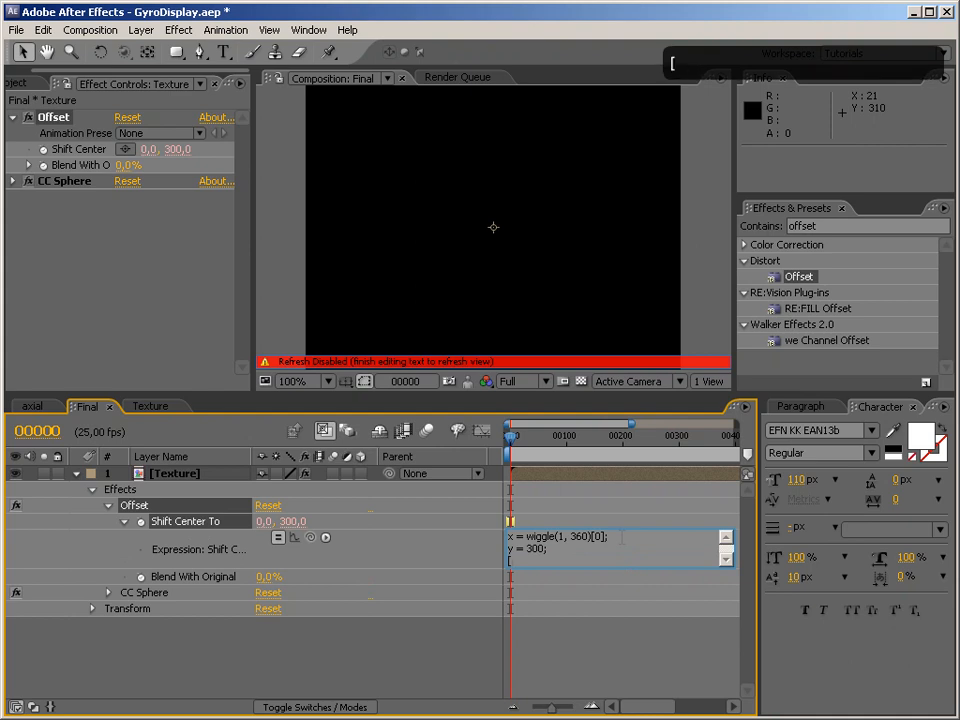
text(x,y];)
key(KP_Enter)
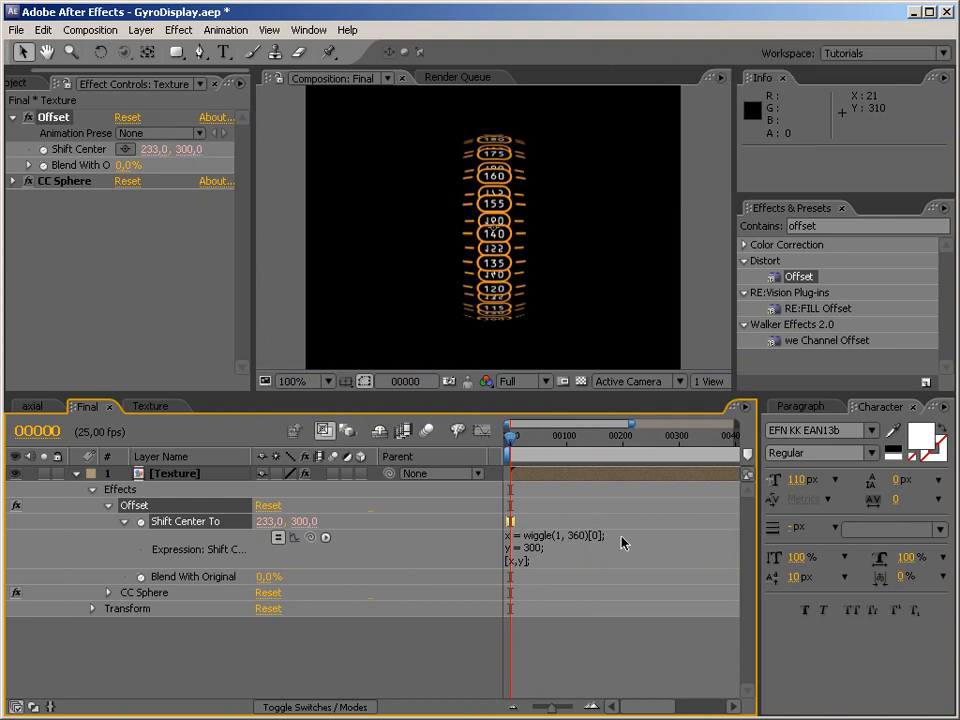
Save the project and run a RAM preview of the wiggling number ring in Final.
key(ctrl+s)
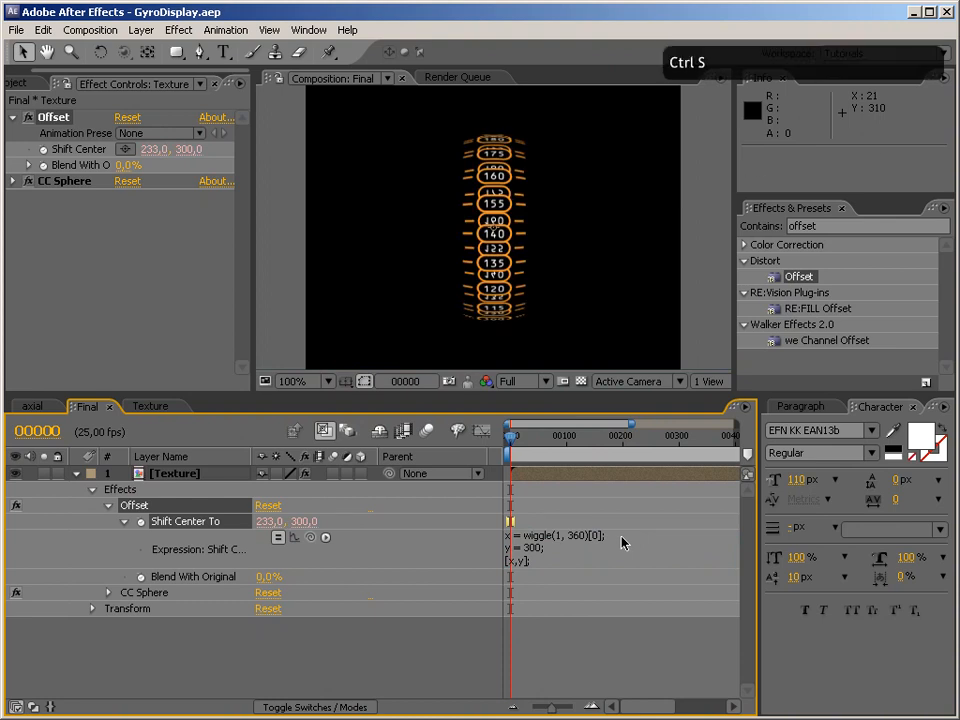
key(KP_0)
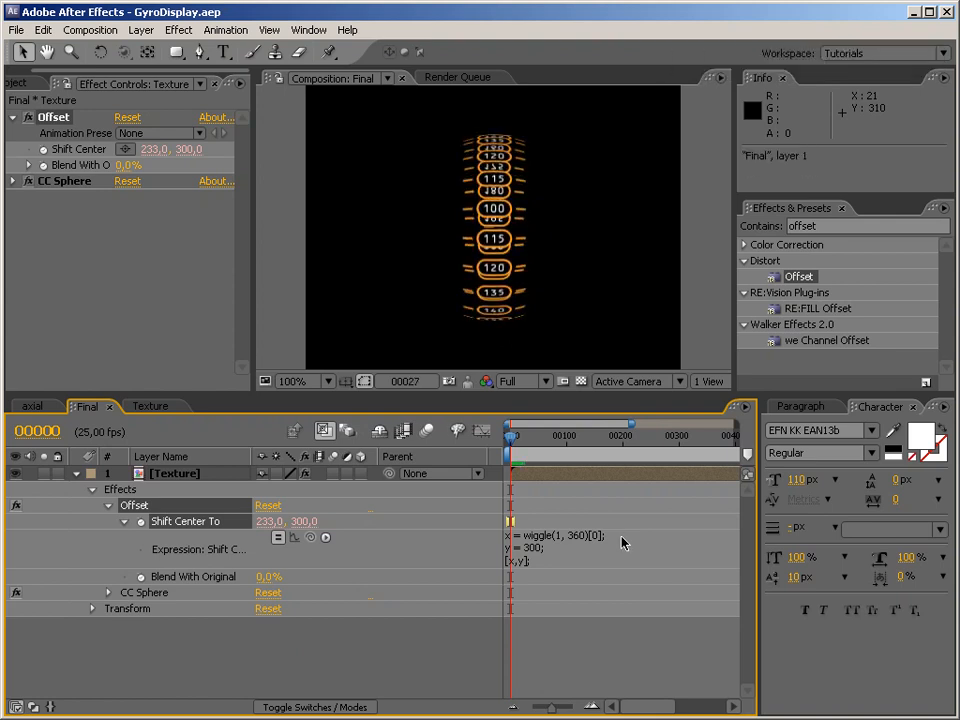
Preview Final without motion blur and again with motion blur enabled for the Texture layer and the composition.
key(KP_0)
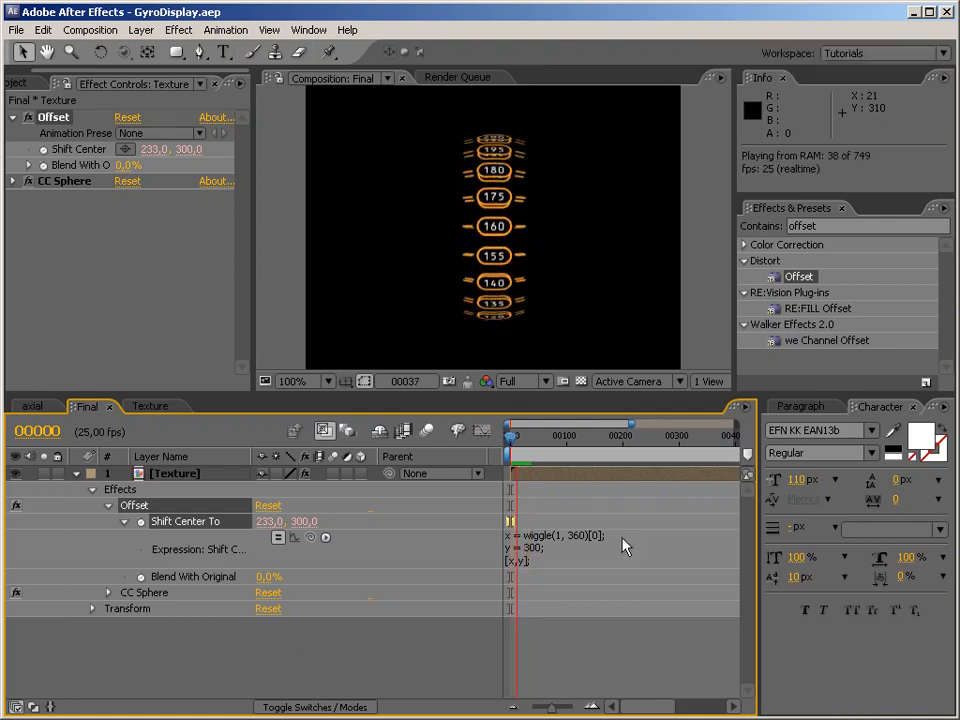
key(KP_0)
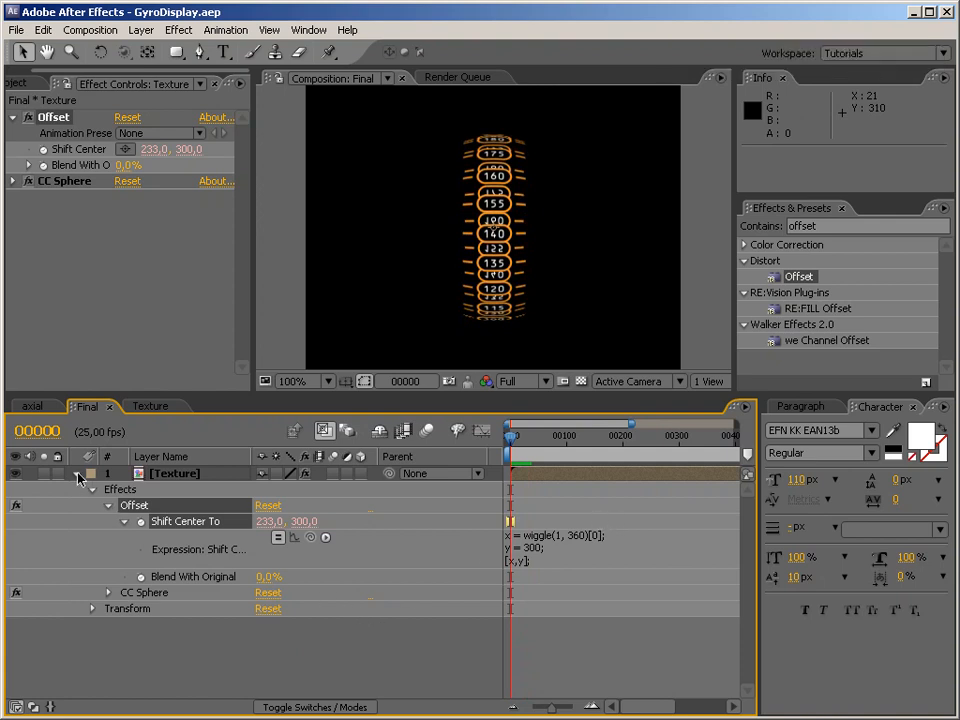
click(335, 474)
click(427, 430)
key(KP_0)
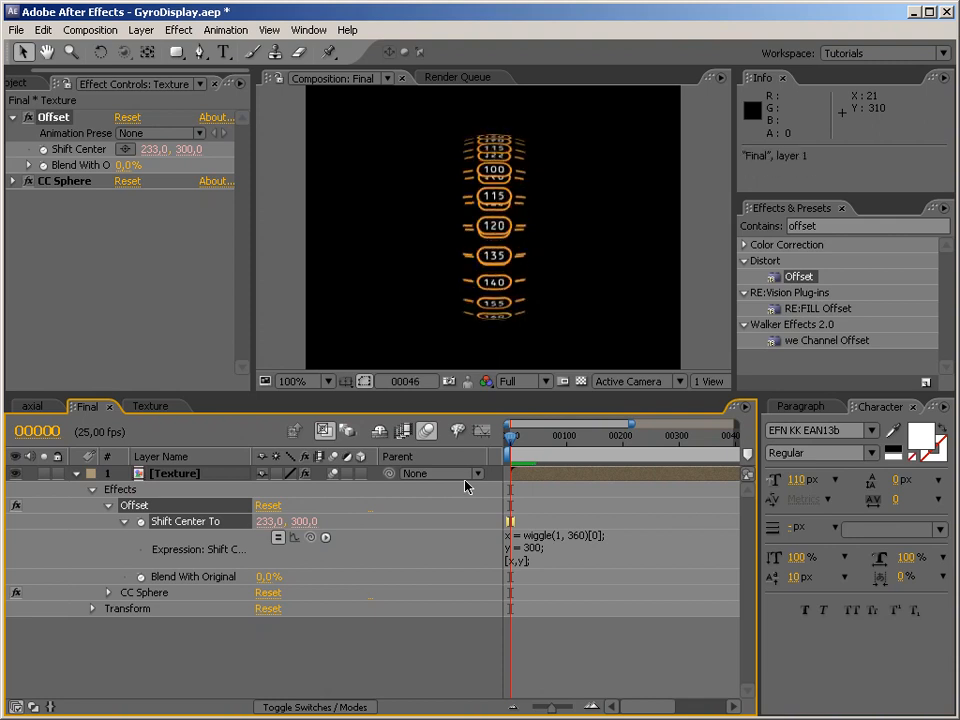
key(KP_0)
key(KP_0)
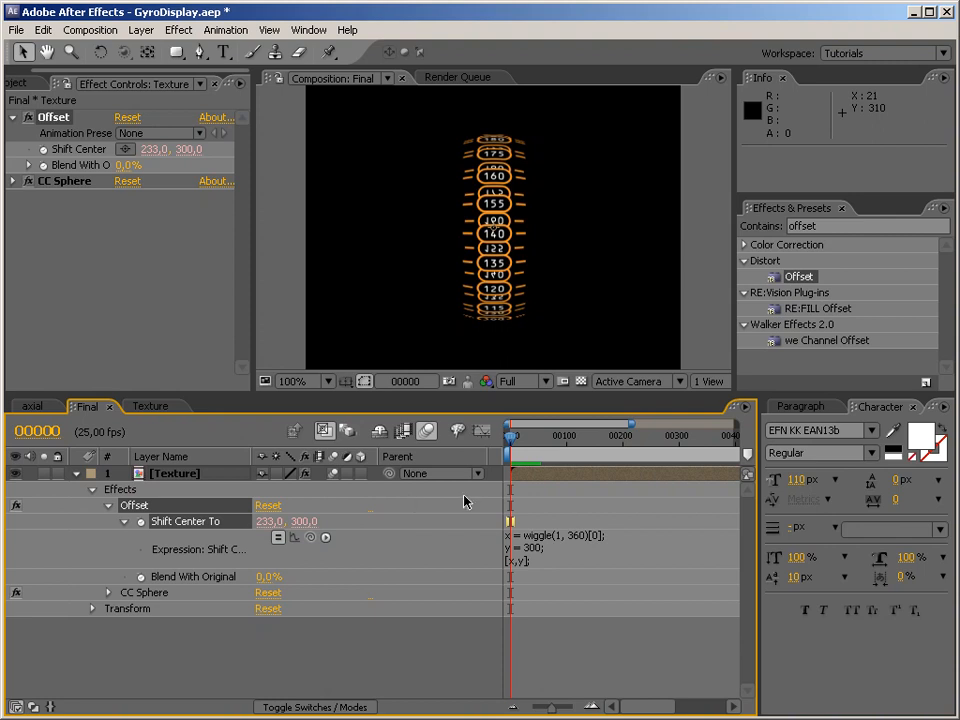
click(436, 442)
Add an adjustment layer to Final and name it MotionBlur.
right_click(230, 665)
mouse_move(276, 671)
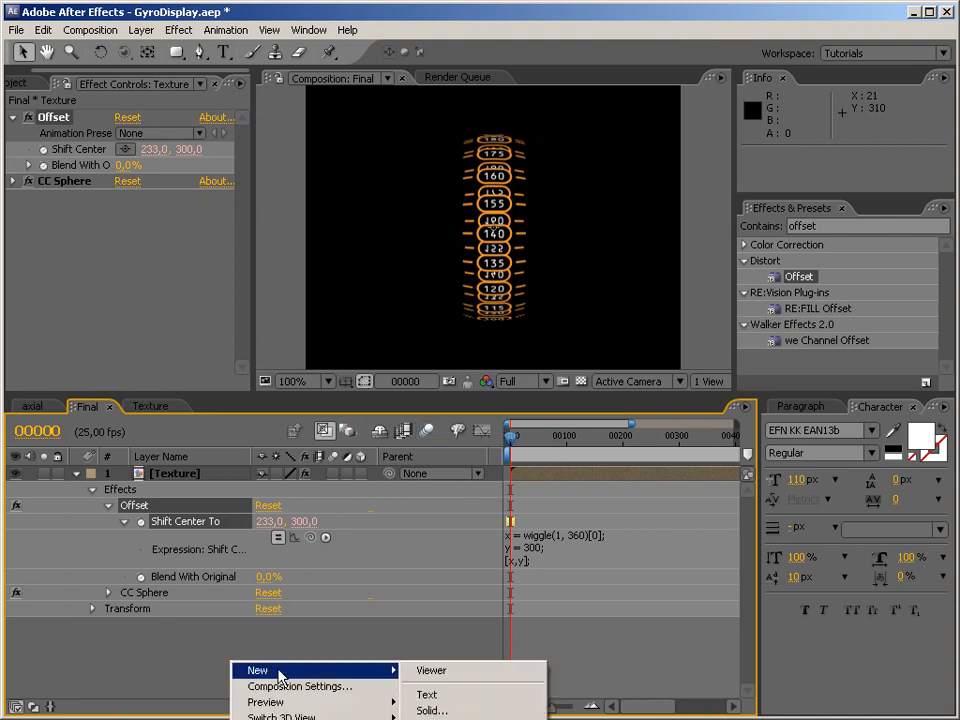
click(450, 719)
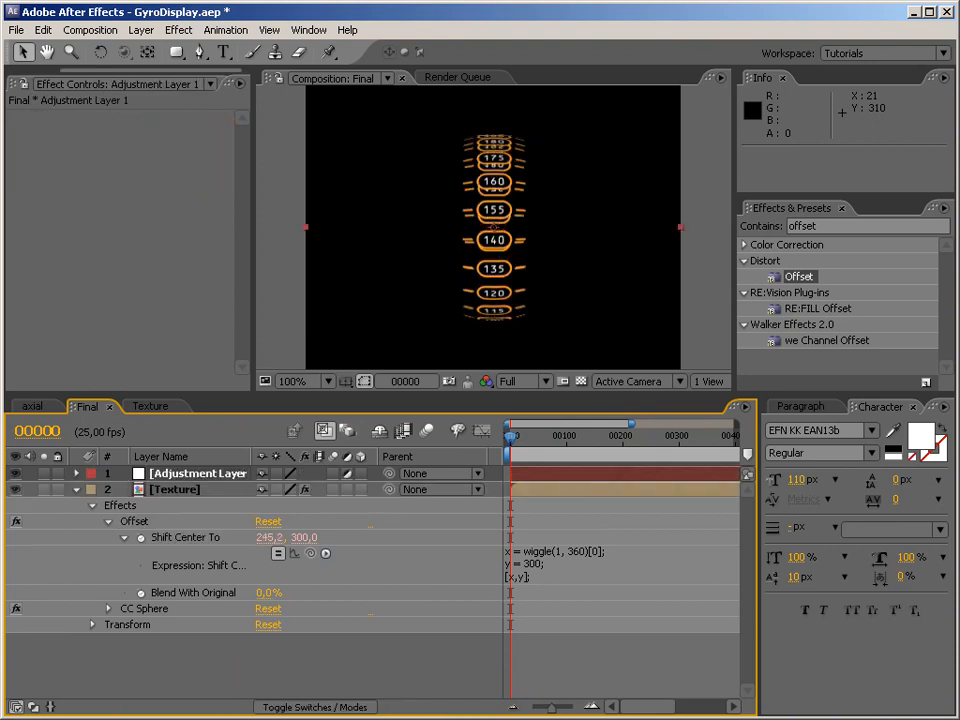
key(Return)
text(Moti)
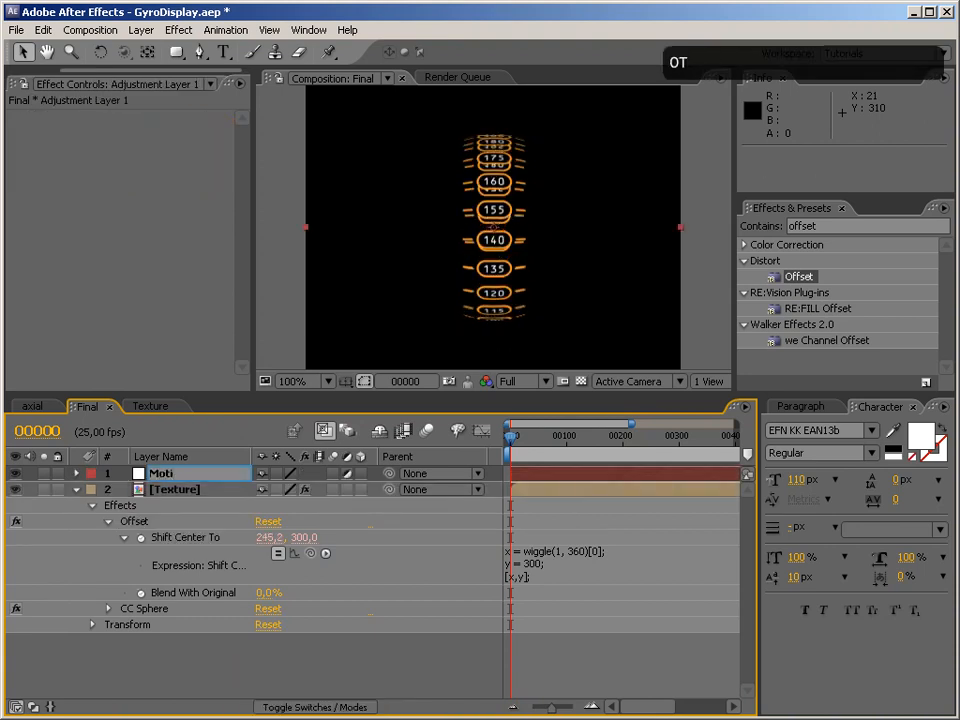
text(onBlur)
key(Return)
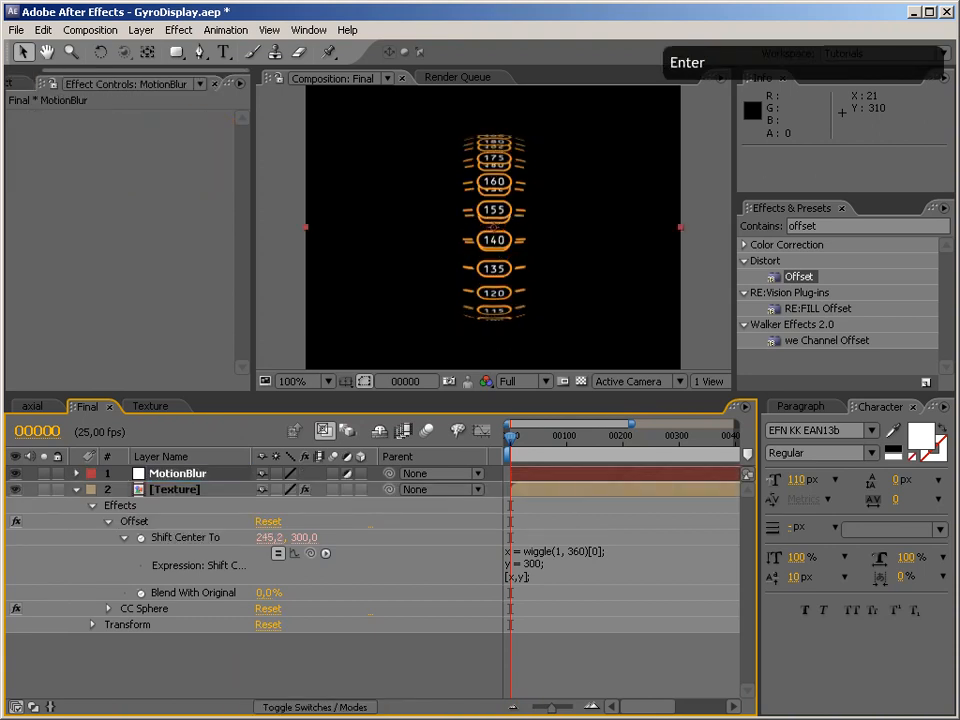
Apply the CC Force Motion Blur effect to the MotionBlur layer and run a RAM preview of it.
click(790, 225)
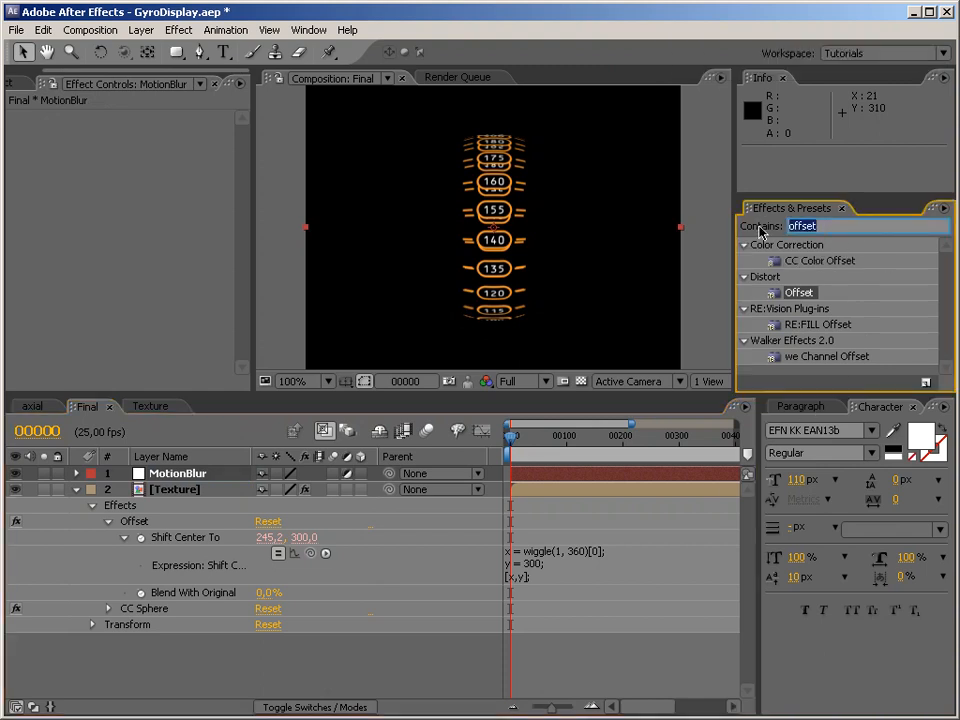
text(cc f)
drag(805, 291, 183, 478)
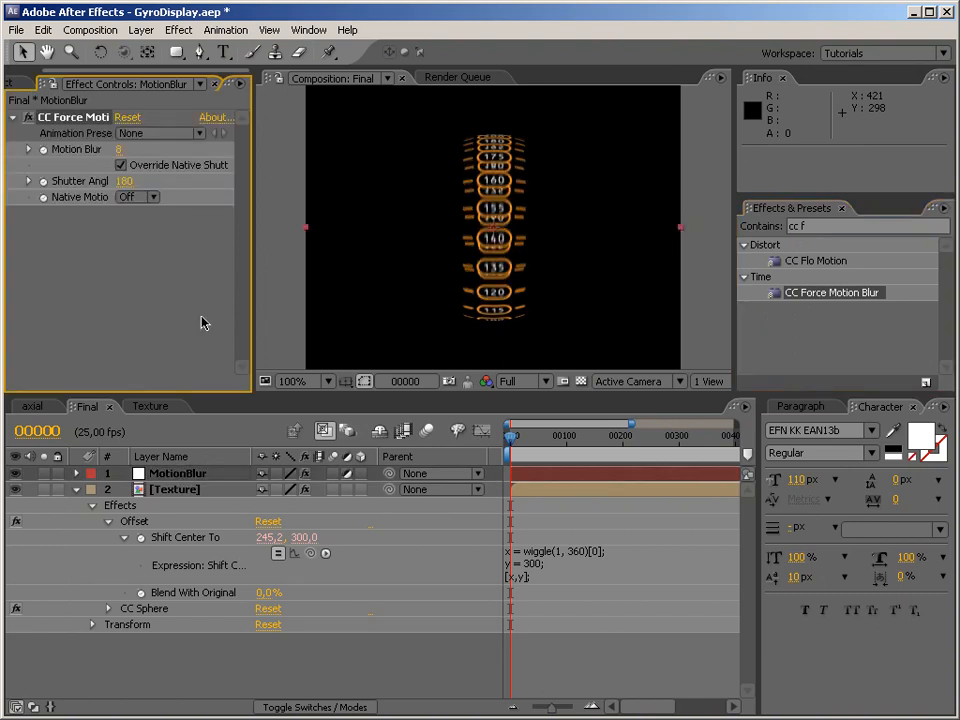
key(KP_0)
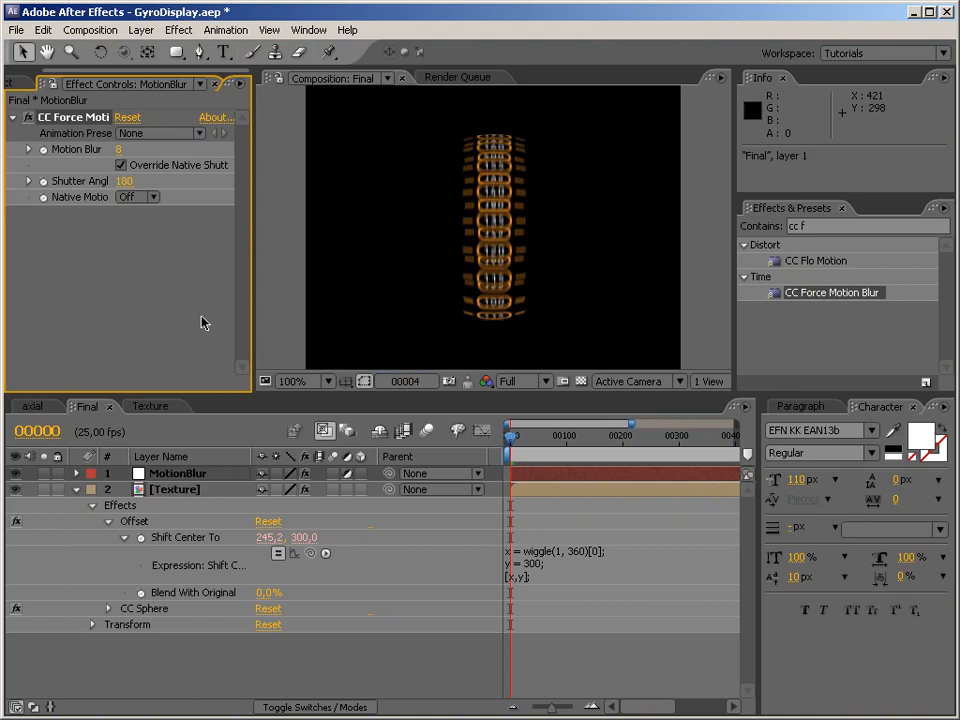
key(KP_0)
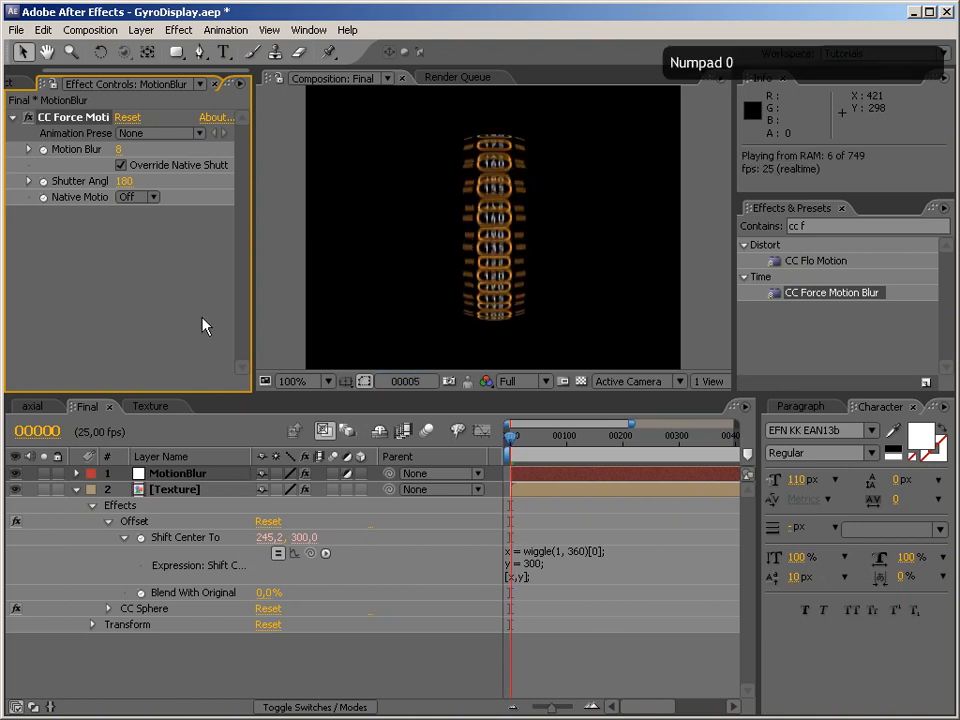
key(KP_0)
Turn off the MotionBlur layer's visibility and hide it from the timeline as a shy layer, collapsing Texture's properties.
click(15, 473)
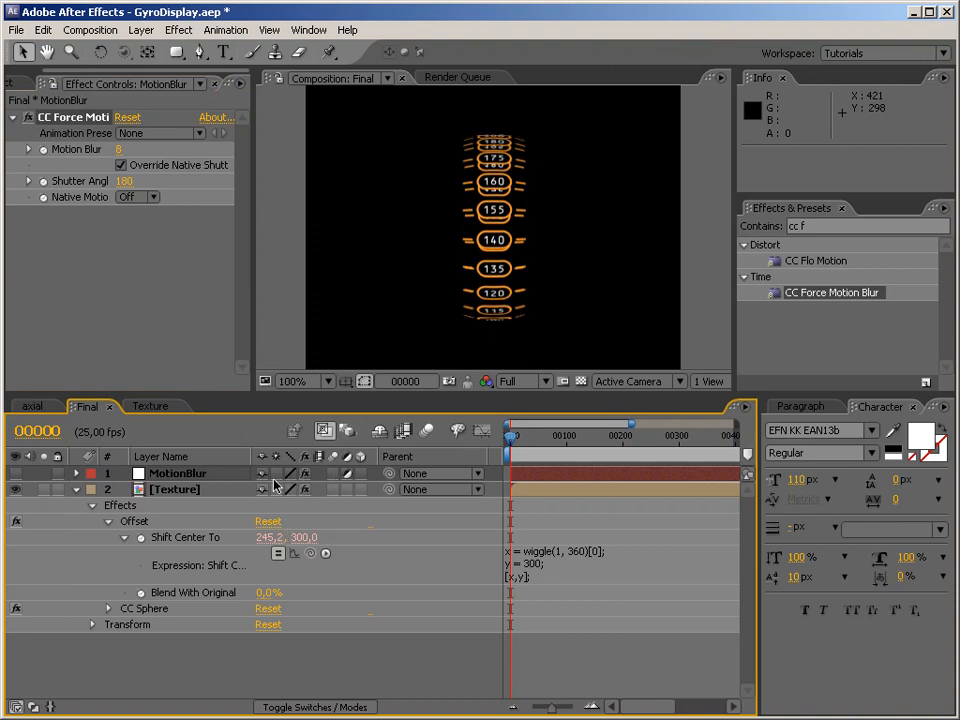
click(379, 437)
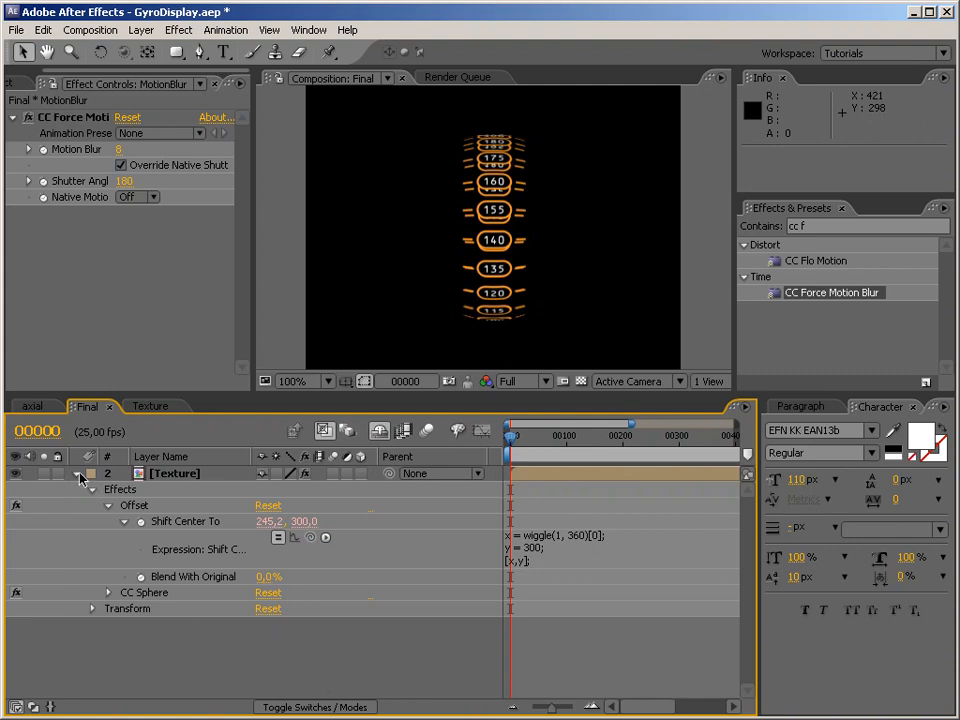
click(76, 477)
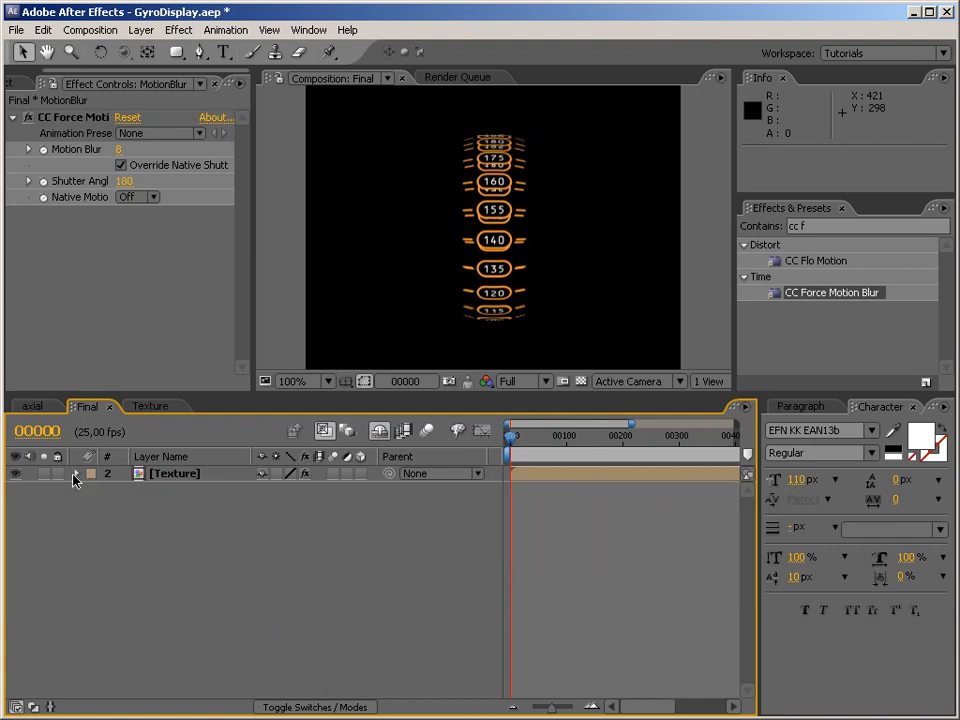
Add a null object to Final and name it Controller.
right_click(163, 532)
mouse_move(190, 539)
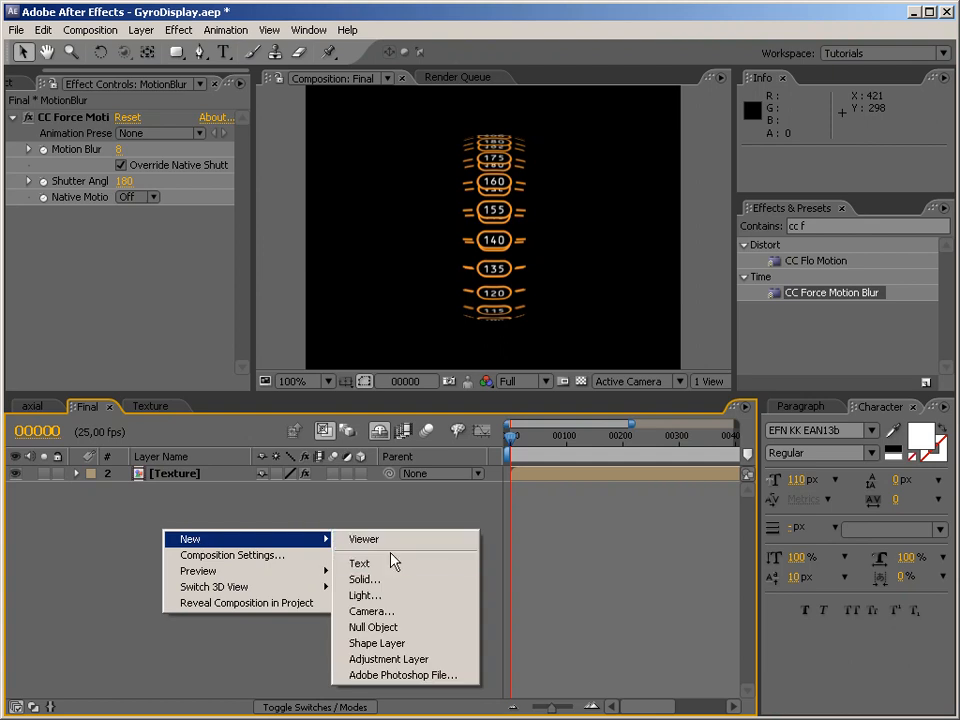
click(390, 627)
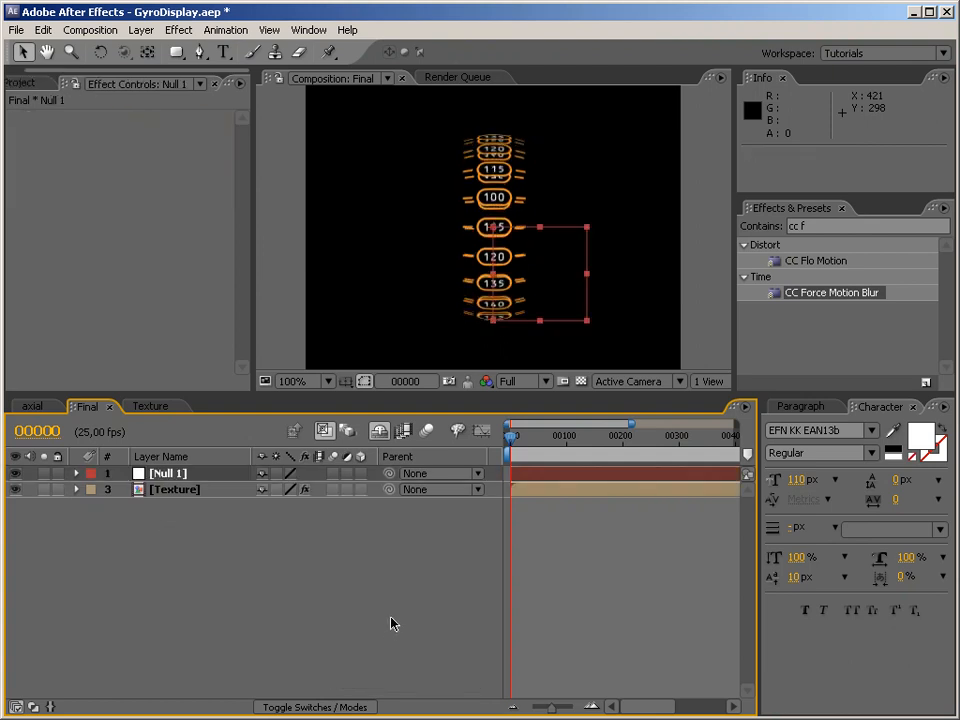
key(Return)
text(Controller)
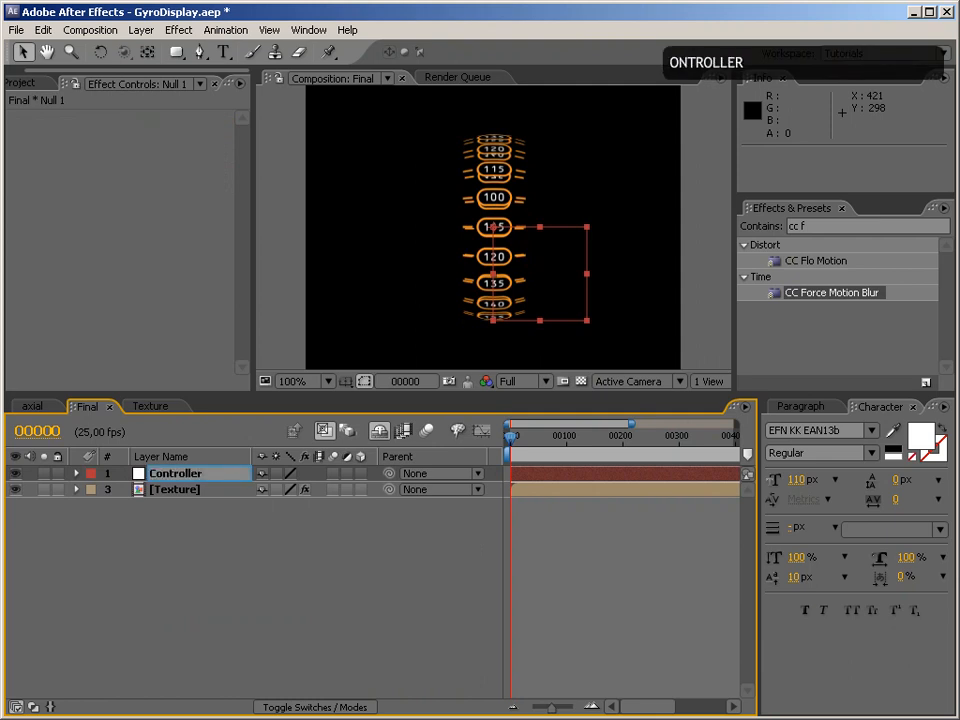
key(Return)
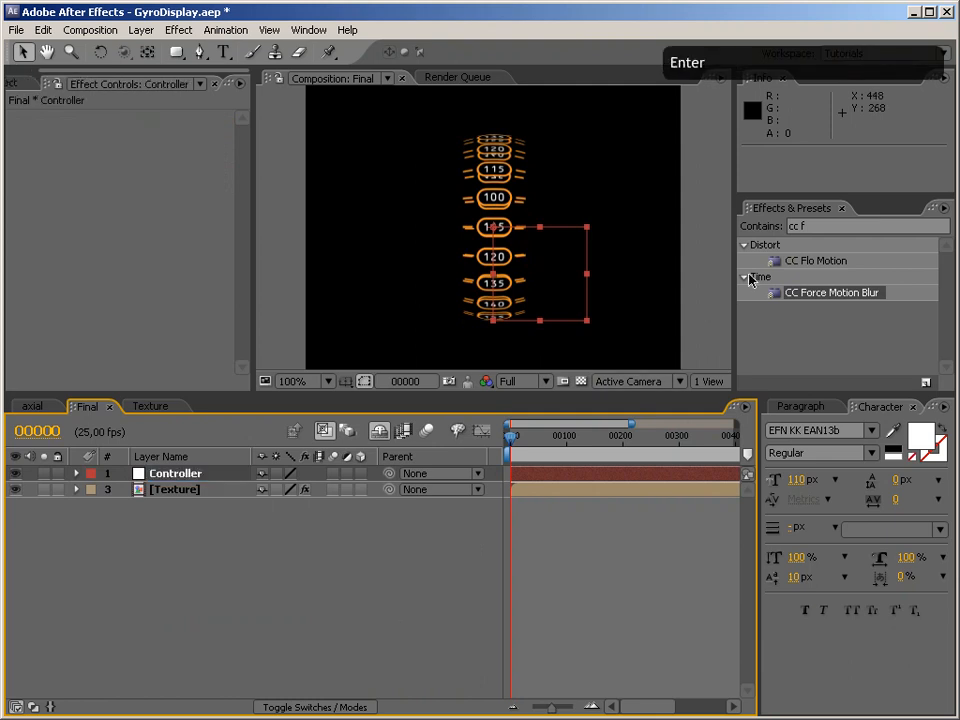
Apply a Slider Control effect to the Controller layer.
click(800, 226)
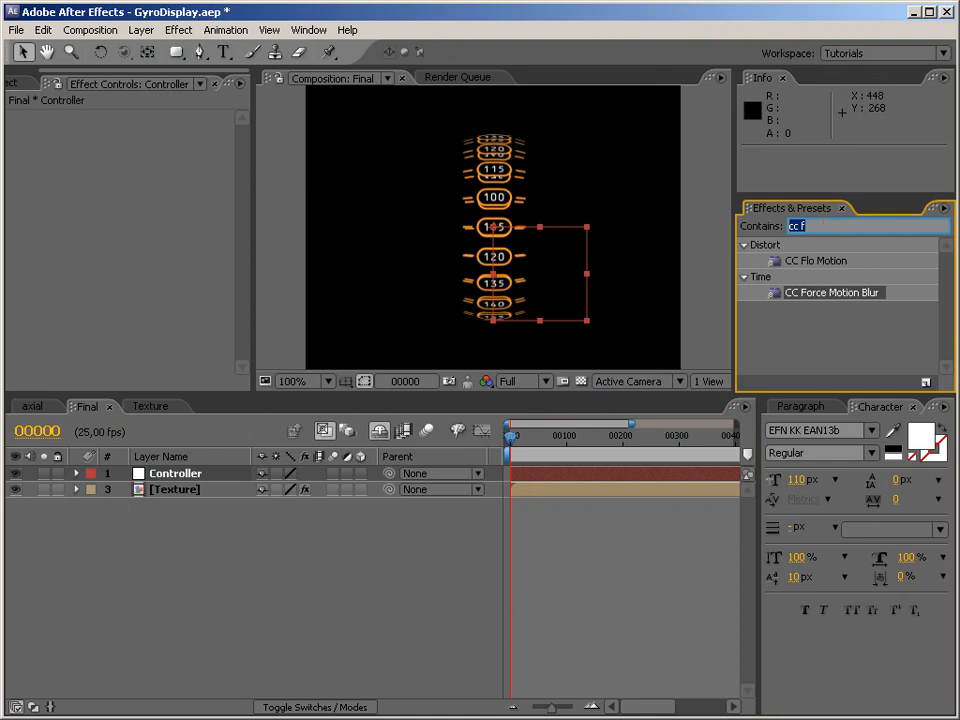
text(slider)
drag(818, 263, 120, 215)
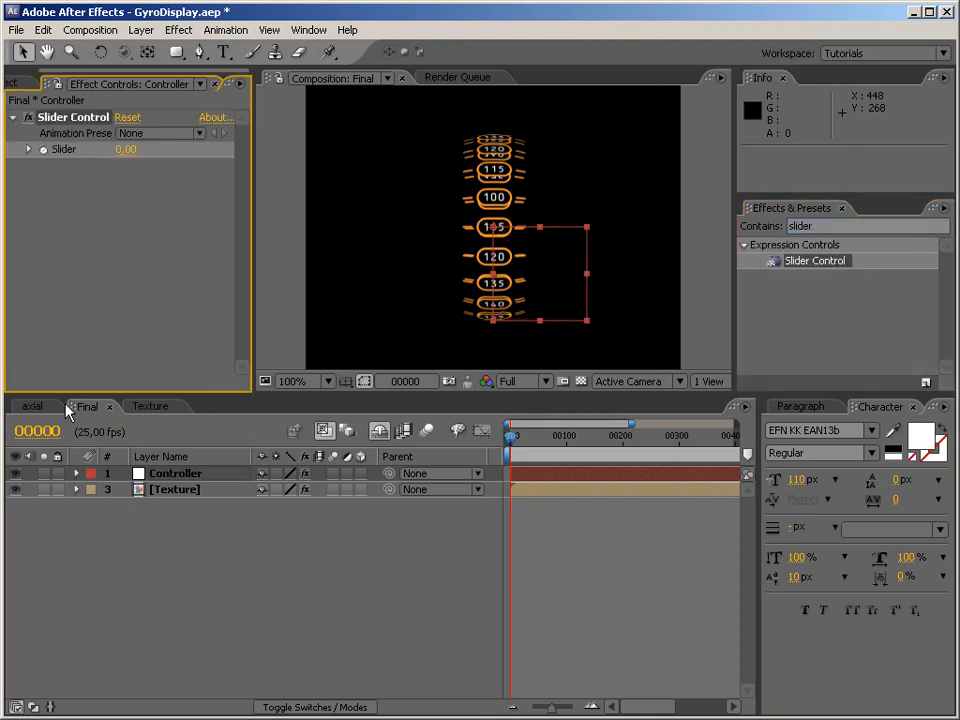
Check the axial reference composition and, back in Final, rename Controller's Slider Control effect to Radius.
click(33, 406)
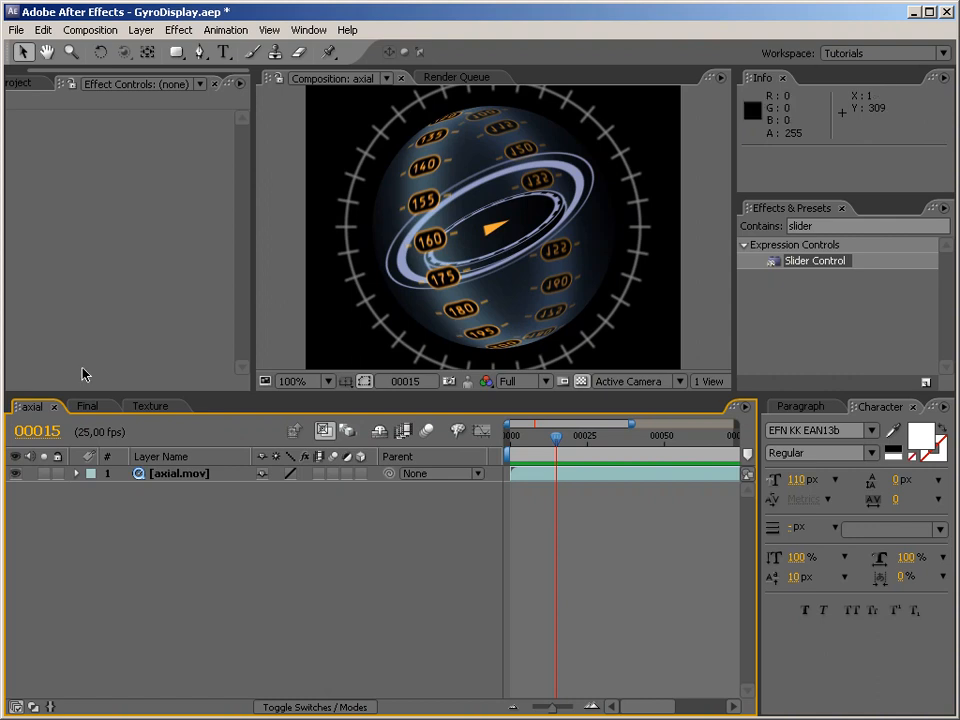
click(104, 407)
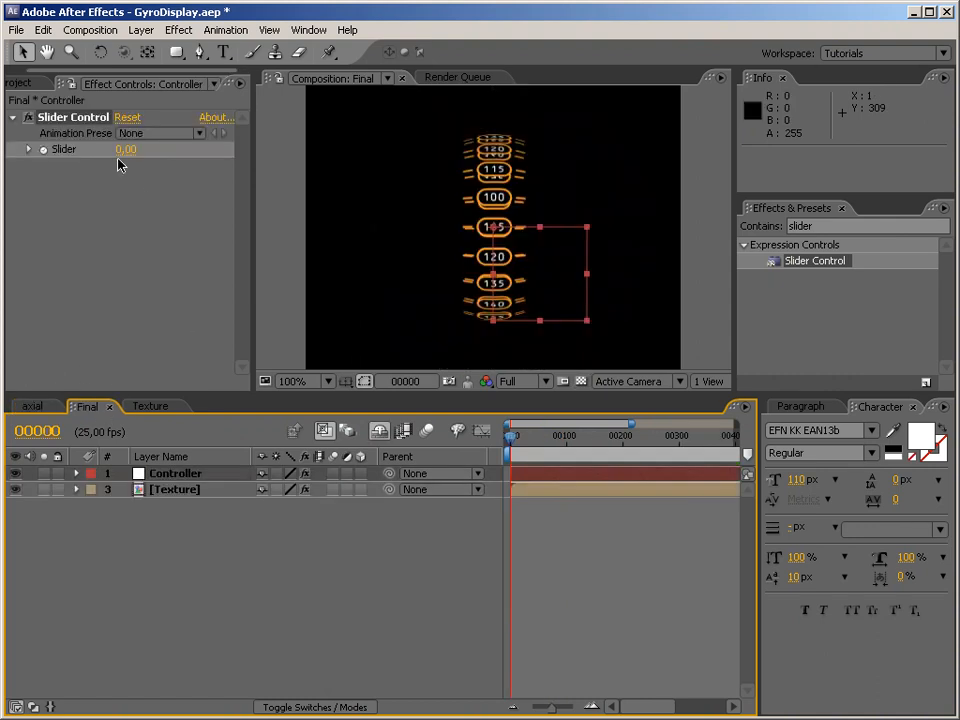
key(Return)
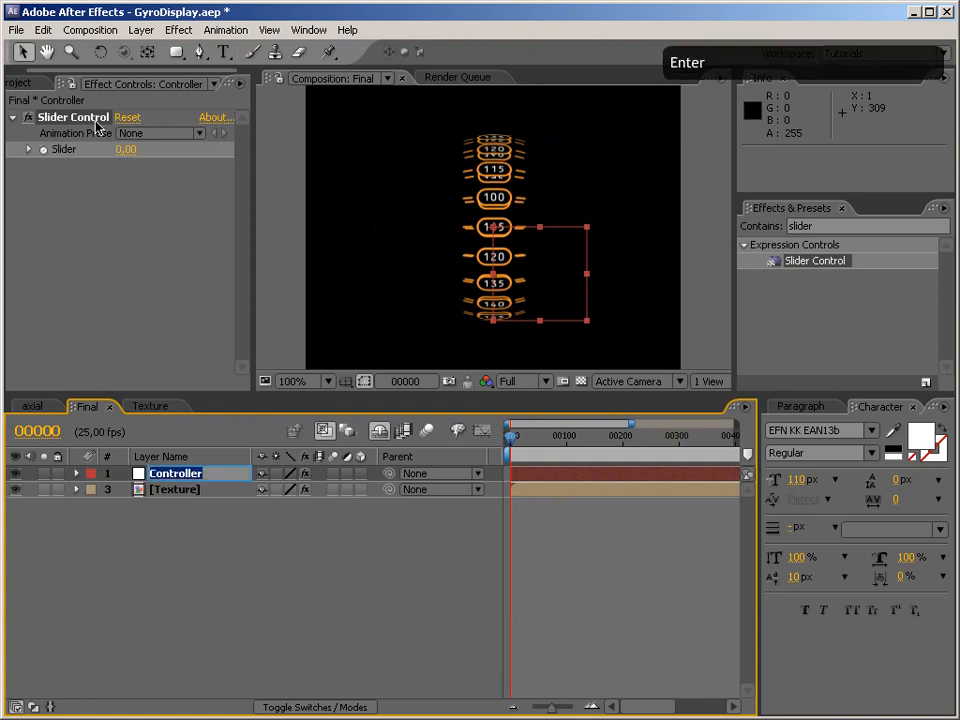
click(86, 118)
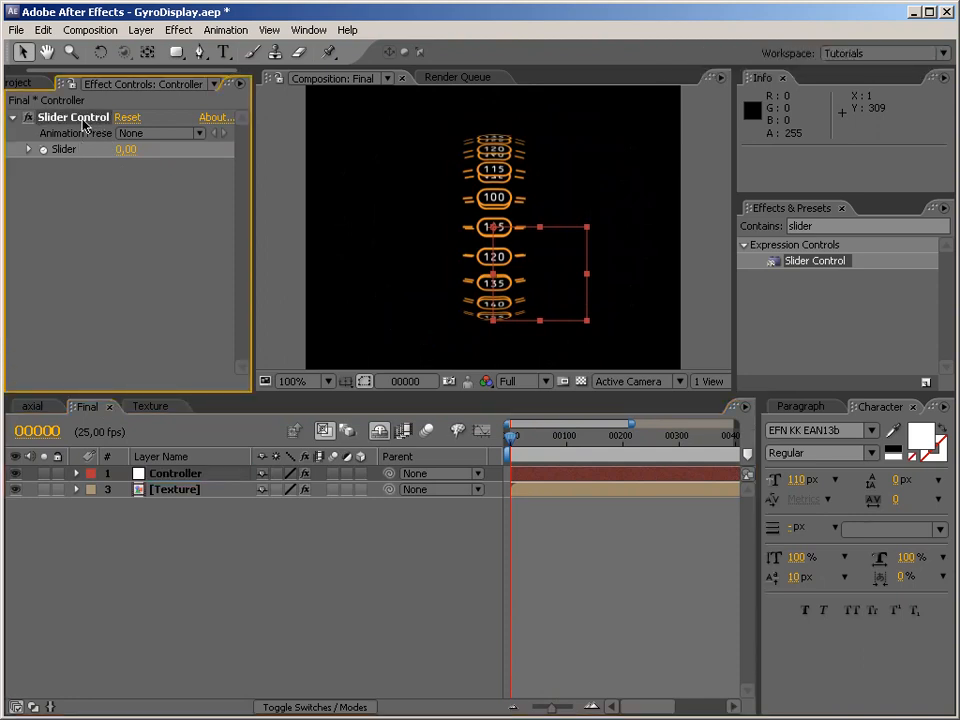
key(Return)
text(Radius)
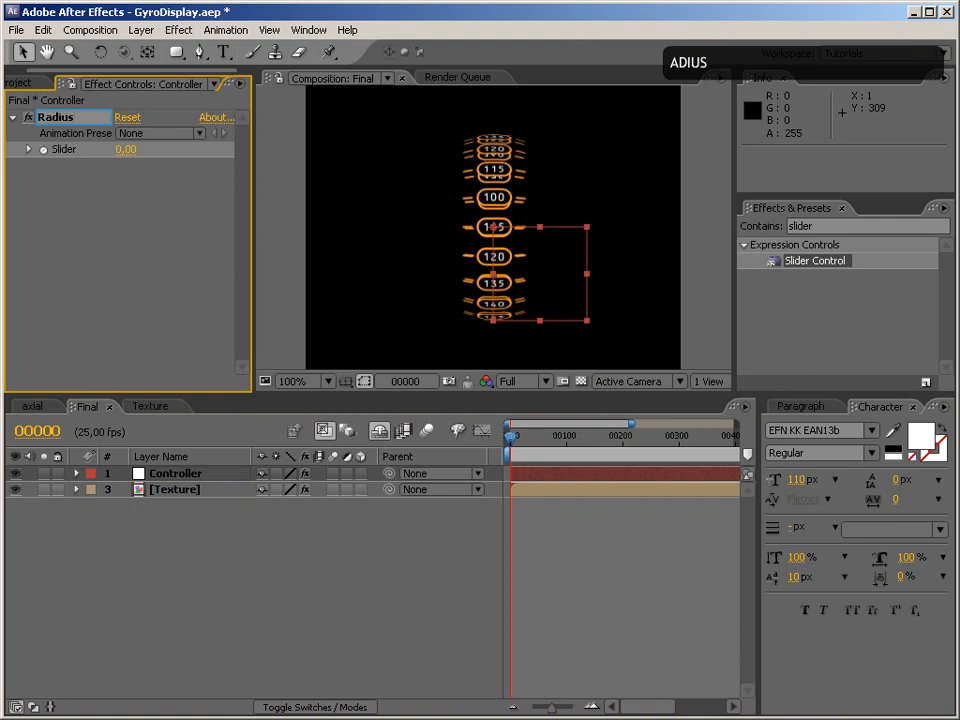
key(Return)
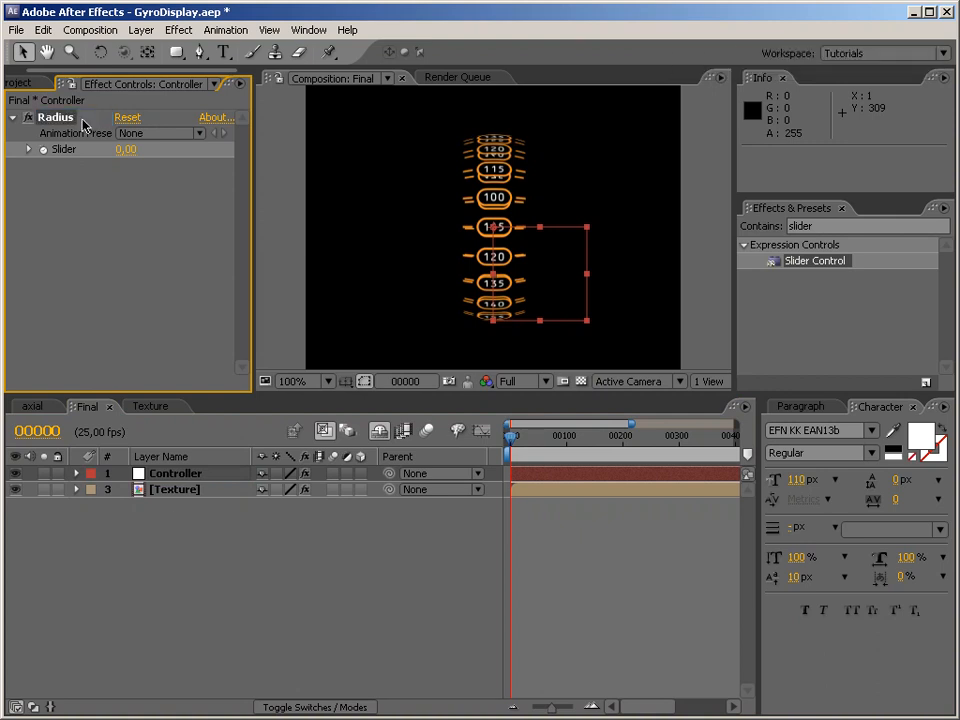
Expand the Texture layer's effects and lock the effect controls to Controller while Texture is selected.
click(135, 490)
click(78, 490)
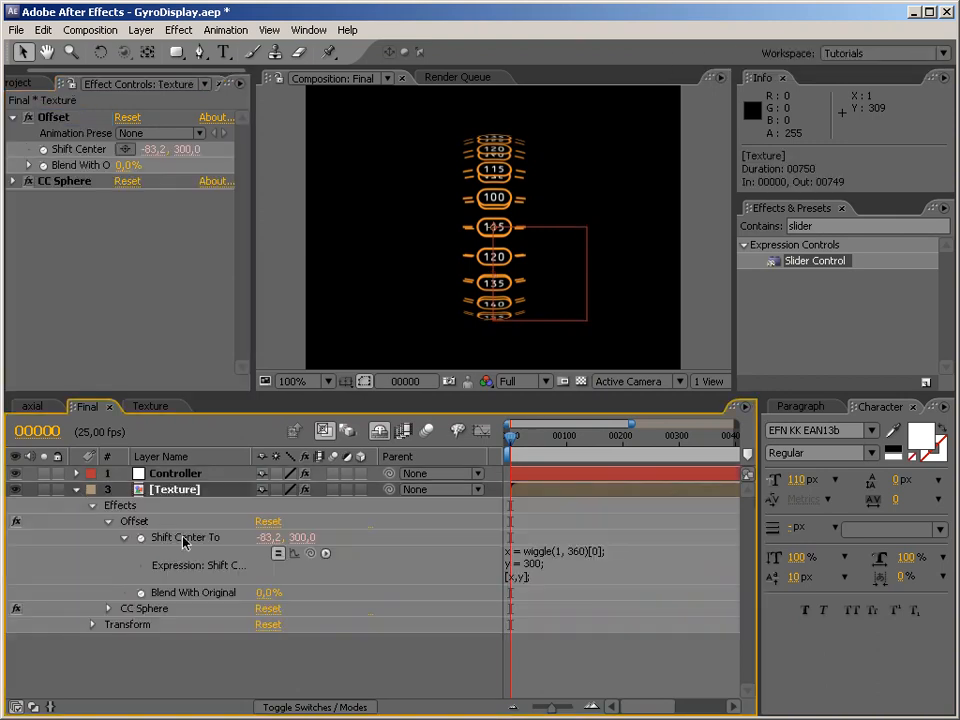
click(162, 474)
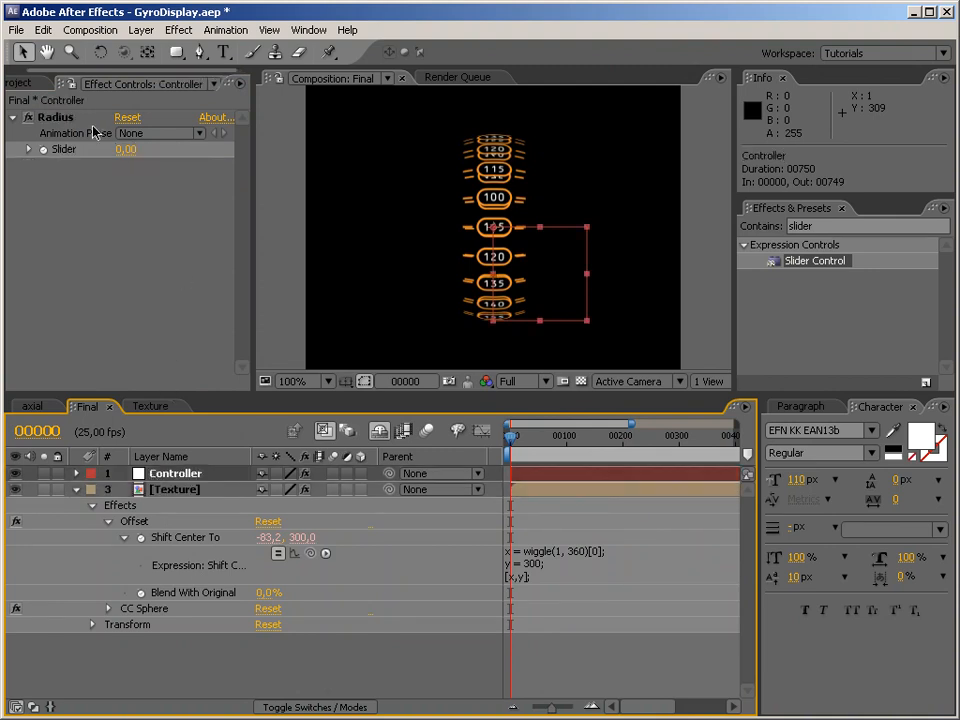
click(71, 84)
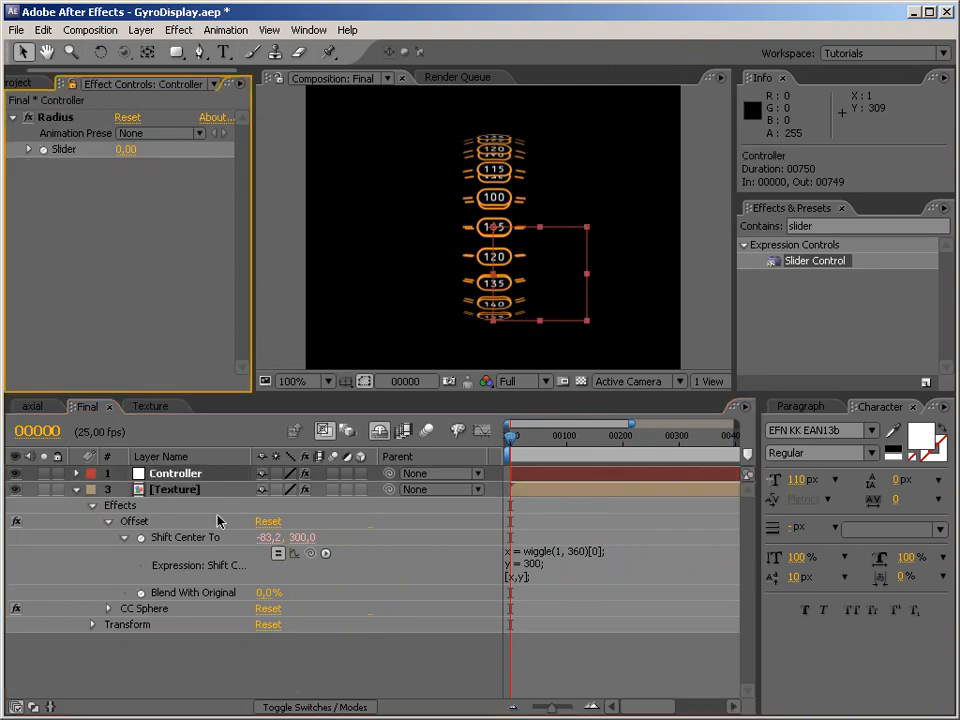
click(165, 489)
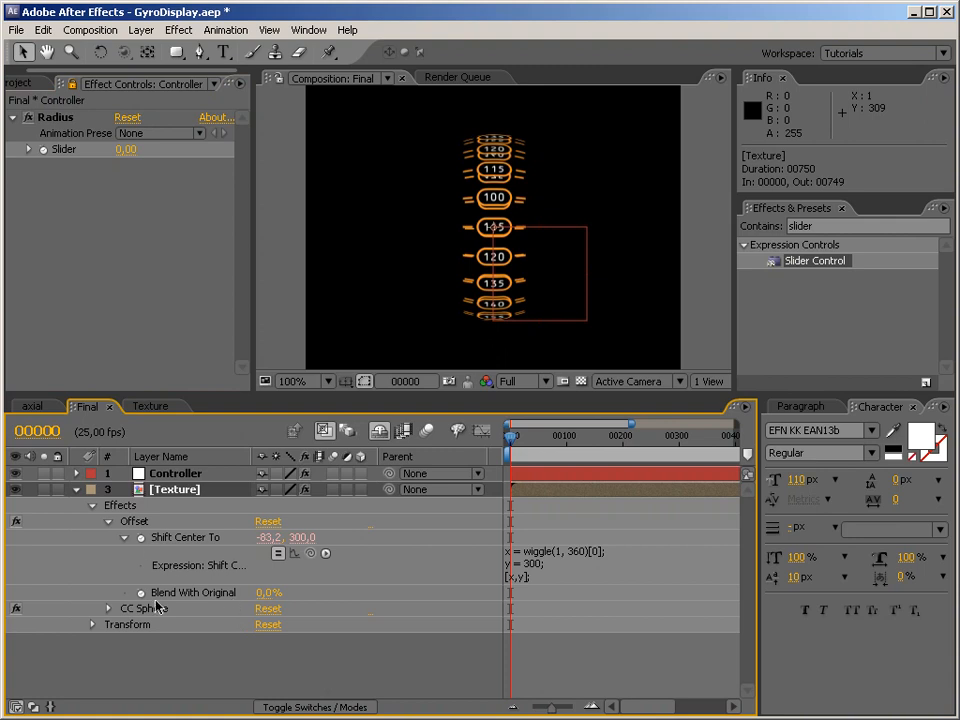
Link the Radius of Texture's CC Sphere to Controller's Radius slider with a pick-whip expression.
click(109, 610)
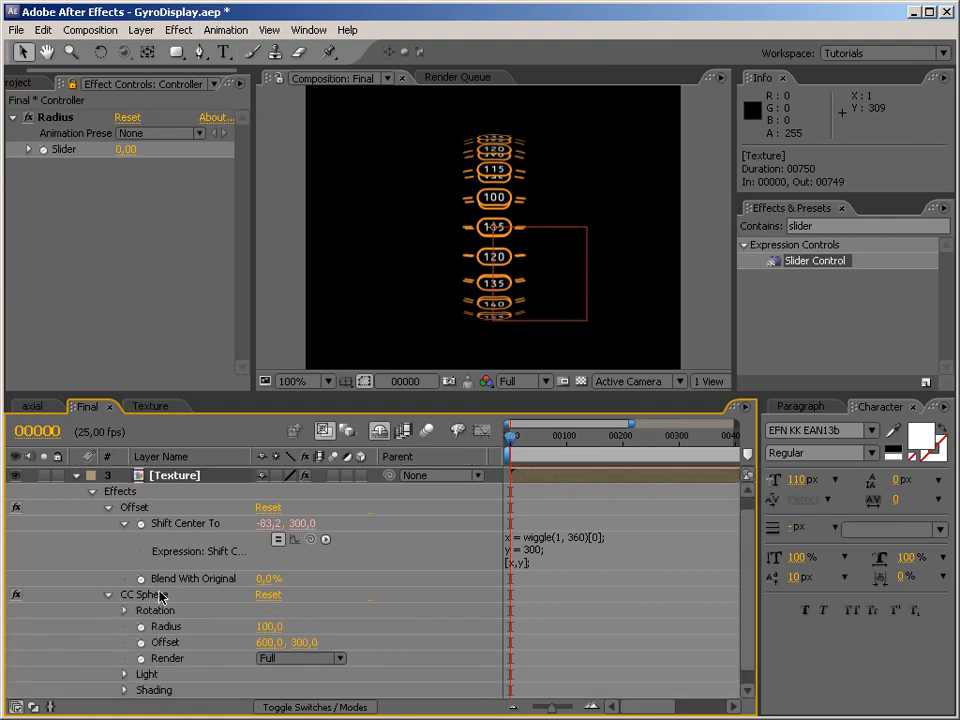
alt+click(143, 630)
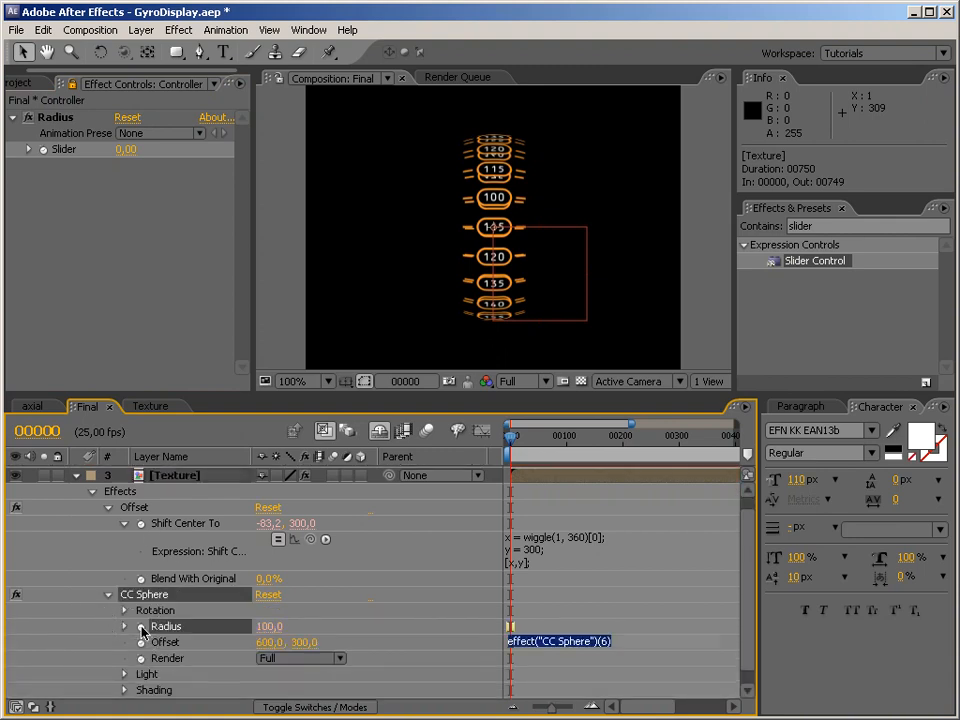
drag(310, 641, 71, 159)
key(Return)
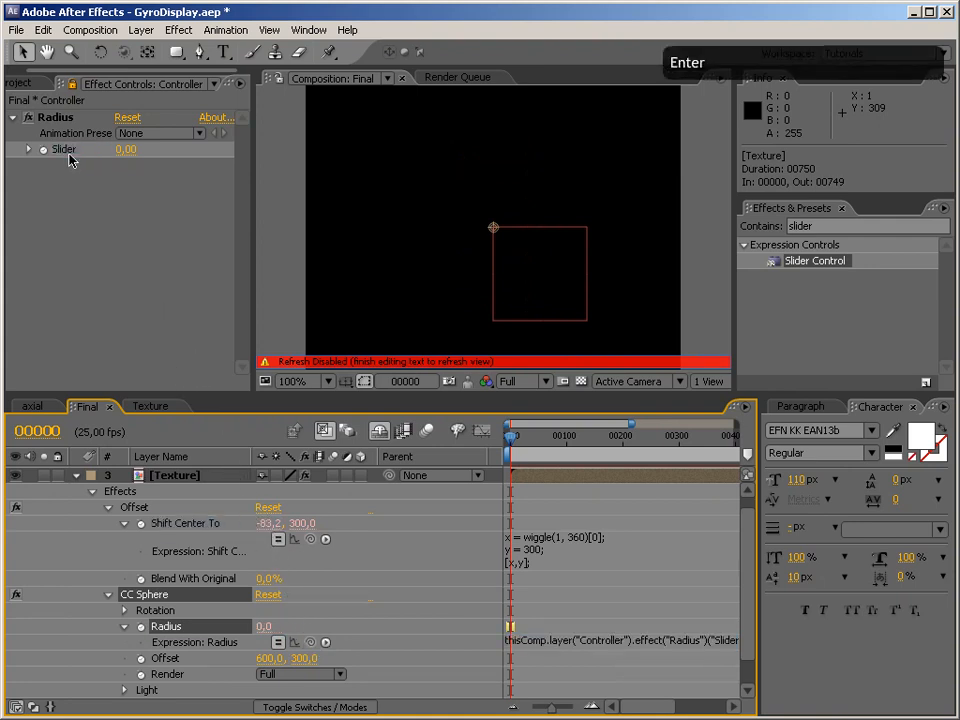
Set Controller's Radius slider to 100 and save the project.
click(125, 149)
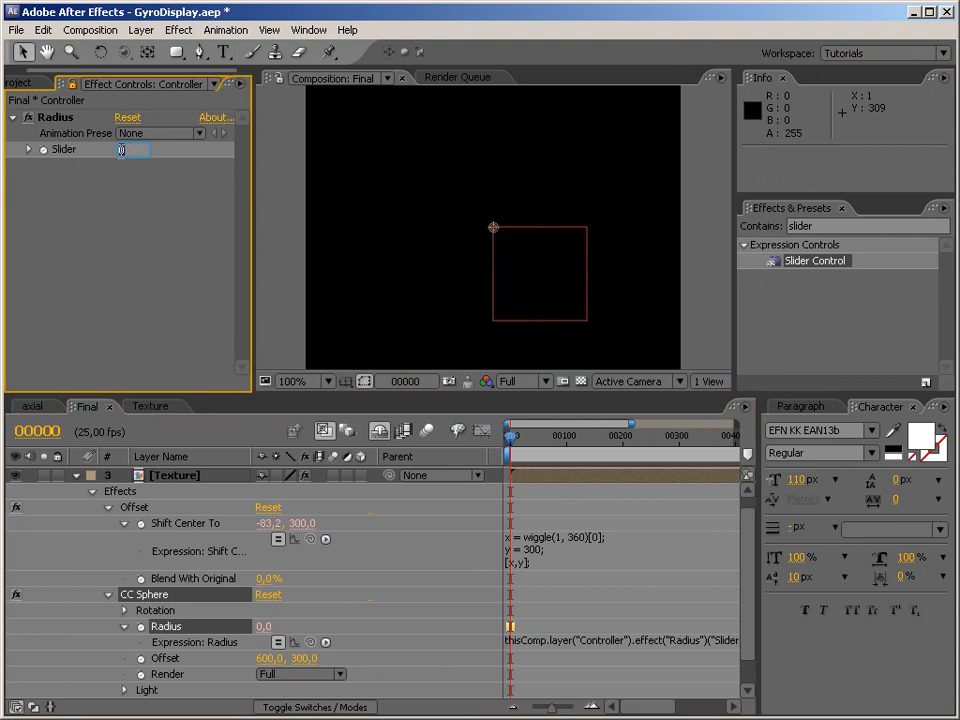
text(100)
key(Return)
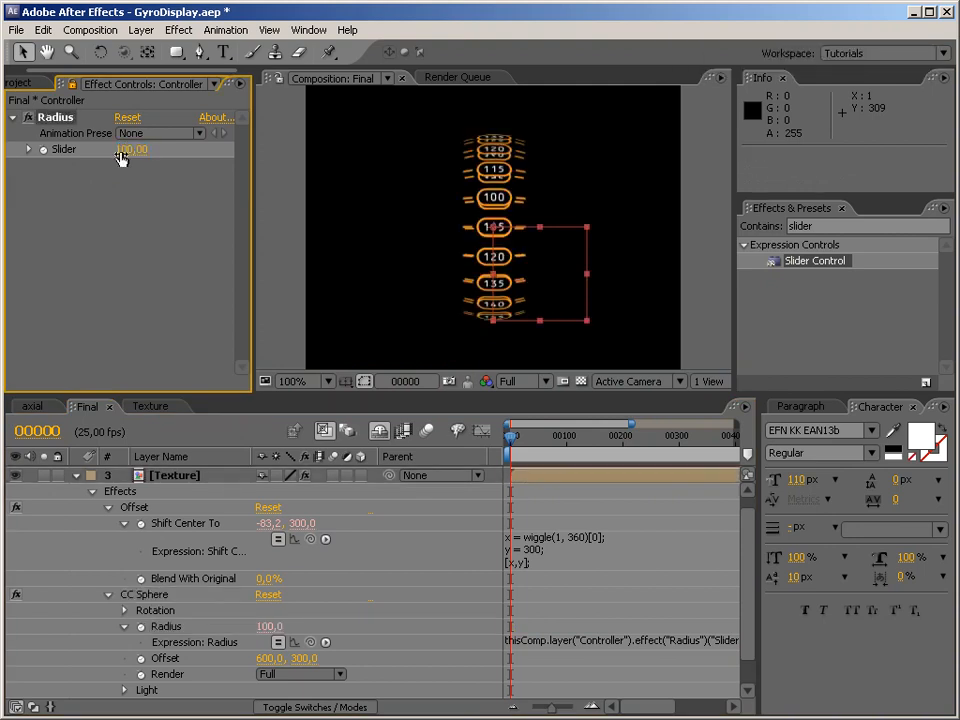
key(ctrl+s)
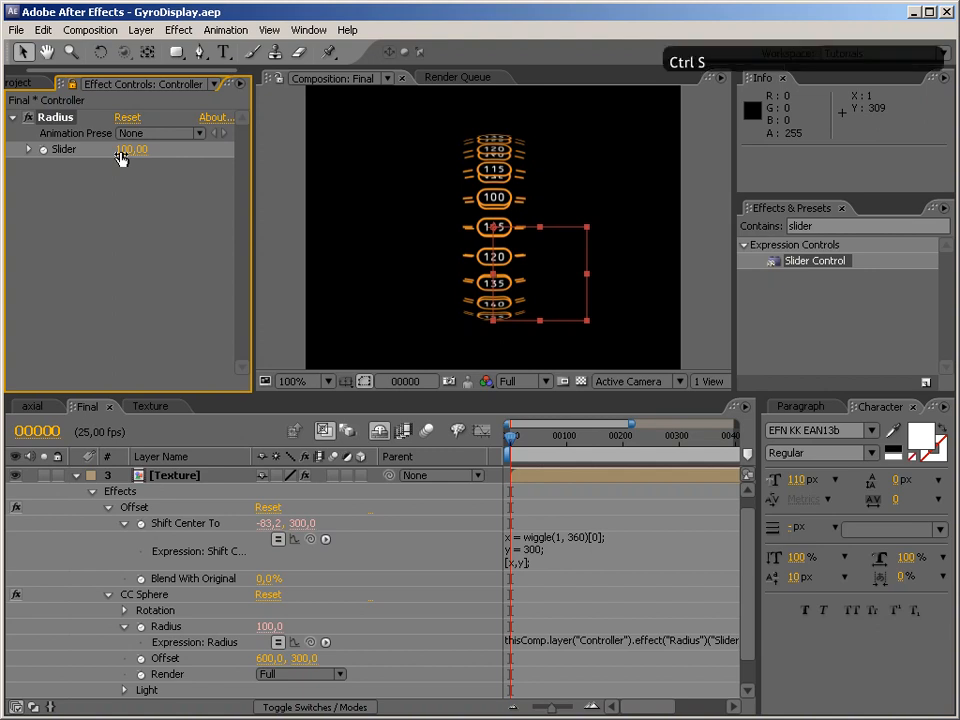
Collapse the Texture layer's properties and check the axial reference composition before returning to Final.
click(109, 507)
click(109, 540)
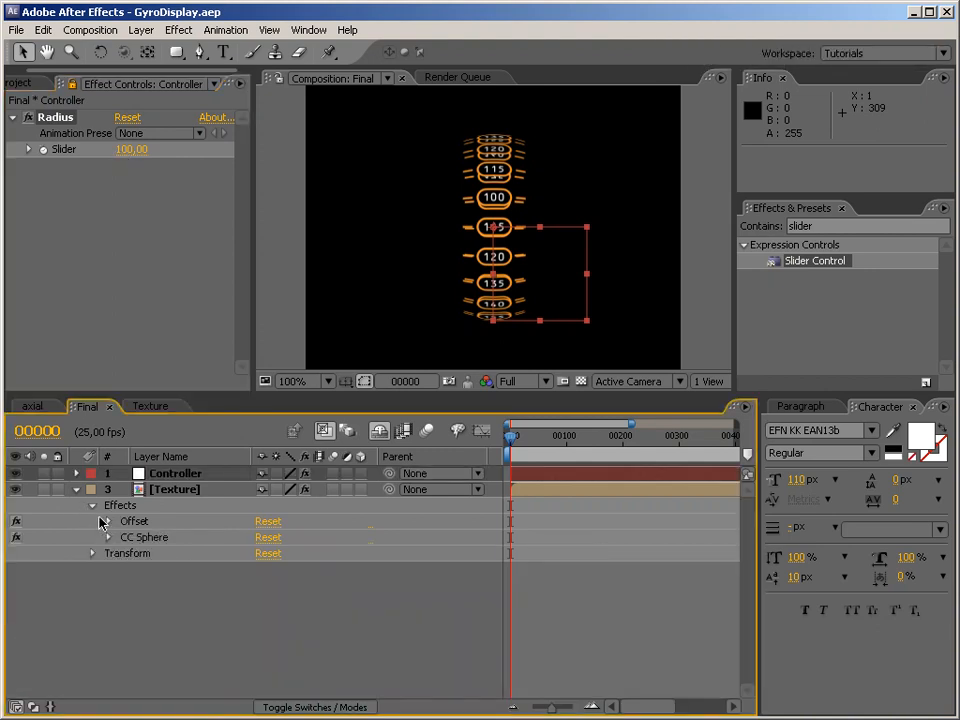
click(93, 505)
click(77, 489)
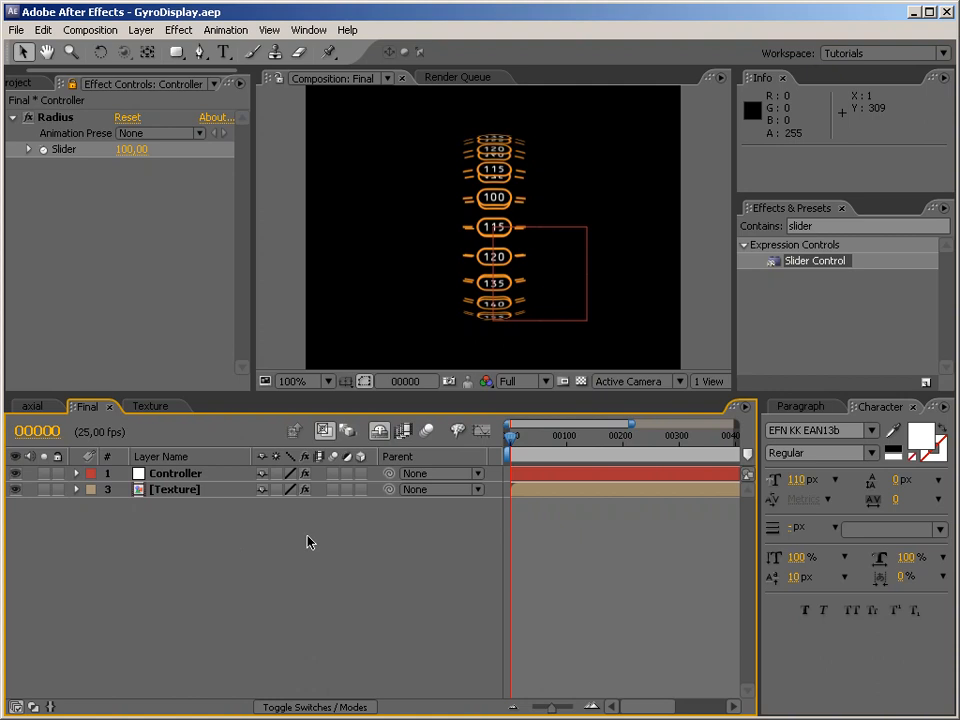
click(35, 406)
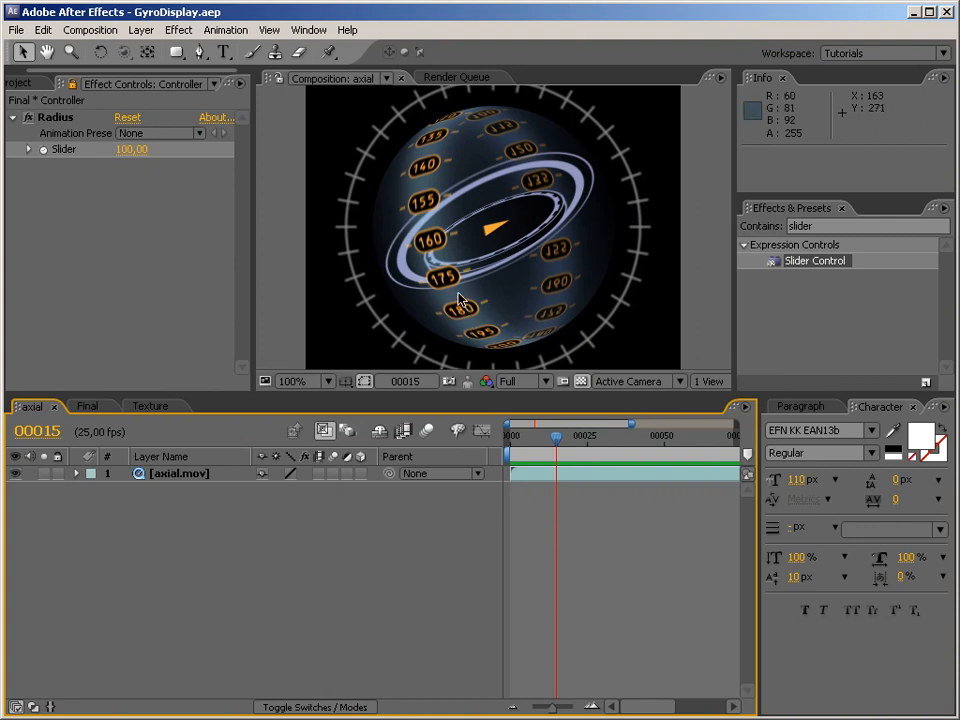
click(92, 410)
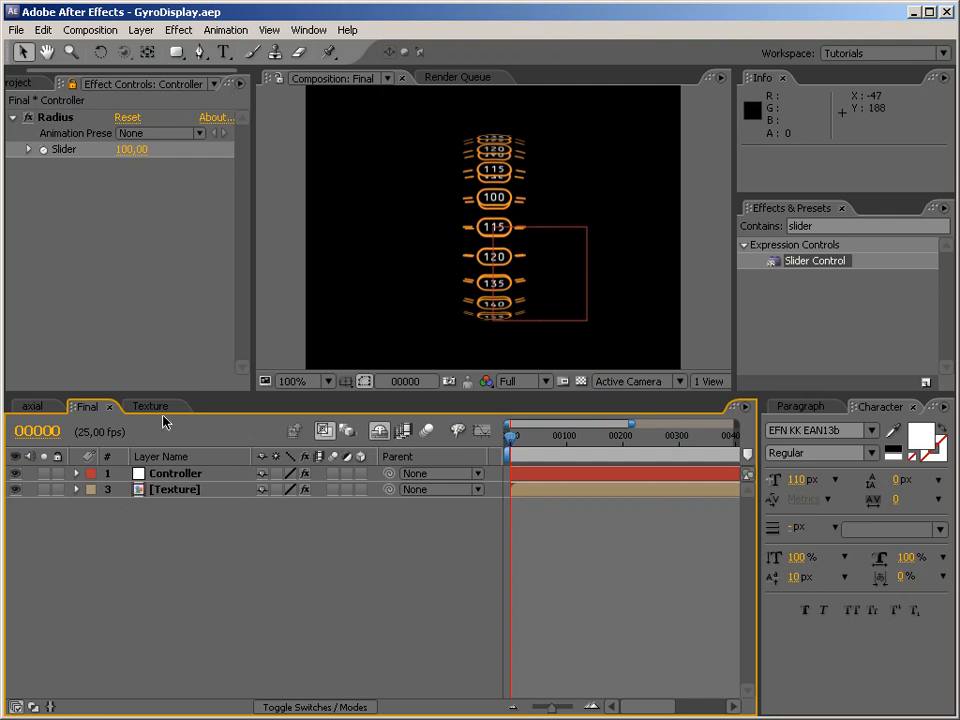
Unlock the effect controls with Texture selected and duplicate the Texture layer.
click(170, 495)
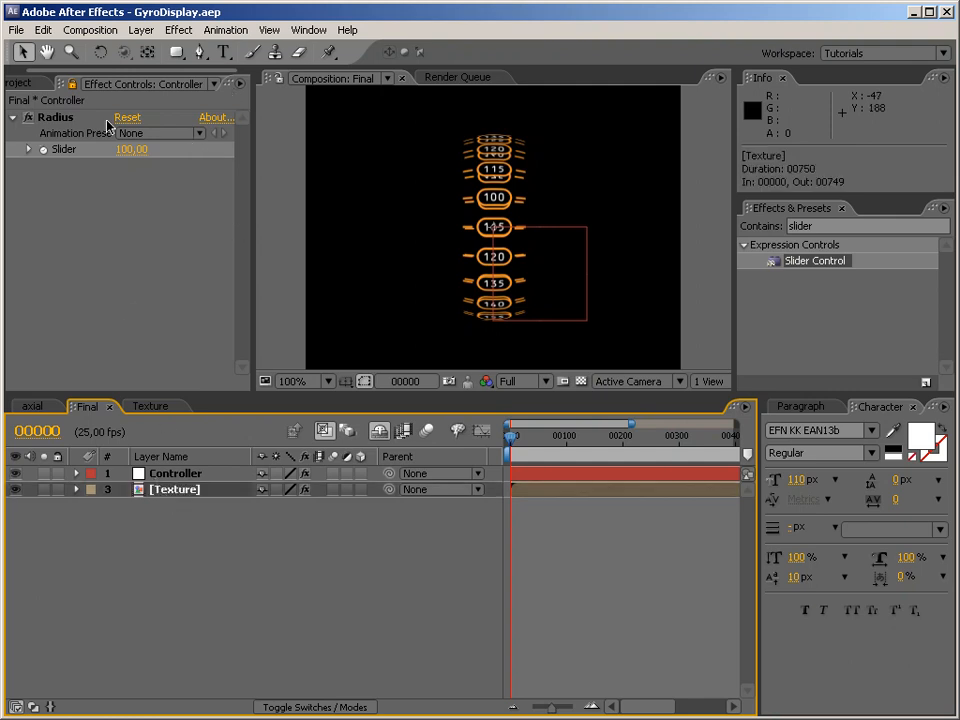
click(75, 90)
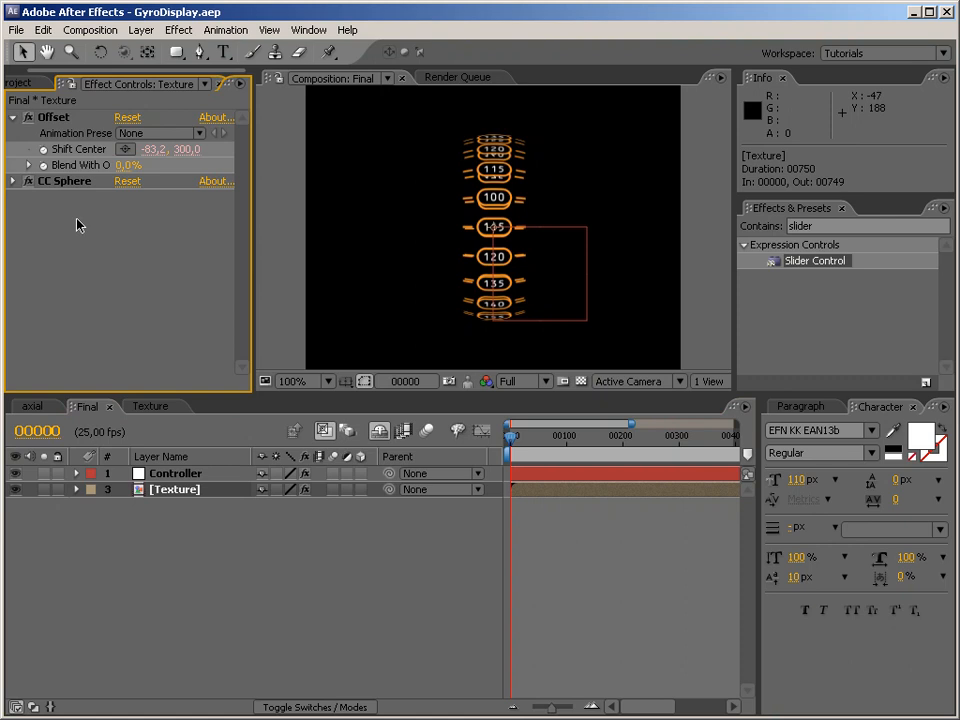
click(166, 495)
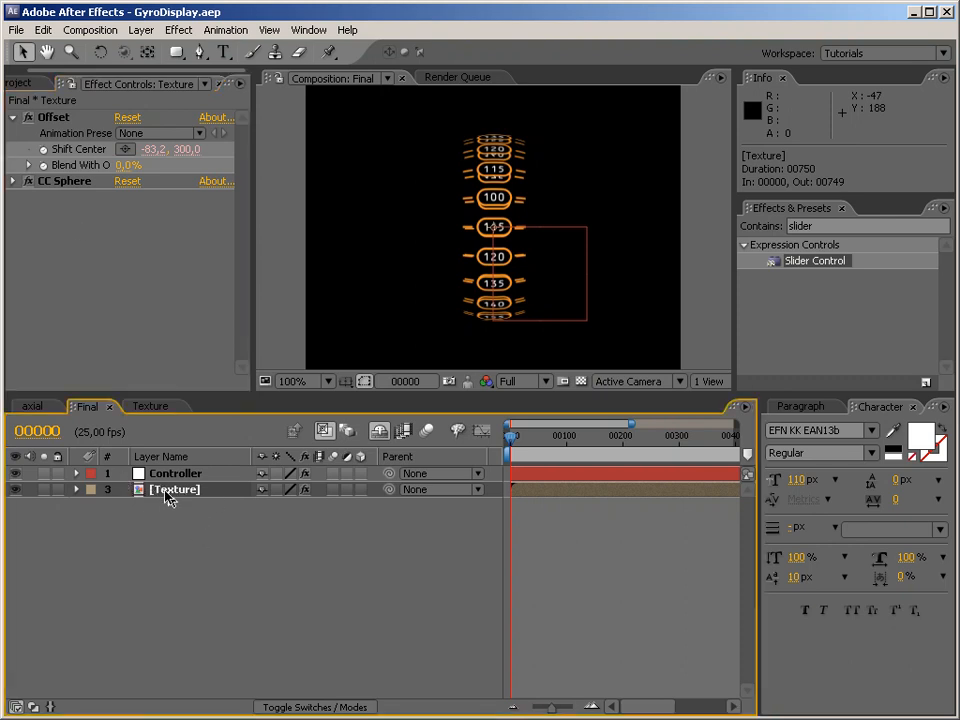
key(ctrl+d)
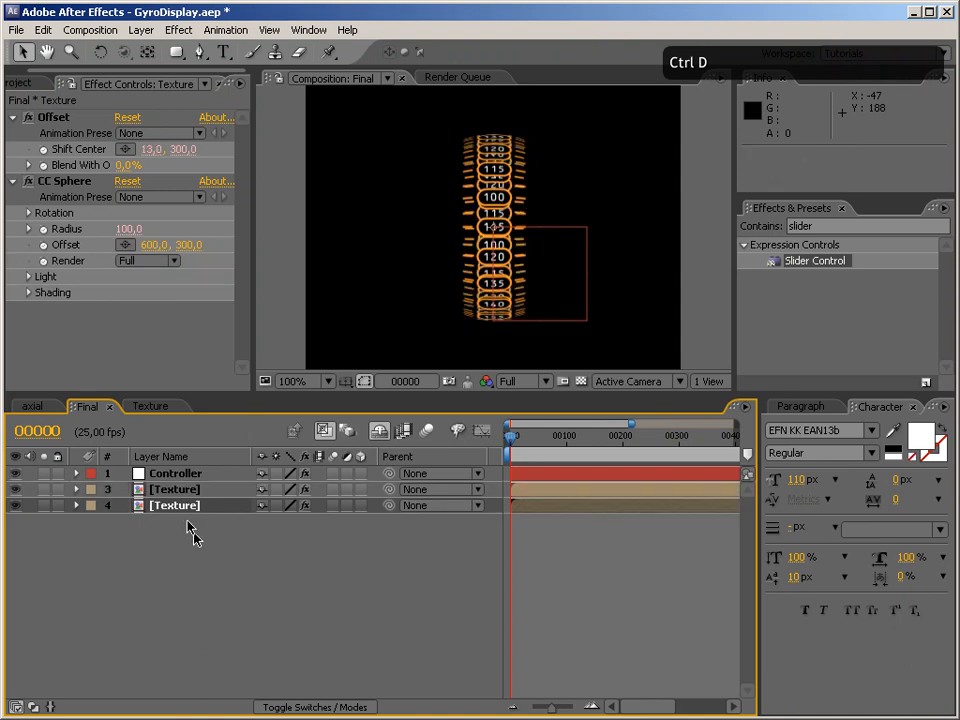
click(184, 508)
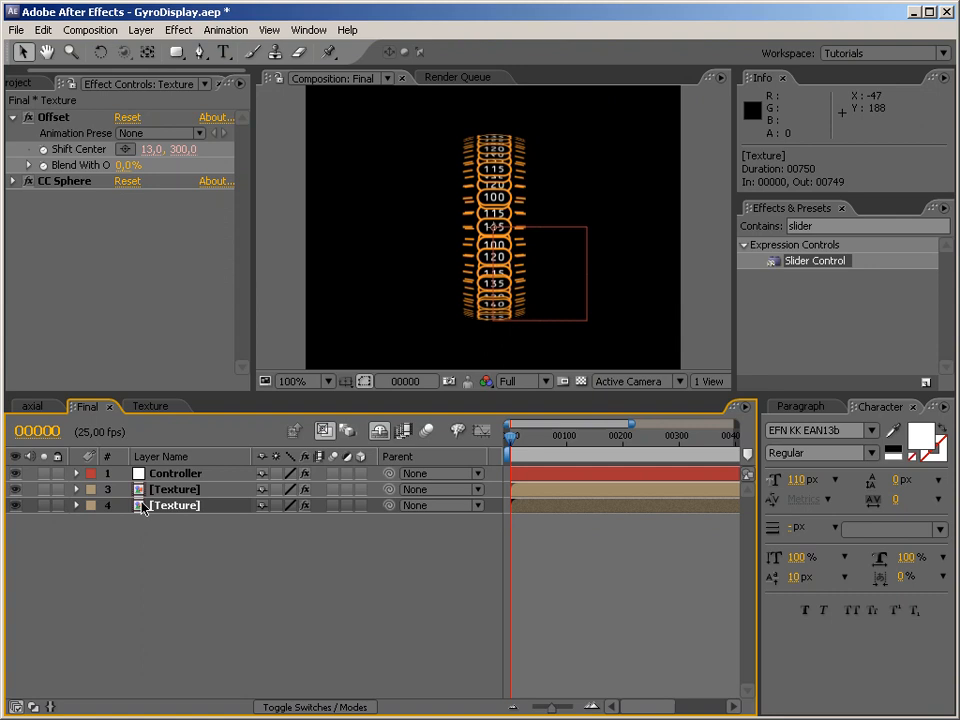
Rename the upper Texture layer to Number Front.
click(152, 489)
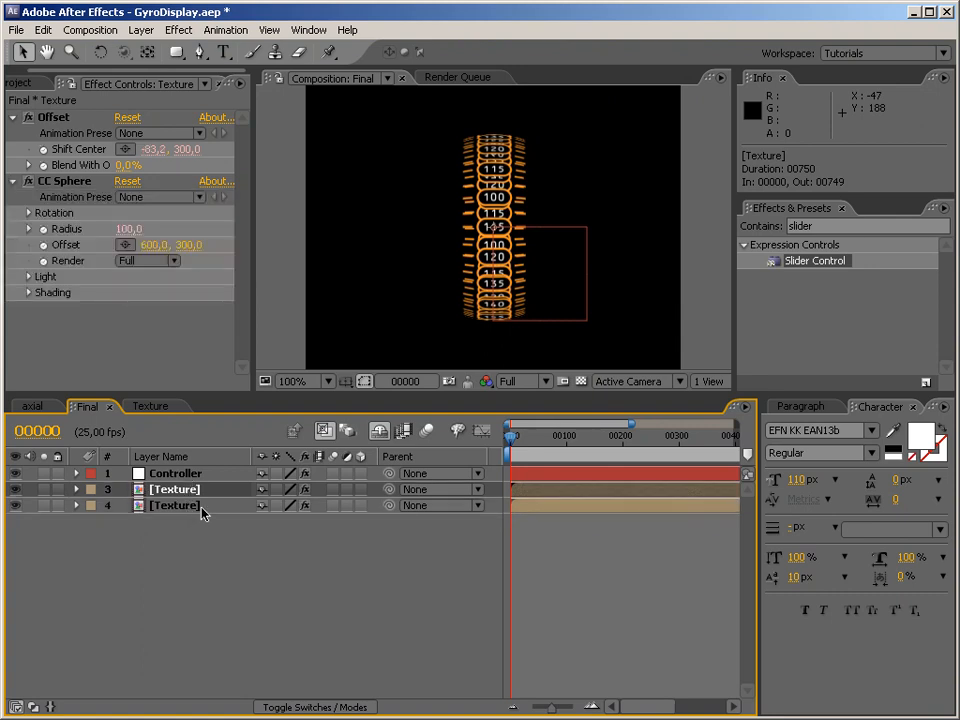
key(Return)
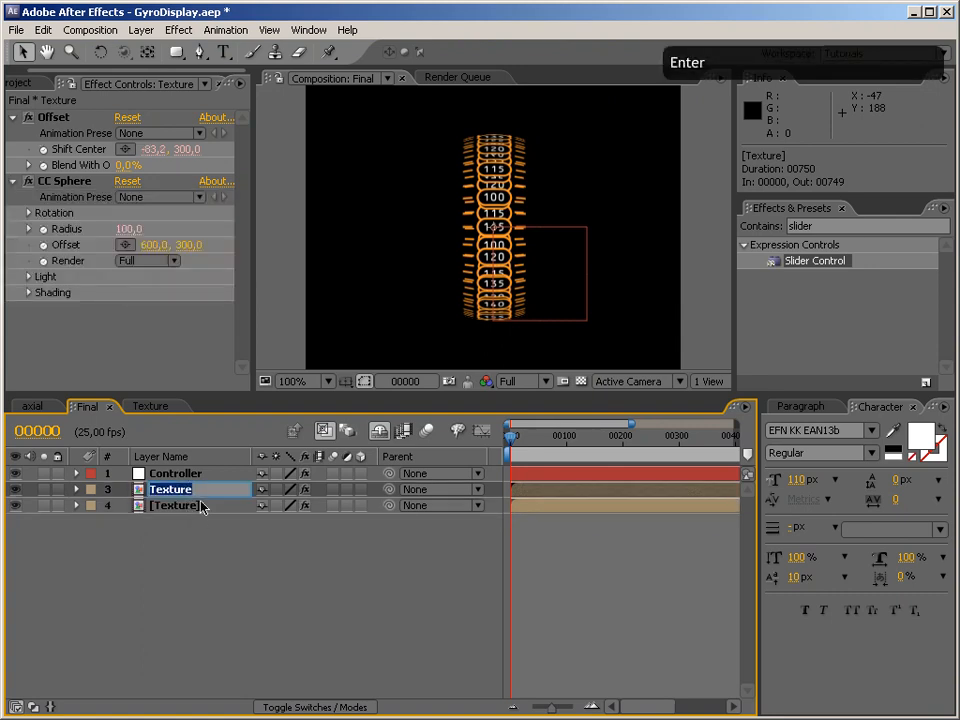
text(Number)
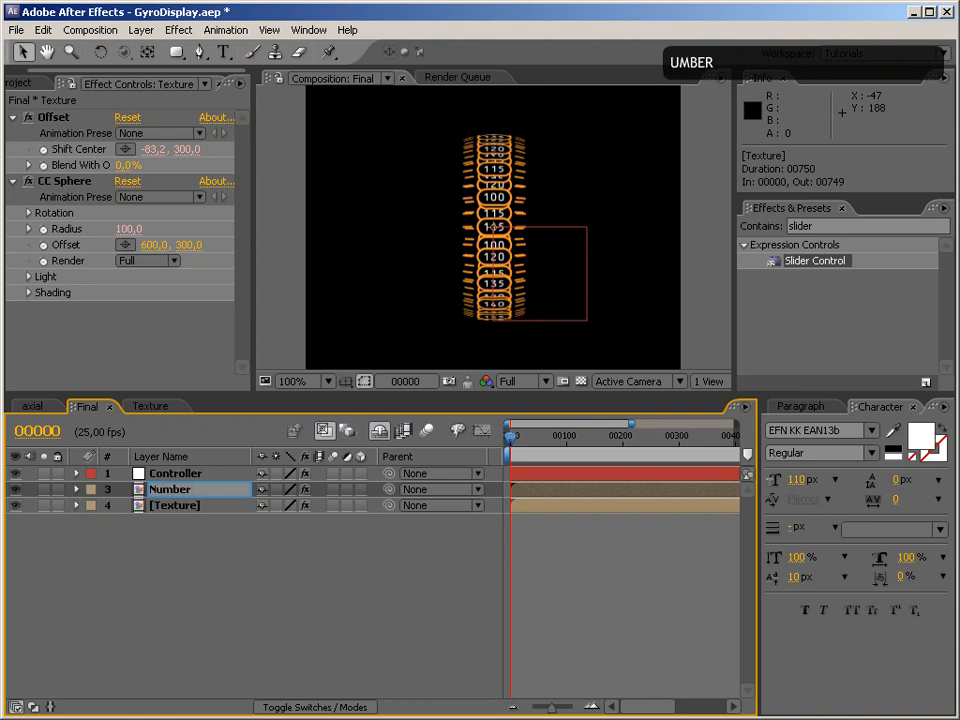
text( Front)
key(Return)
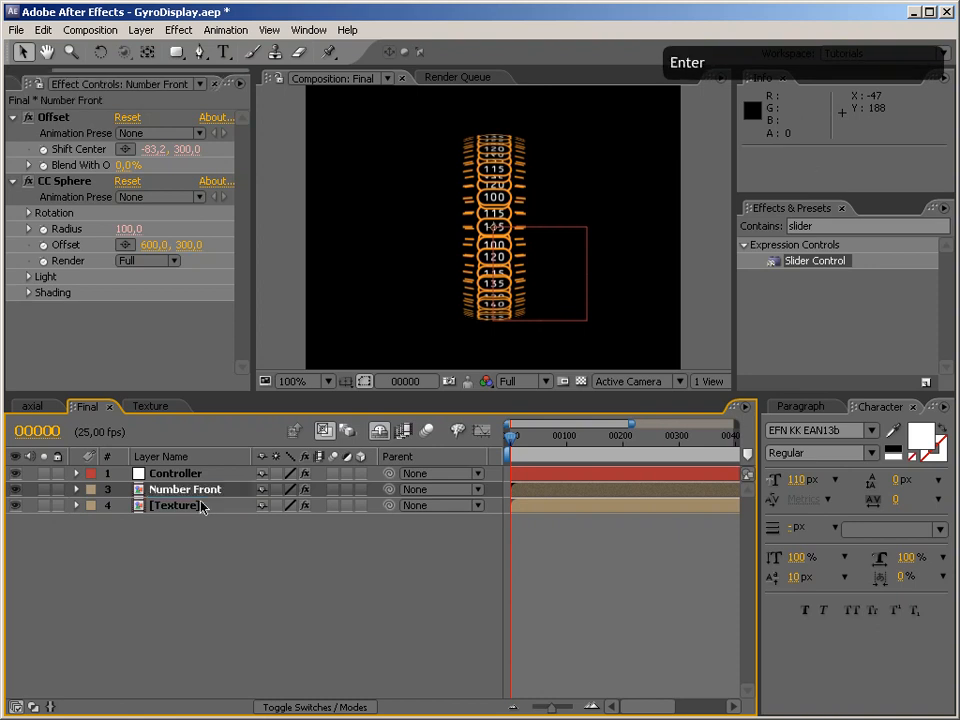
Rename the remaining Texture layer to Number Back.
click(200, 506)
key(Return)
text(N)
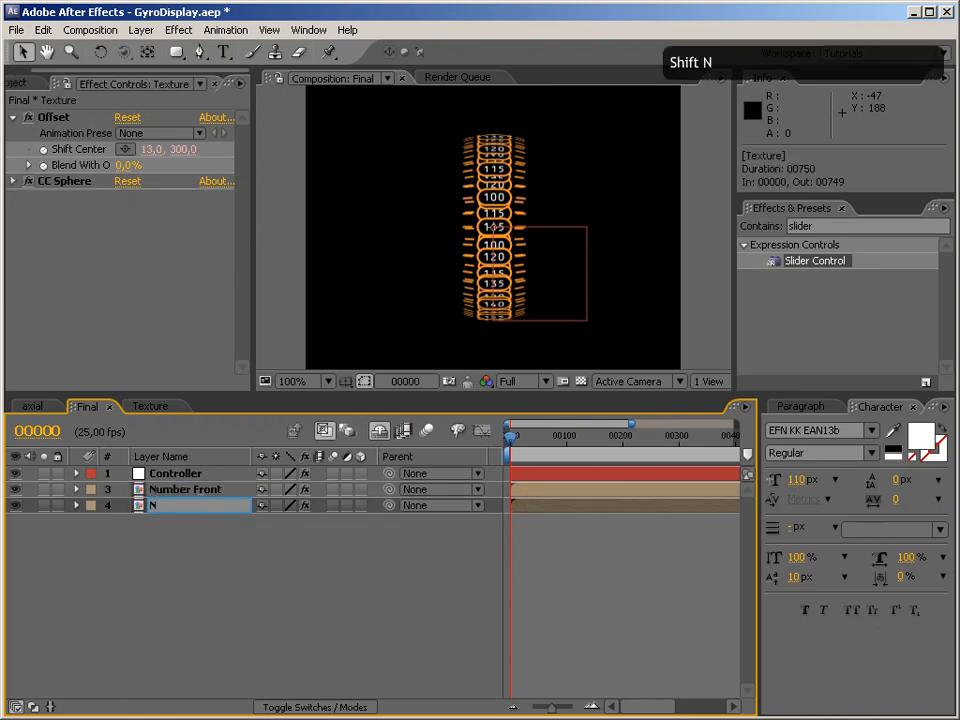
text(umber Back)
key(Return)
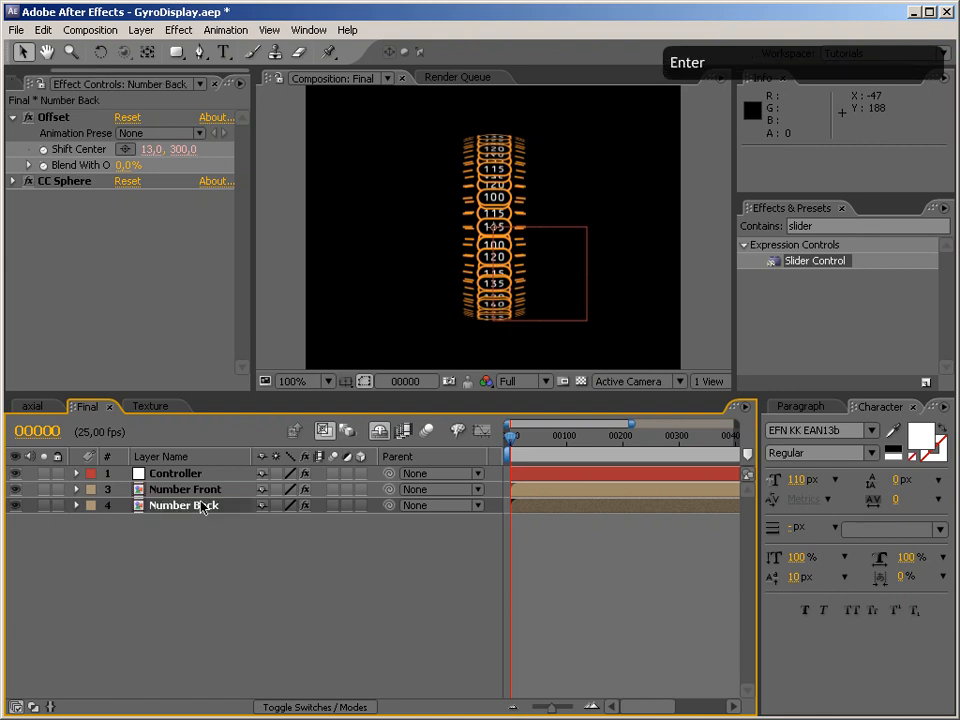
Expand Number Back's Offset and CC Sphere properties and close the Character and Paragraph panels to widen the timeline.
click(76, 505)
click(93, 521)
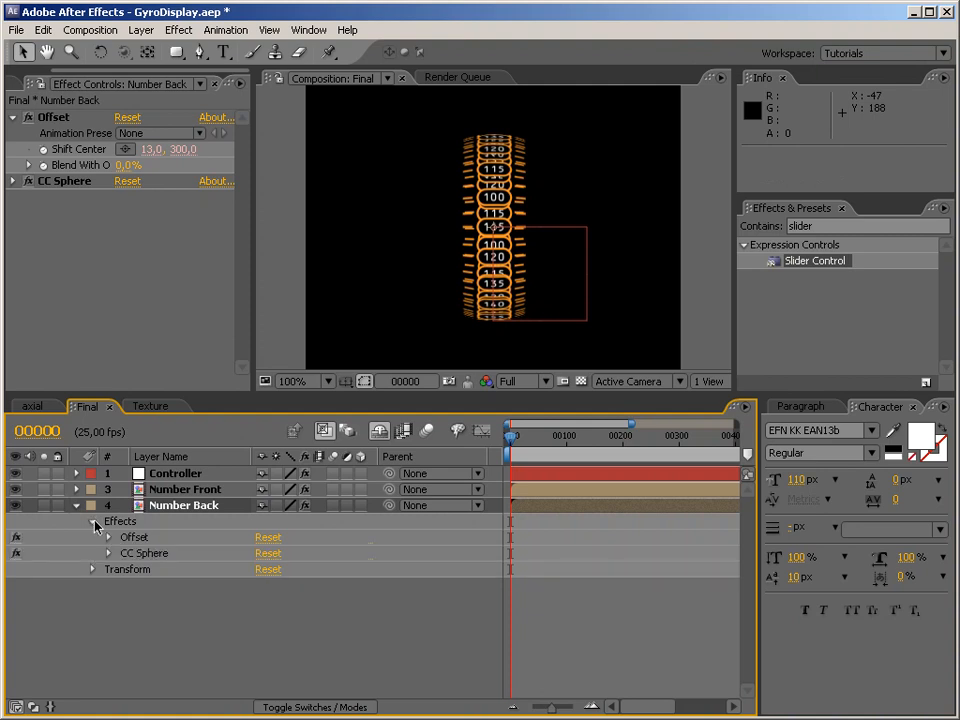
click(108, 539)
click(108, 623)
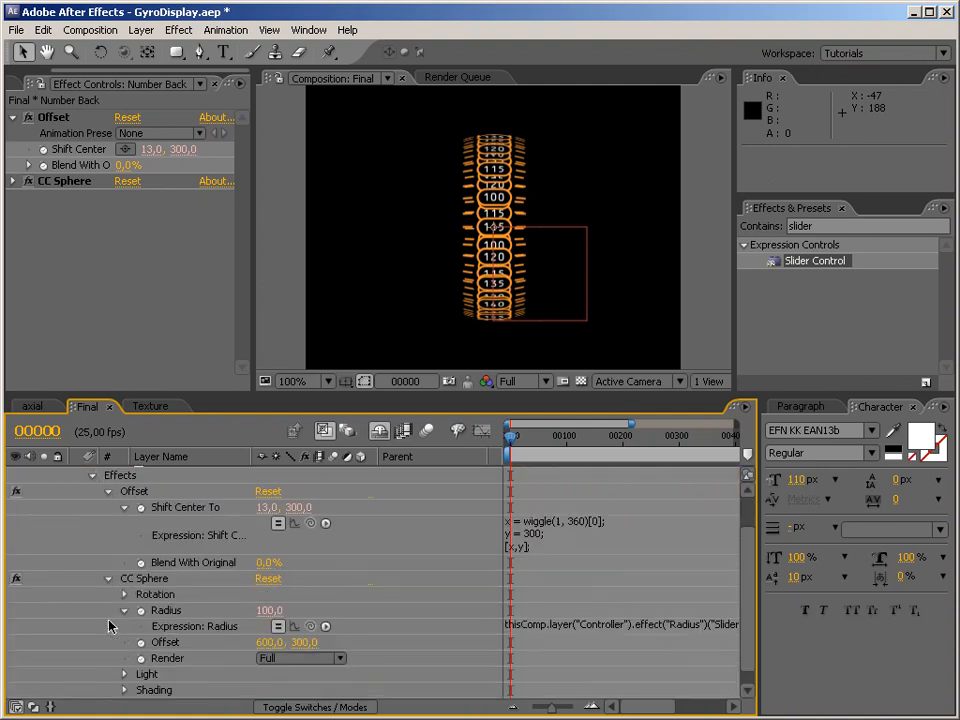
scroll(228, 527, up, 2)
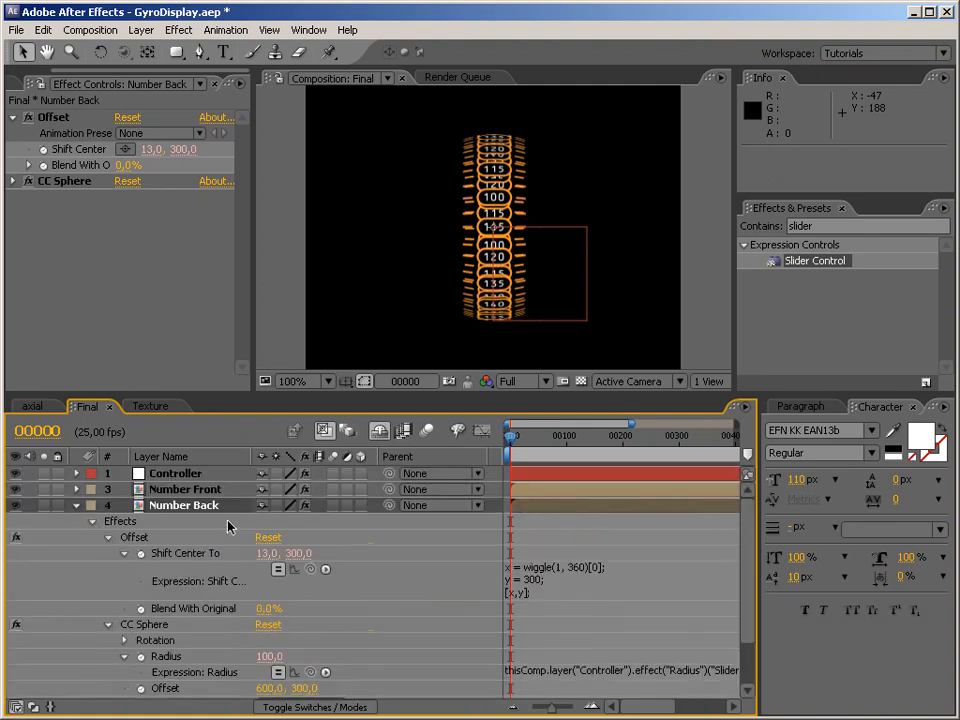
click(912, 407)
click(835, 407)
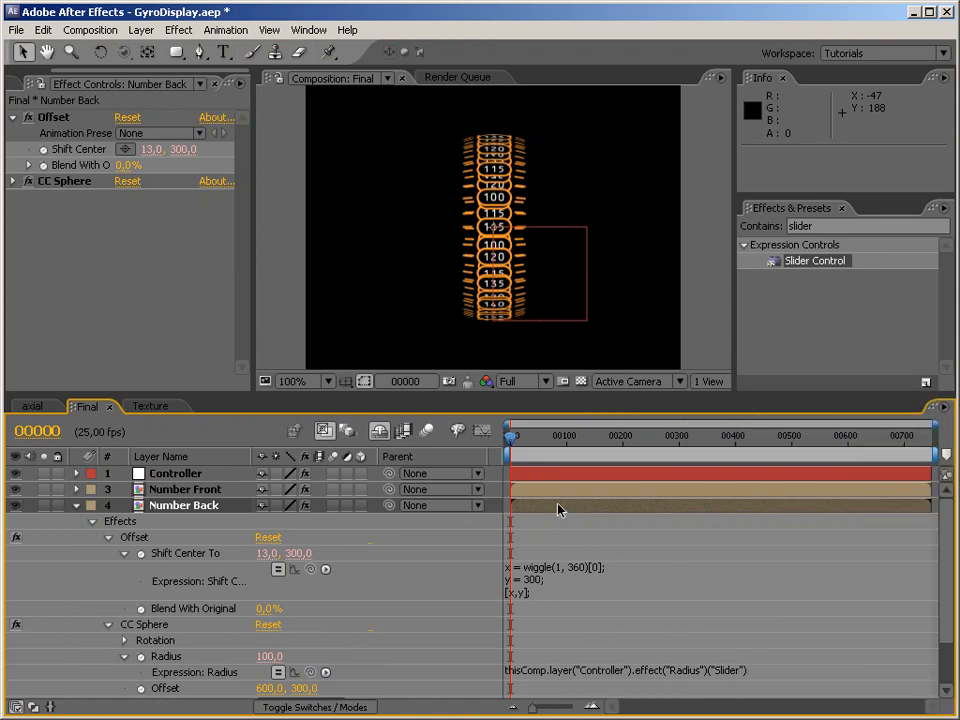
Expand Number Front's Offset and CC Sphere properties and maximize the timeline.
click(77, 490)
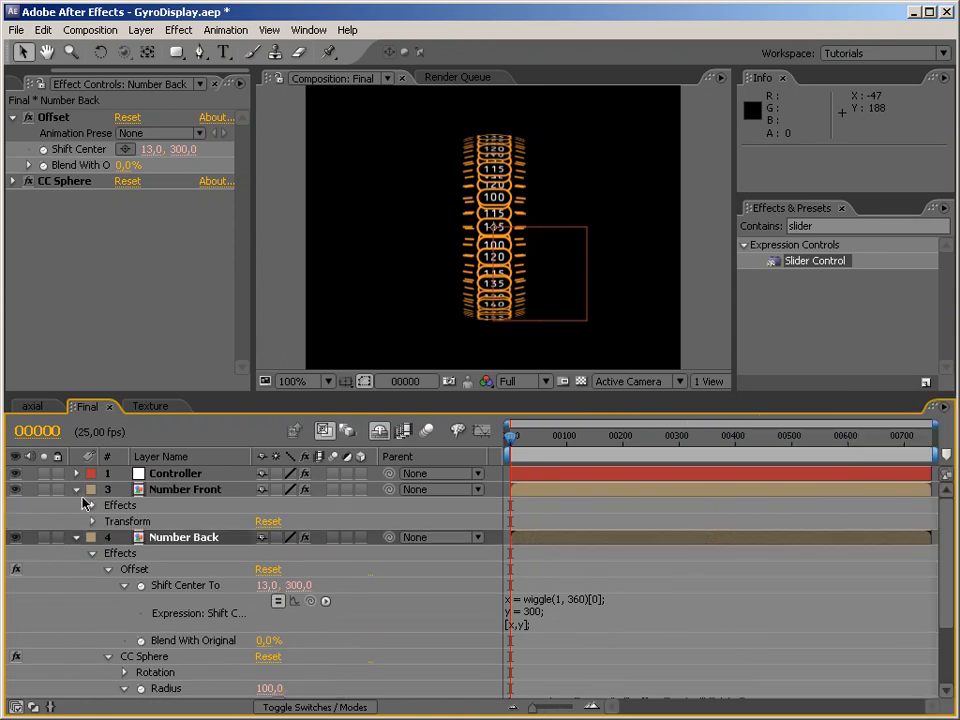
click(92, 505)
click(108, 521)
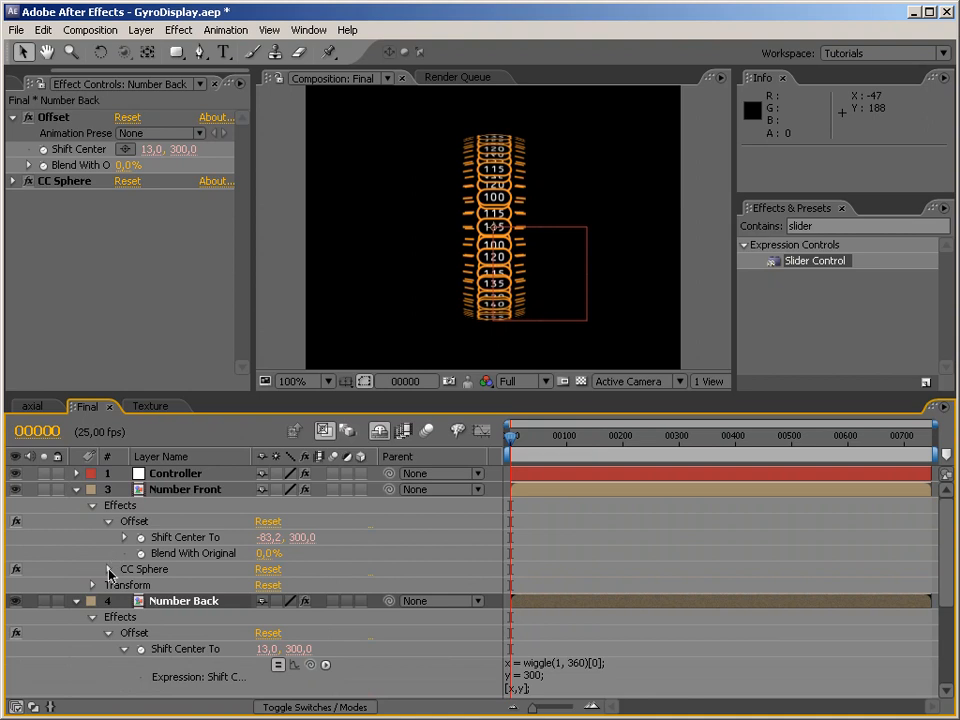
click(108, 569)
key(grave)
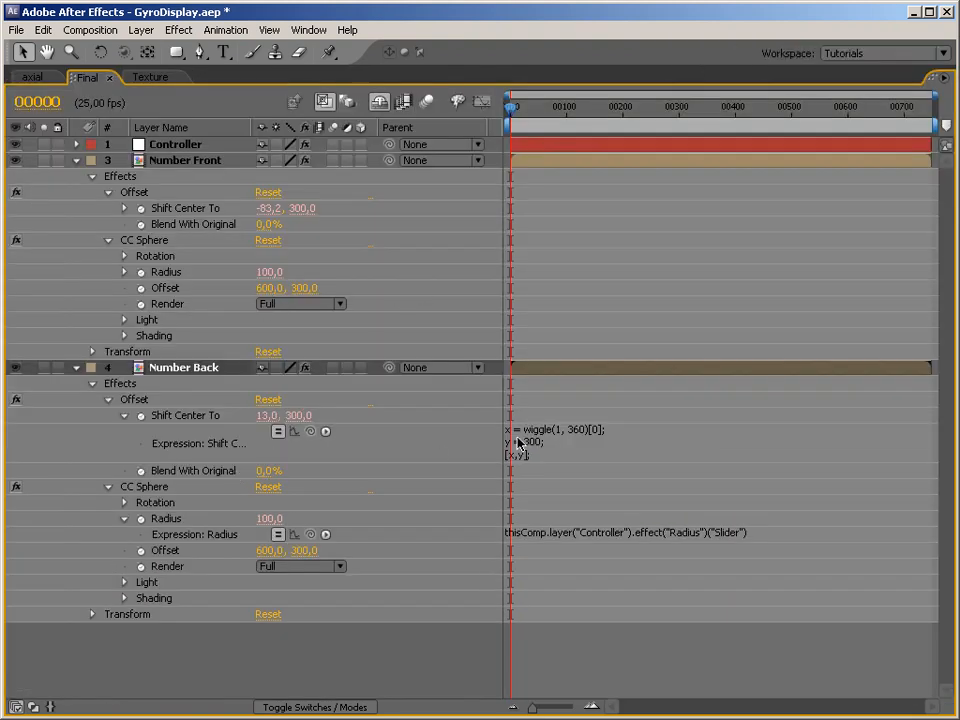
Replace Number Back's Shift Center To expression with a pick-whip link to Number Front's Shift Center To.
click(560, 445)
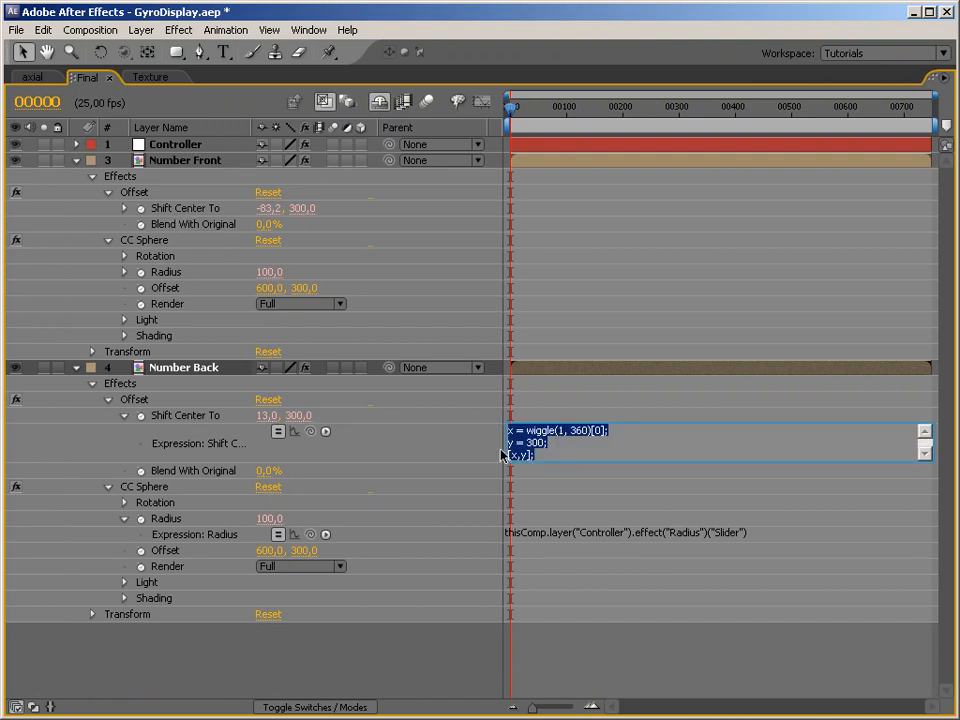
drag(310, 433, 185, 210)
key(Return)
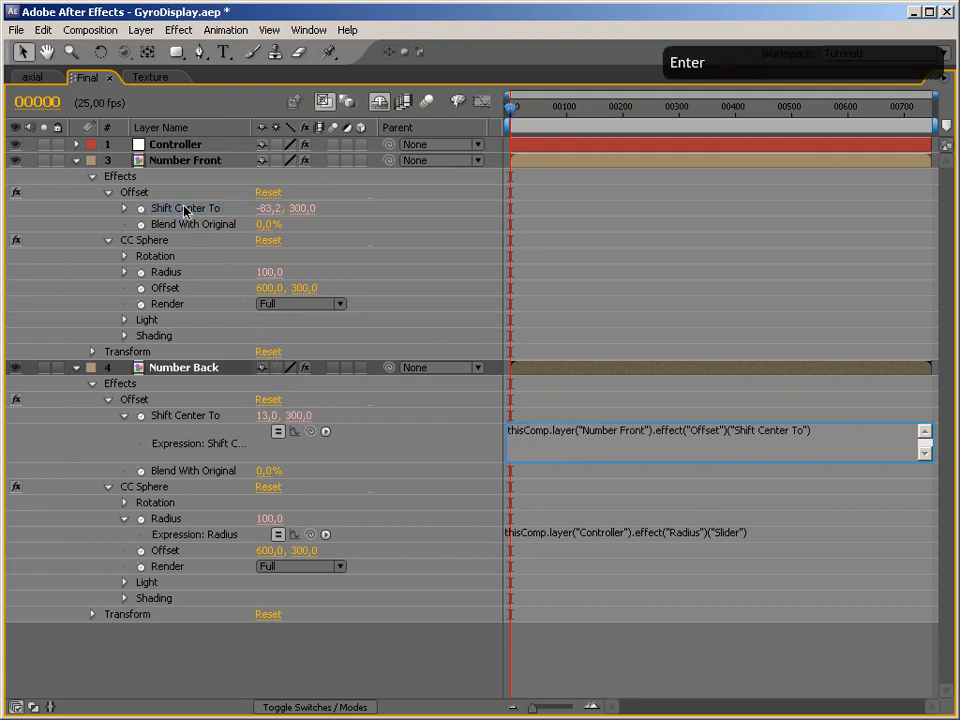
Link Rotation X and Rotation Y of Number Back's CC Sphere to the matching Number Front properties with pick-whip expressions.
click(126, 503)
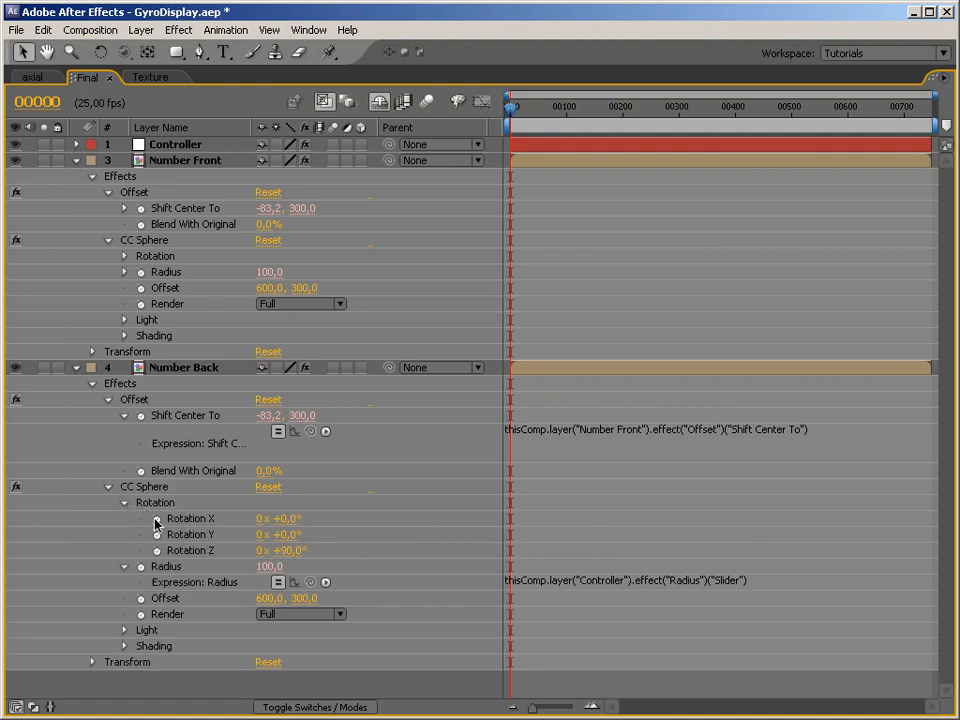
alt+click(156, 522)
mouse_move(310, 534)
mouse_down()
mouse_move(245, 455)
mouse_move(312, 535)
mouse_up()
click(126, 258)
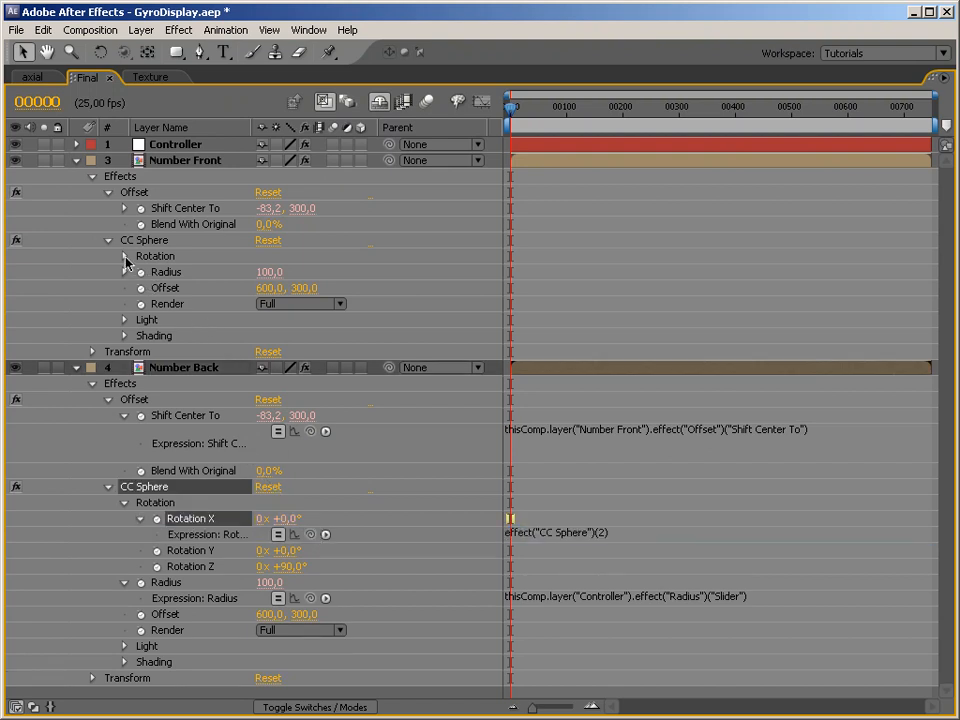
click(126, 258)
drag(310, 582, 211, 273)
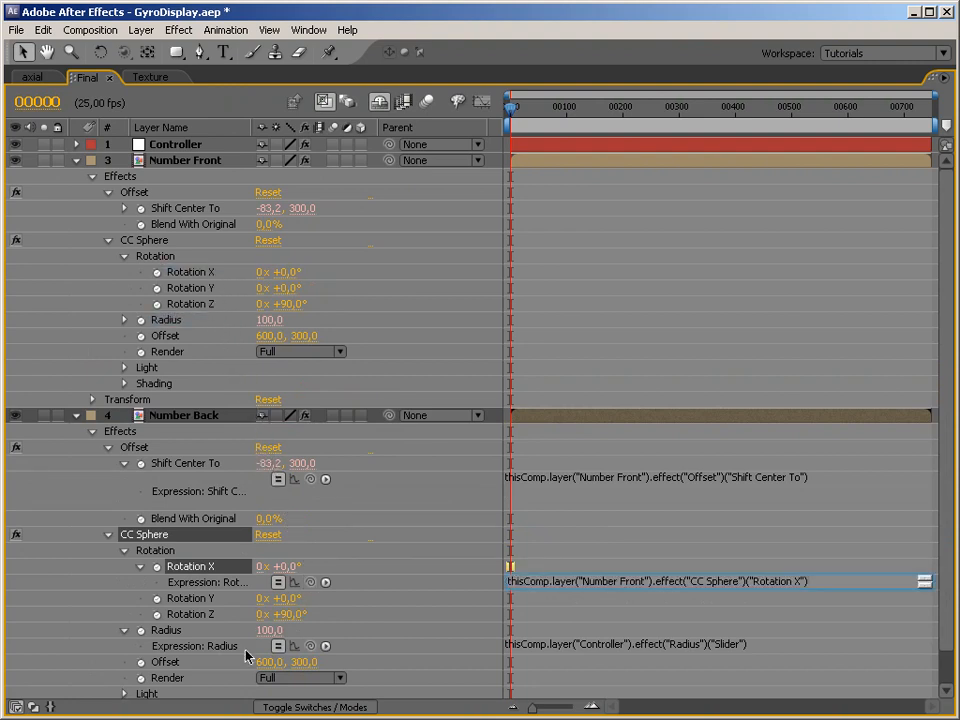
alt+click(158, 598)
drag(310, 614, 175, 296)
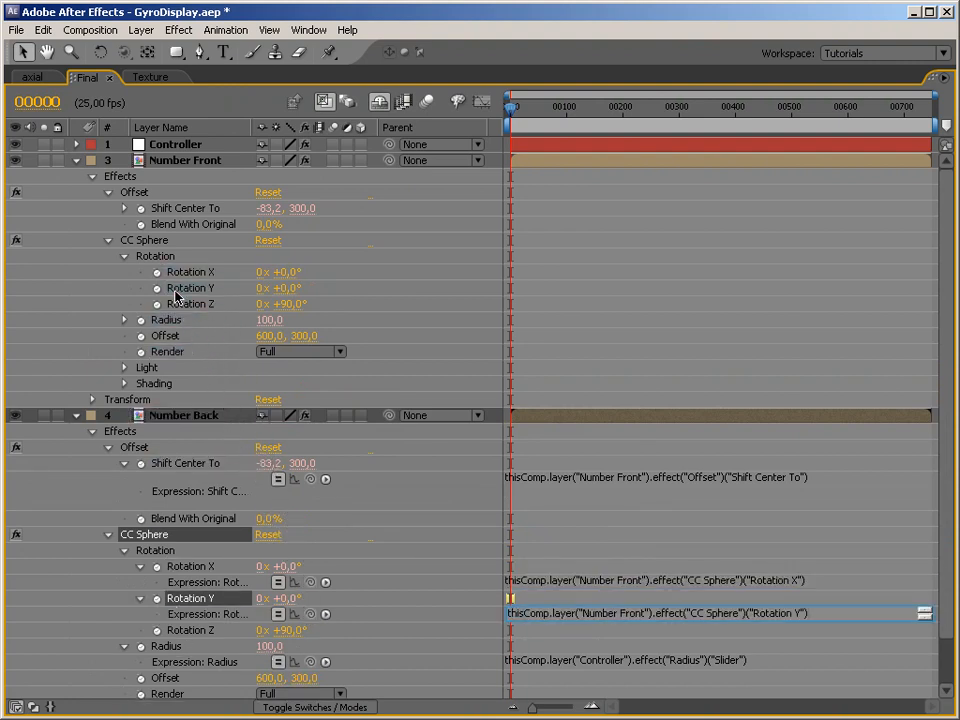
Link Rotation Z and Radius of Number Back's CC Sphere to Number Front's Rotation Z and Radius with pick-whip expressions.
alt+click(157, 631)
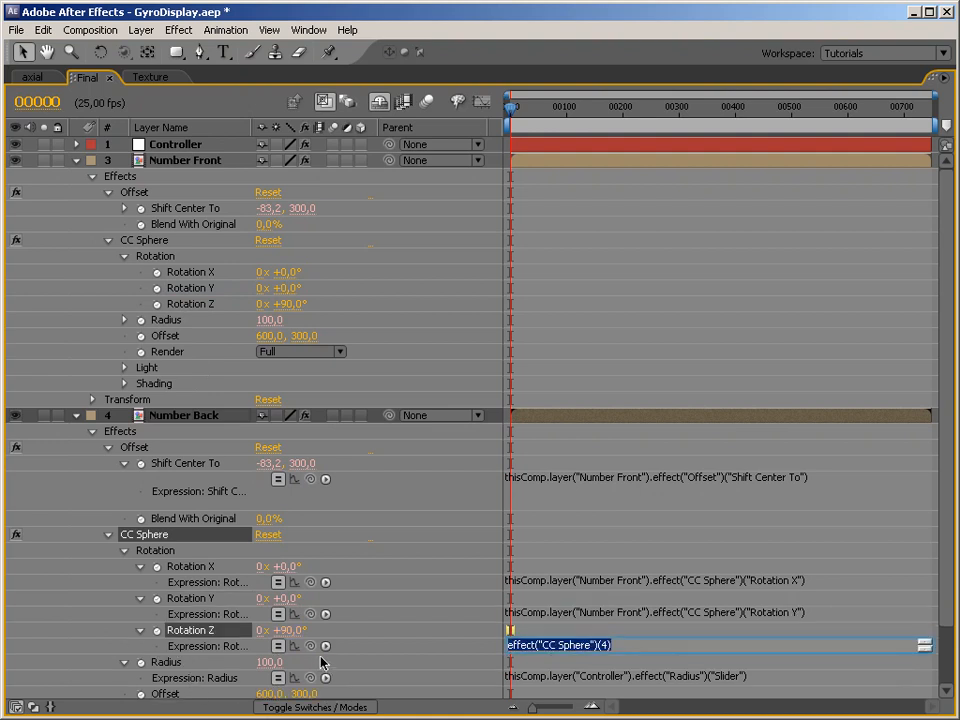
drag(310, 646, 189, 303)
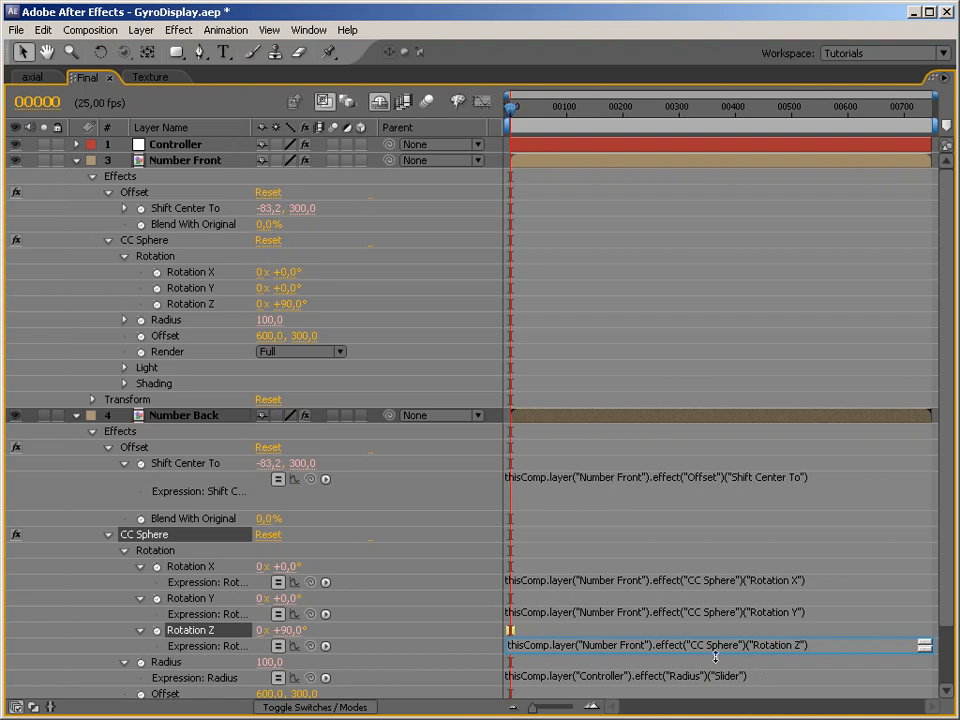
drag(310, 678, 186, 326)
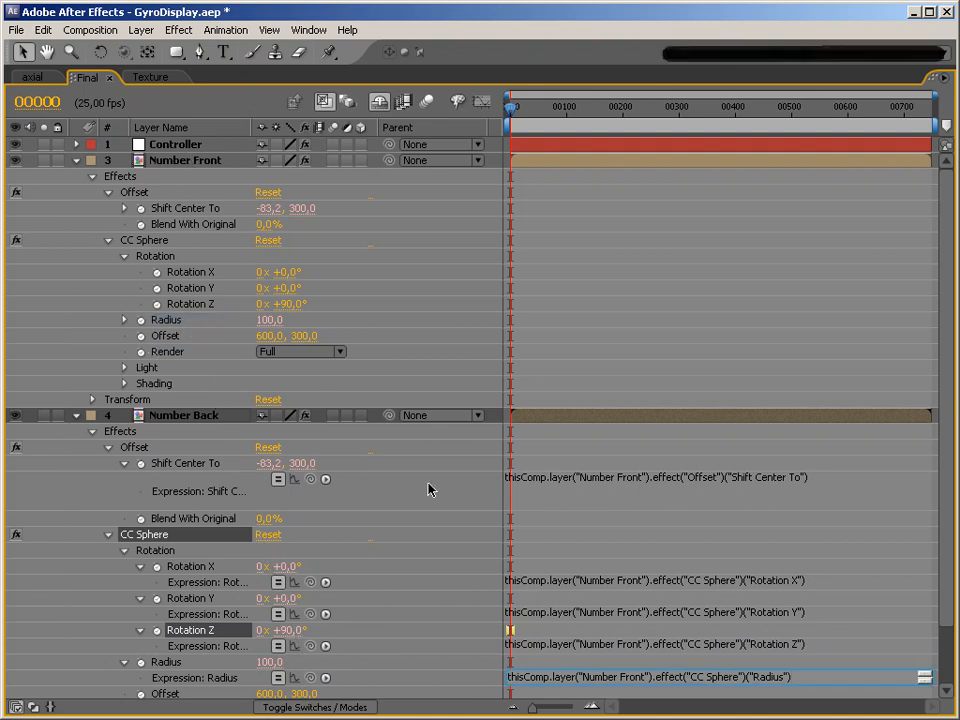
key(KP_Enter)
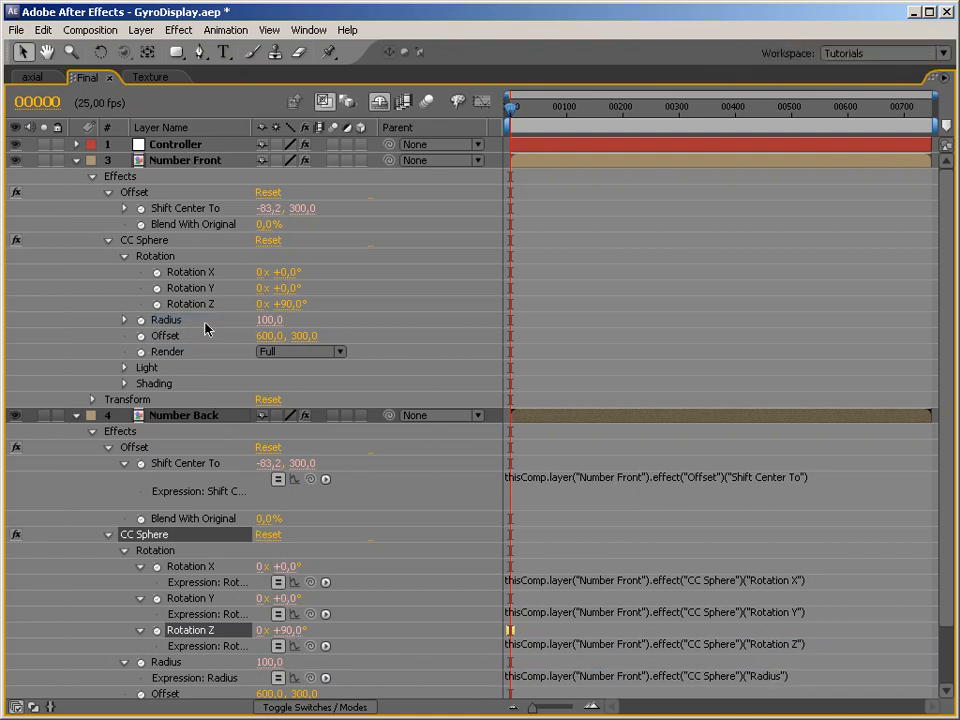
Restore the maximized timeline to its normal size and collapse the properties of Number Front and Number Back.
click(188, 326)
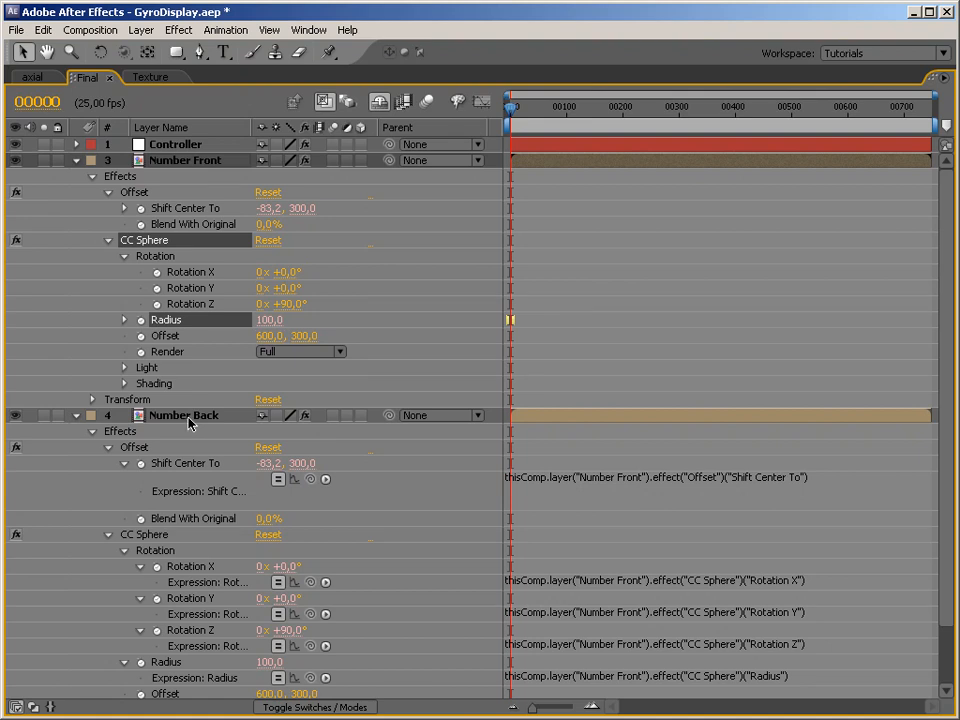
key(grave)
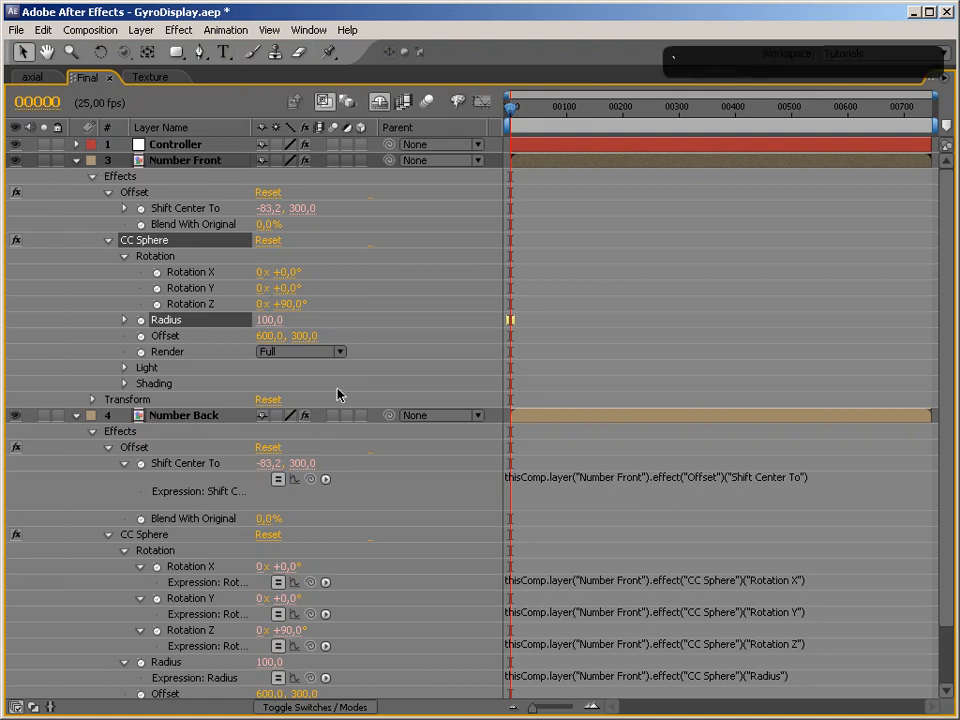
scroll(80, 492, up, 5)
click(78, 490)
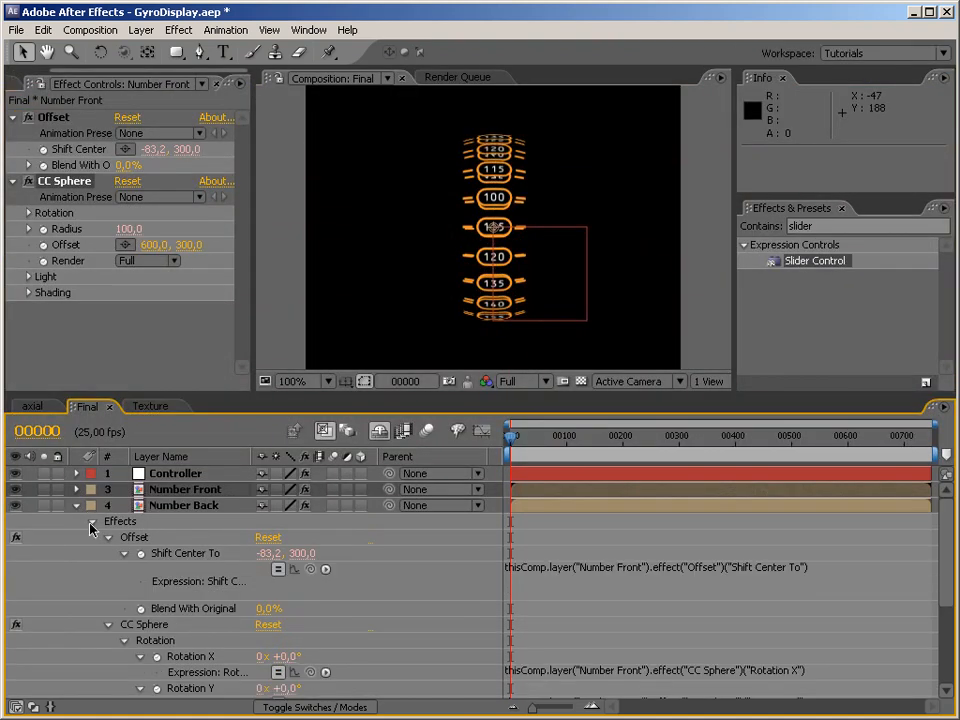
click(77, 506)
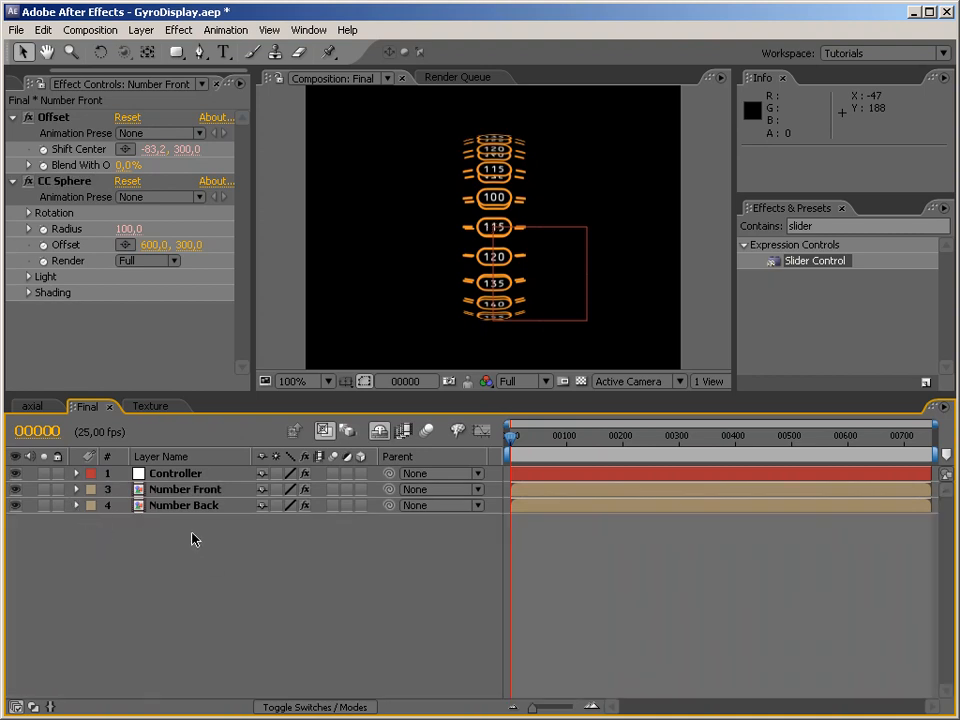
Set the CC Sphere Render option of Number Back to Inside, with its Rotation and Shading groups collapsed.
click(190, 506)
click(14, 182)
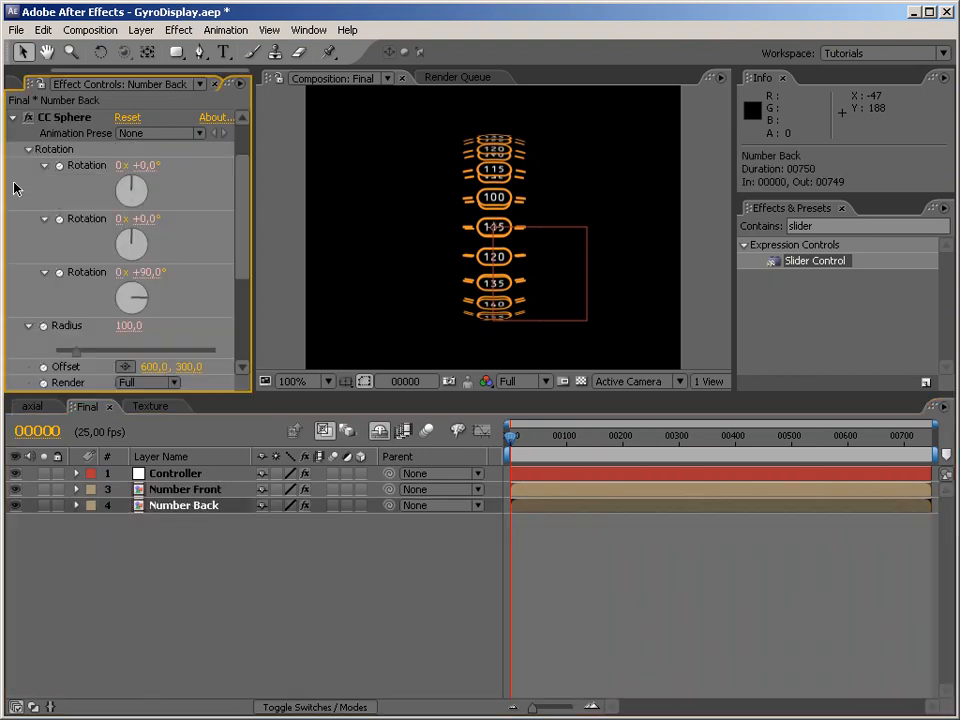
click(28, 149)
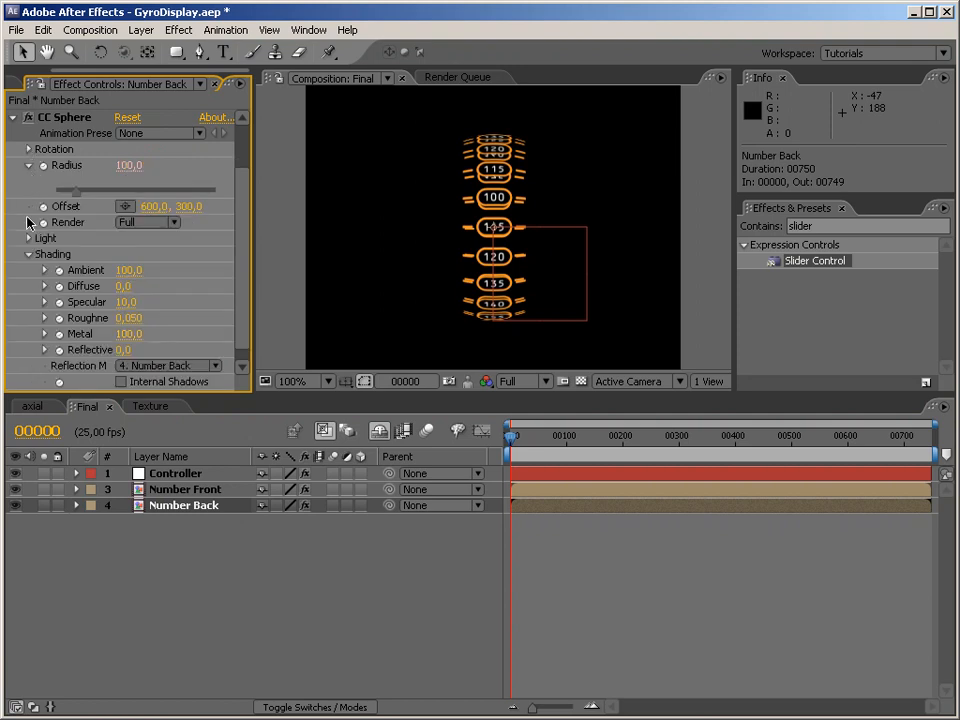
click(28, 257)
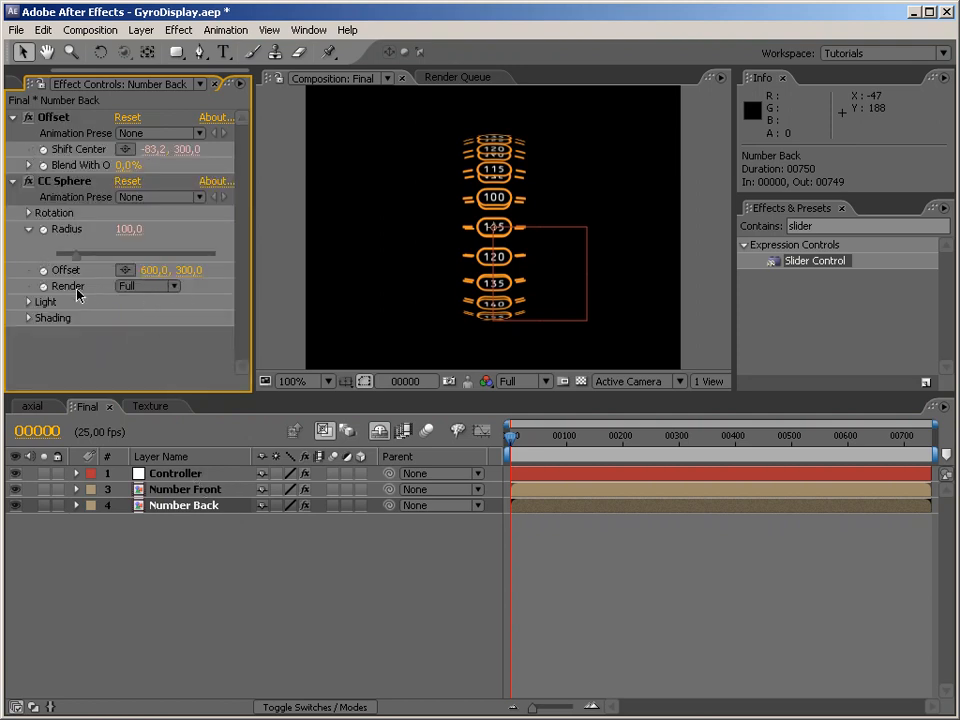
click(142, 288)
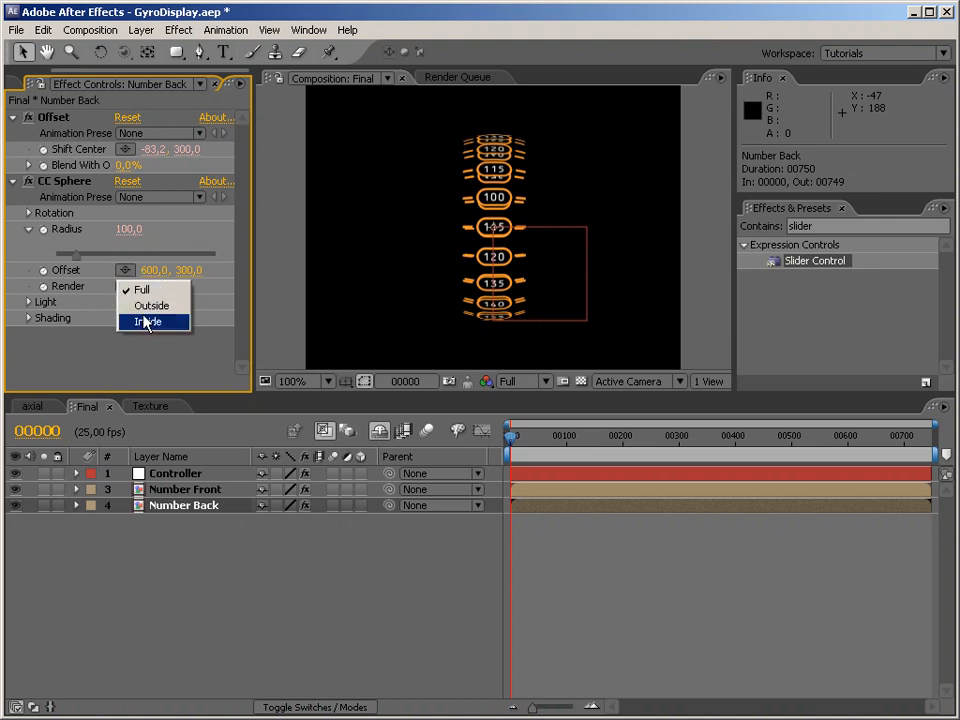
click(146, 324)
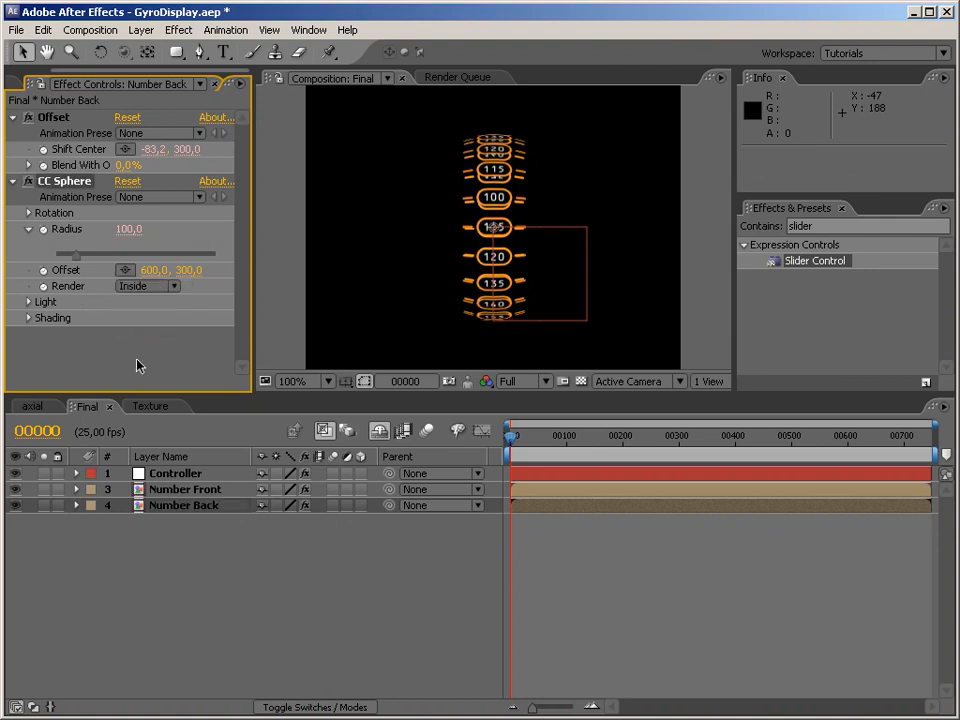
Set the CC Sphere Render option of Number Front to Outside.
click(170, 489)
click(146, 262)
click(148, 282)
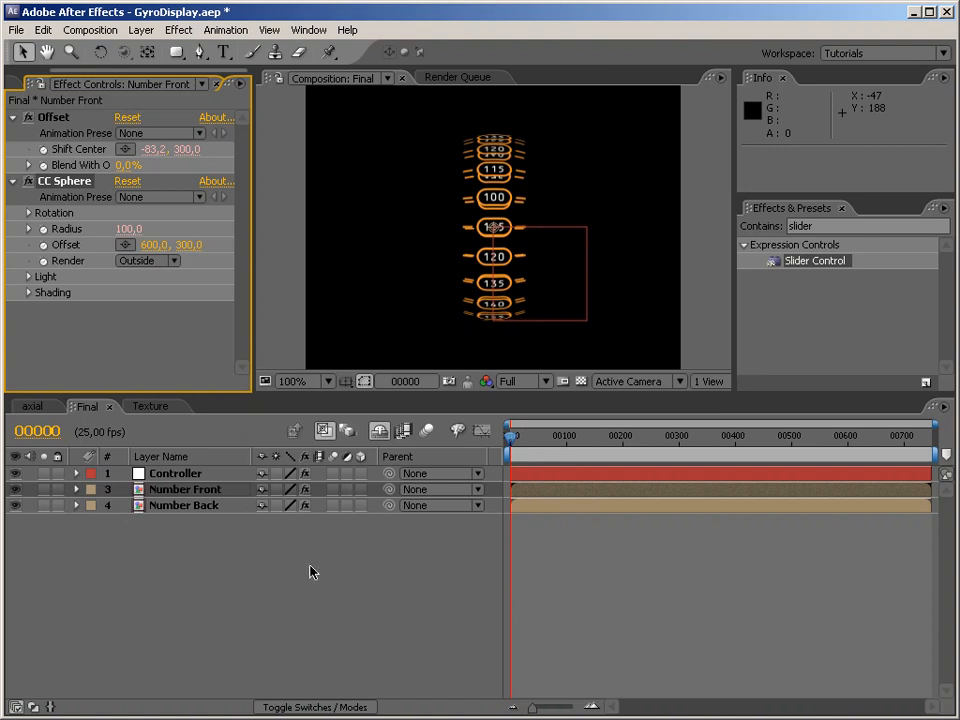
Mark Number Back as shy to hide it from the timeline, keeping Number Front selected.
click(193, 492)
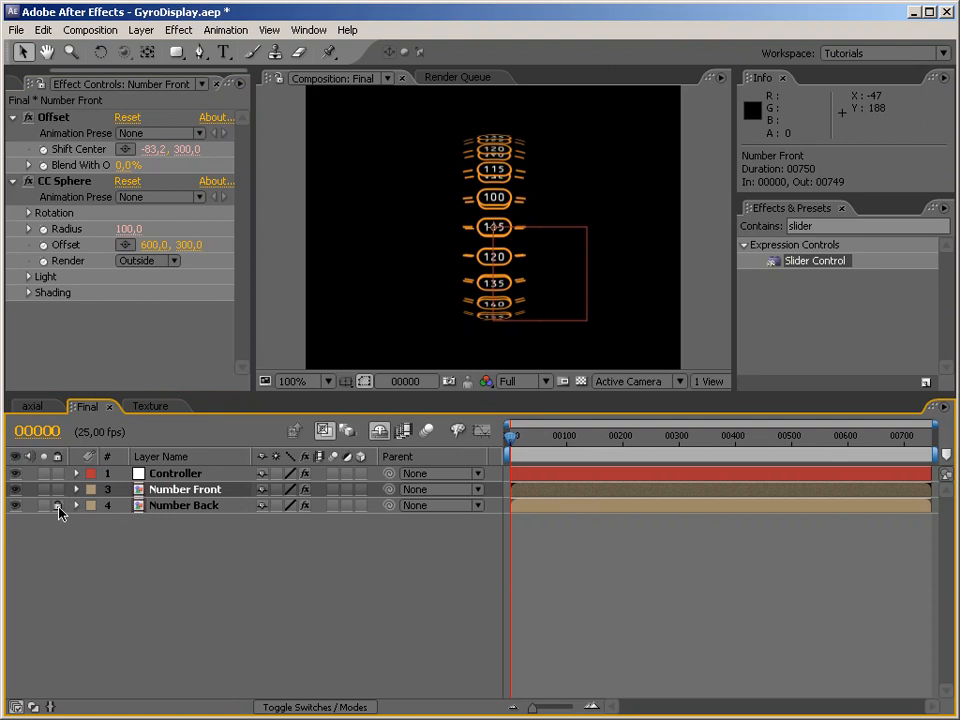
click(267, 512)
key(Delete)
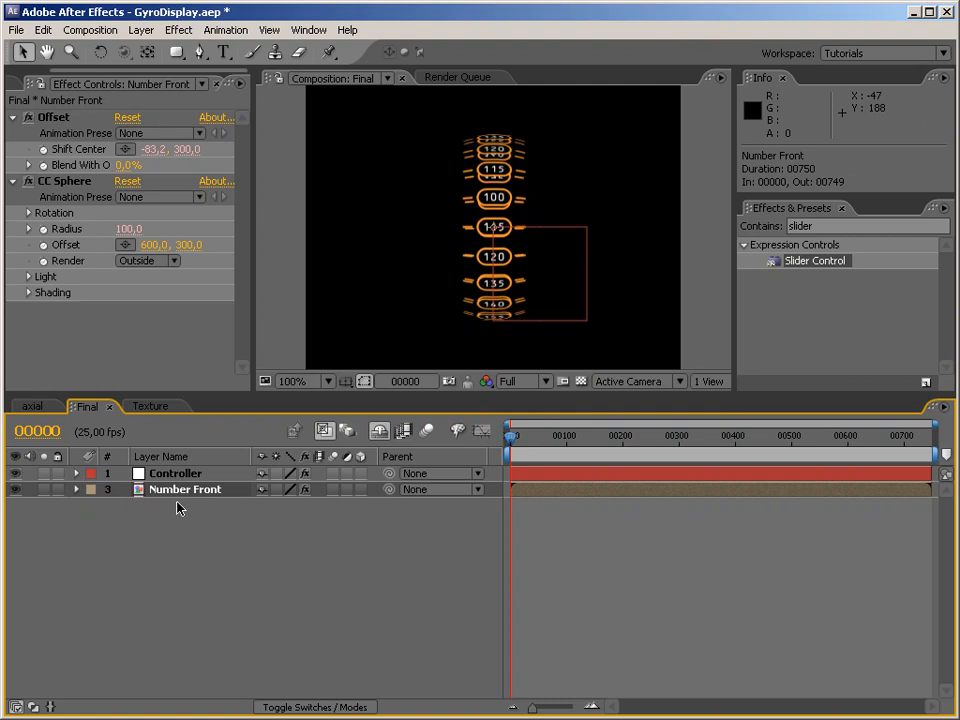
Expand Number Front's CC Sphere Rotation group and turn Rotation Y to 39°.
click(30, 213)
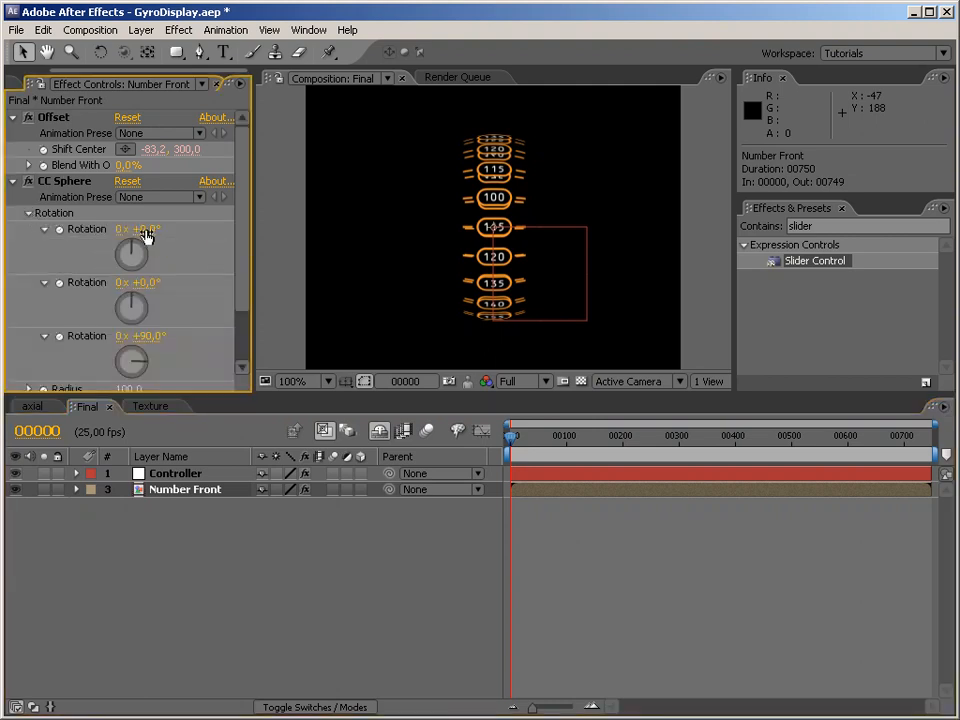
drag(148, 282, 185, 281)
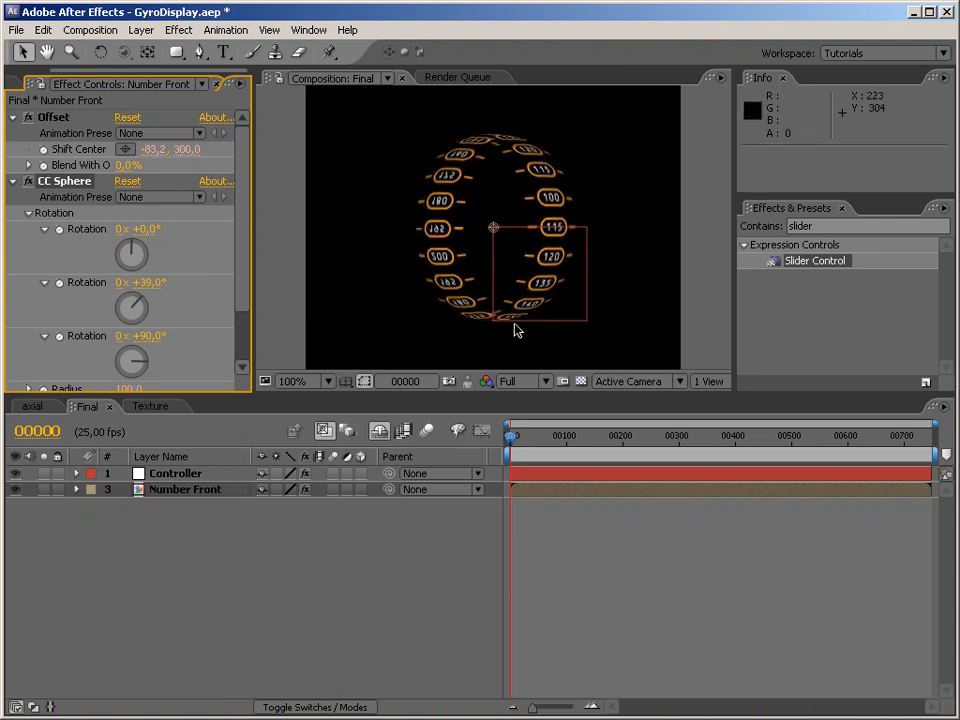
Reveal the shy layers, search the effects for "expo" and apply Exposure to Number Back.
click(379, 430)
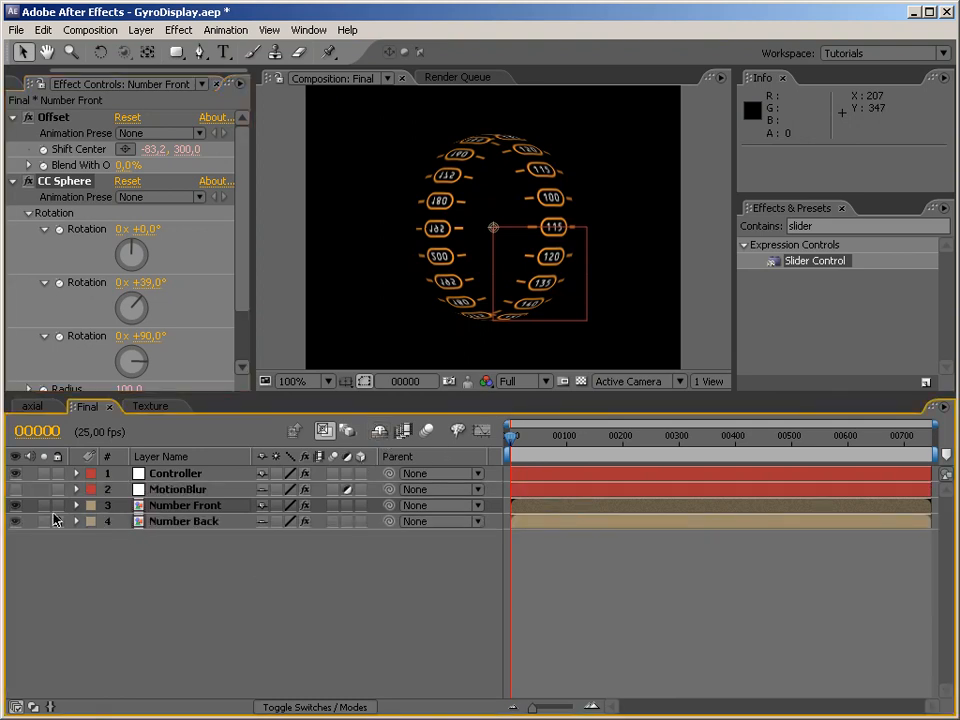
click(203, 523)
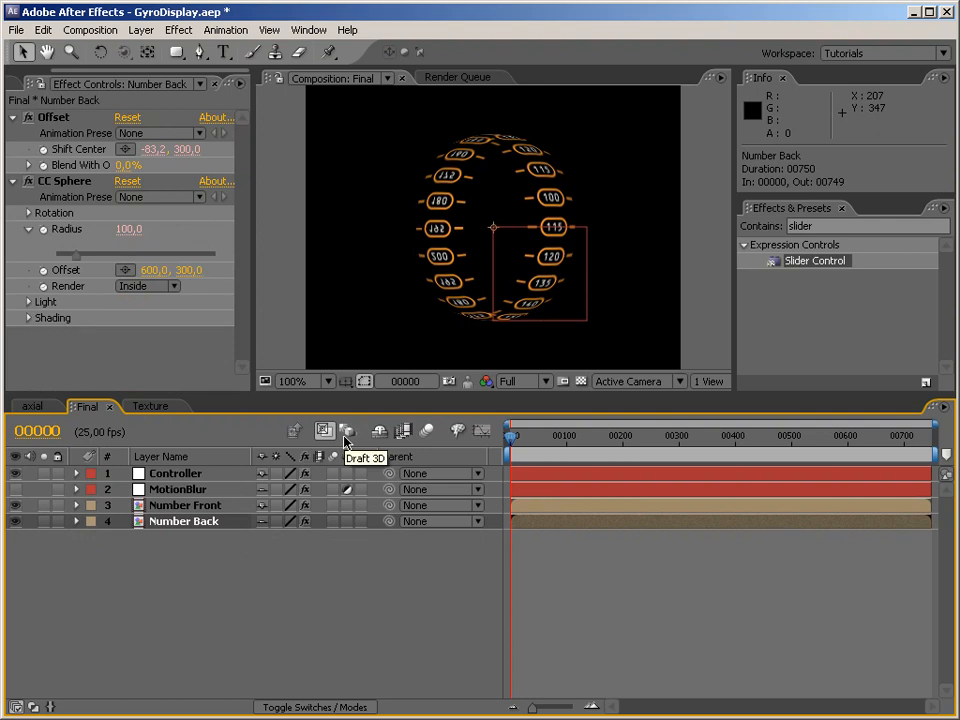
click(818, 225)
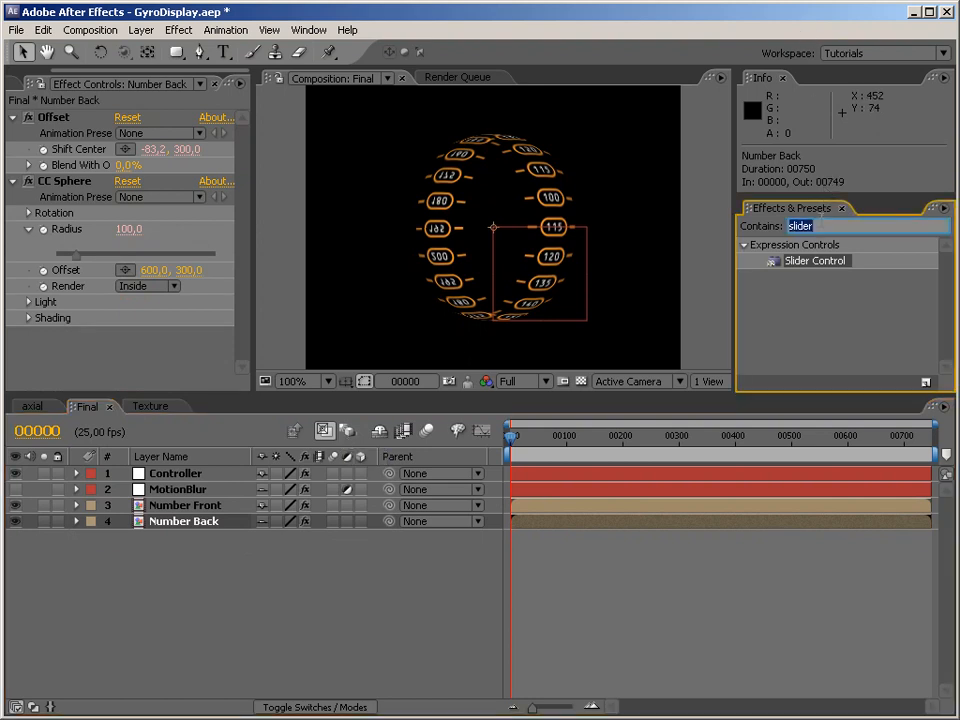
text(expo)
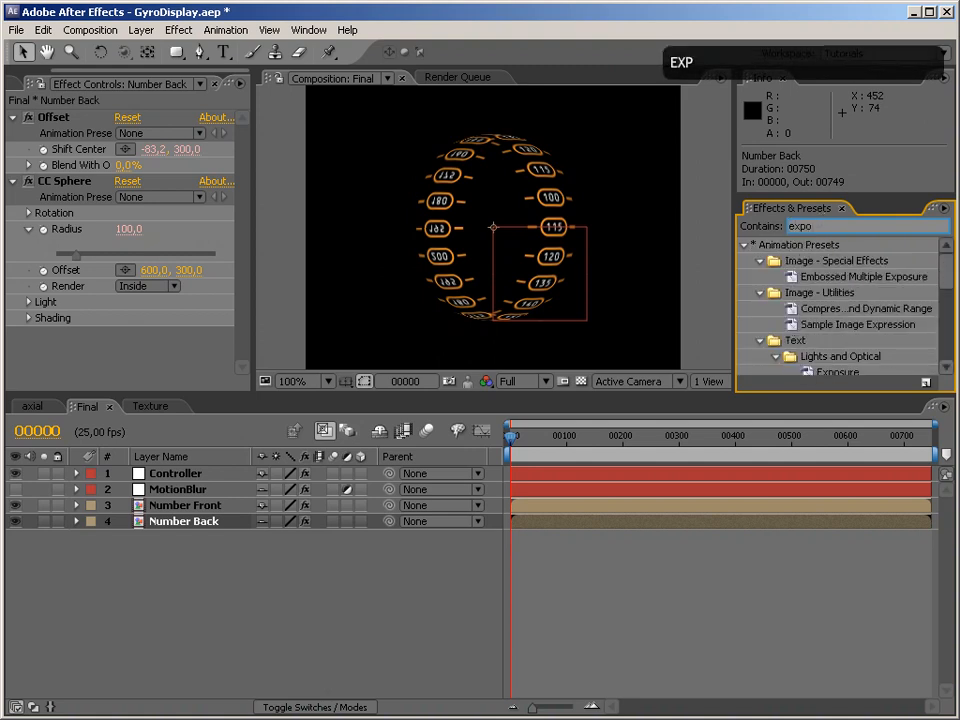
click(745, 245)
drag(806, 277, 186, 527)
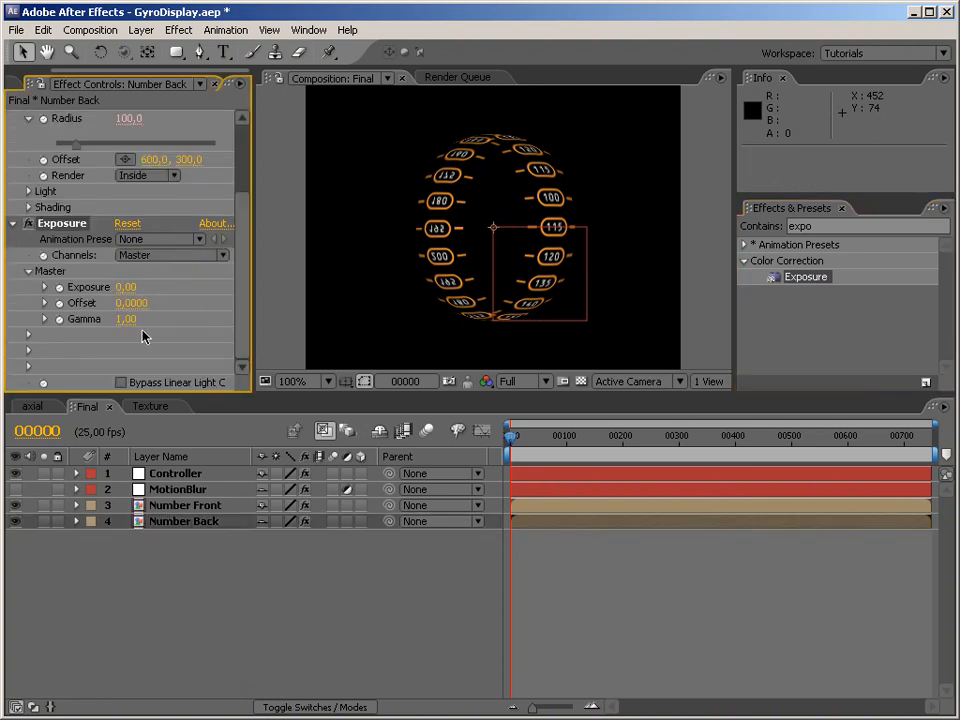
Set Number Back's master Exposure to -1 and hide the shy layers again.
click(125, 287)
text(-1)
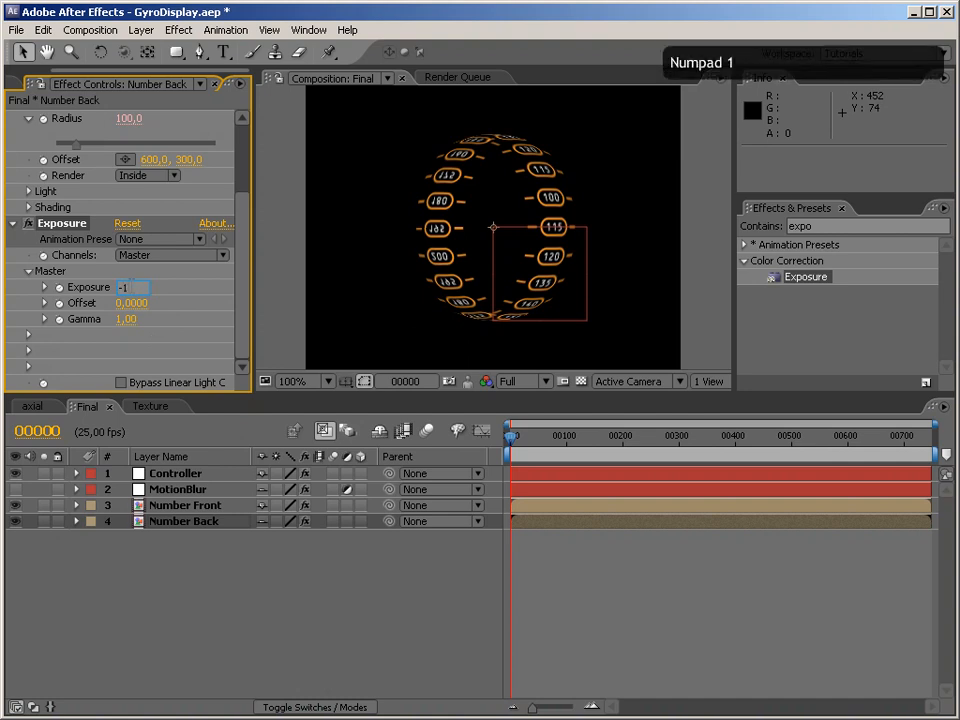
key(Return)
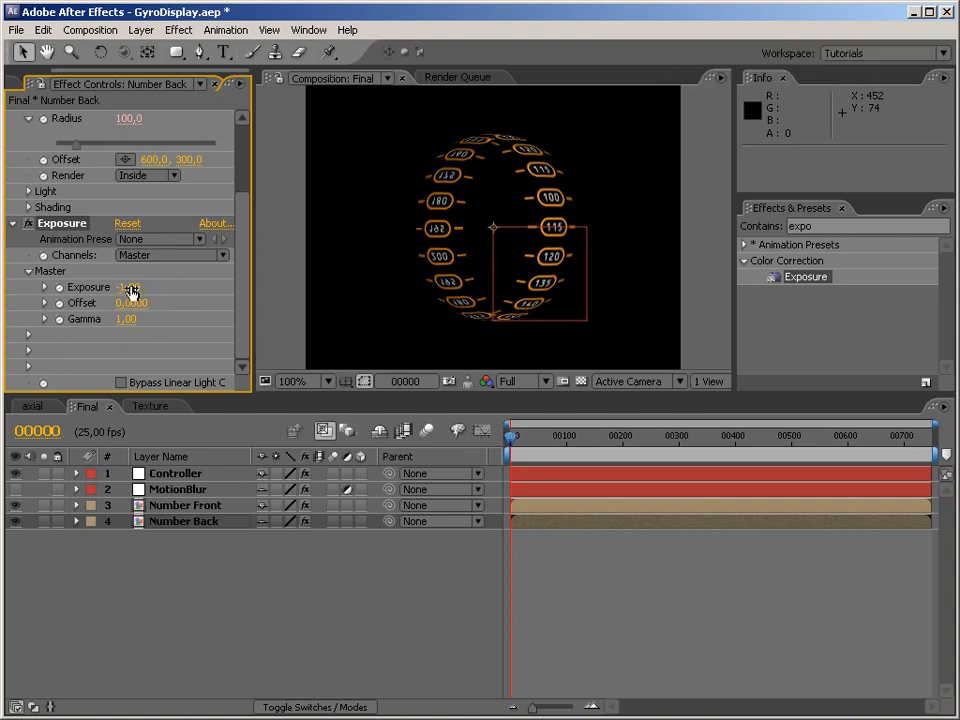
click(358, 568)
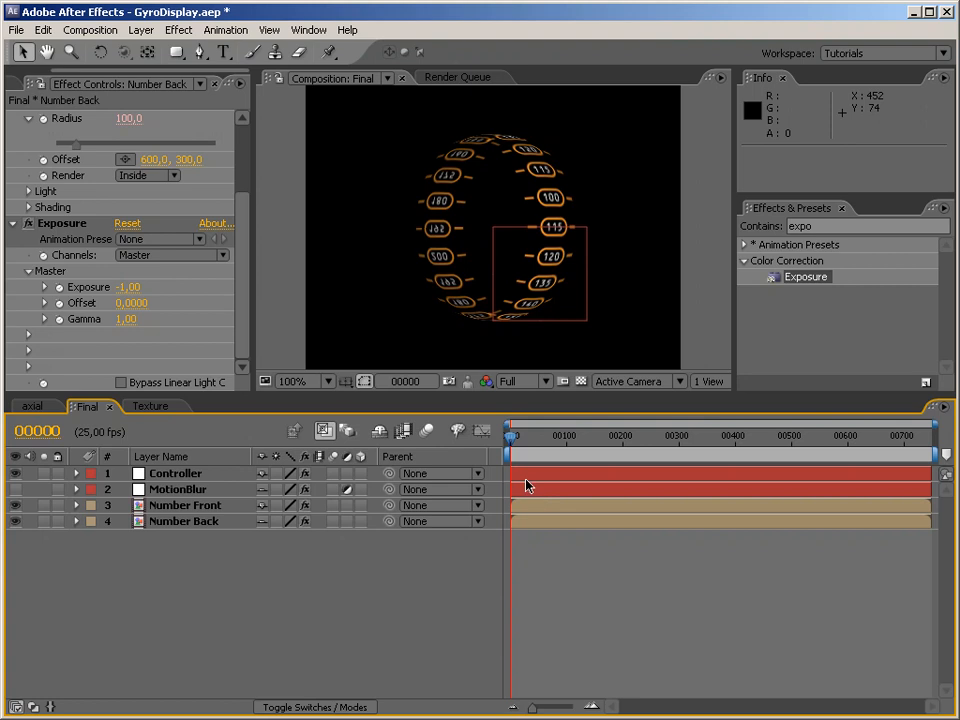
scroll(241, 262, up, 3)
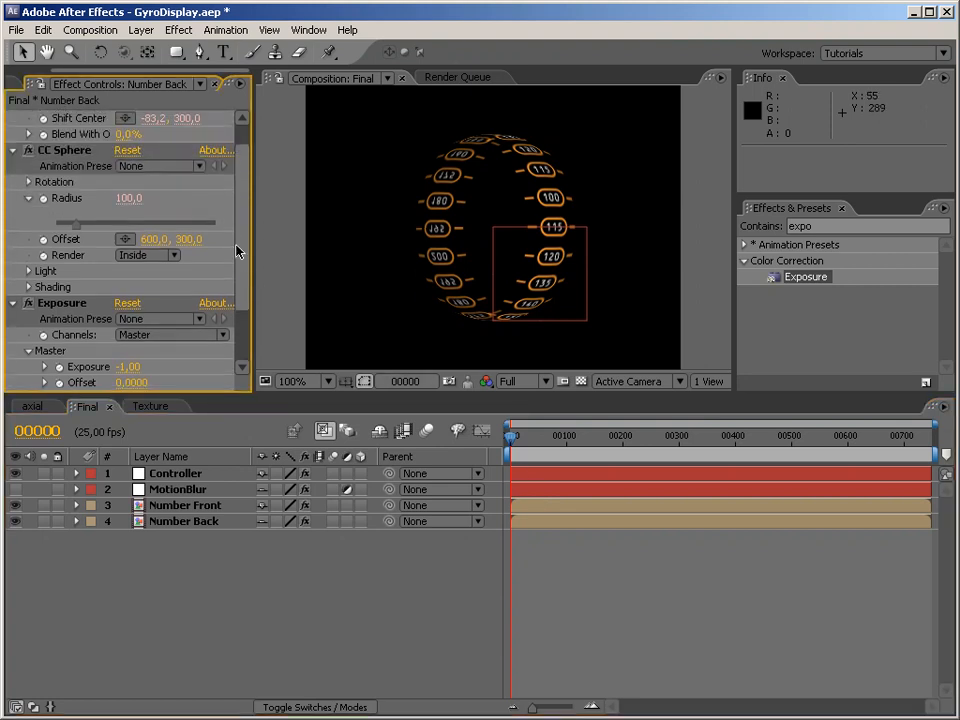
click(380, 431)
Test Number Front's CC Sphere Rotation Y at -35° and reset it to 0°.
click(214, 490)
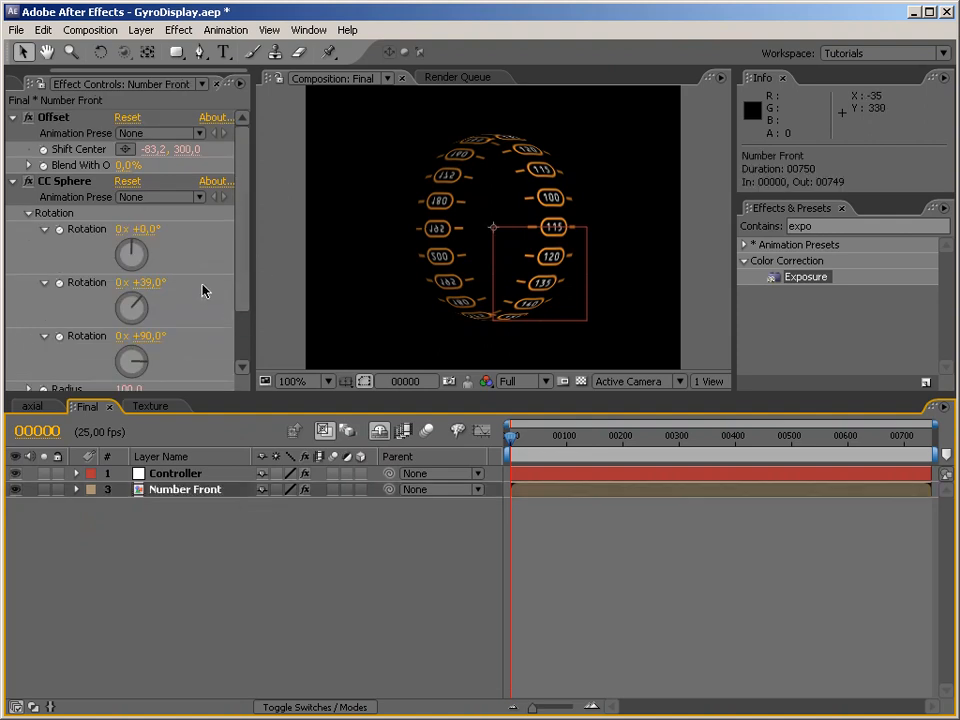
drag(152, 286, 78, 282)
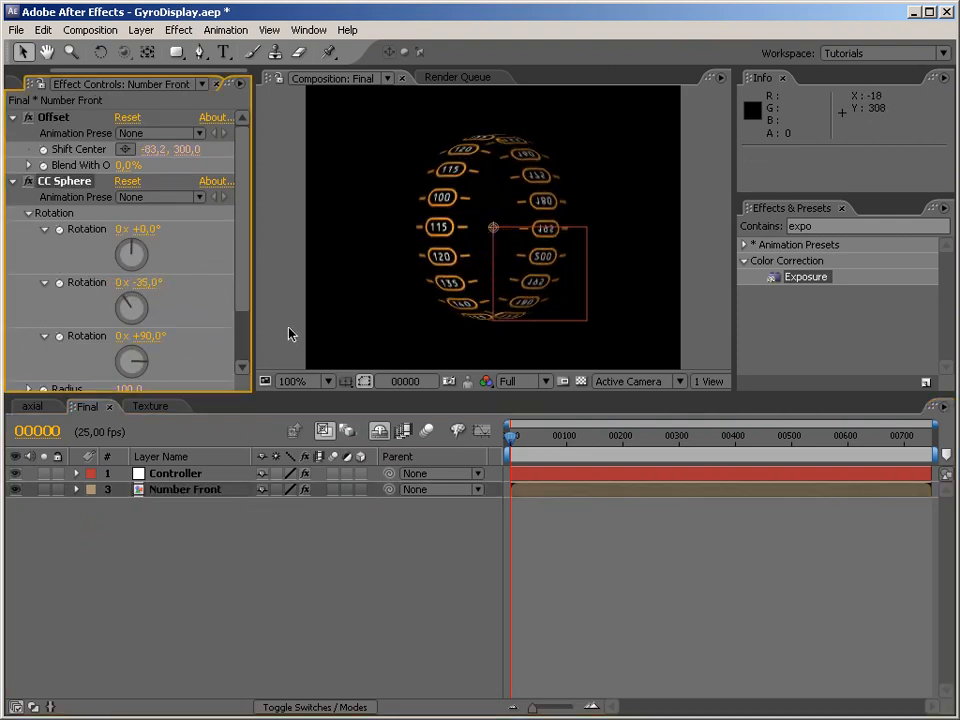
click(140, 283)
text(0)
key(Return)
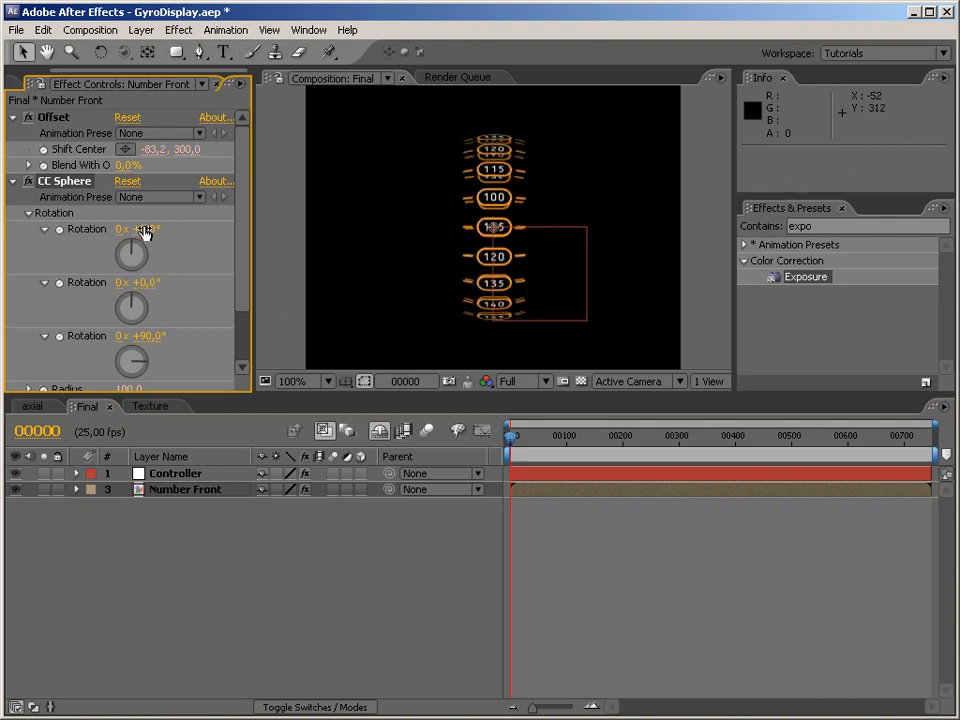
Collapse the Offset and CC Sphere effects of Number Front and deselect CC Sphere.
click(13, 117)
click(13, 133)
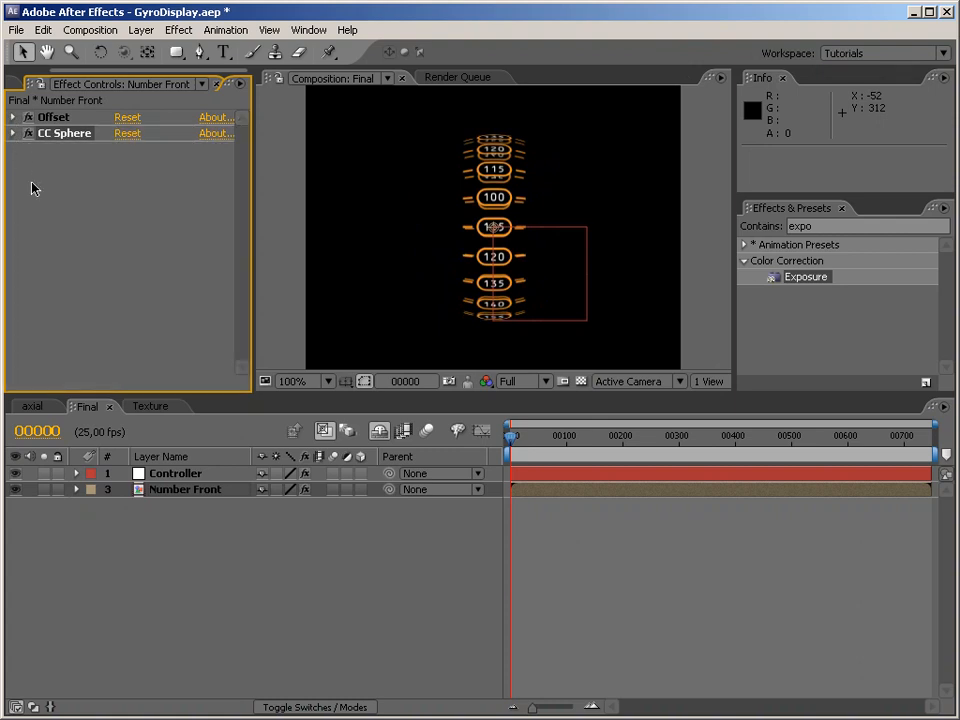
click(166, 283)
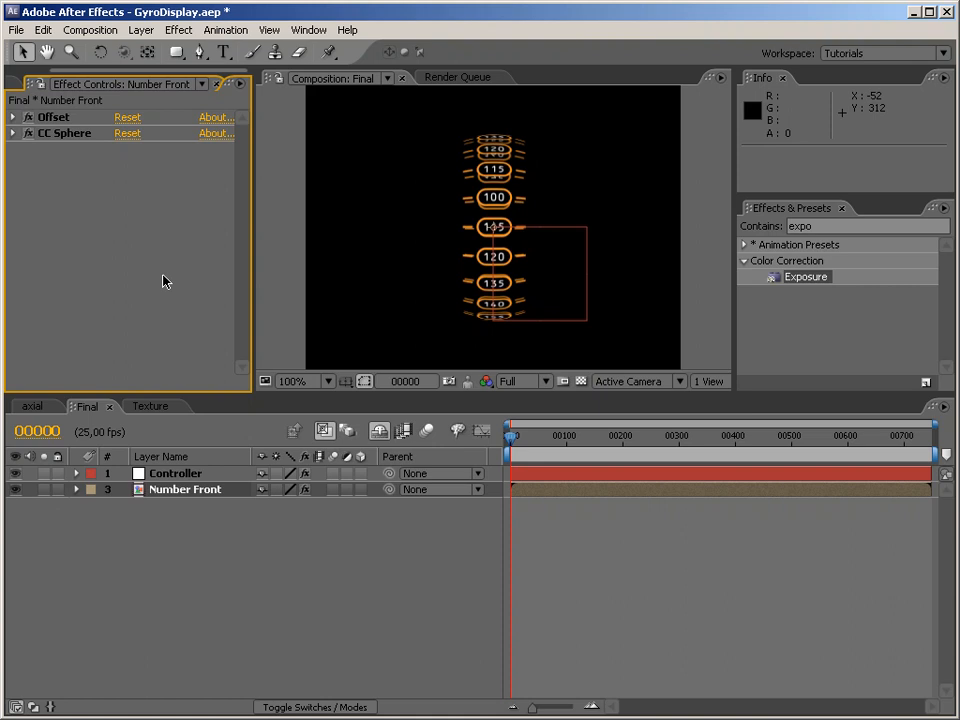
Check the reference gyro in the axial composition, return to Final and save the project.
click(32, 406)
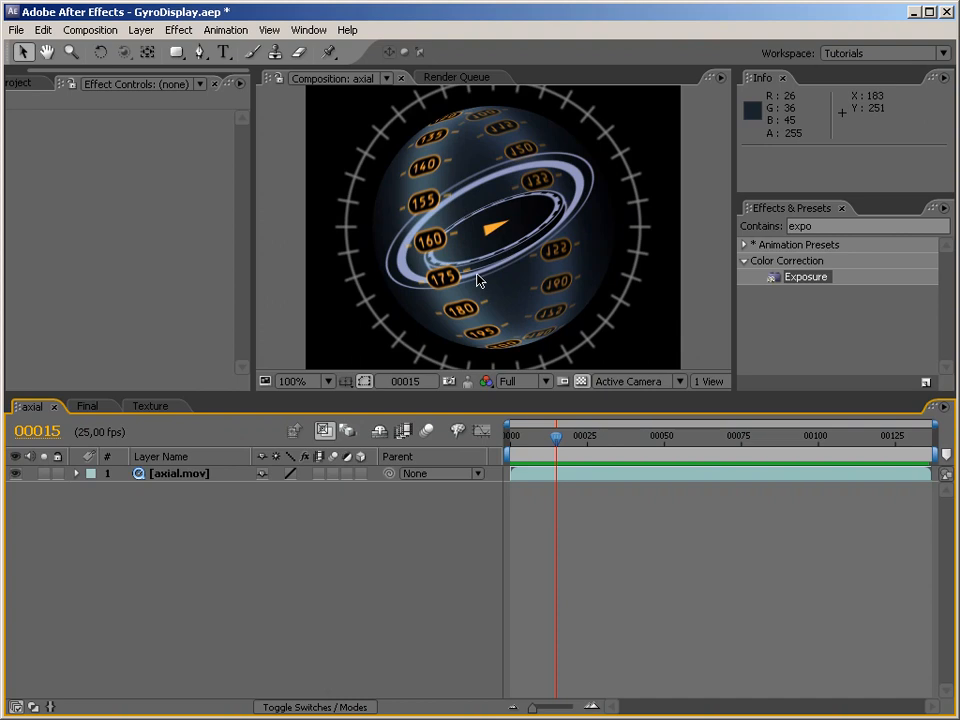
click(87, 406)
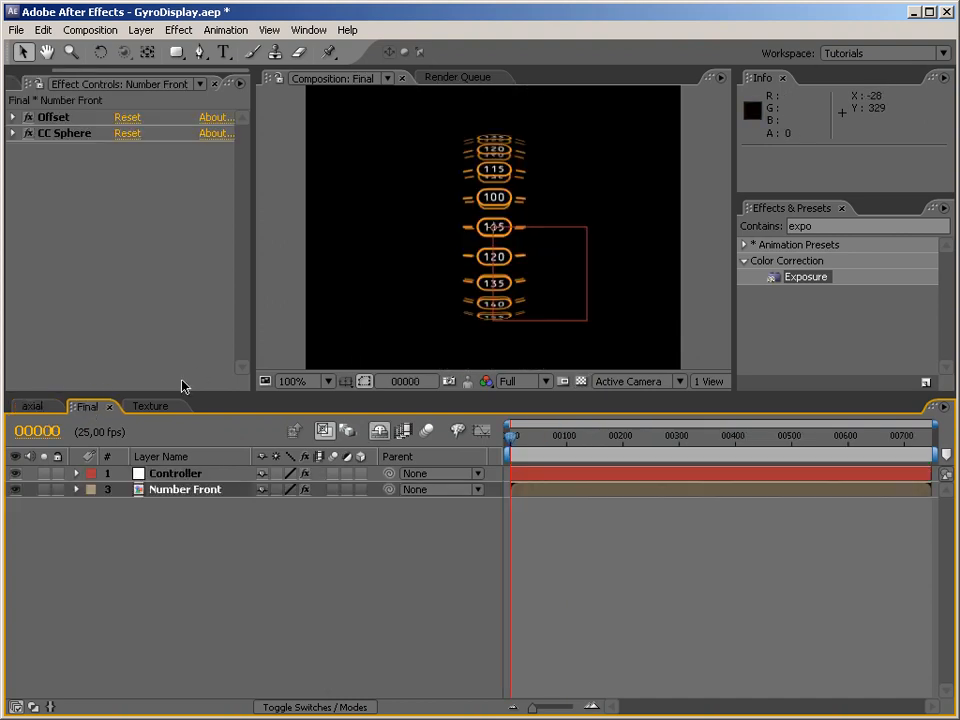
key(ctrl+s)
click(178, 385)
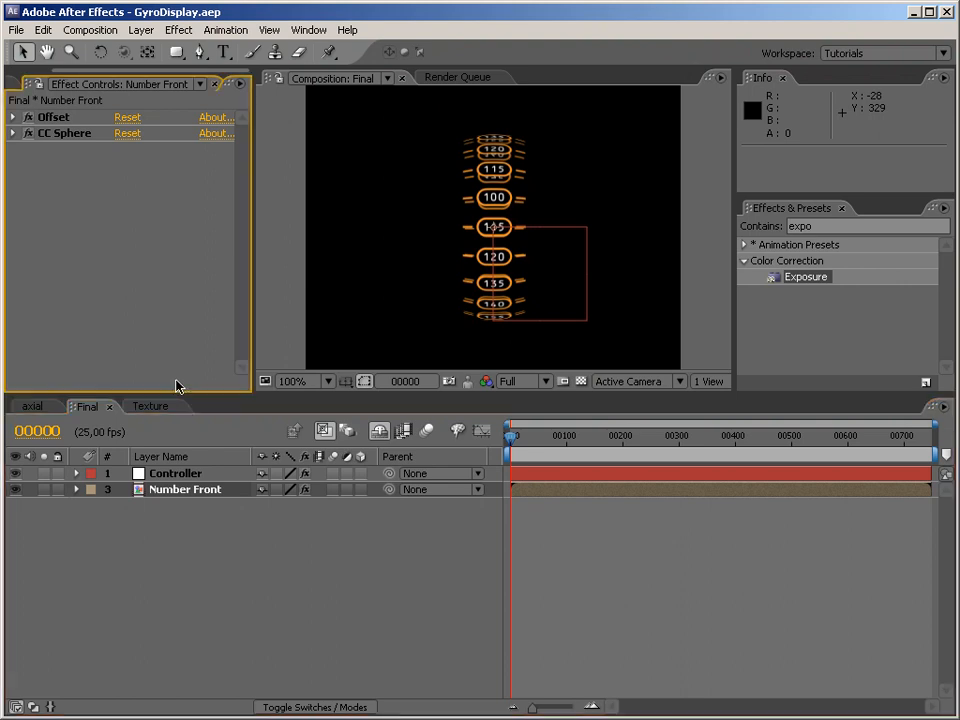
Try to draw an ellipse from the composition's centre with the Ellipse tool while Number Front is selected, and undo it.
drag(176, 52, 217, 95)
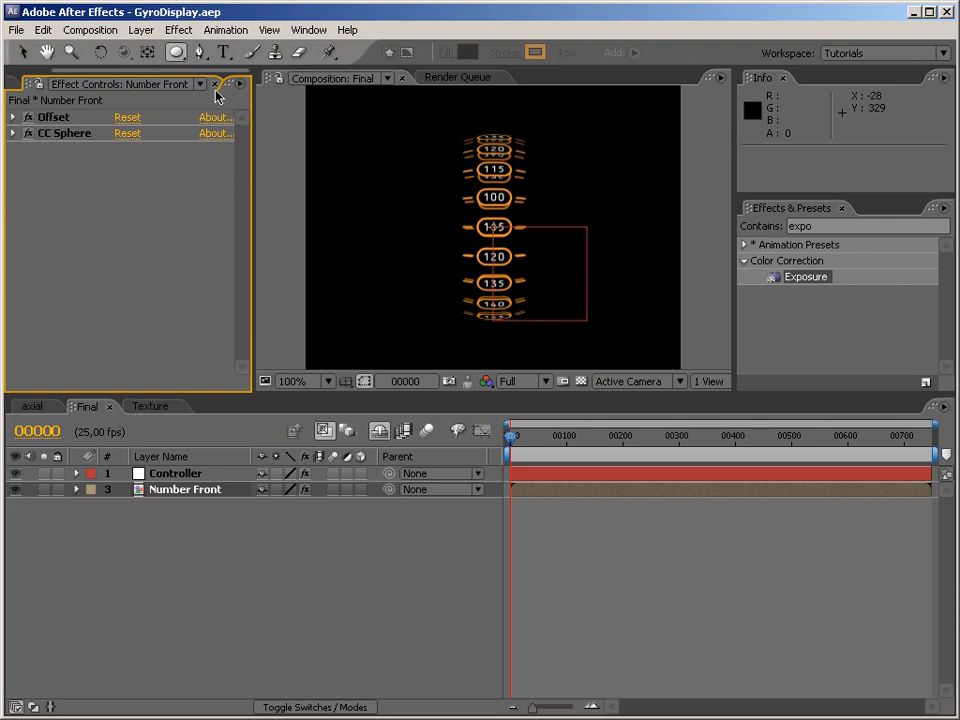
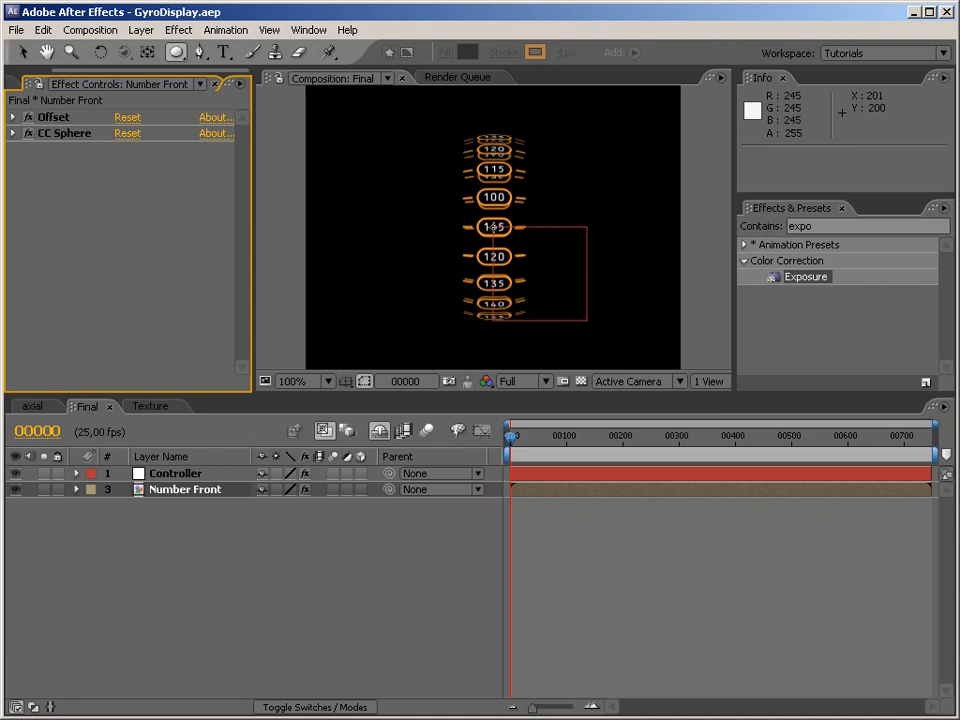
drag(493, 226, 550, 177)
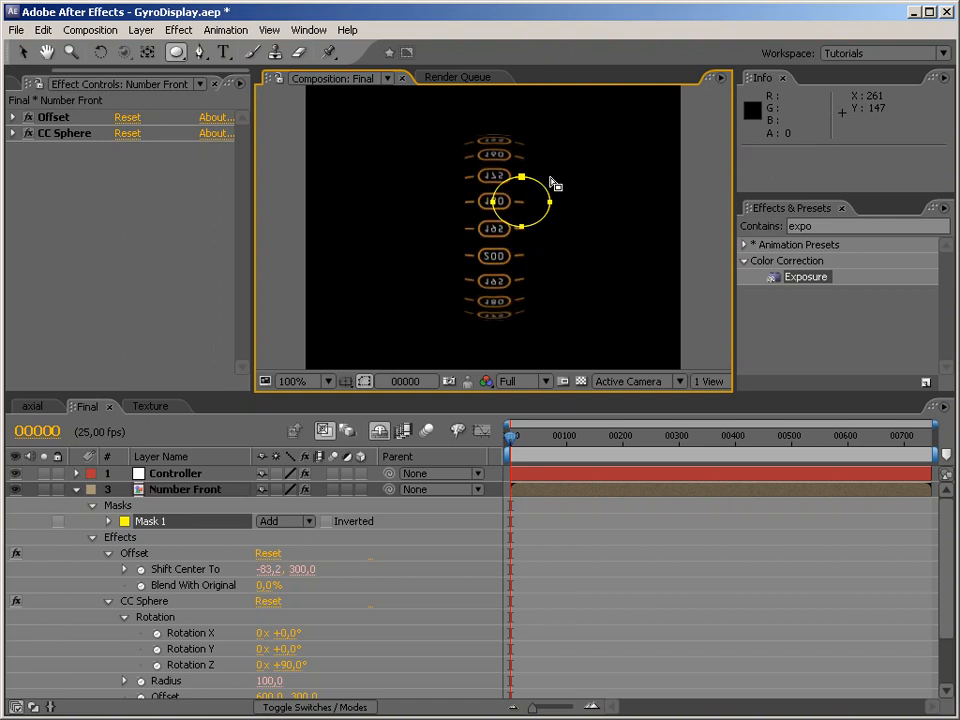
key(ctrl+z)
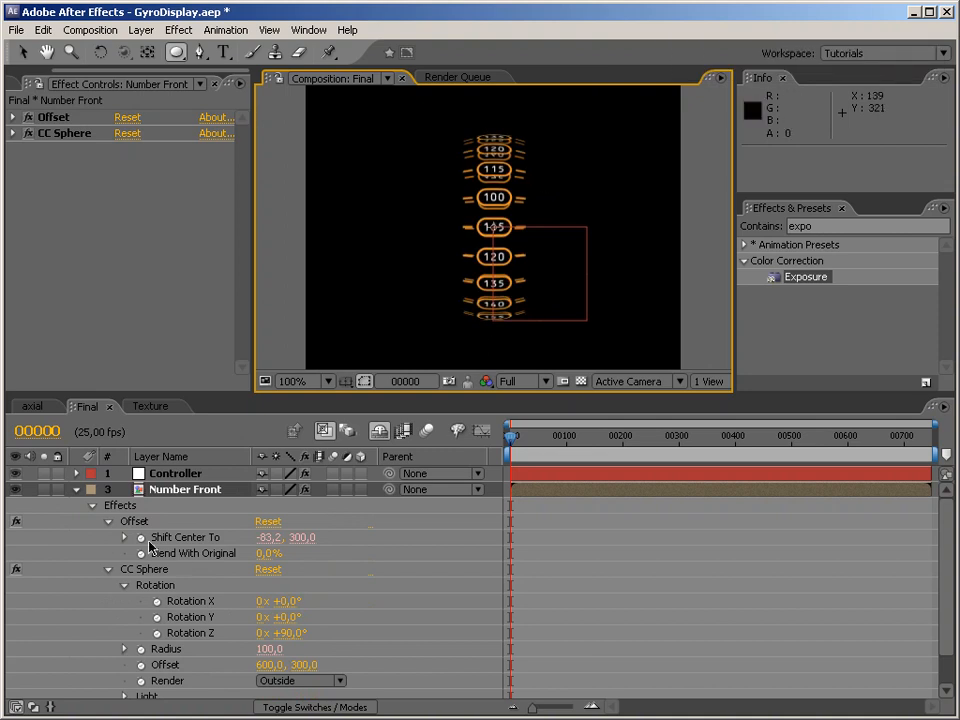
Draw a circle about 232 px across from the composition's centre on a new shape layer, and rename its ellipse group Outter Ring.
click(76, 490)
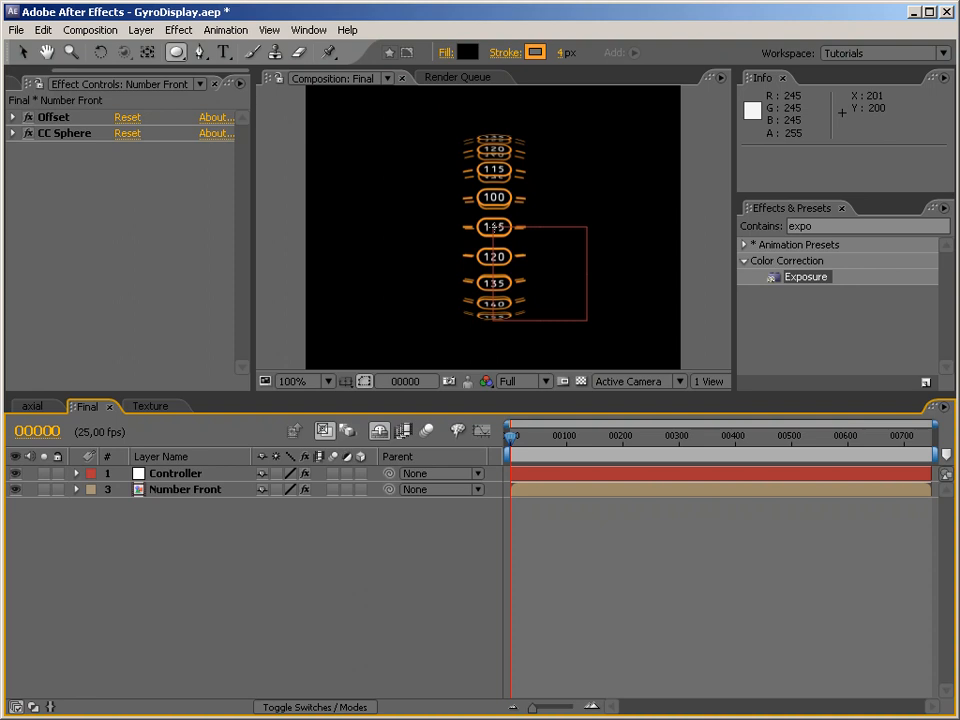
drag(494, 227, 602, 122)
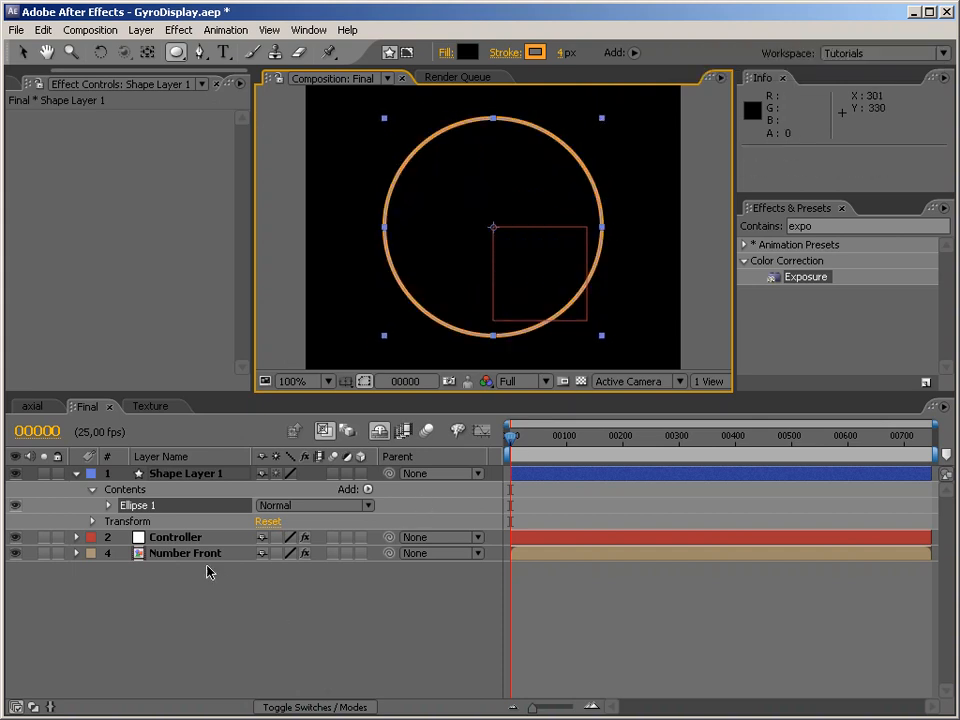
click(152, 506)
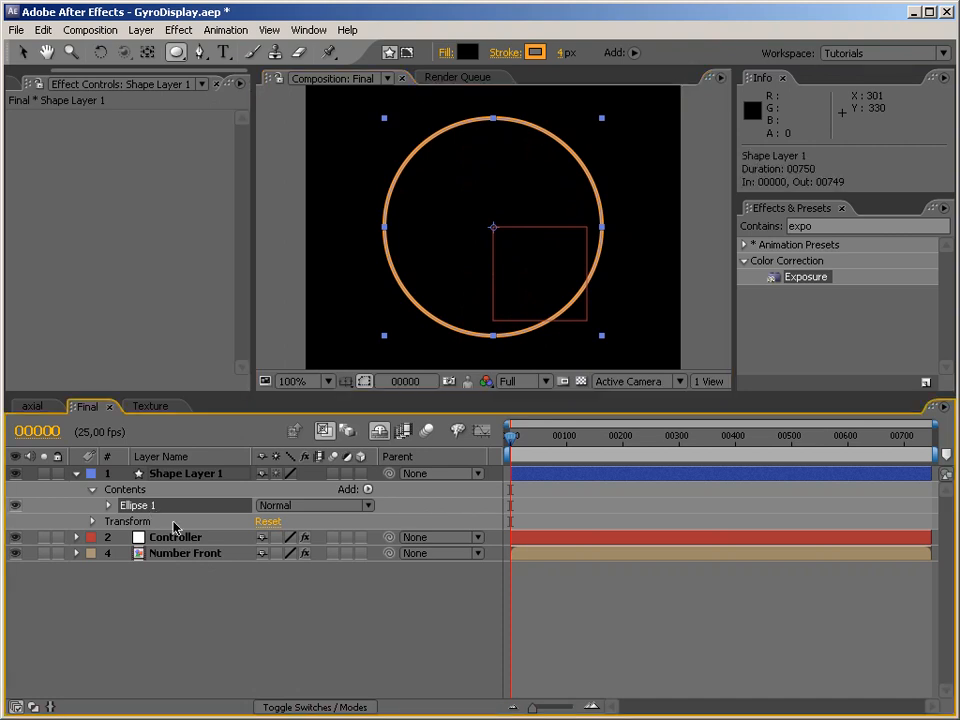
key(Return)
text(Outer)
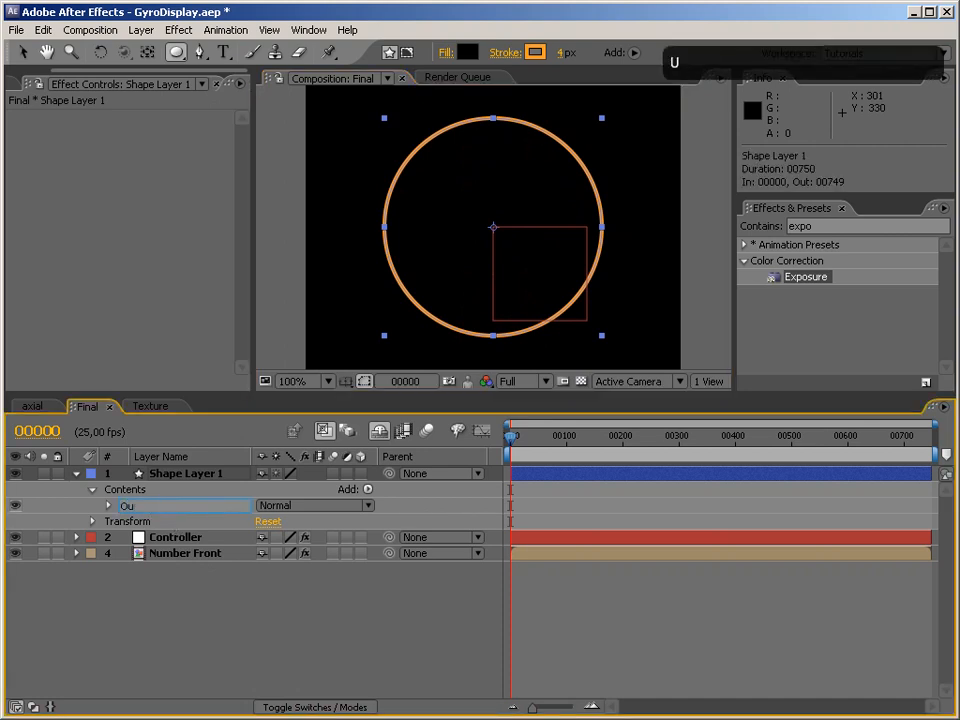
key(BackSpace)
key(BackSpace)
text(ter)
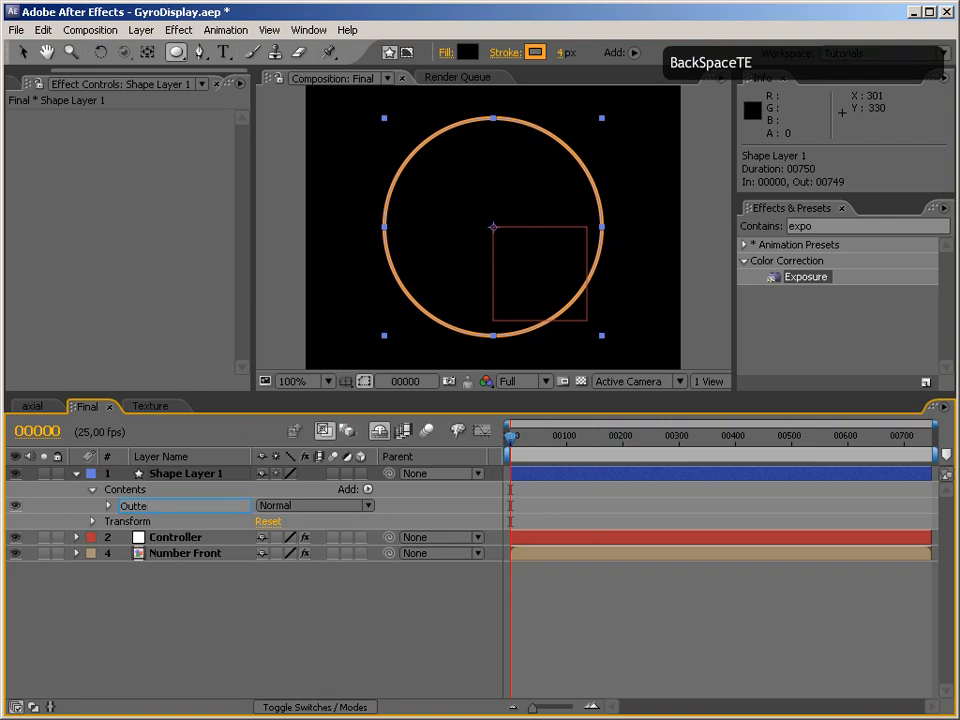
text( Ring)
key(Return)
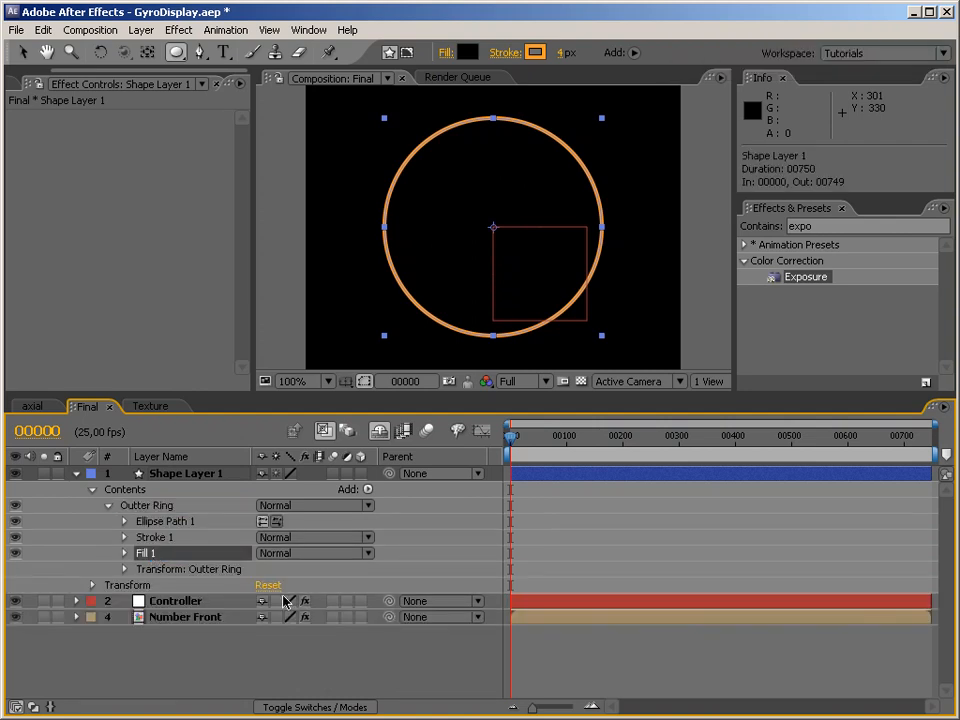
Delete the fill of Outter Ring and set its stroke colour to light blue 8ABEFF.
key(Delete)
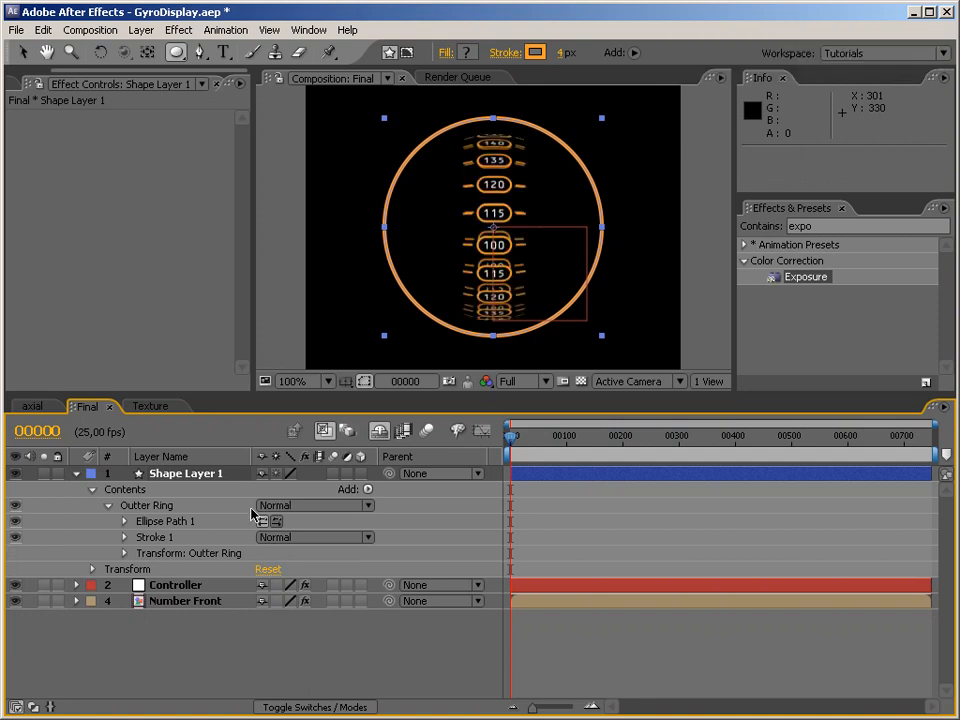
click(536, 52)
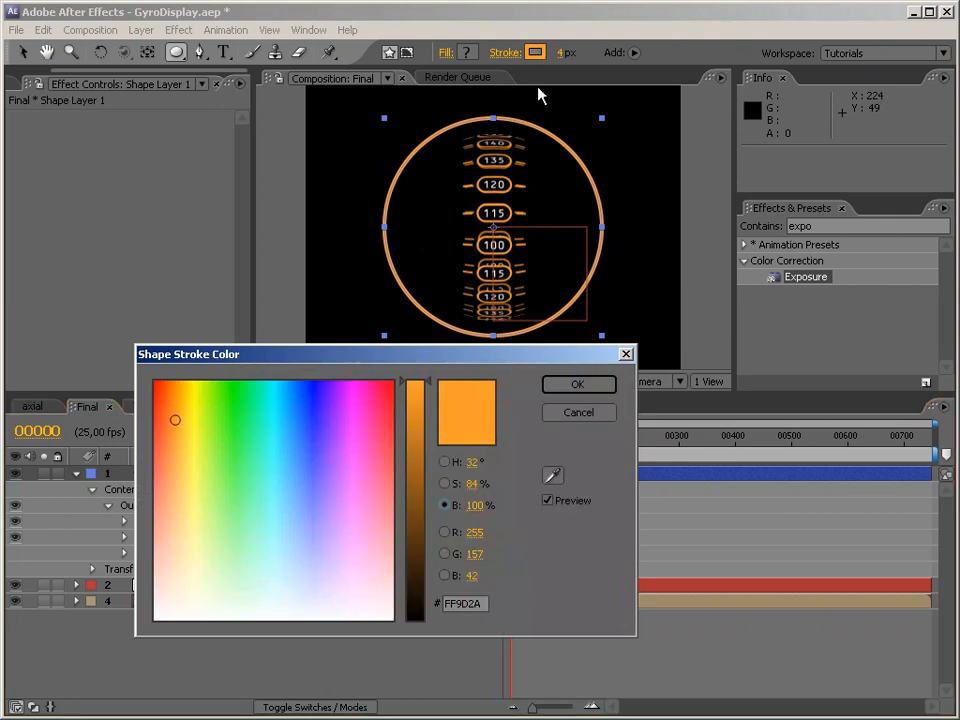
mouse_move(285, 517)
mouse_down()
mouse_move(294, 523)
mouse_move(287, 544)
mouse_move(291, 506)
mouse_move(302, 501)
mouse_move(295, 510)
mouse_up()
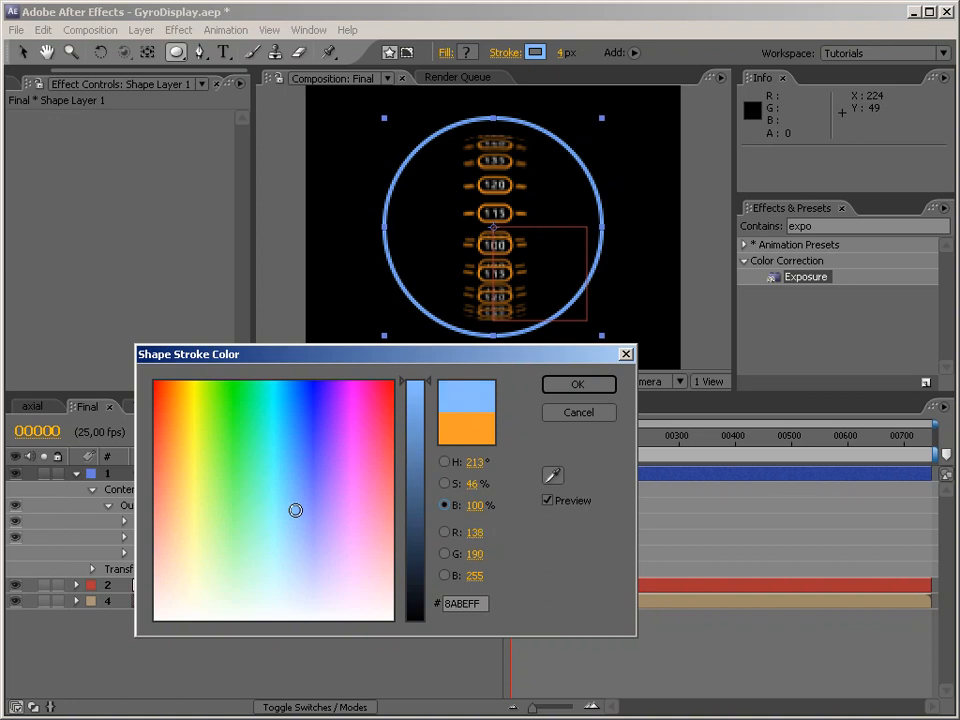
click(578, 386)
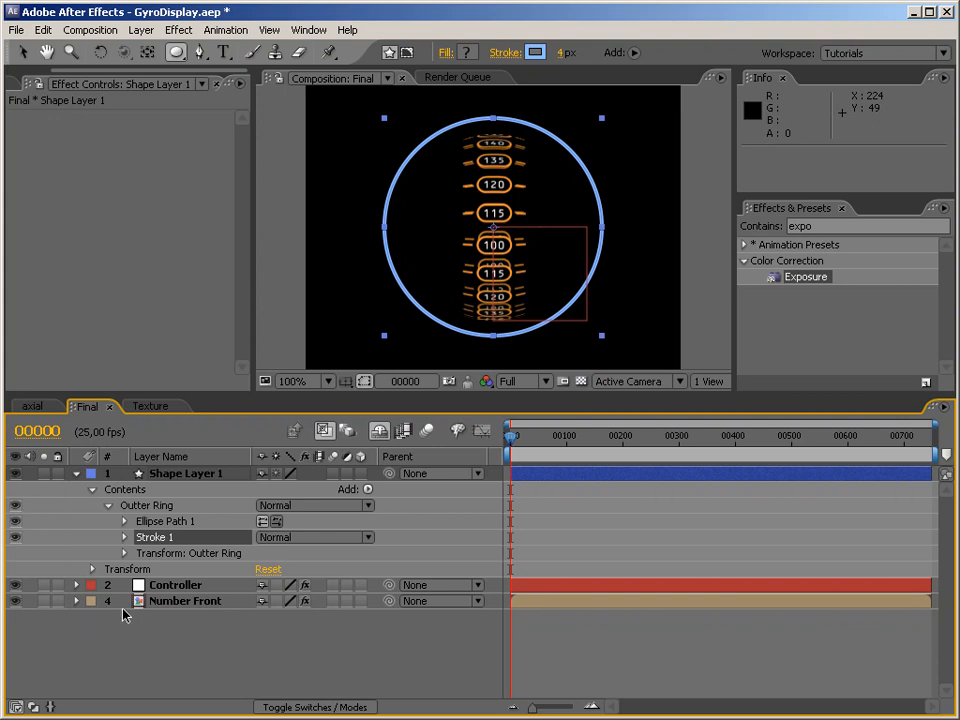
Move the Controller layer above the shape layer and rename the shape layer Outter Rings.
drag(133, 588, 165, 482)
click(188, 491)
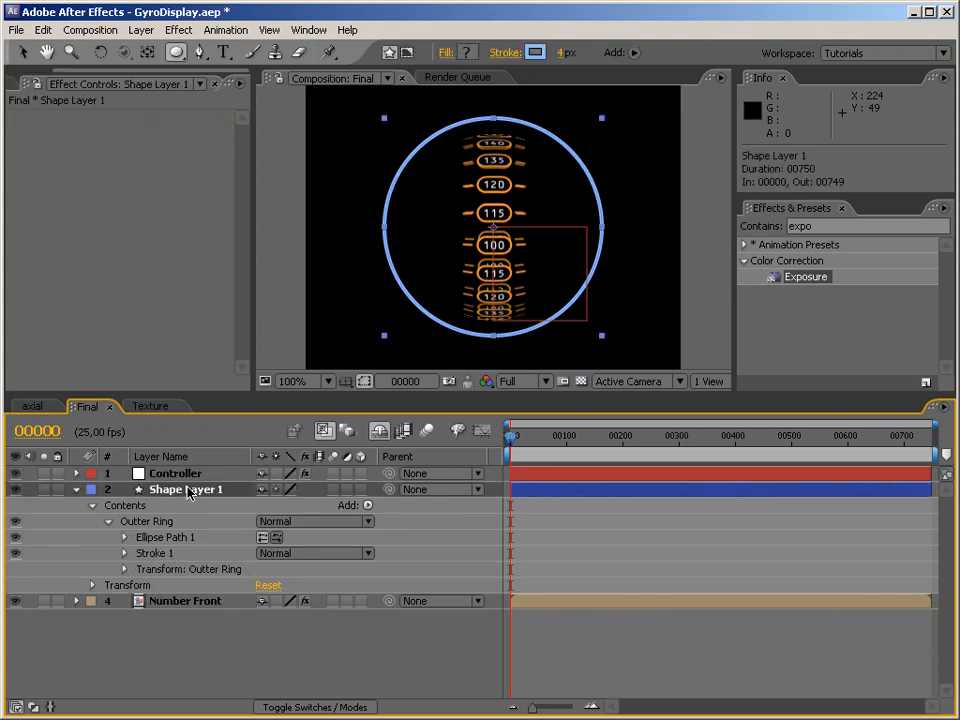
key(Return)
text(Outer)
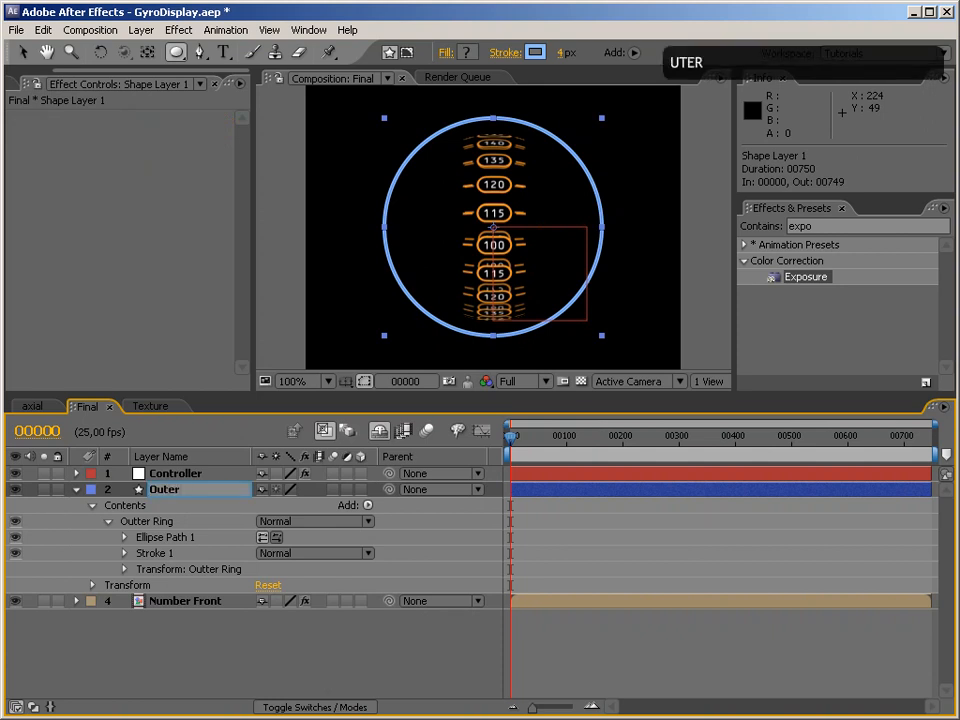
key(BackSpace)
text(ter Rings)
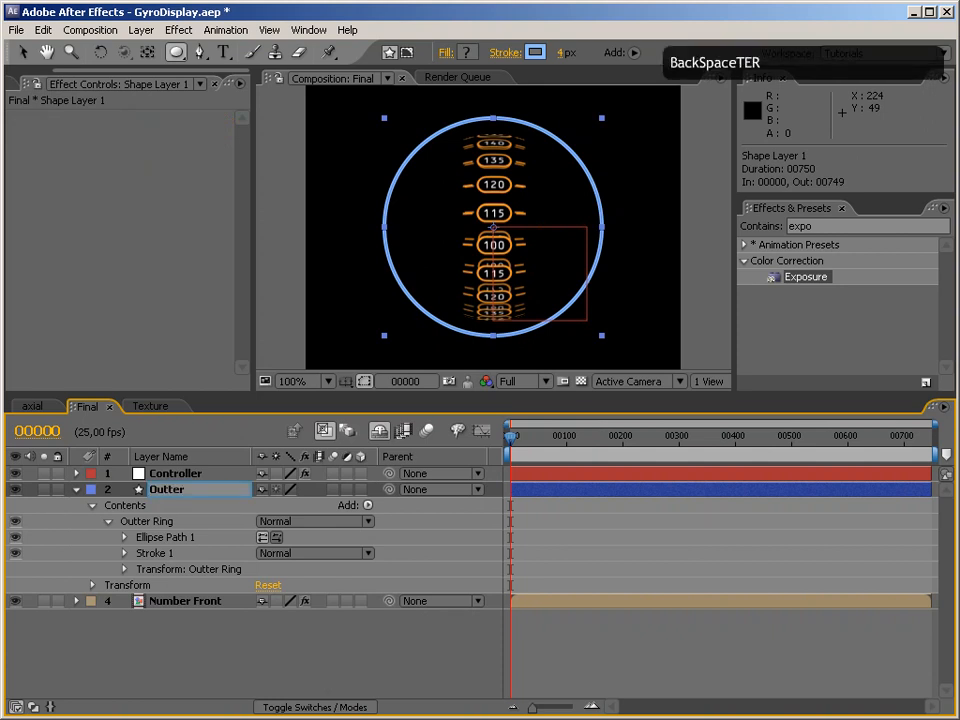
key(Return)
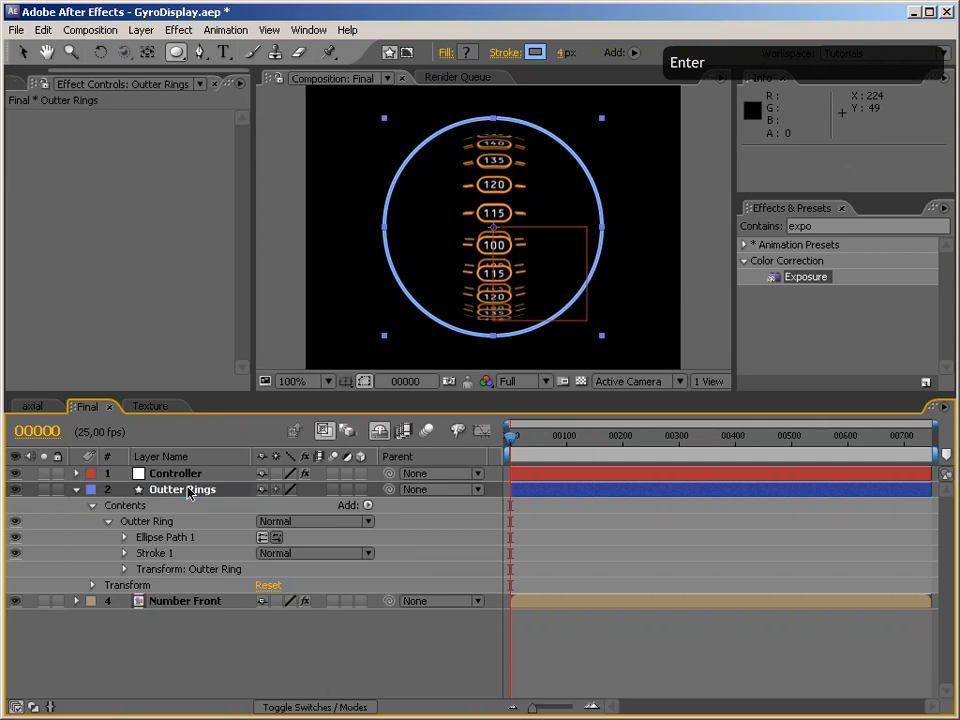
Lock the effect controls on Controller and set the size of Outter Ring's Ellipse Path 1 to 200 × 200.
click(172, 473)
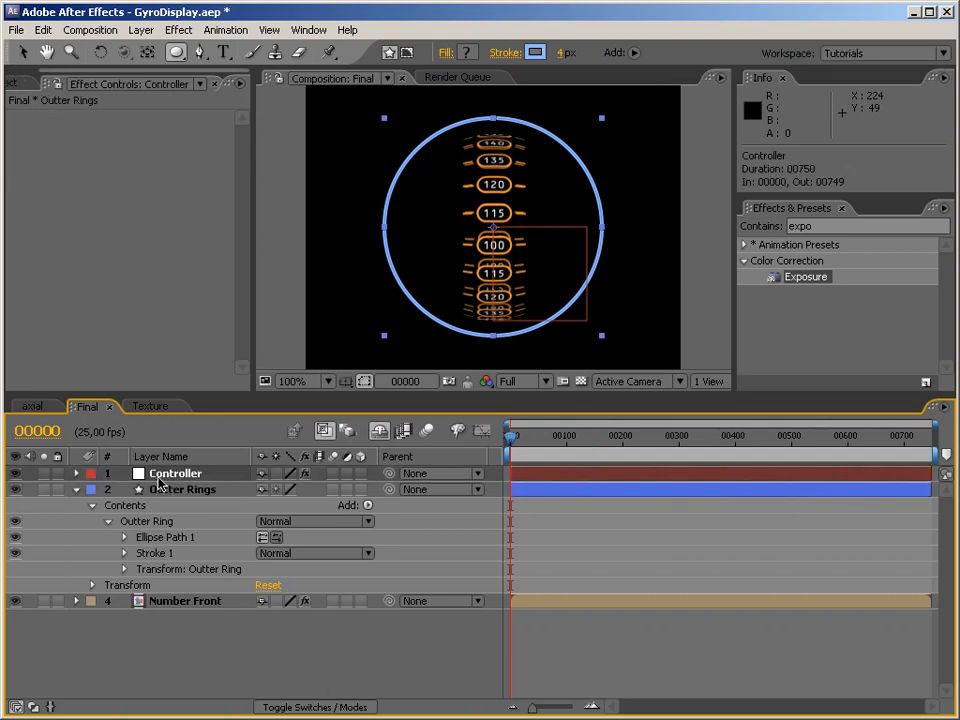
click(57, 90)
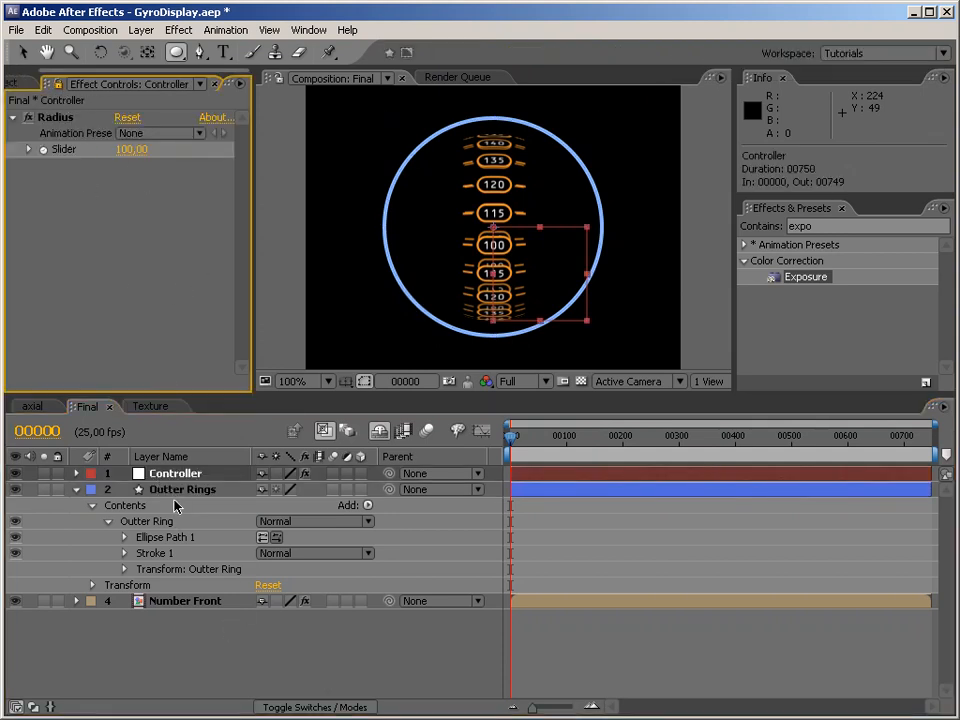
click(150, 537)
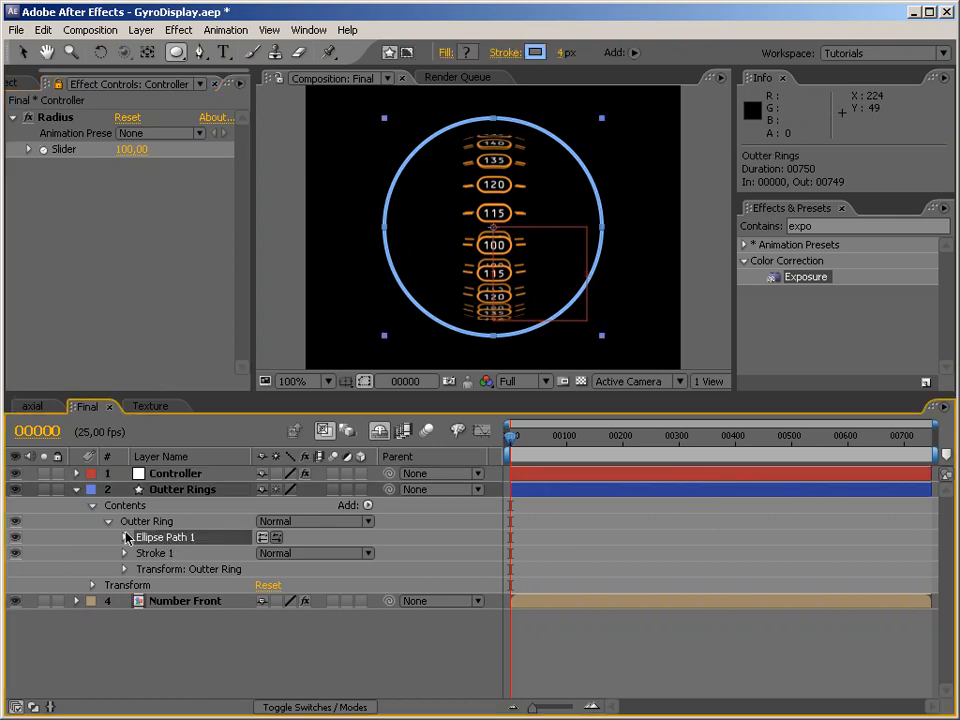
click(125, 537)
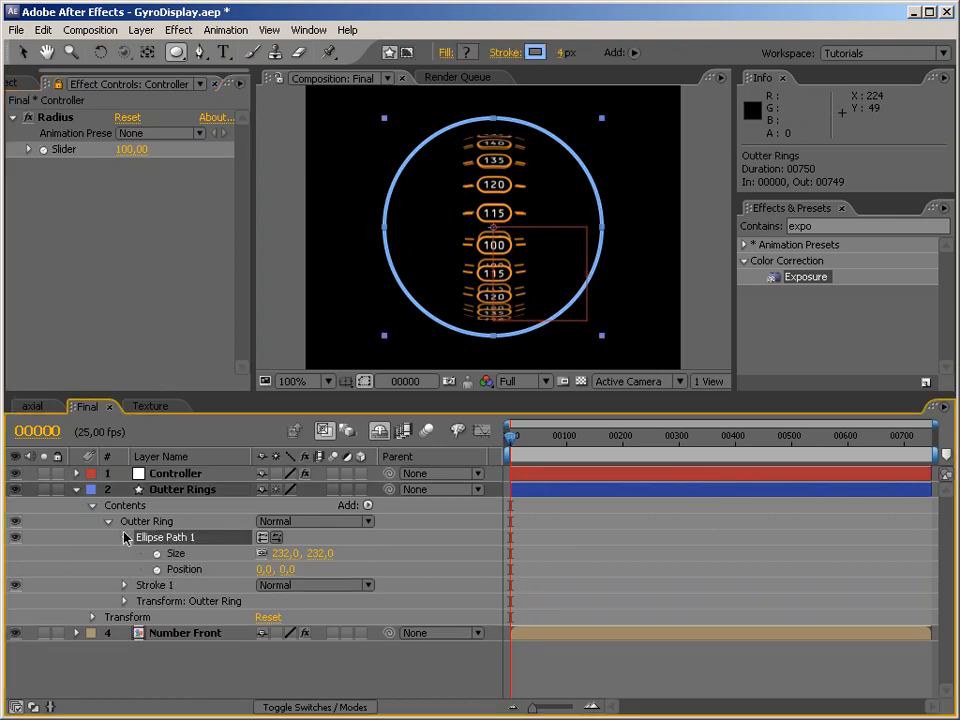
click(281, 560)
text(200)
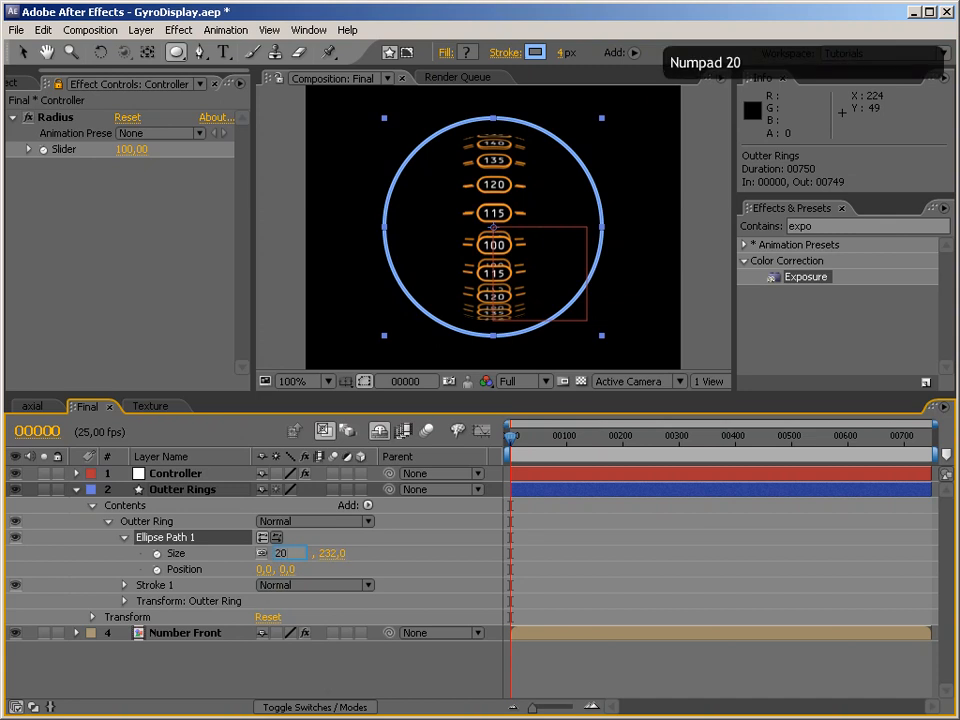
key(Return)
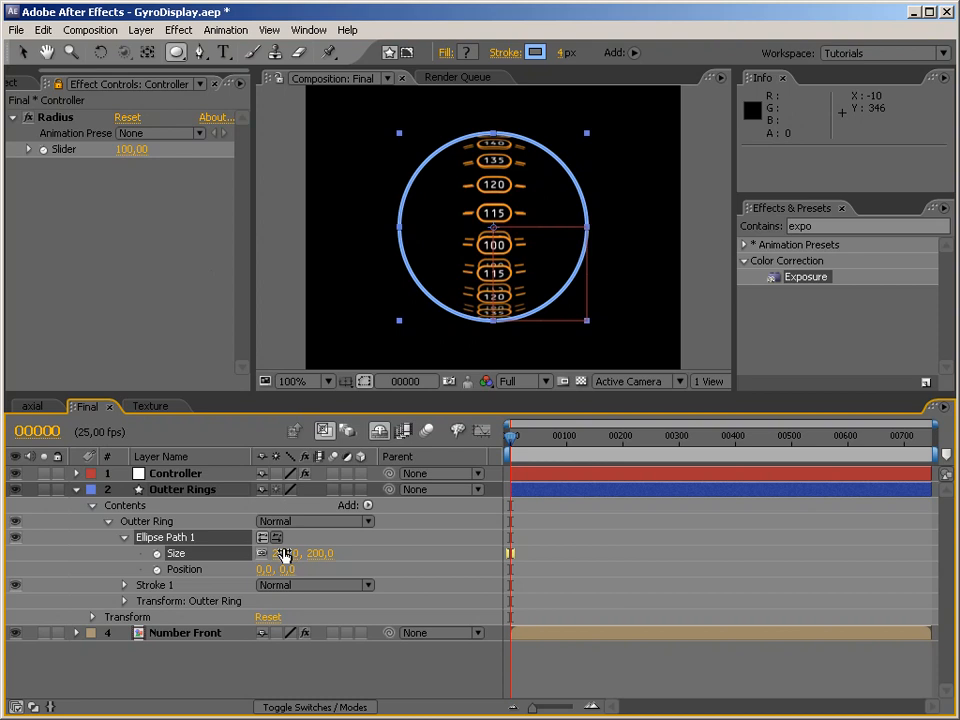
Add an expression to the ellipse's Size that defines radius as the Slider of Controller's Radius effect.
alt+click(156, 553)
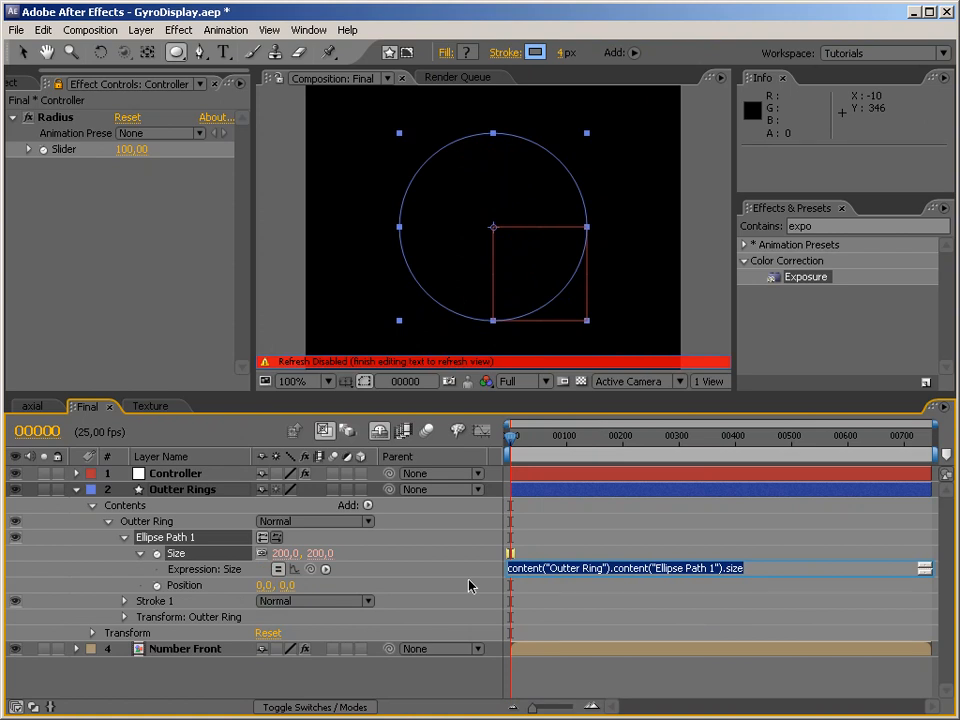
text(val)
key(BackSpace)
key(BackSpace)
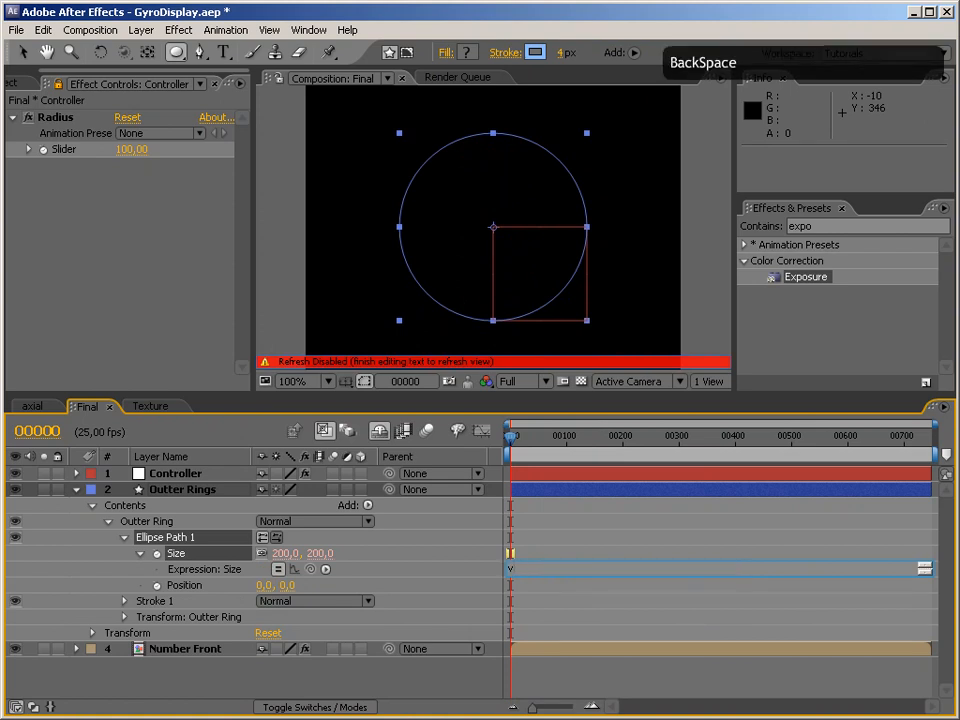
text(radius =)
drag(310, 569, 68, 151)
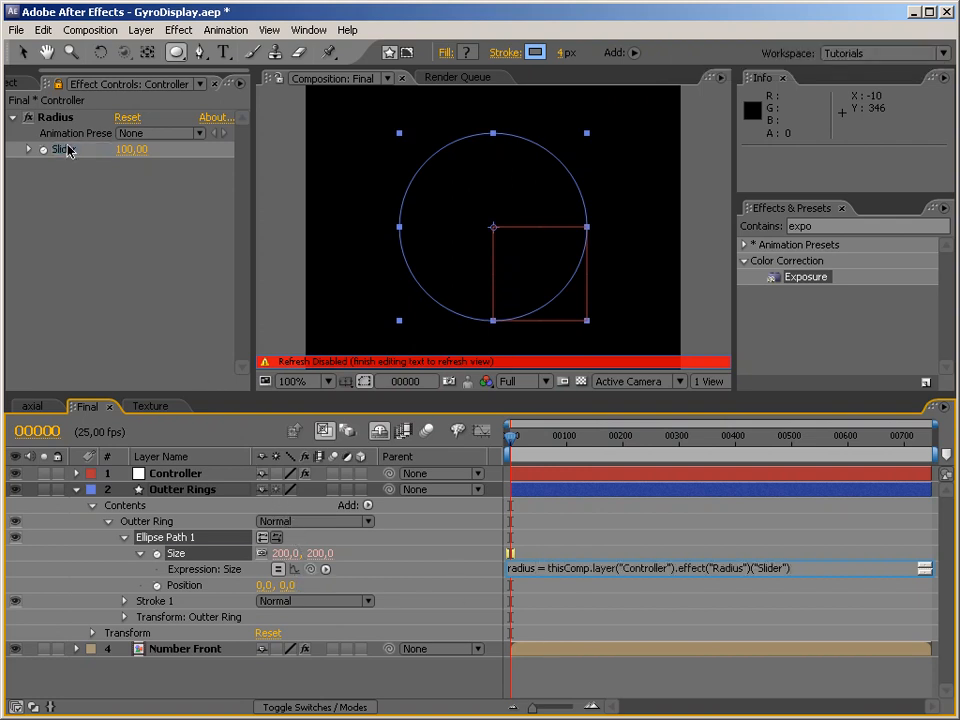
text(;)
key(Return)
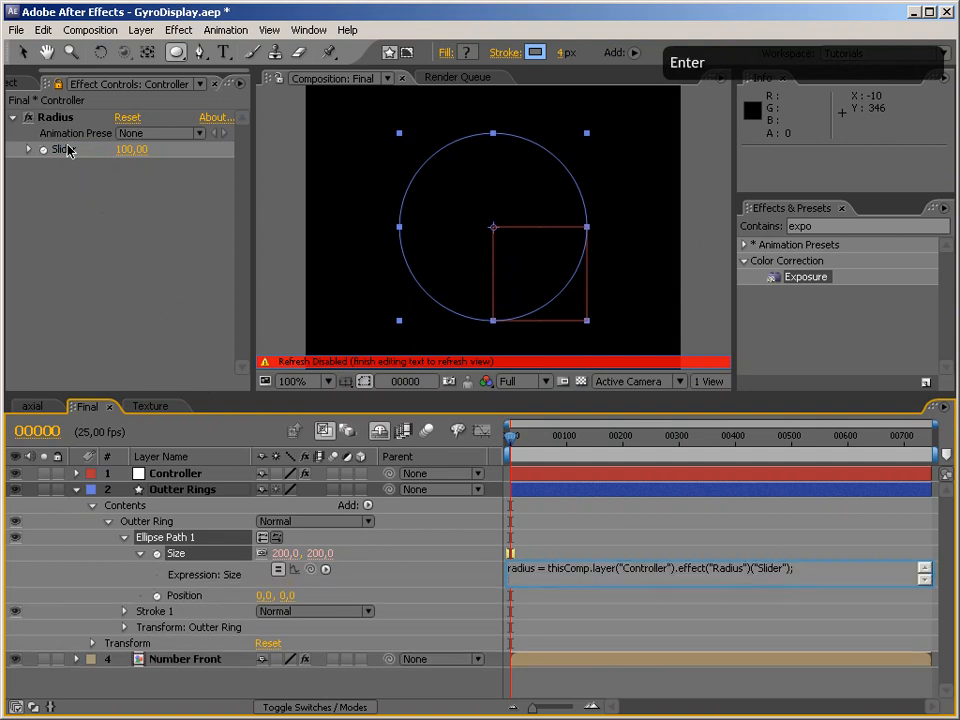
Complete the Size expression by multiplying the Radius slider by 2 in the radius line and returning [radius, radius];.
text([radius*2, radius * 2)
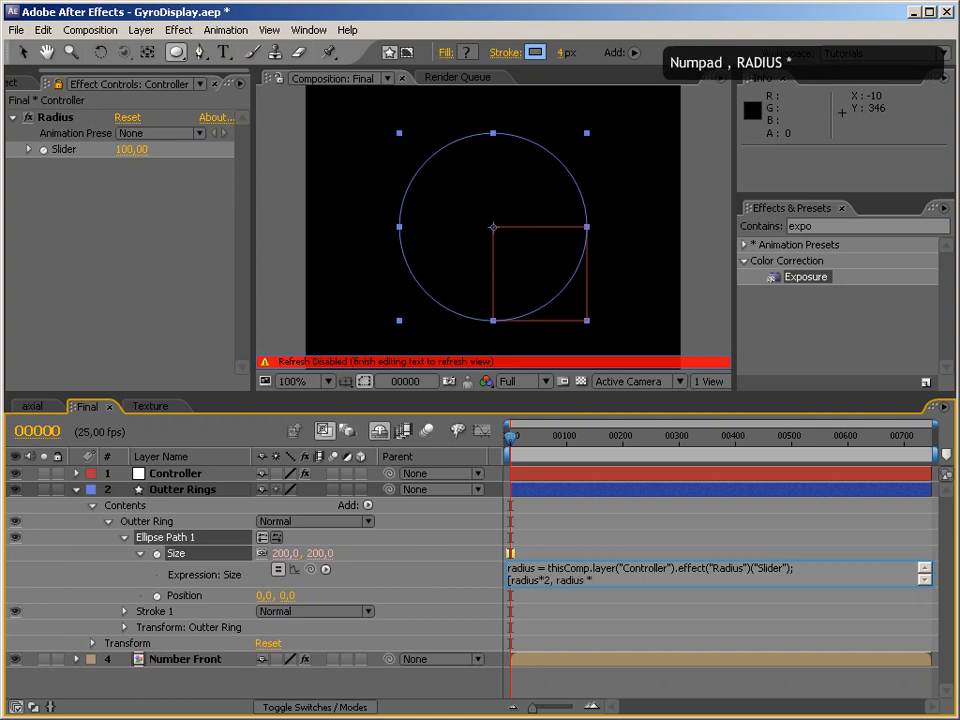
click(812, 568)
key(Left)
text(* 2)
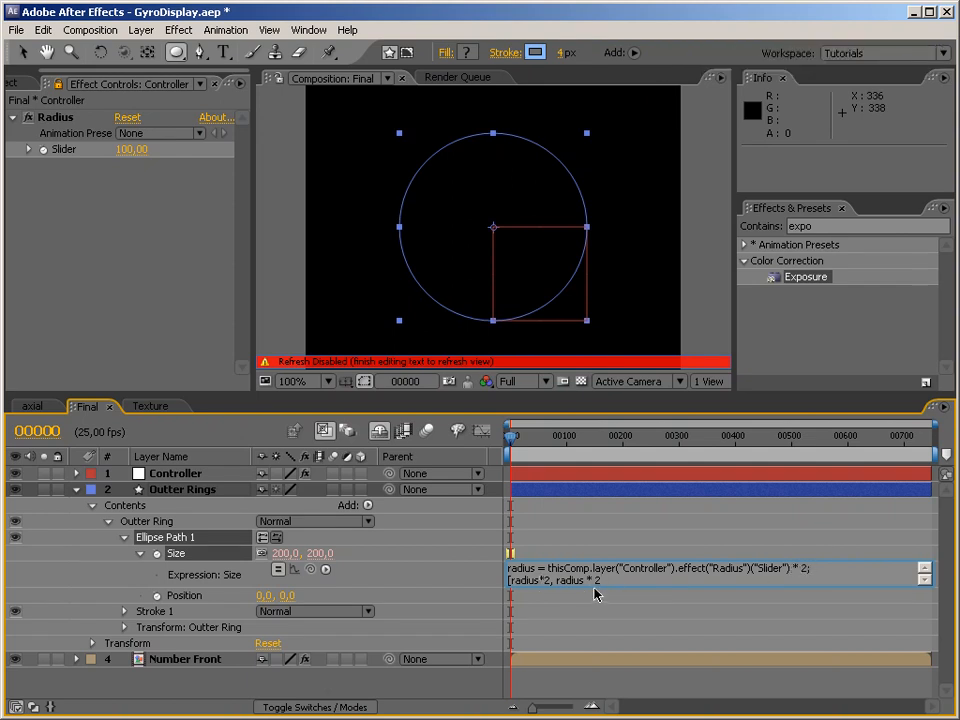
key(BackSpace)
key(BackSpace)
key(End)
key(BackSpace)
key(BackSpace)
key(BackSpace)
key(BackSpace)
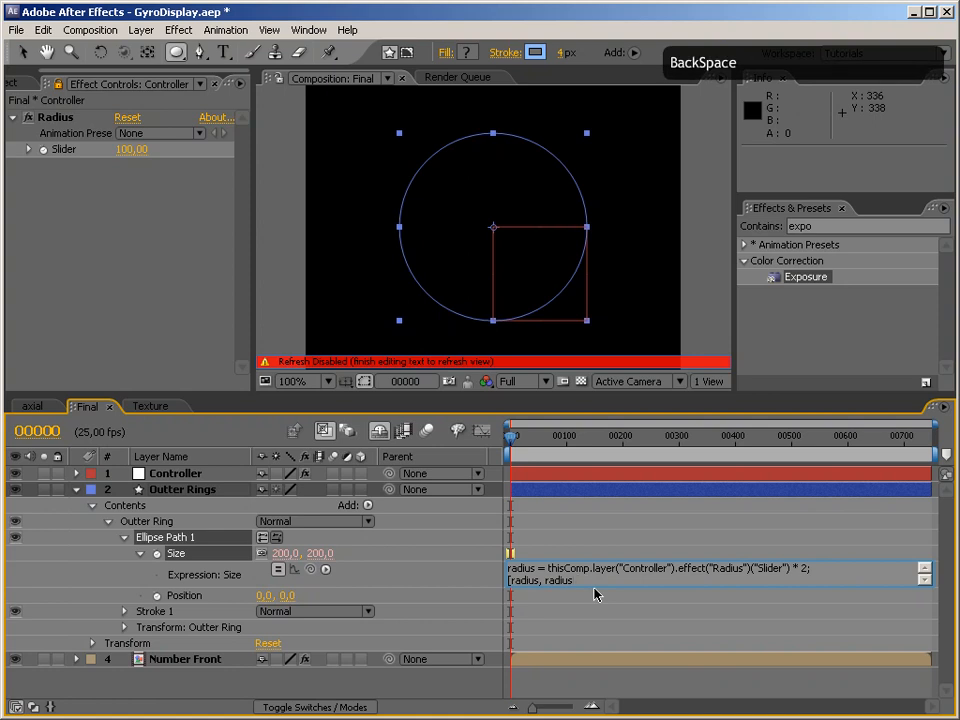
text(];)
key(KP_Enter)
Test the ring's link with Controller's Radius slider at values up to 181 and reset the slider to 100.
drag(133, 149, 185, 150)
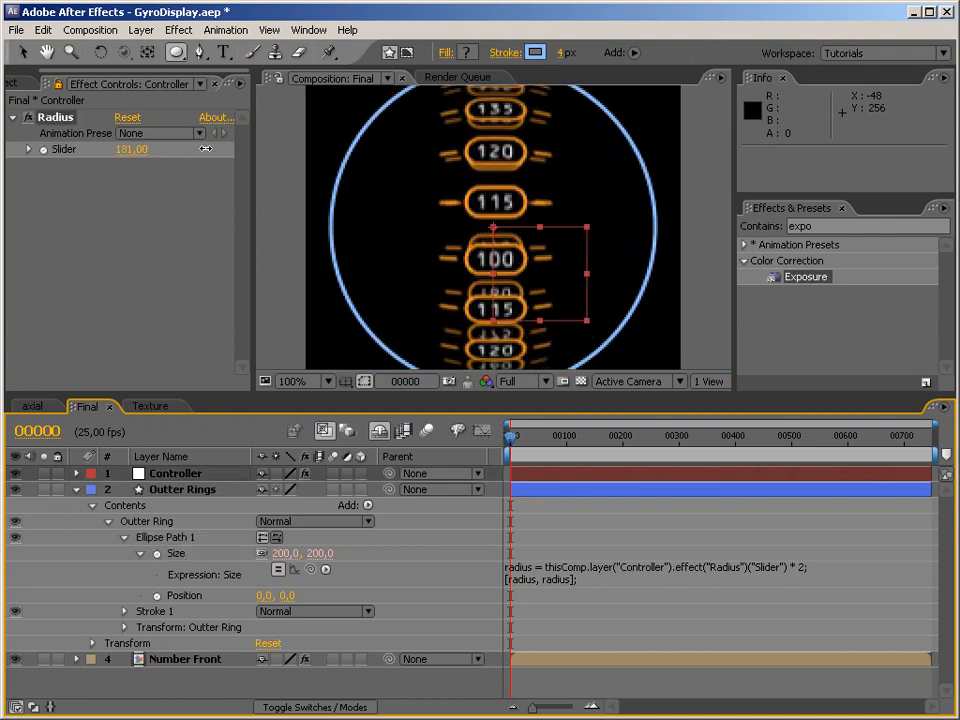
click(132, 149)
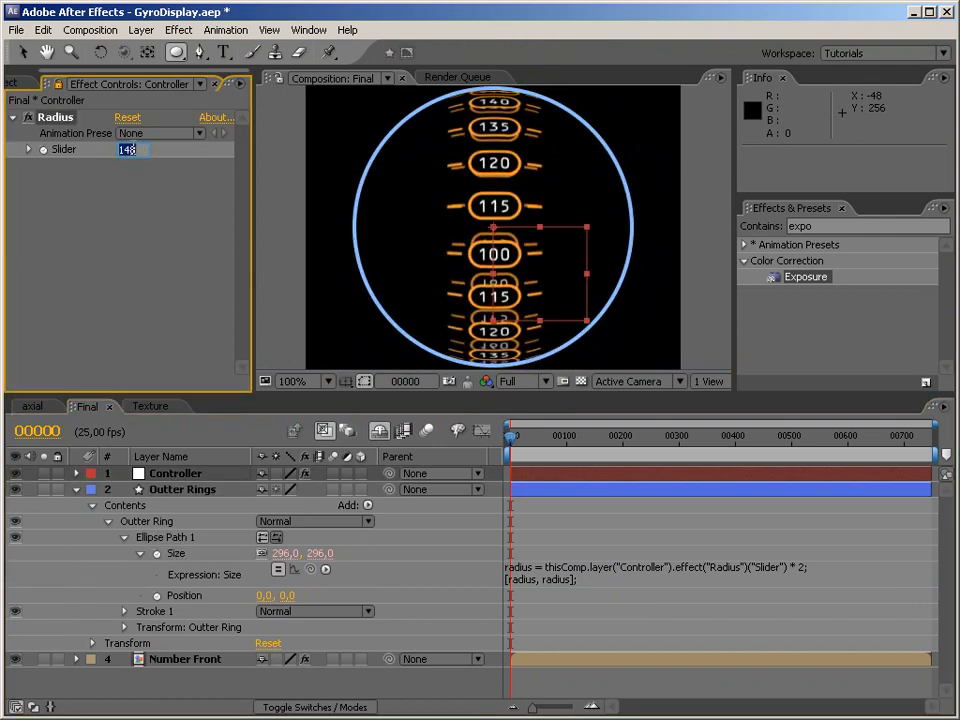
text(10)
key(Return)
click(133, 150)
text(100)
key(Return)
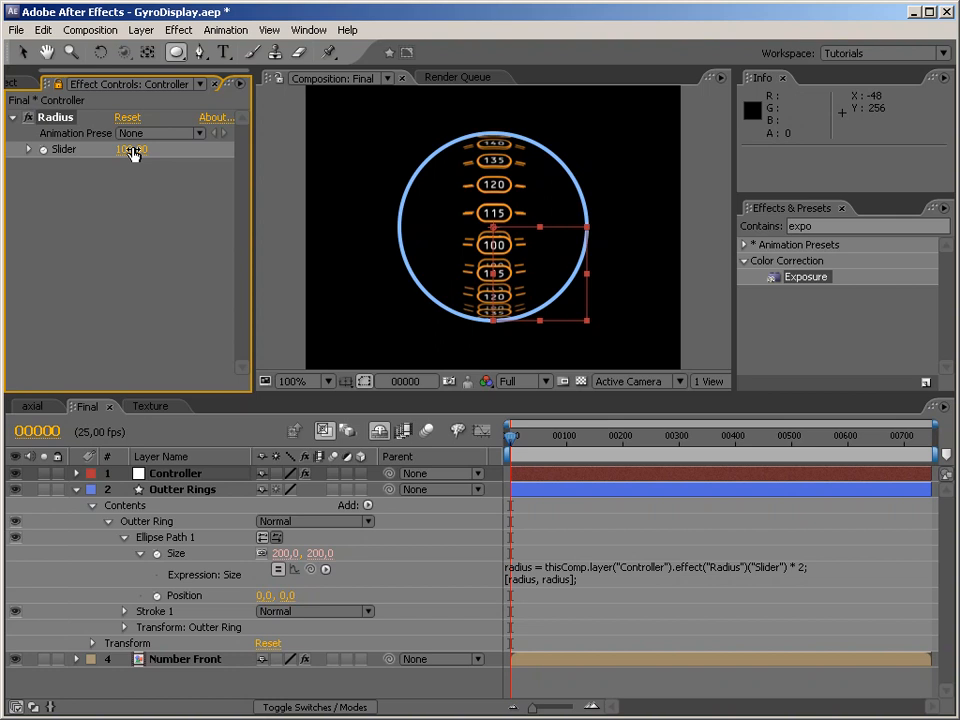
Add a second Slider Control effect to Controller and rename it Radius Offset.
click(826, 226)
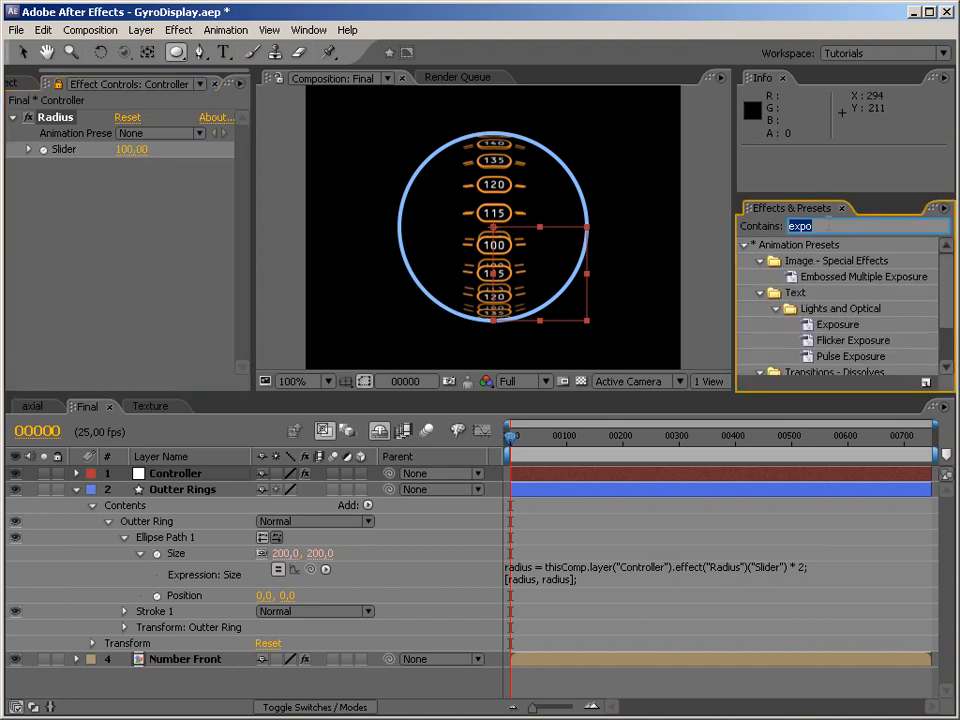
text(slider)
drag(823, 261, 170, 251)
key(Return)
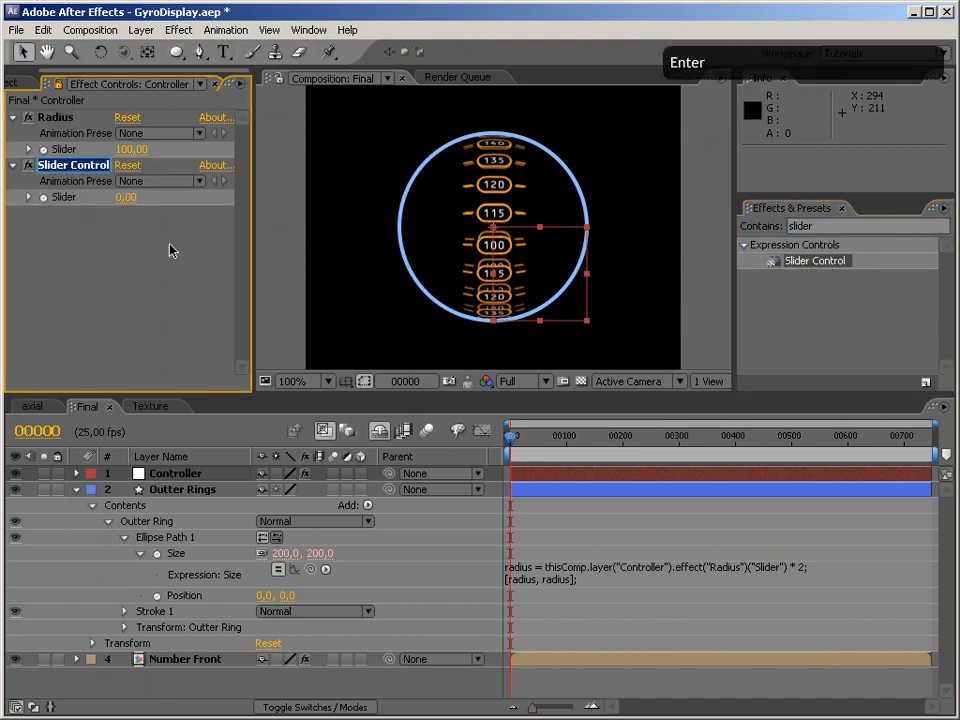
text(Radius Offset)
key(Return)
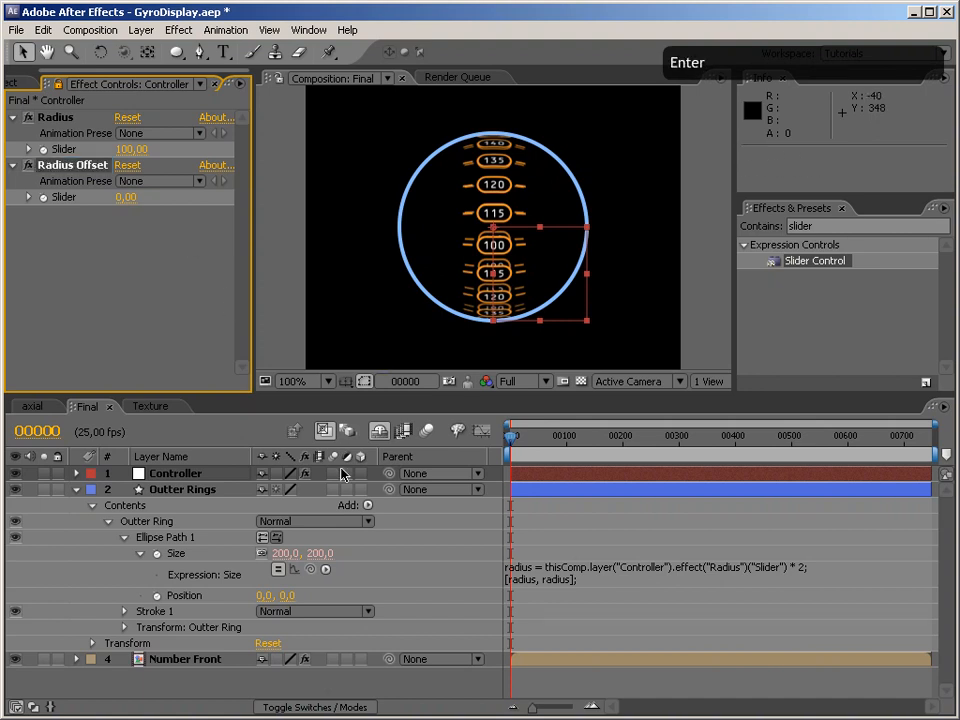
Add a second line to the Size expression defining rad_offset as the Slider of Controller's Radius Offset effect multiplied by 2.
click(748, 568)
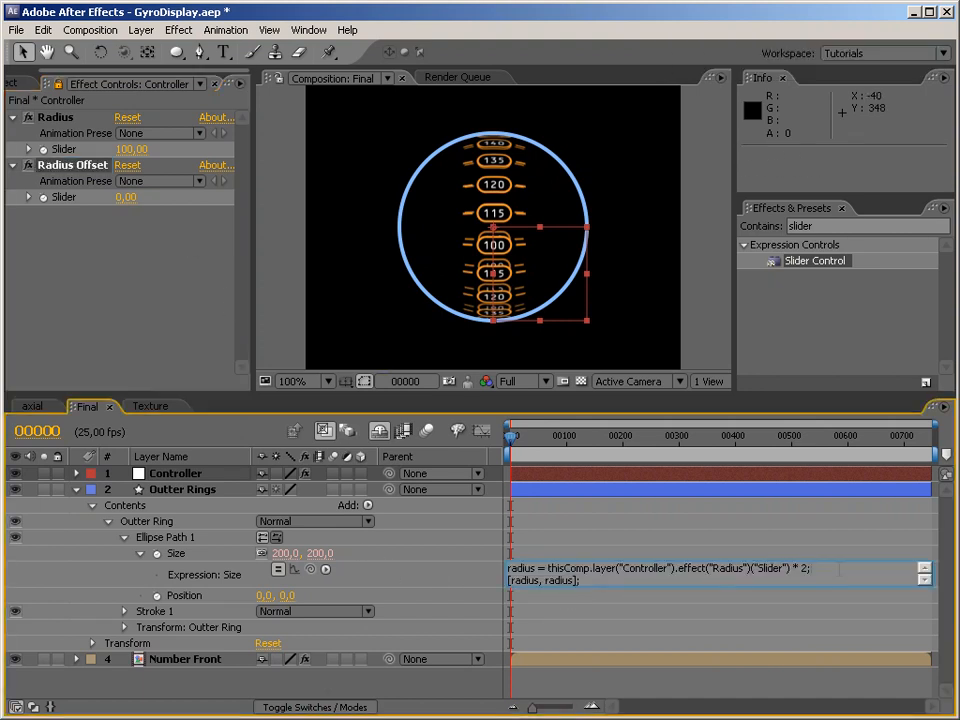
key(Return)
text(rad_offset =)
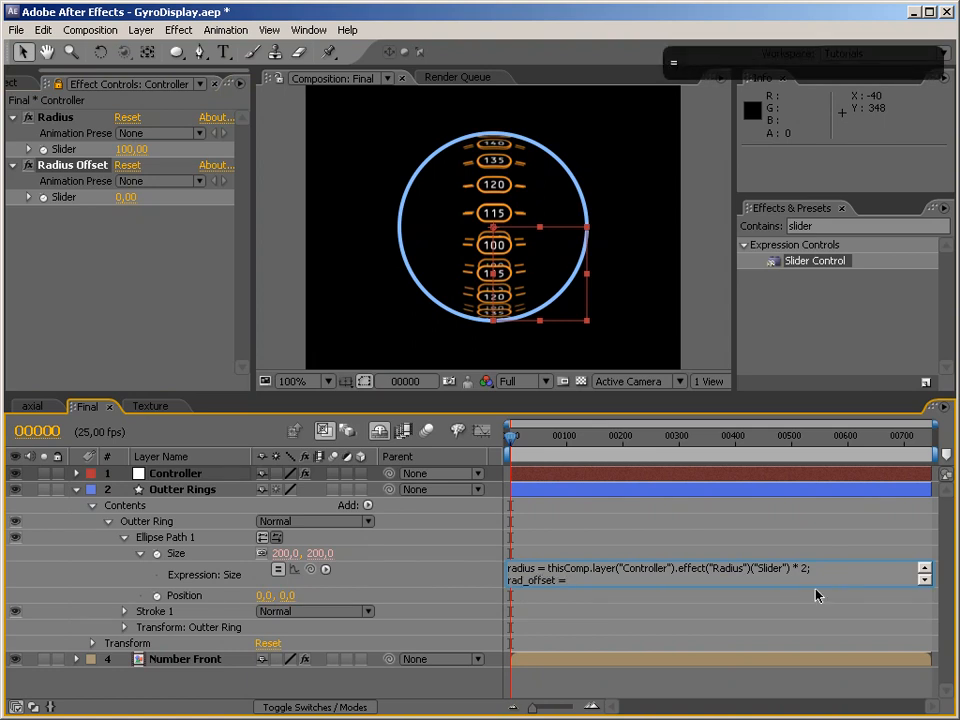
drag(310, 569, 56, 198)
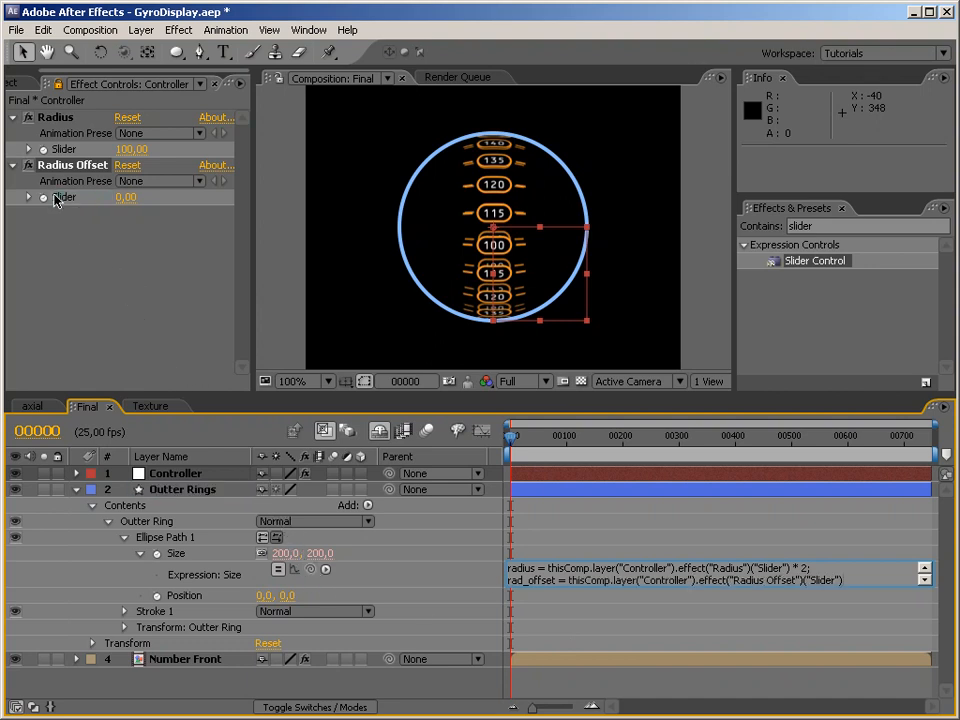
text(;)
key(Left)
text(* 2)
Change the Size expression's return line to [radius-rad_offset, radius-rad_offset]; and review the expression's lines.
key(Down)
key(Left)
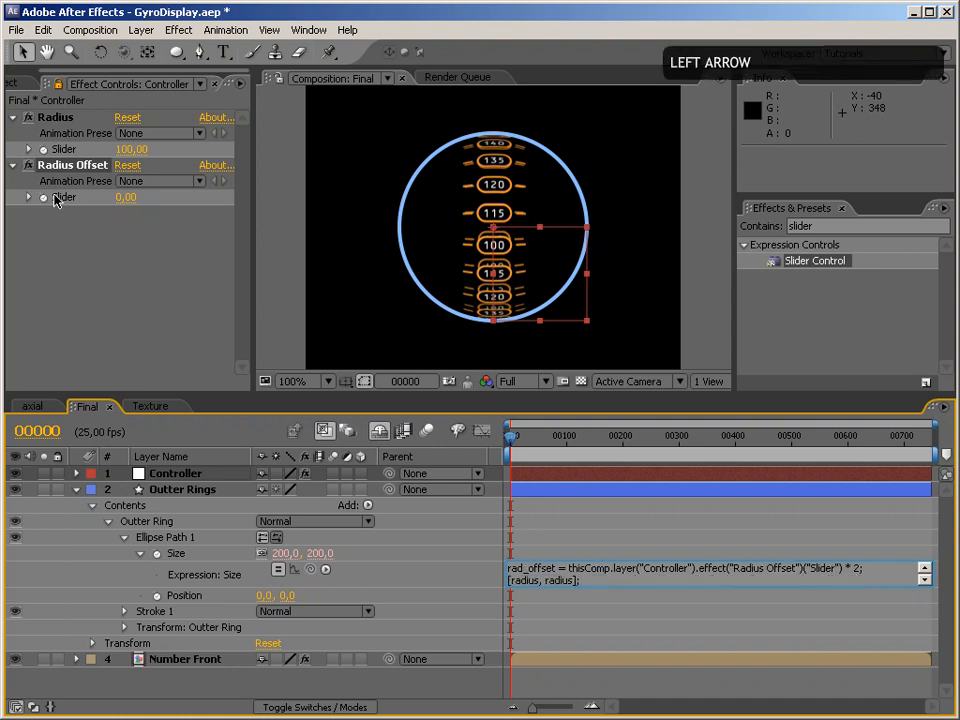
key(Right)
text(-)
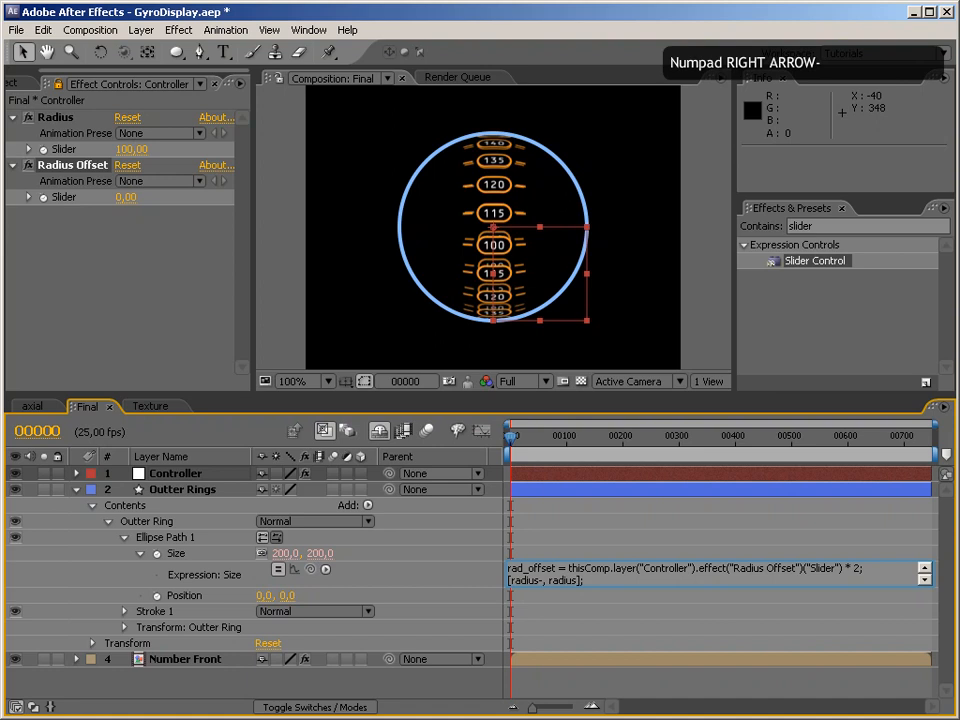
text(rad_)
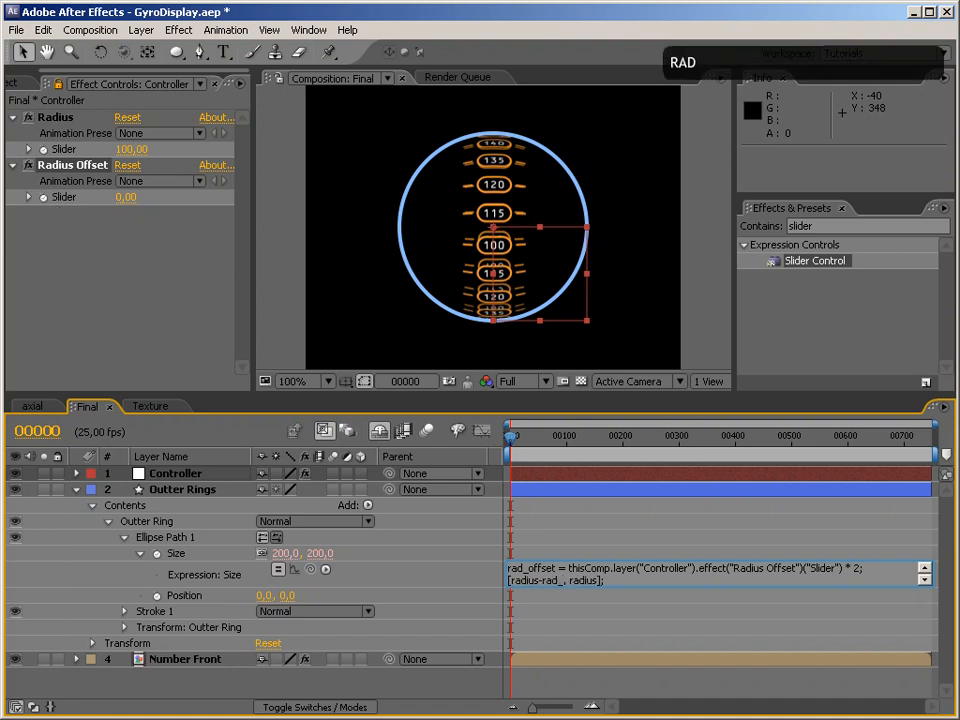
text(offset)
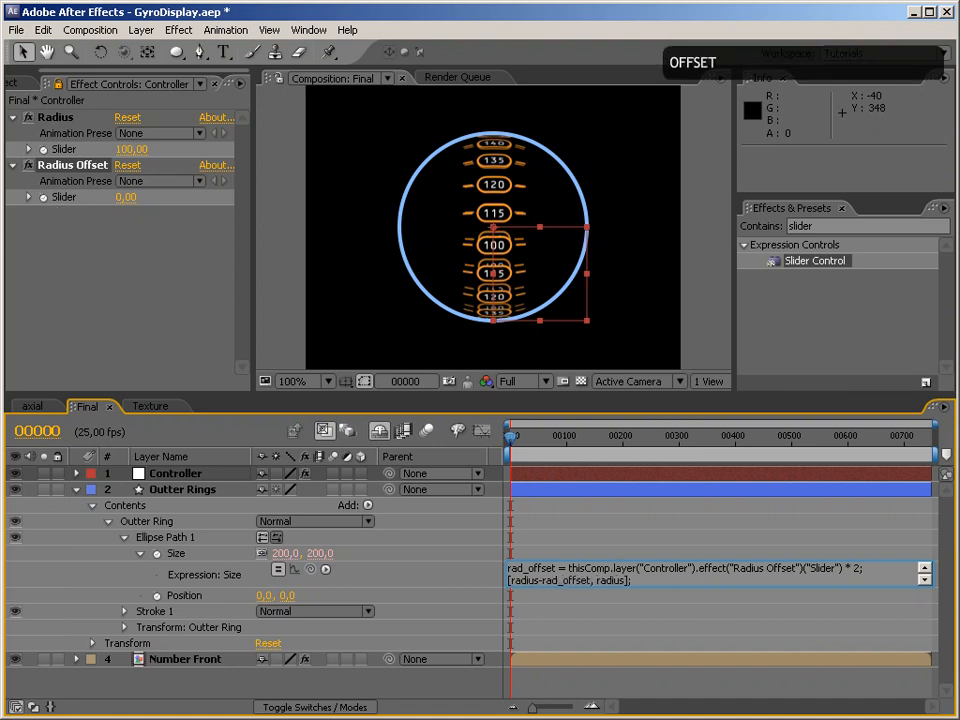
key(Right)
text(-rad_offset)
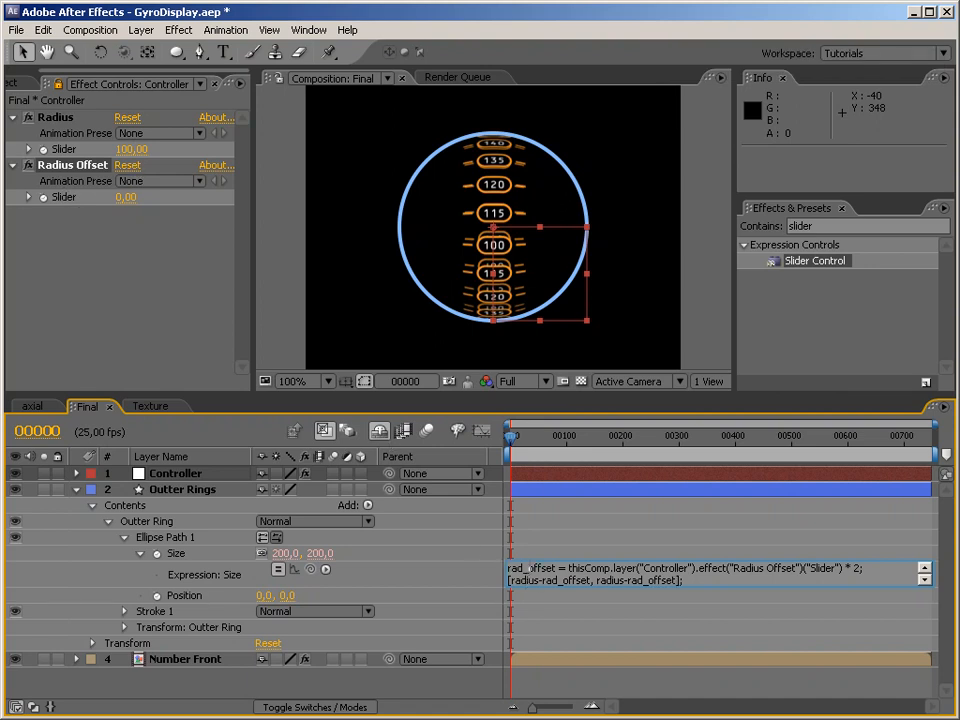
scroll(832, 568, up, 1)
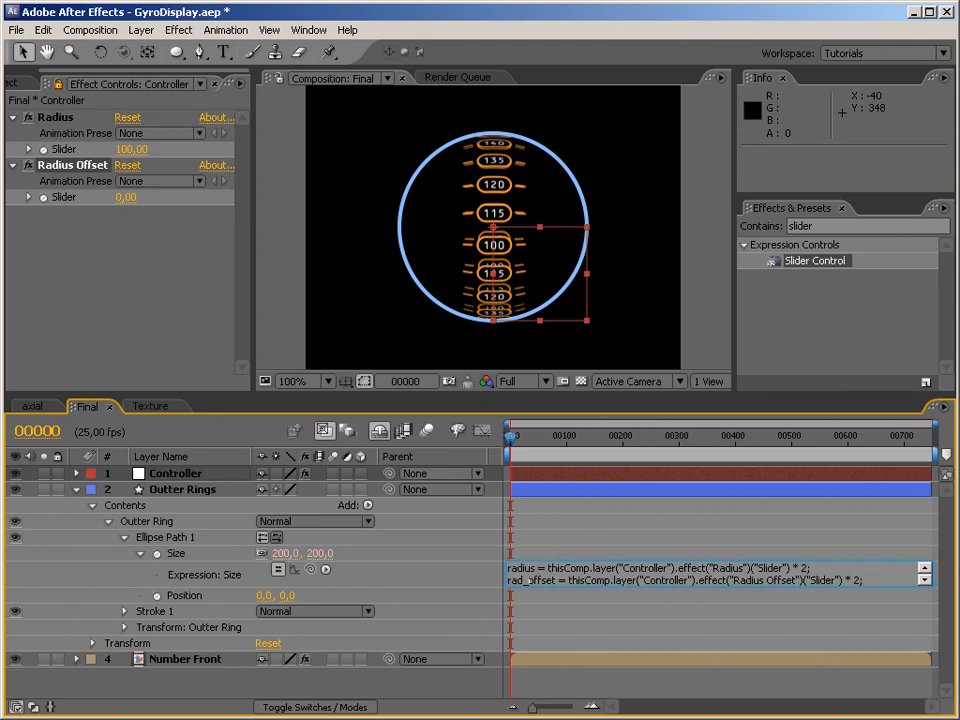
click(925, 579)
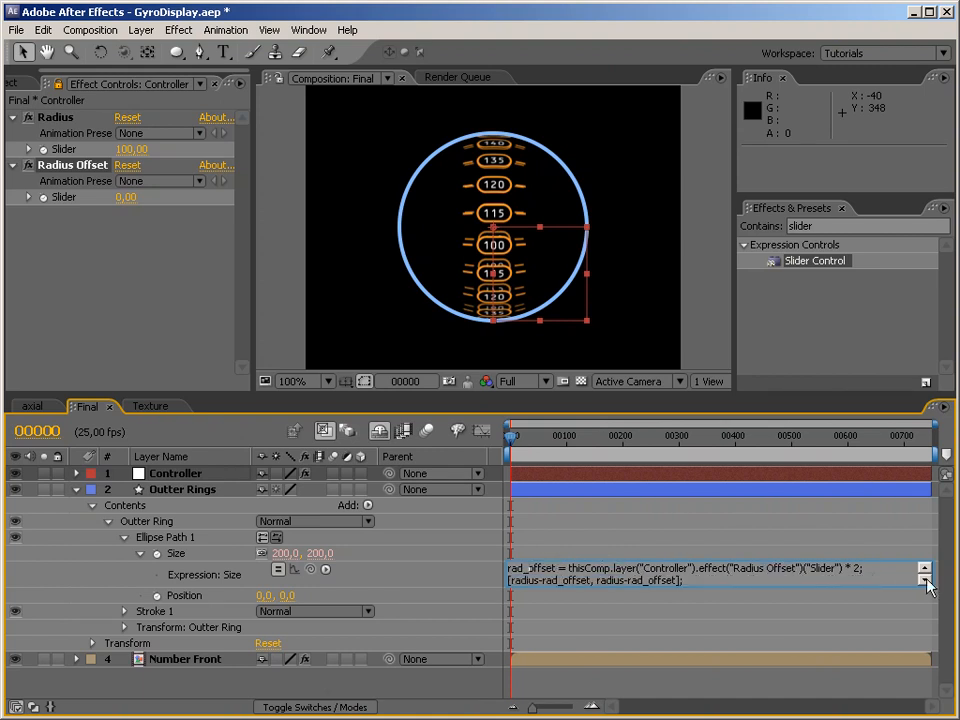
Commit the Outter Ring's Size expression and set the controller's Radius Offset to 20, keeping Radius at 100 after testing it.
key(KP_Enter)
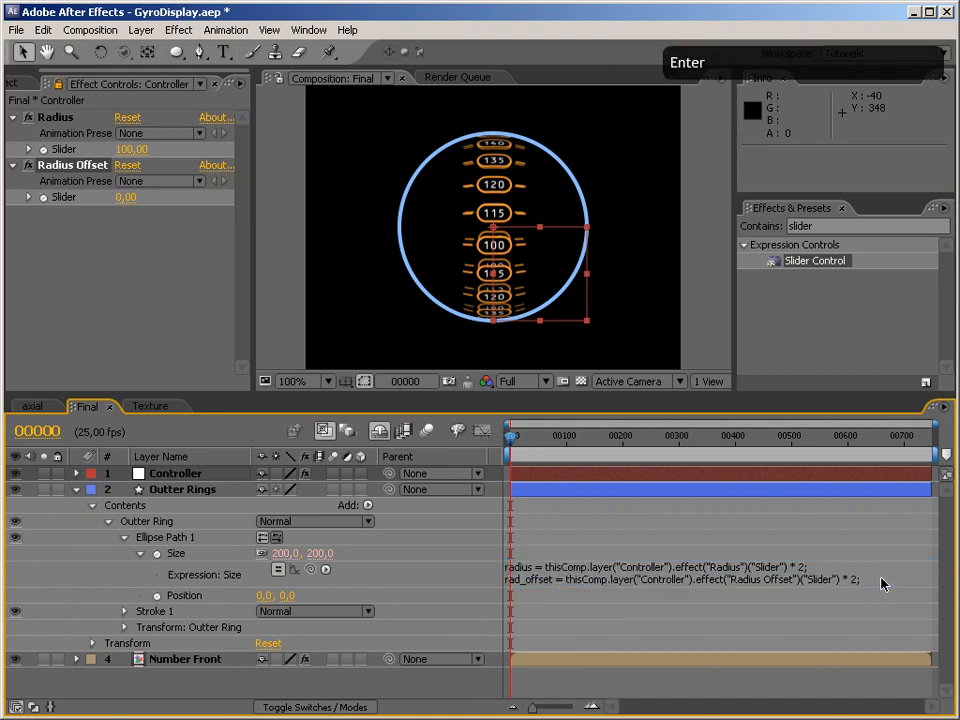
drag(126, 198, 150, 199)
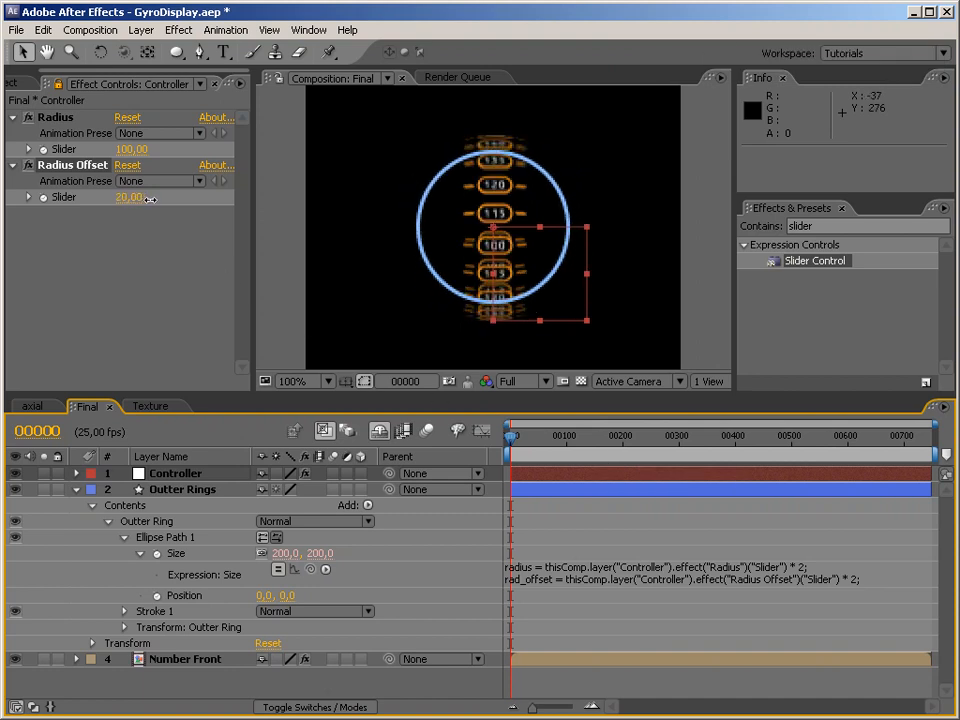
mouse_move(129, 150)
mouse_down()
mouse_move(176, 149)
mouse_move(89, 150)
mouse_move(120, 150)
mouse_up()
click(123, 151)
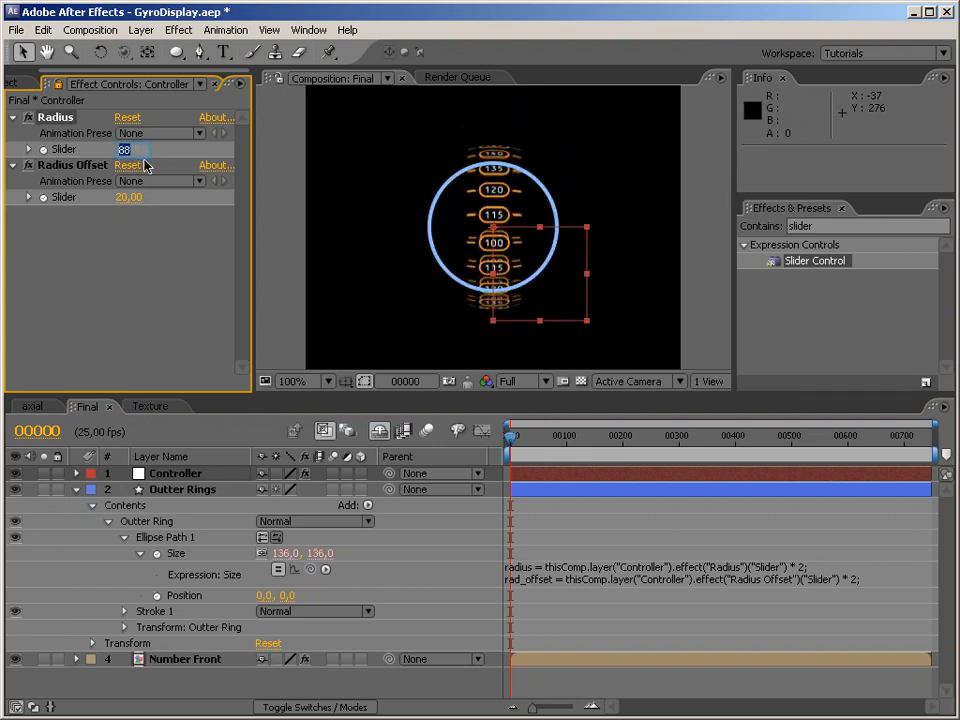
text(100)
key(Return)
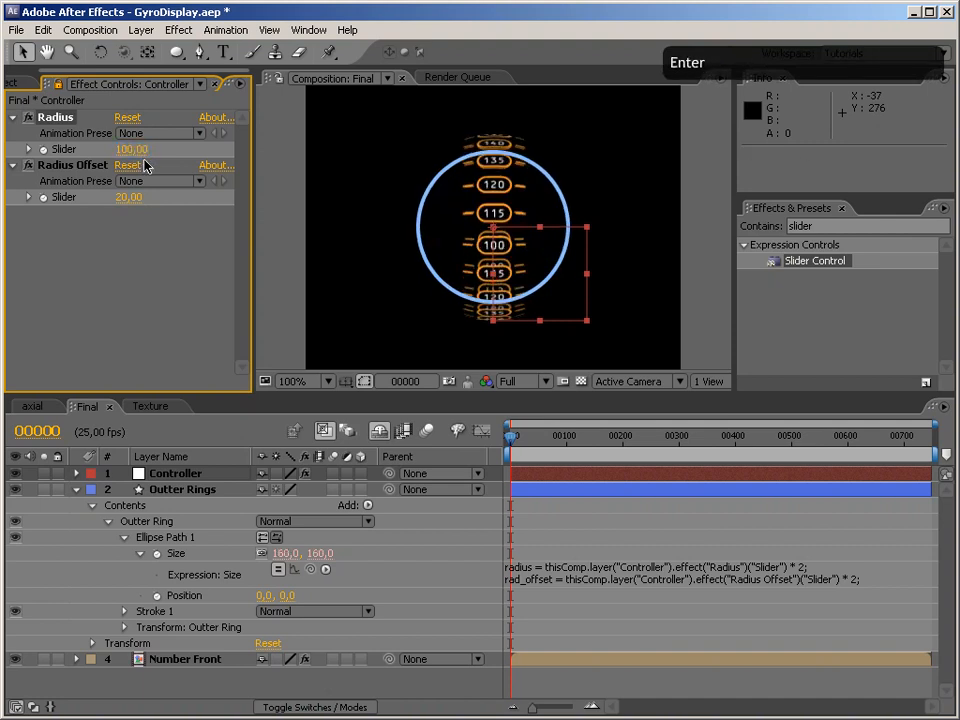
Check the double-ring reference in the axial composition at frame 29 and return to the Final composition.
click(35, 406)
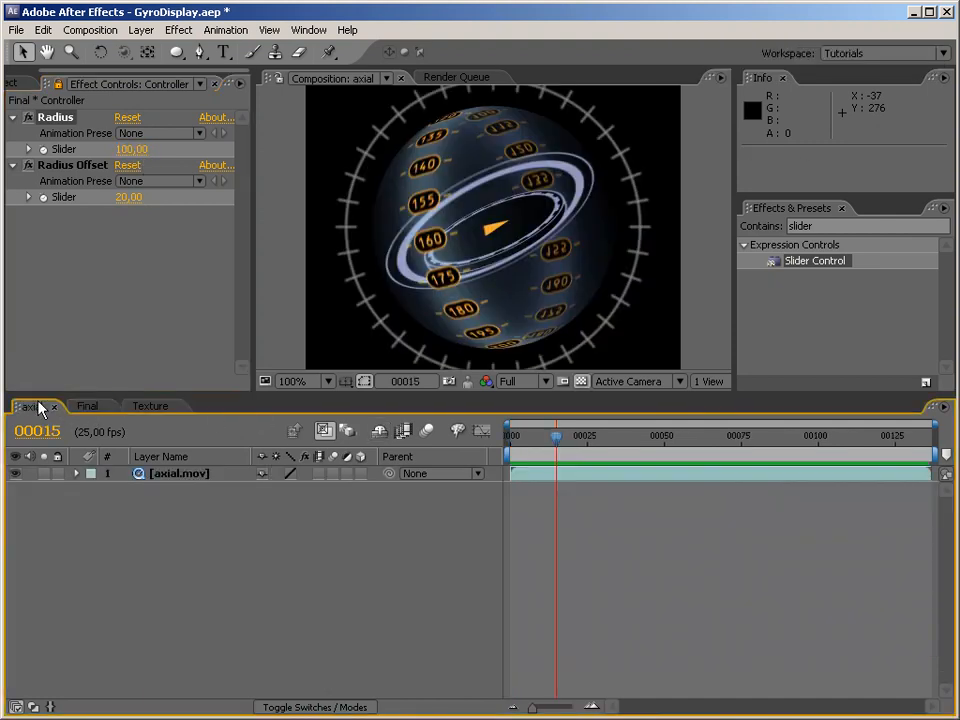
drag(556, 437, 598, 445)
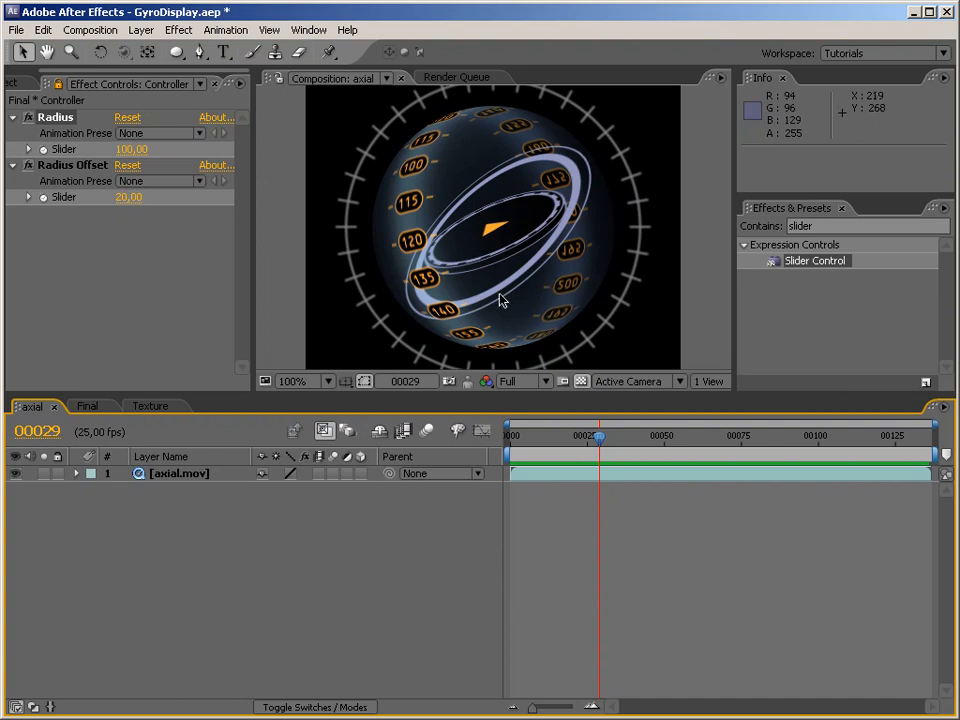
click(88, 414)
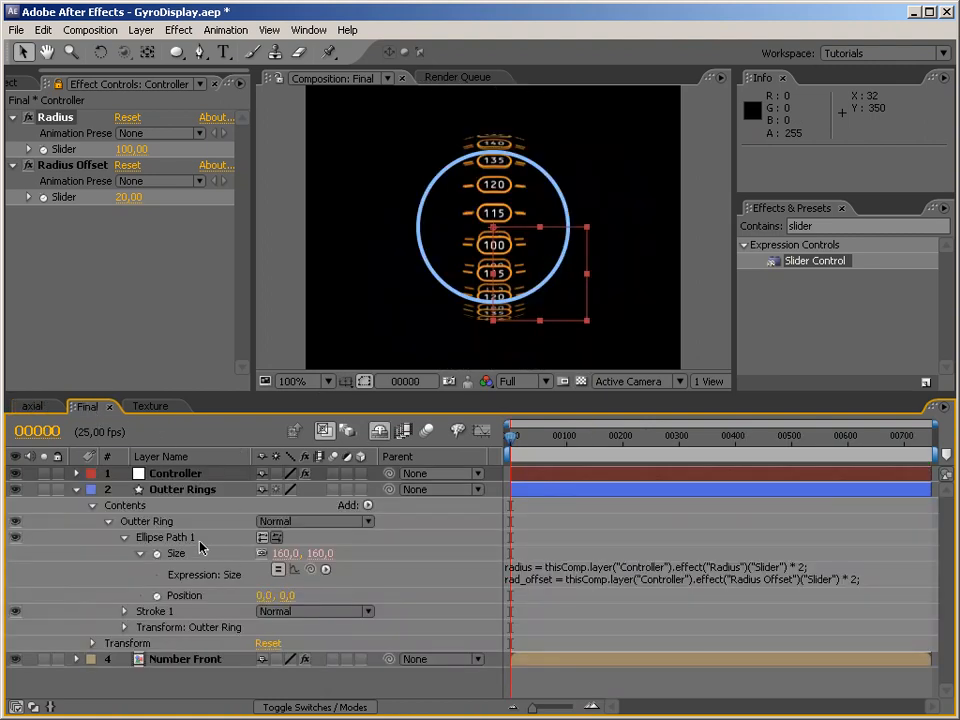
Duplicate the Outter Ring group, move the copy below the original and rename it Inner Ring.
click(109, 521)
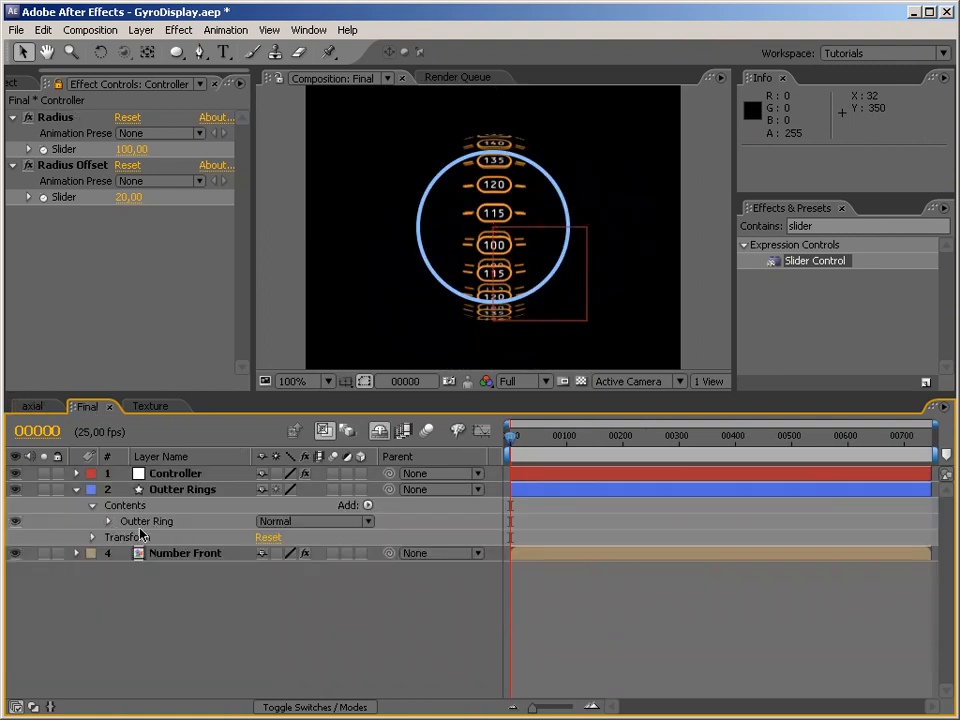
click(150, 522)
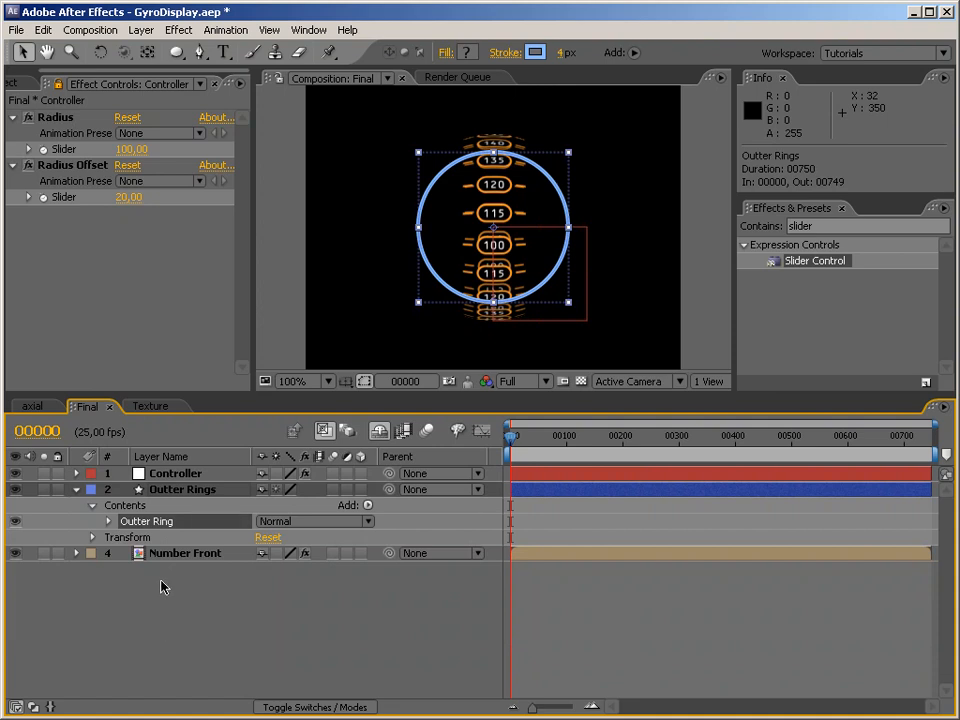
key(ctrl+d)
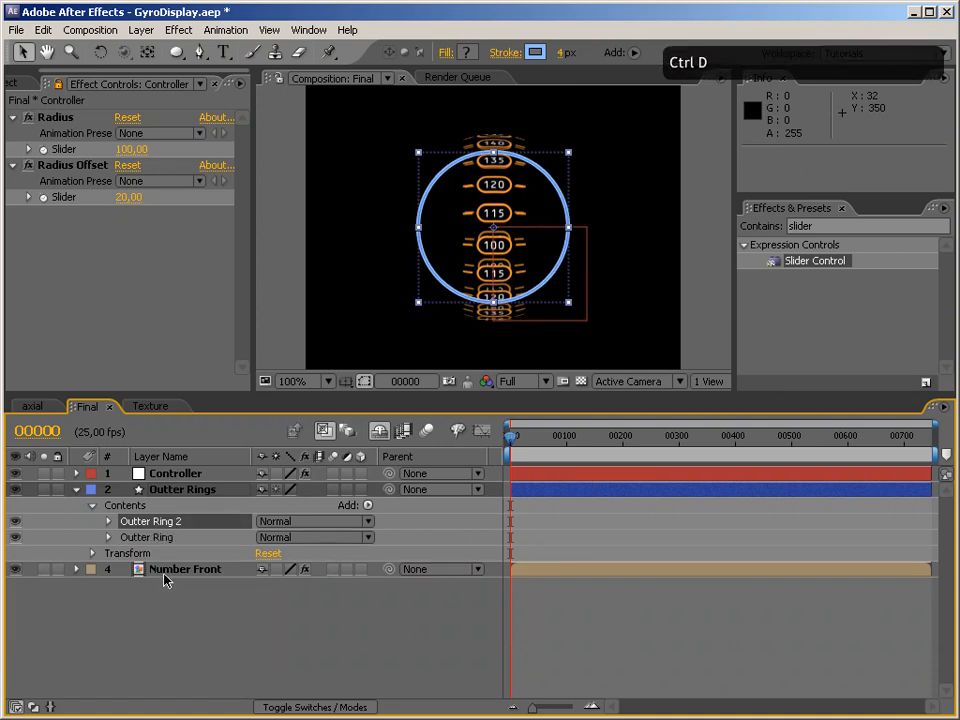
drag(150, 521, 168, 549)
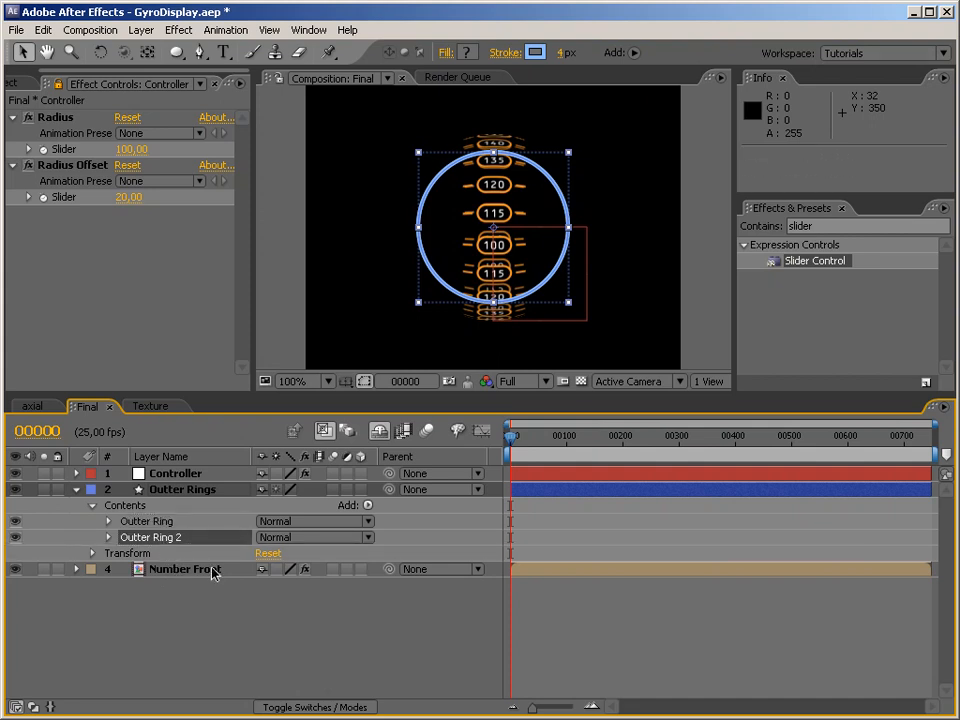
key(Return)
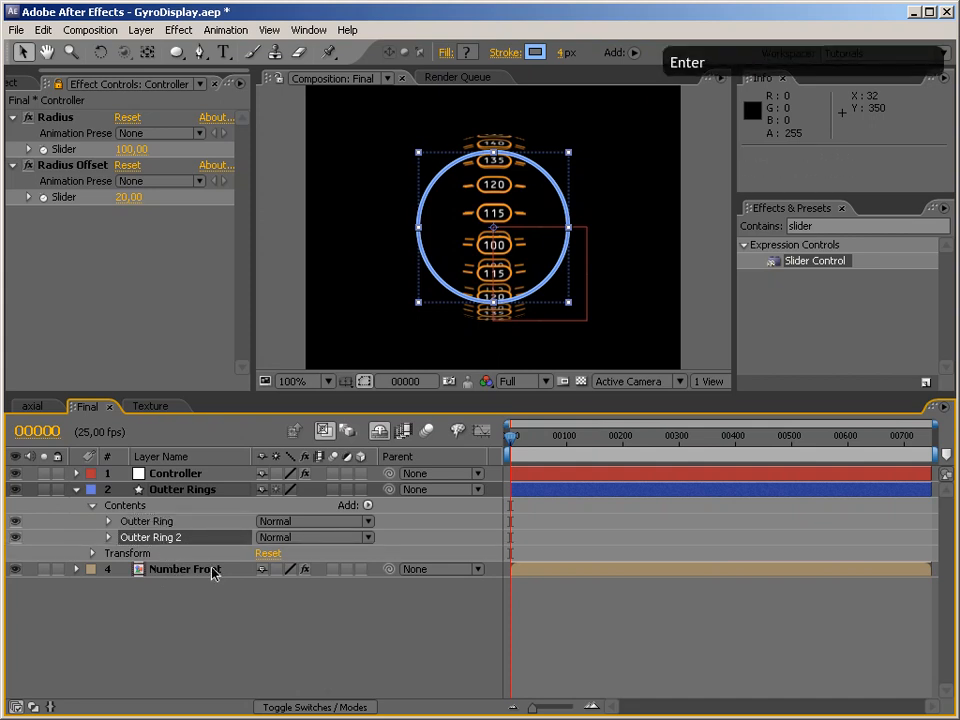
text(Inner R)
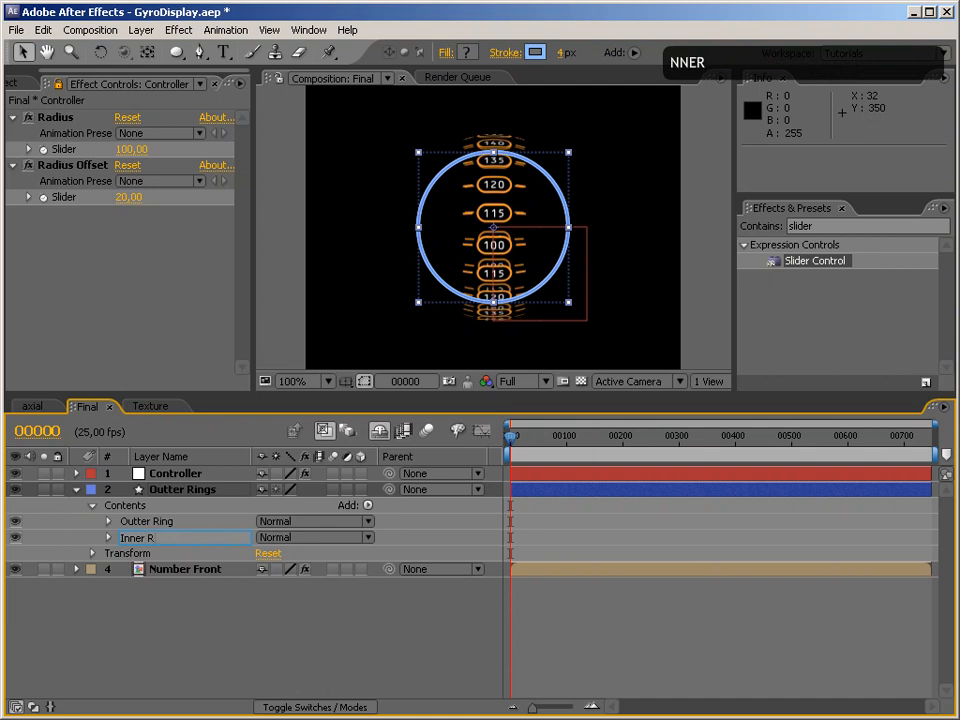
text(ing)
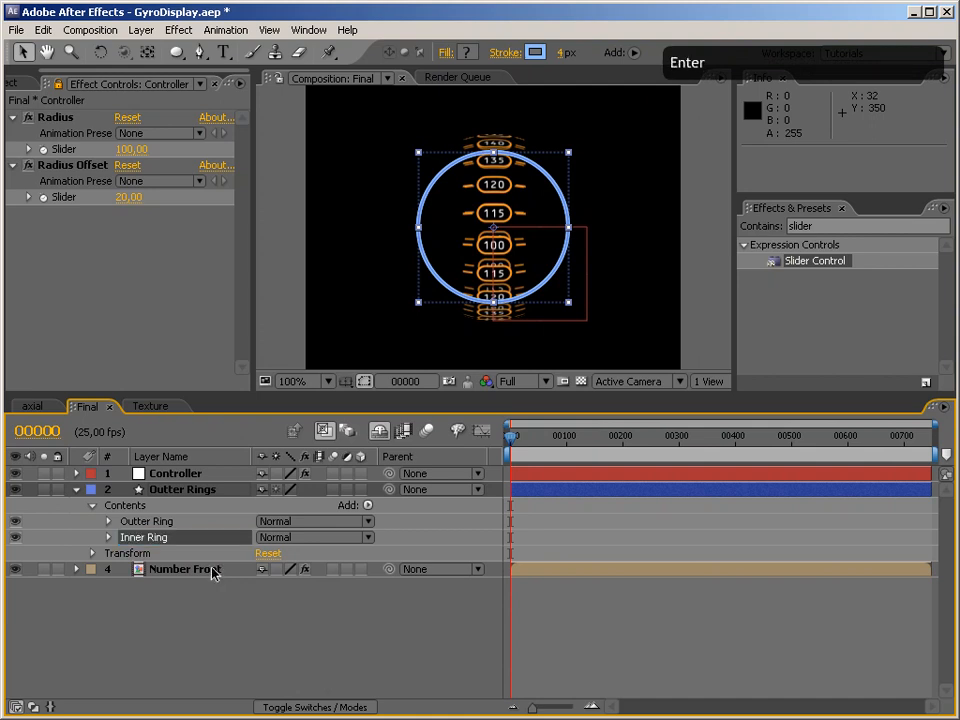
Reveal the ellipse path Size expressions of both the Inner Ring and Outter Ring groups.
click(108, 537)
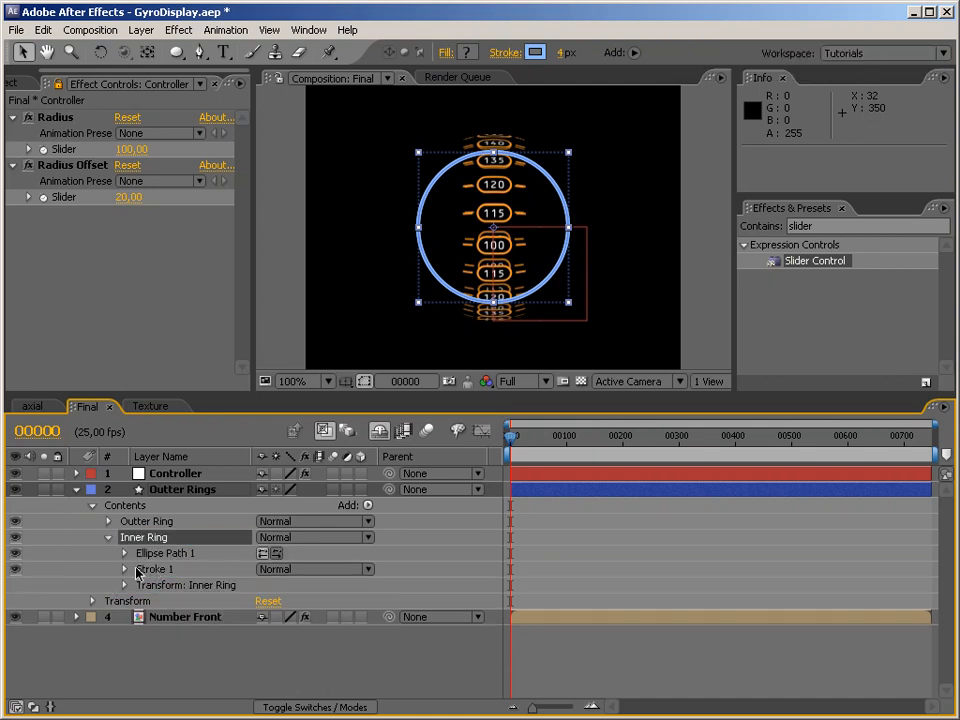
click(125, 553)
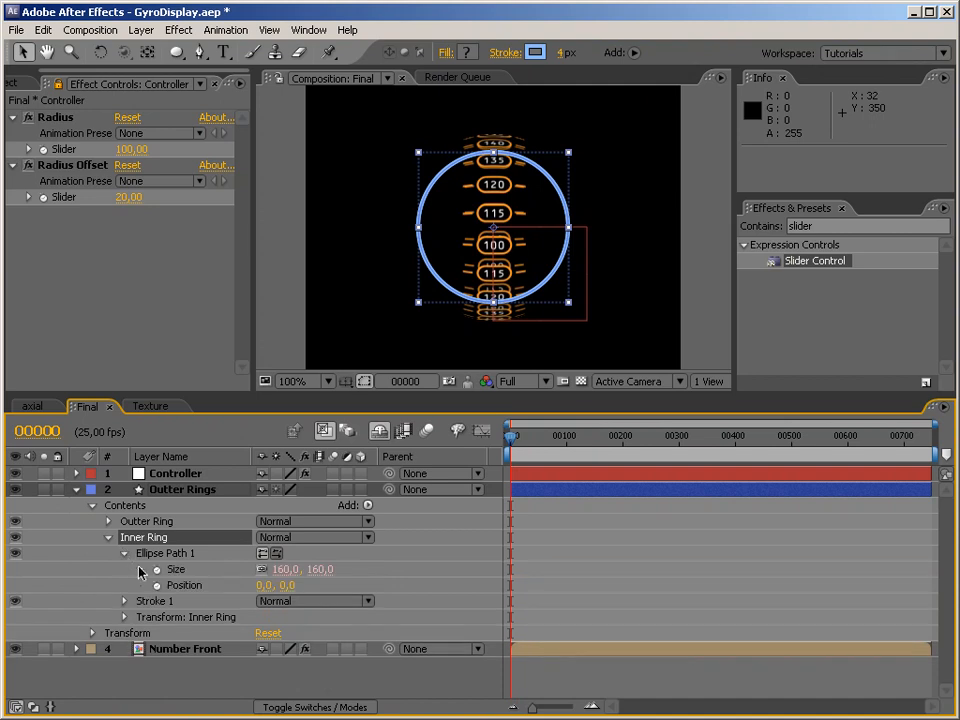
click(140, 569)
click(108, 521)
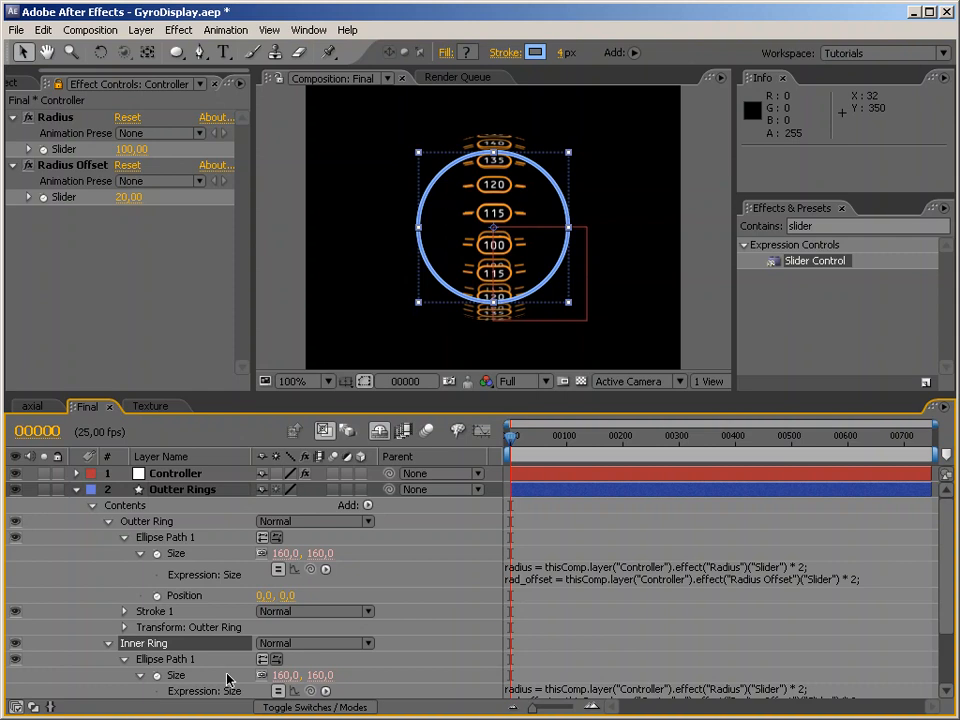
Replace the Inner Ring's Size expression with out_radius = content("Outter Ring").content("Ellipse Path 1").size;.
click(307, 689)
click(590, 650)
click(593, 650)
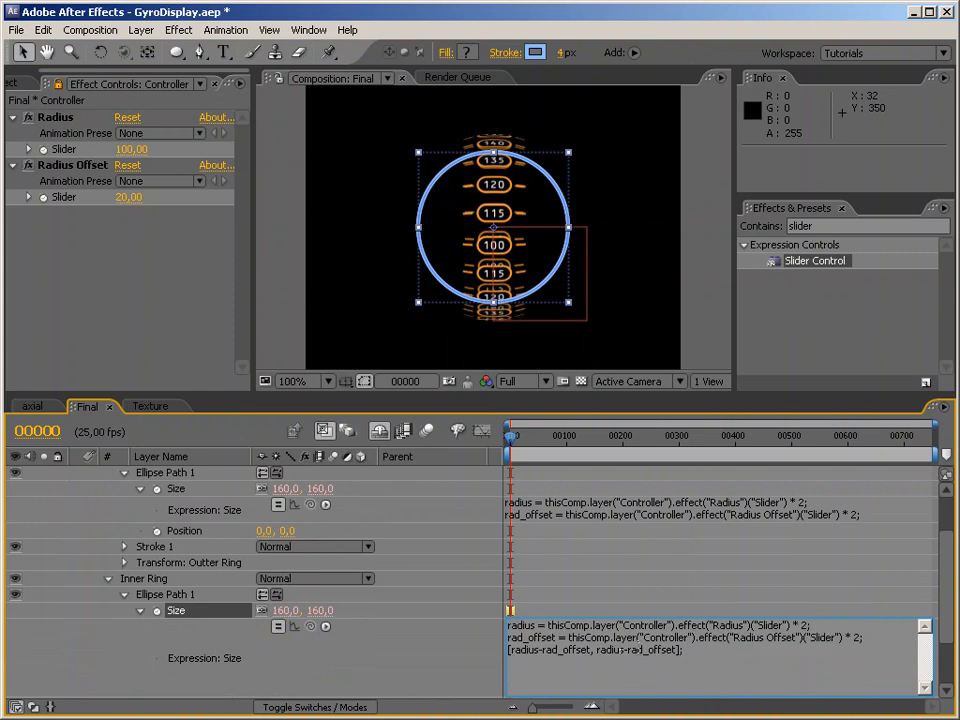
drag(686, 652, 507, 650)
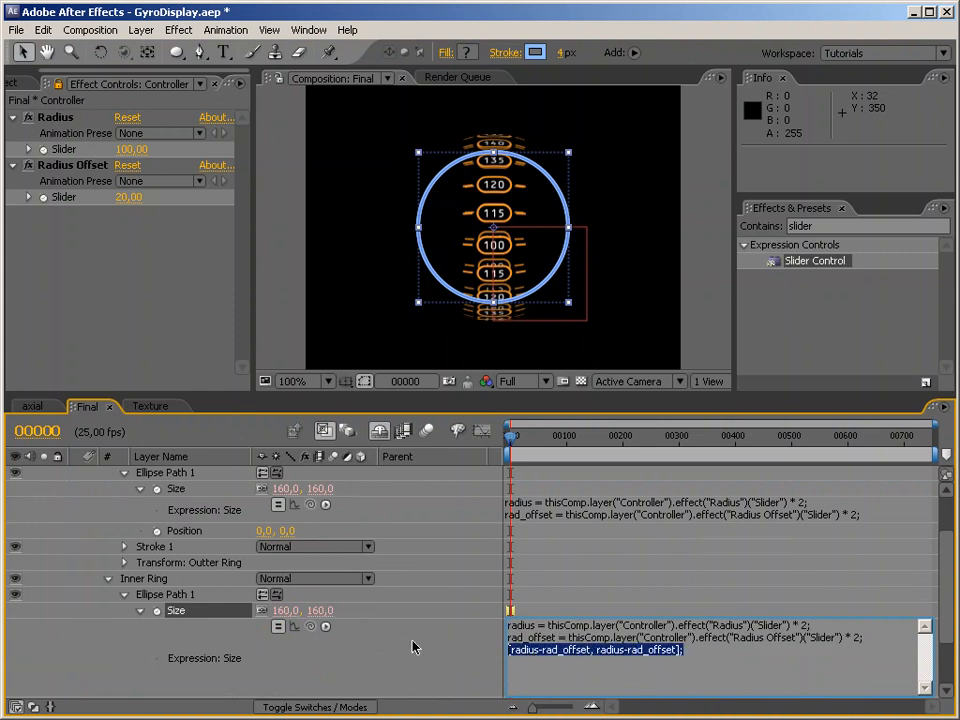
click(589, 681)
drag(548, 625, 646, 652)
click(720, 672)
key(ctrl+a)
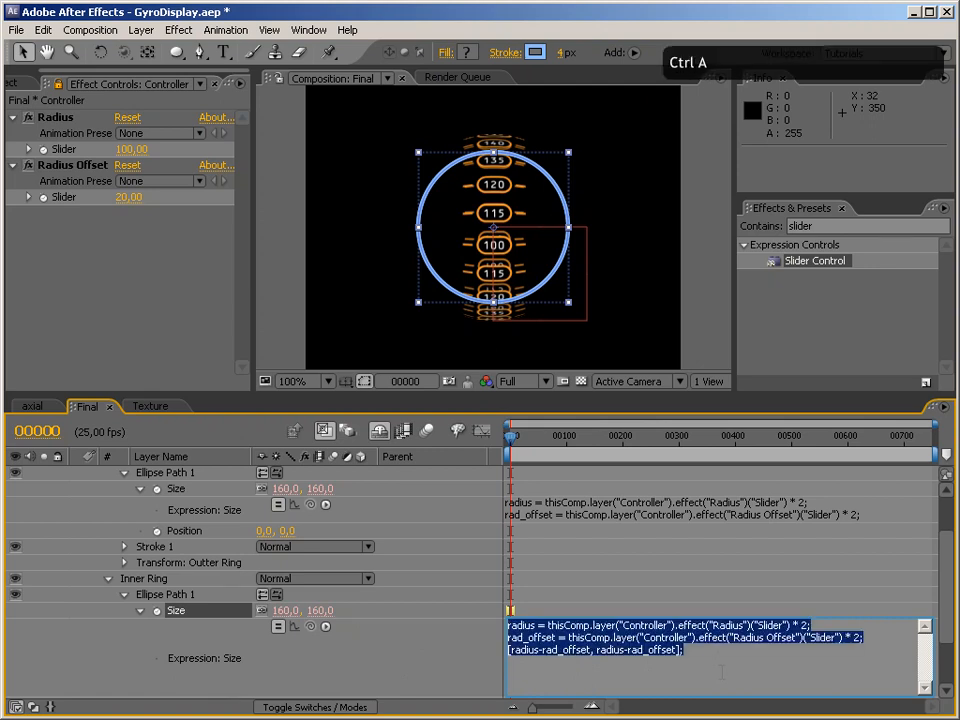
text(out_)
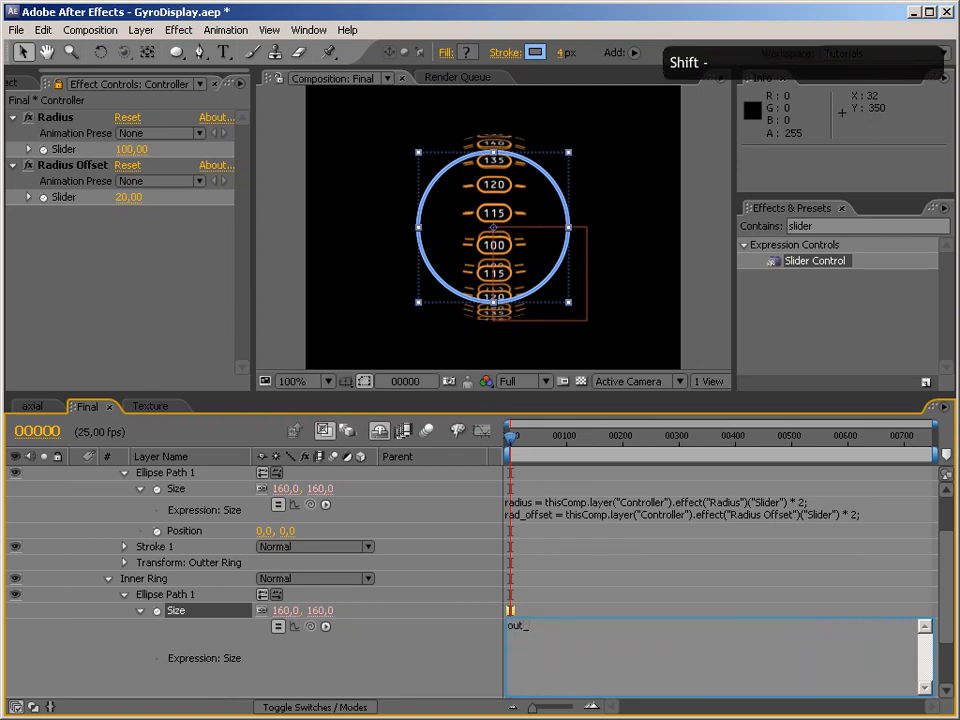
text(radius =)
drag(313, 628, 183, 492)
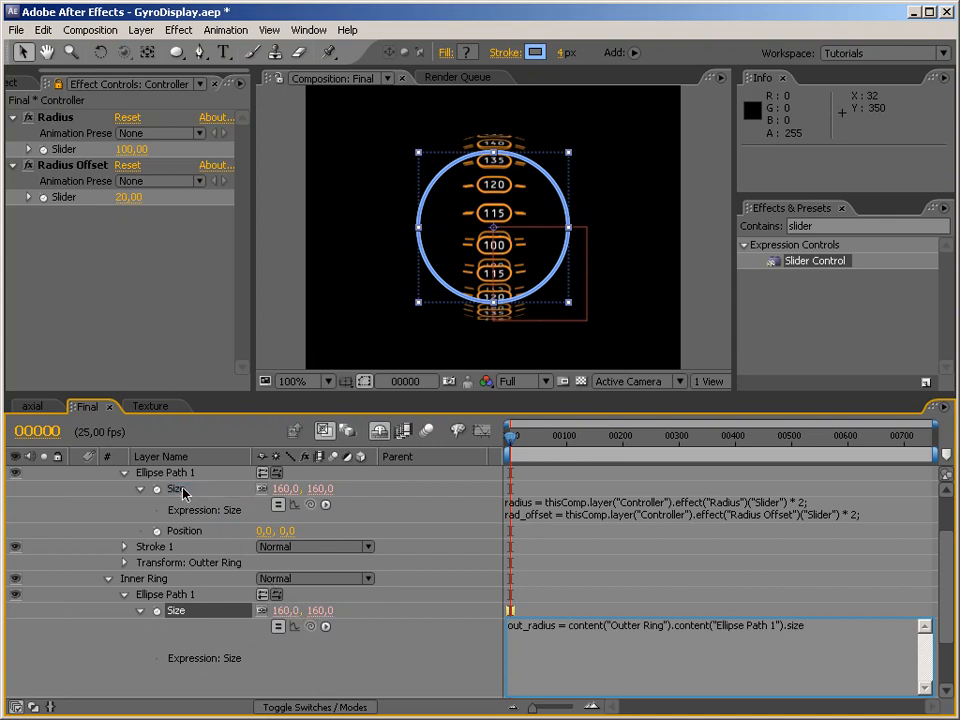
text(;)
Copy the rad_offset definition from the Outter Ring's Size expression to a new first line in the Inner Ring's expression.
key(Home)
key(Return)
key(Up)
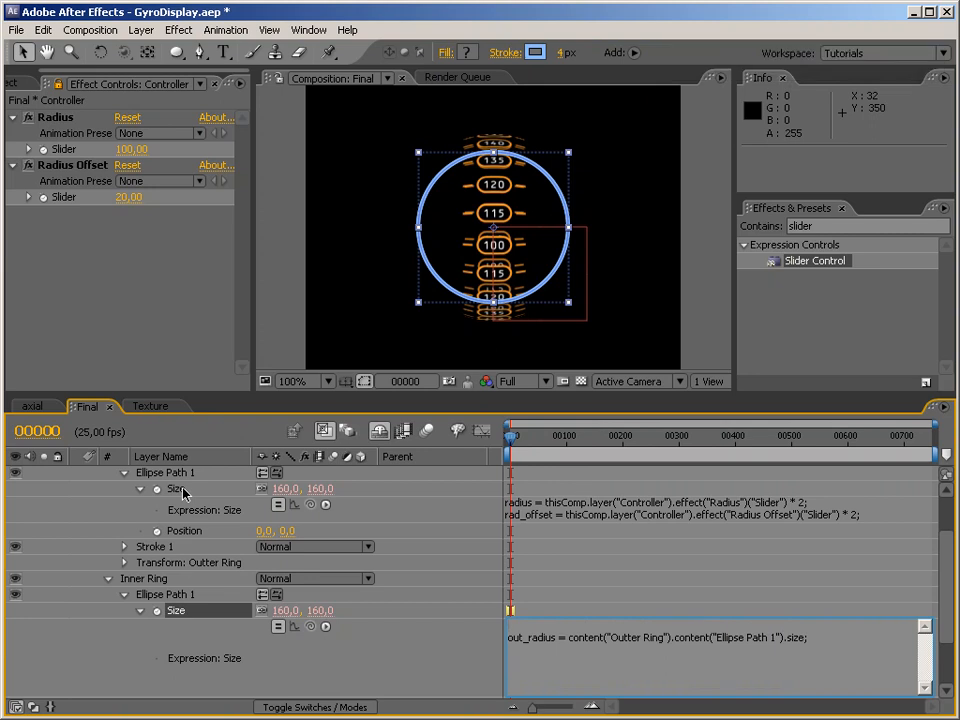
click(826, 515)
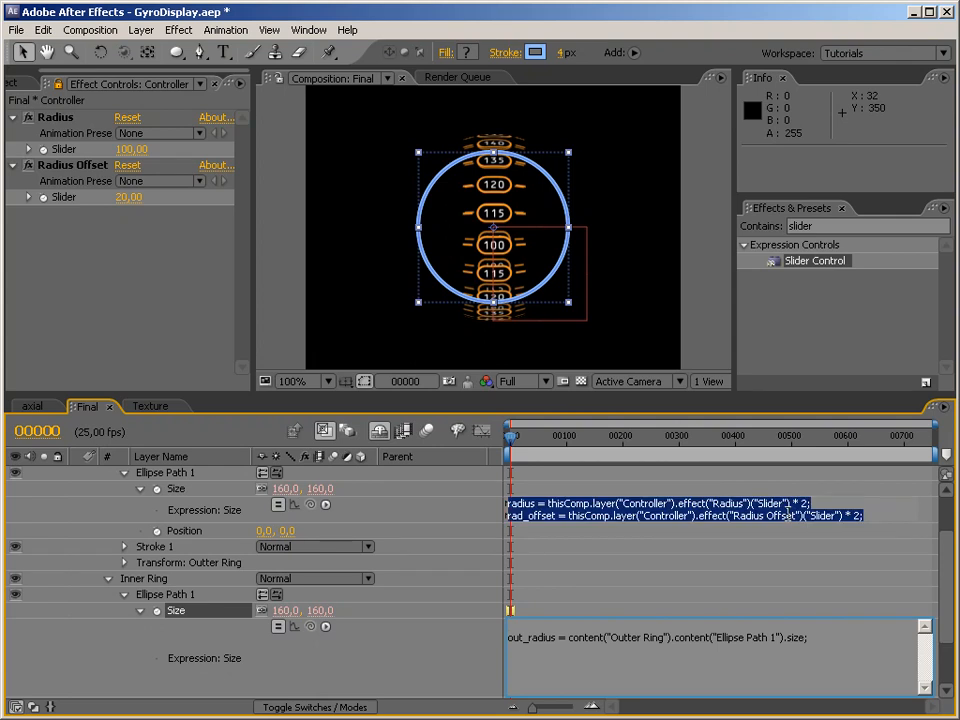
click(826, 515)
mouse_move(800, 522)
mouse_down()
mouse_move(793, 517)
mouse_move(788, 536)
mouse_up()
drag(858, 516, 506, 516)
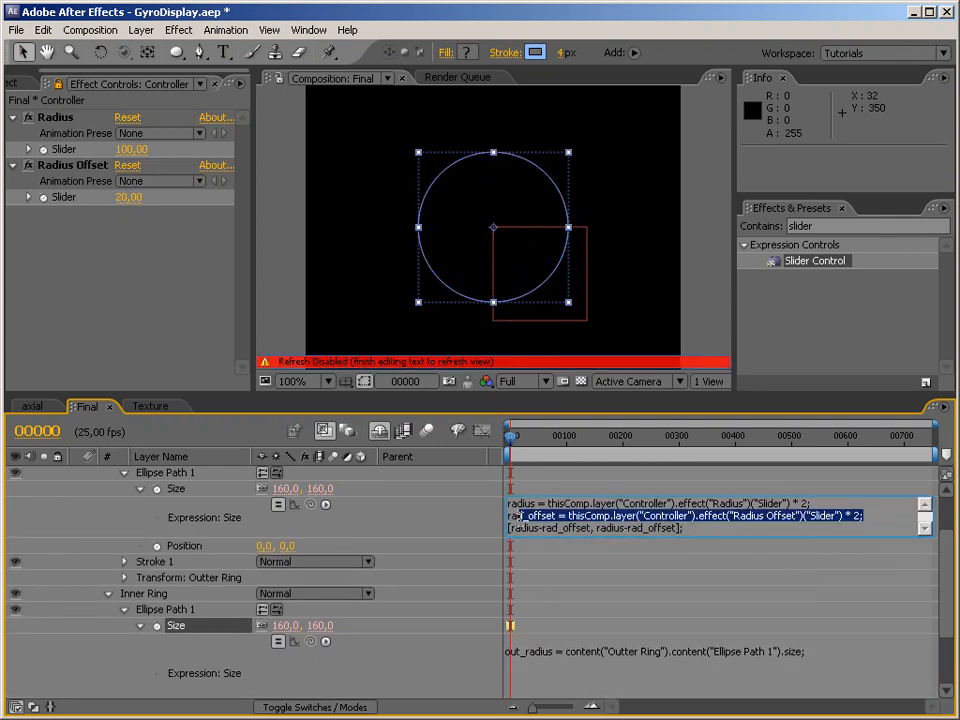
key(ctrl+c)
click(508, 652)
key(Home)
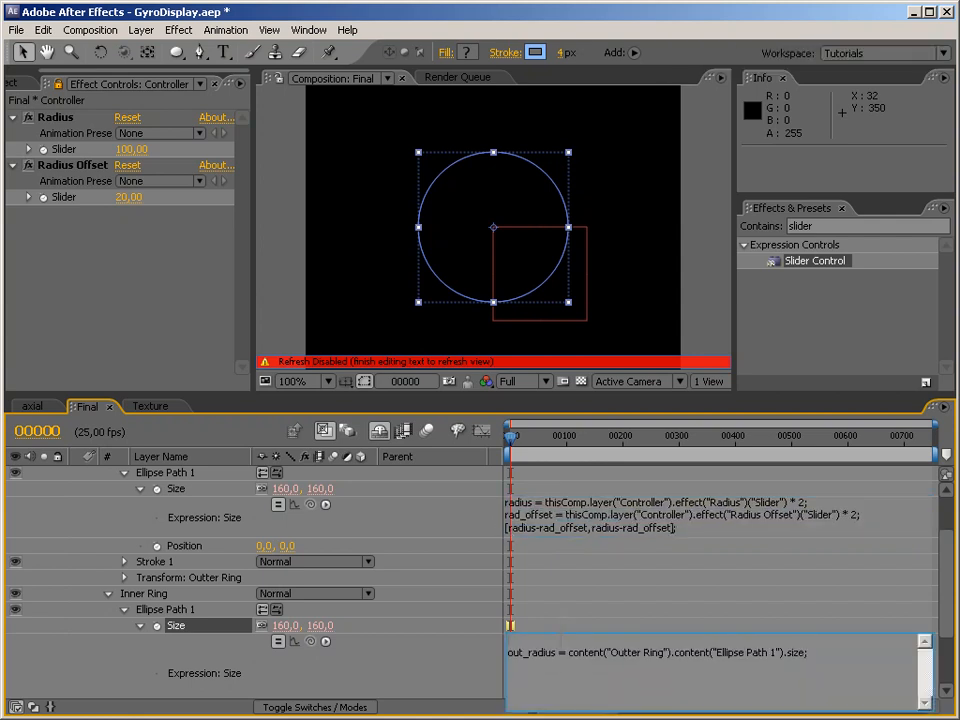
key(ctrl+v)
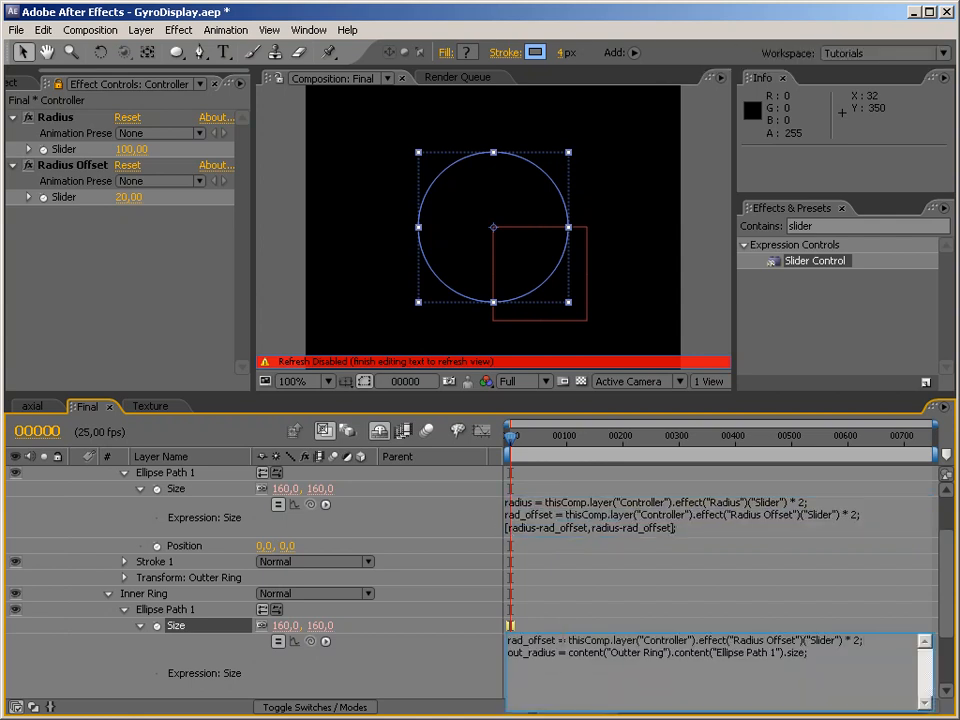
Subtract [rad_offset, rad_offset] from the outer ring size in the Inner Ring's out_radius line.
key(Down)
key(Left)
text(- [rad_)
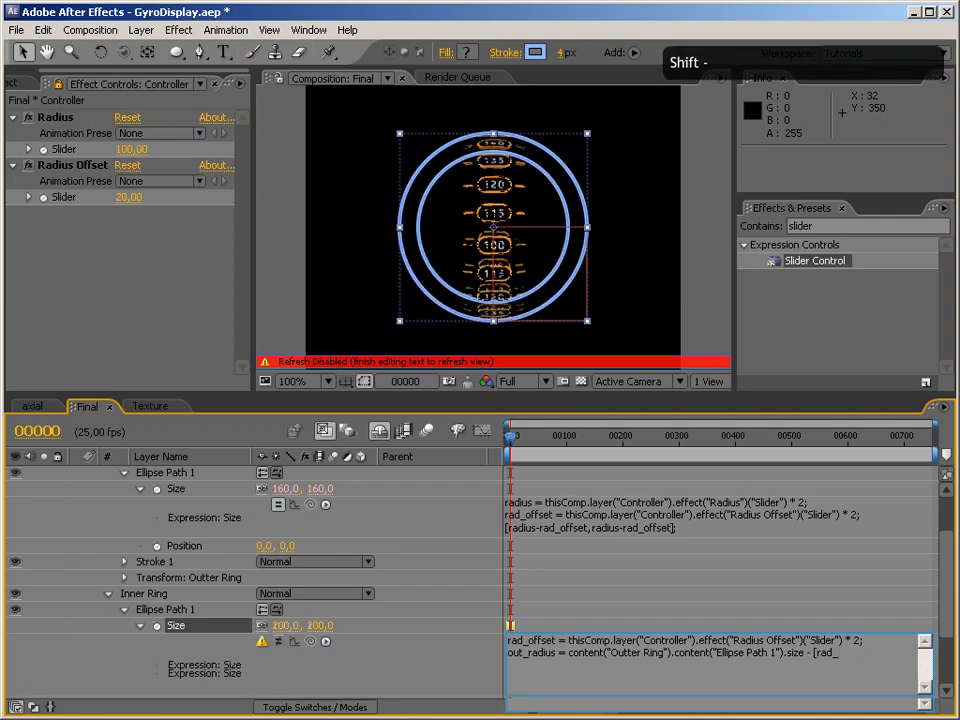
text(offset, rad, of)
key(BackSpace)
key(BackSpace)
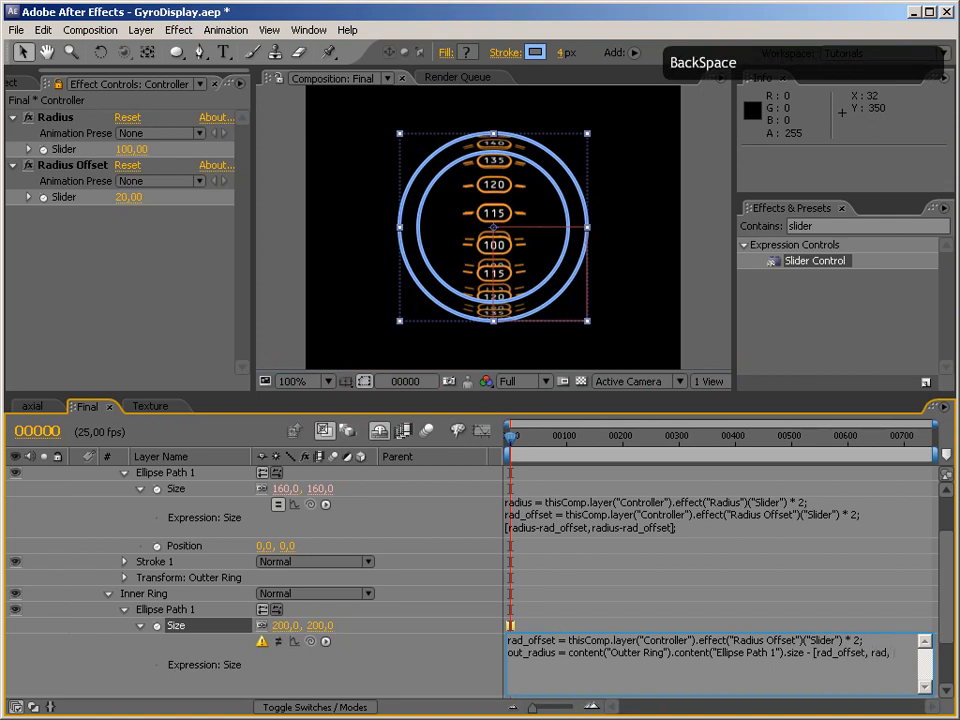
text(_offset)
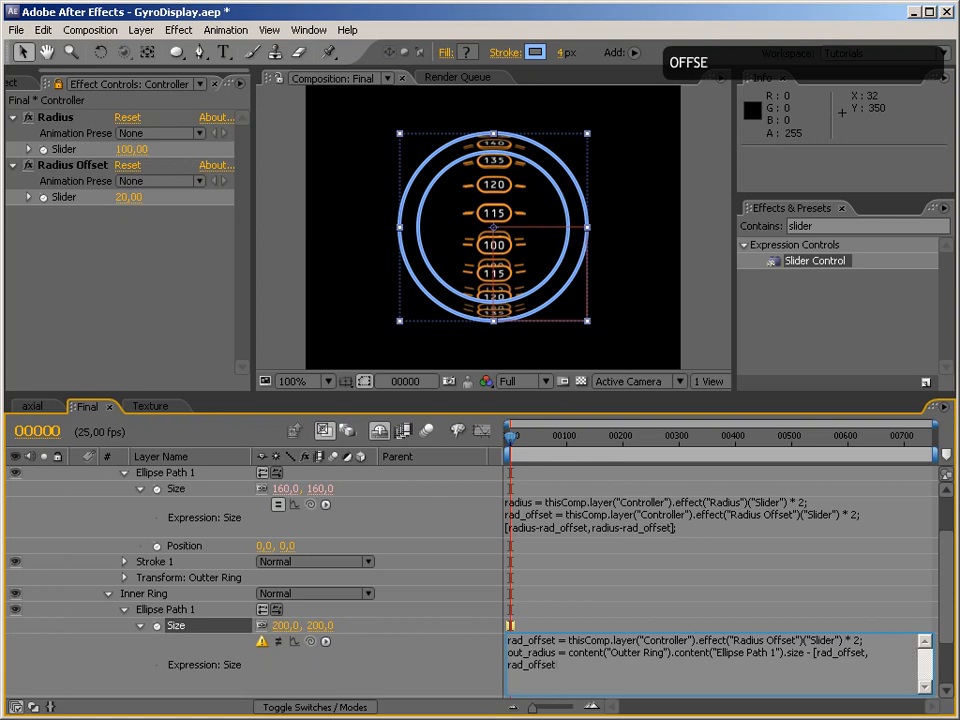
text(];)
Finish the Inner Ring's Size expression with a final out_radius; line and commit it.
key(Return)
key(Return)
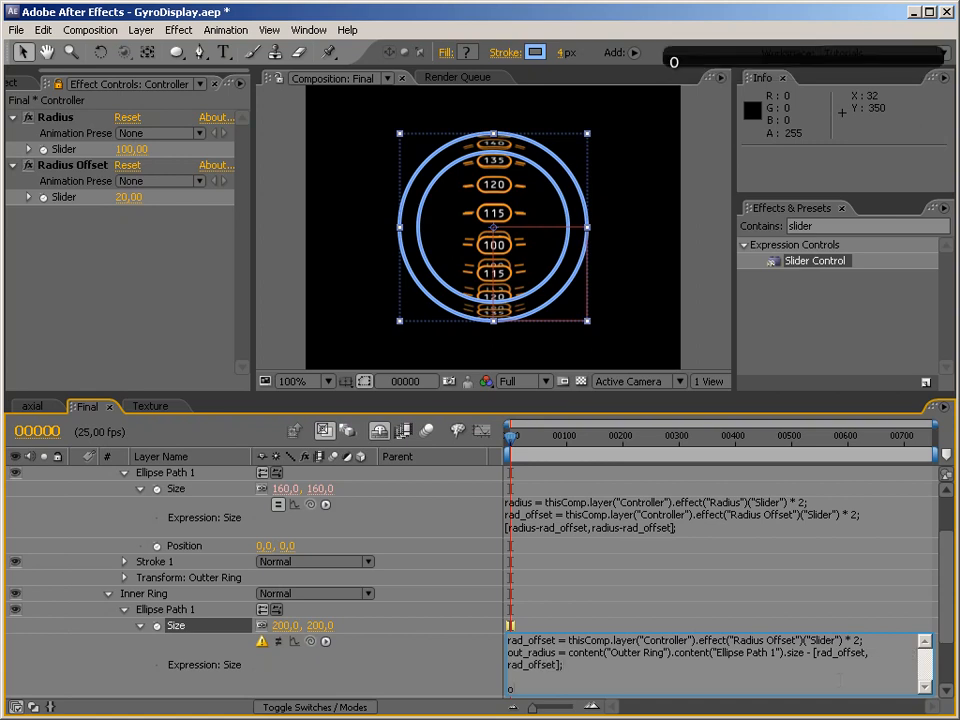
text(out_radius;)
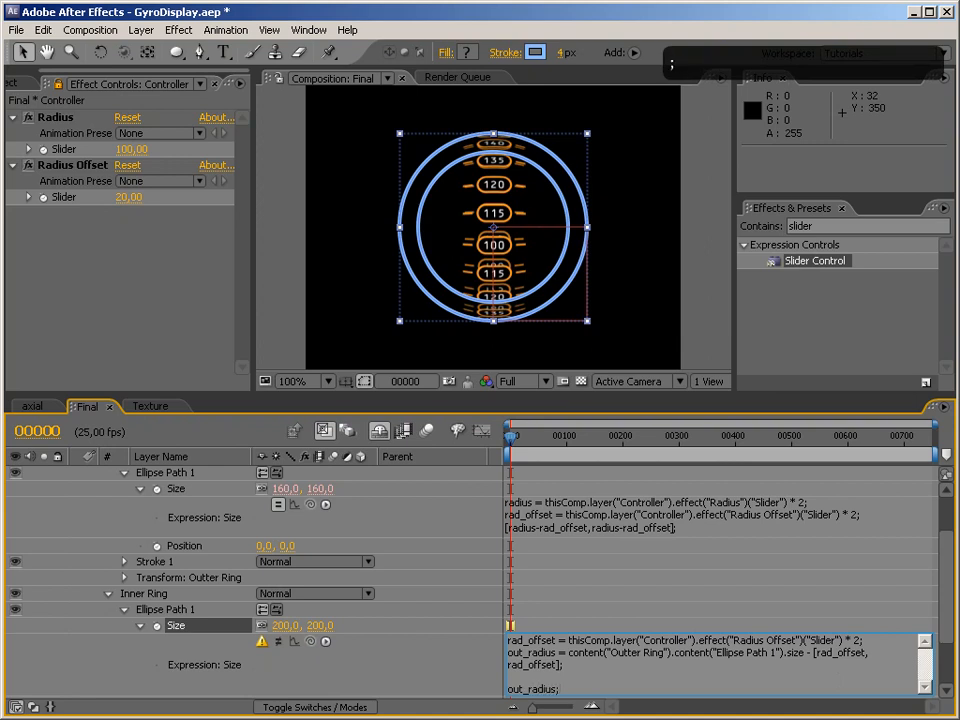
key(KP_Enter)
click(178, 265)
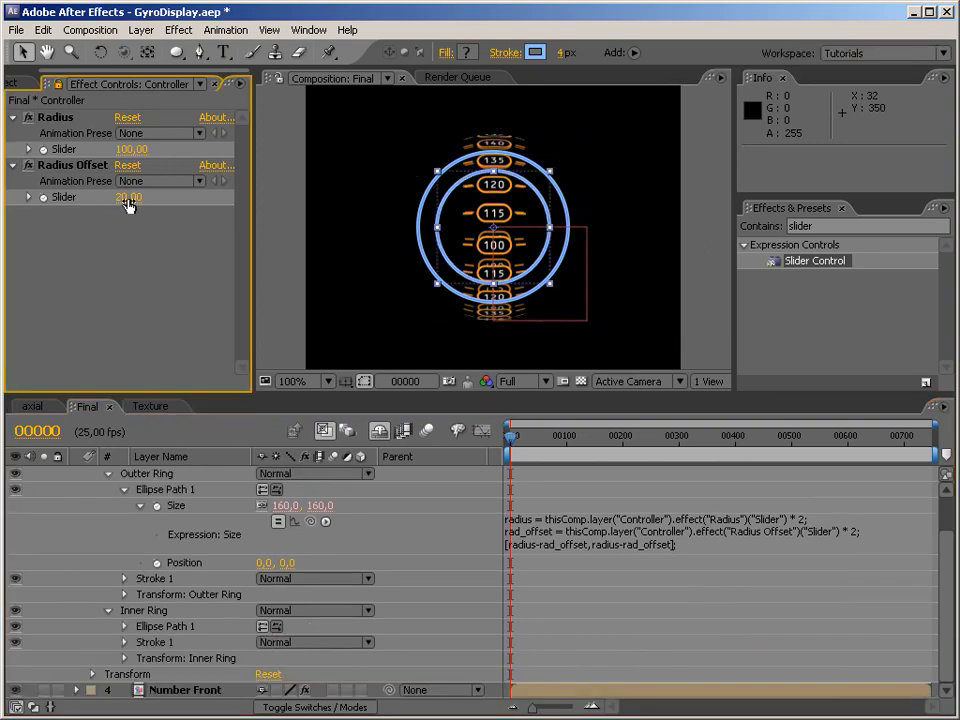
Vary the Controller's Radius Offset slider to test how both rings respond, restoring it to 20.
drag(126, 198, 85, 196)
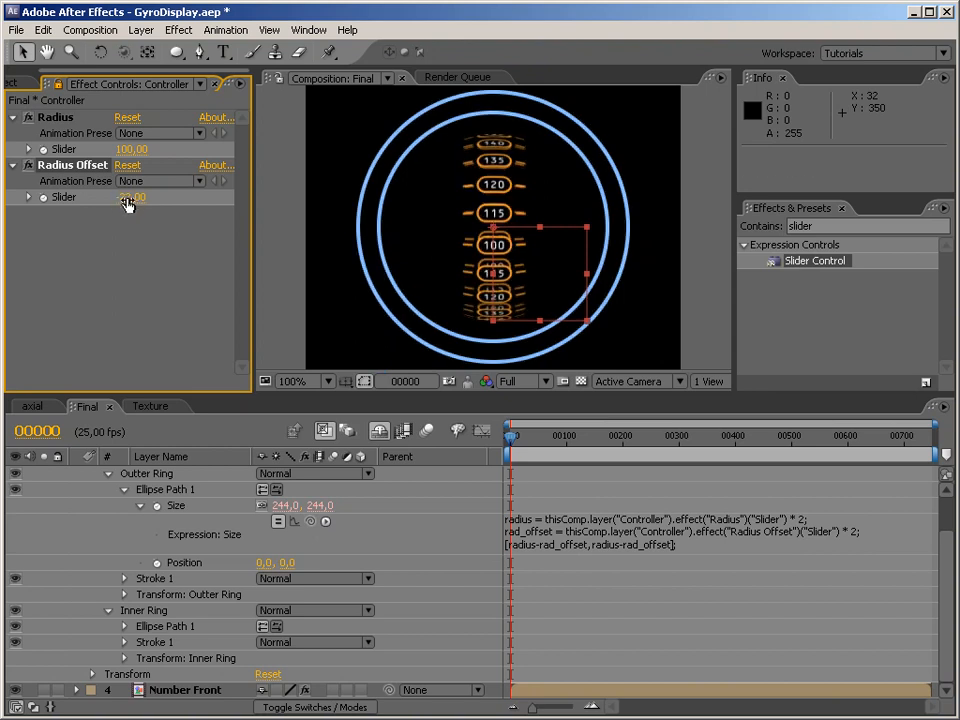
click(127, 199)
text(2)
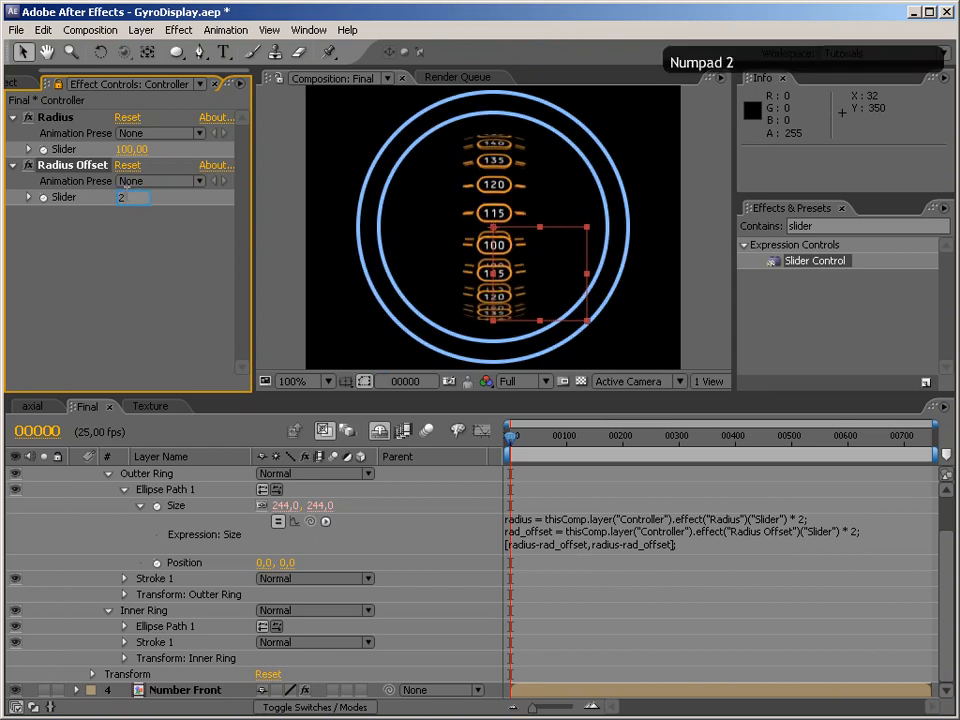
key(Return)
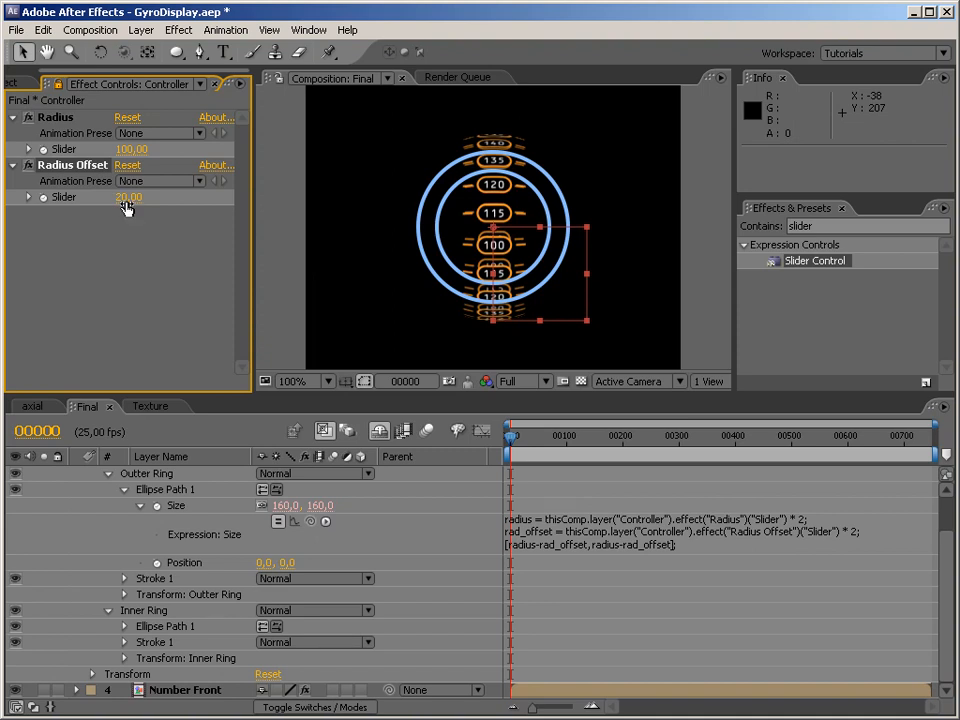
drag(126, 207, 145, 199)
key(ctrl+z)
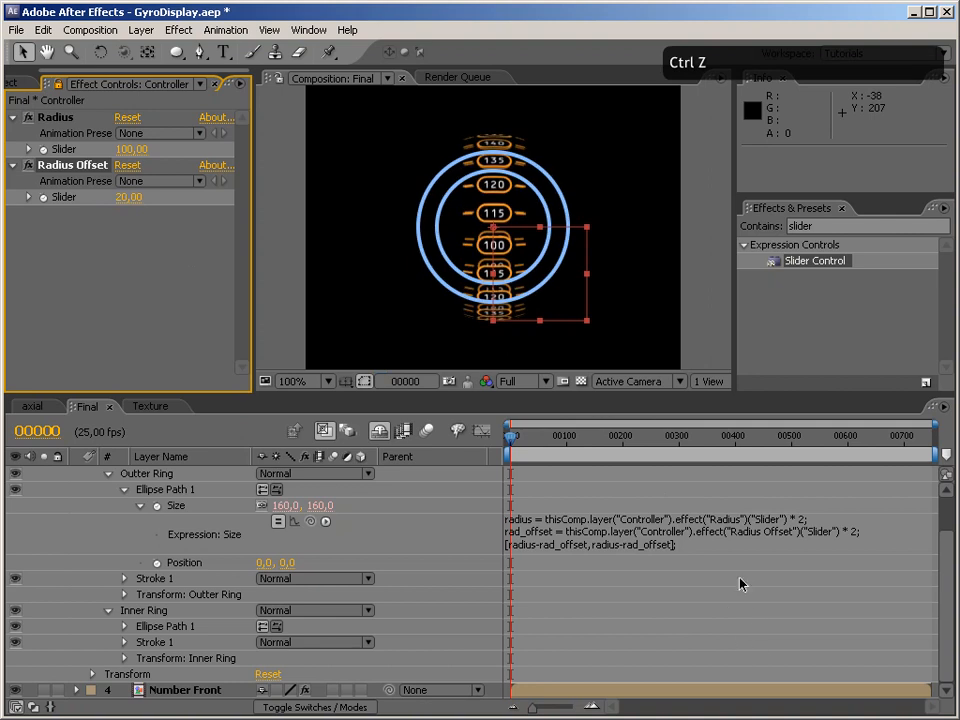
Close the Outter Ring's ellipse path properties and set the stroke width of its Stroke 1 to 2.
click(778, 540)
click(750, 540)
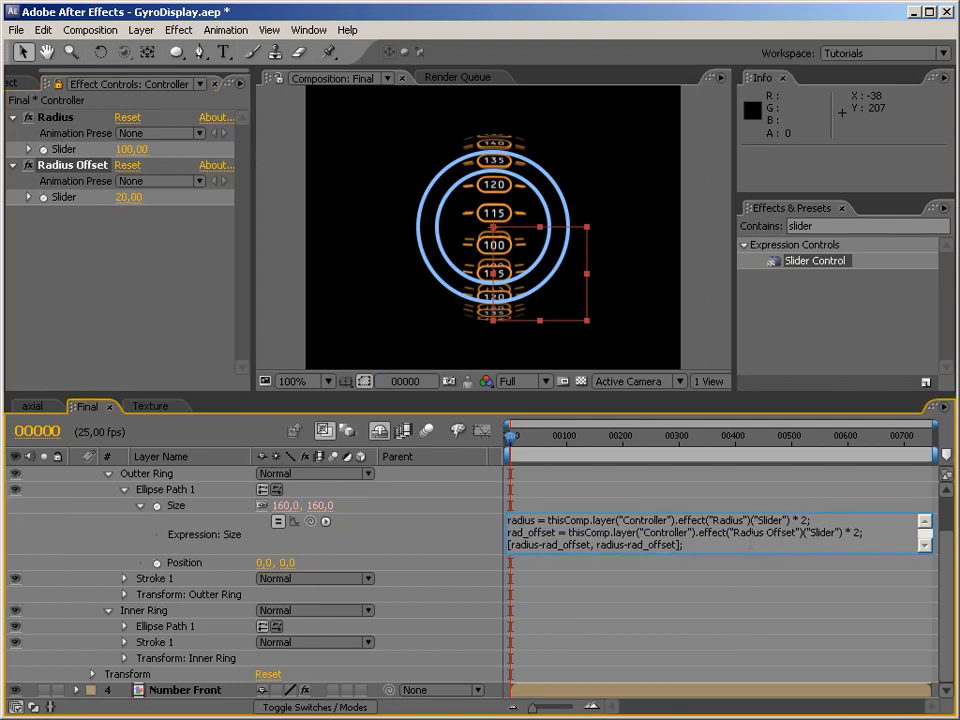
click(140, 506)
click(126, 534)
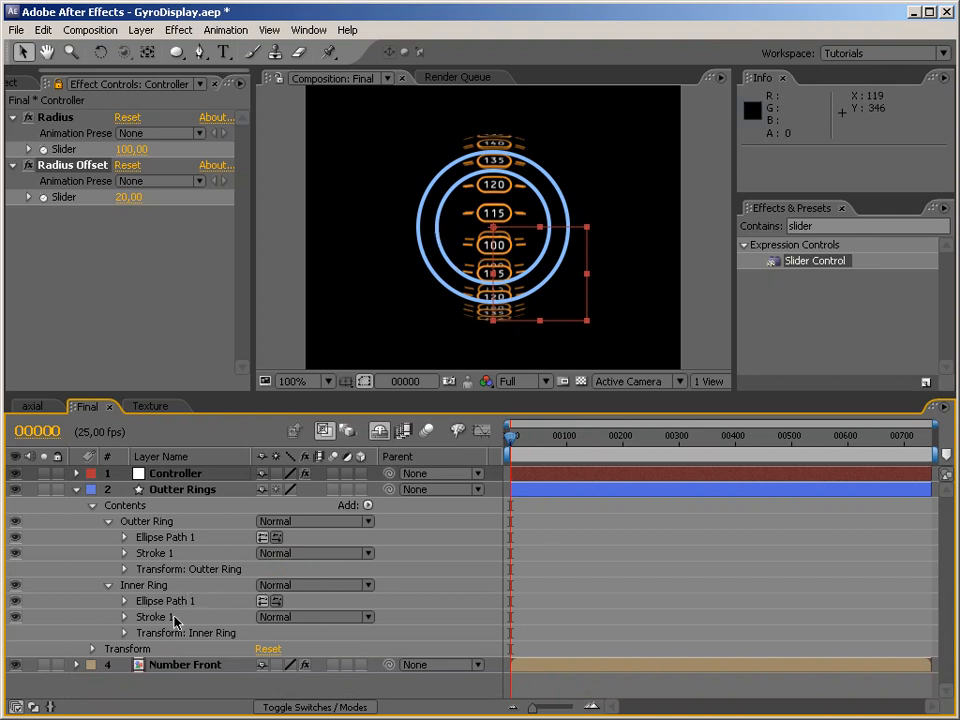
click(148, 524)
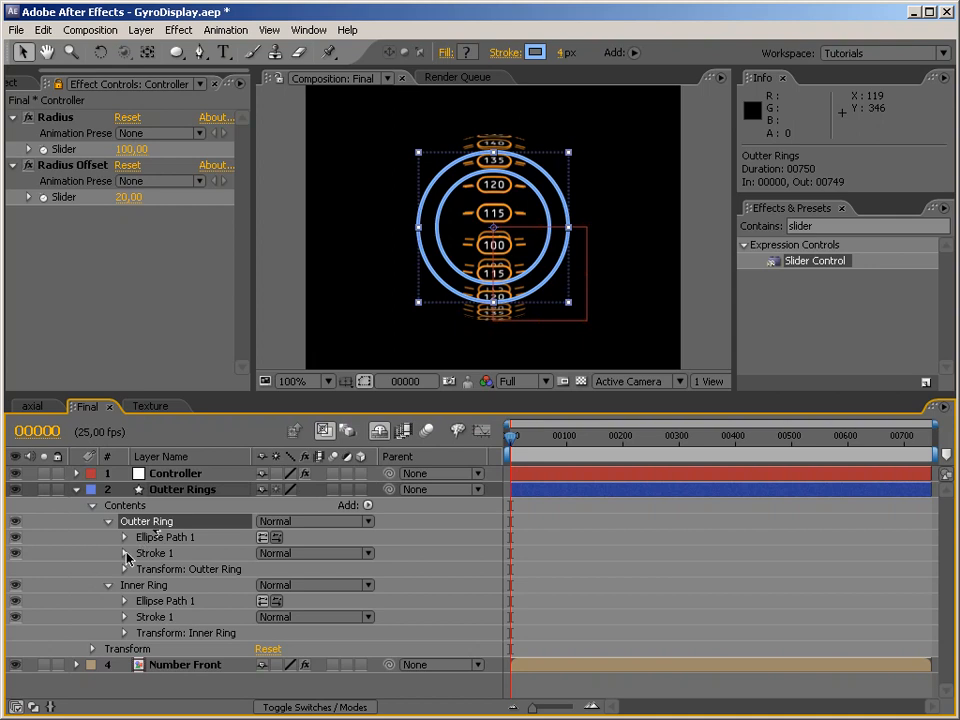
click(125, 553)
click(262, 617)
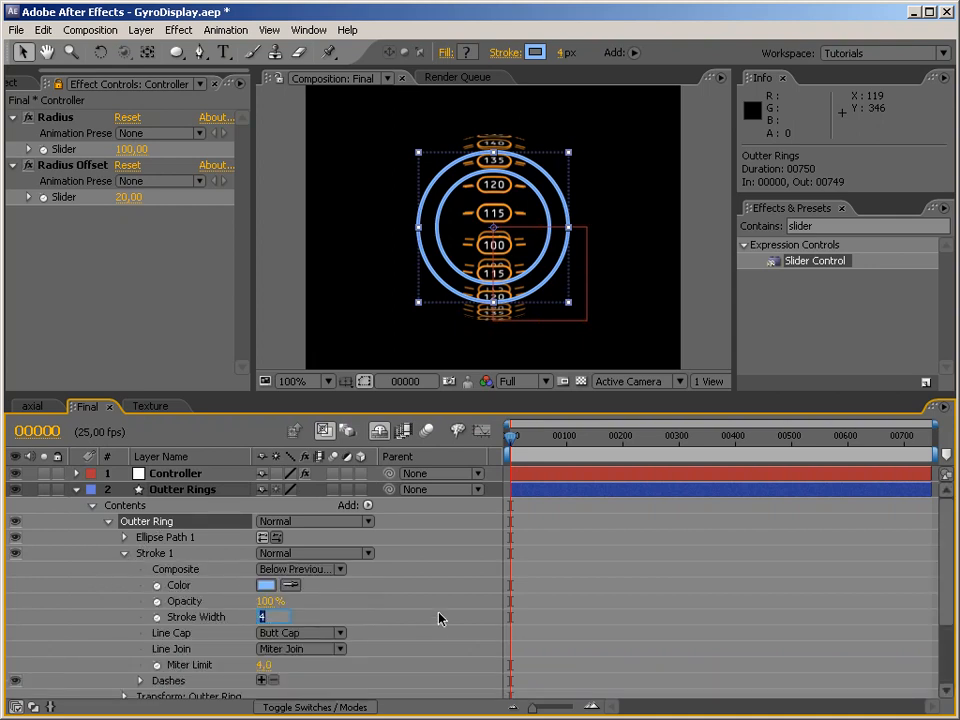
text(2)
key(Return)
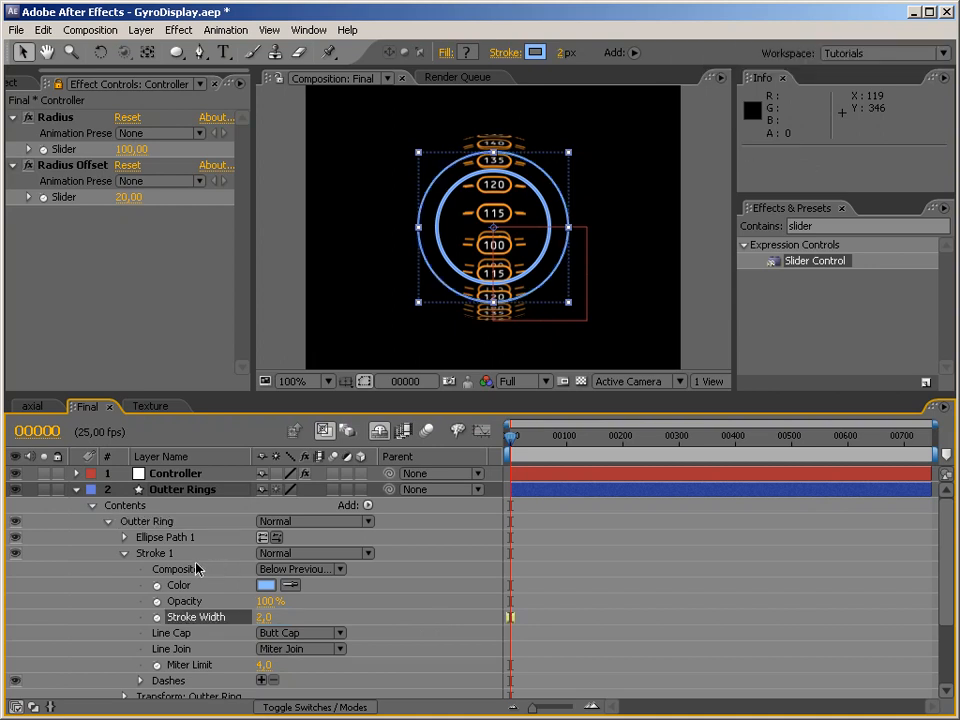
click(124, 554)
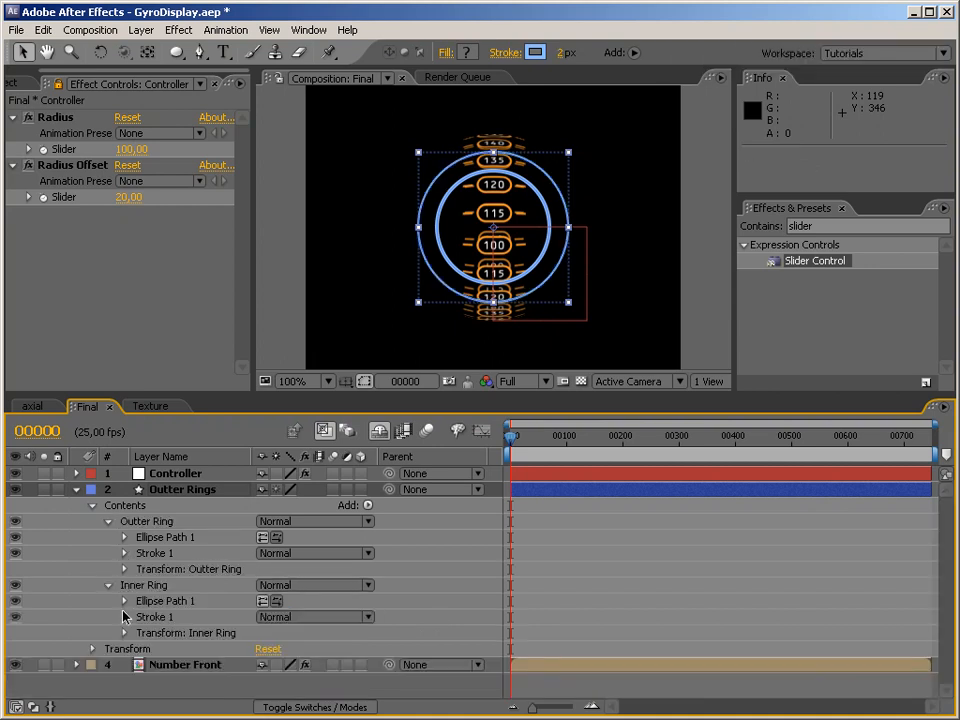
Set the stroke width of the Inner Ring's Stroke 1 to 8.
click(125, 617)
scroll(180, 638, down, 2)
click(262, 626)
text(8)
key(Return)
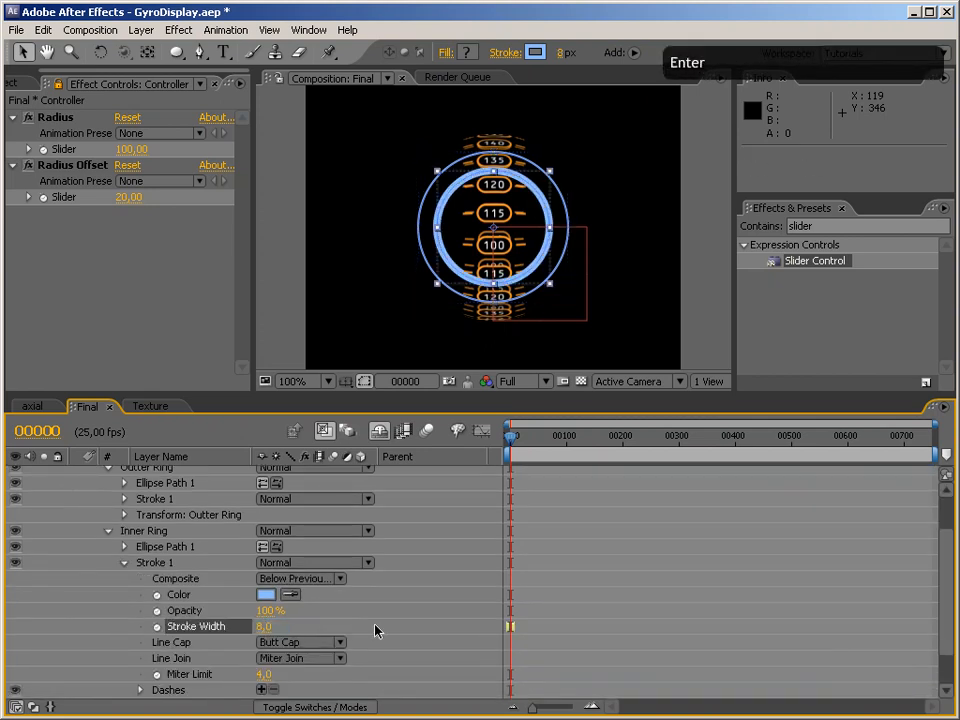
Test smaller ring offsets with the Controller's Radius Offset slider and set it to 10.
click(130, 198)
text(10)
key(Return)
drag(127, 198, 49, 198)
click(130, 199)
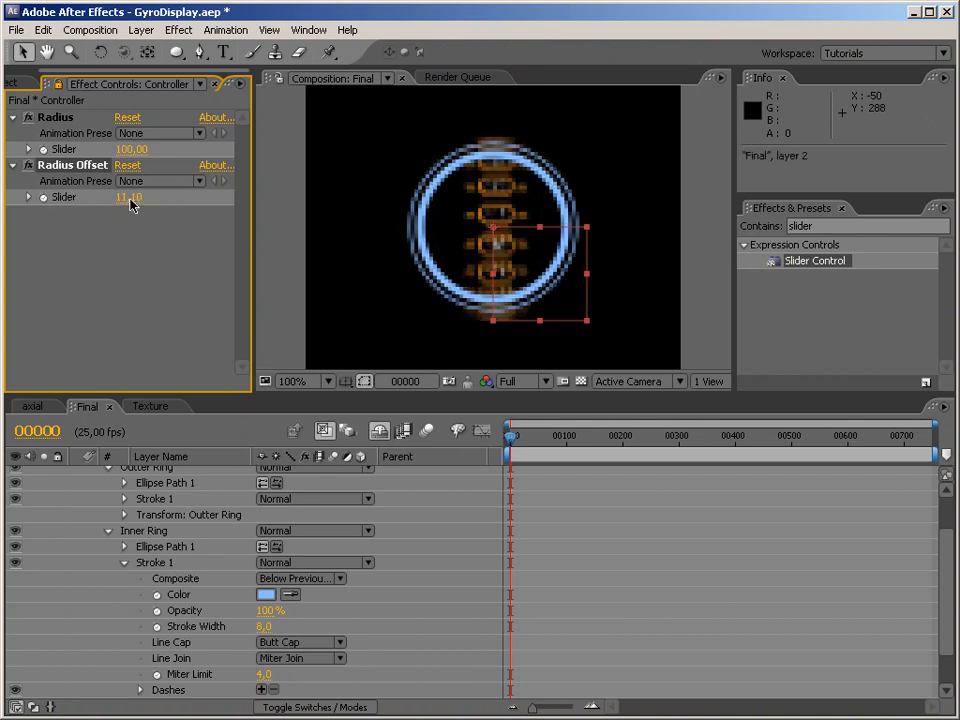
text(10)
key(Return)
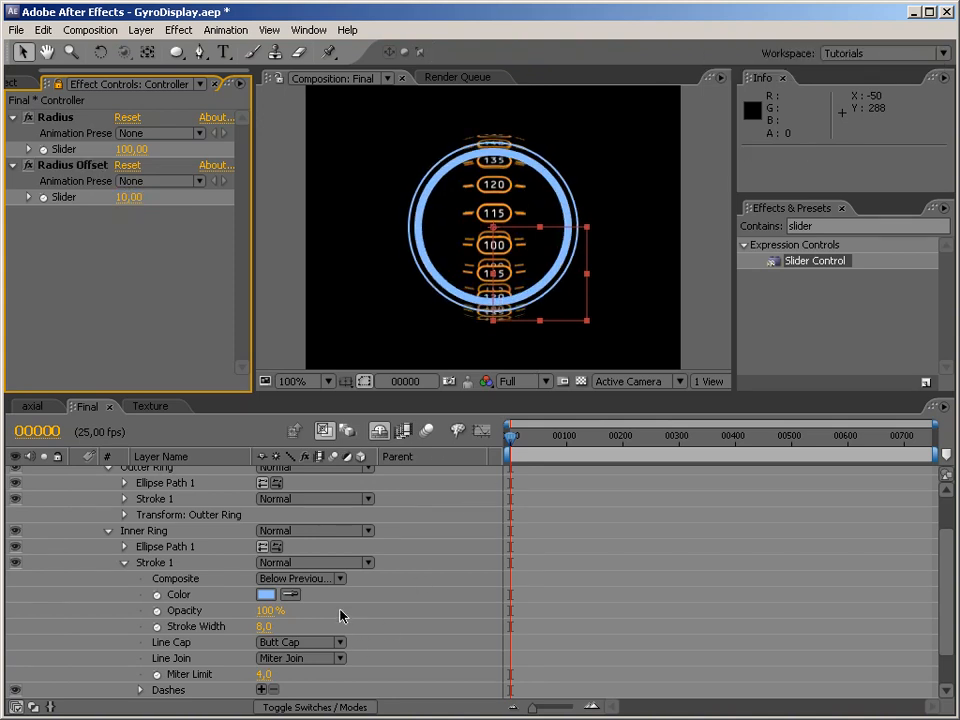
Collapse and select the Outter Rings layer, save the project, and check the axial reference composition before returning to Final.
scroll(456, 547, up, 5)
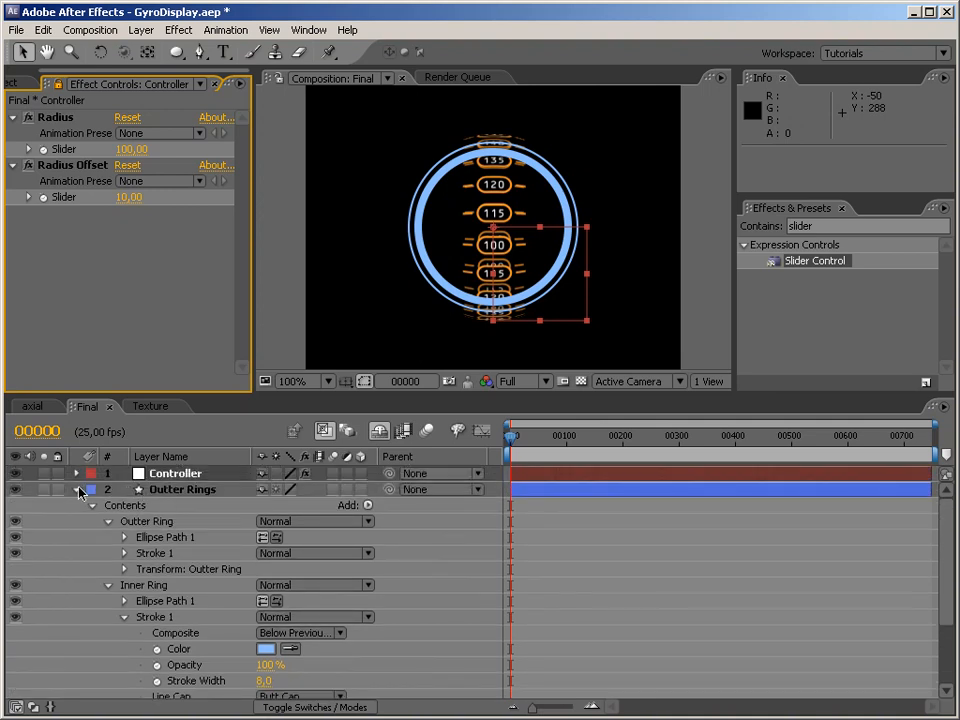
click(77, 490)
click(200, 490)
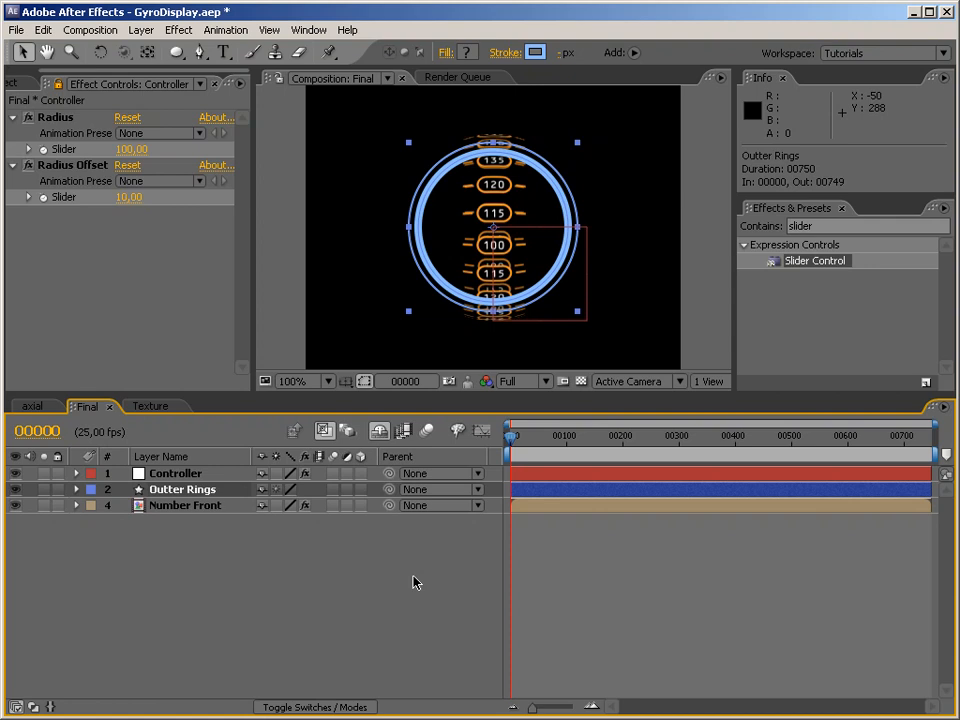
key(ctrl+s)
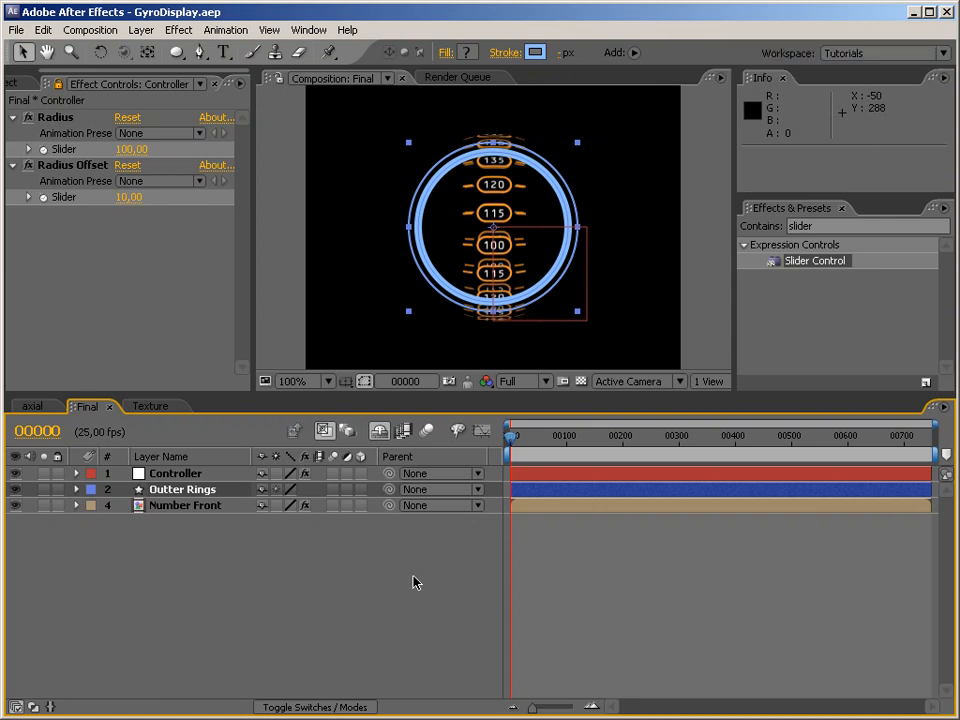
click(40, 407)
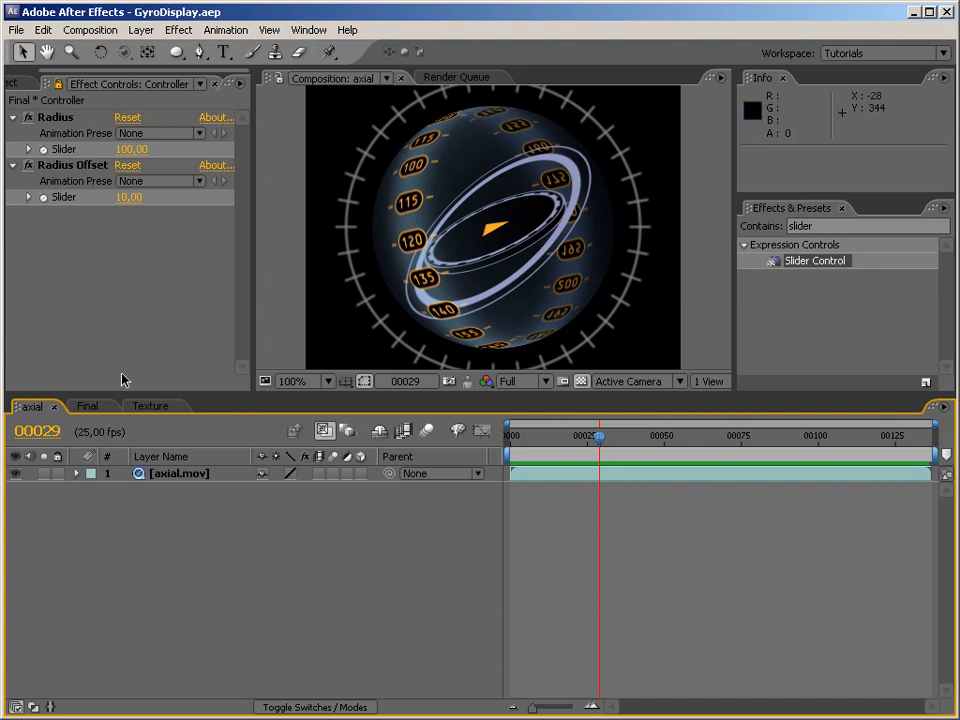
click(85, 407)
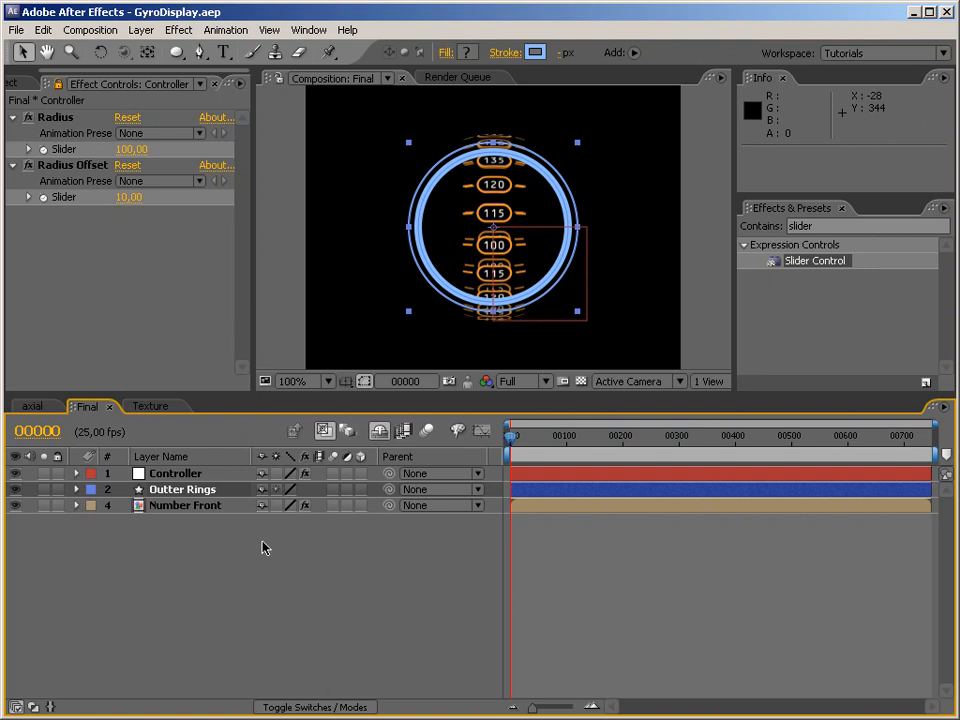
Duplicate the Outter Rings layer, place the copy below the original, and rename it Inner Rings.
key(ctrl+d)
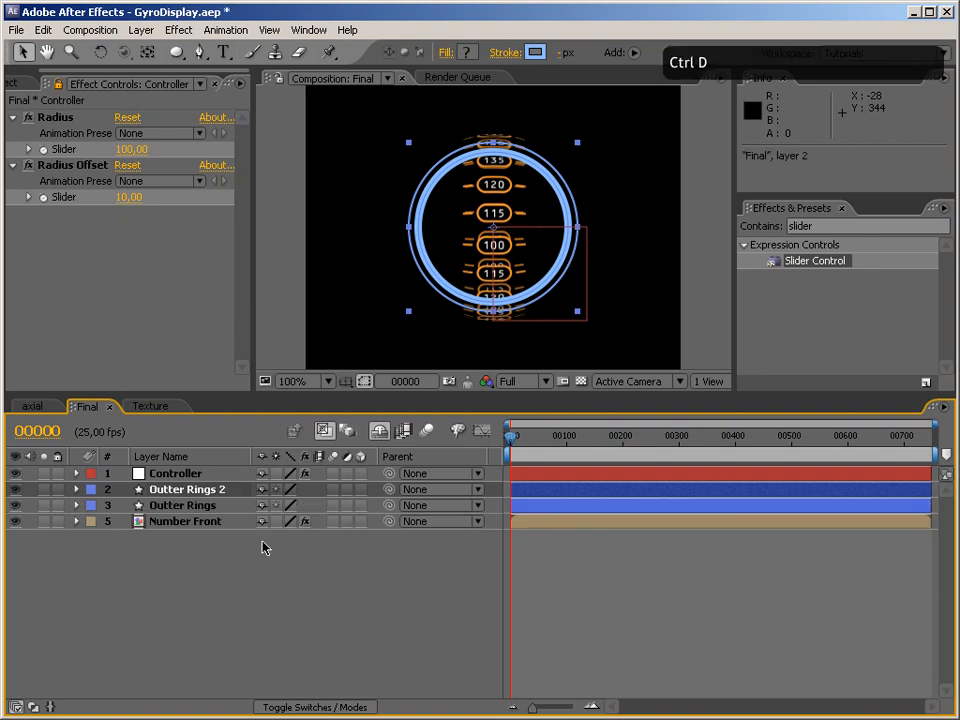
drag(220, 498, 228, 518)
key(Return)
text(I)
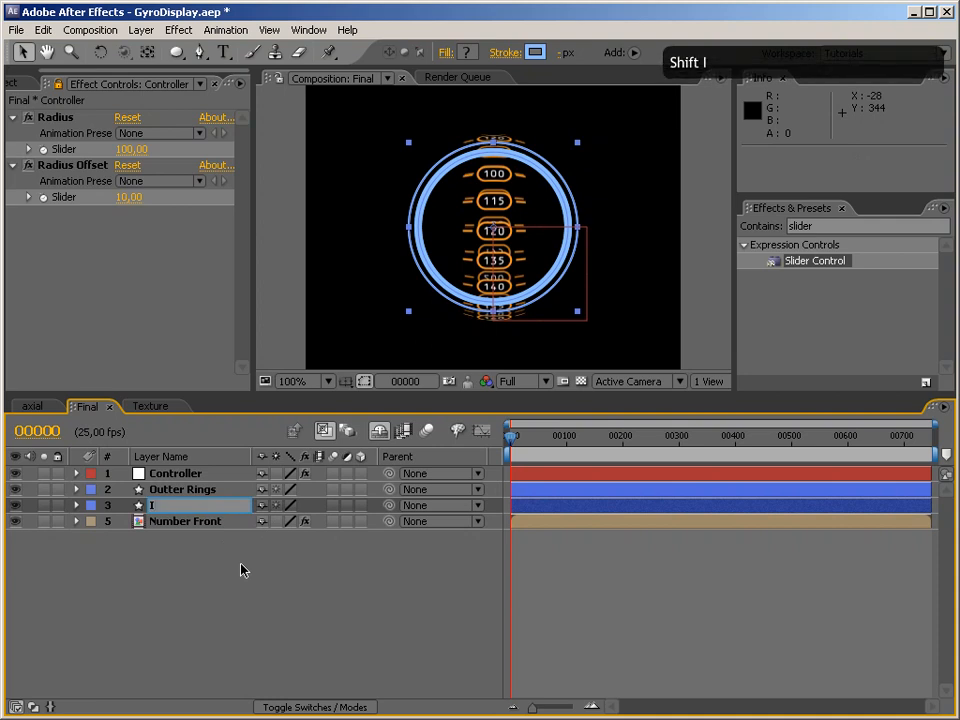
text(nner Rings)
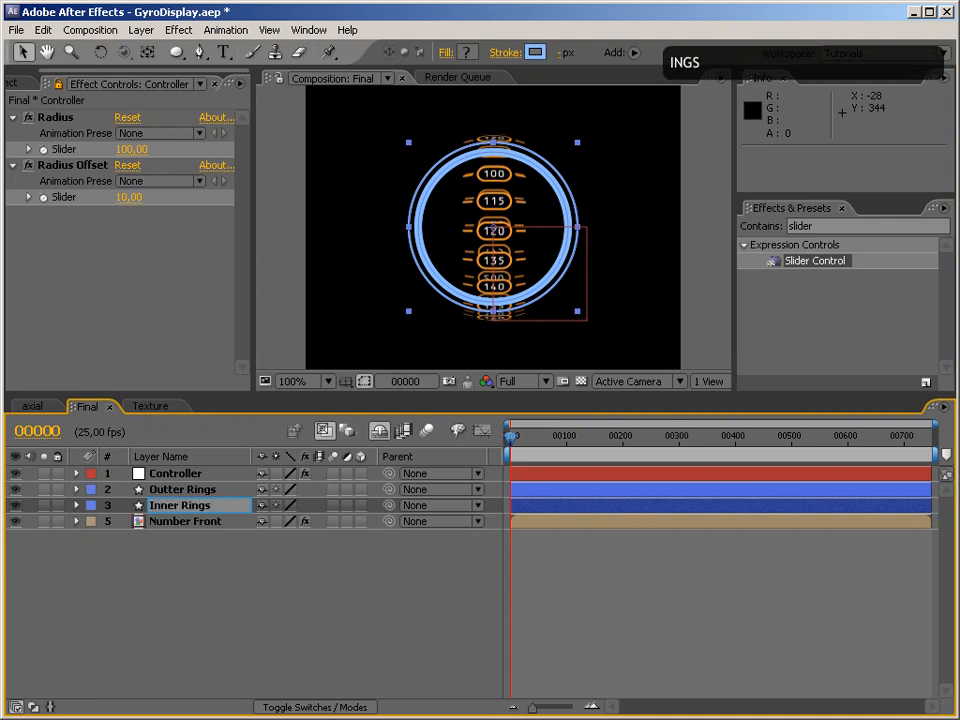
key(Return)
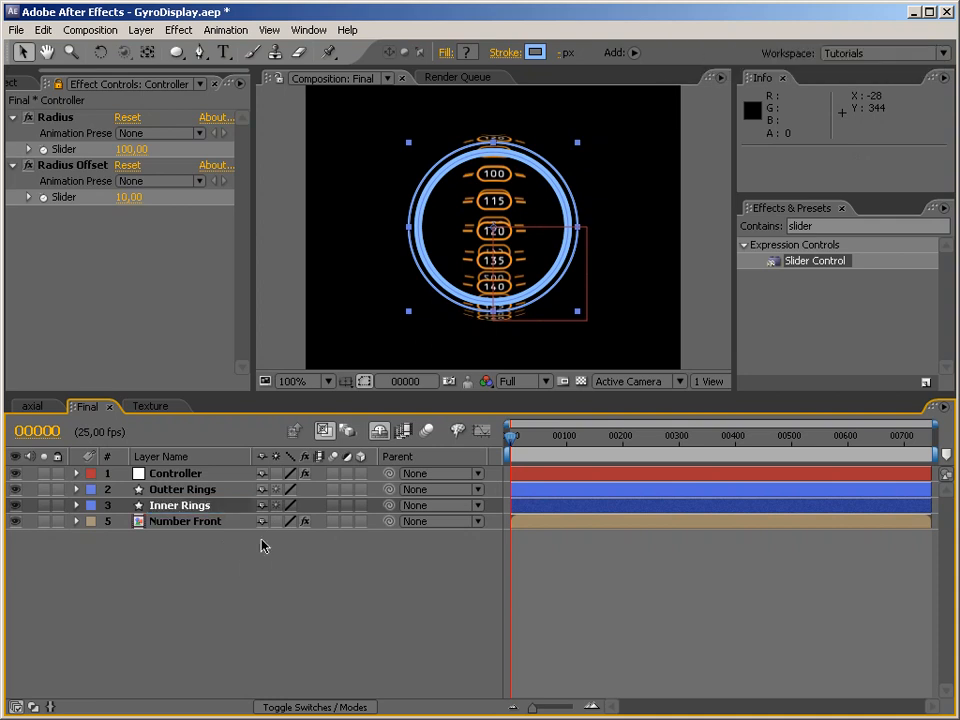
Scale the Inner Rings layer down to 73%.
click(76, 505)
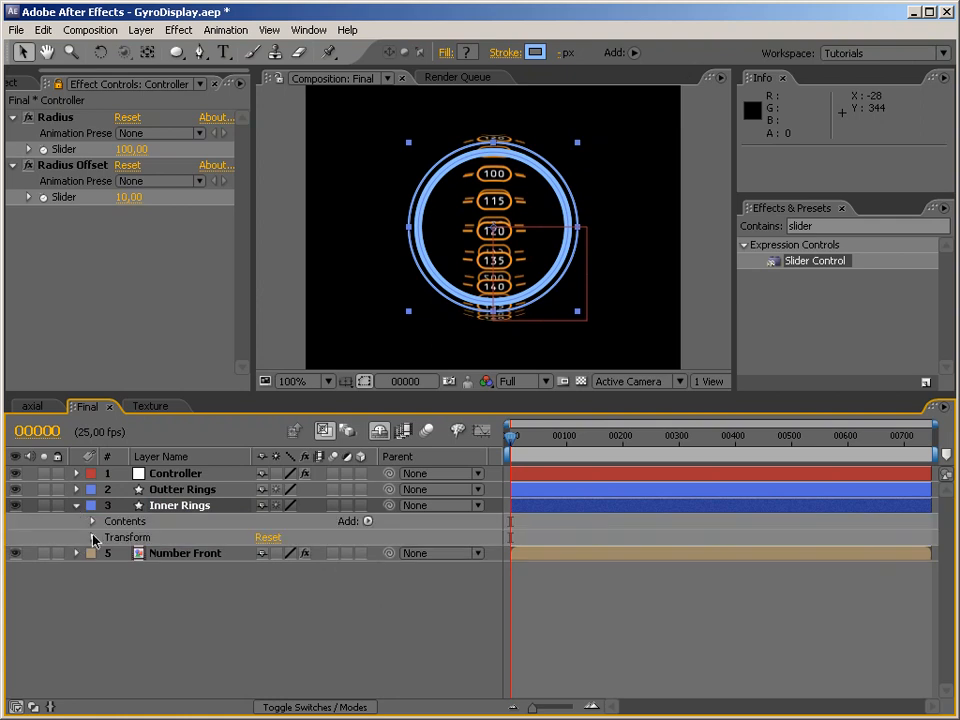
click(93, 537)
drag(285, 585, 259, 585)
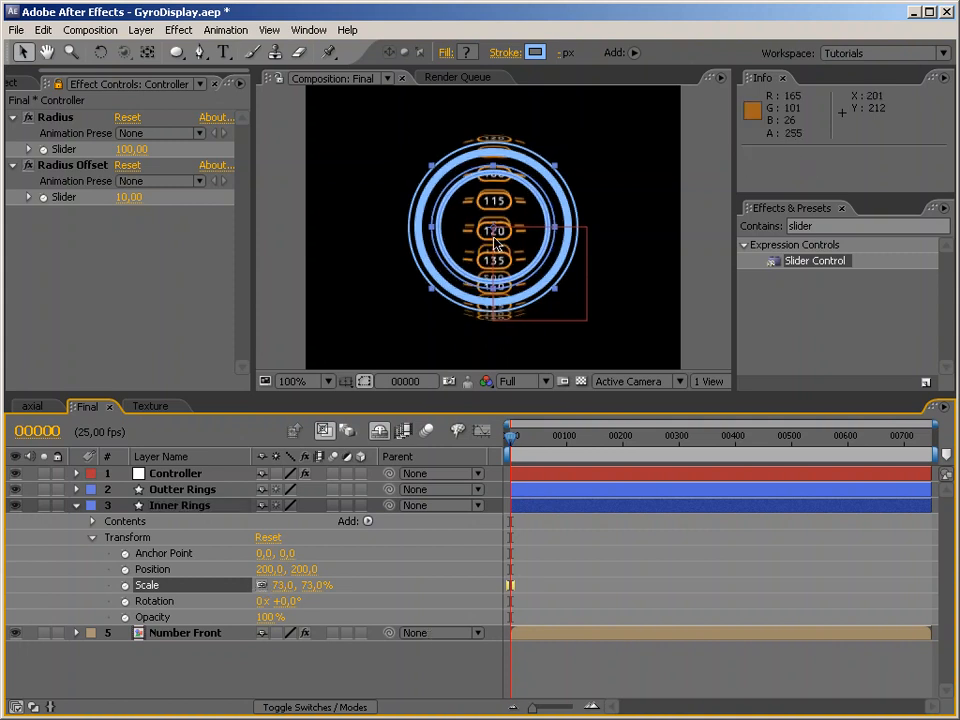
Vary the Controller's Radius slider to test how both ring layers respond, restoring it to 100.
drag(128, 149, 167, 149)
drag(162, 149, 126, 152)
click(126, 149)
text(100)
key(Return)
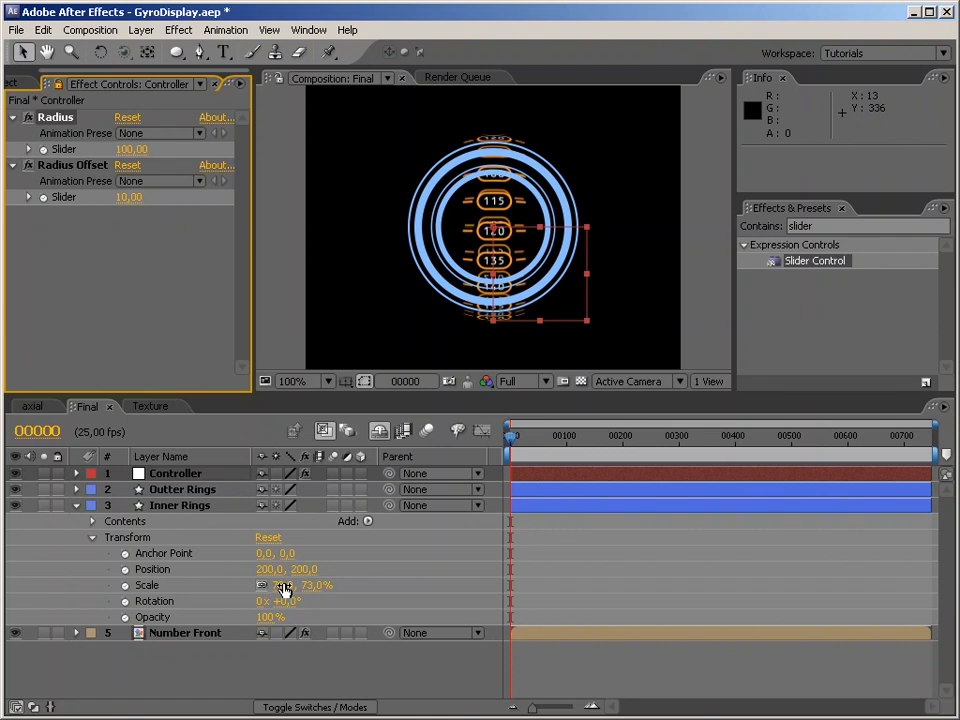
Solo the Inner Rings layer and enlarge its scale to 155%.
click(92, 538)
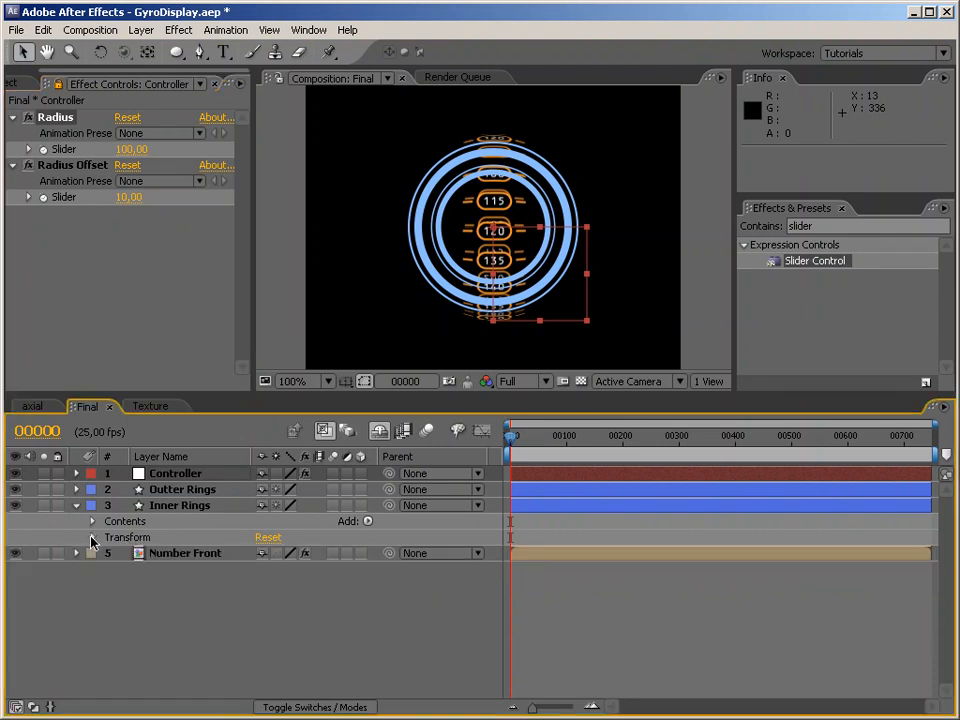
click(187, 508)
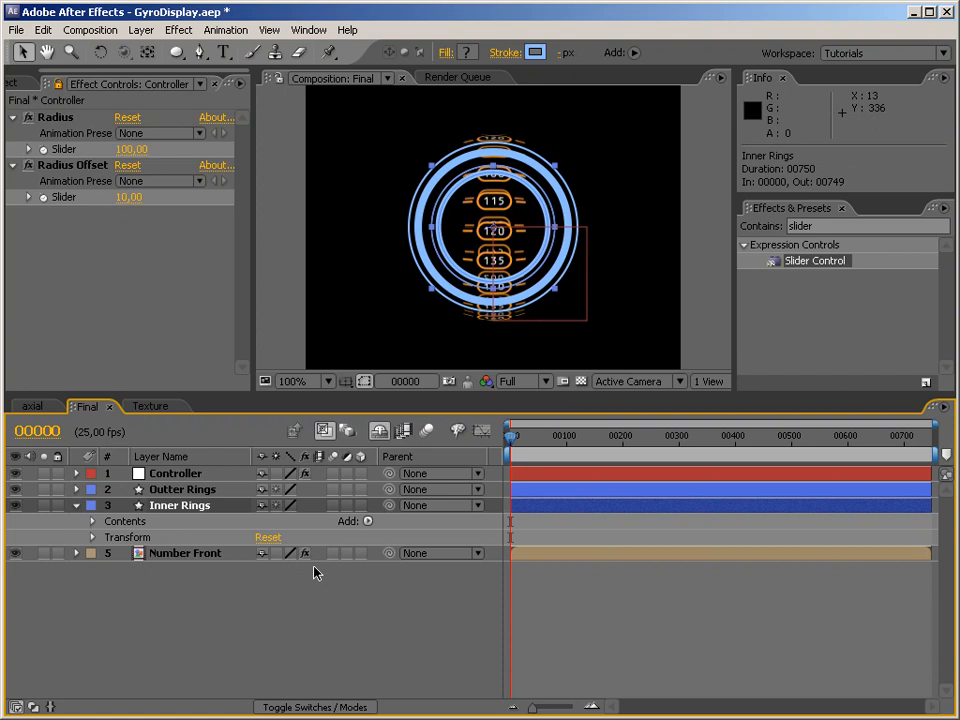
click(44, 506)
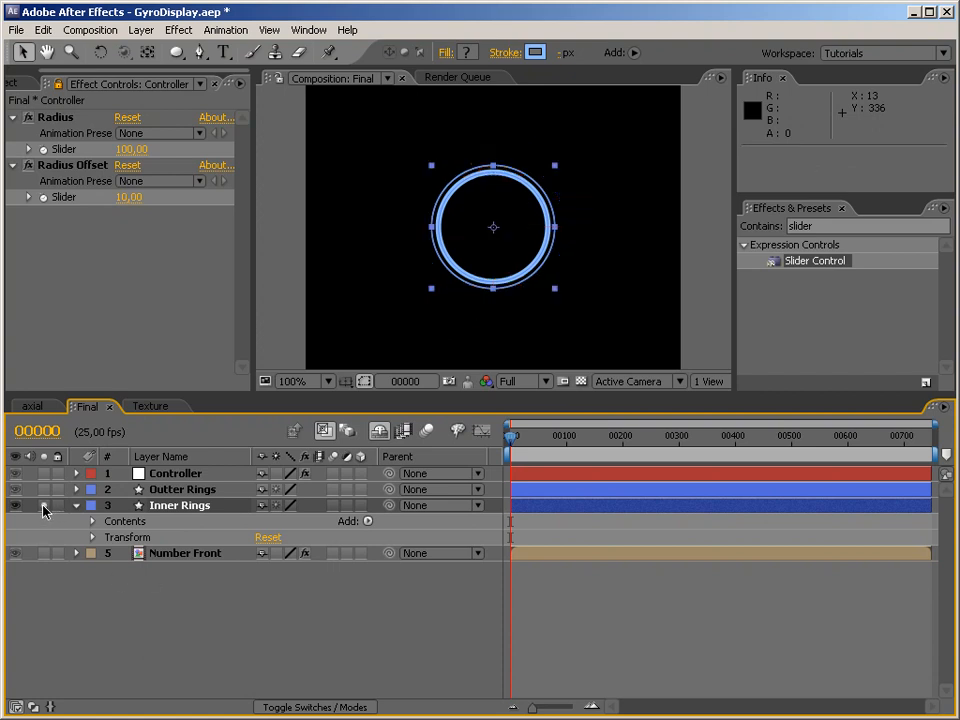
click(92, 537)
drag(278, 585, 356, 586)
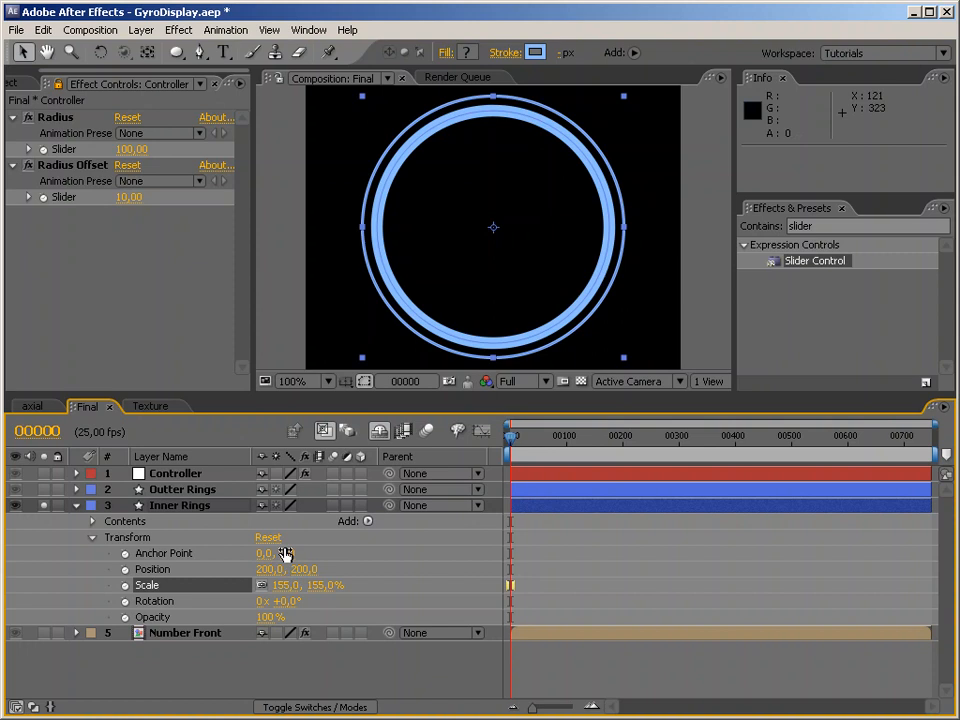
click(93, 538)
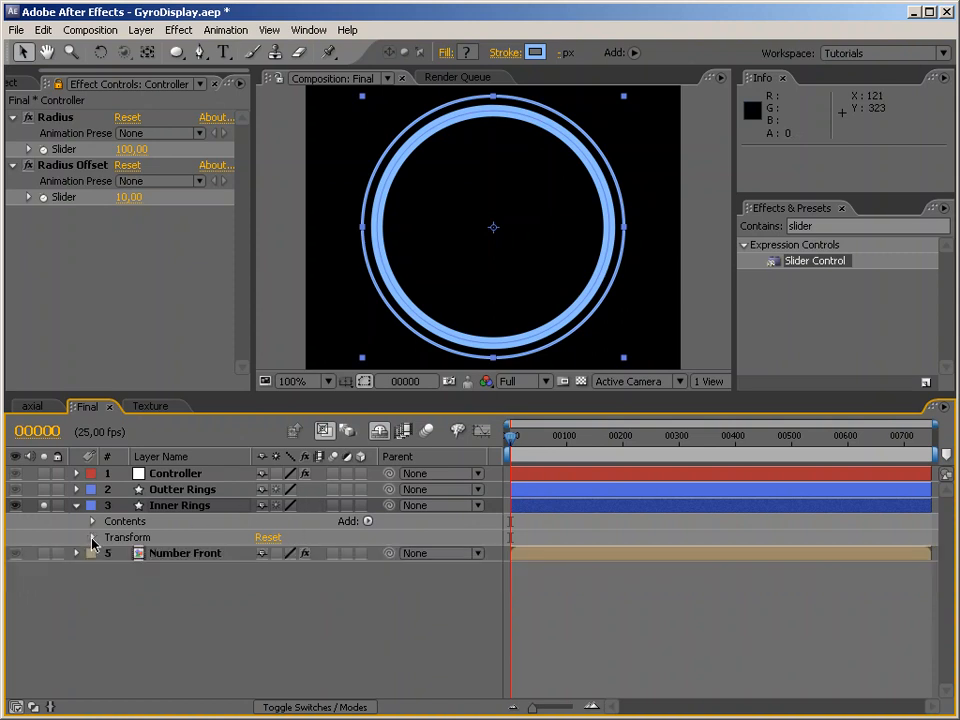
Hide Stroke 1 of the Inner Ring group in the Inner Rings layer and select that stroke.
click(93, 522)
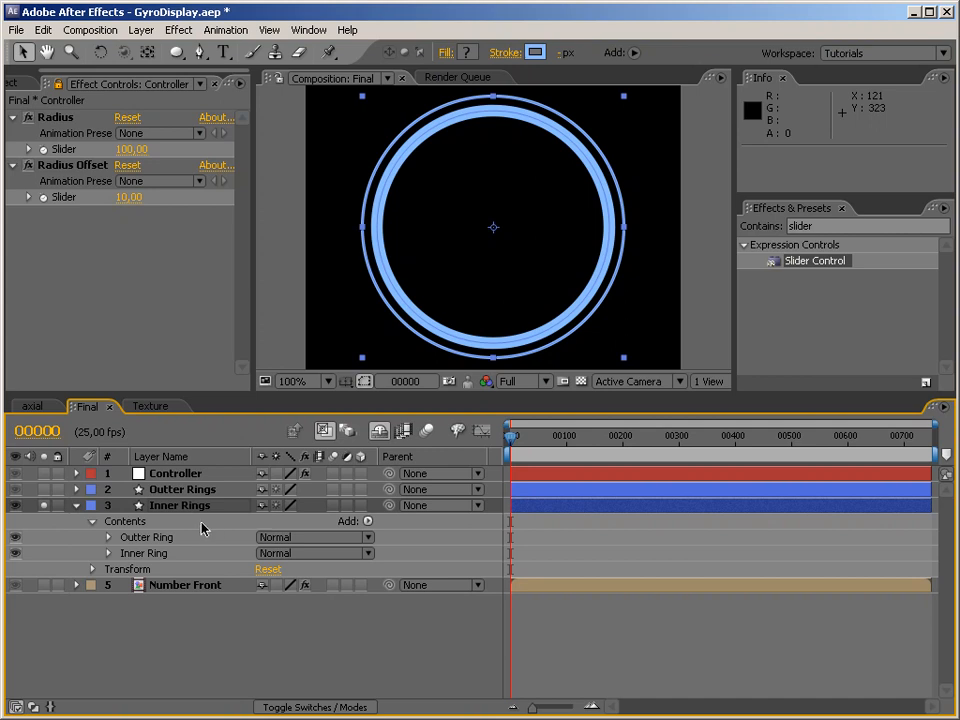
click(178, 557)
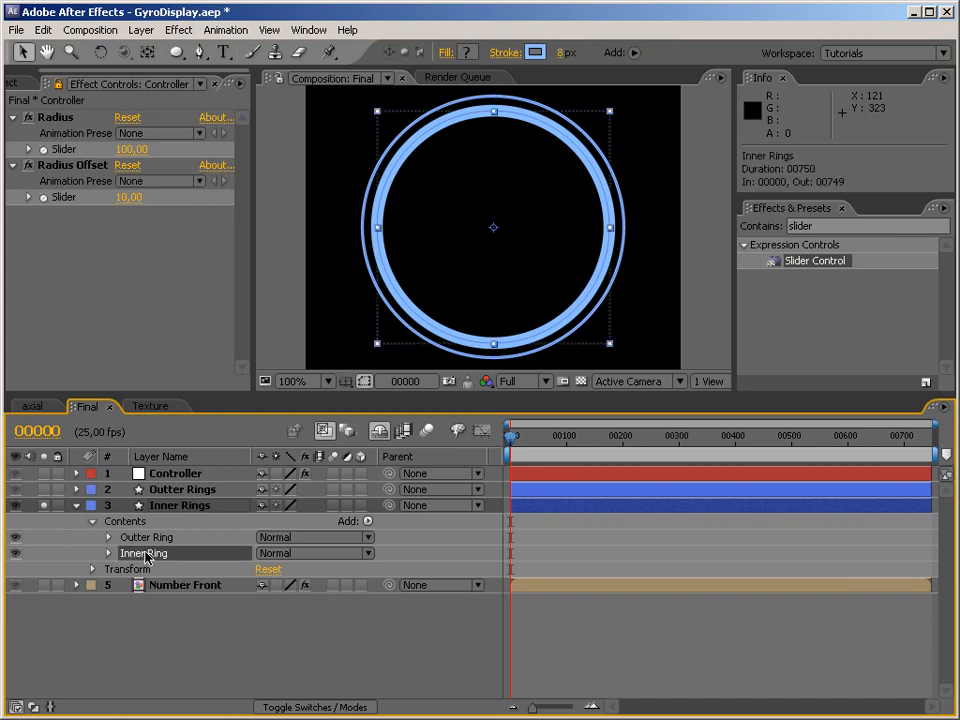
click(106, 553)
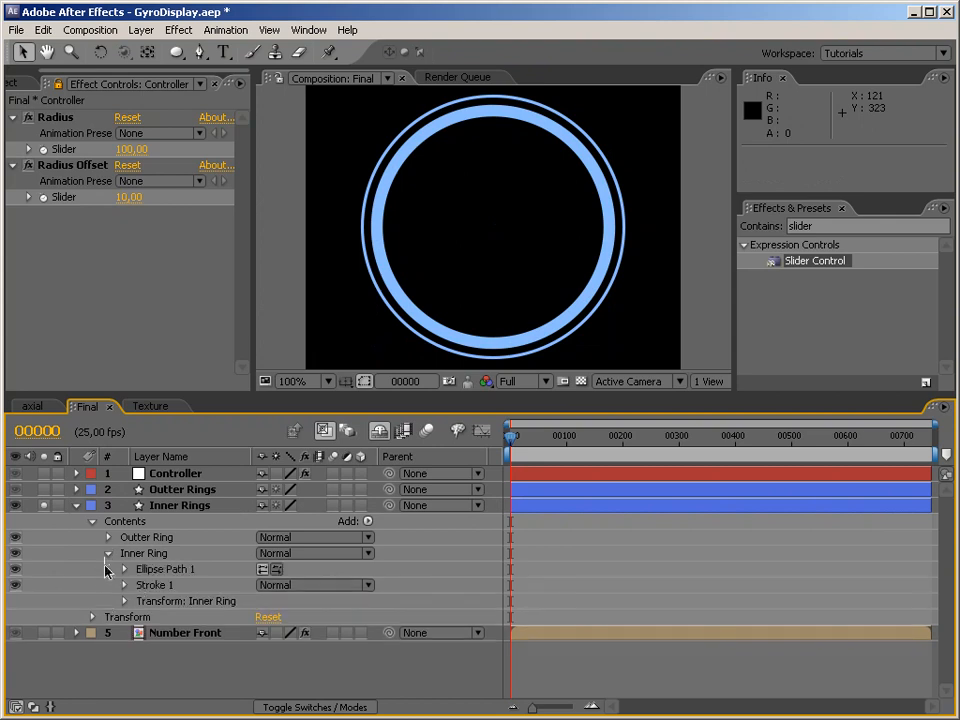
click(15, 586)
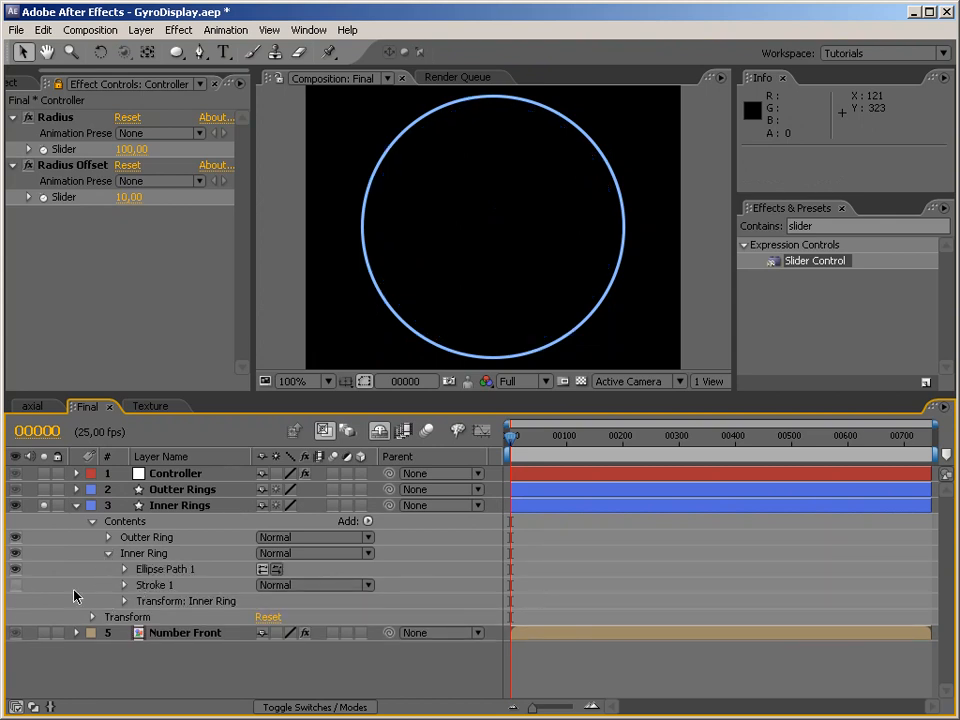
click(176, 589)
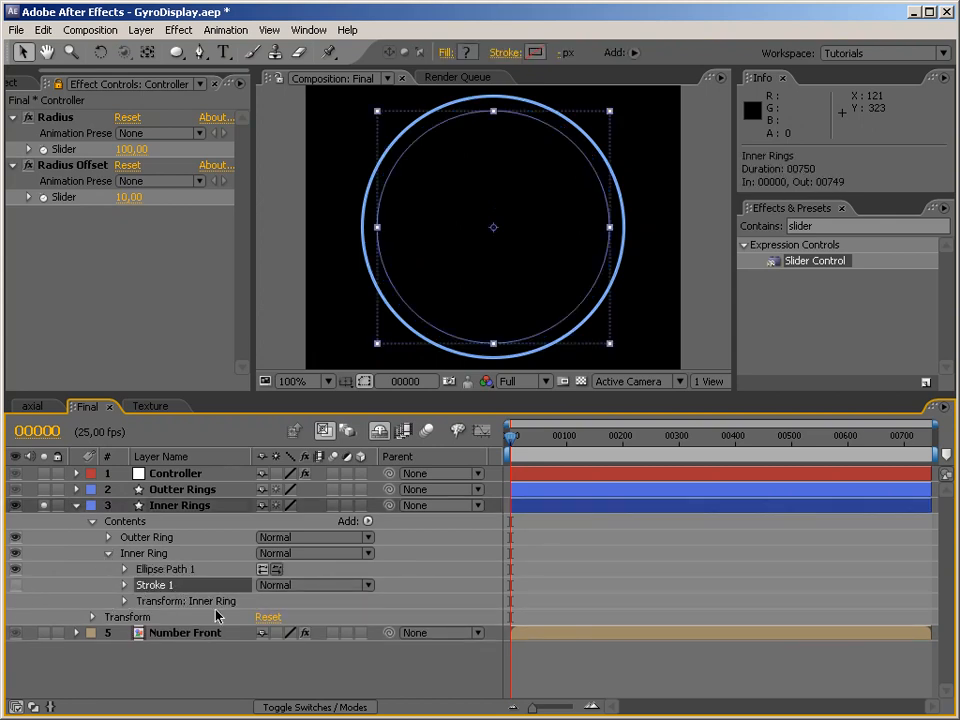
Add a rectangle path to the Inner Ring group of the Inner Rings layer and set its size to 20 by 10.
click(367, 521)
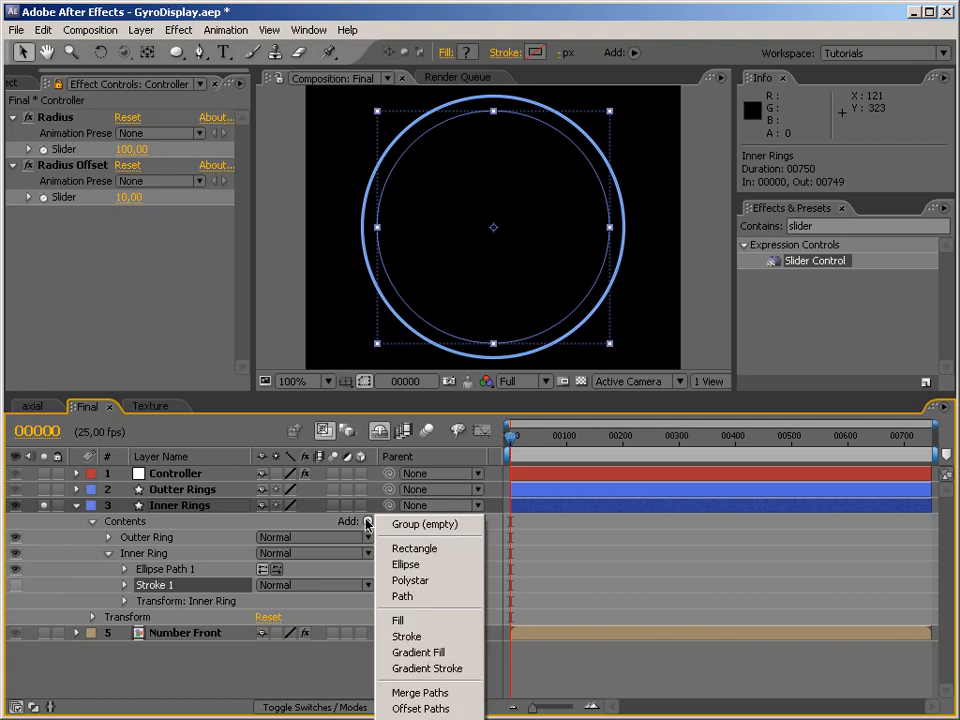
click(405, 548)
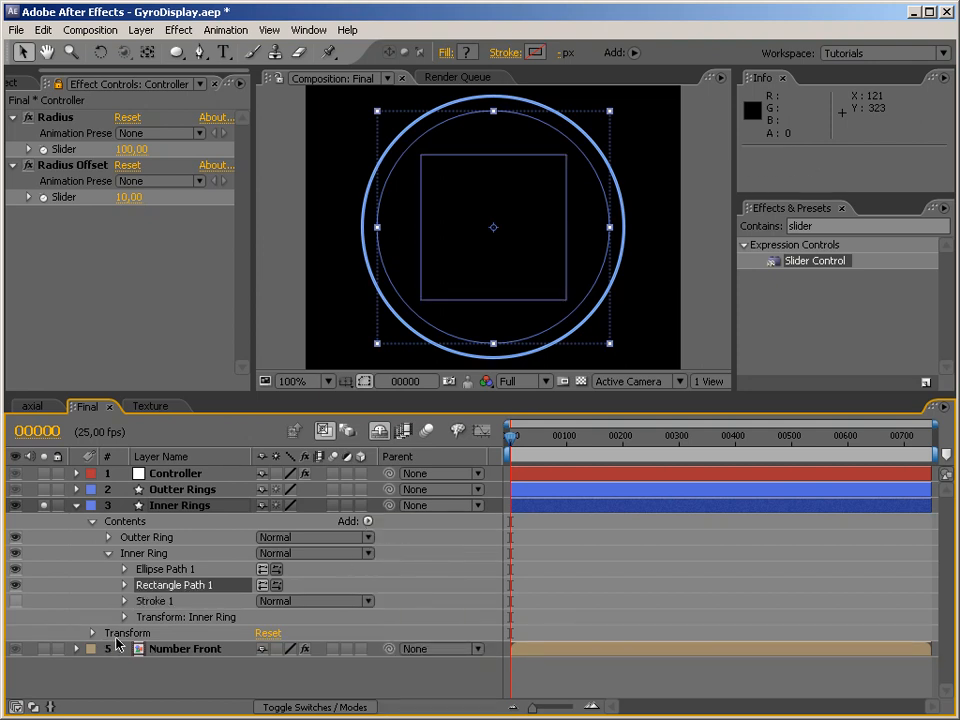
click(125, 585)
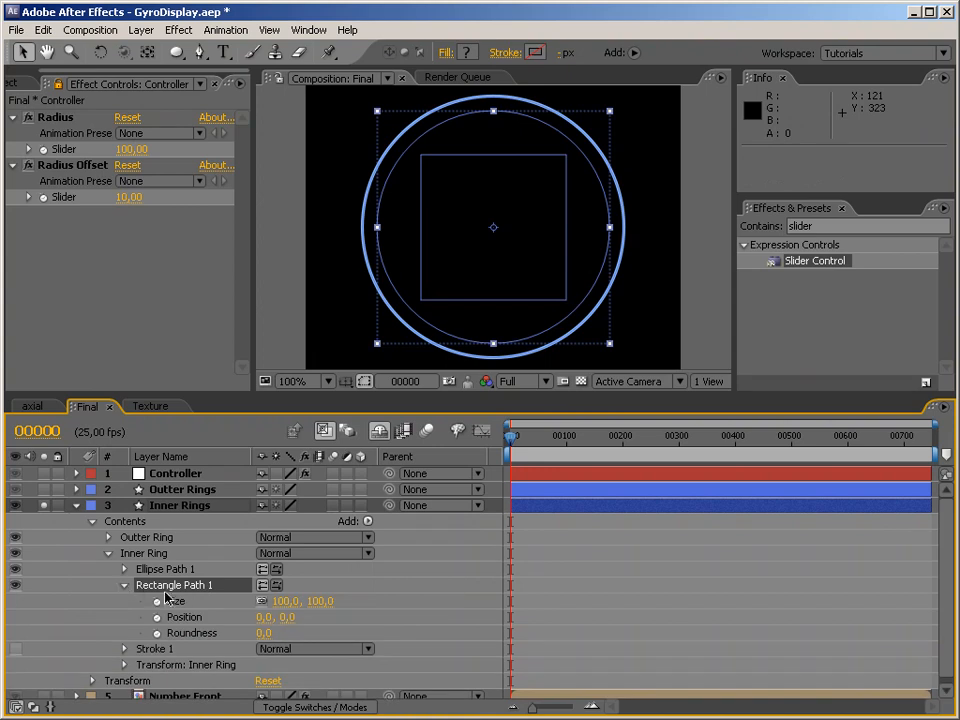
click(284, 601)
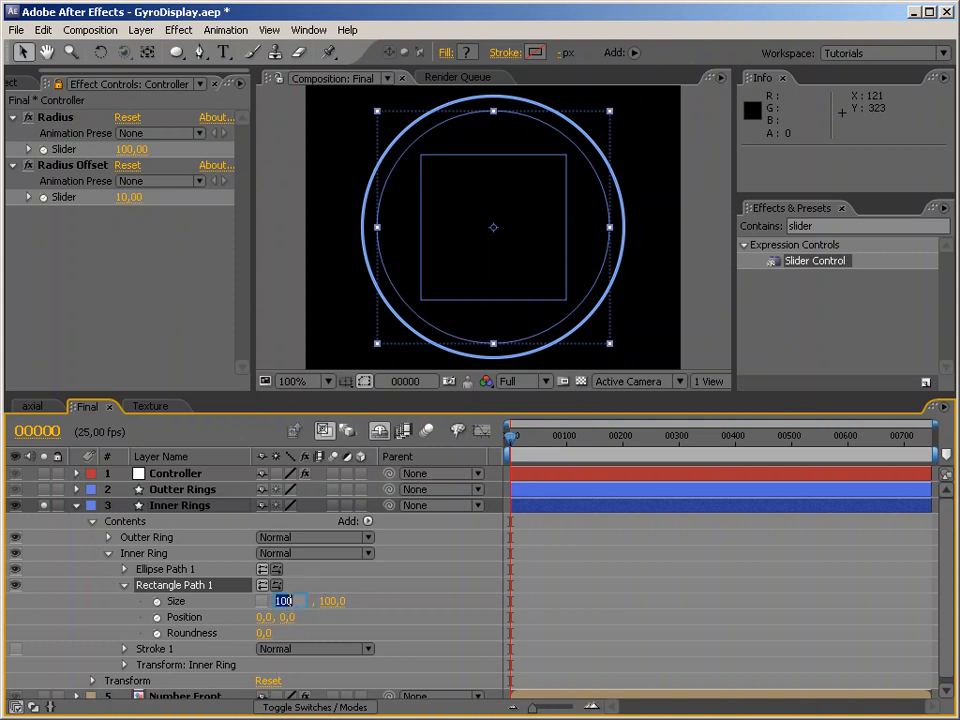
text(20)
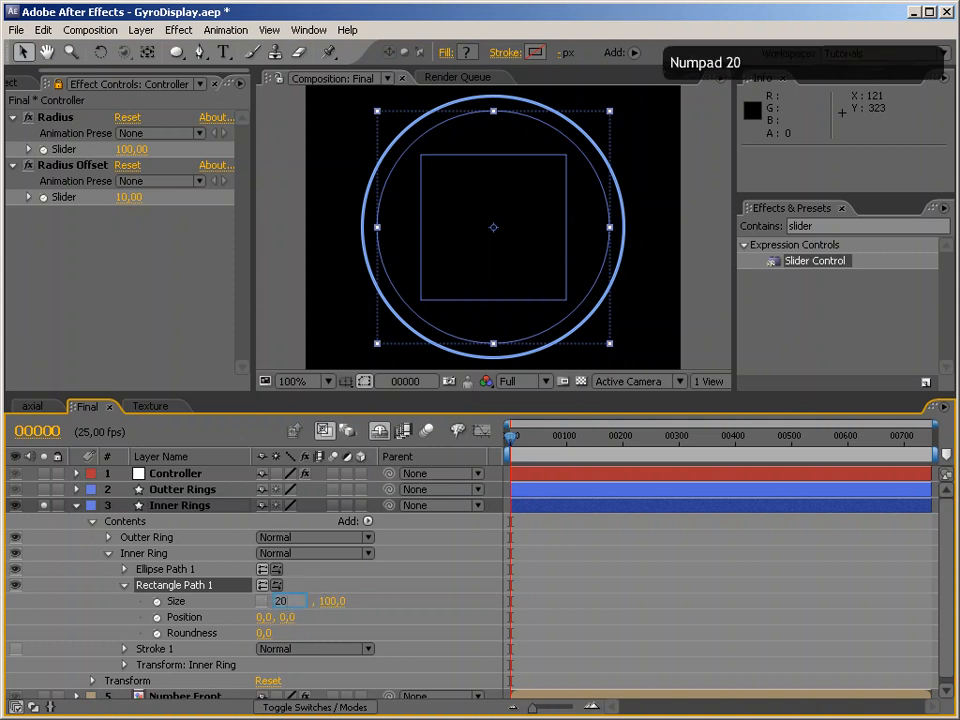
key(Tab)
text(10)
key(Return)
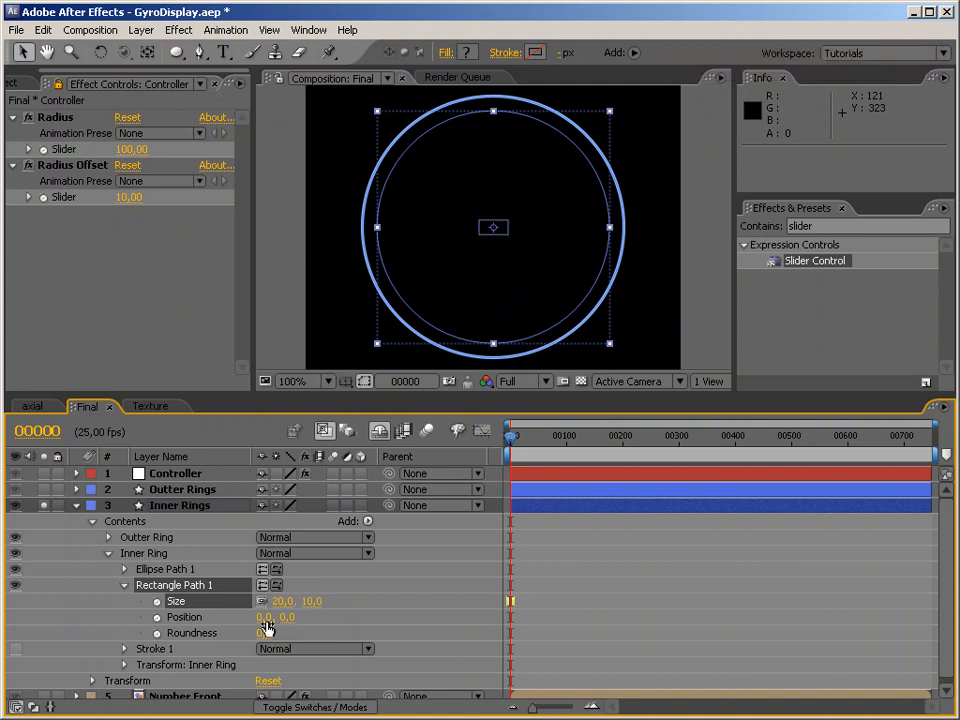
drag(278, 605, 362, 625)
key(ctrl+z)
key(ctrl+z)
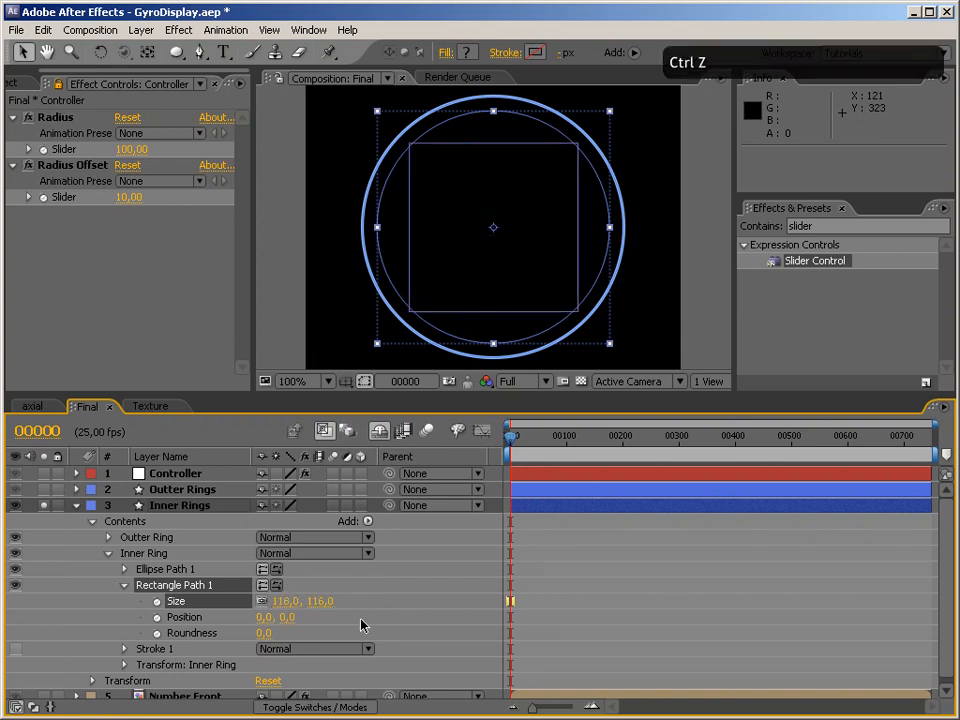
key(ctrl+z)
key(ctrl+z)
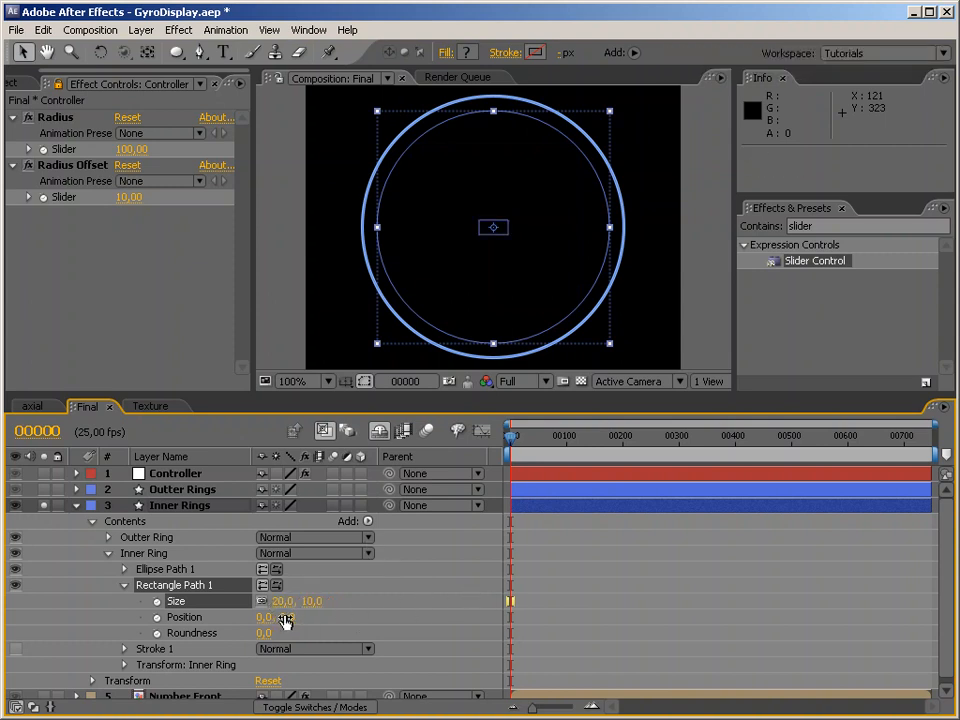
Try the rectangle's Position at 0, -80 on the inner circle, and reset its vertical value to 0.
drag(285, 620, 226, 602)
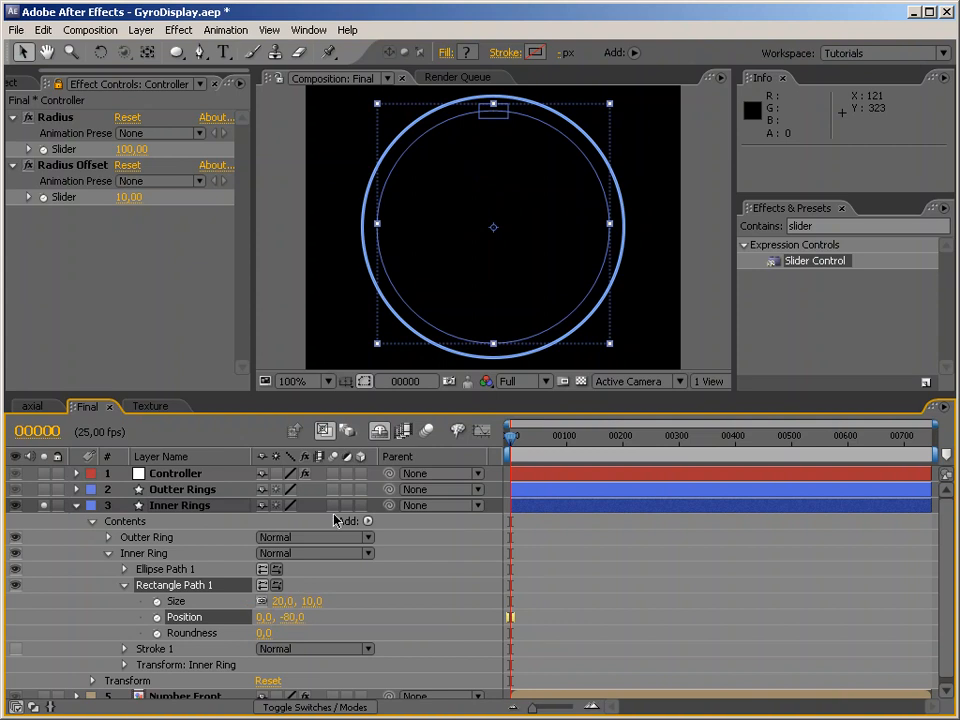
click(292, 619)
text(0)
key(Return)
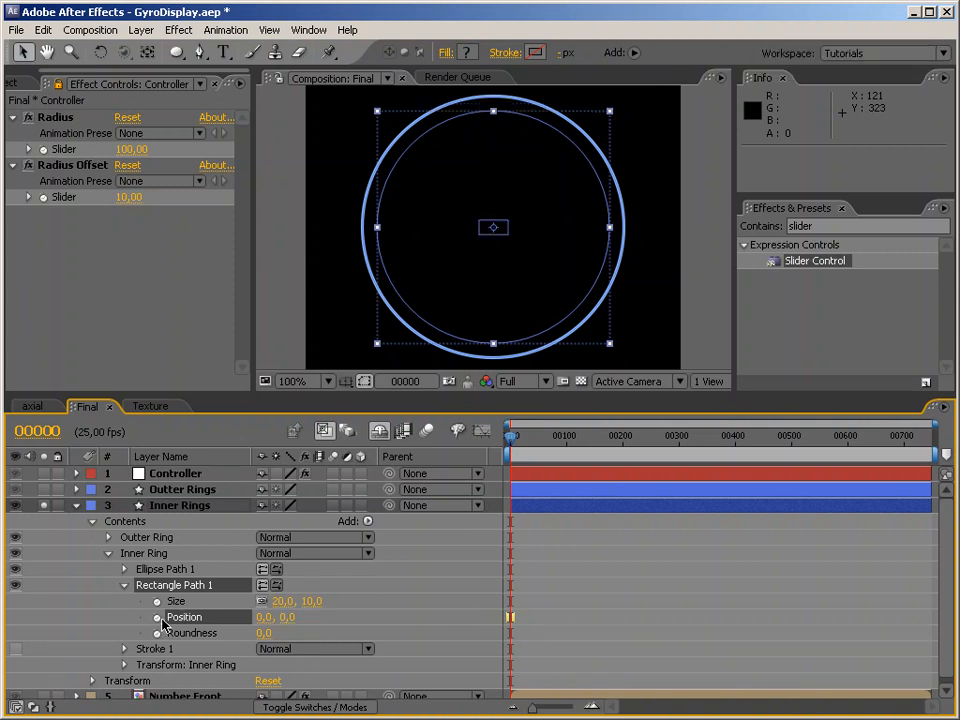
Give Rectangle Path 1's Position the expression rad = content("Inner Ring").content("Ellipse Path 1").size[0] / 2; [0, -rad]; and collapse both path properties.
click(125, 569)
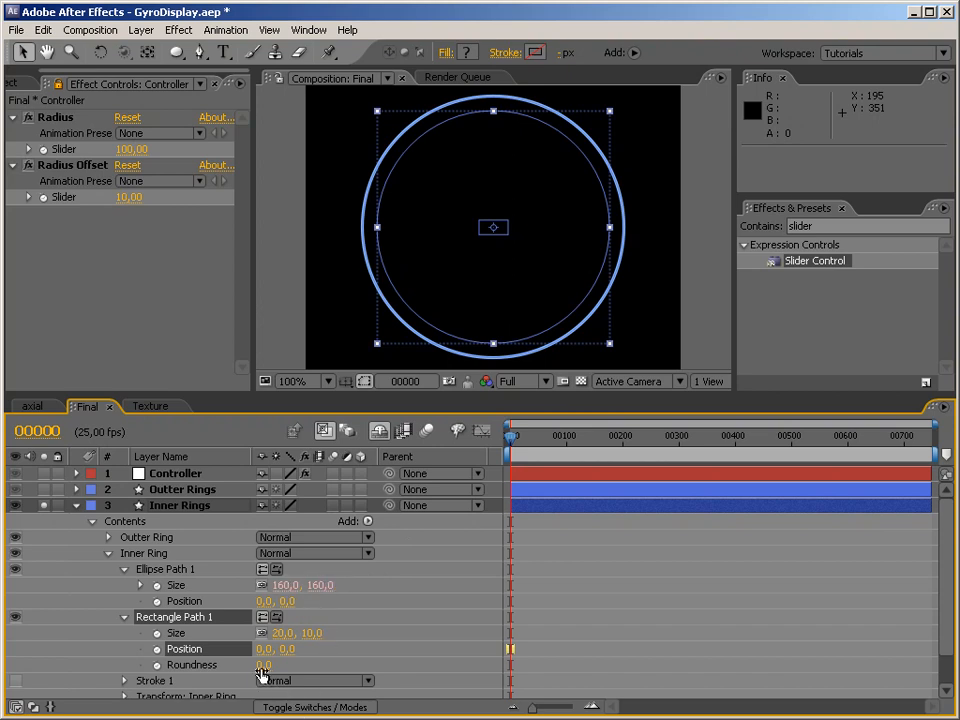
alt+click(157, 650)
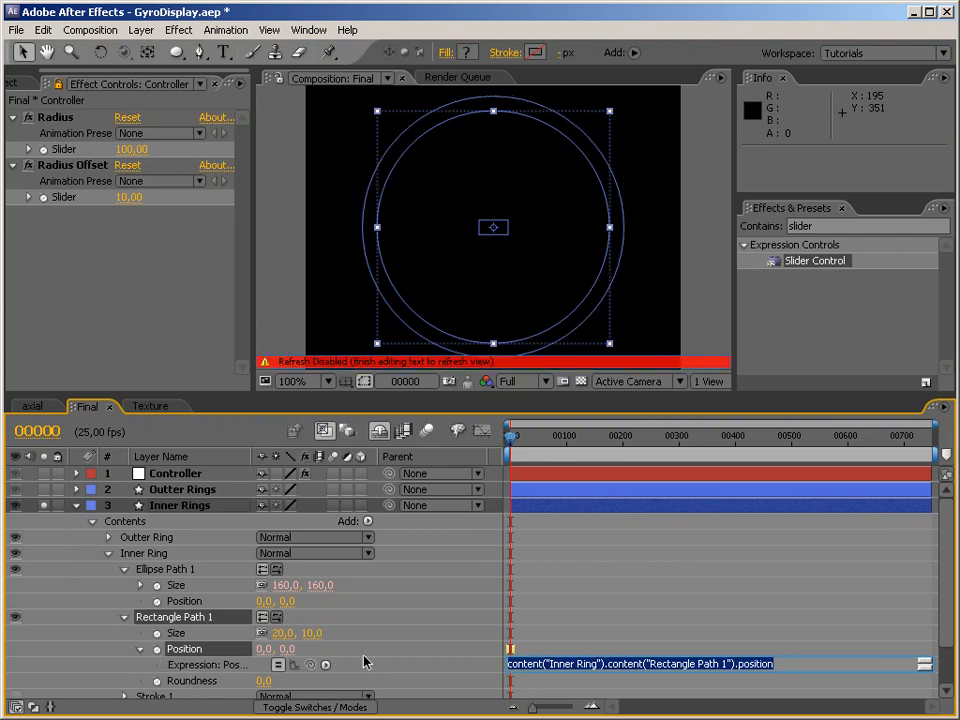
text(r)
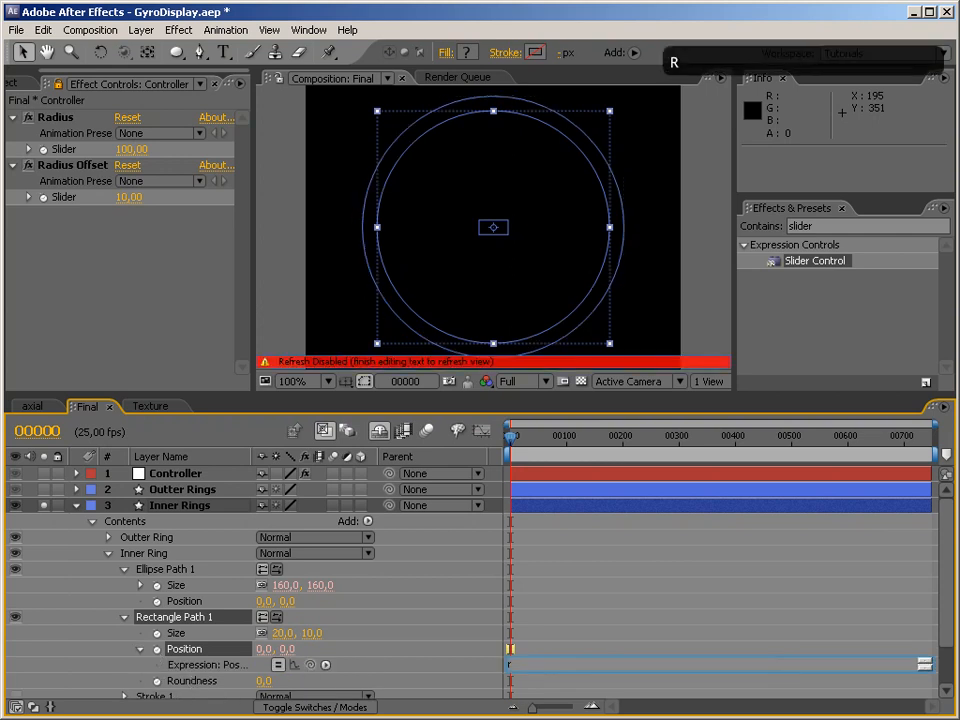
text(ad =)
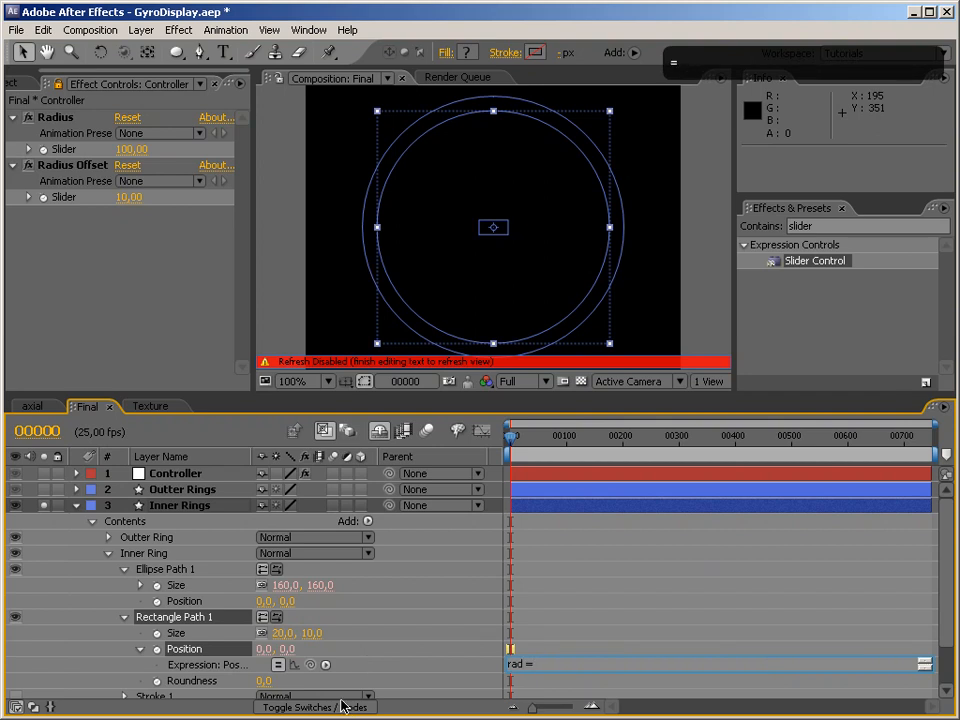
drag(296, 613, 286, 587)
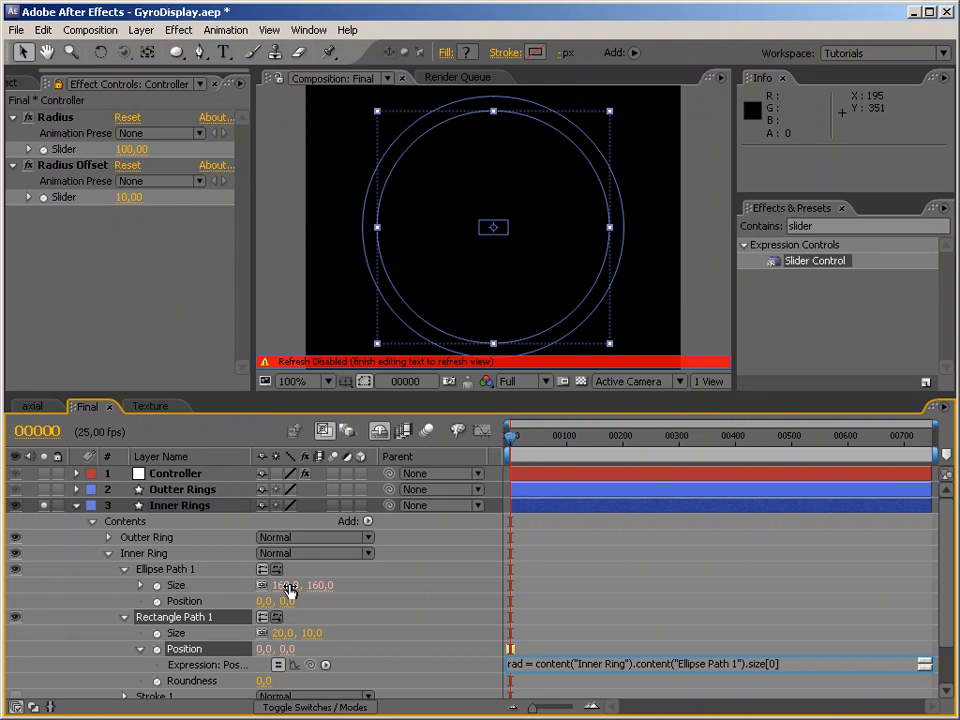
text(/ 2;)
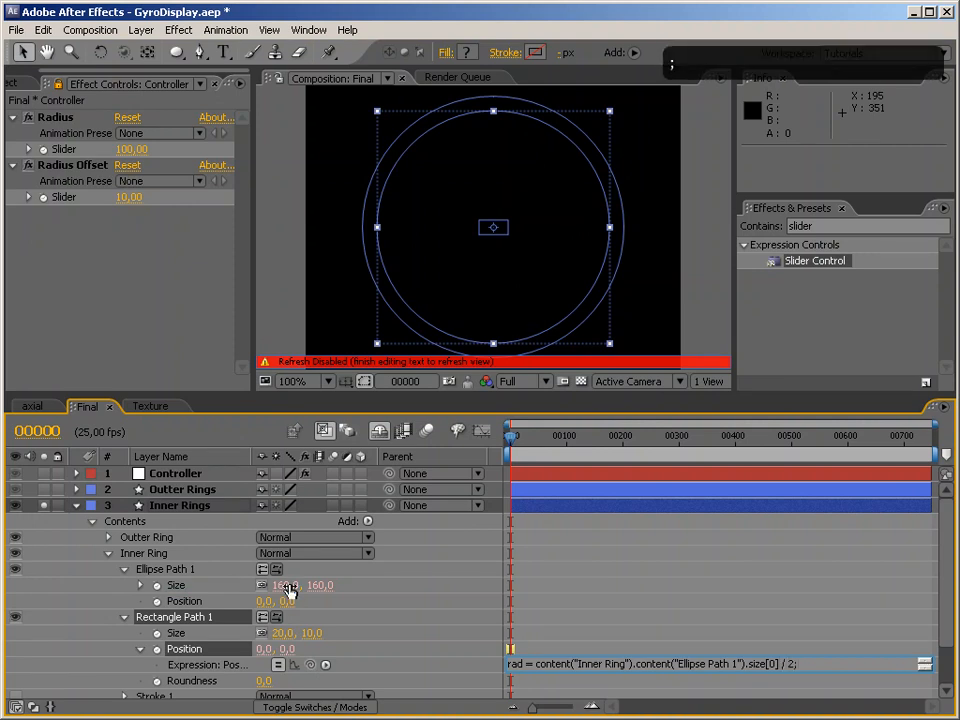
key(Return)
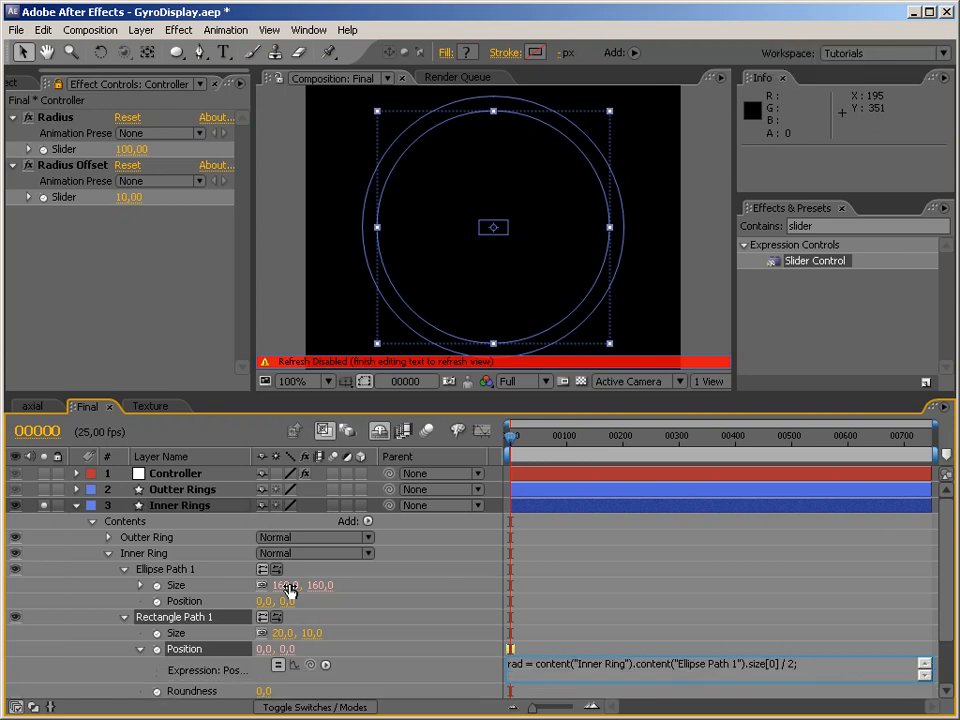
text([)
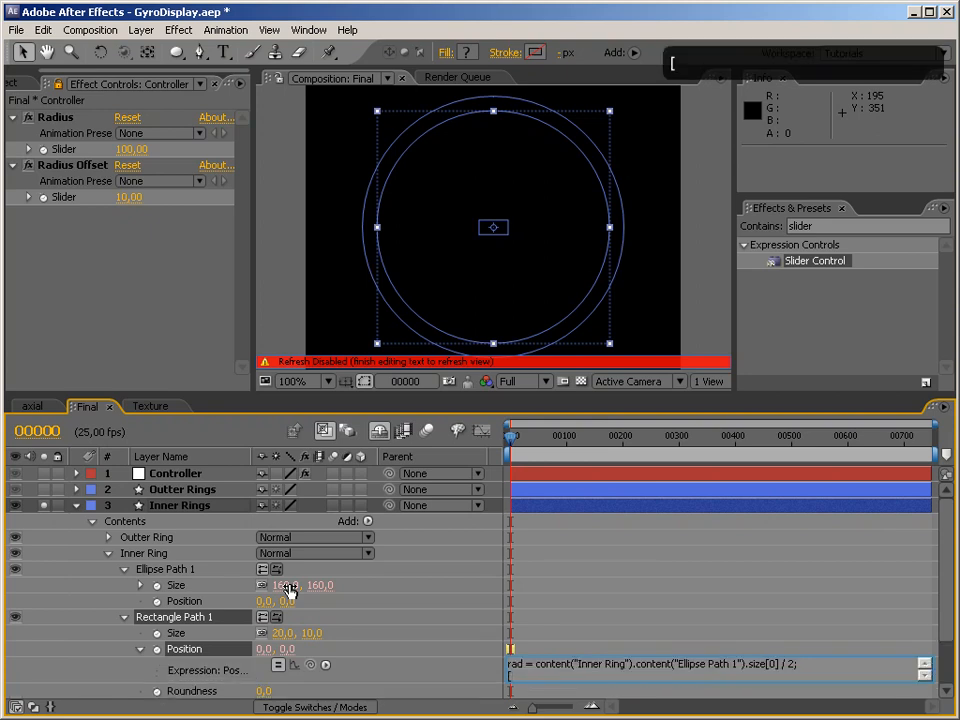
text(0, -rad];)
key(KP_Enter)
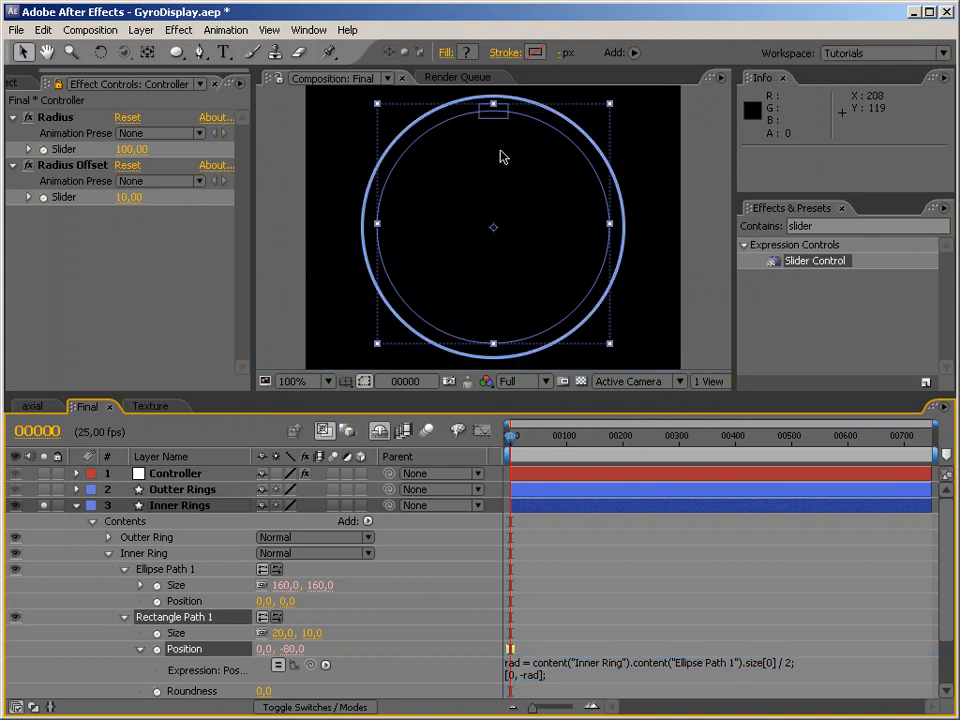
click(124, 617)
click(124, 569)
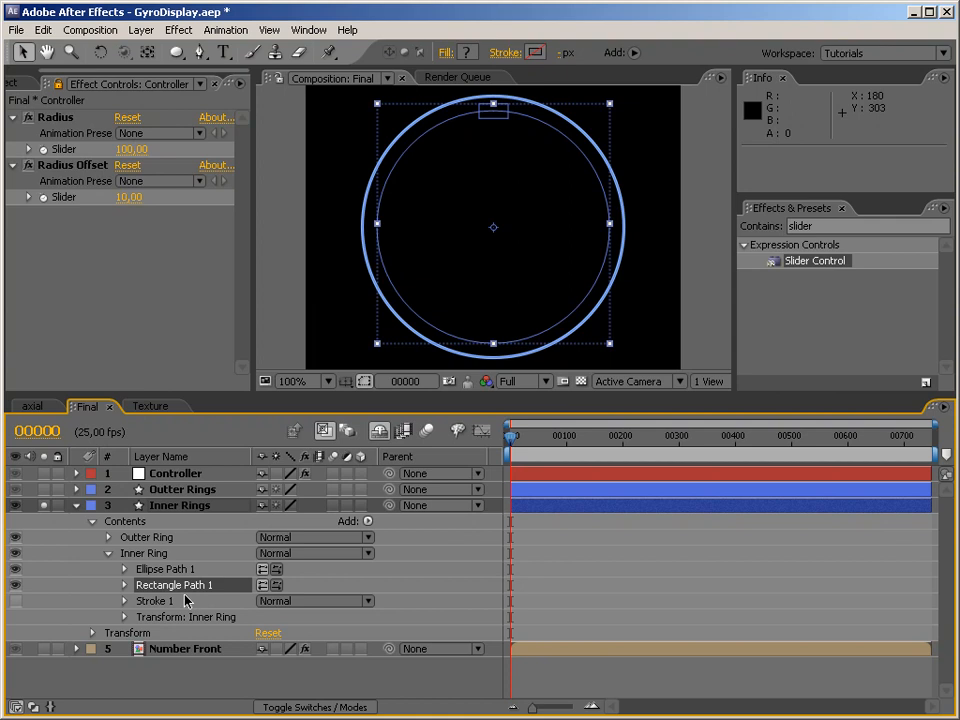
Add a Repeater to the Inner Ring group and set its transform Position to 0, 0.
click(367, 521)
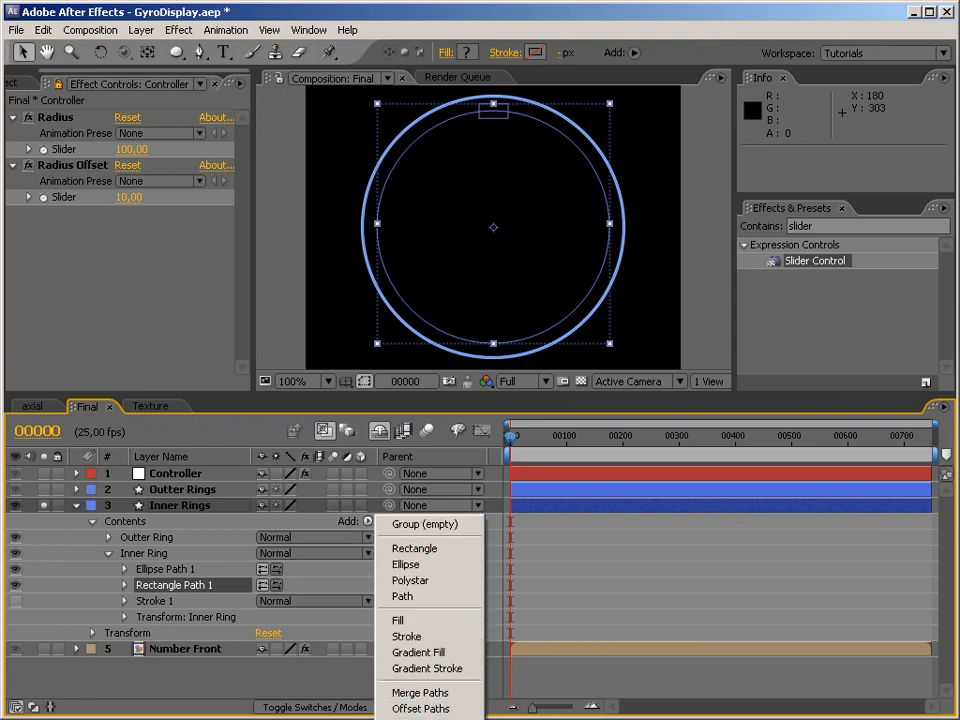
click(410, 719)
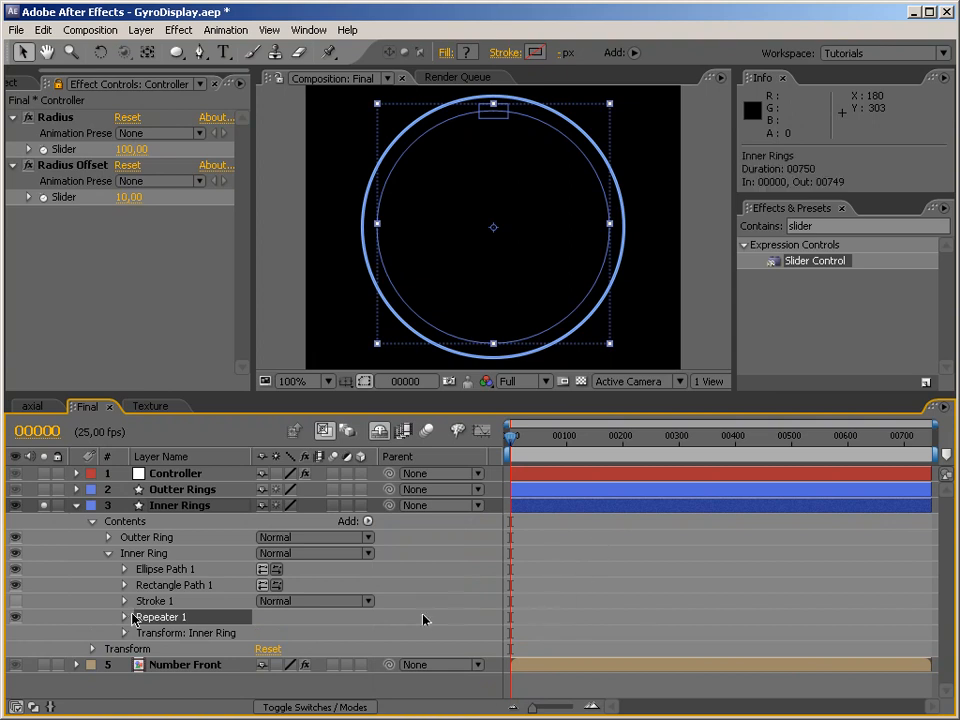
click(126, 617)
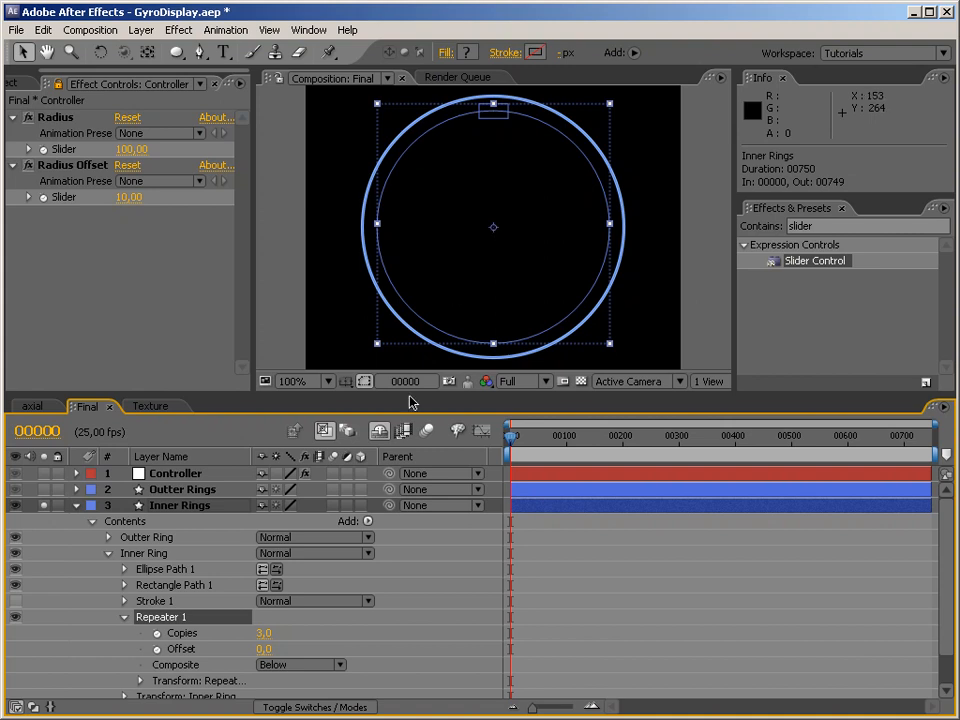
click(140, 681)
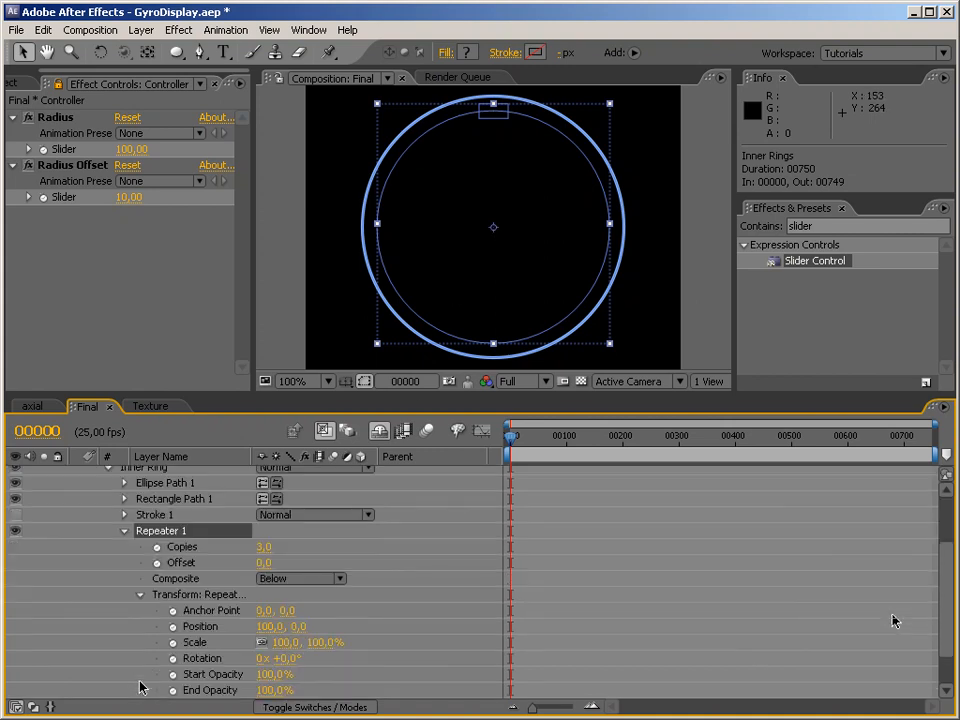
click(266, 630)
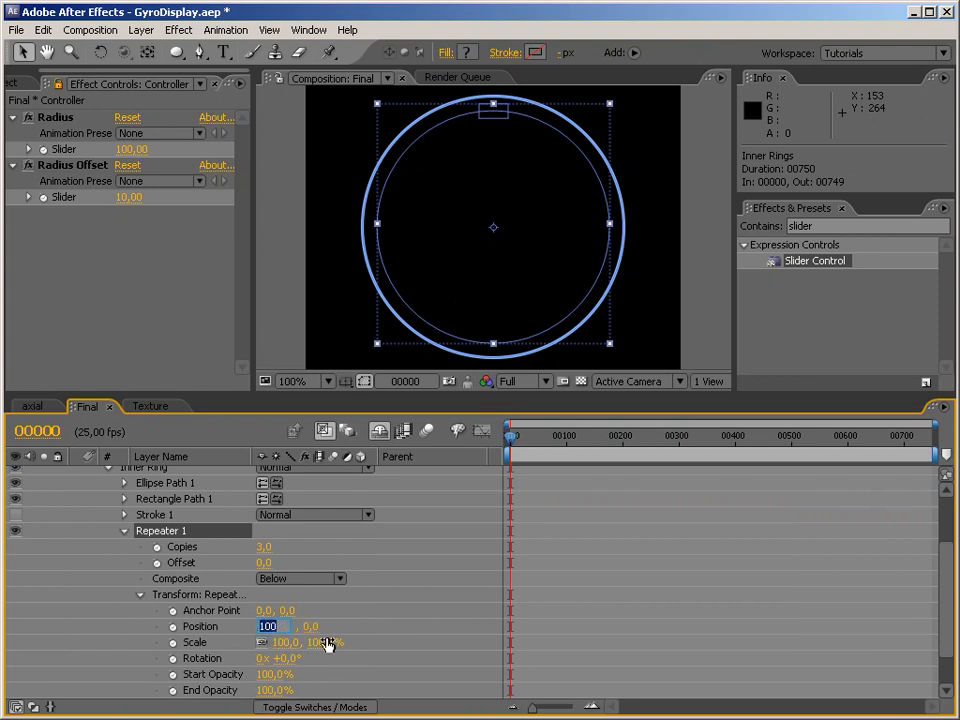
text(0)
key(Return)
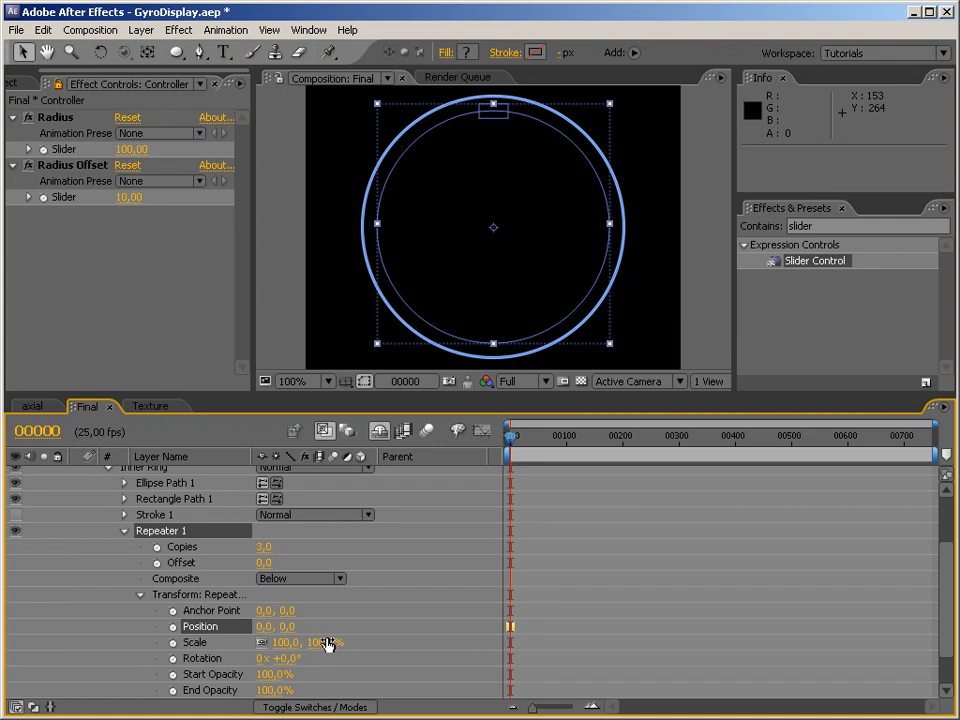
Set the Repeater's transform Rotation to 20° and its Copies to 360/20.
click(290, 659)
text(20)
key(Return)
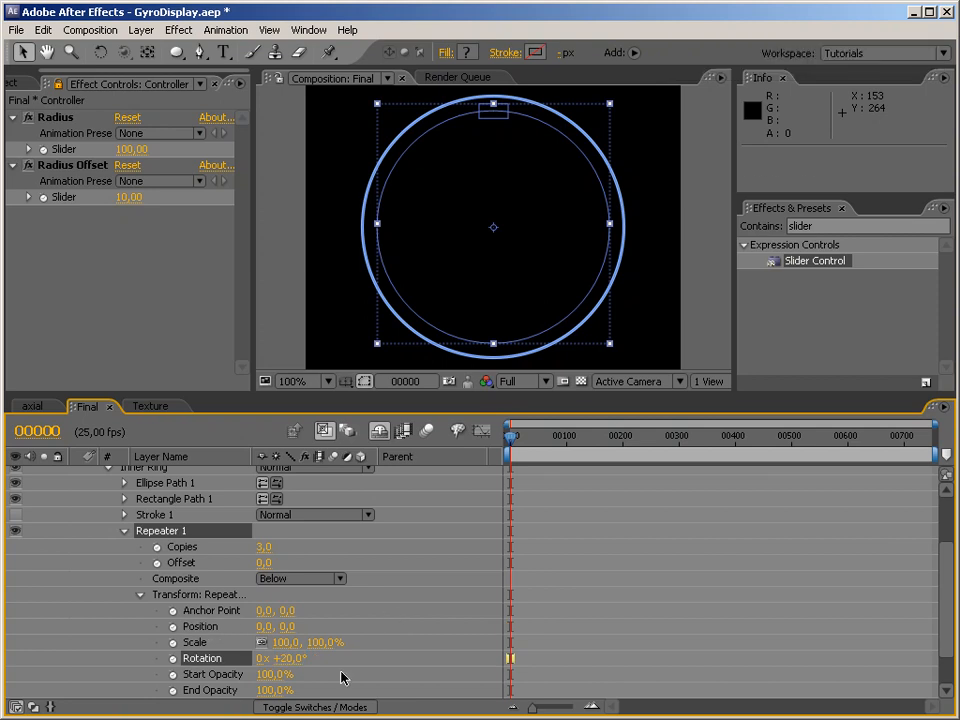
click(263, 548)
text(360)
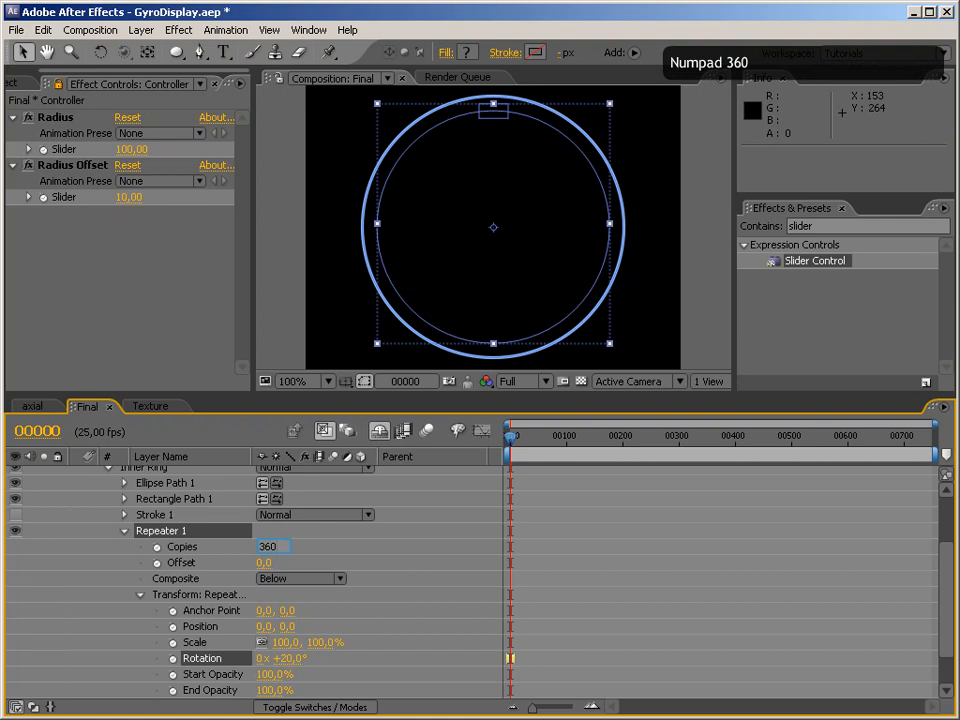
text(/20)
key(Return)
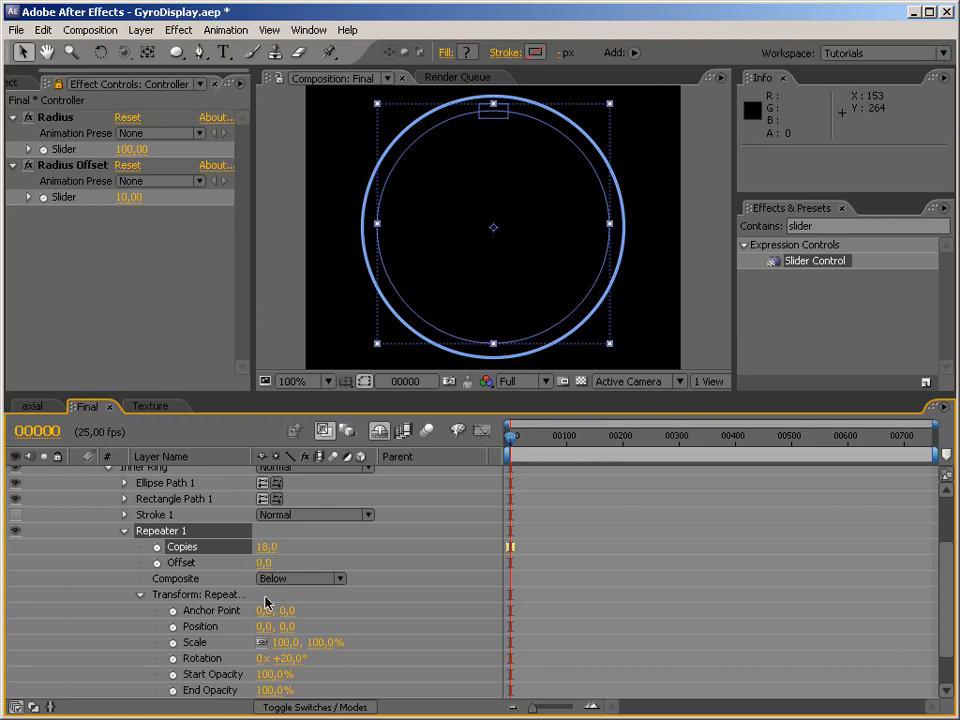
Show Stroke 1 of the Inner Ring group and reduce its Stroke Width to 1.
click(17, 516)
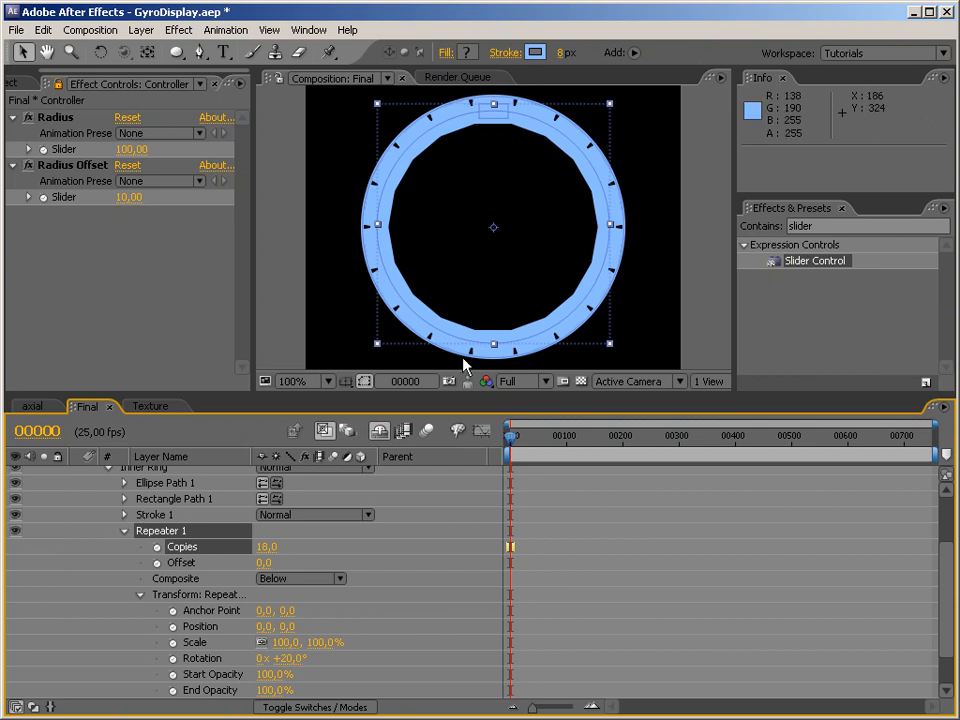
click(124, 515)
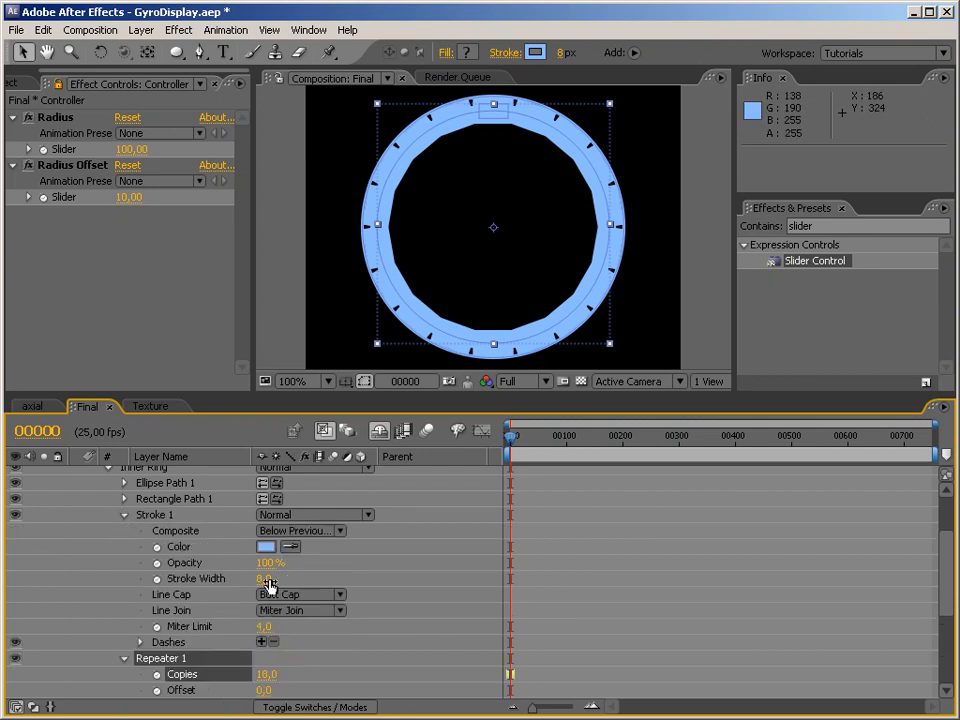
click(262, 578)
text(2)
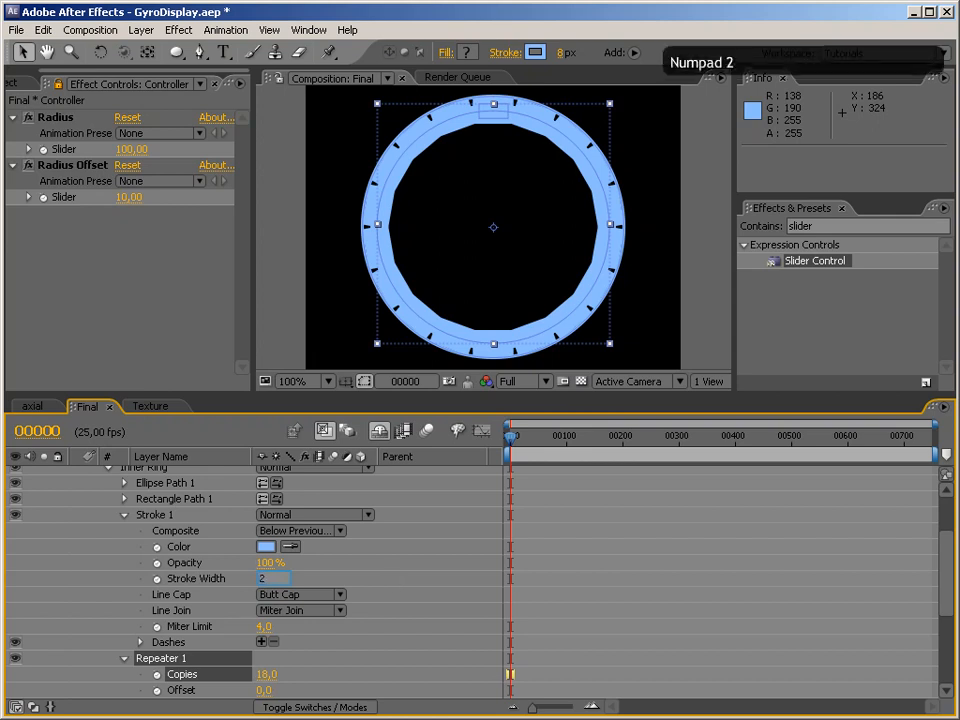
key(Return)
click(263, 579)
text(1)
key(Return)
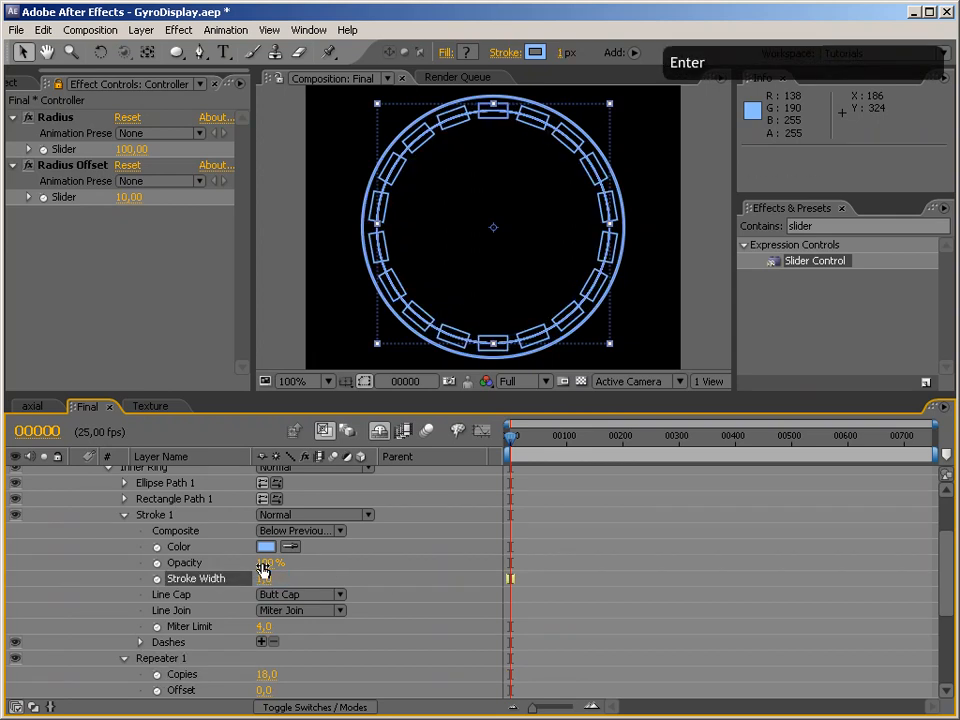
Collapse the Stroke 1 and Repeater 1 properties, and hide Stroke 1 in the Inner Ring group.
click(123, 515)
click(124, 534)
click(155, 601)
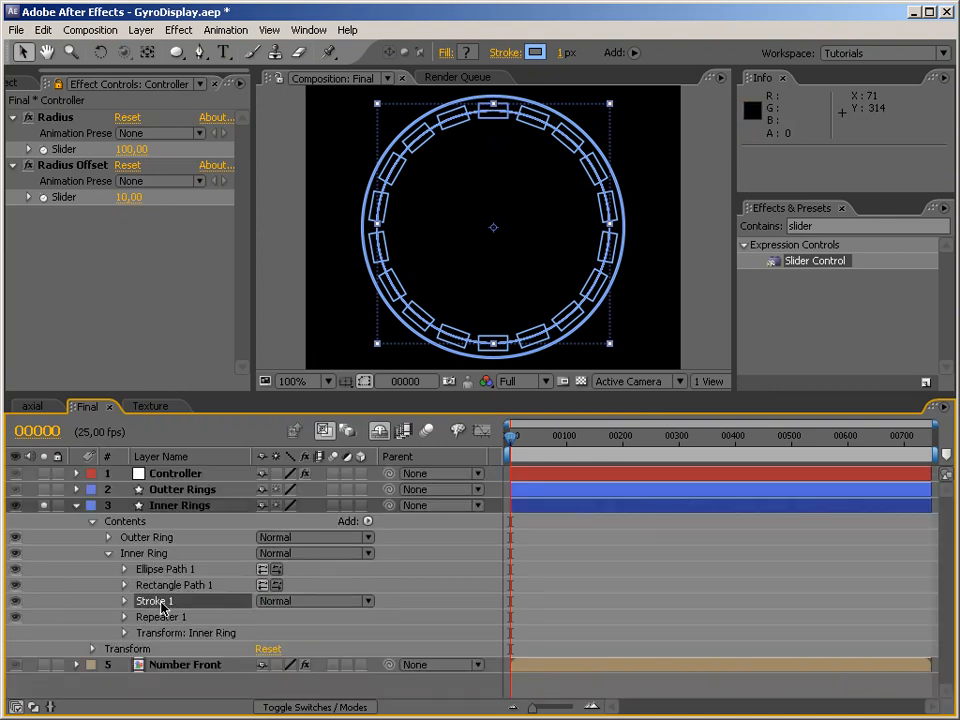
click(15, 601)
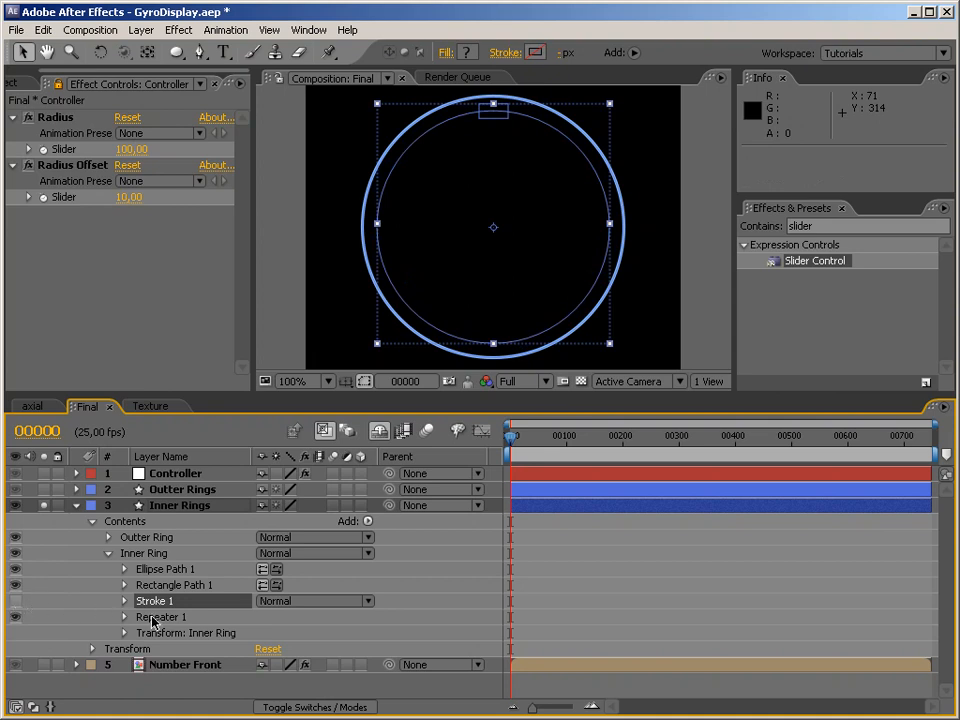
Delete Stroke 1 from the Inner Ring group and add a Fill to the group in its place.
key(Delete)
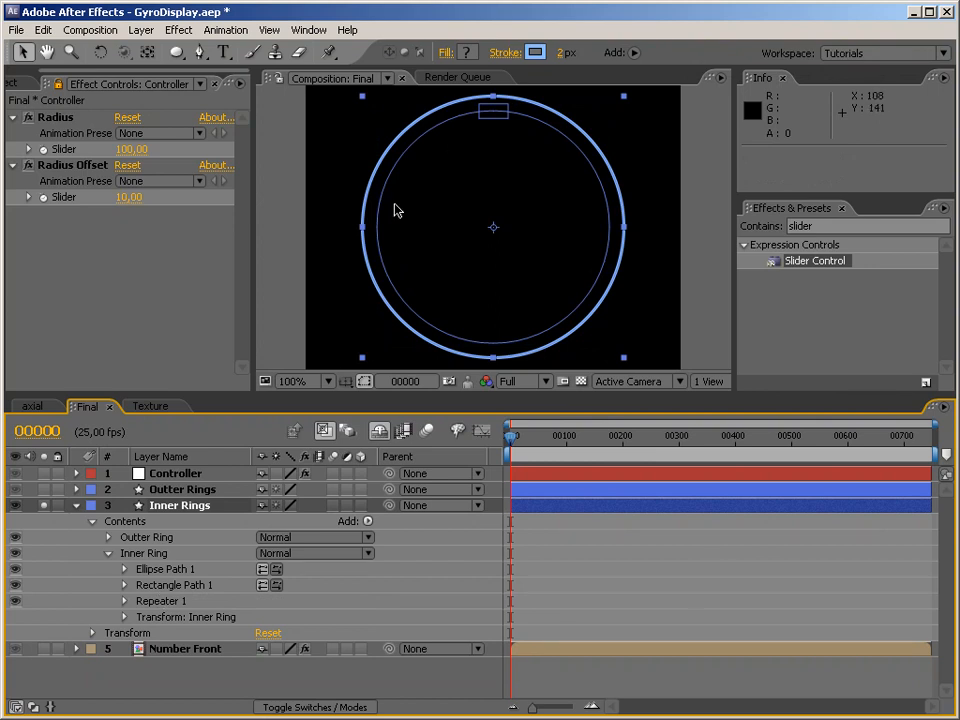
click(143, 553)
click(367, 521)
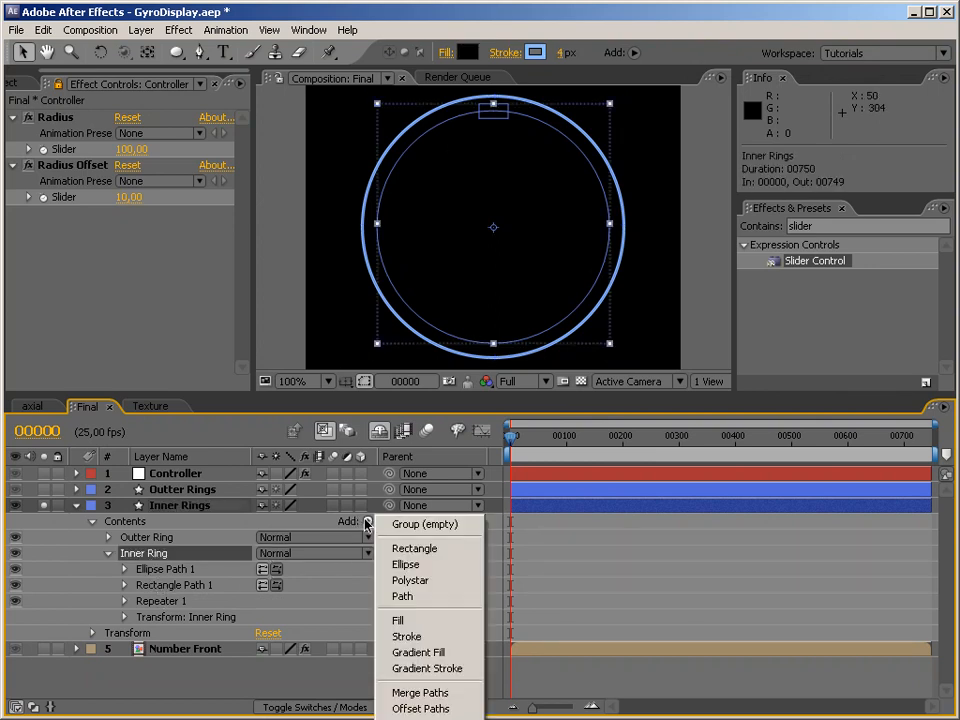
click(402, 620)
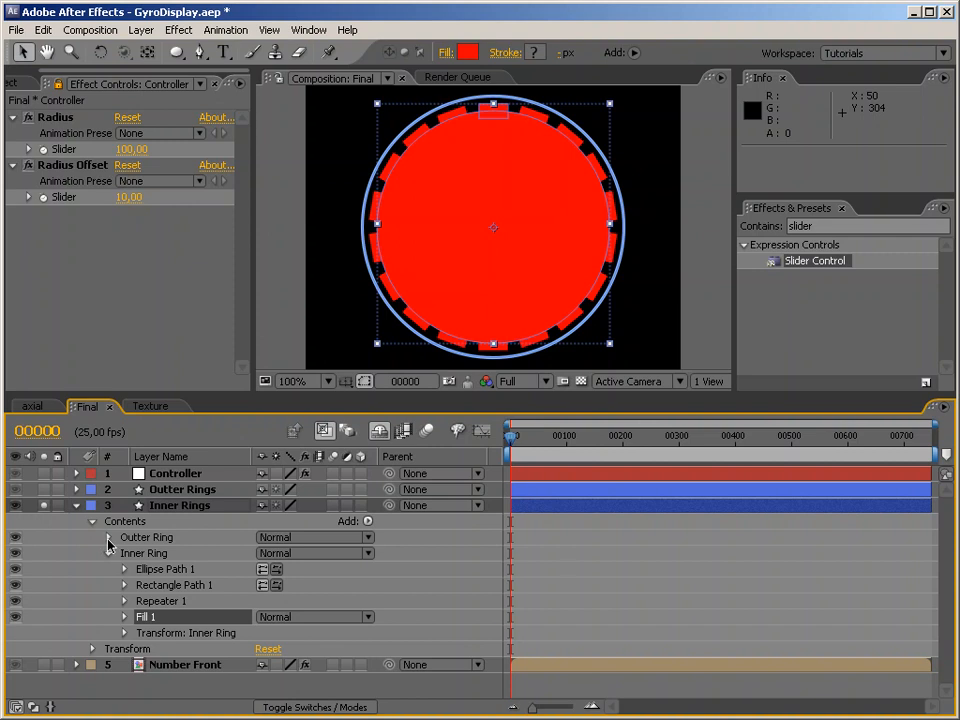
Match the Inner Ring group's Fill color to the light blue outer ring by sampling it from the composition.
click(124, 617)
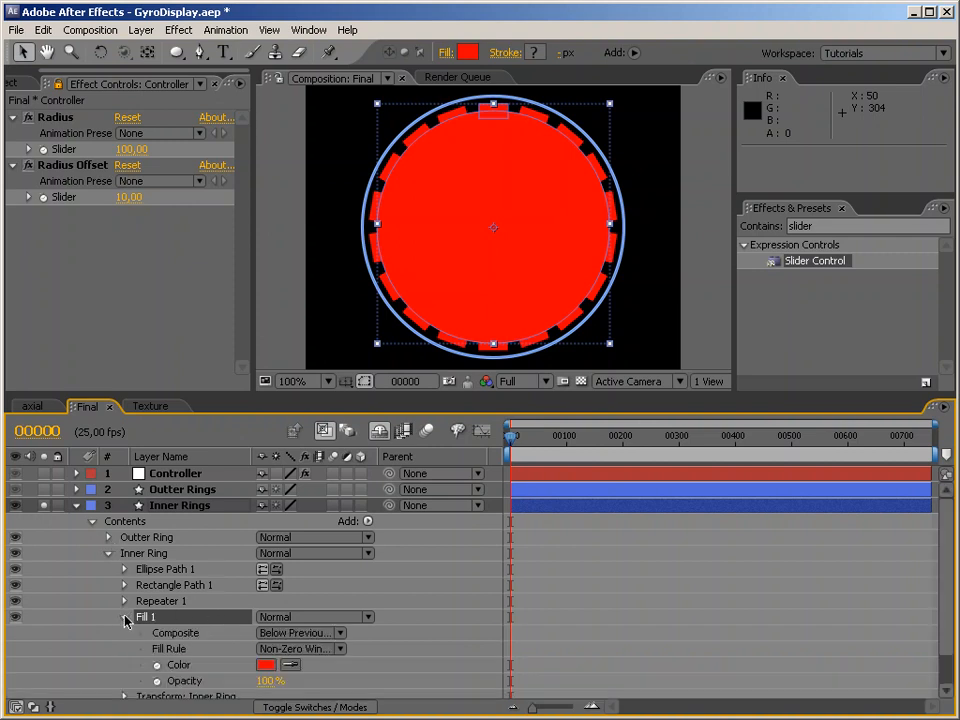
click(290, 664)
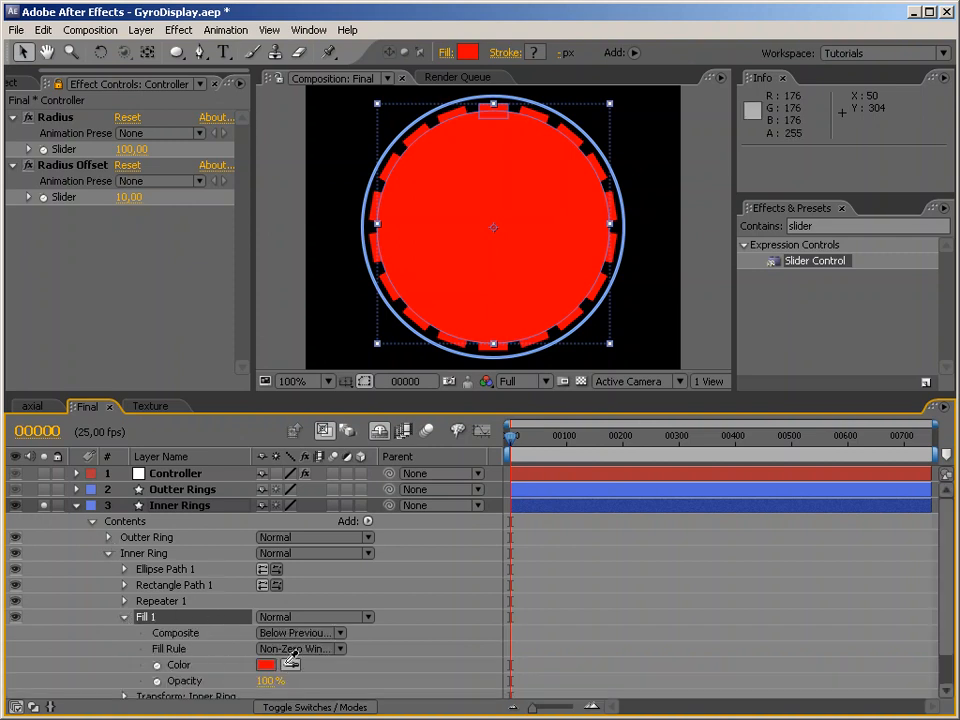
click(373, 265)
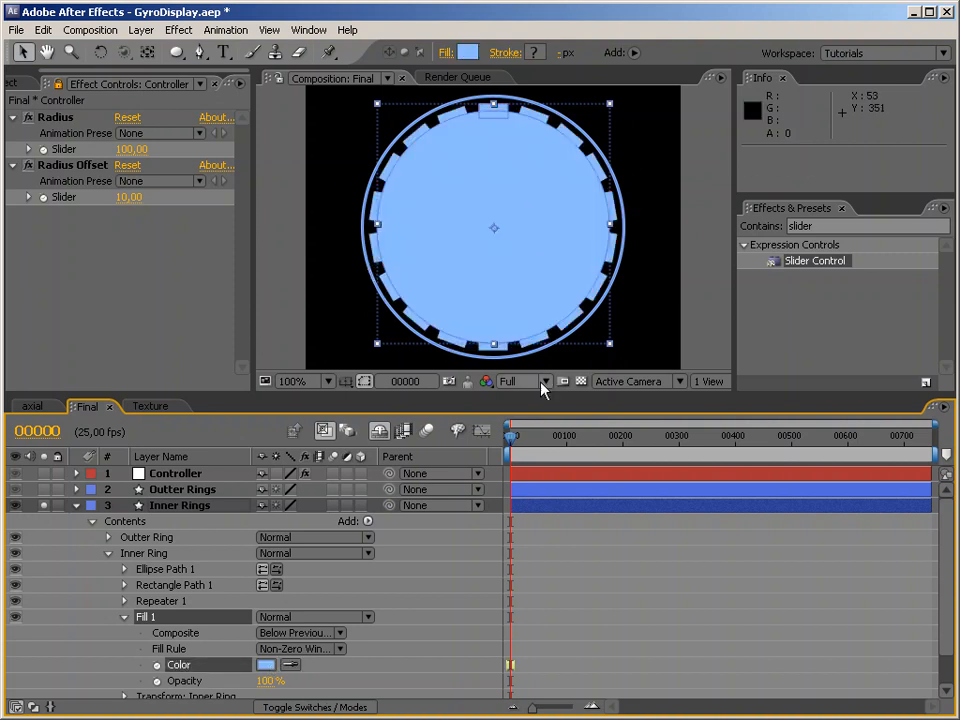
click(124, 617)
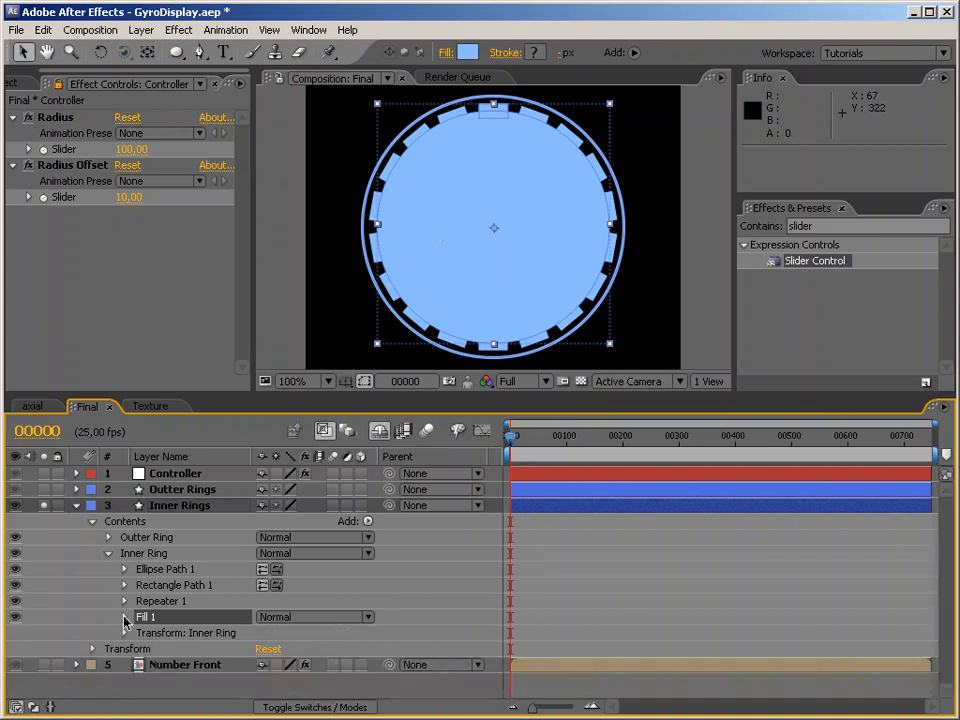
Add Merge Paths directly after Rectangle Path 1 in the Inner Ring group and expand its properties.
click(172, 585)
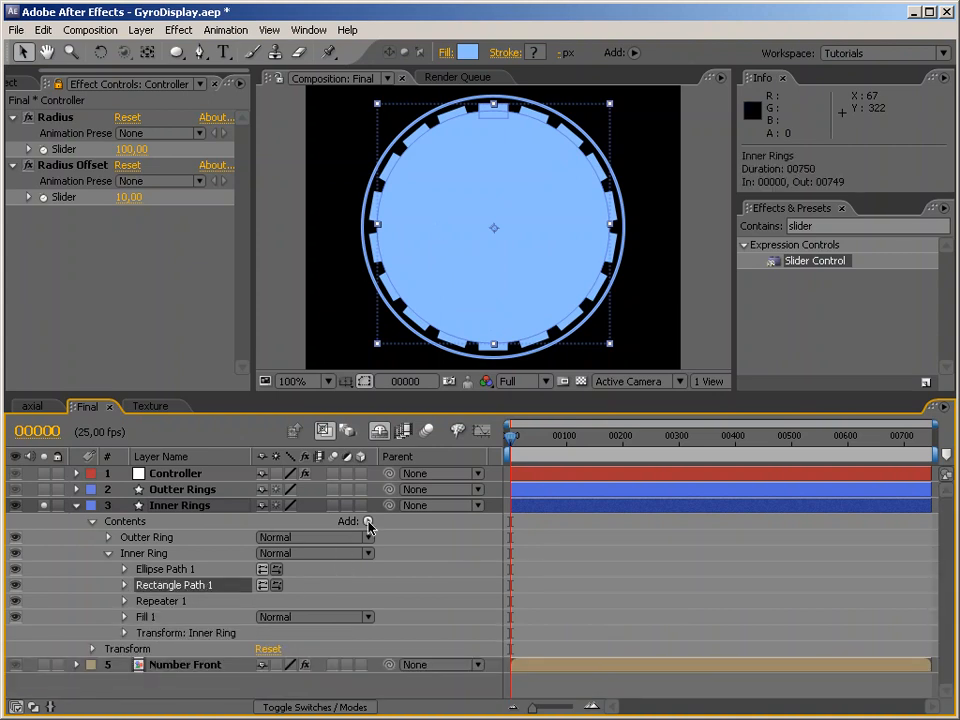
click(368, 522)
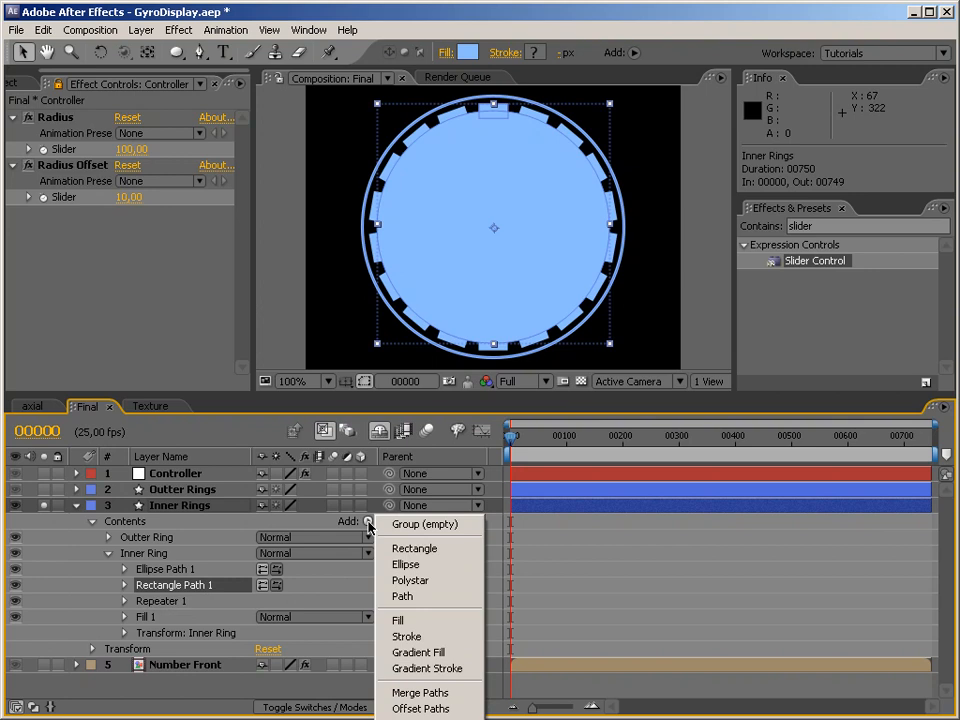
click(424, 693)
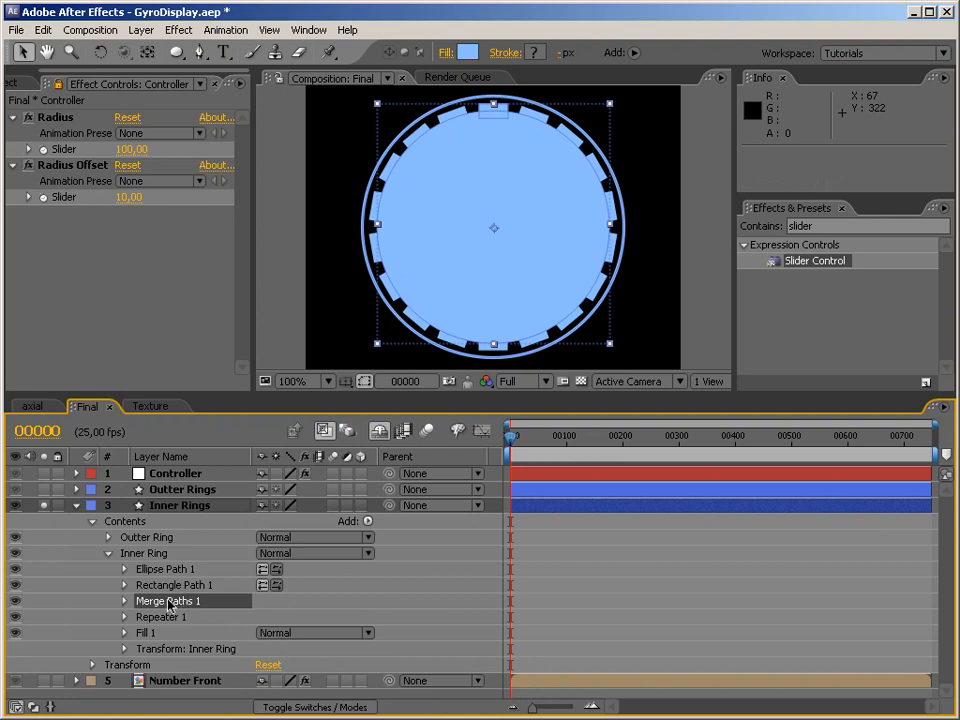
click(124, 601)
Try the Subtract, Intersect, Exclude Intersections and Add modes on Merge Paths 1.
click(298, 617)
click(300, 631)
click(298, 618)
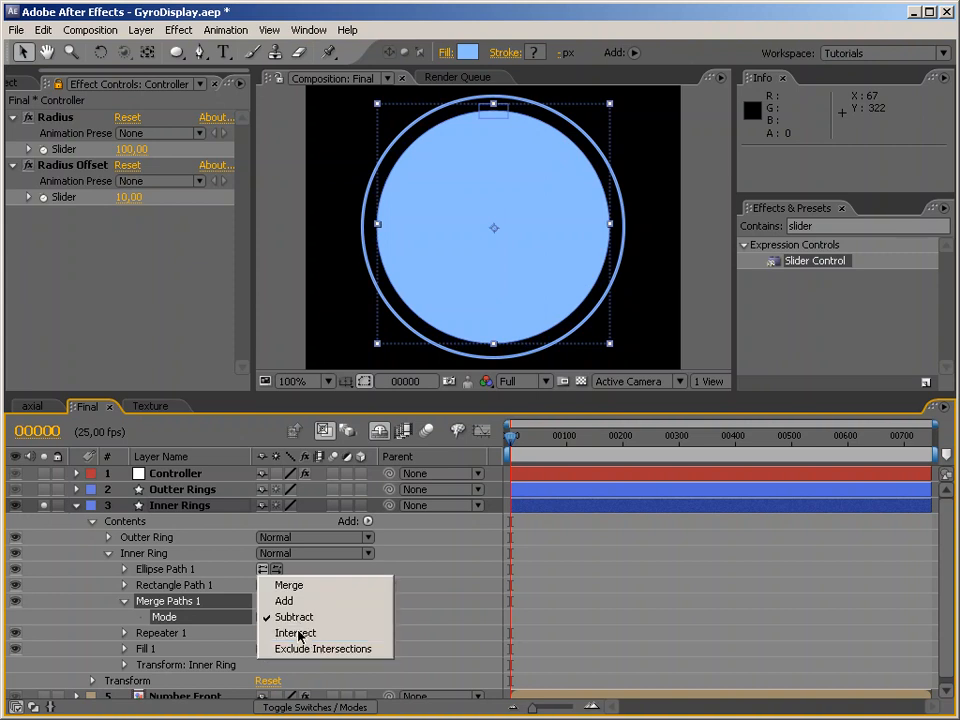
click(298, 632)
click(298, 617)
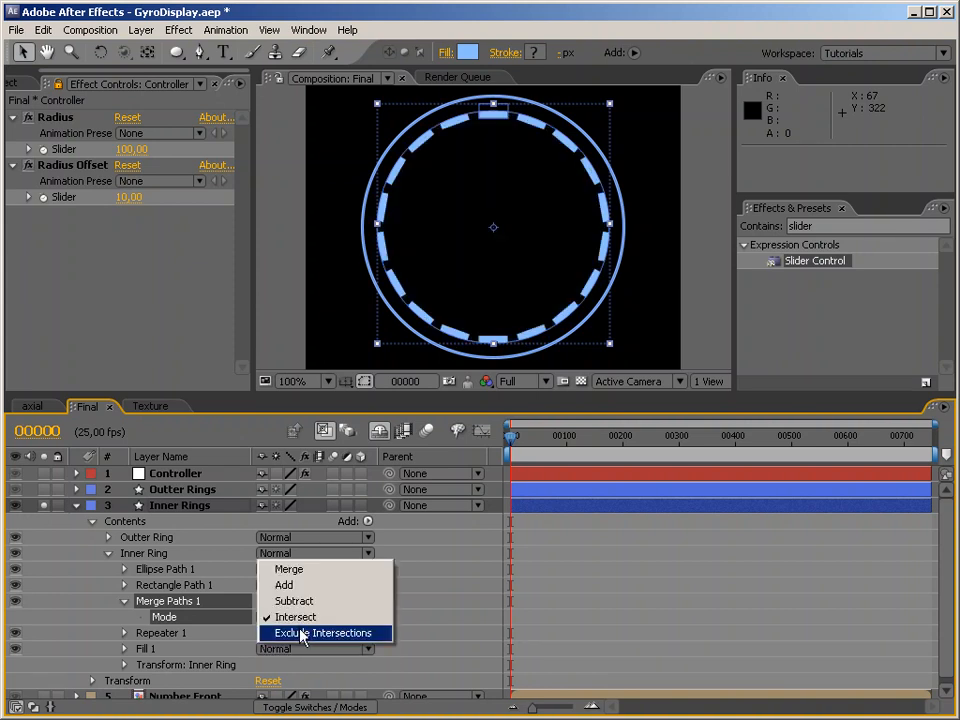
click(302, 634)
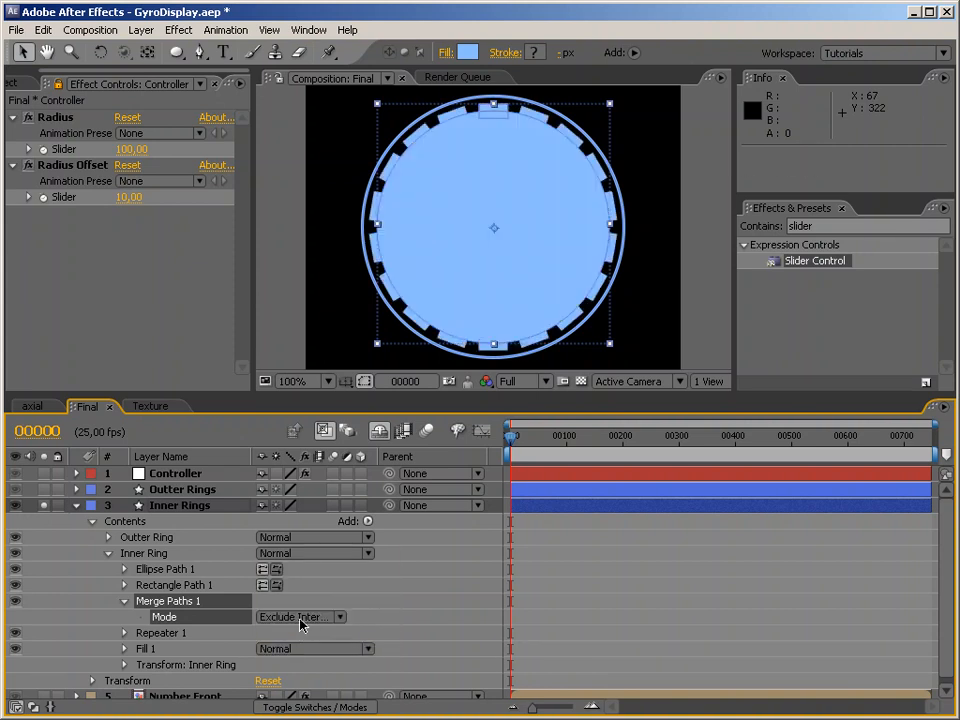
click(302, 617)
click(300, 585)
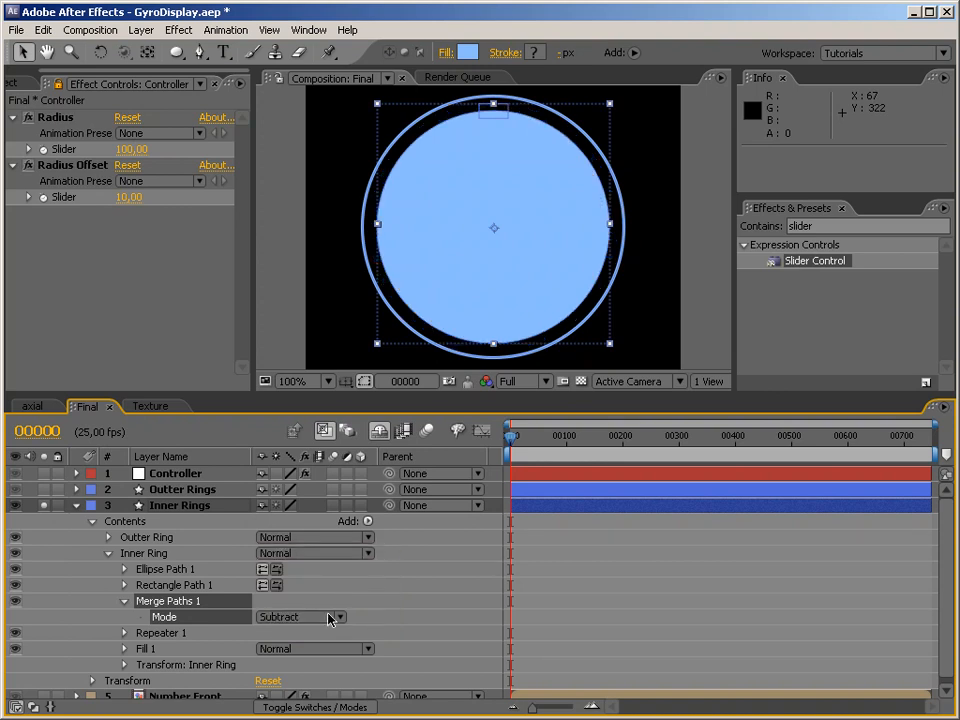
click(317, 626)
click(310, 601)
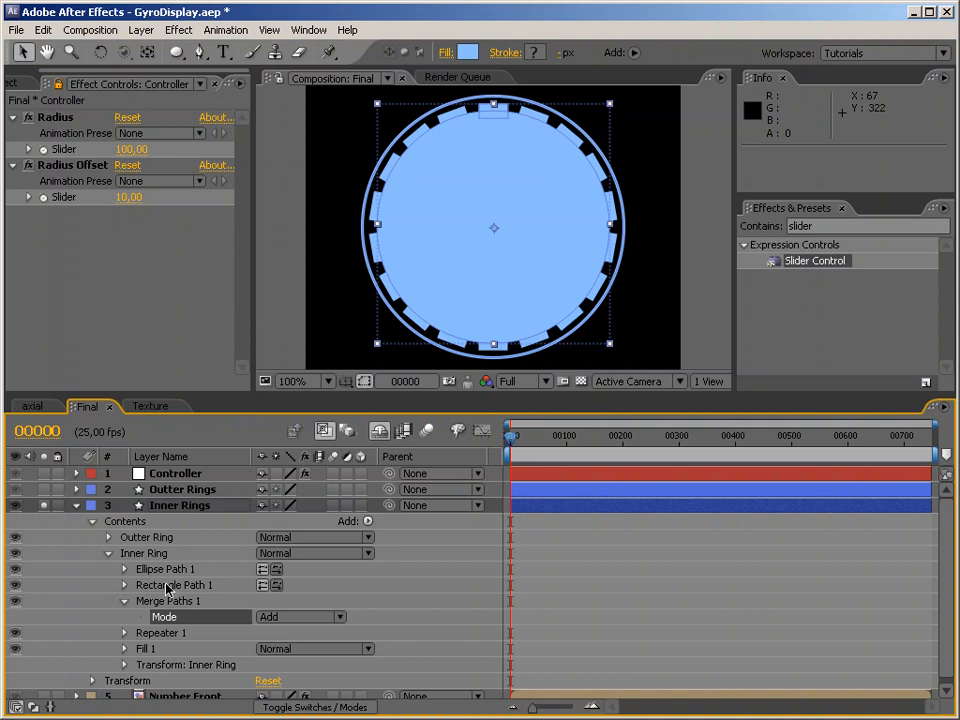
Set the Merge Paths 1 mode to Subtract and move Rectangle Path 1 above Ellipse Path 1.
click(268, 617)
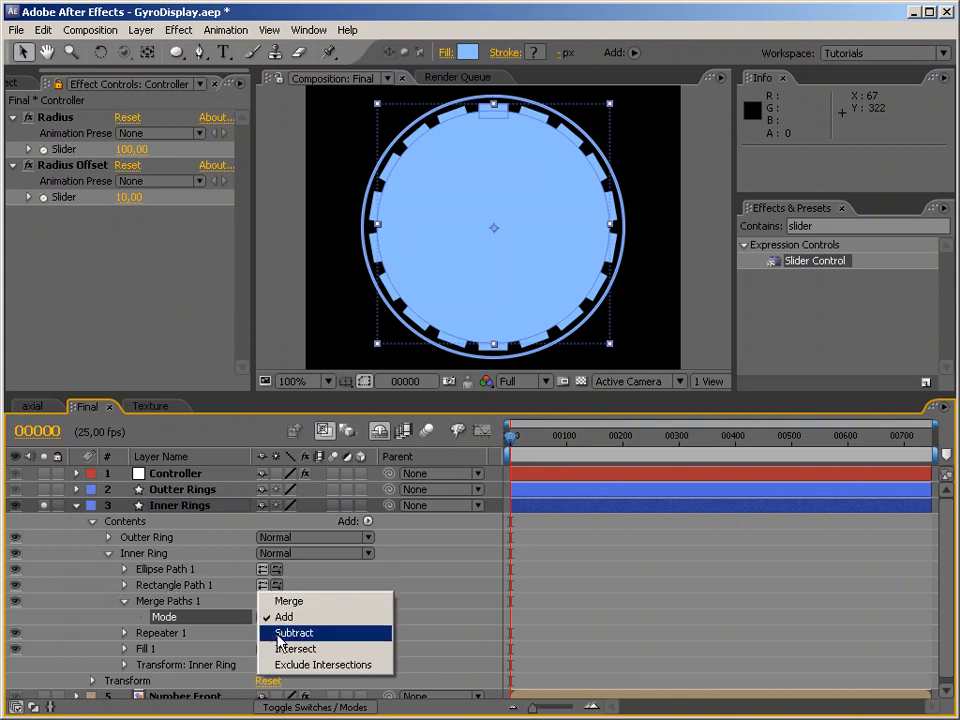
click(281, 636)
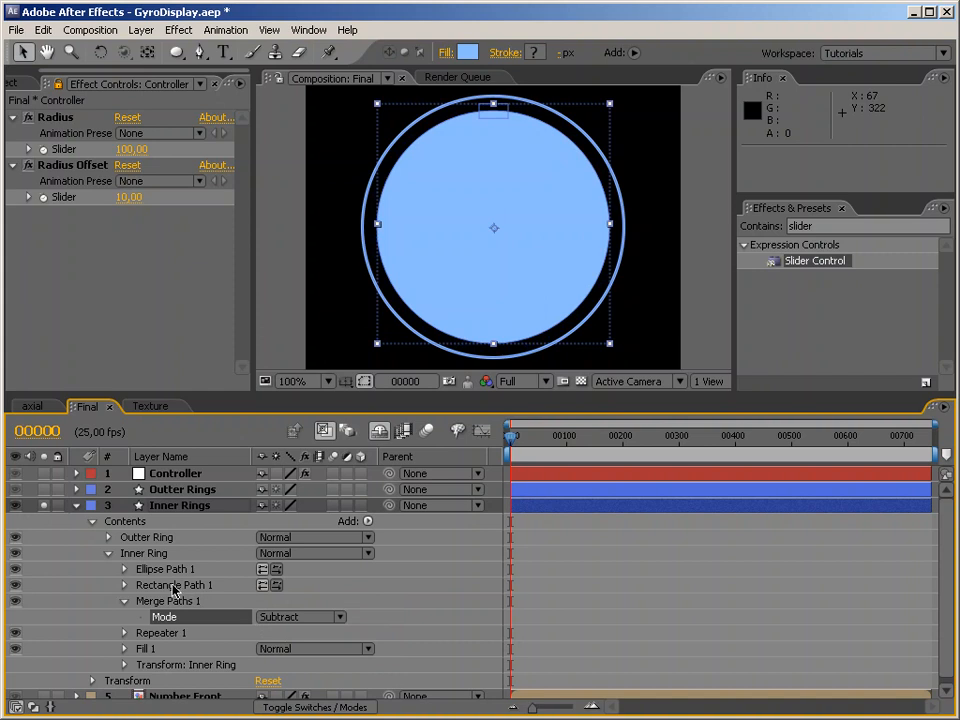
drag(172, 589, 172, 571)
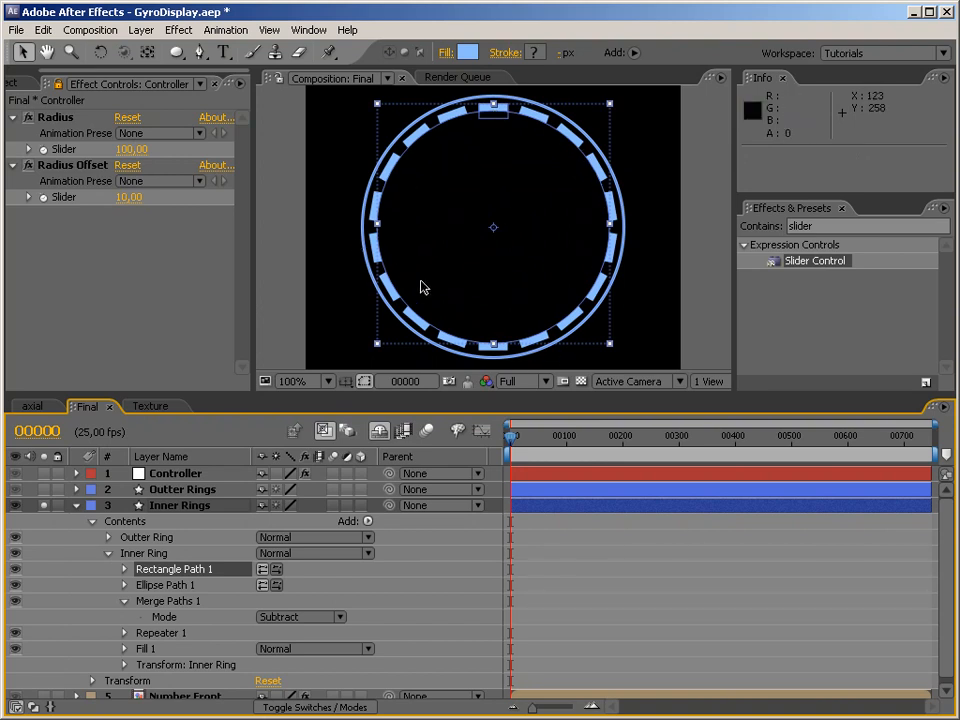
click(123, 601)
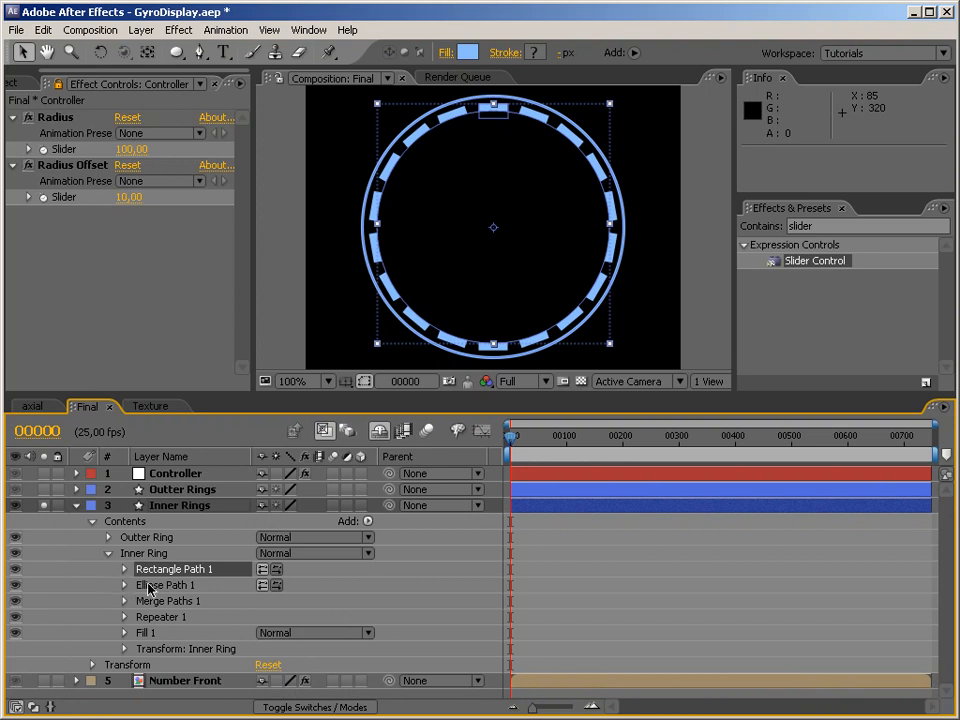
Duplicate Ellipse Path 1 and move the copy out of the Inner Ring group, directly into the layer's Contents below it.
click(155, 586)
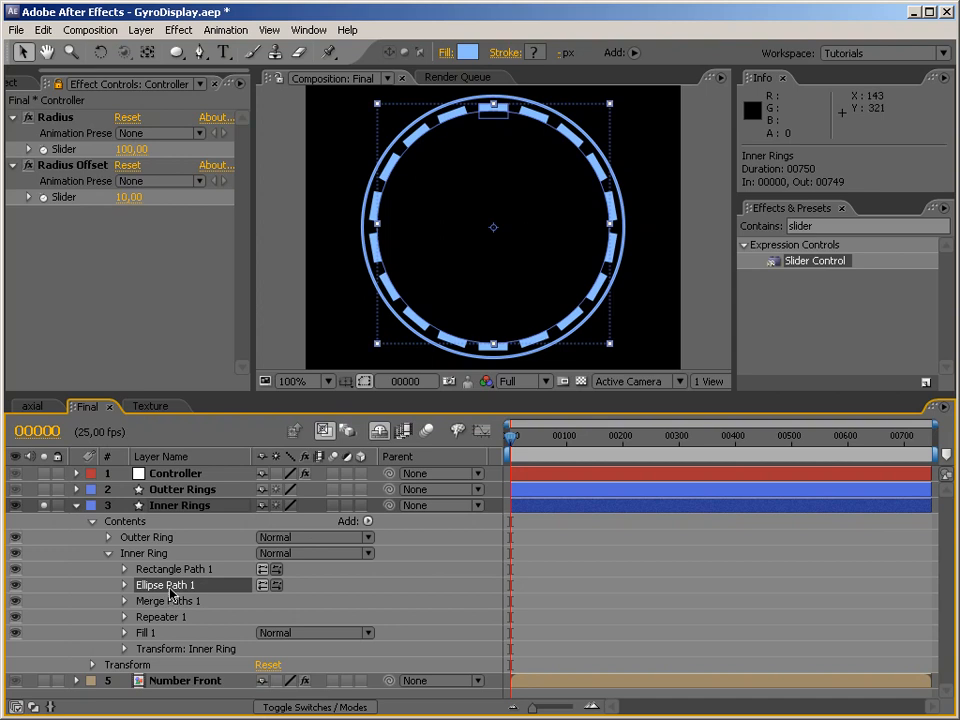
key(ctrl+d)
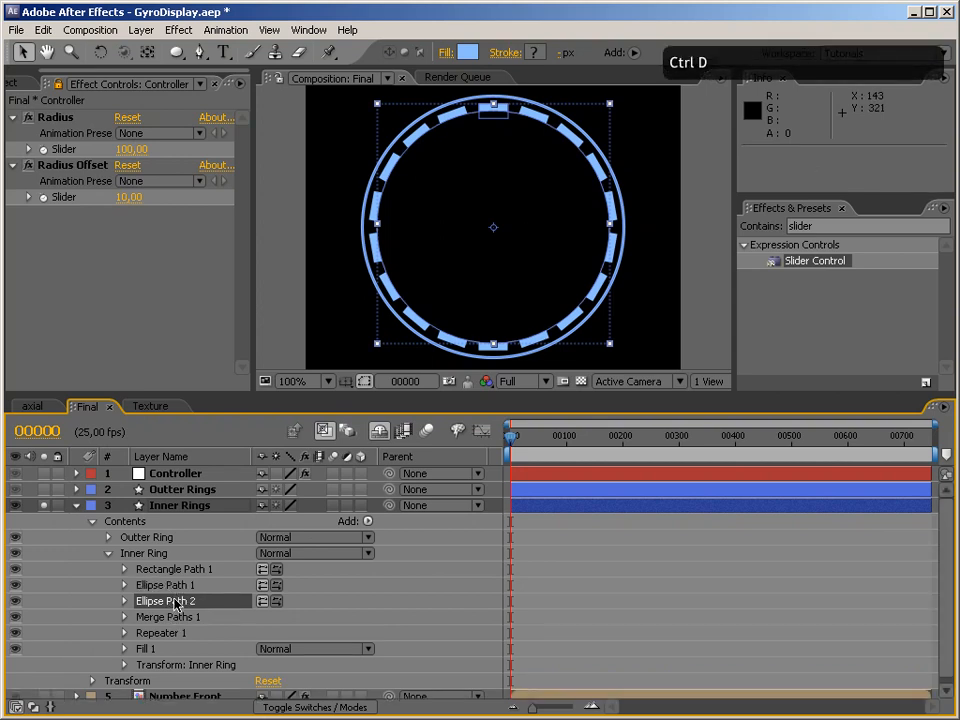
drag(175, 603, 141, 580)
click(109, 569)
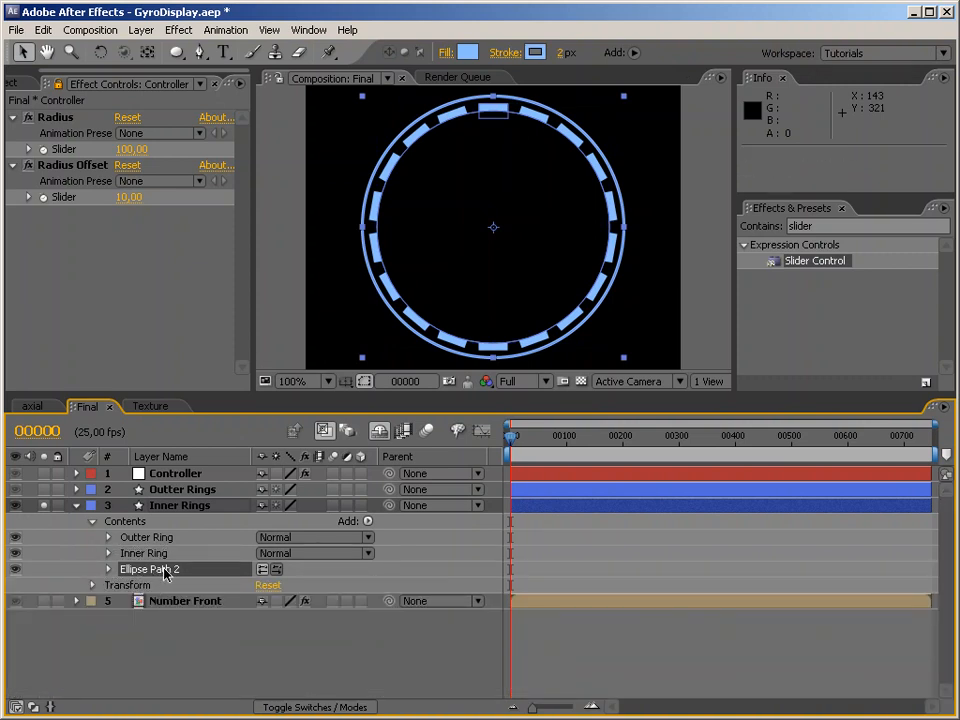
click(108, 570)
Add a Stroke after Ellipse Path 2 and sample its color from the light blue ring segments.
click(367, 521)
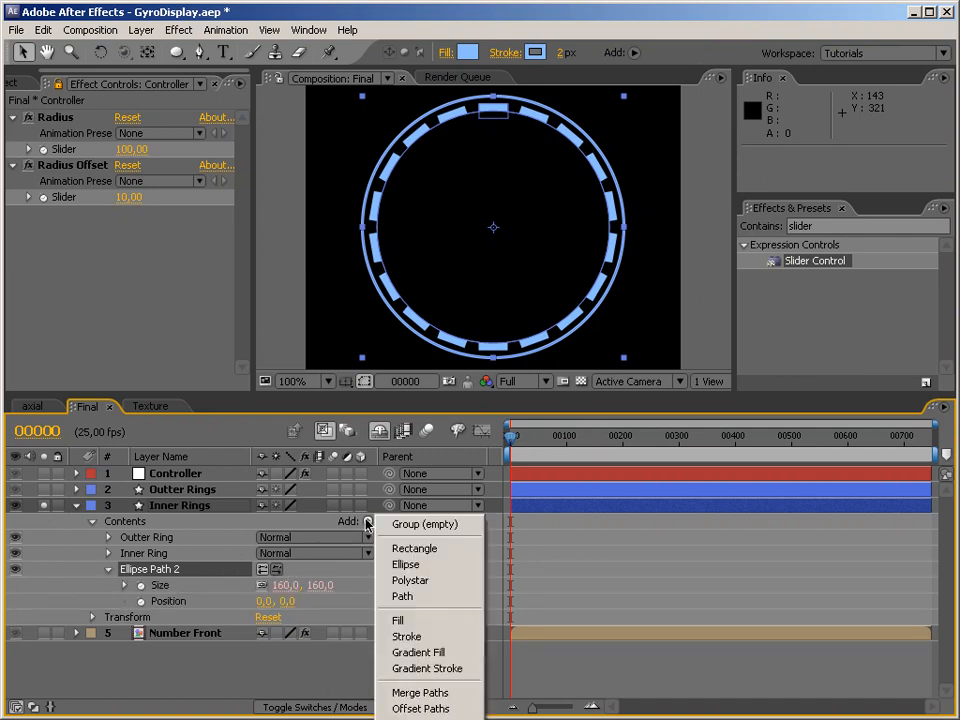
click(420, 636)
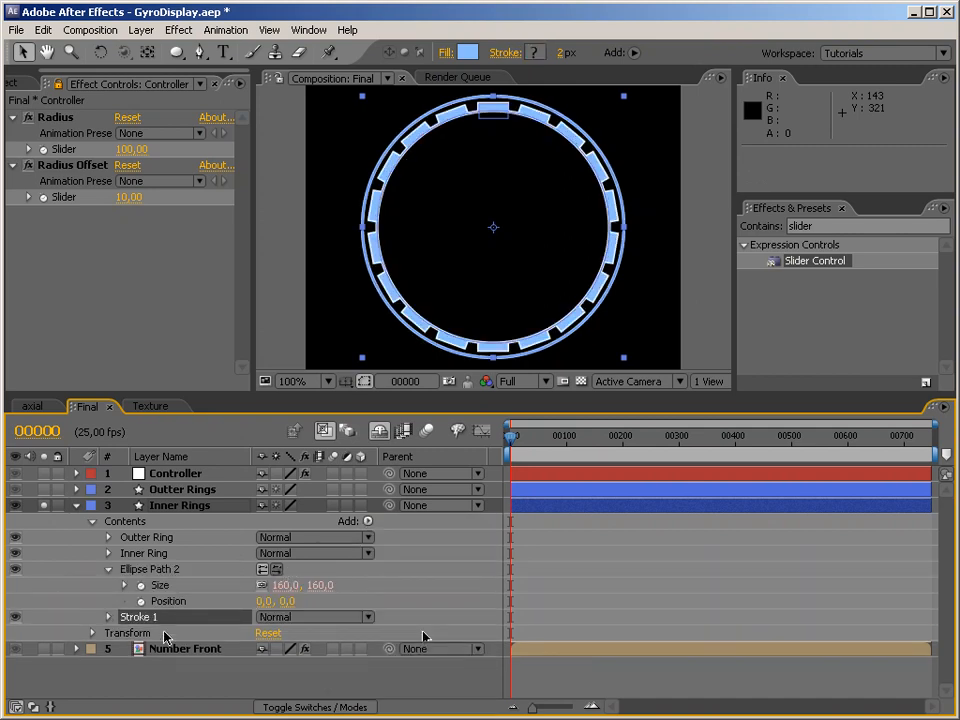
click(108, 618)
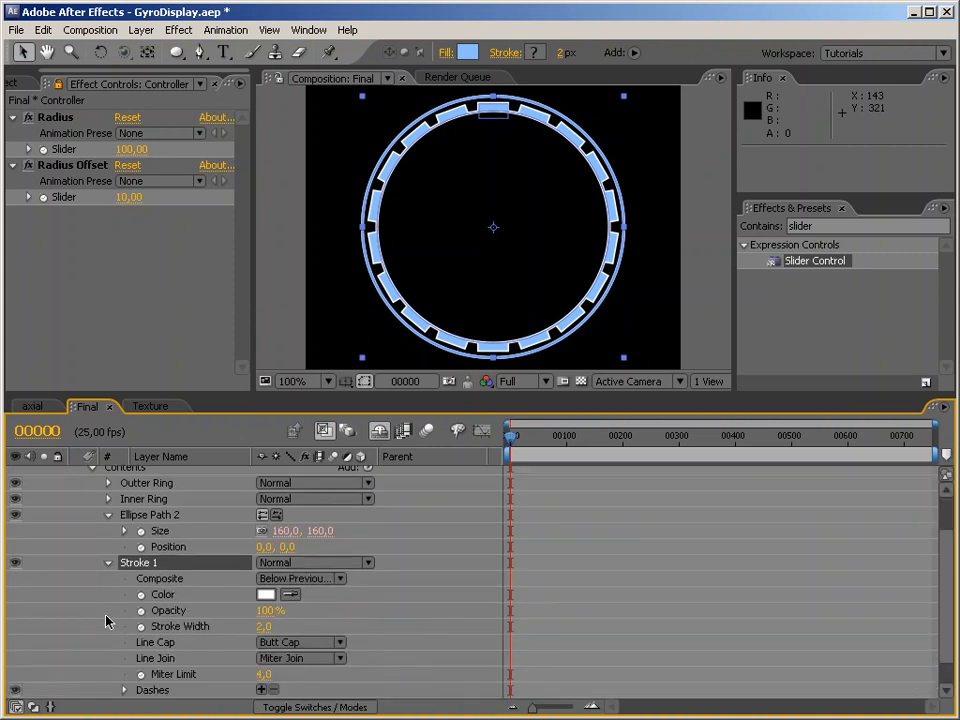
click(291, 594)
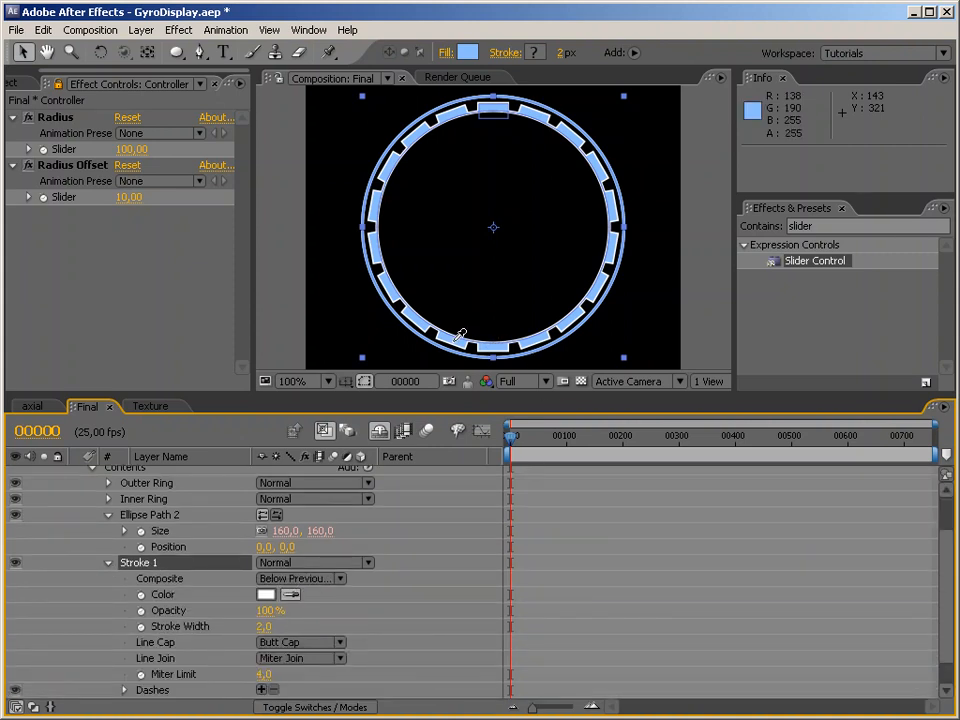
click(460, 333)
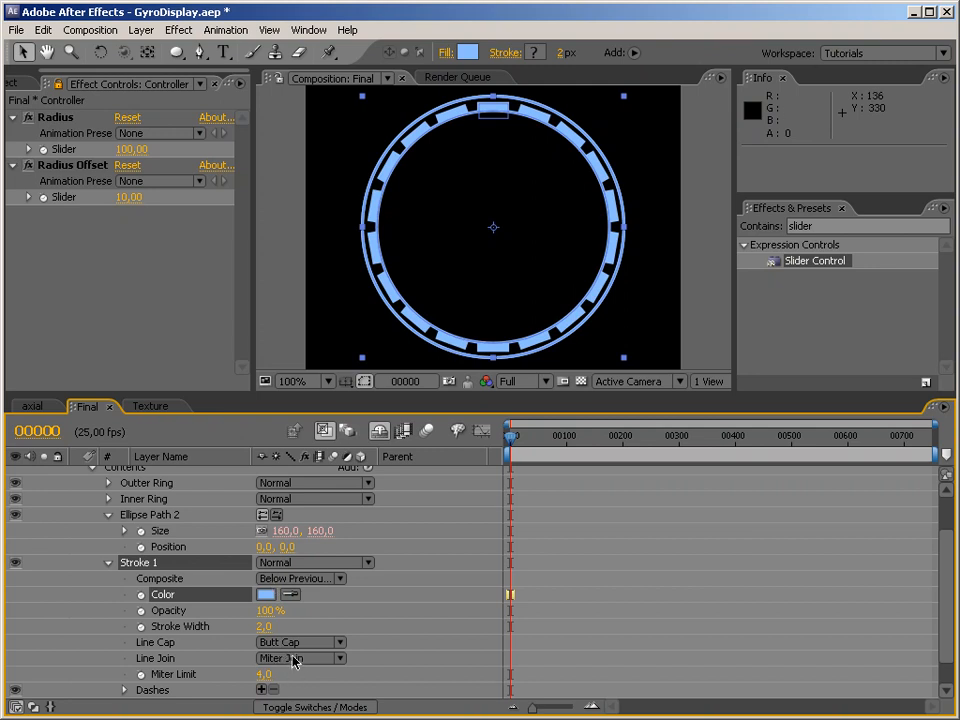
click(109, 563)
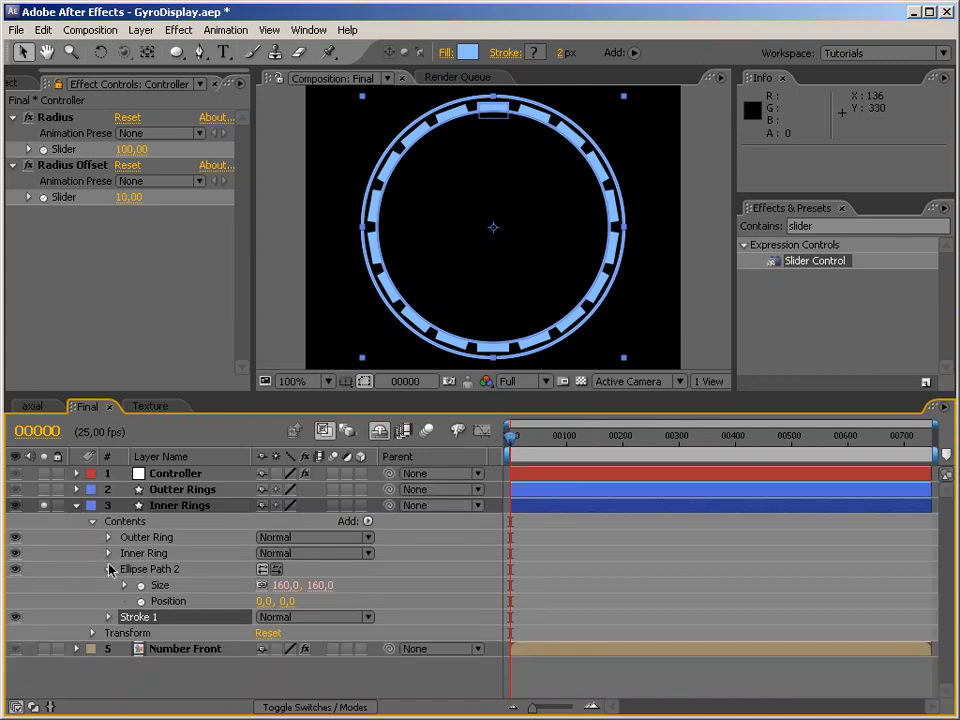
click(109, 569)
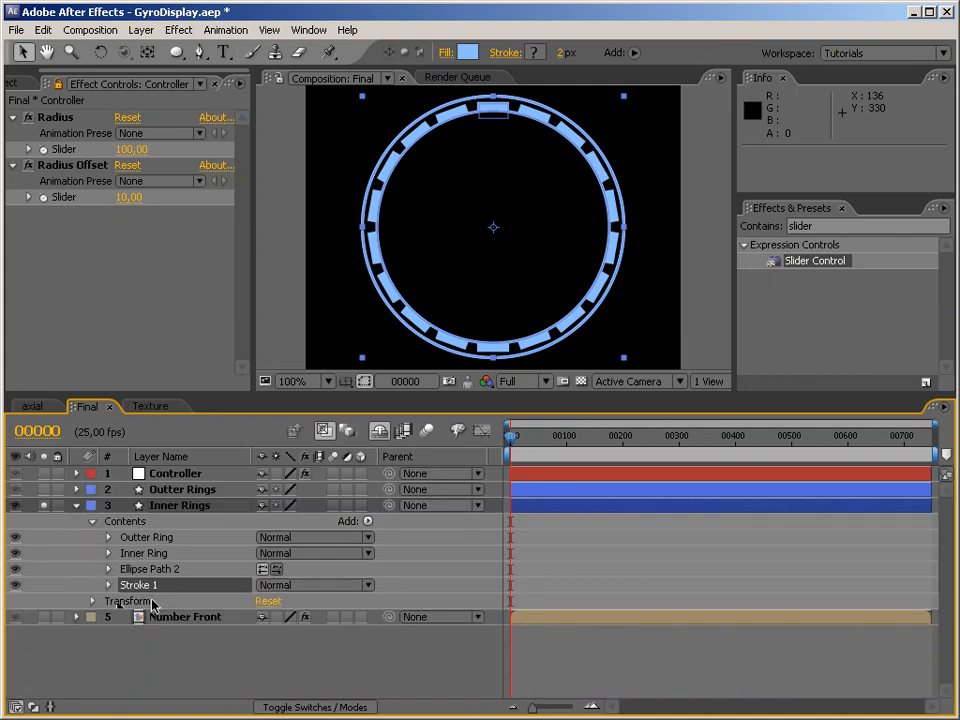
Toggle the visibility of Stroke 1 off and on to compare its effect on the ring segments.
click(15, 588)
click(15, 588)
click(15, 588)
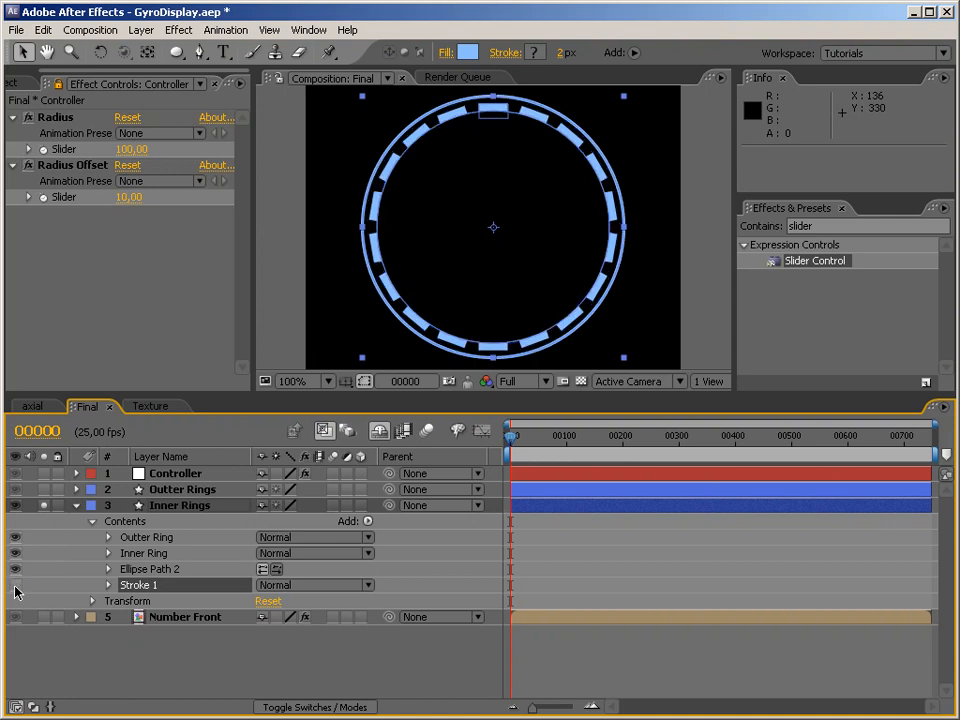
click(15, 588)
click(15, 588)
click(15, 588)
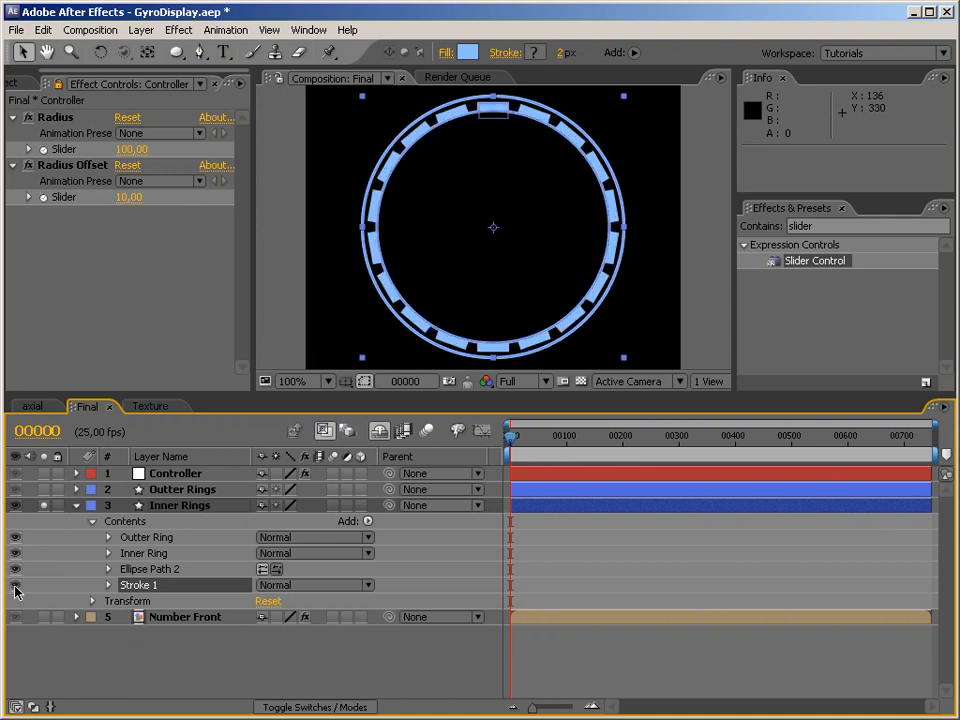
Add an empty group to the Inner Rings contents and move Ellipse Path 2 and Stroke 1 into it.
click(168, 571)
click(167, 585)
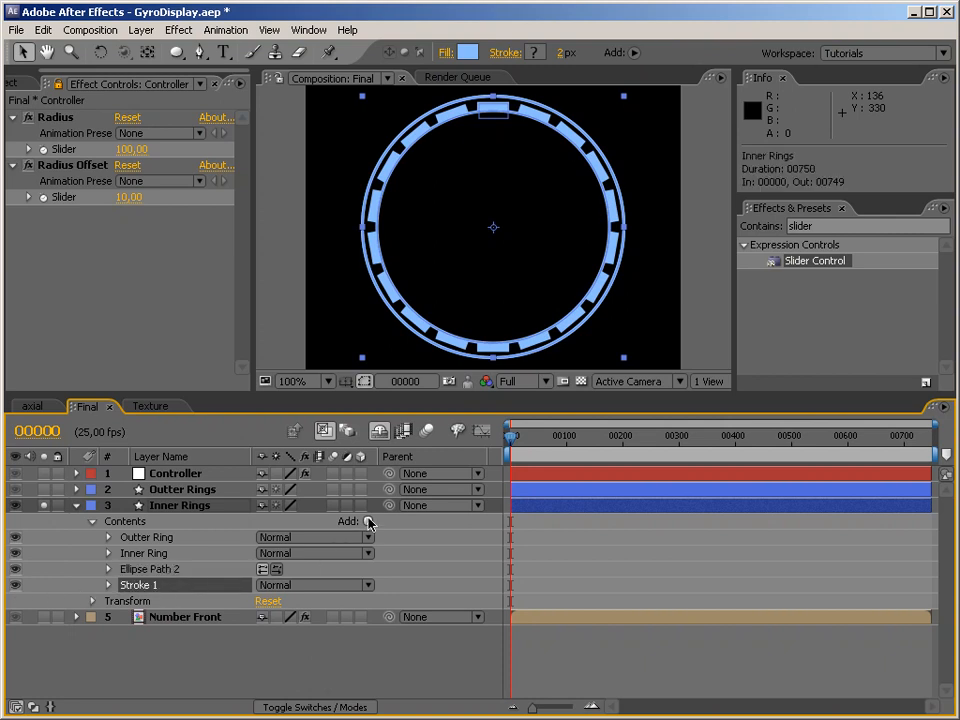
click(368, 521)
click(405, 523)
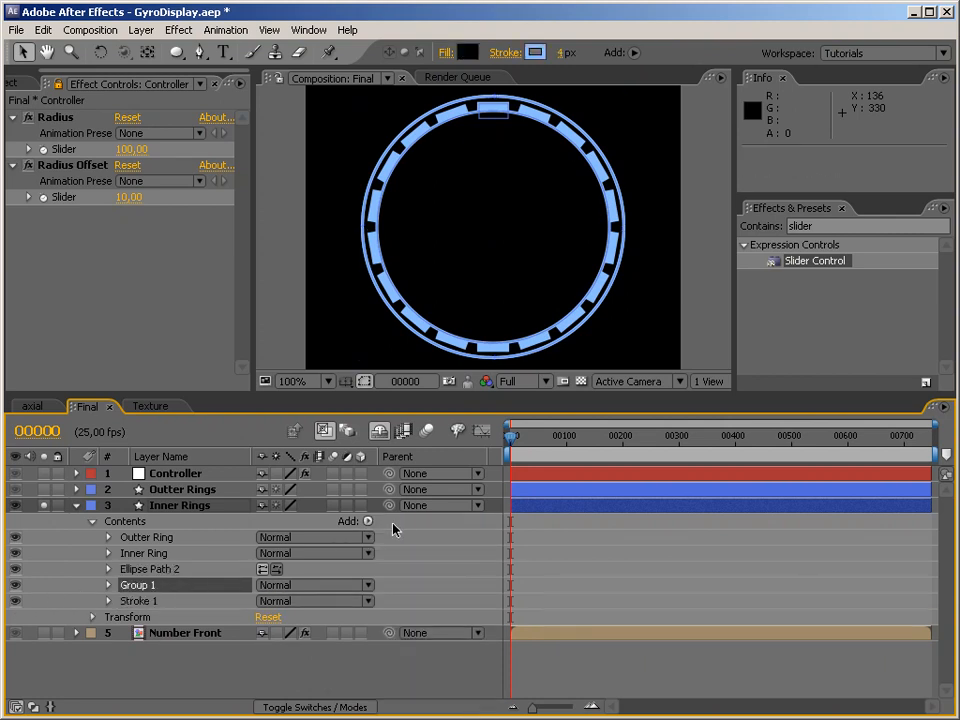
mouse_move(154, 572)
mouse_down()
mouse_move(157, 590)
mouse_move(153, 575)
mouse_up()
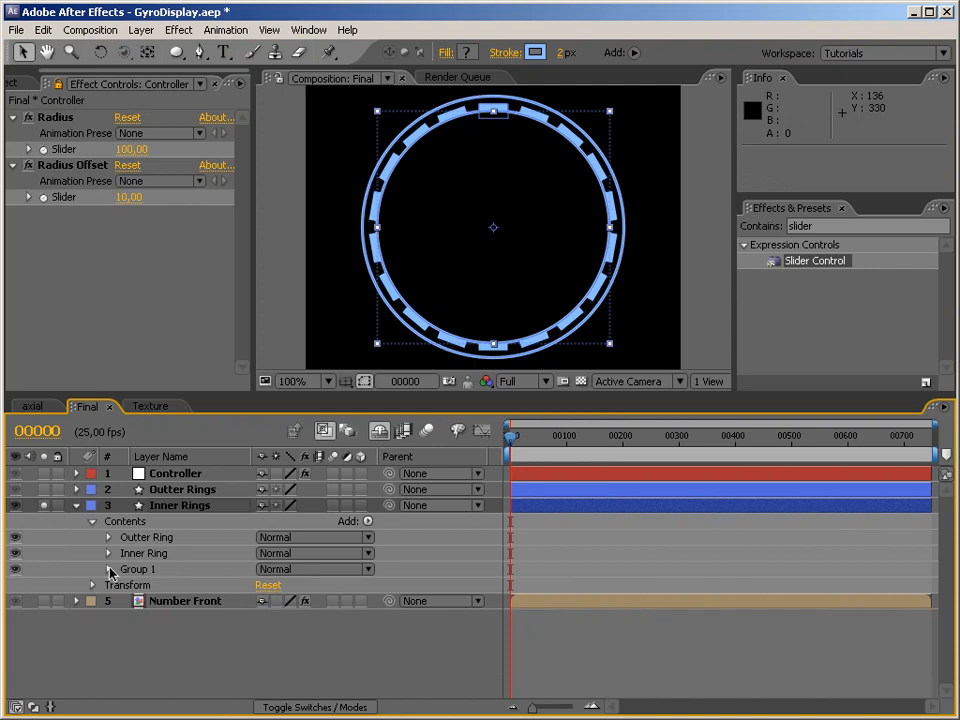
click(109, 569)
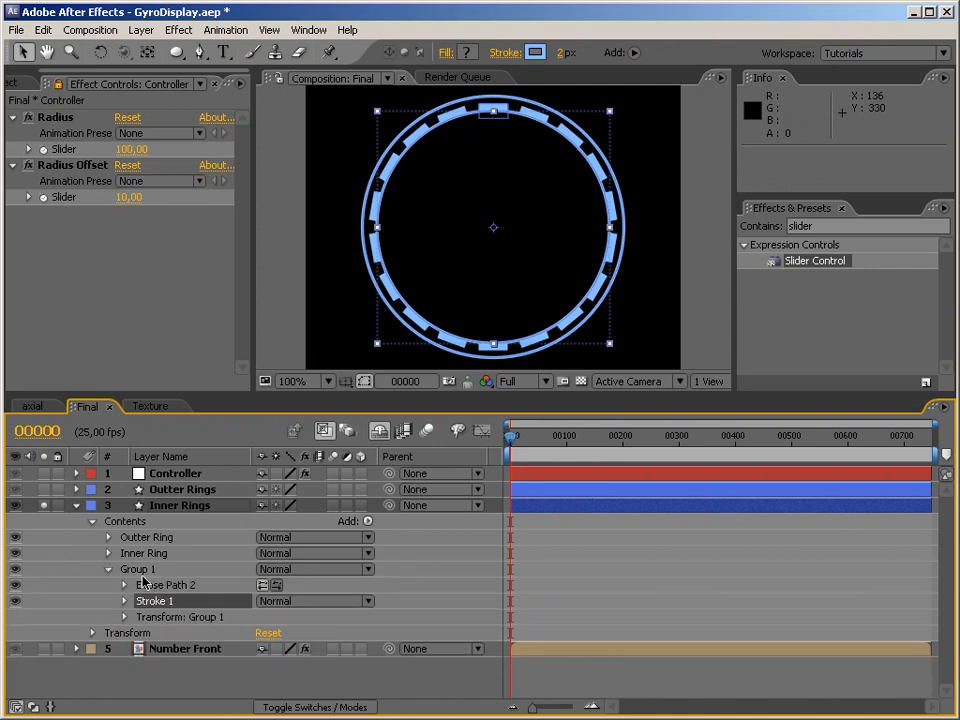
Collapse Group 1 and look at the axial composition as a reference before returning to the Final composition.
click(110, 570)
click(191, 643)
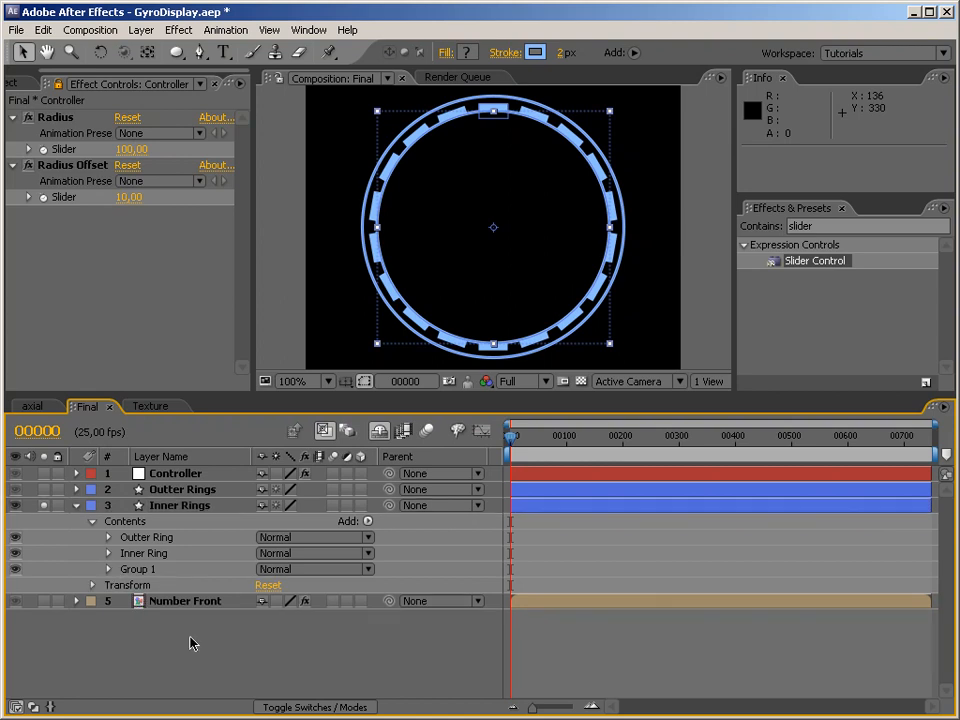
click(155, 569)
click(110, 570)
click(110, 570)
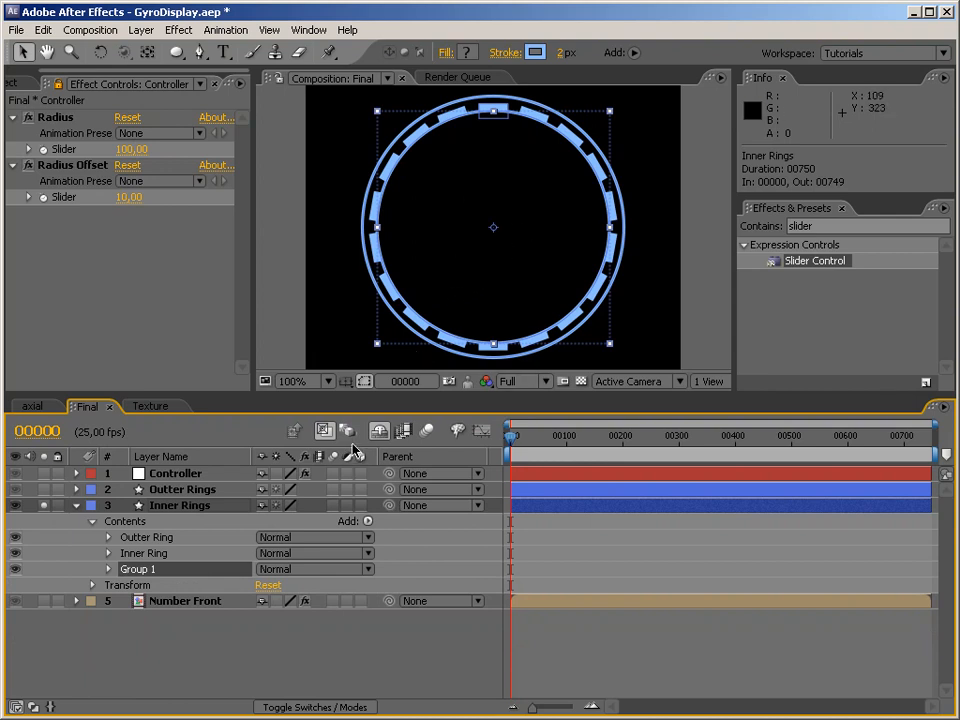
click(36, 406)
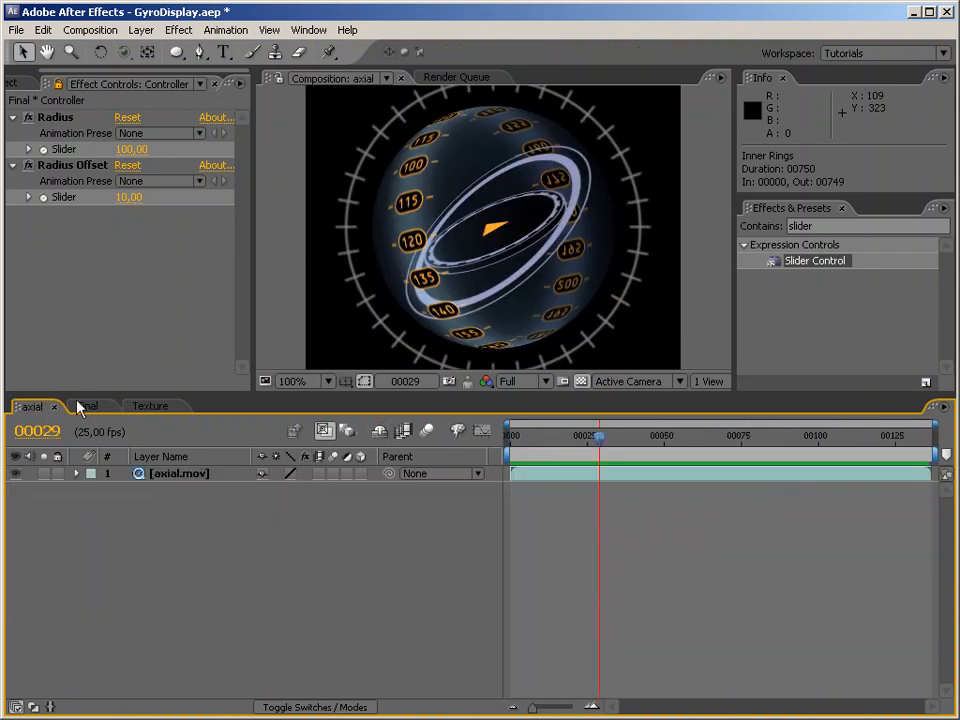
click(87, 406)
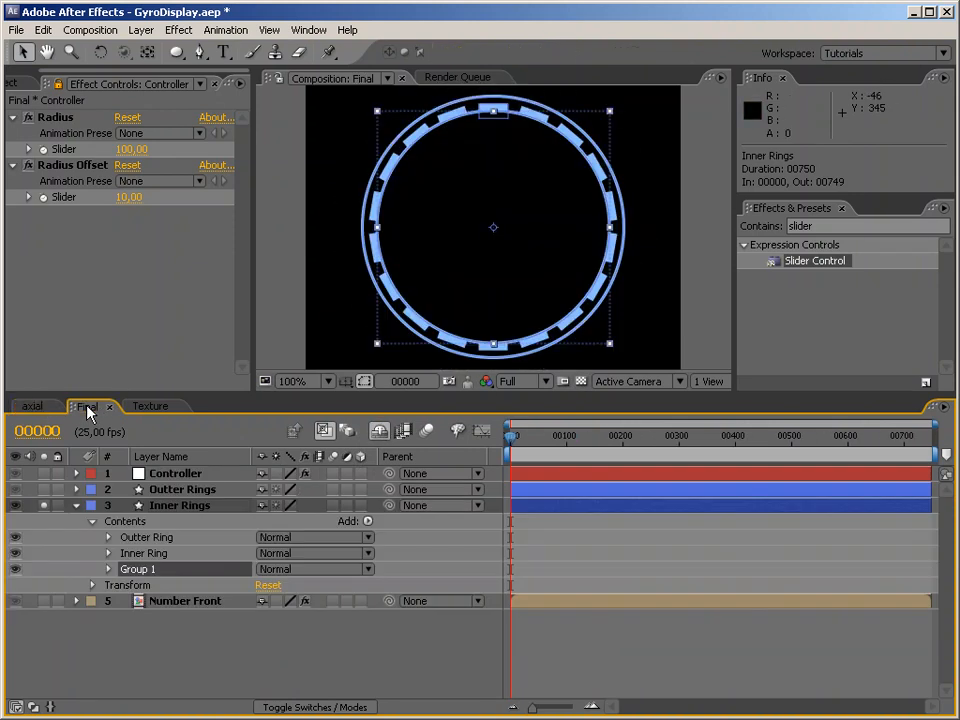
Draw a small upright triangle at the centre of the Inner Rings layer with the Polygon tool and set its stroke width to 0 px.
click(176, 506)
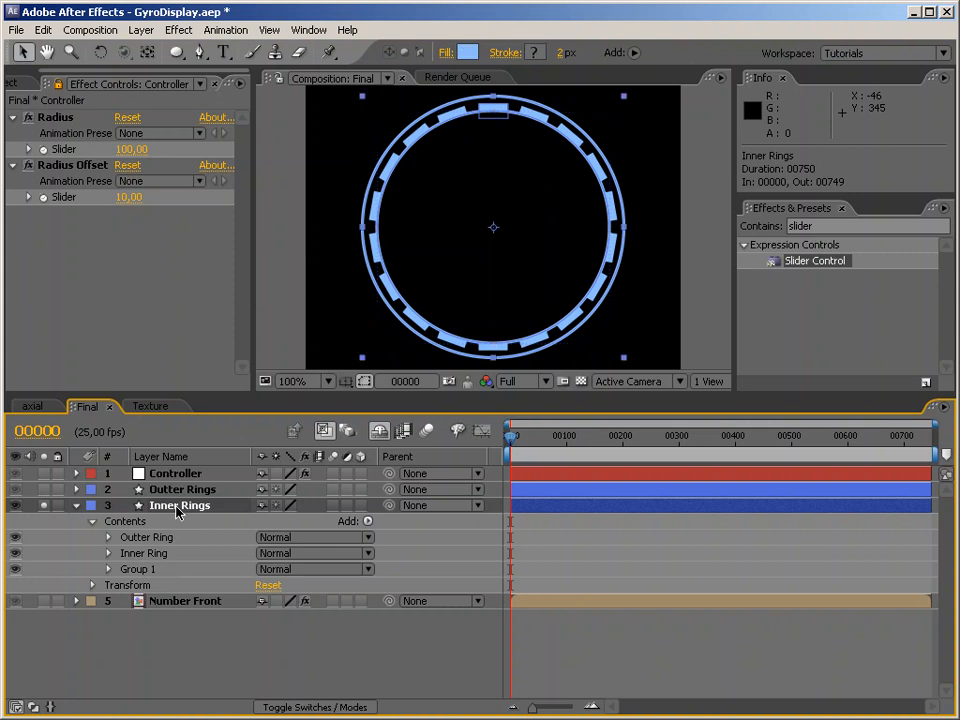
drag(176, 52, 230, 114)
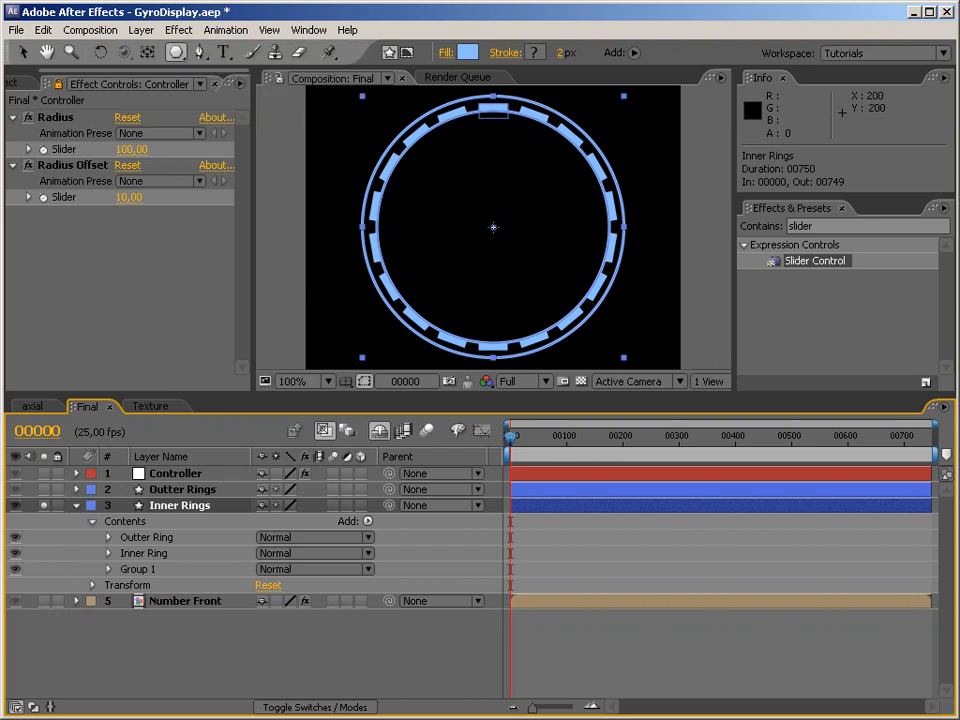
drag(493, 228, 514, 207)
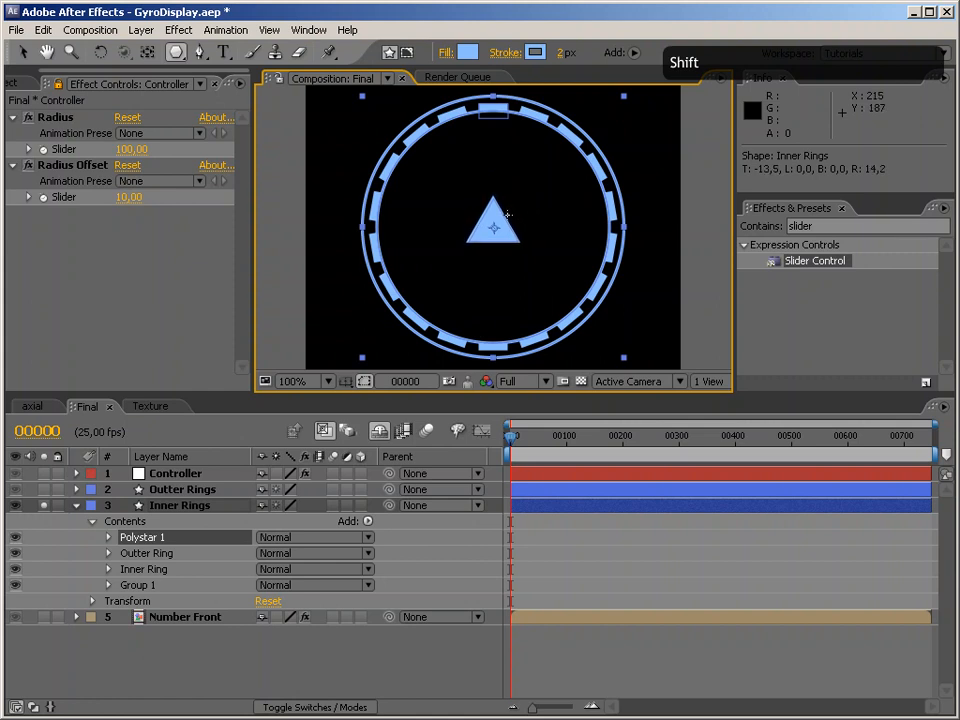
click(563, 52)
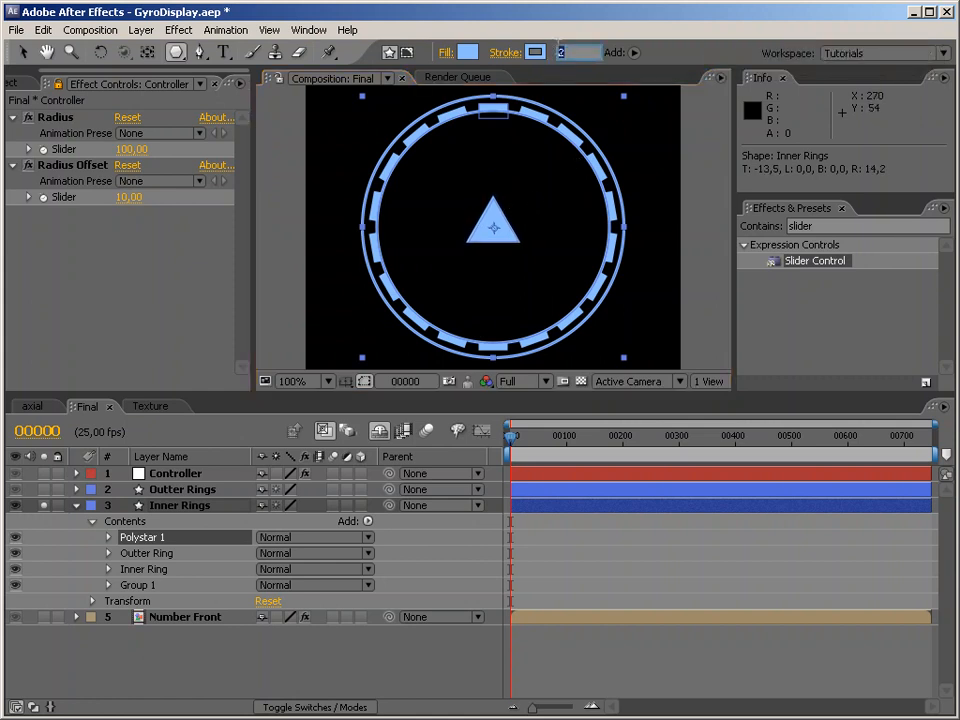
key(Return)
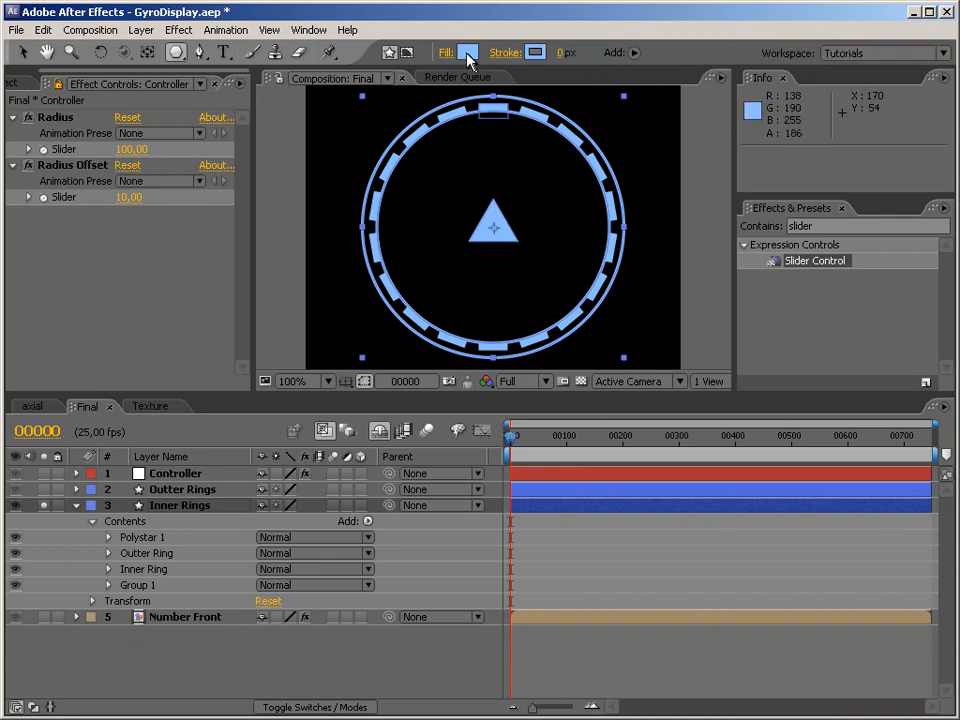
Copy the orange stroke color's hex value FF9D2A from the Labels layer in the Texture composition.
click(150, 407)
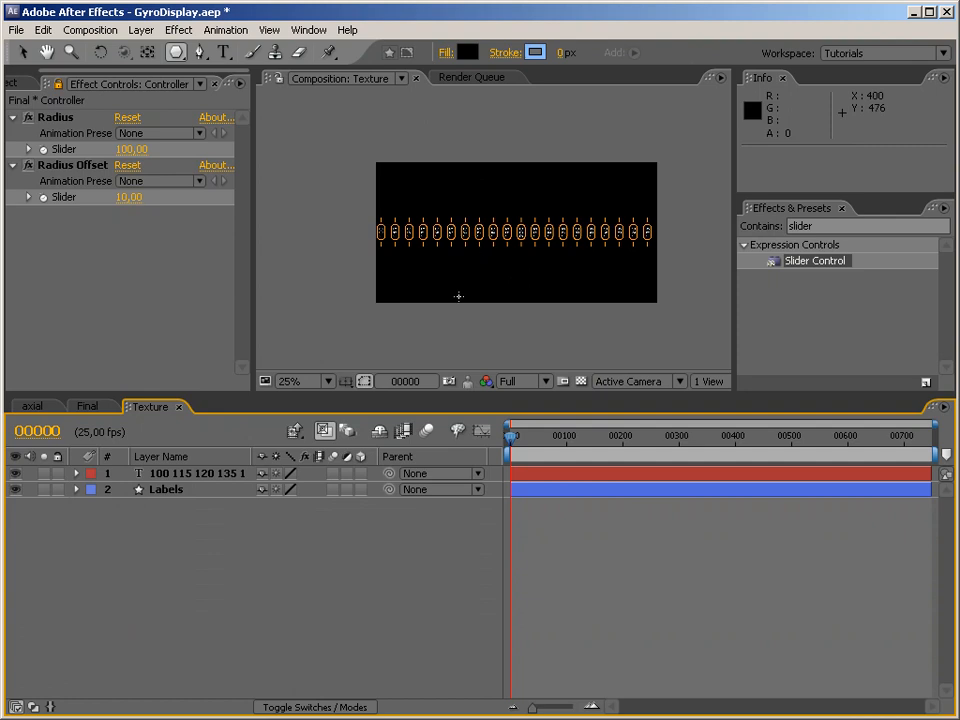
click(160, 490)
click(75, 489)
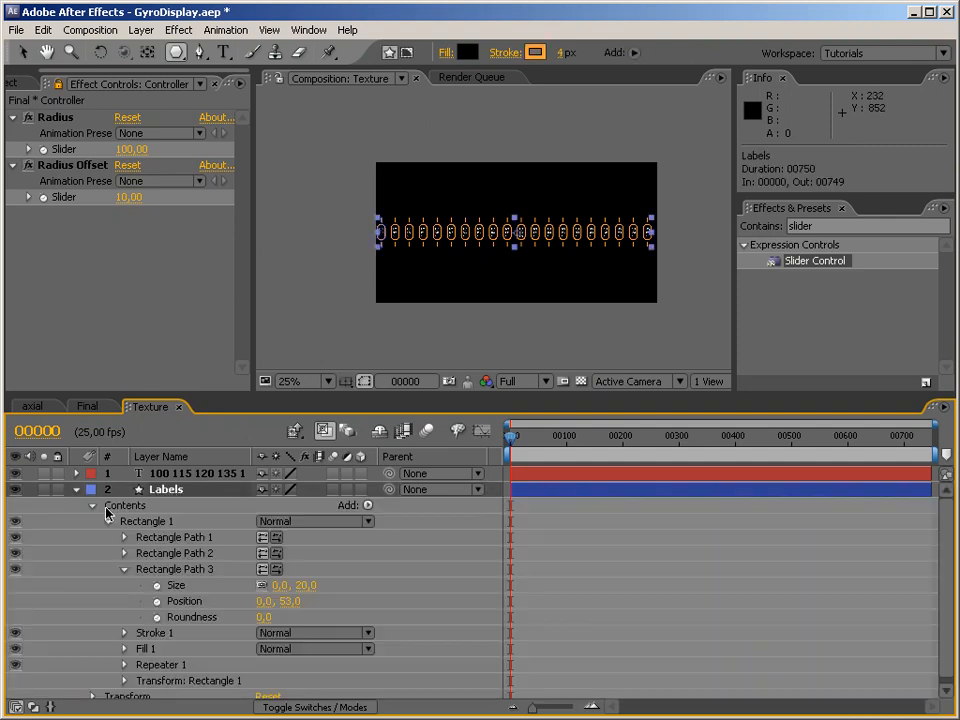
click(536, 55)
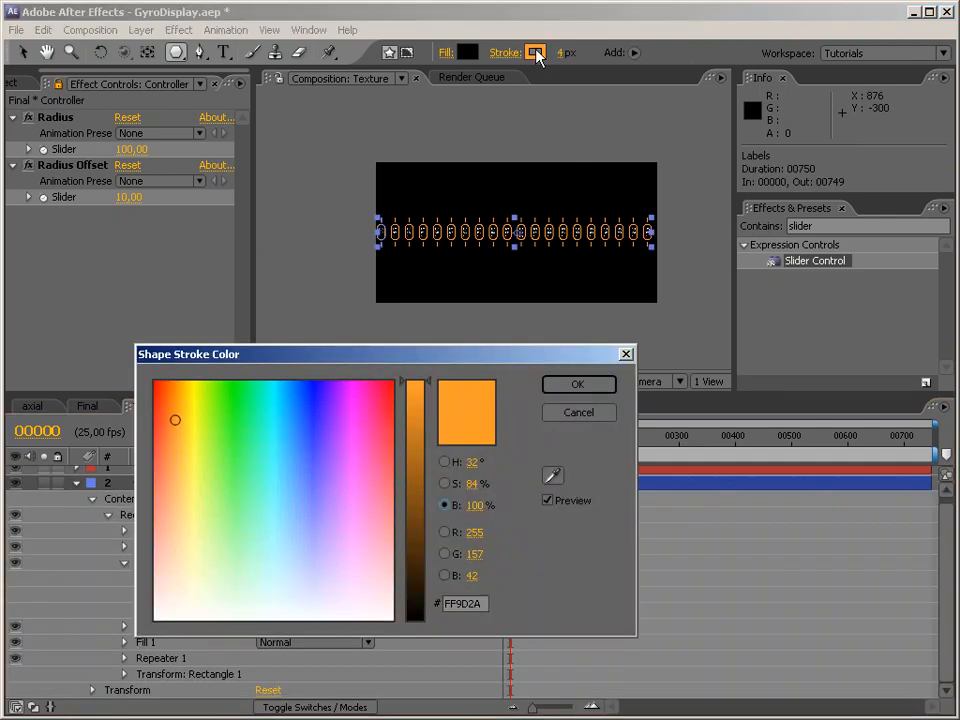
click(462, 604)
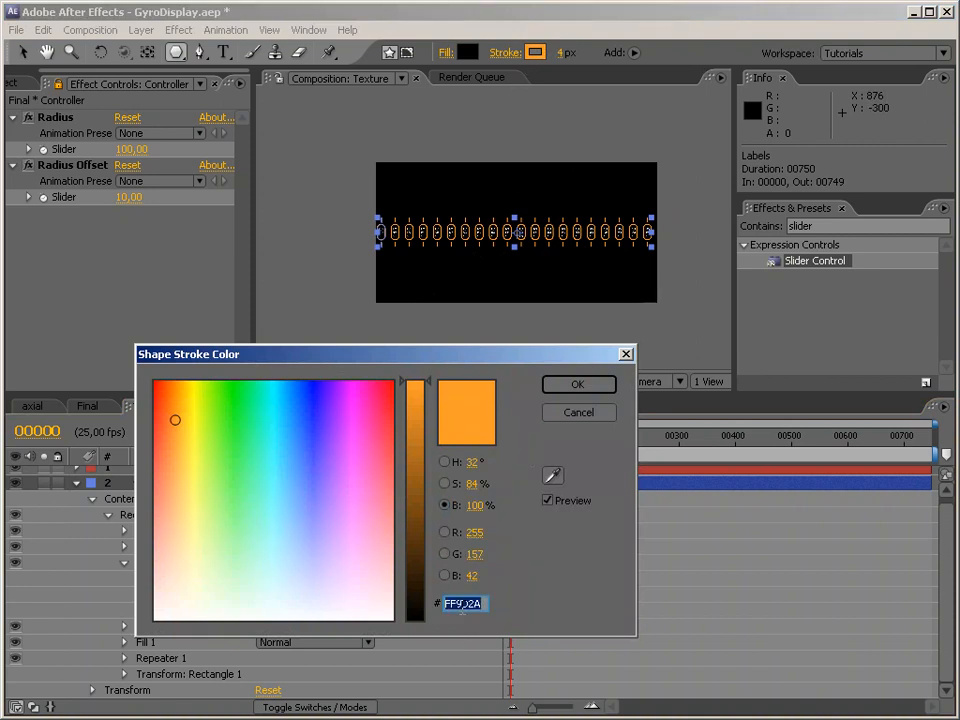
key(ctrl+c)
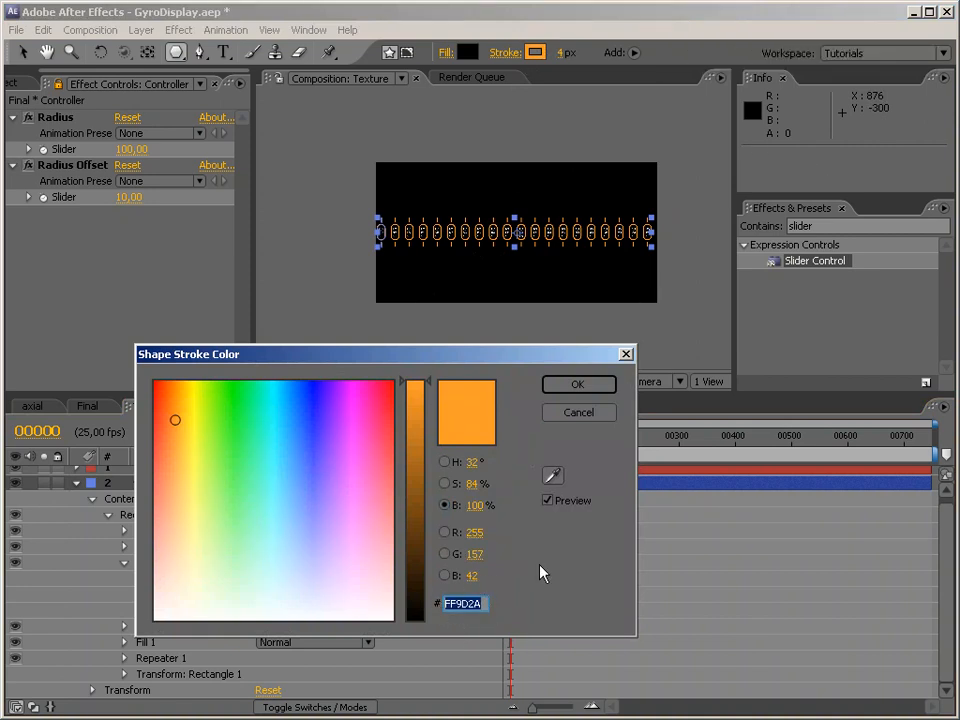
click(577, 385)
Return to the Final composition and rename Polystar 1 in the Inner Rings contents as Triangle.
click(87, 406)
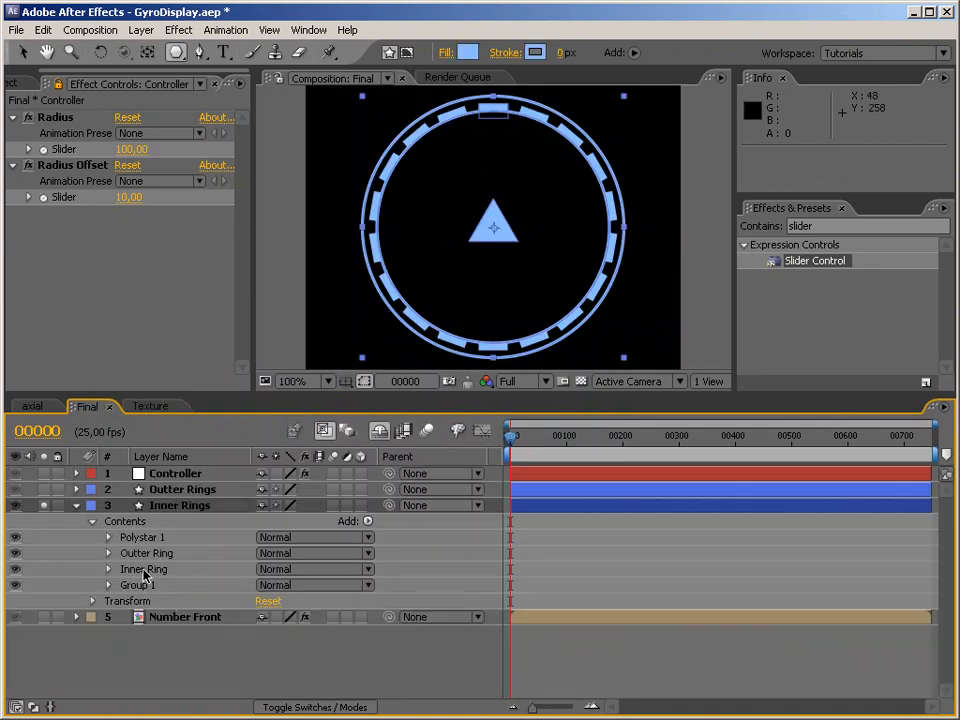
click(155, 537)
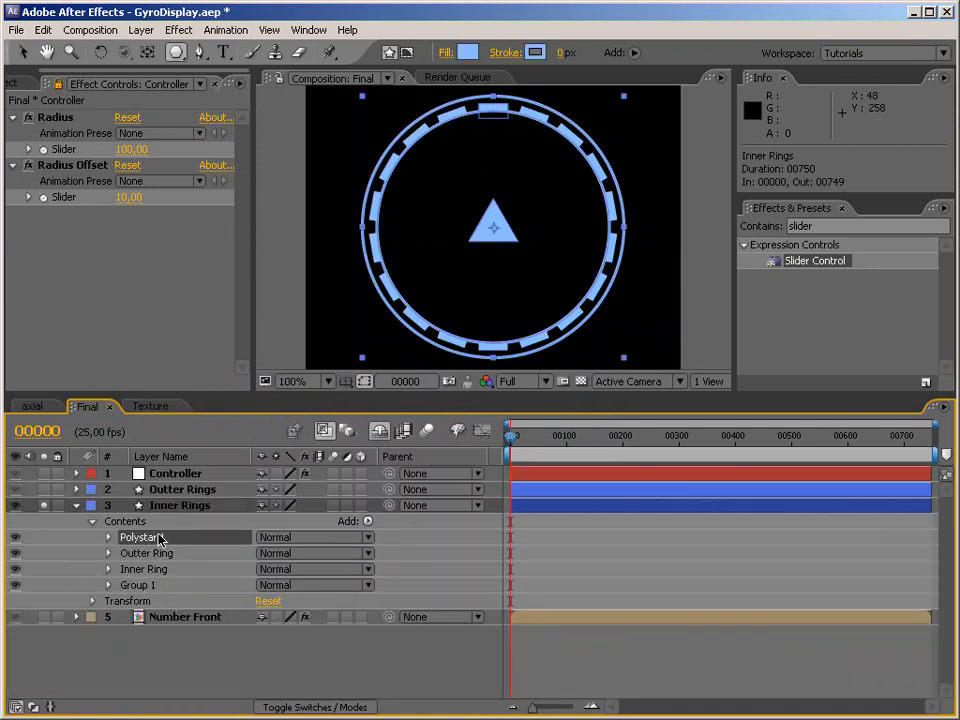
key(Return)
text(Triangle)
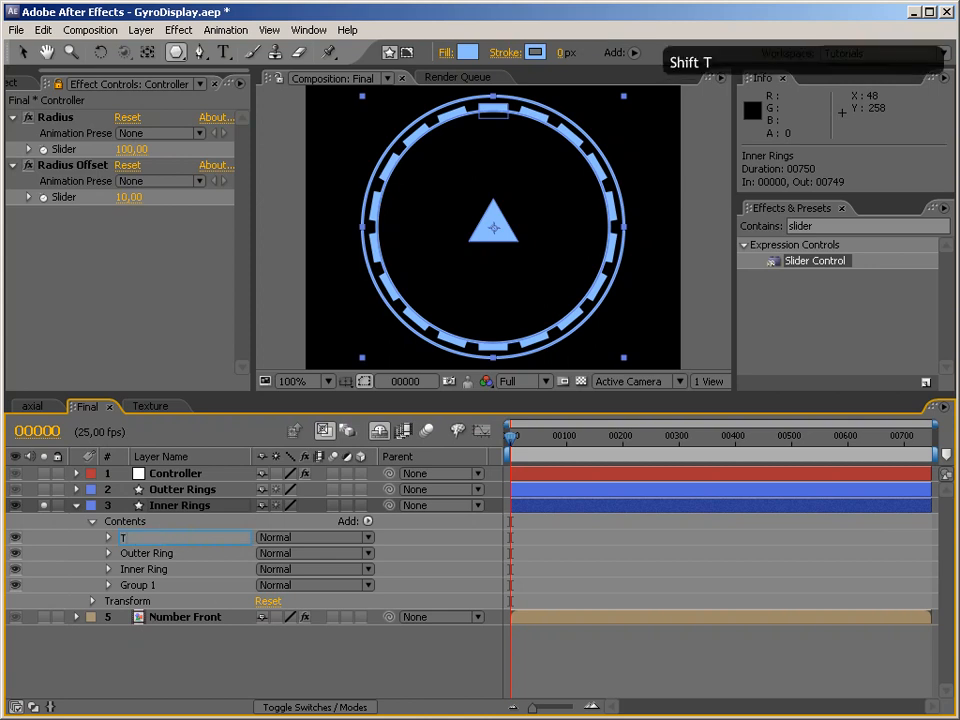
key(Return)
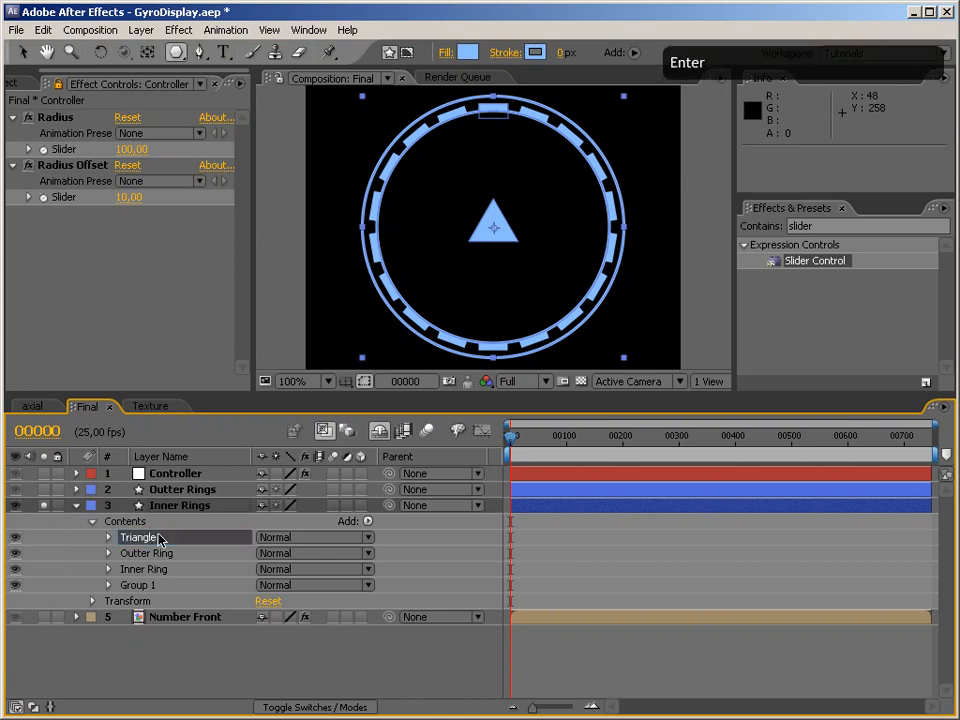
Set the triangle's fill color to the copied orange, FF9D2A.
click(467, 52)
click(463, 603)
key(ctrl+v)
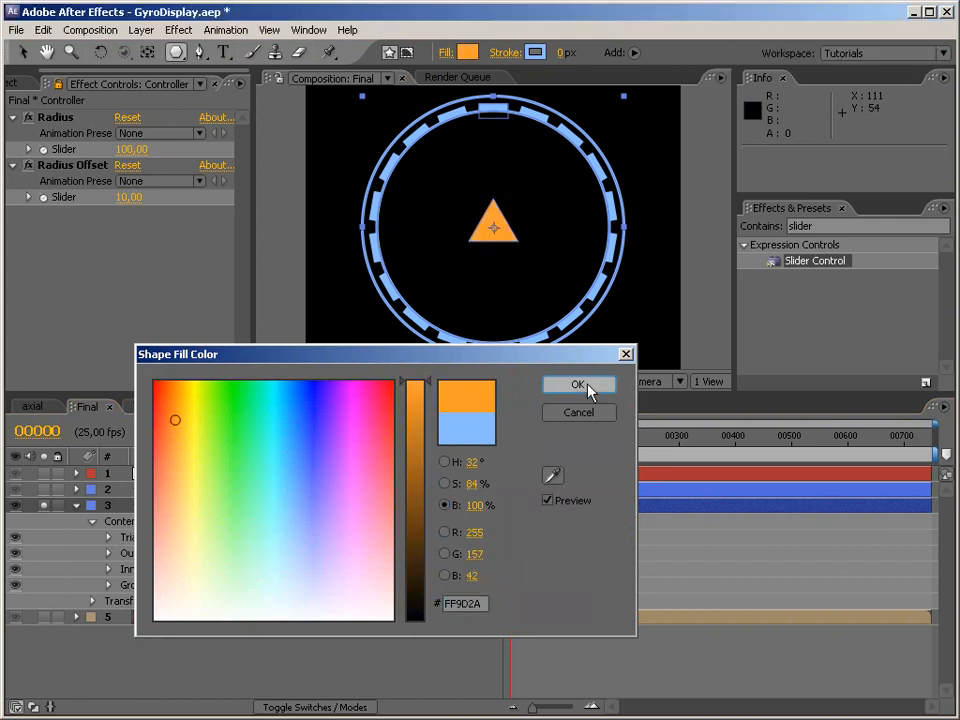
click(580, 386)
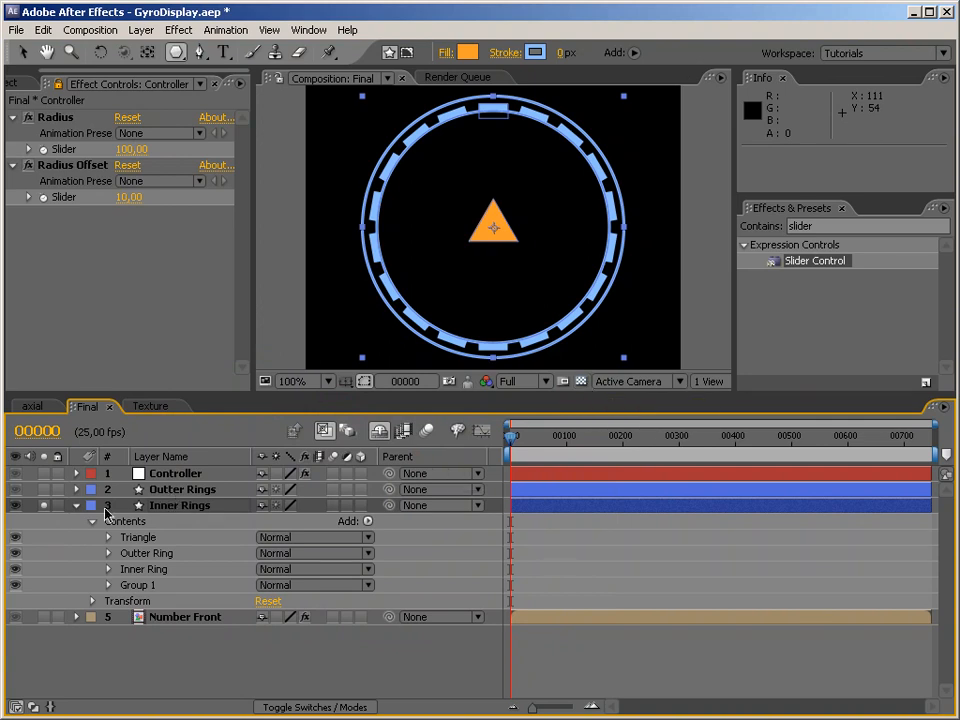
Turn off solo for the Inner Rings layer, scale the layer to 75% and deselect it with the Selection tool.
click(43, 506)
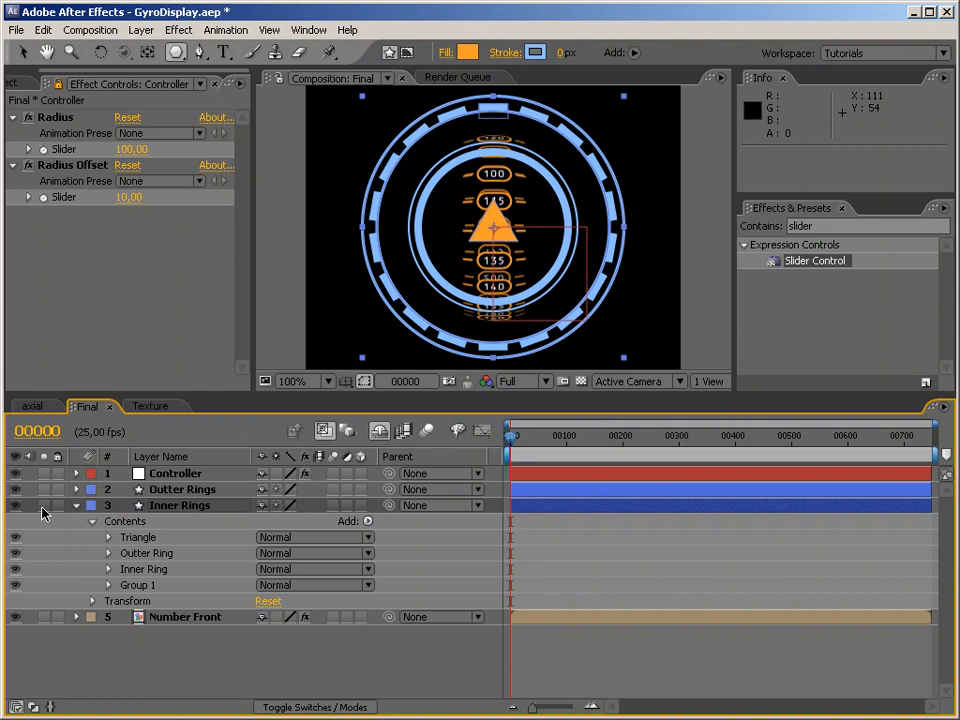
click(92, 601)
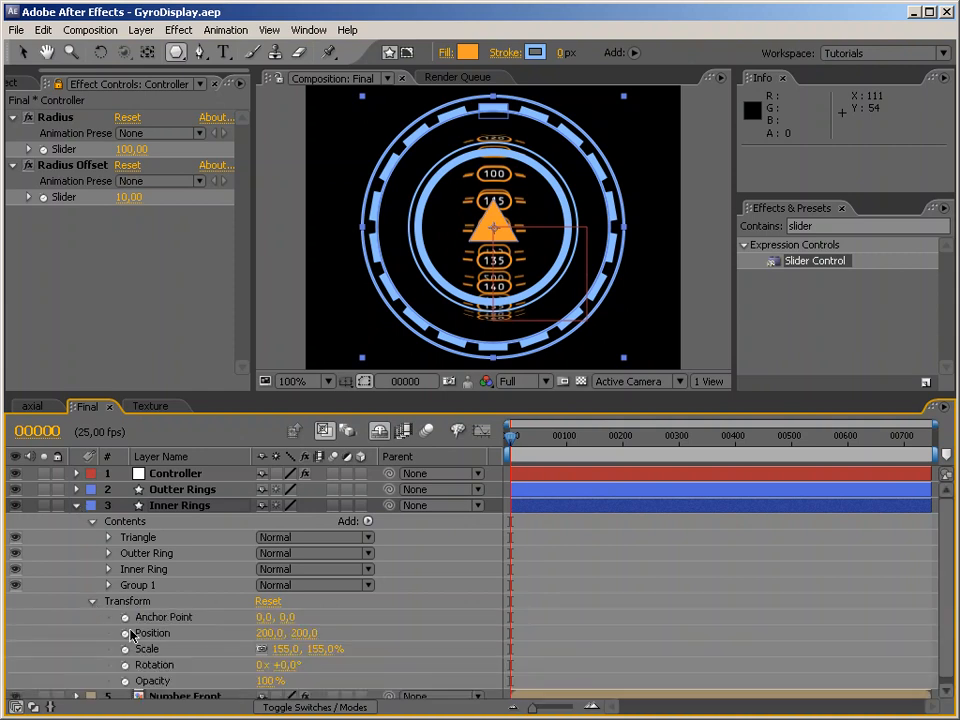
click(286, 650)
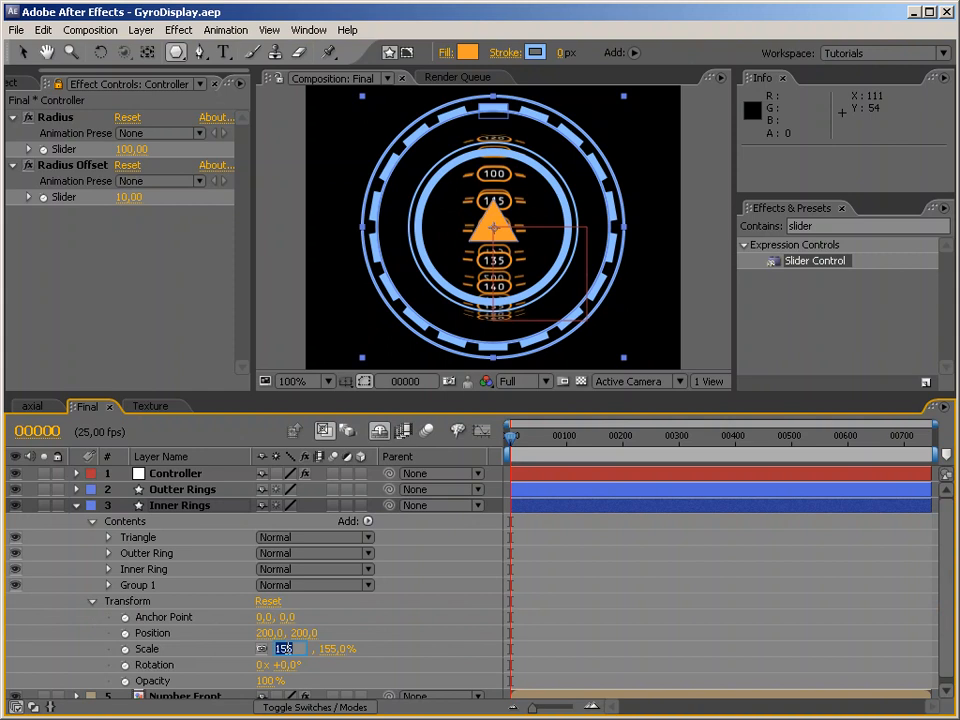
text(75)
key(Return)
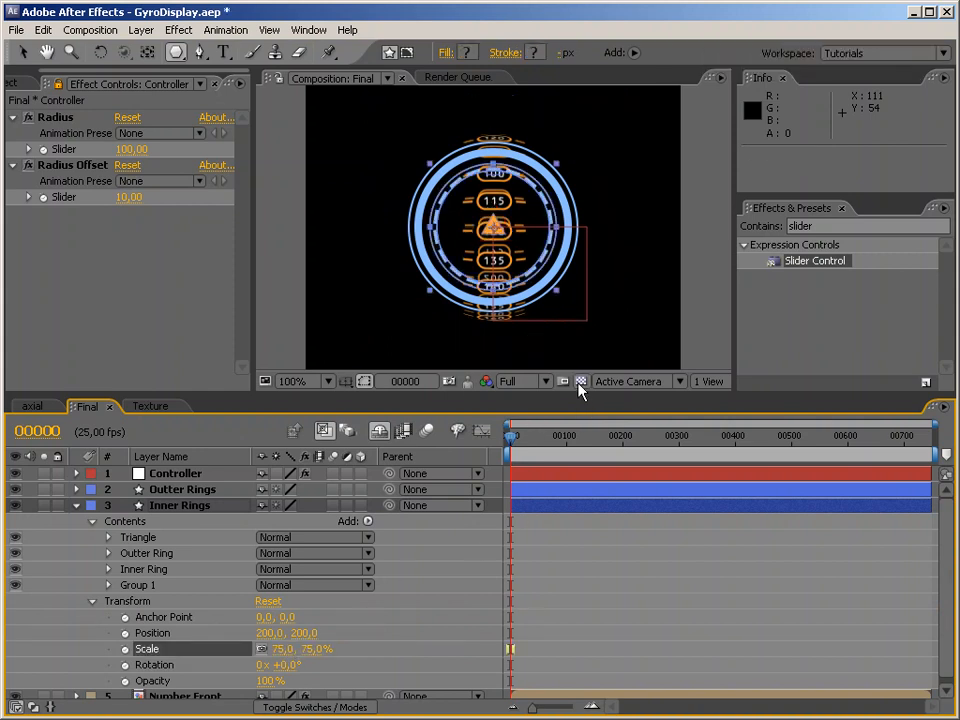
key(v)
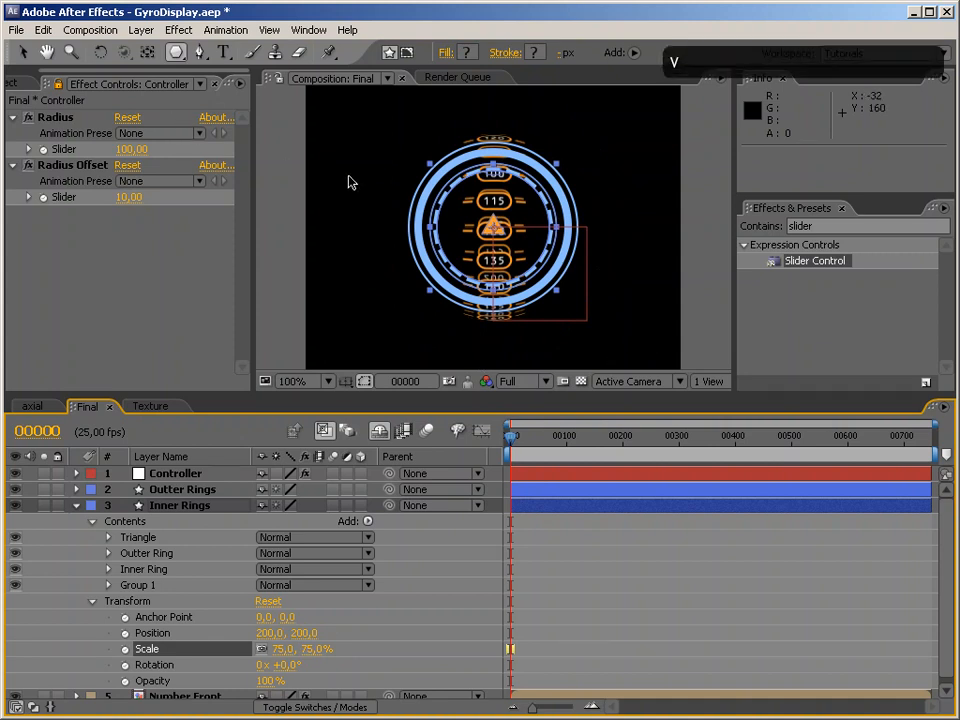
click(610, 258)
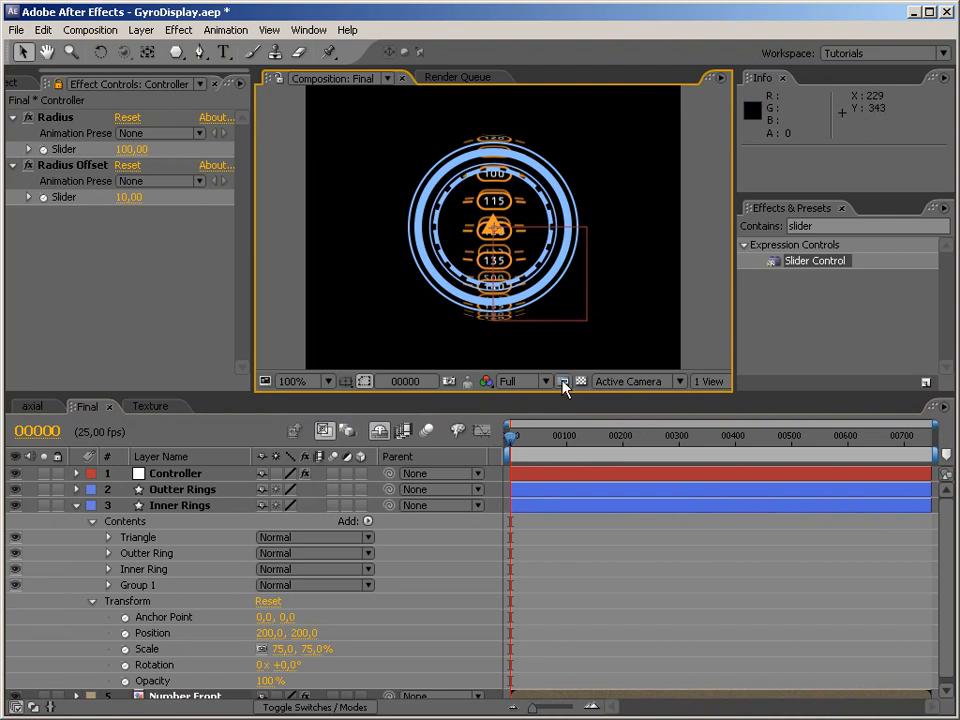
Thicken Stroke 1 in Group 1 of the Inner Rings layer, trying a stroke width of 4 before settling on 5.
click(136, 569)
click(108, 569)
click(108, 569)
click(109, 585)
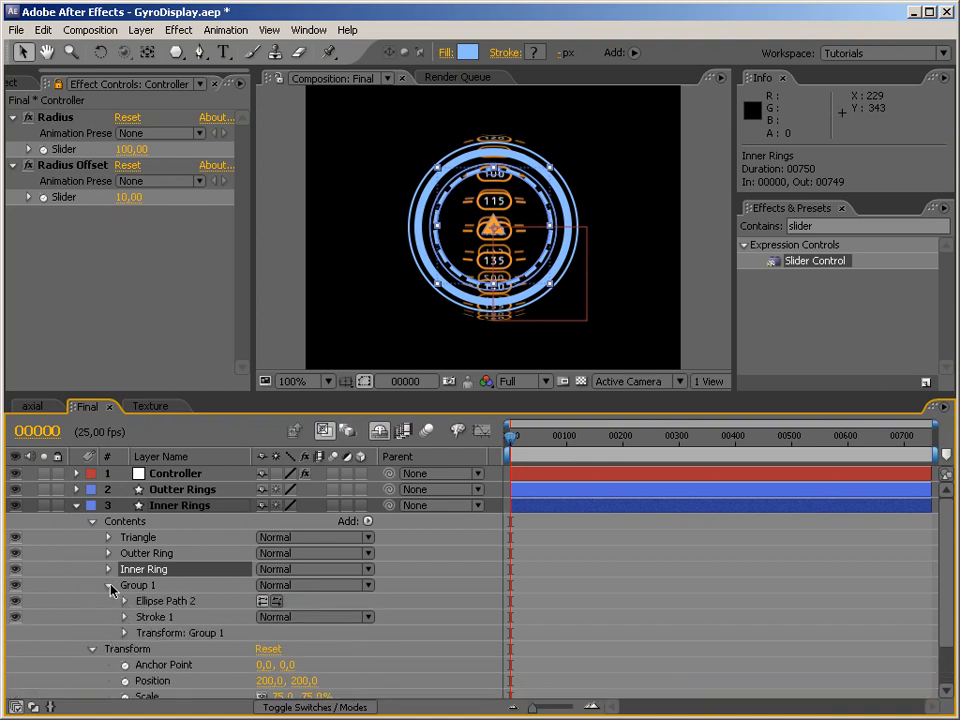
click(160, 617)
click(123, 617)
scroll(123, 600, down, 1)
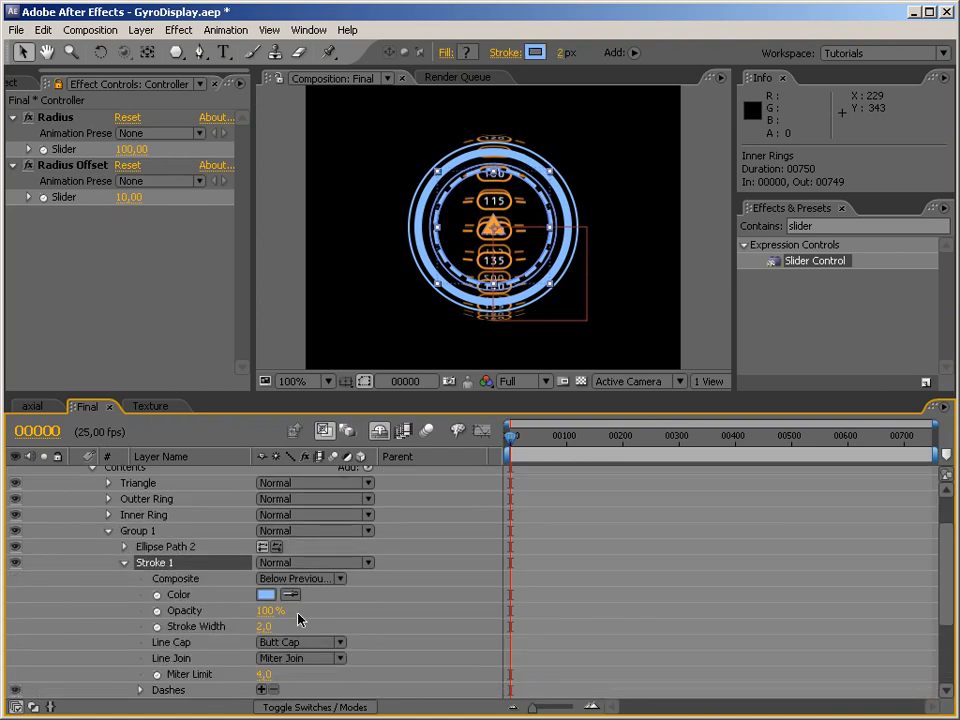
click(263, 624)
text(4)
key(Return)
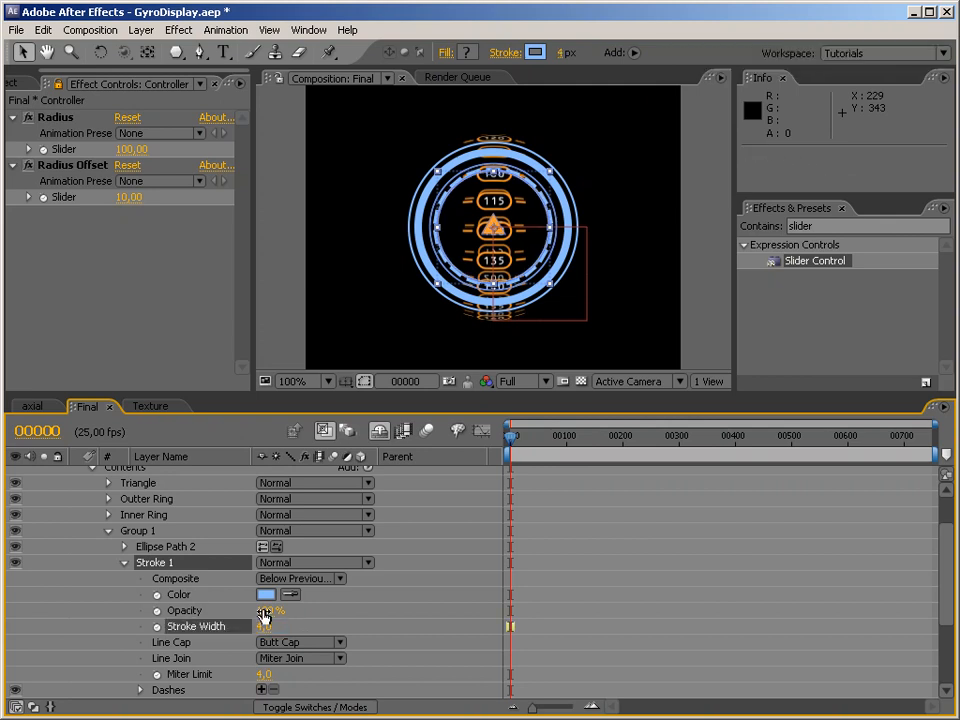
click(265, 623)
text(5)
key(Return)
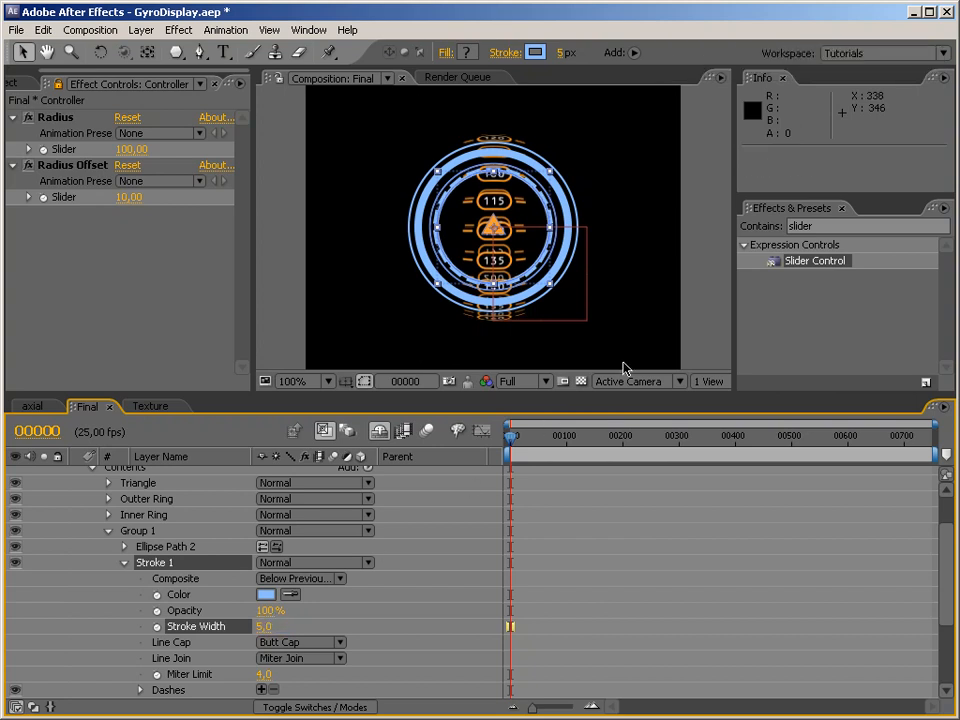
click(690, 345)
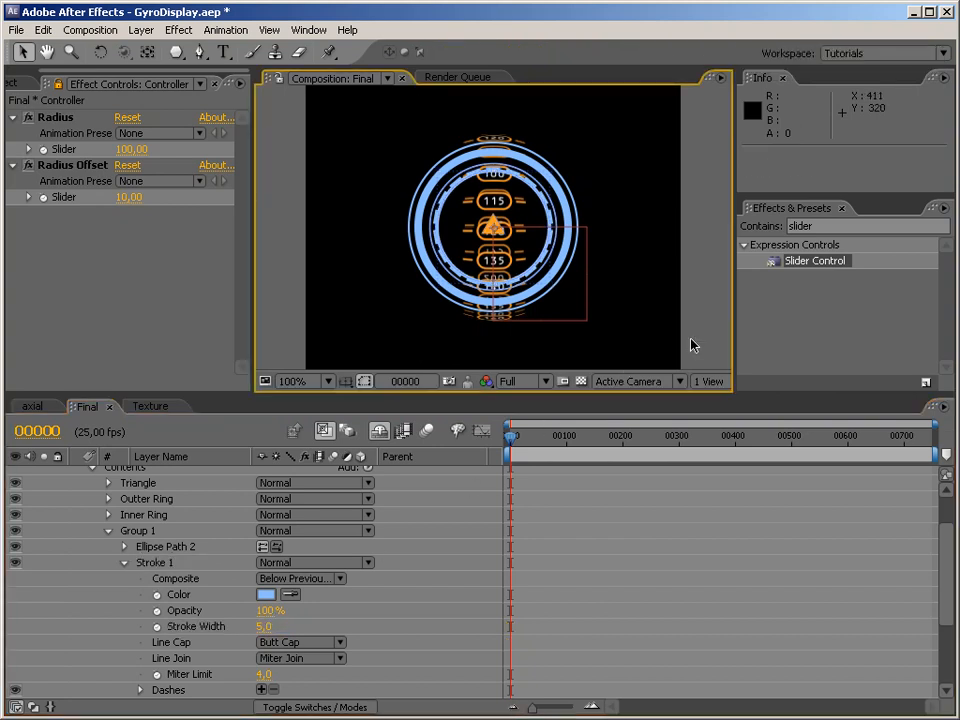
Make the Outter Rings and Inner Rings layers 3D, and collapse the Contents and Transform properties of Inner Rings.
click(108, 532)
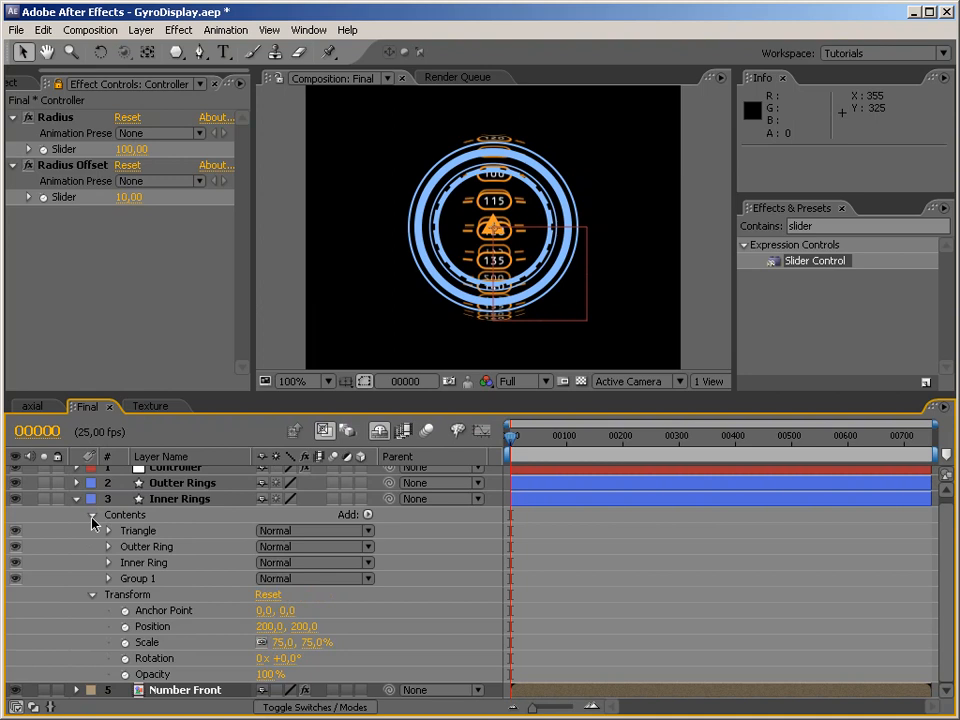
click(92, 515)
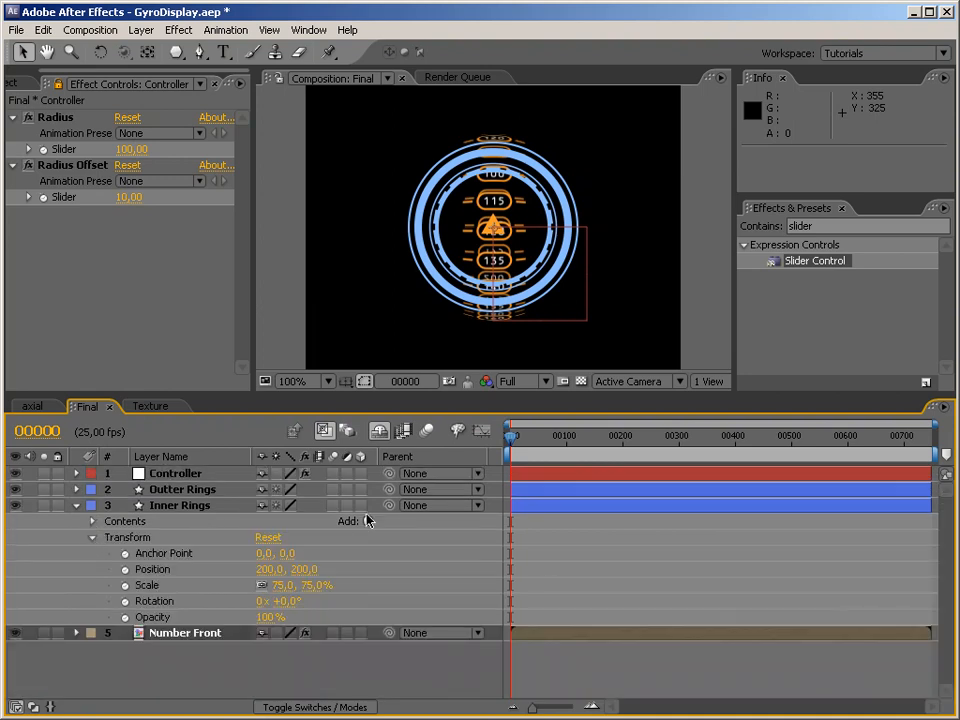
drag(361, 490, 363, 512)
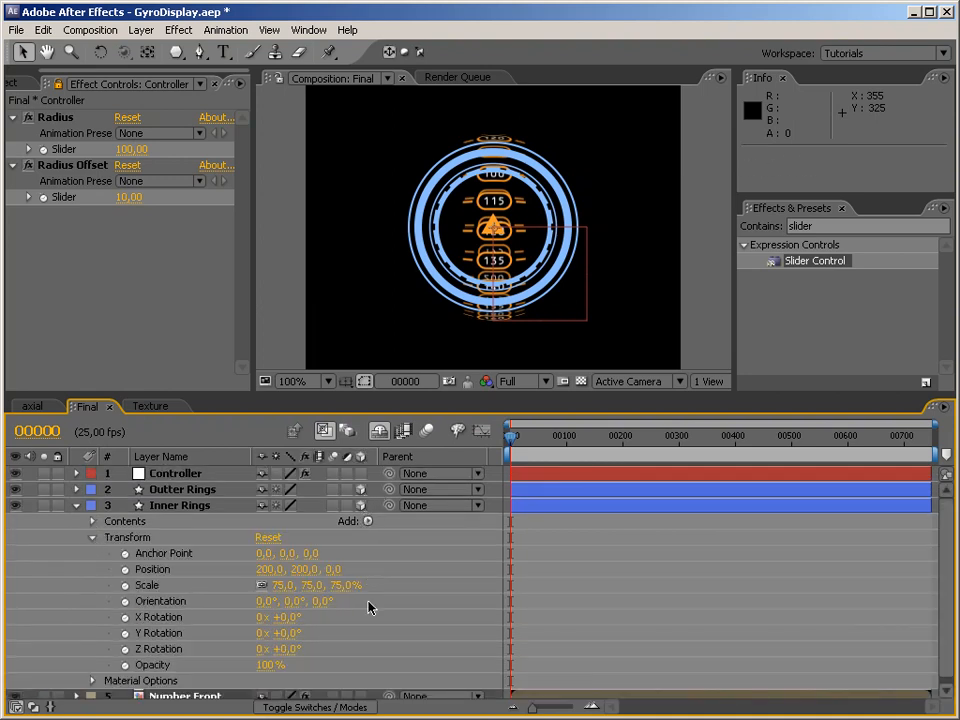
click(93, 541)
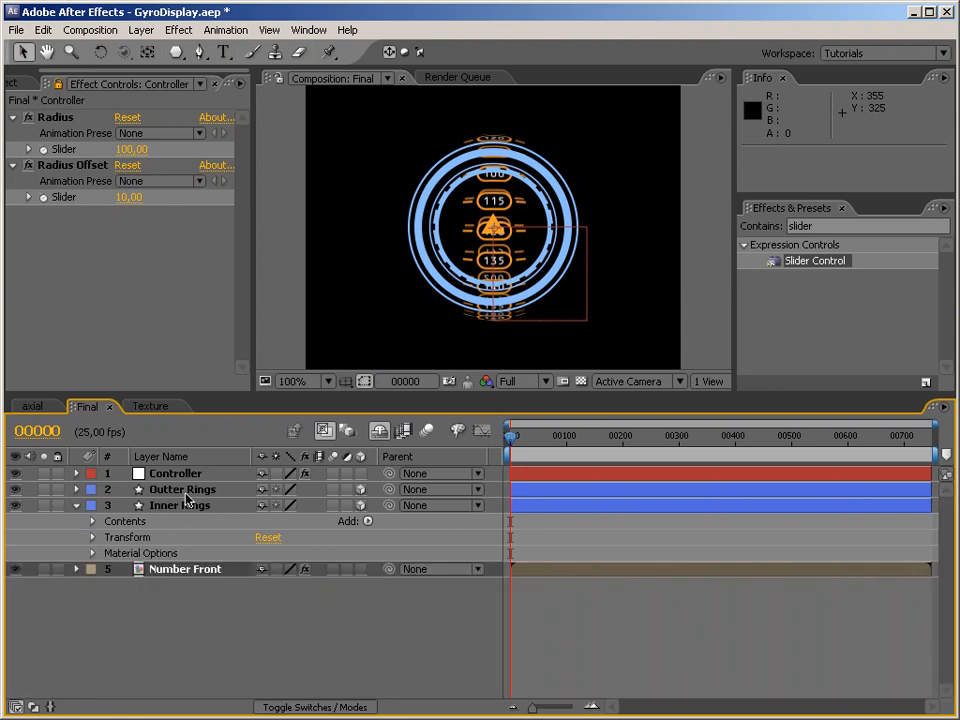
Set the X orientation of the Inner Rings layer to 90° and deselect the layer.
click(185, 491)
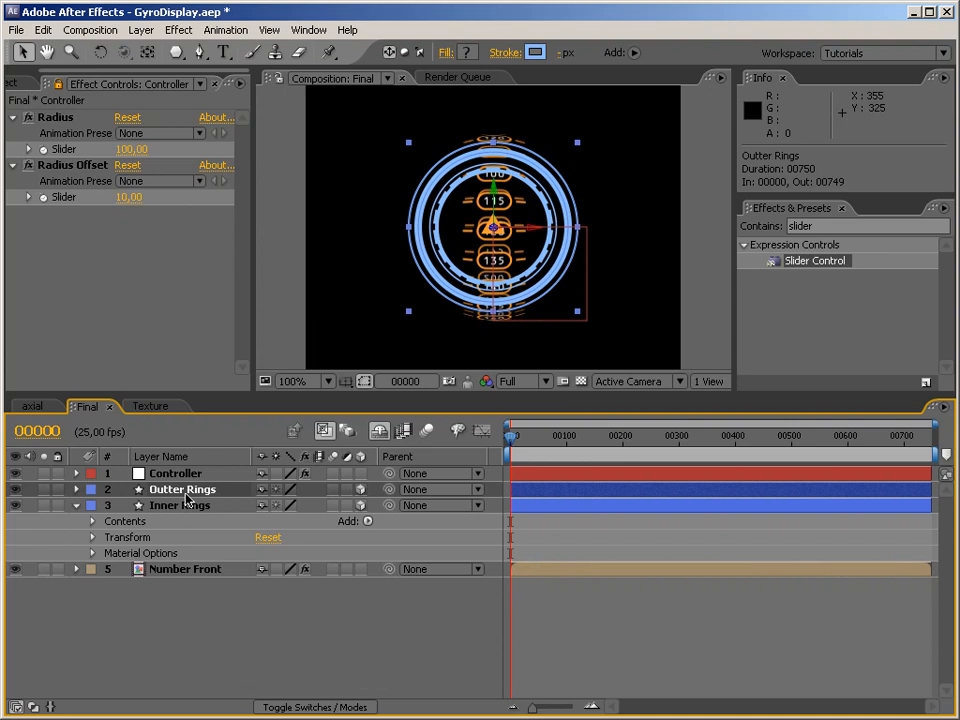
click(192, 510)
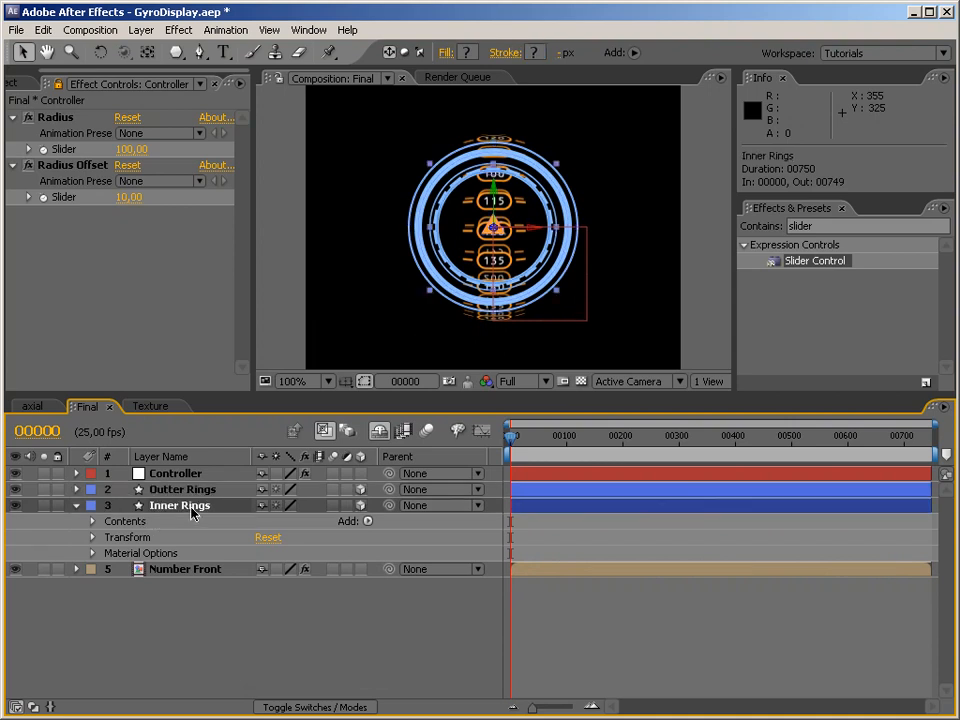
key(r)
click(262, 521)
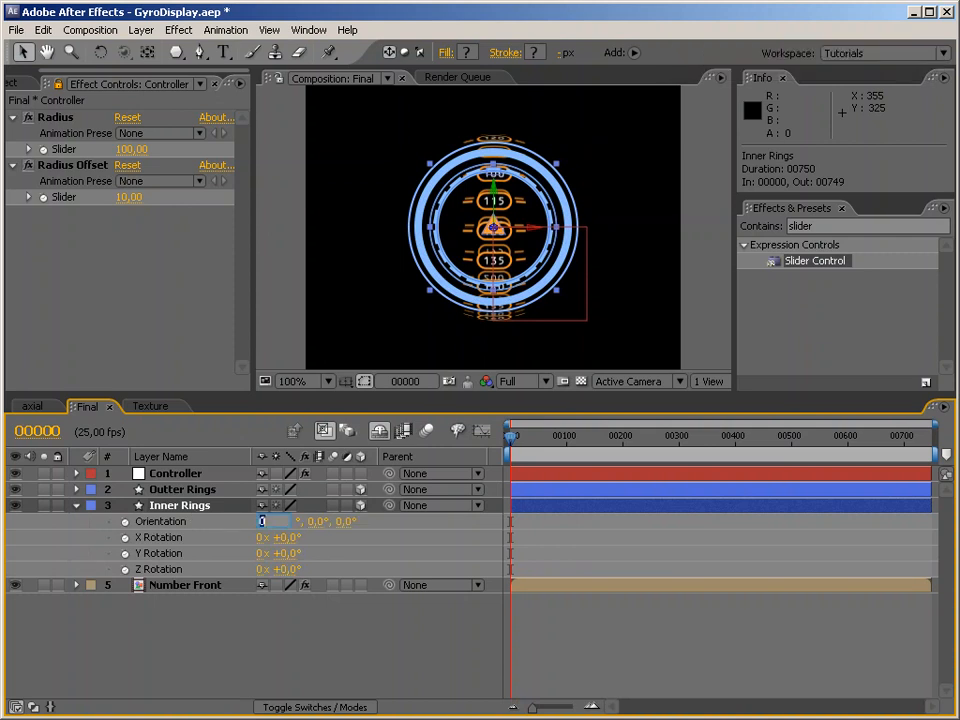
text(90)
key(Return)
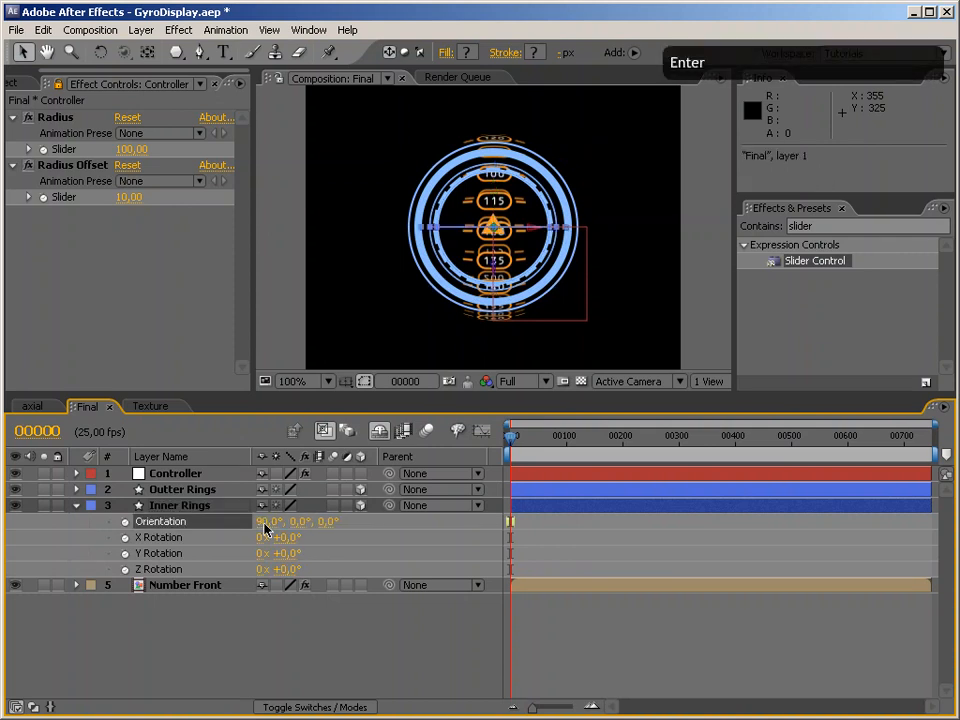
click(273, 544)
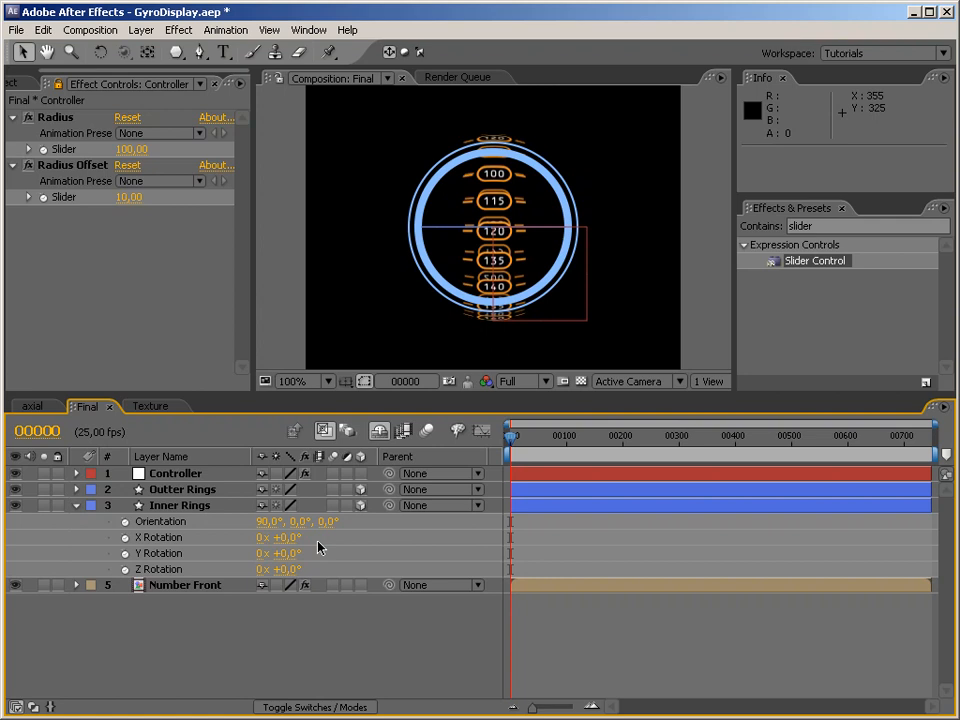
Add the expression wiggle(1,50); to the Y Rotation of the Inner Rings layer.
alt+click(125, 553)
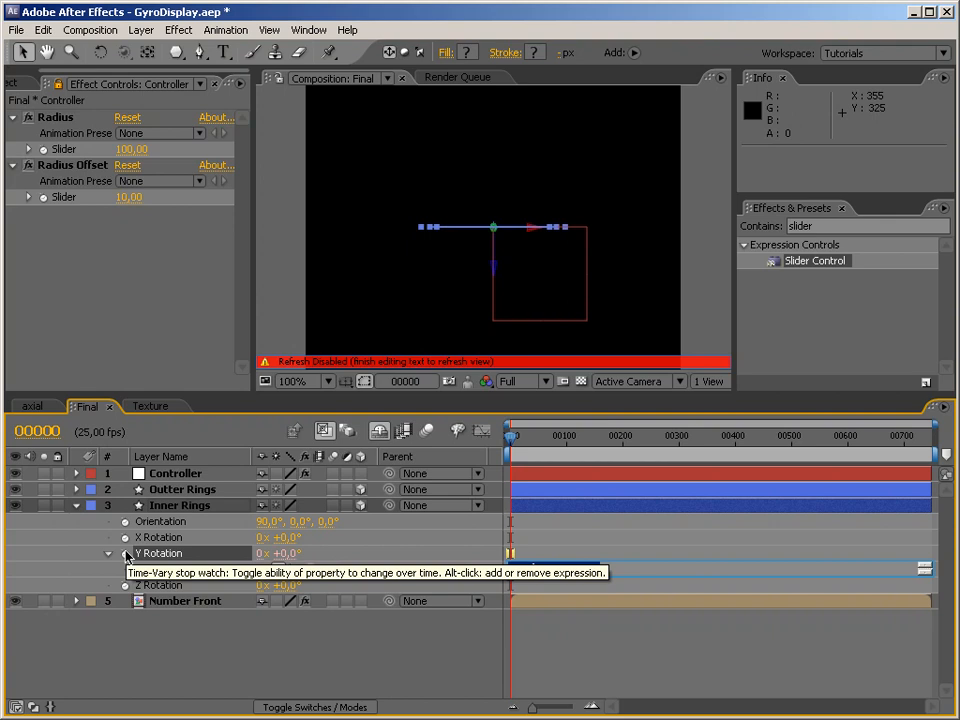
text(wiggle)
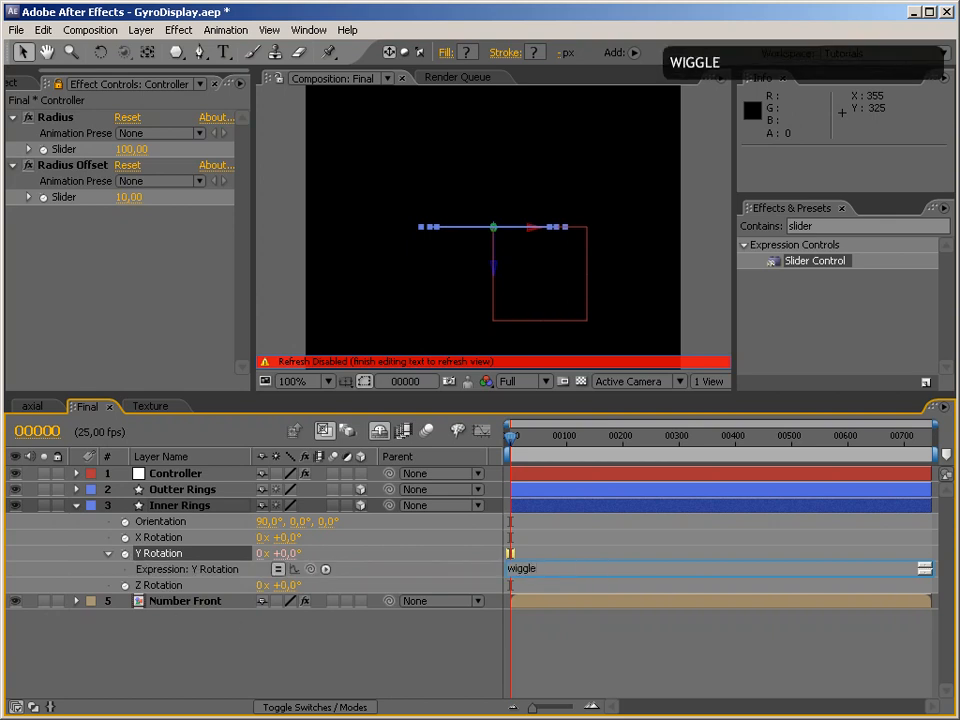
text((1)
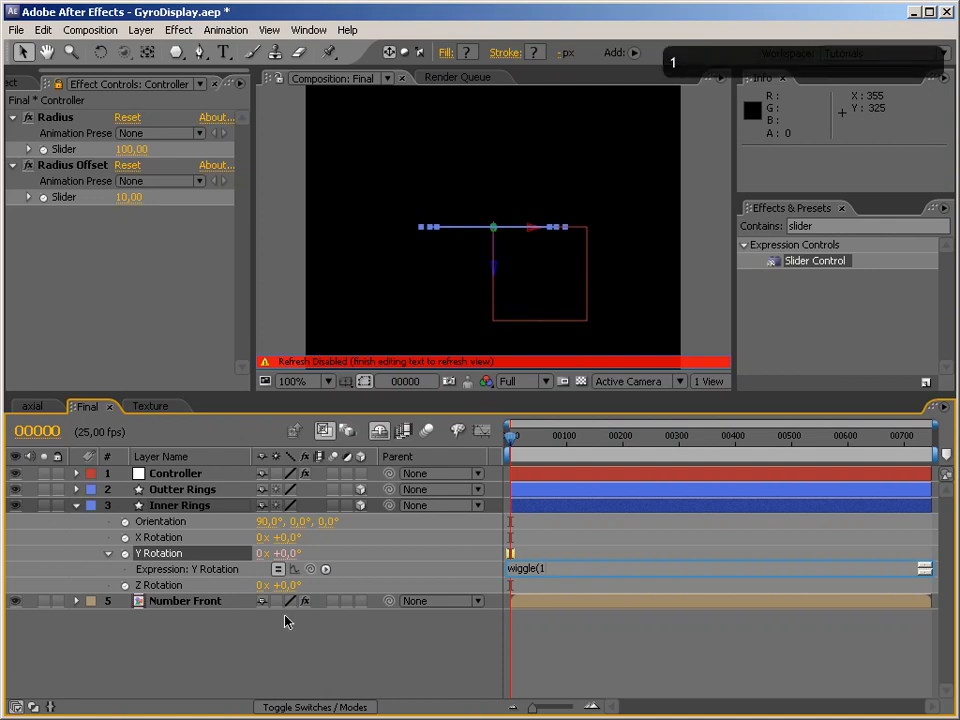
text(,50)
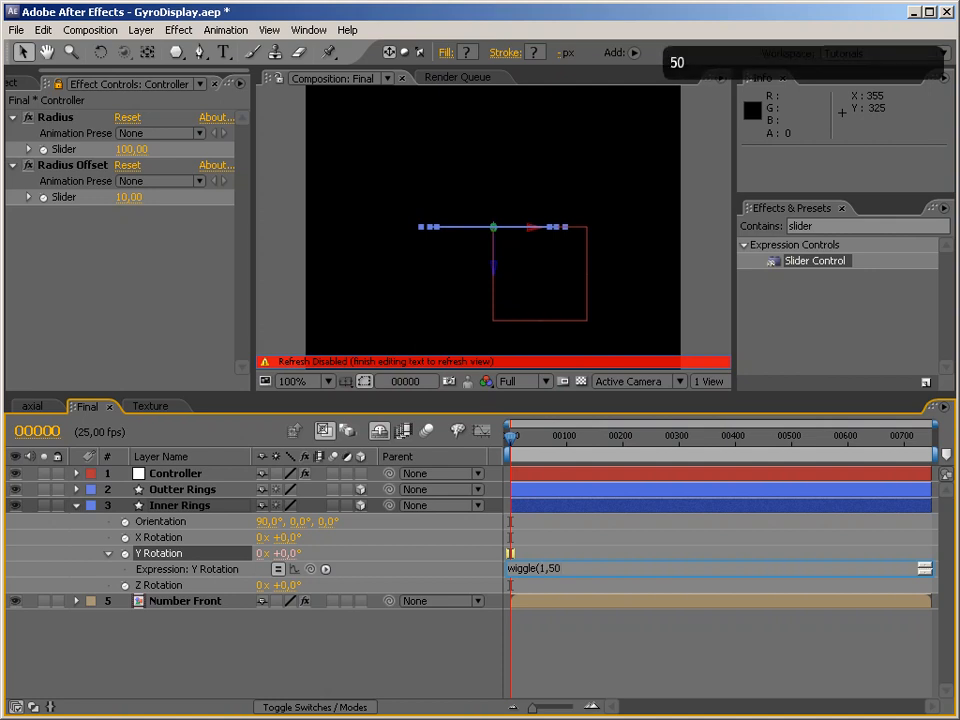
text();)
key(KP_Enter)
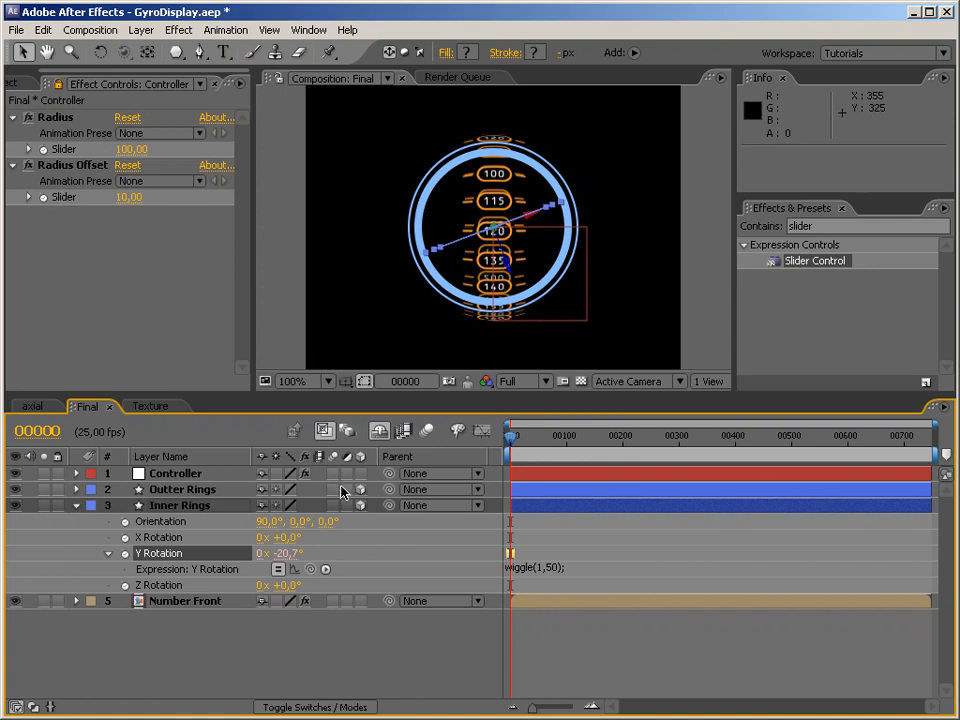
Add the expression wiggle(.5, 50); to the Z Rotation of Inner Rings and scrub to frame 70 to check the motion.
alt+click(125, 585)
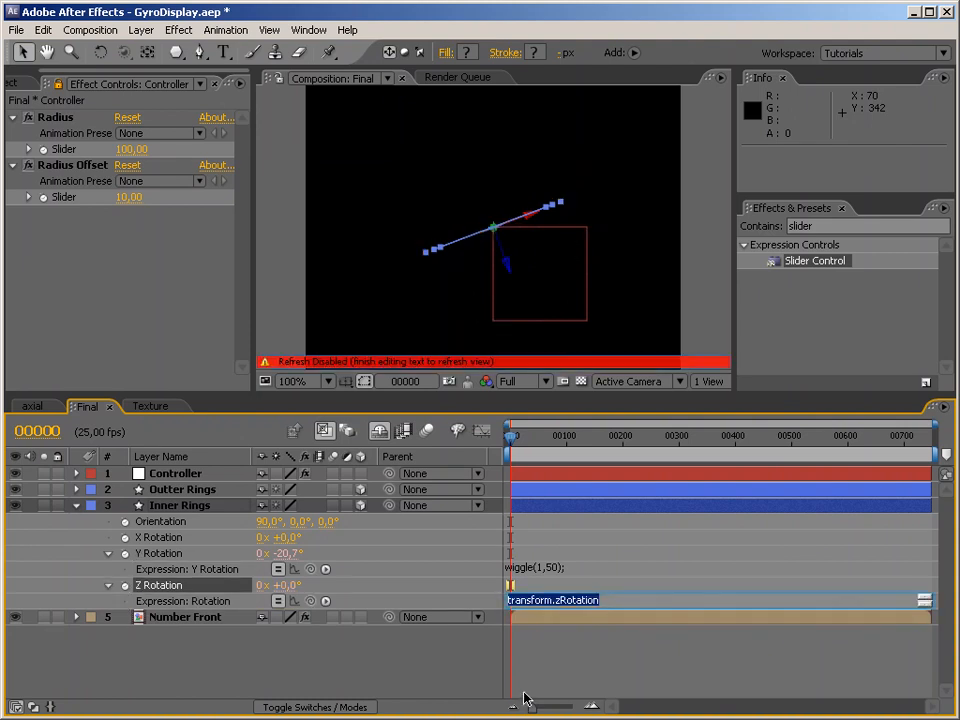
text(wiggle)
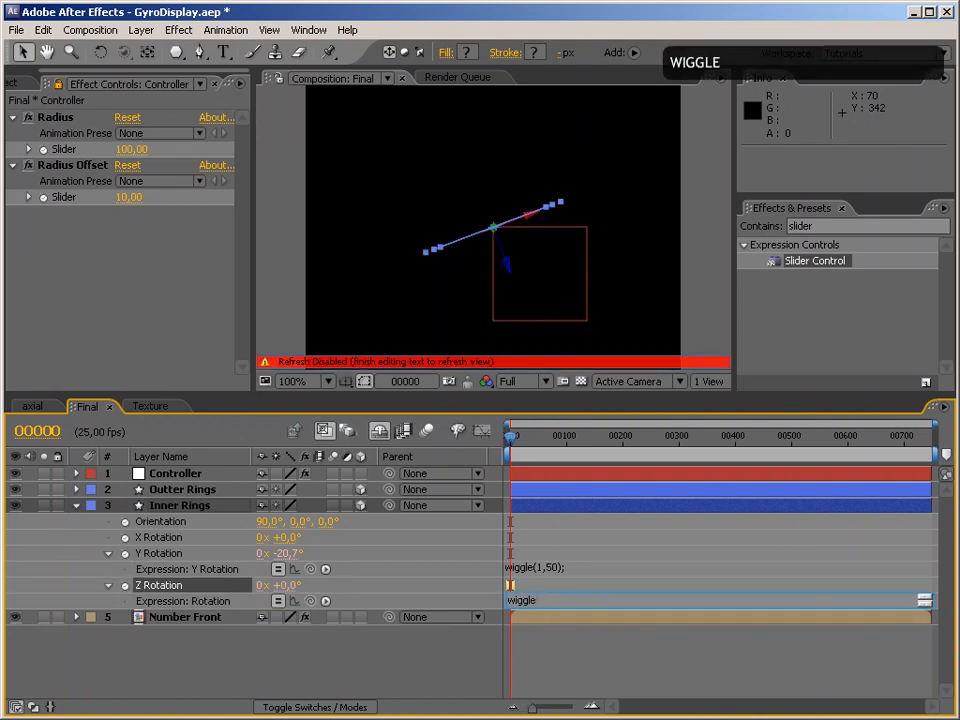
text(()
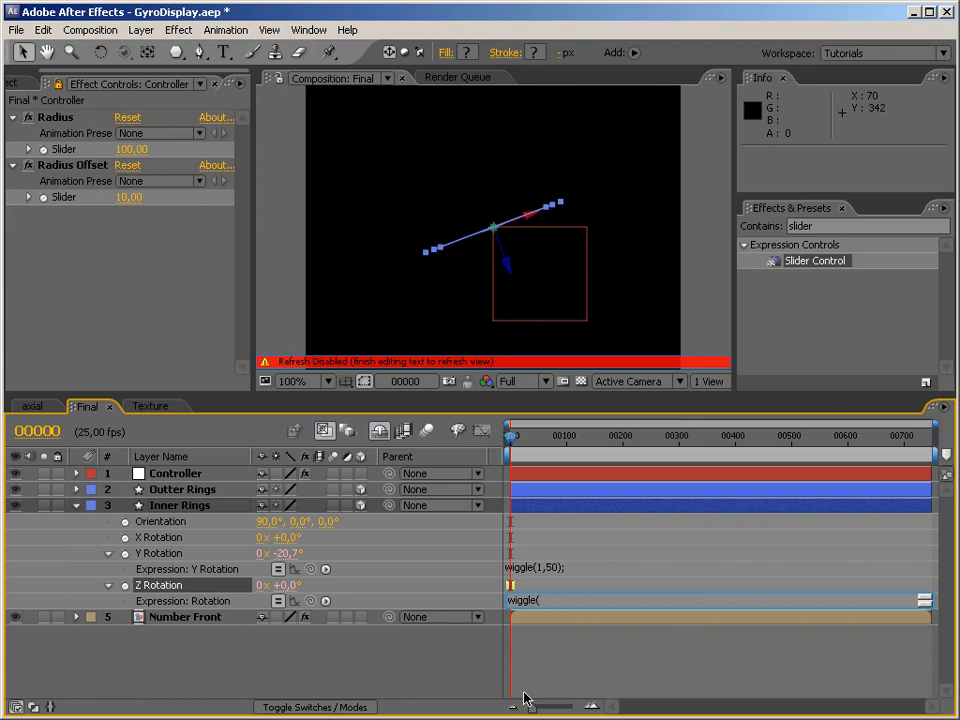
text(.5)
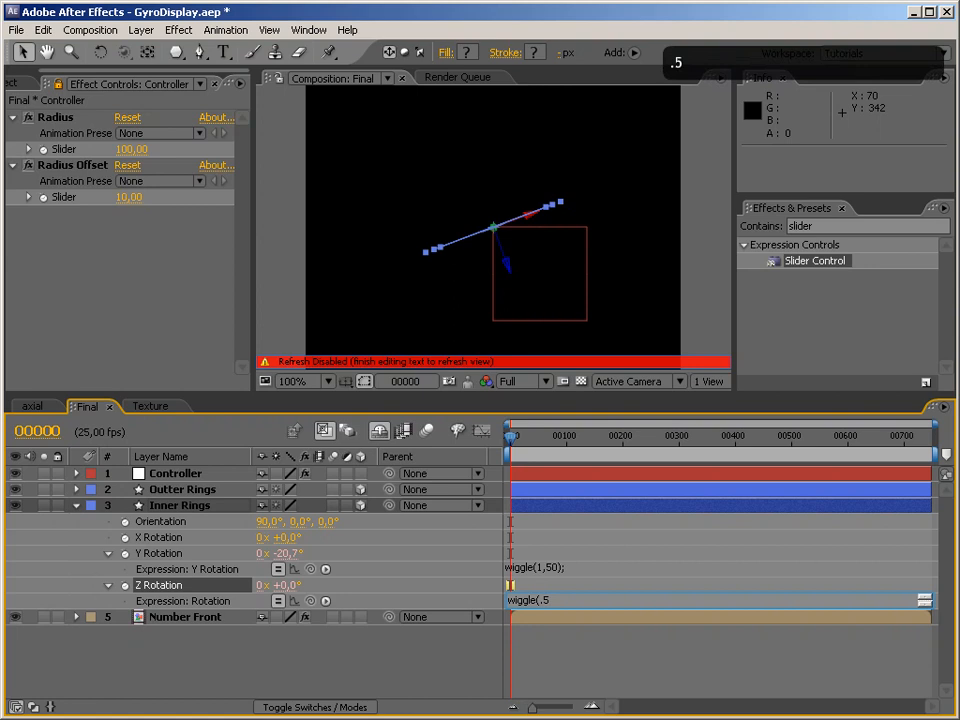
text(, 50);)
key(Return)
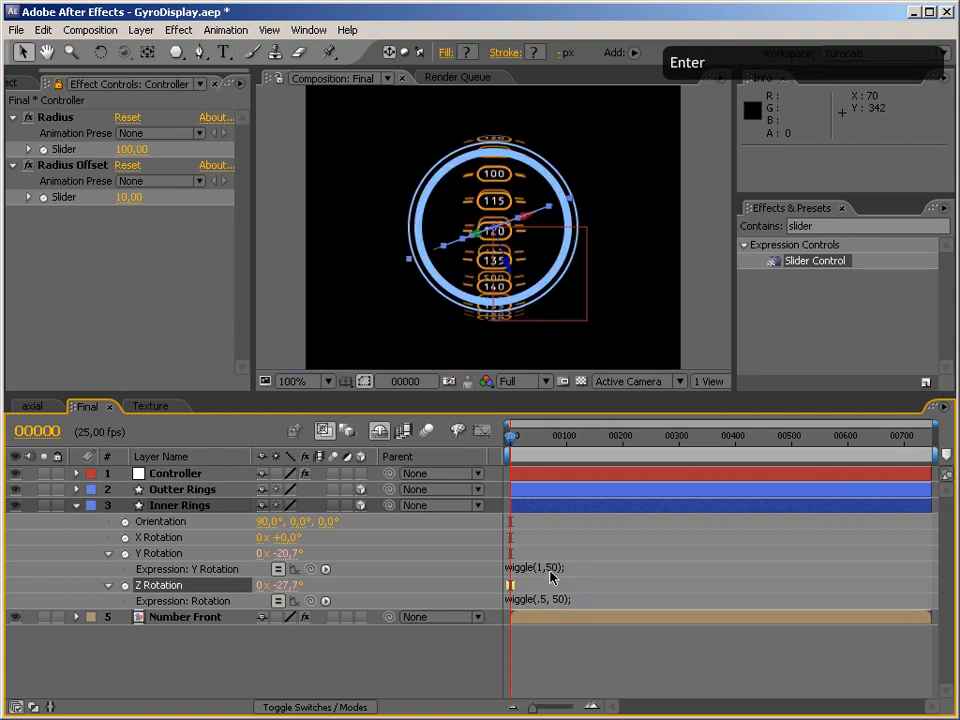
drag(512, 440, 548, 443)
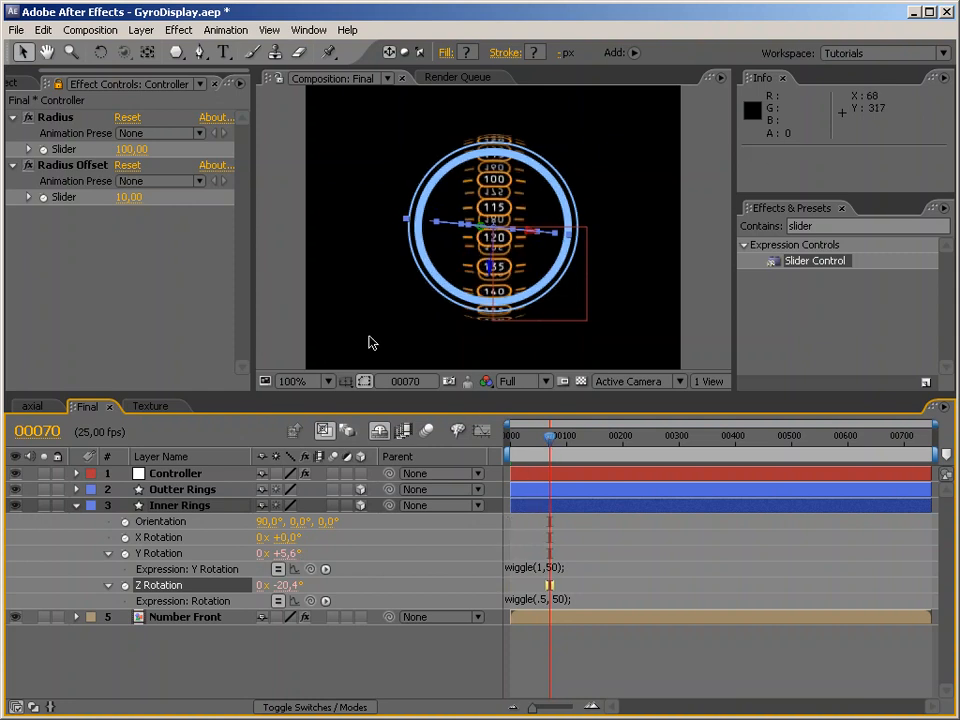
Create a new camera named Camera 1 in the Final composition with the settings already offered.
right_click(288, 304)
click(300, 251)
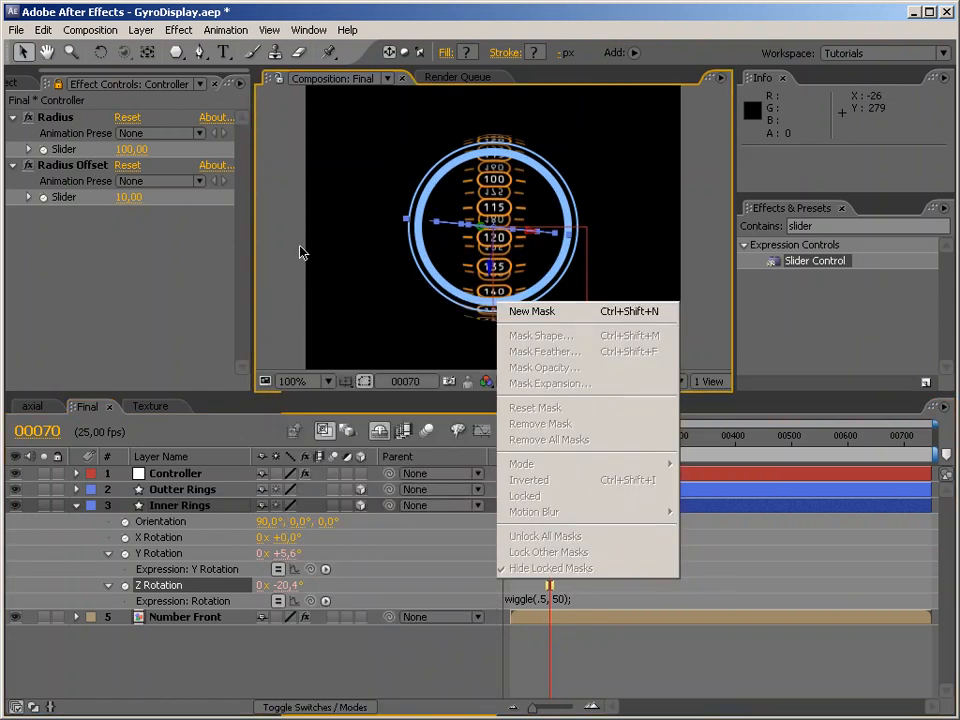
right_click(240, 661)
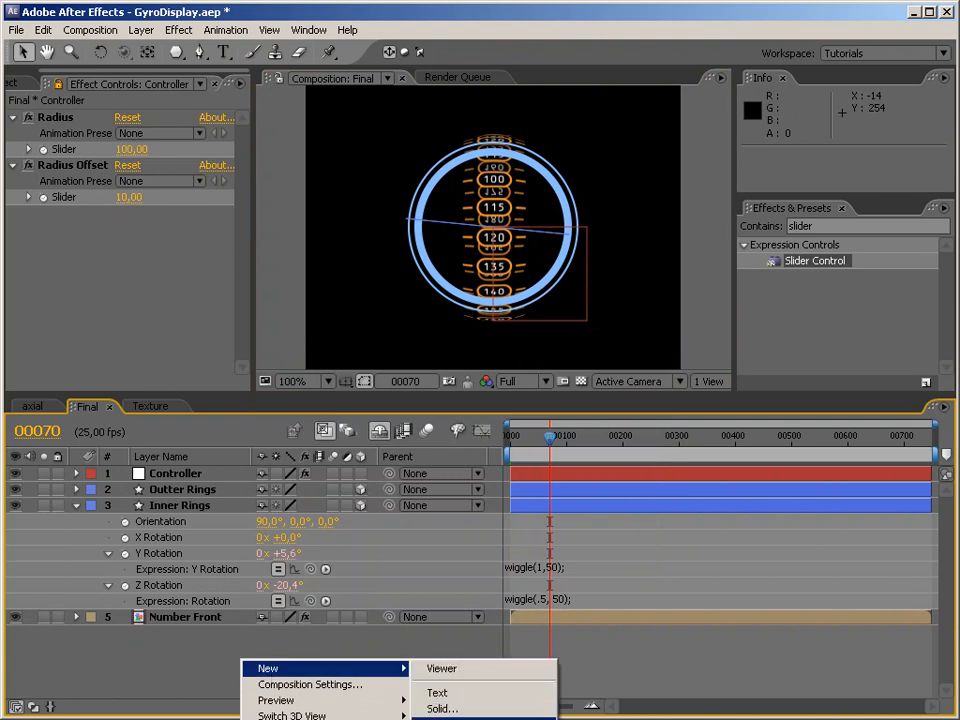
click(469, 621)
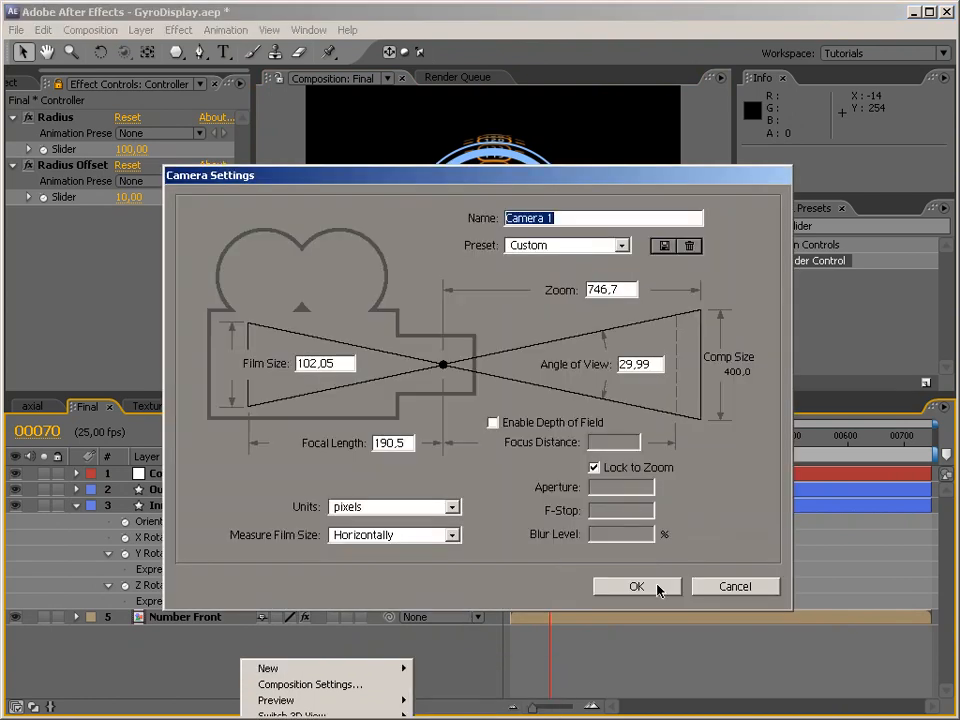
click(658, 590)
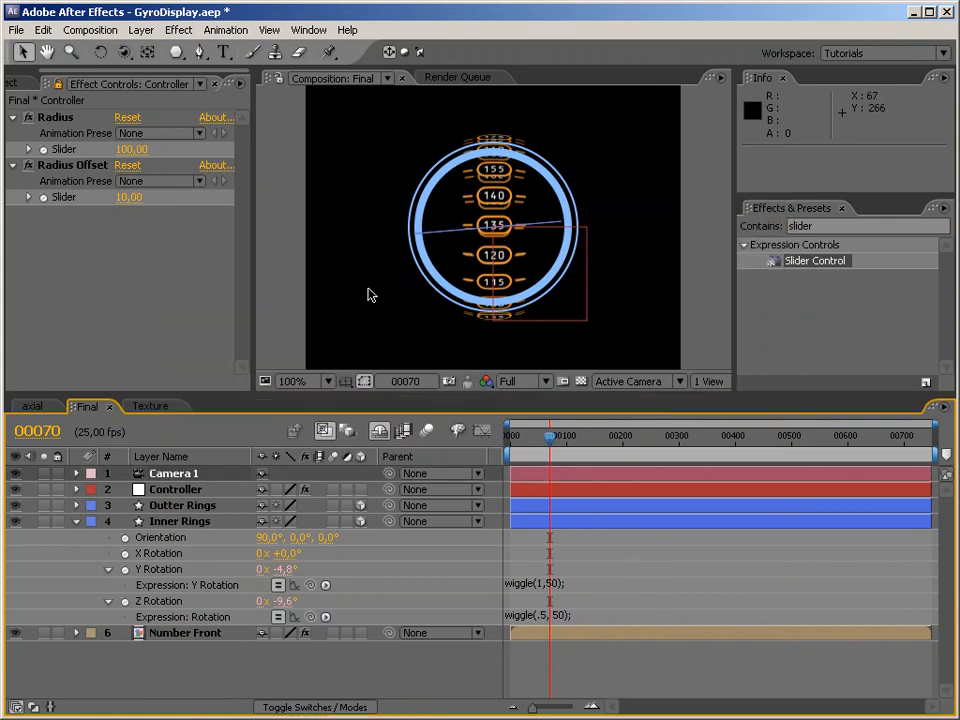
Orbit the camera to an angled view of the rings and preview the animation from frame 0.
key(c)
drag(364, 296, 437, 360)
drag(555, 443, 519, 440)
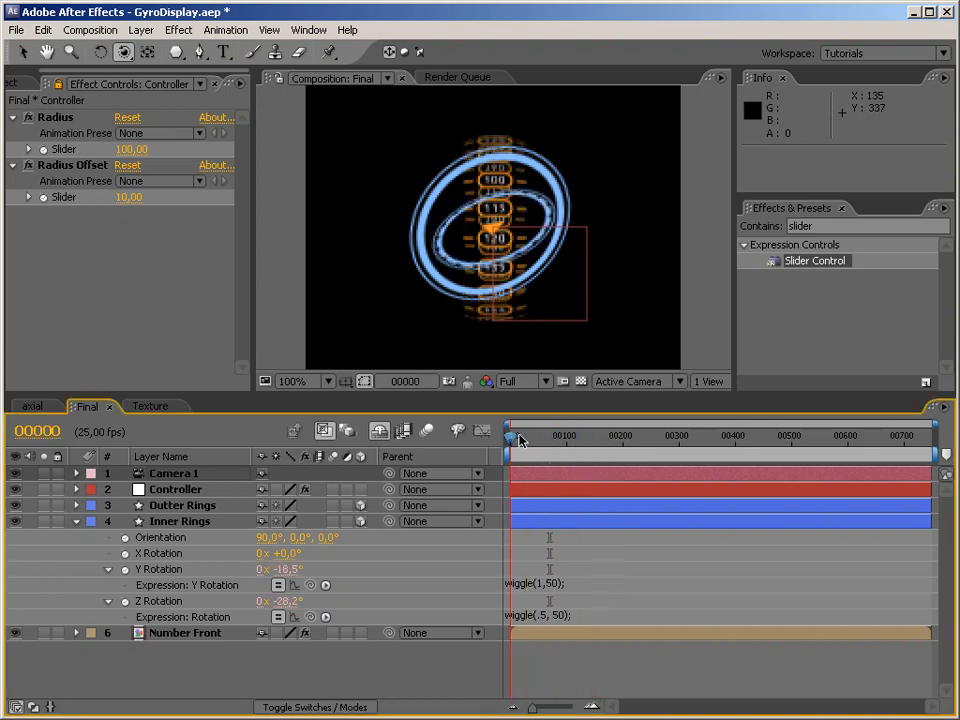
key(KP_0)
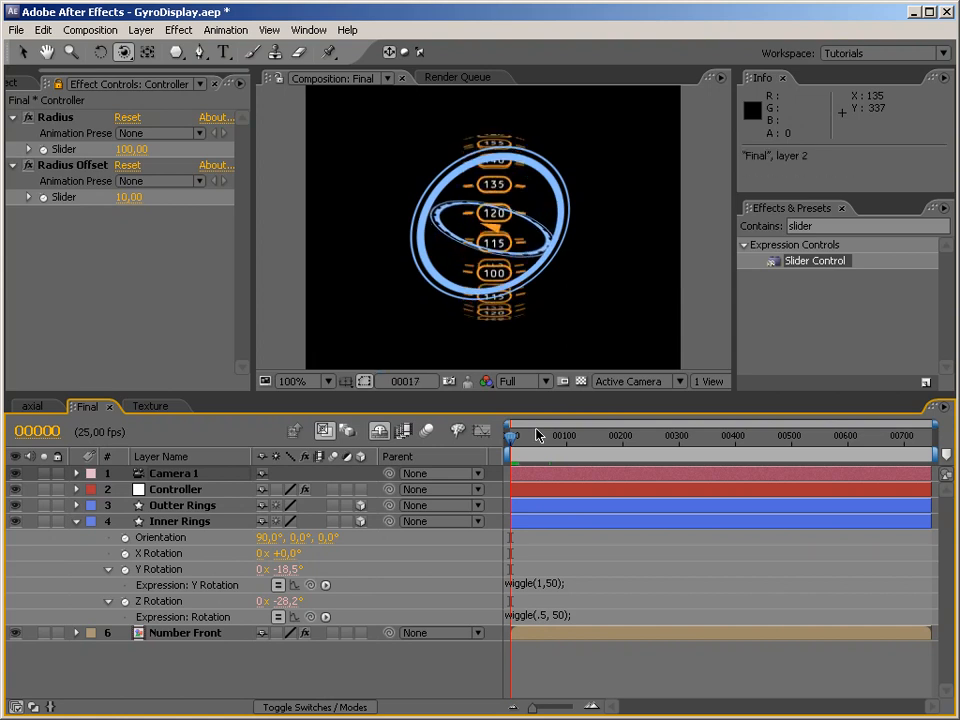
key(KP_0)
key(KP_0)
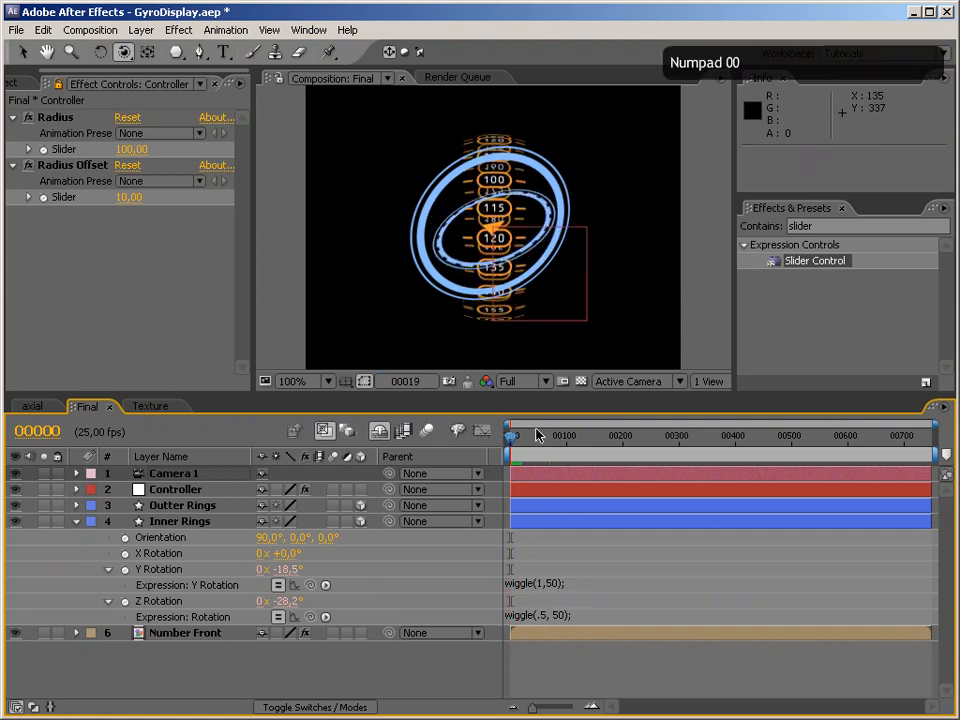
Reset the Transform properties of Camera 1 and turn off the camera layer's visibility.
click(80, 478)
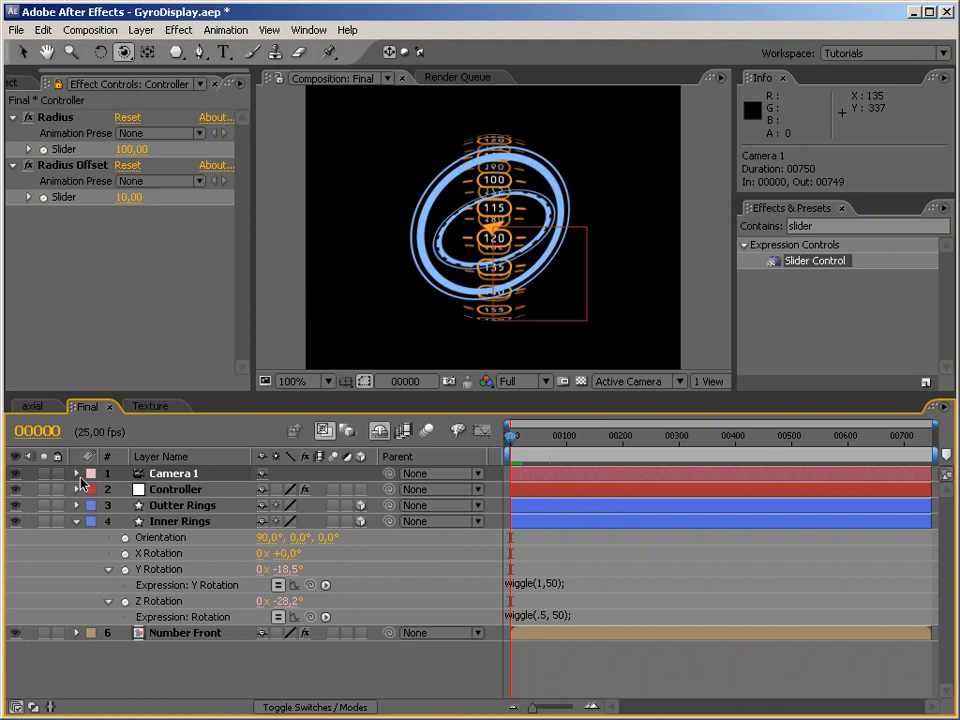
click(77, 474)
click(268, 490)
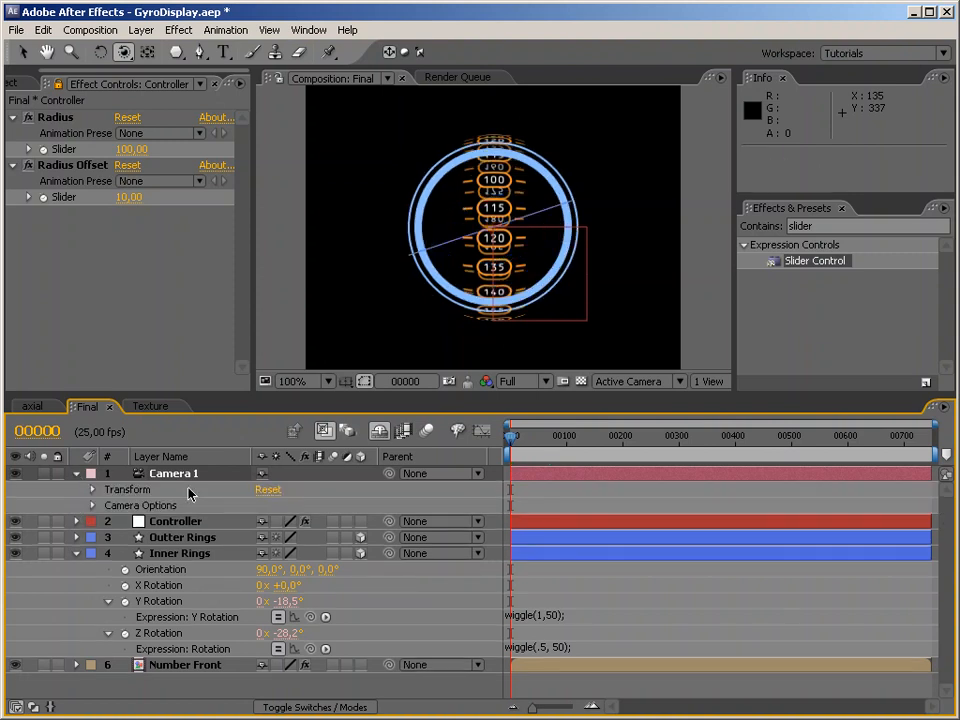
click(14, 472)
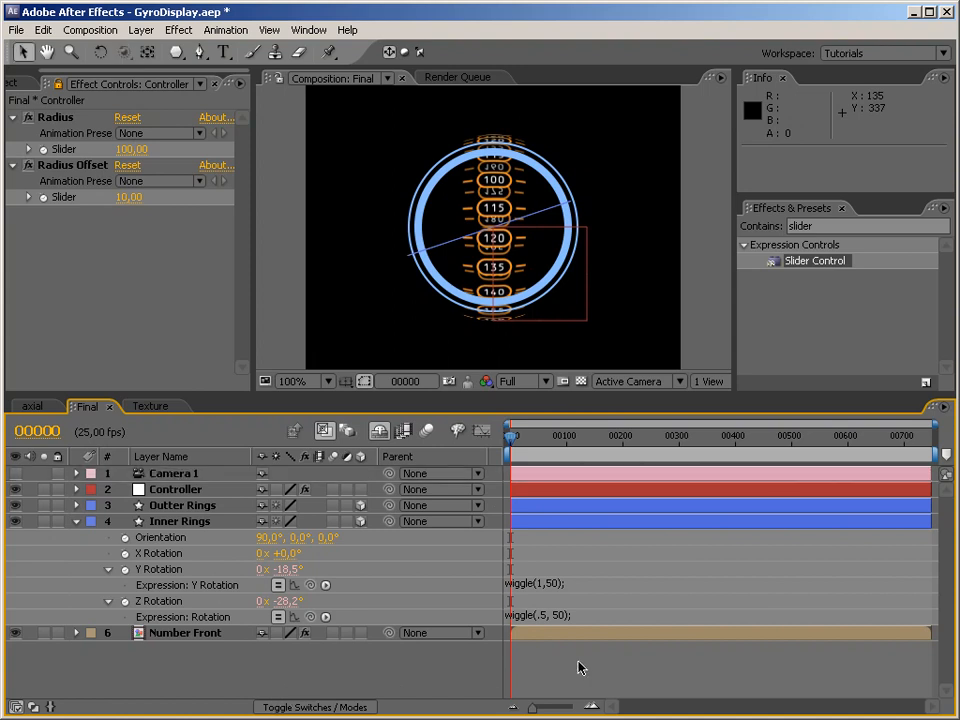
Show the rotation properties of the Outter Rings layer and scrub to frame 63 to check the Inner Rings wiggle.
click(190, 521)
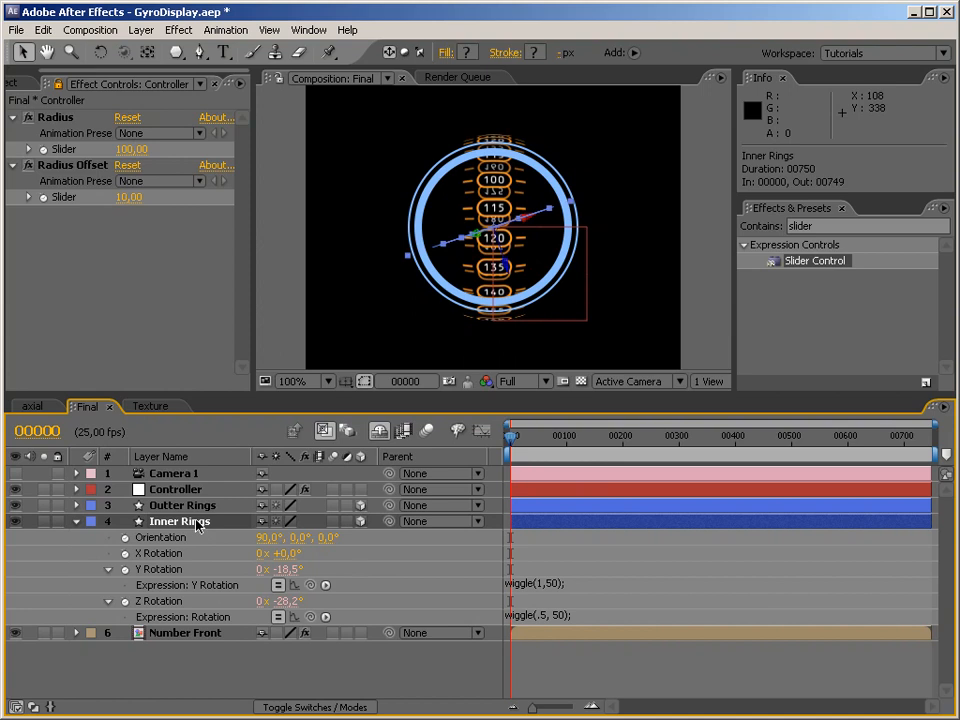
click(183, 505)
key(r)
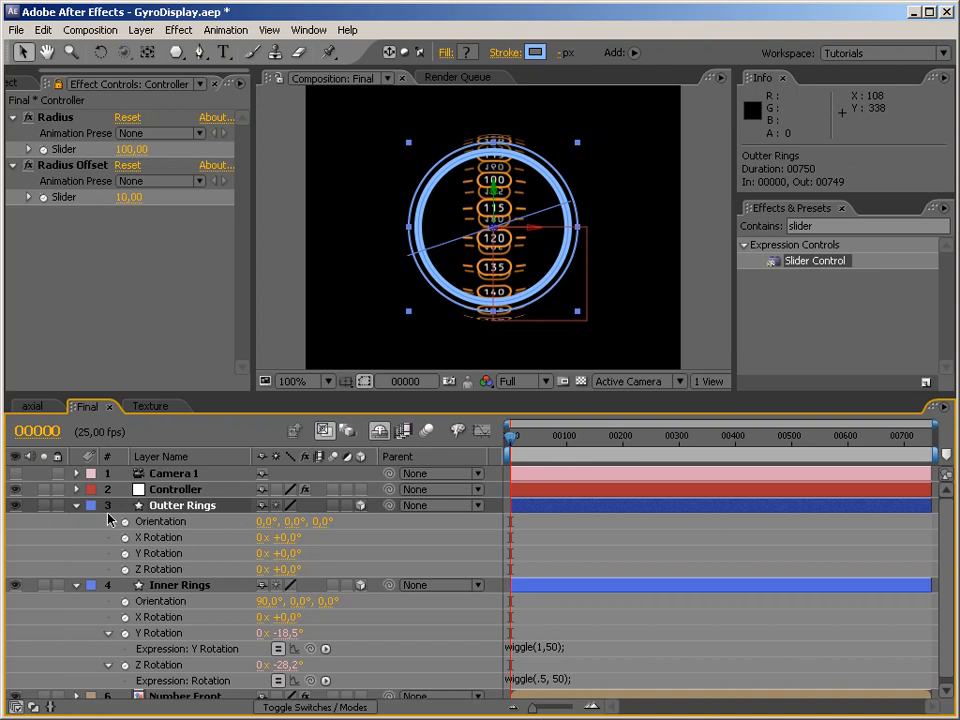
click(384, 585)
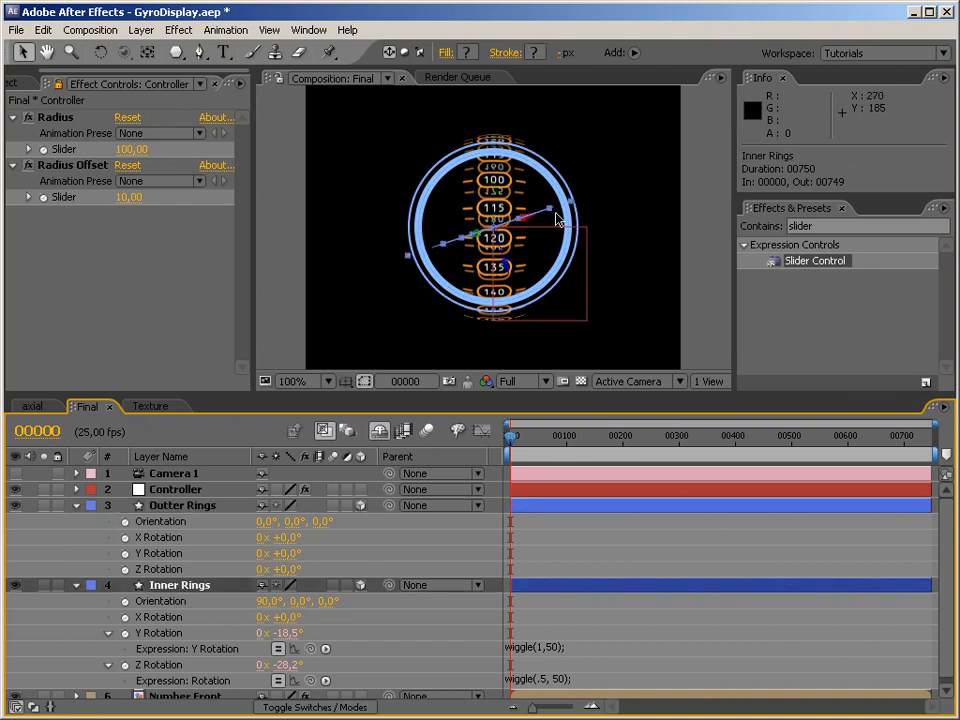
drag(512, 436, 546, 440)
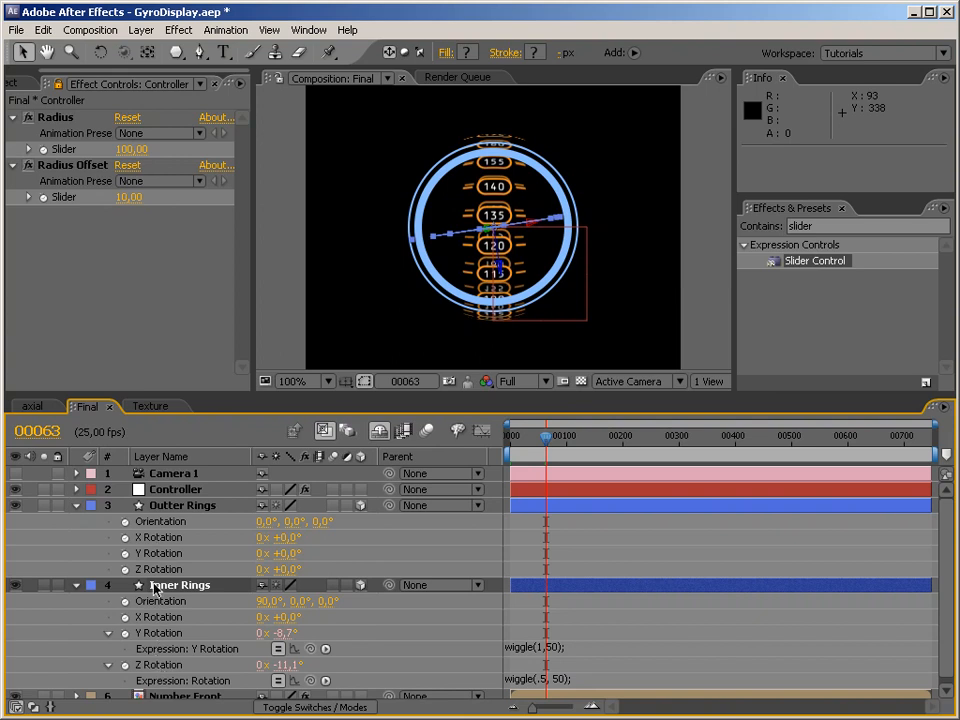
Try a 7° Y Rotation on Outter Rings, link that property by expression to Inner Rings' Z Rotation, and scrub back to frame 0.
mouse_move(283, 553)
mouse_down()
mouse_move(297, 553)
mouse_move(250, 550)
mouse_move(290, 551)
mouse_up()
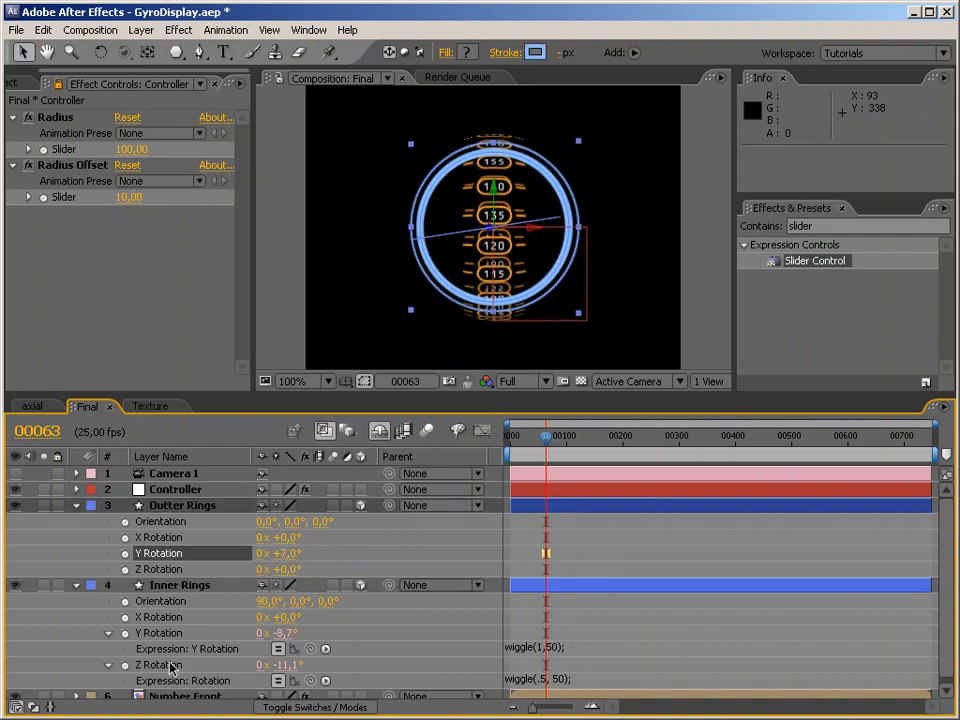
alt+click(125, 554)
drag(310, 569, 160, 682)
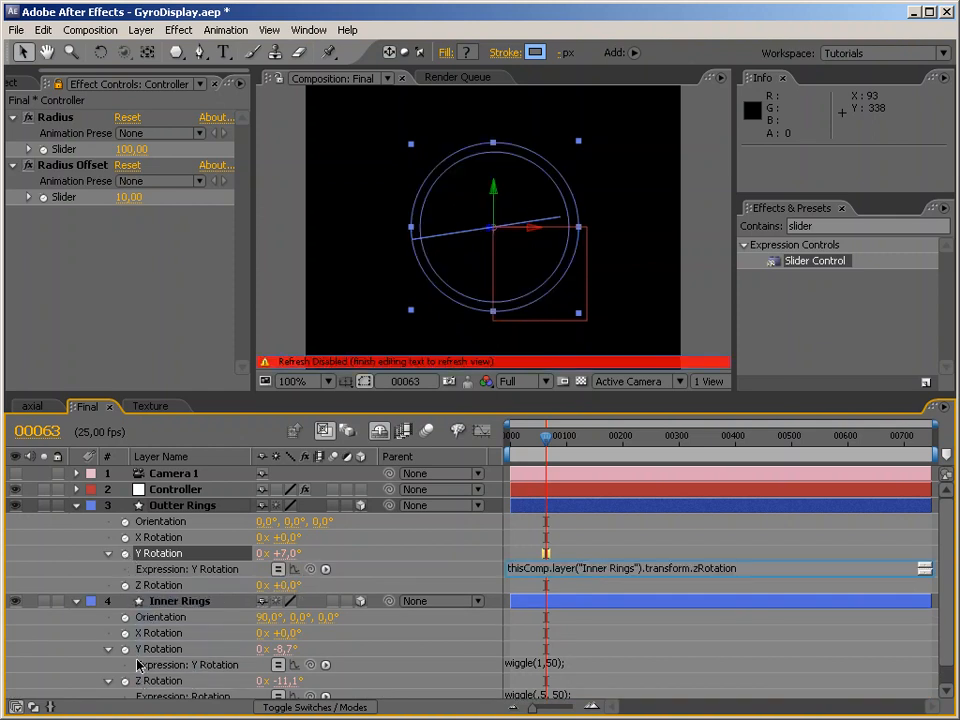
key(Return)
drag(554, 448, 511, 447)
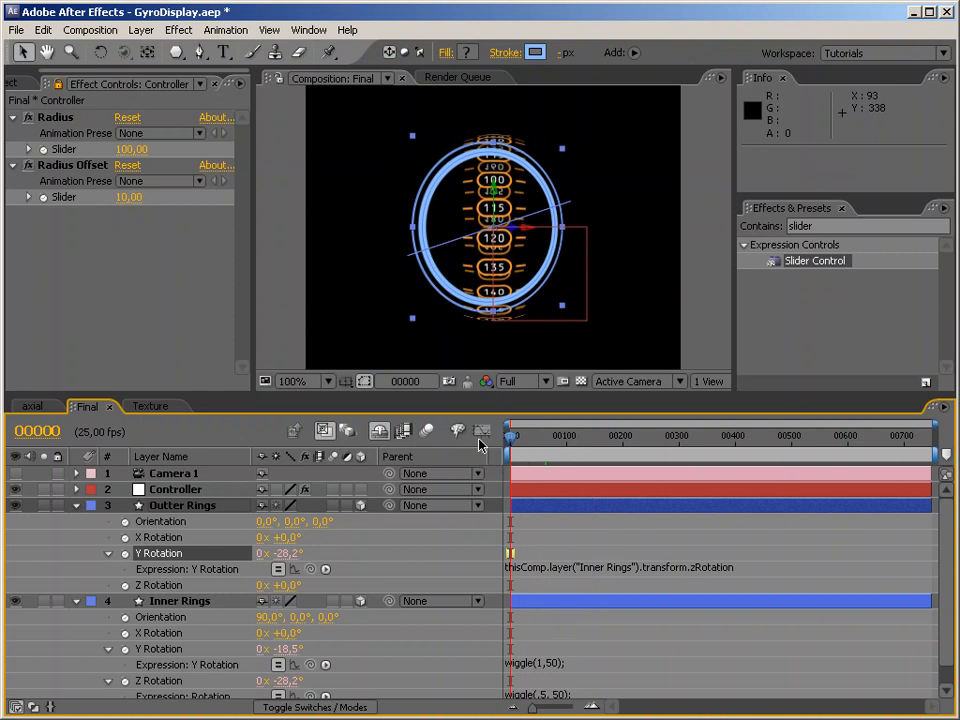
Try a 14° X Rotation on the Outter Rings layer and set it back to 0°.
mouse_move(288, 537)
mouse_down()
mouse_move(313, 536)
mouse_move(237, 536)
mouse_move(300, 535)
mouse_up()
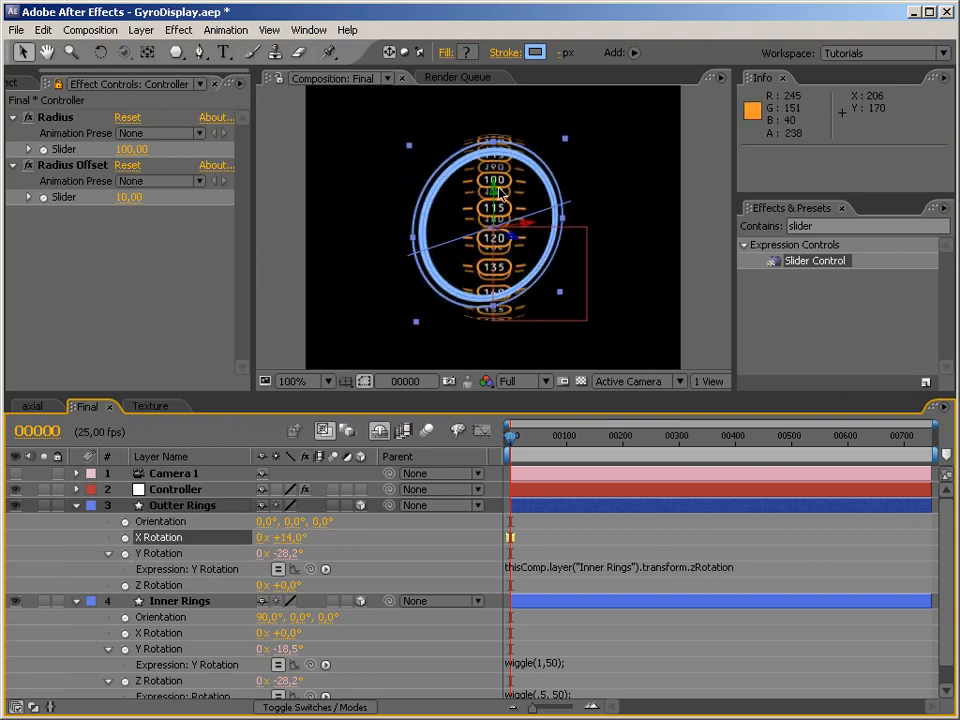
click(290, 537)
text(0)
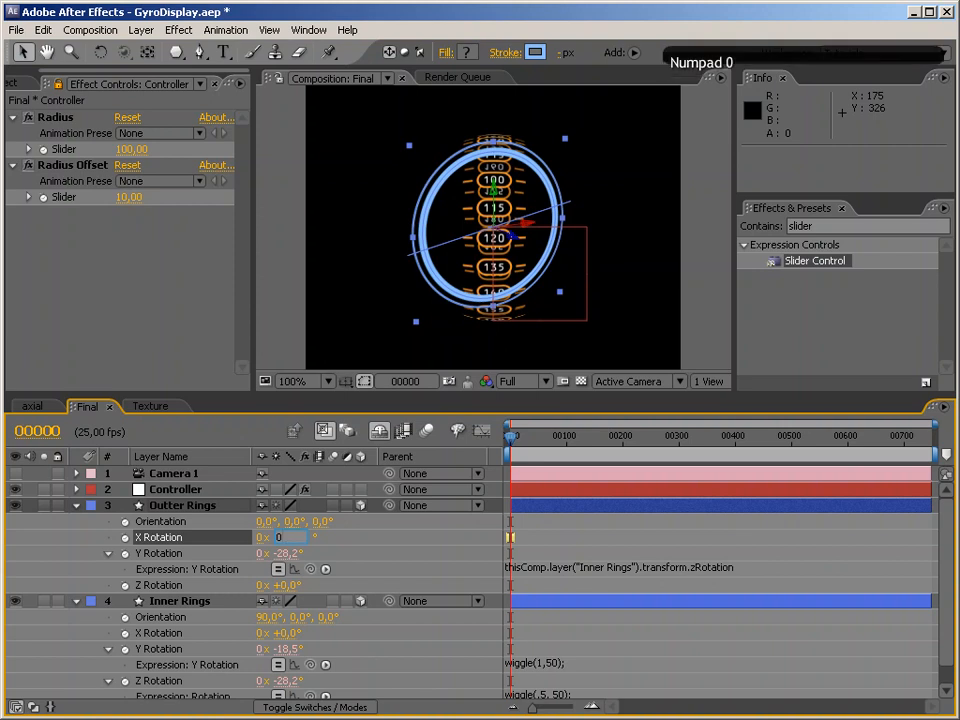
key(Return)
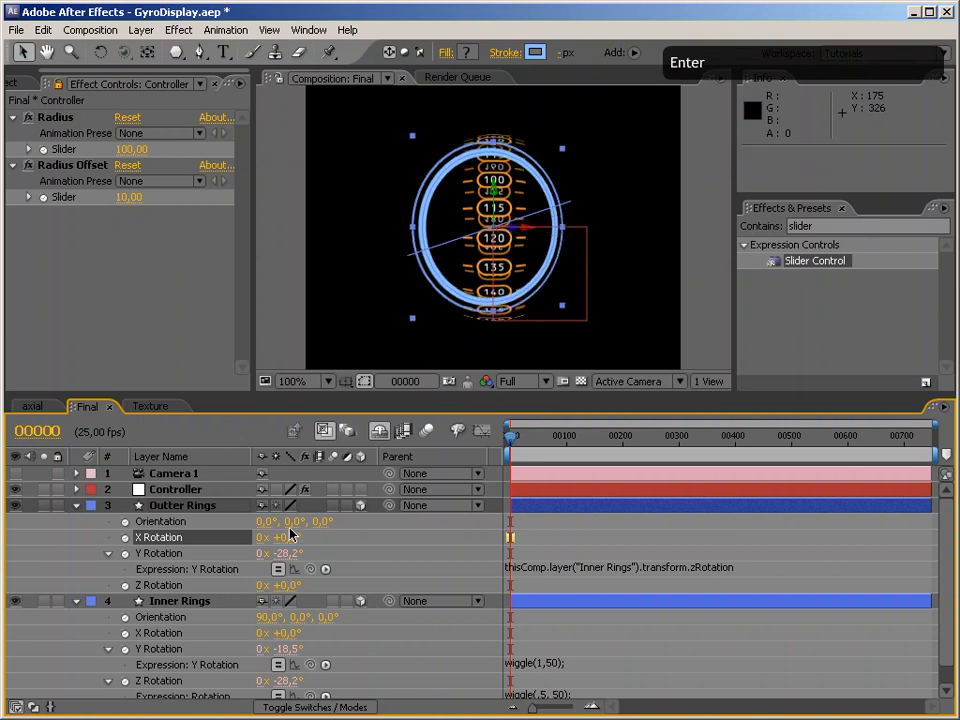
Collapse both ring layers, reveal the Offset and CC Sphere properties of Number Front, and maximize the timeline.
click(77, 506)
click(77, 522)
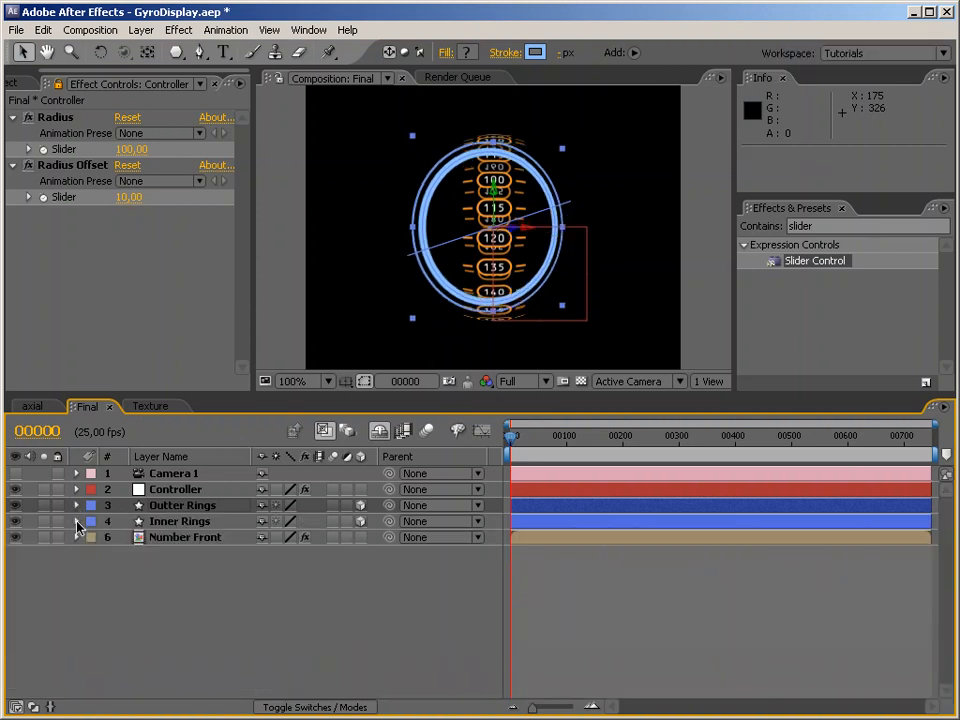
click(240, 545)
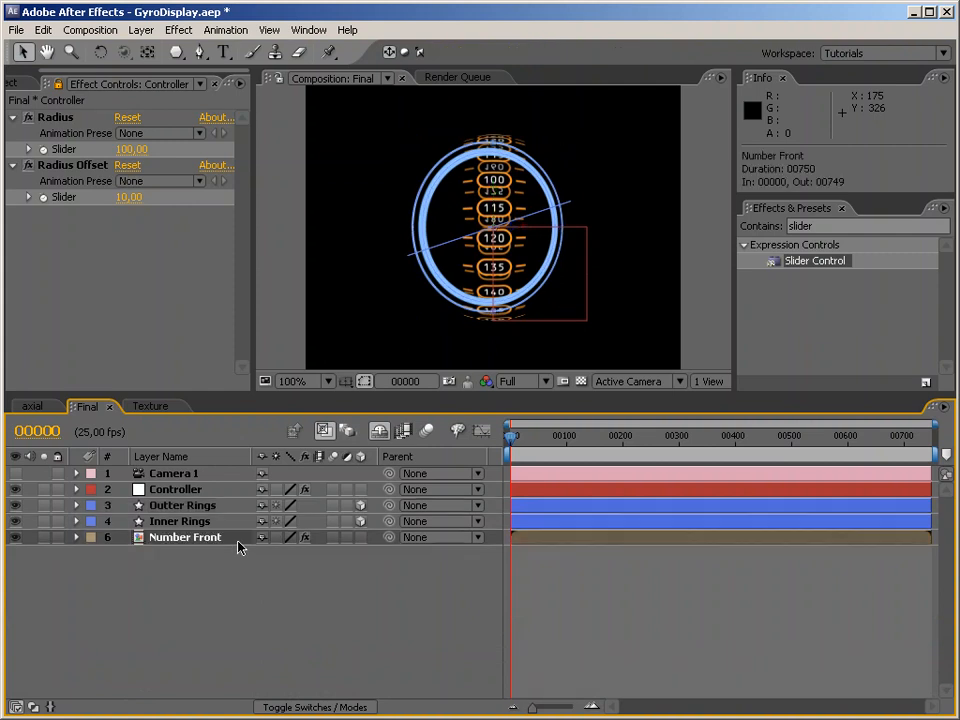
click(77, 537)
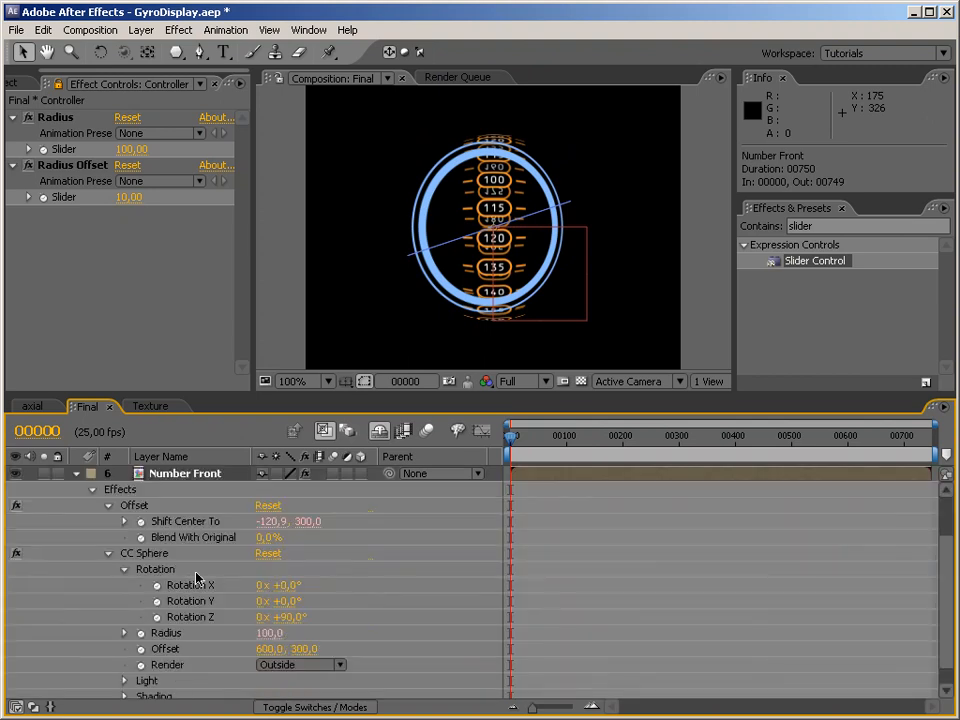
click(262, 521)
click(559, 538)
key(grave)
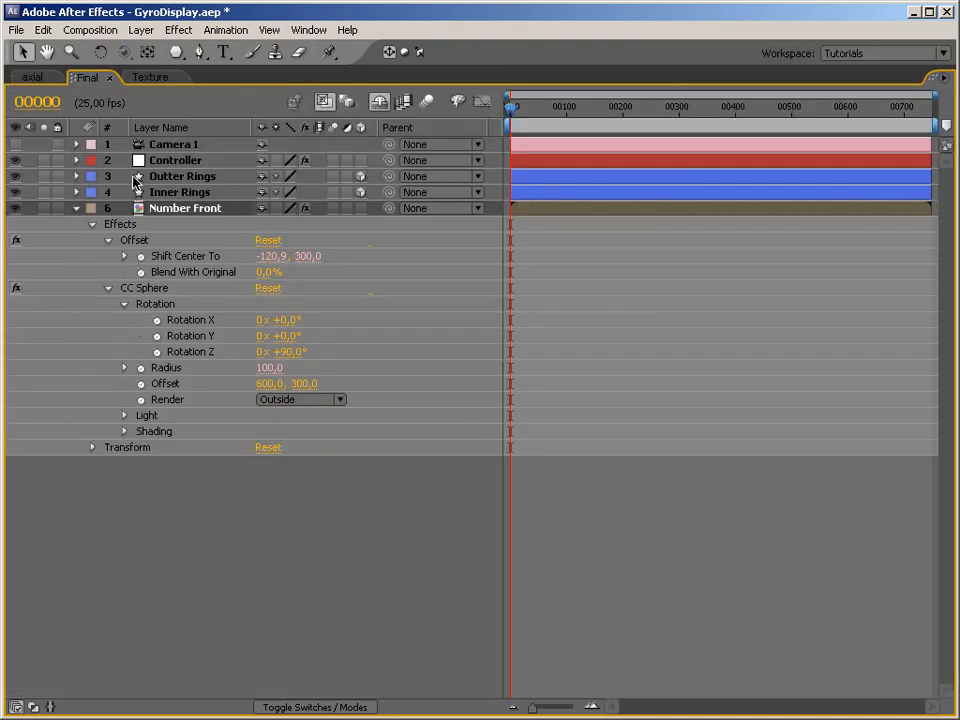
Start an X Rotation expression on Outter Rings that stores the horizontal Shift Center To value of Number Front in a variable named offset.
click(77, 176)
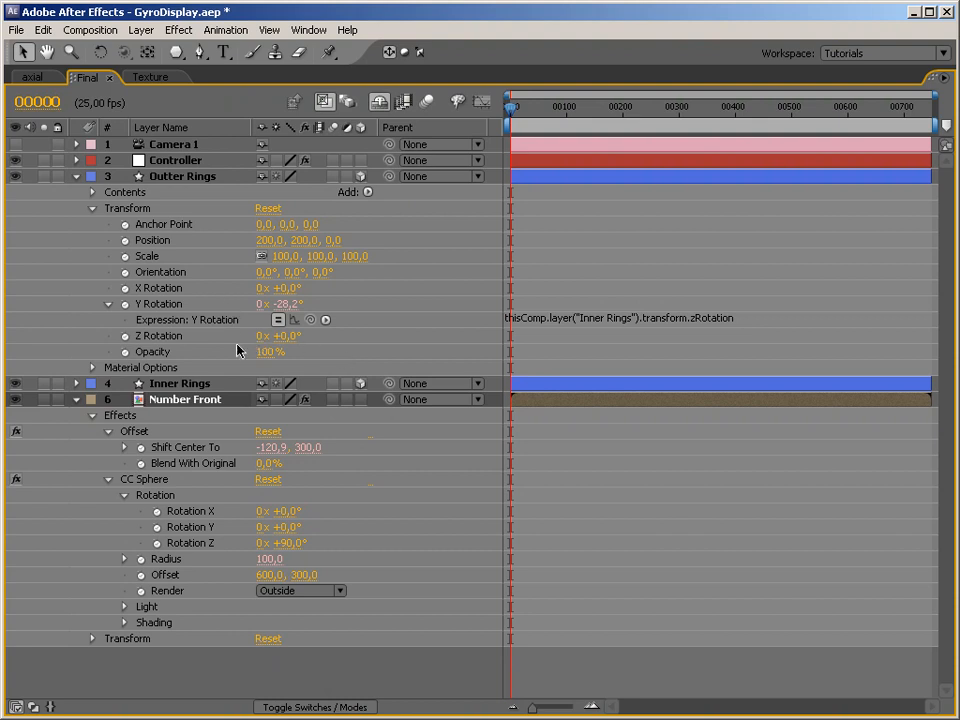
click(167, 178)
key(r)
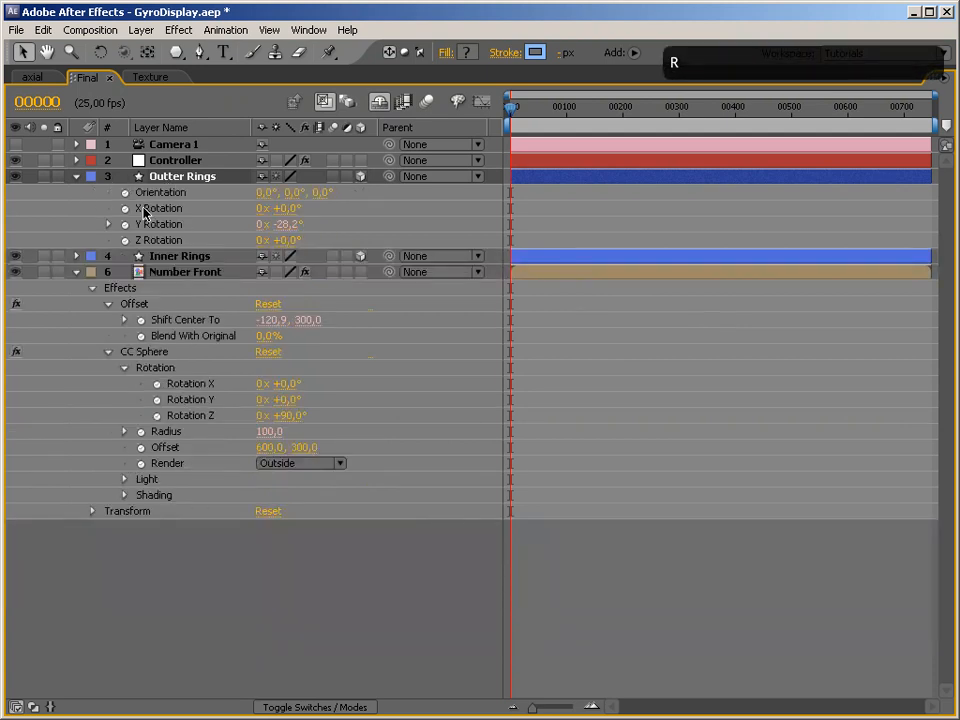
alt+click(125, 208)
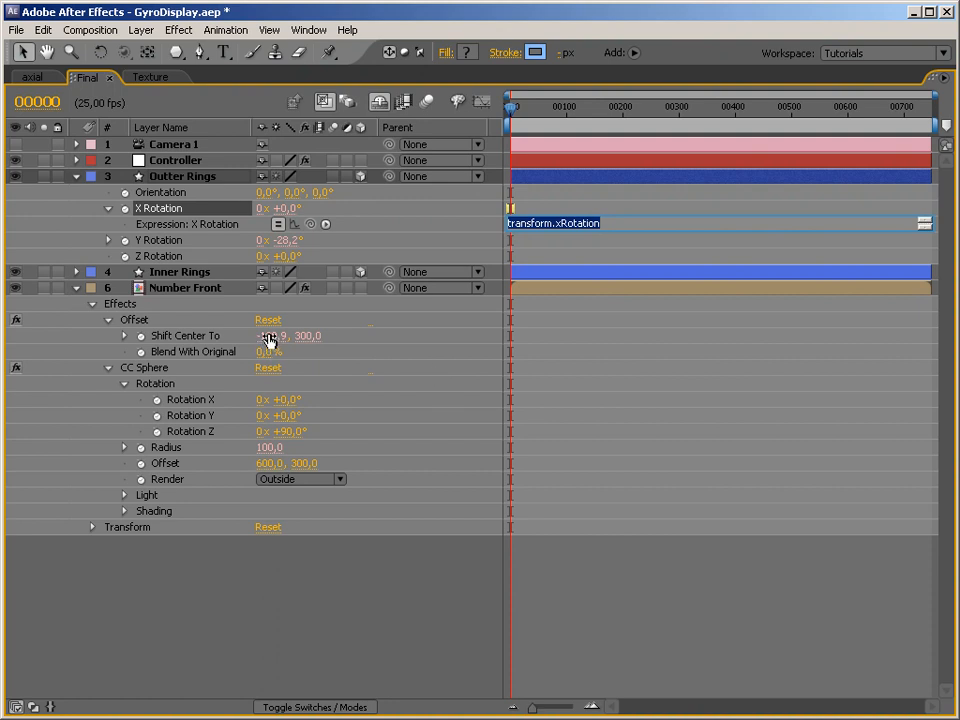
text(offset)
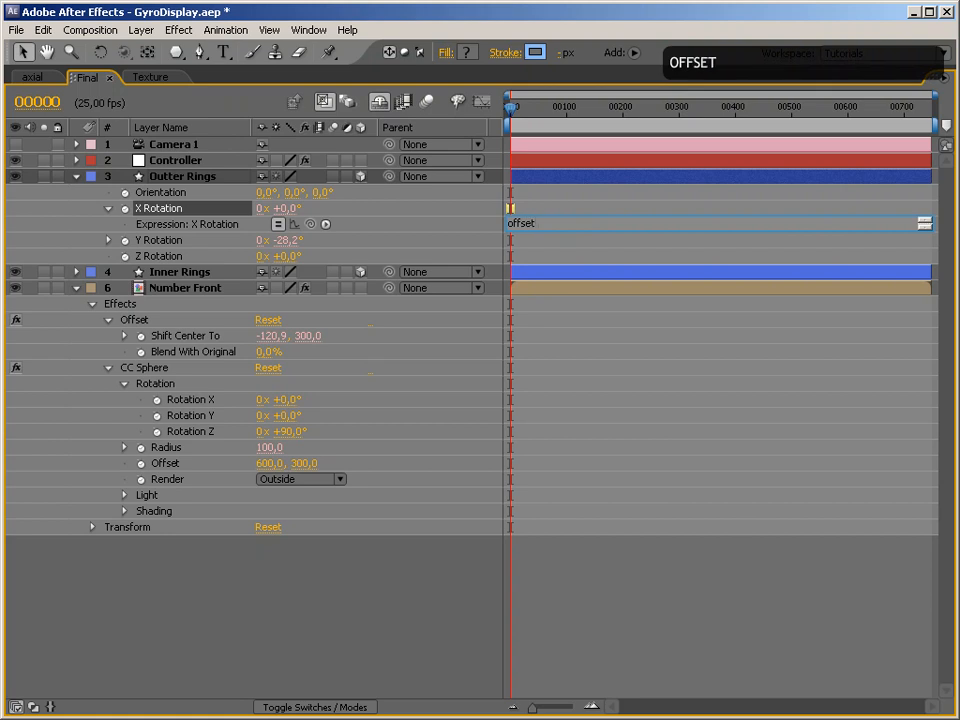
text( =)
drag(311, 224, 277, 340)
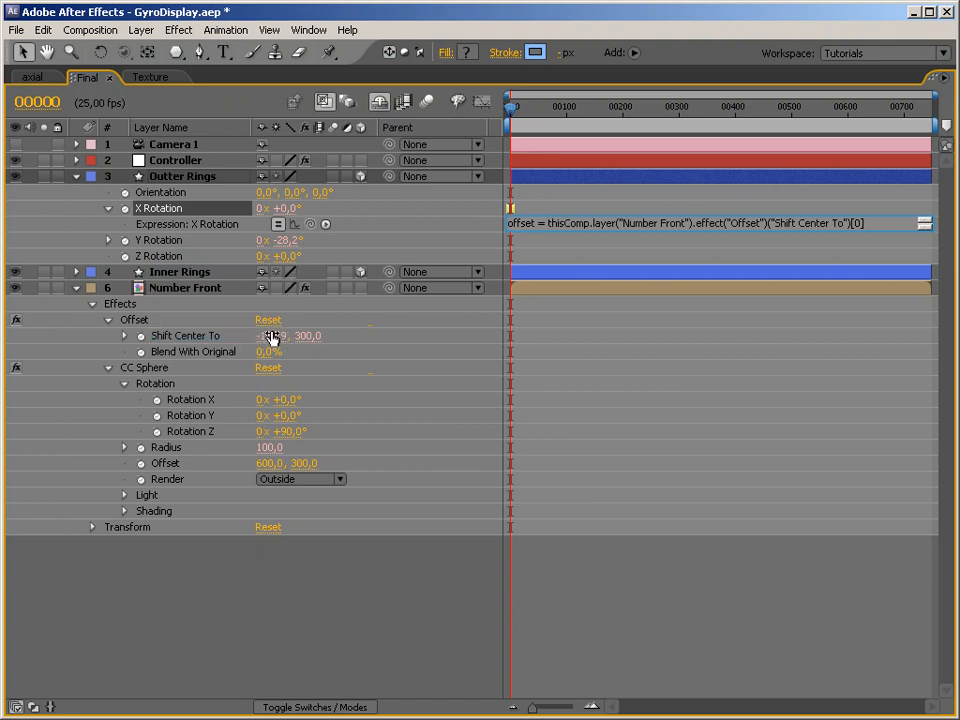
text(;)
key(Return)
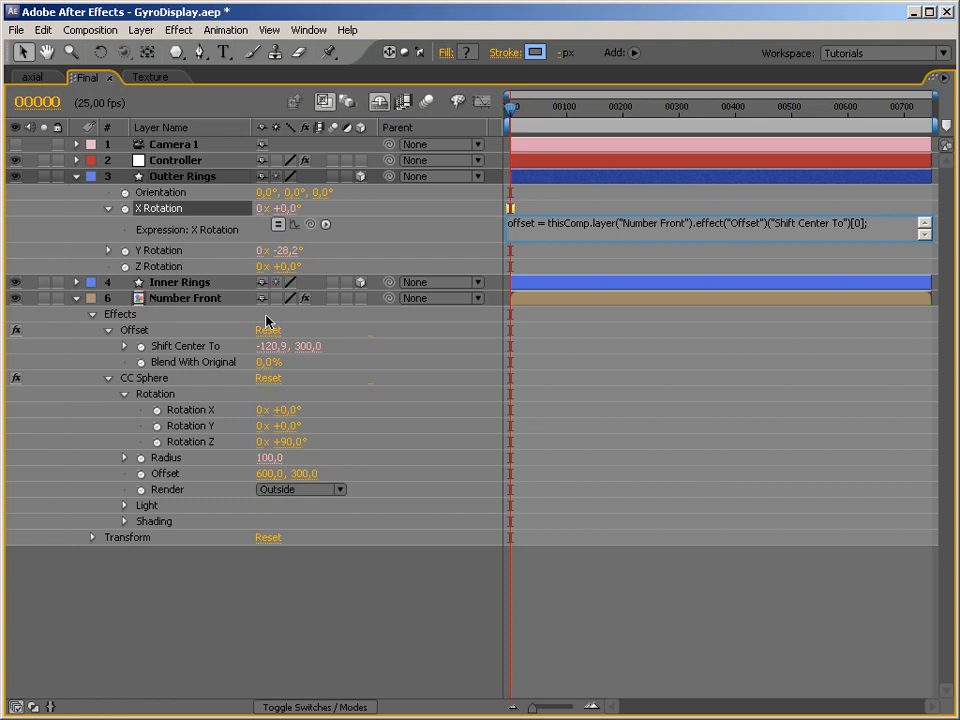
Complete the X Rotation expression with linear(offset, -360, 360, 0, 360); and restore the full workspace layout.
key(Return)
text(linear(offset,)
text(-360,)
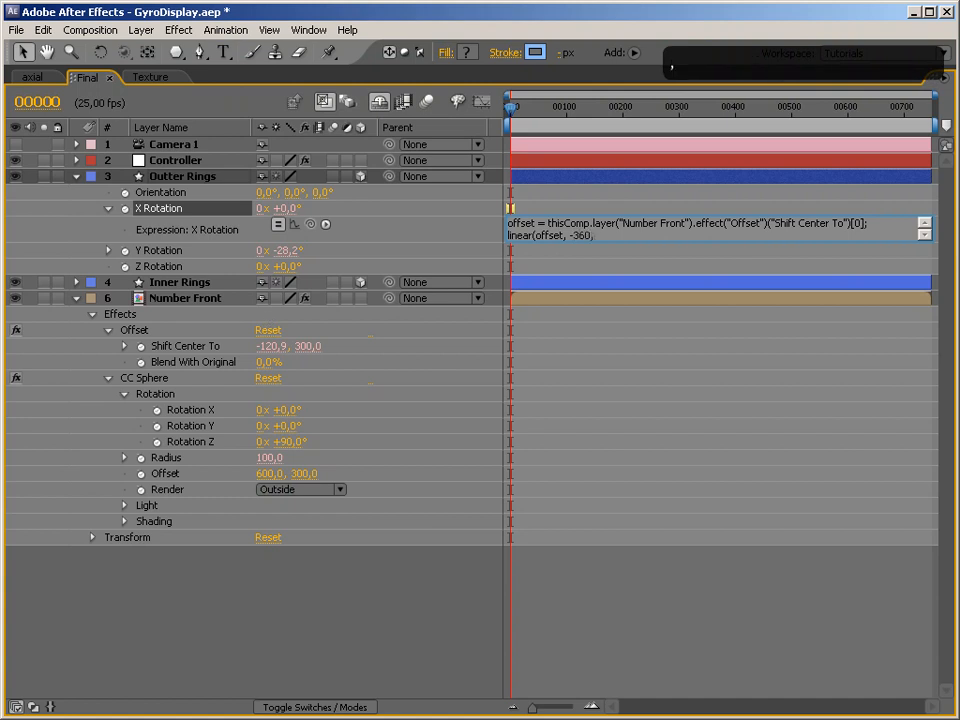
text( 360,)
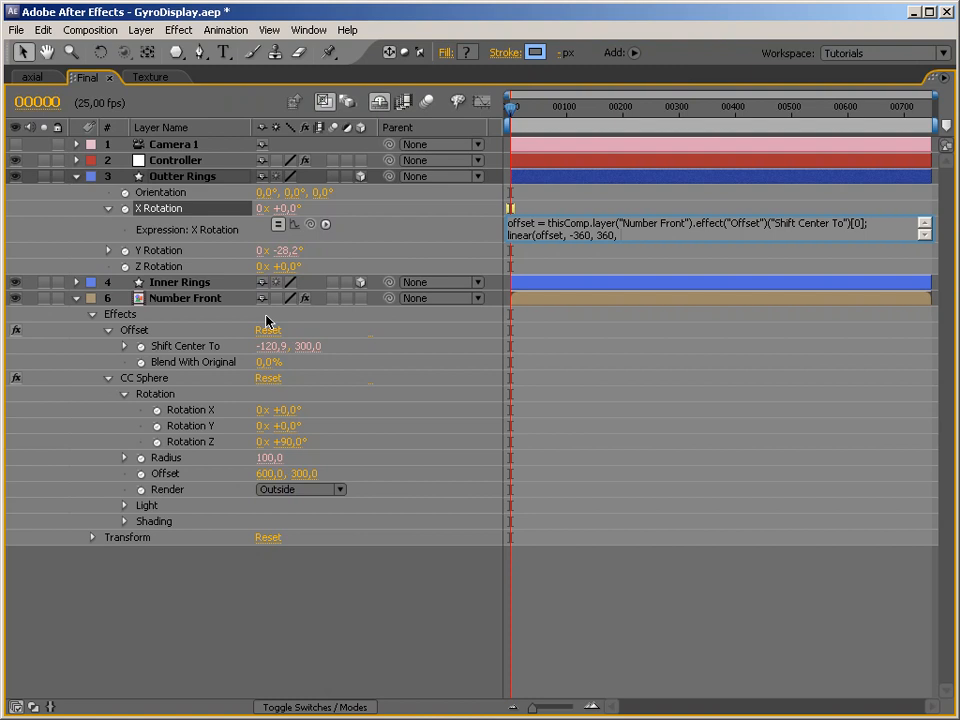
text( 0, 360)
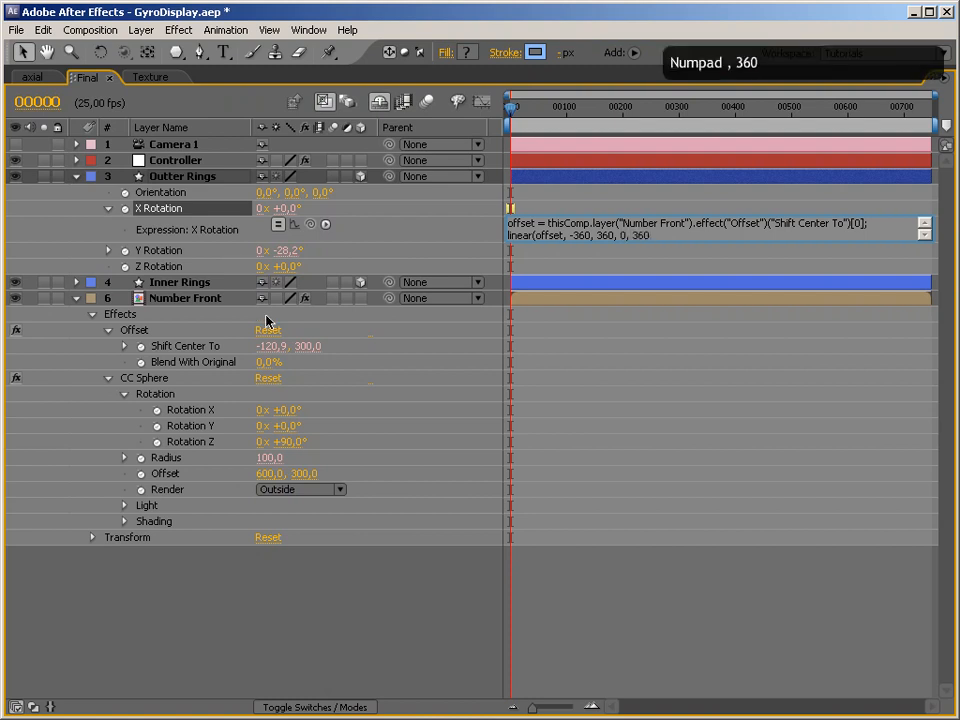
text();)
key(Return)
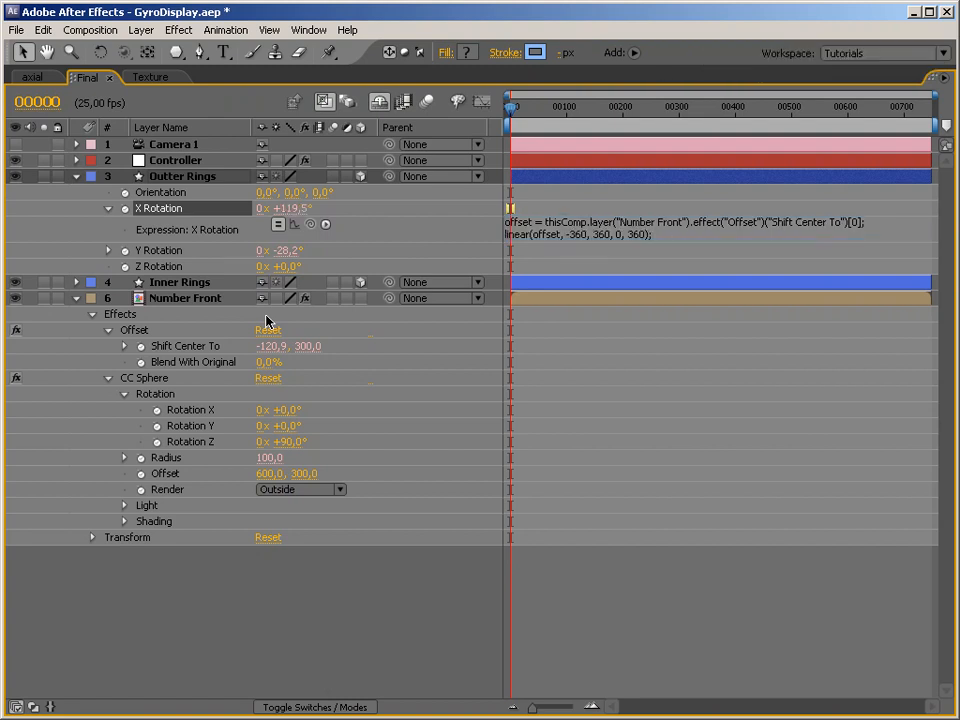
key(grave)
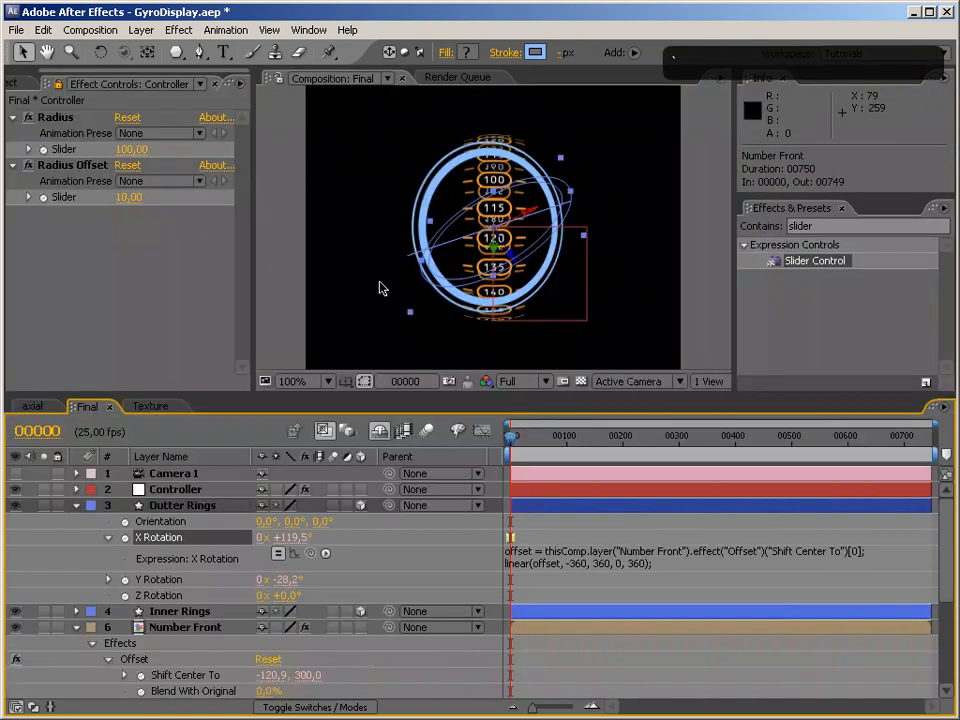
Scrub to frame 48, turn Camera 1's visibility back on, orbit to an angled view of the rings, and scrub on to frame 123.
drag(512, 441, 538, 440)
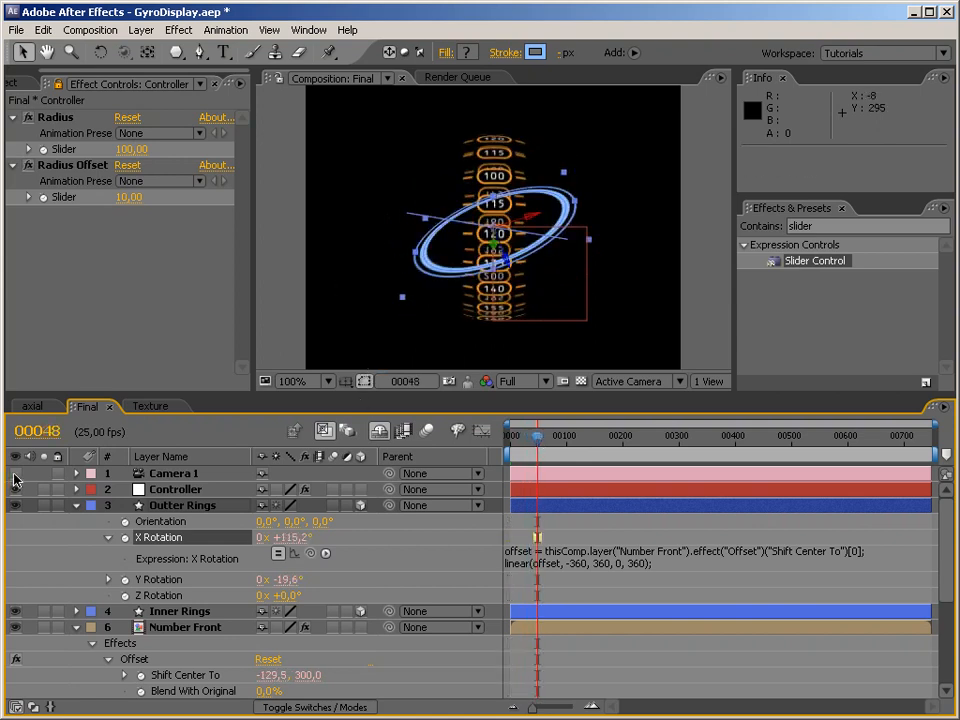
key(c)
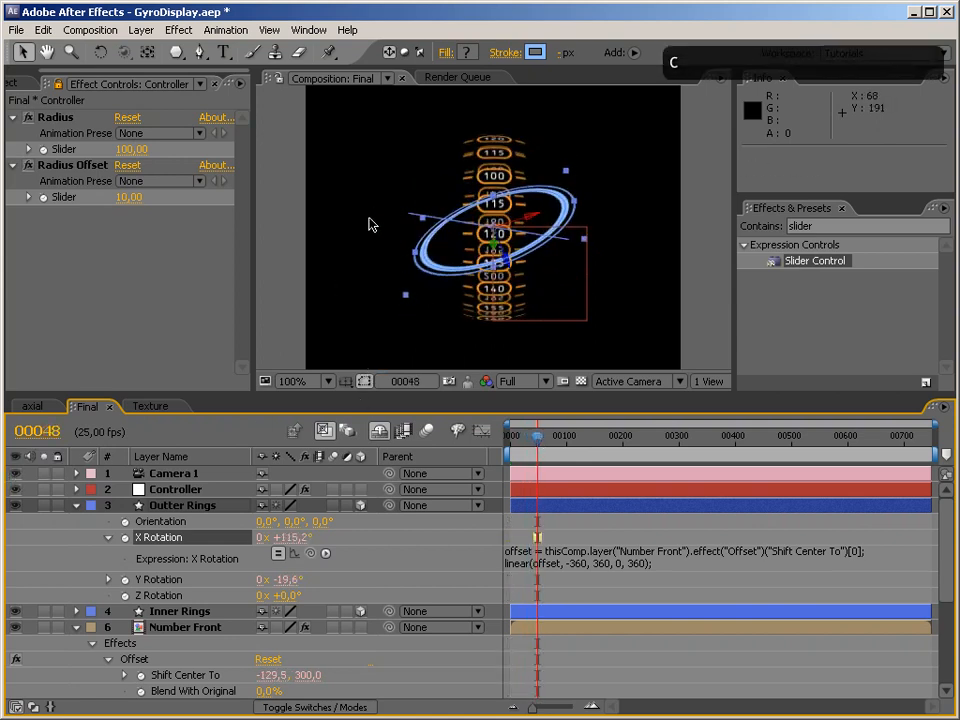
click(347, 238)
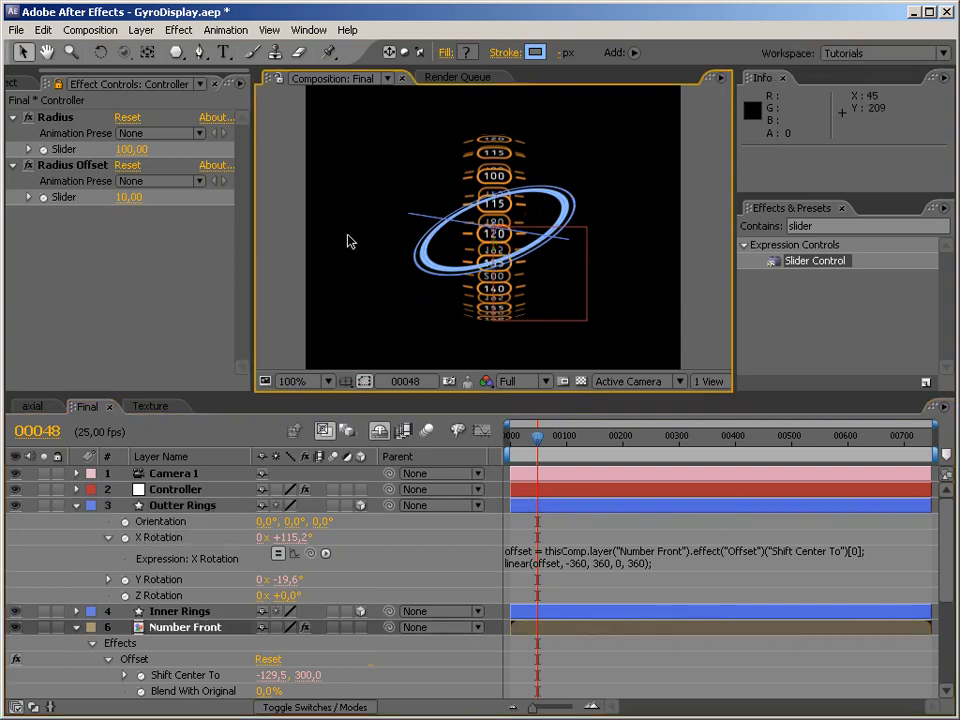
key(c)
drag(343, 240, 407, 312)
drag(561, 440, 584, 436)
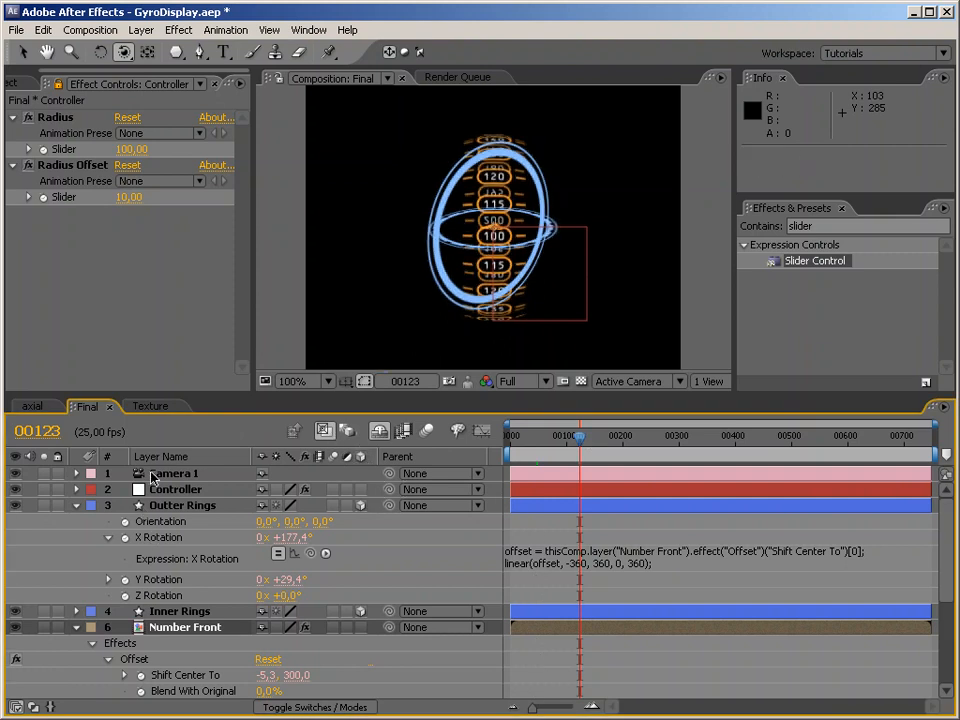
Reset the Transform properties of Camera 1 and return to frame 0.
click(77, 473)
click(276, 491)
click(76, 474)
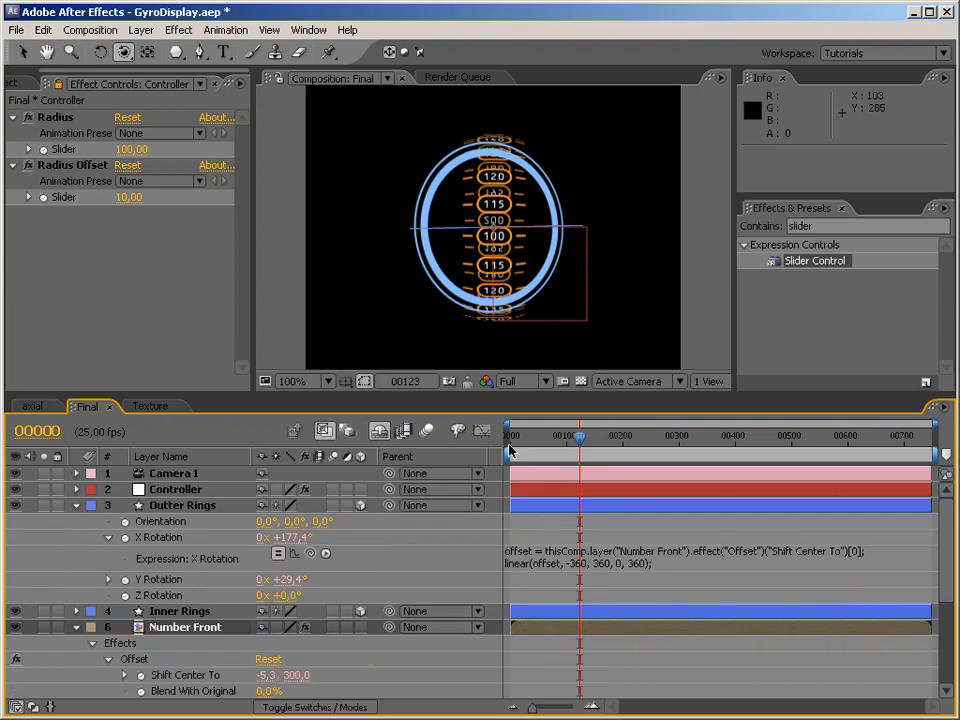
key(Home)
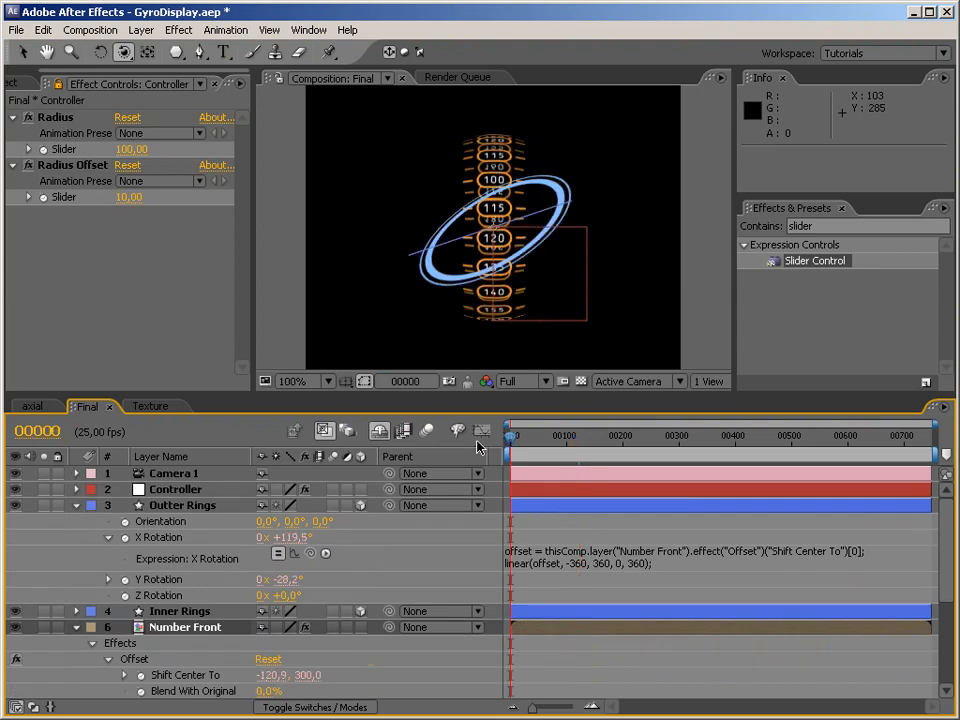
Collapse the Outter Rings layer and the Offset effect of Number Front, keeping the CC Sphere rotation properties open.
click(195, 505)
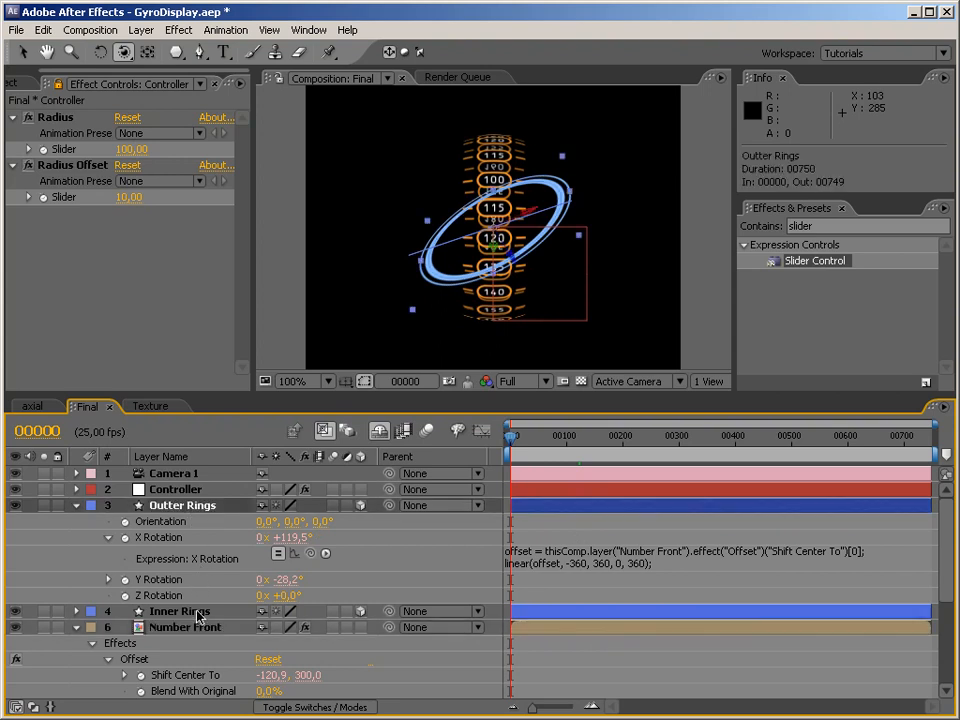
click(186, 611)
click(76, 505)
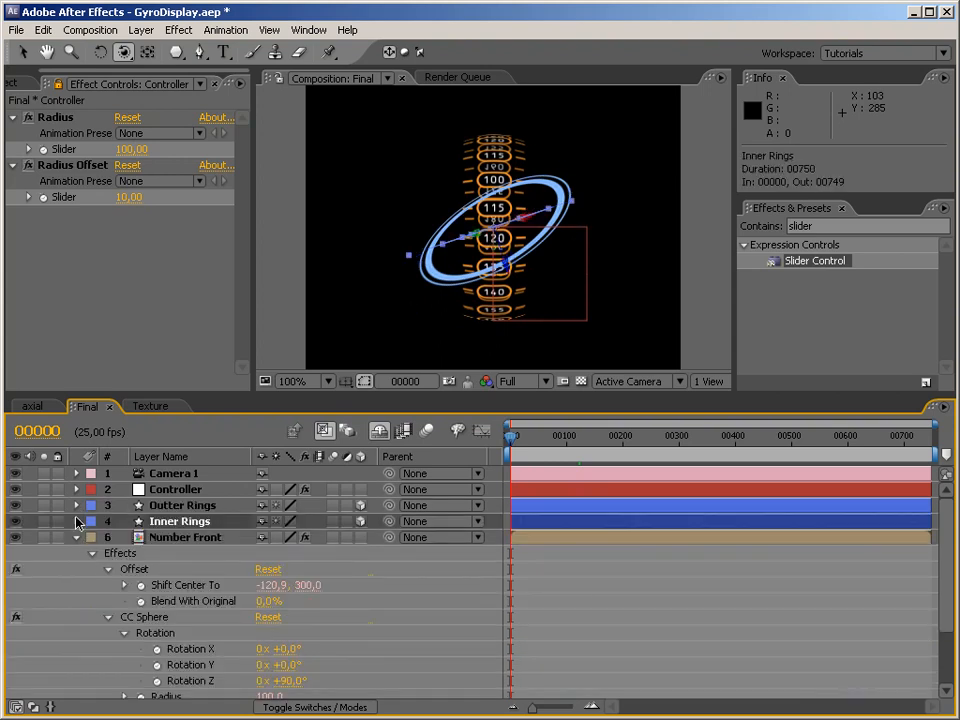
click(191, 538)
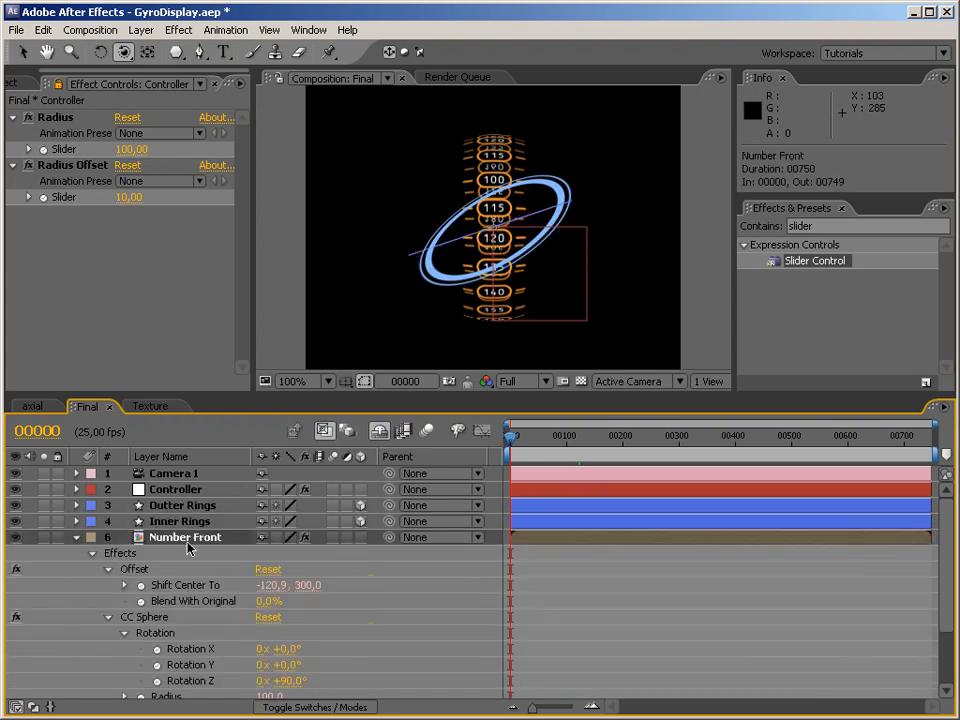
click(109, 570)
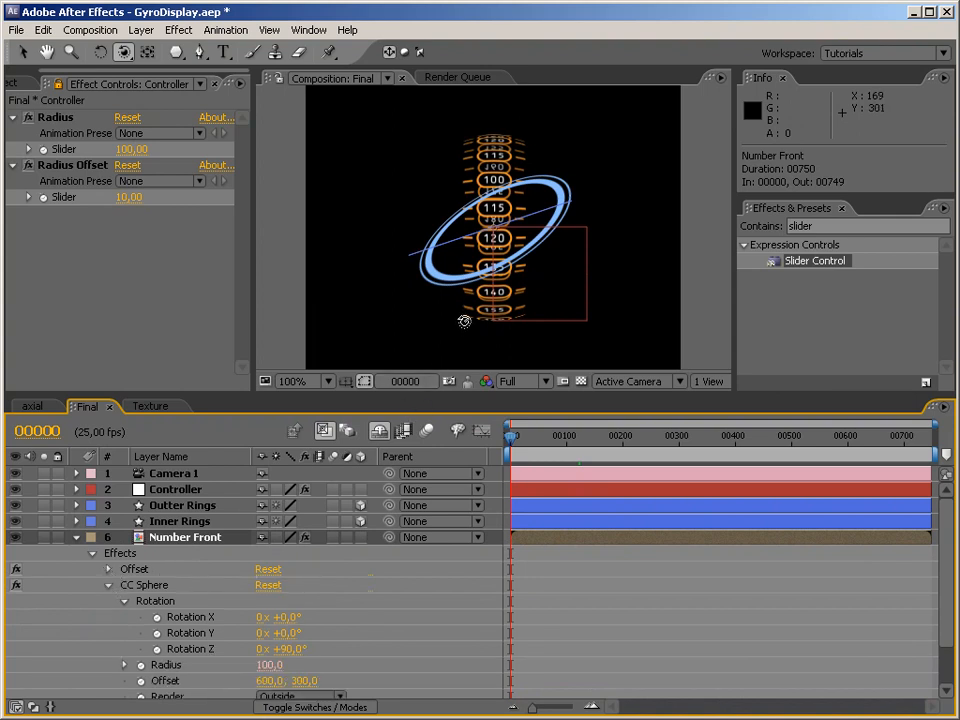
Try orbiting the camera to view both rings at an angle and undo the orbit.
click(180, 505)
click(193, 522)
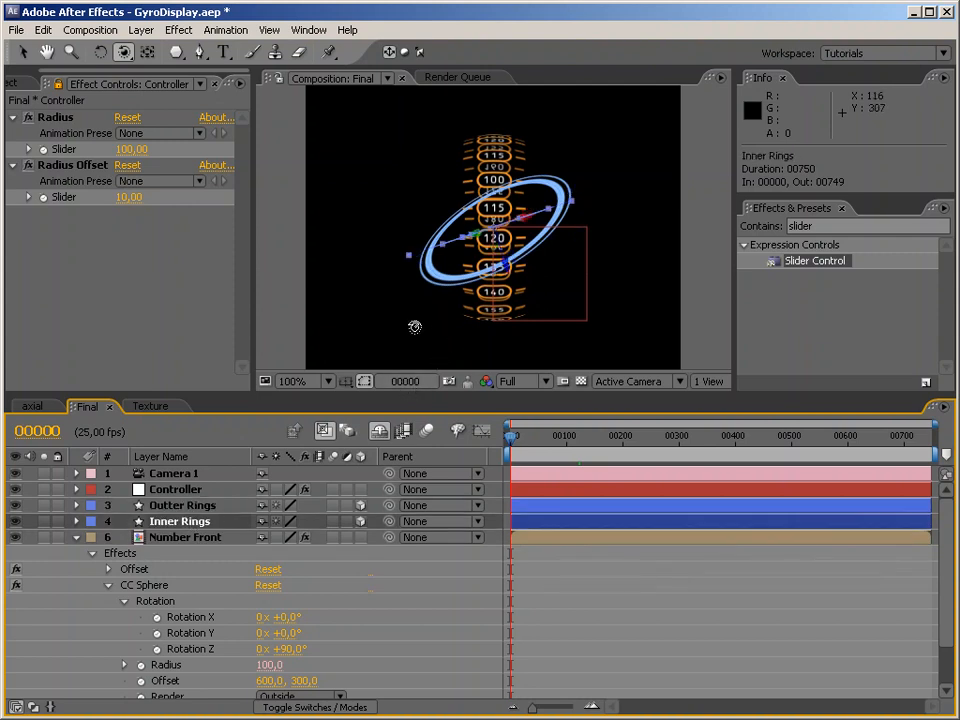
drag(415, 326, 538, 305)
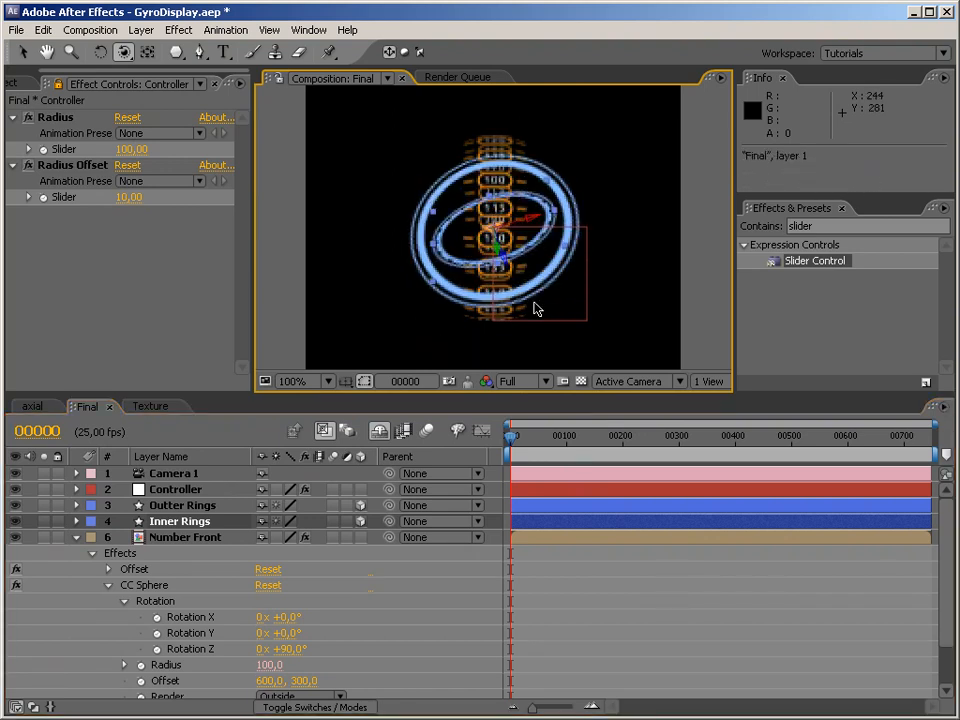
key(ctrl+z)
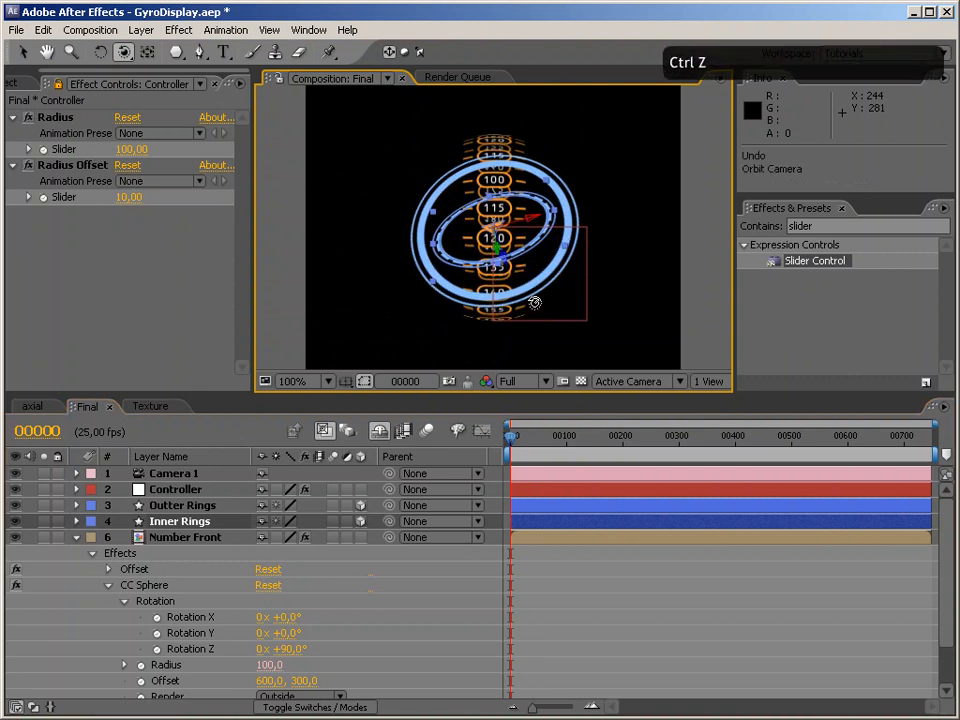
Add the expression lookAt(thisComp.activeCamera.position, position)[0]; to the CC Sphere Rotation X of Number Front.
click(192, 622)
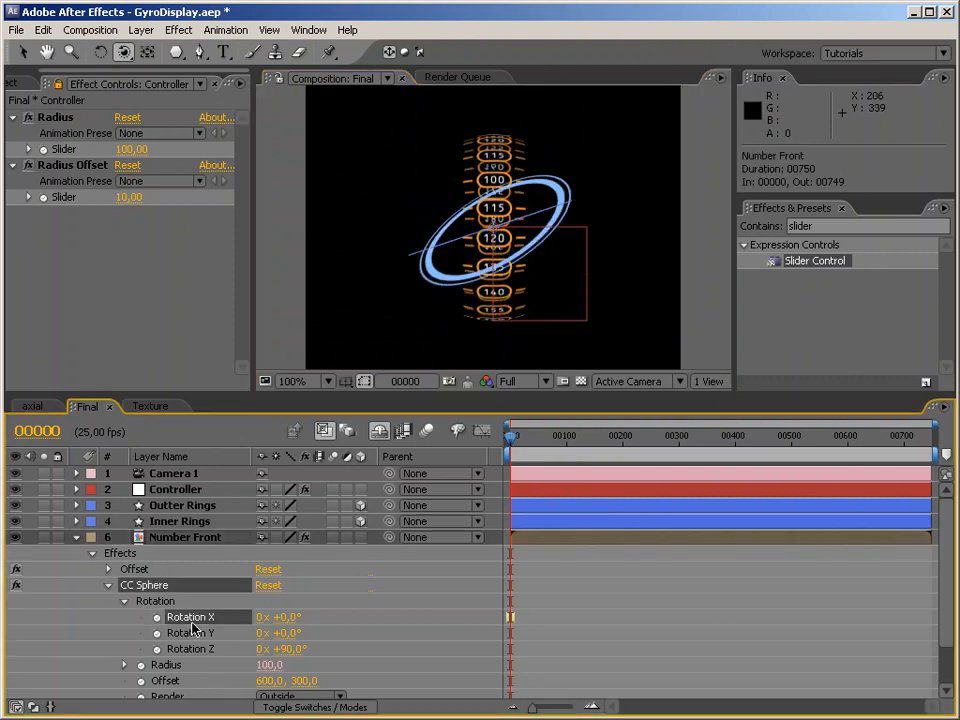
alt+click(157, 617)
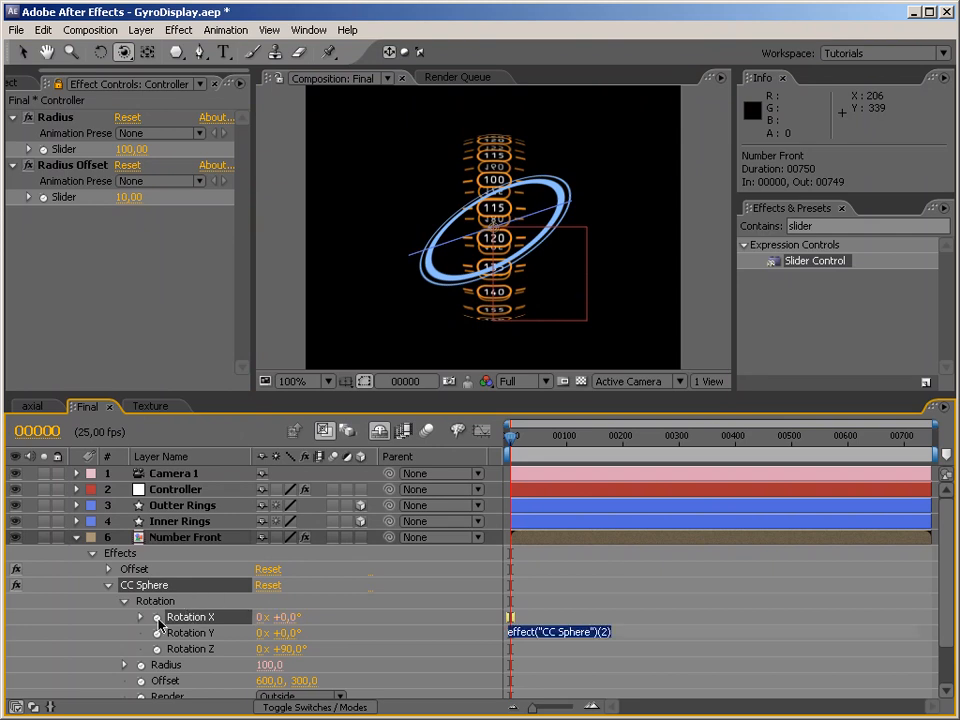
text(look)
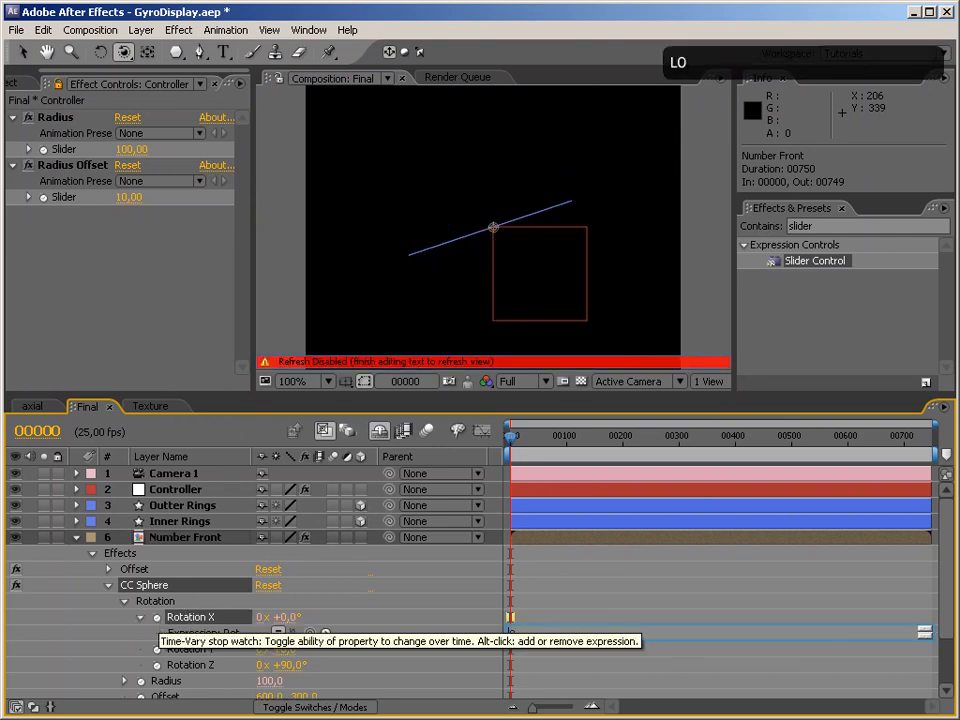
text(At()
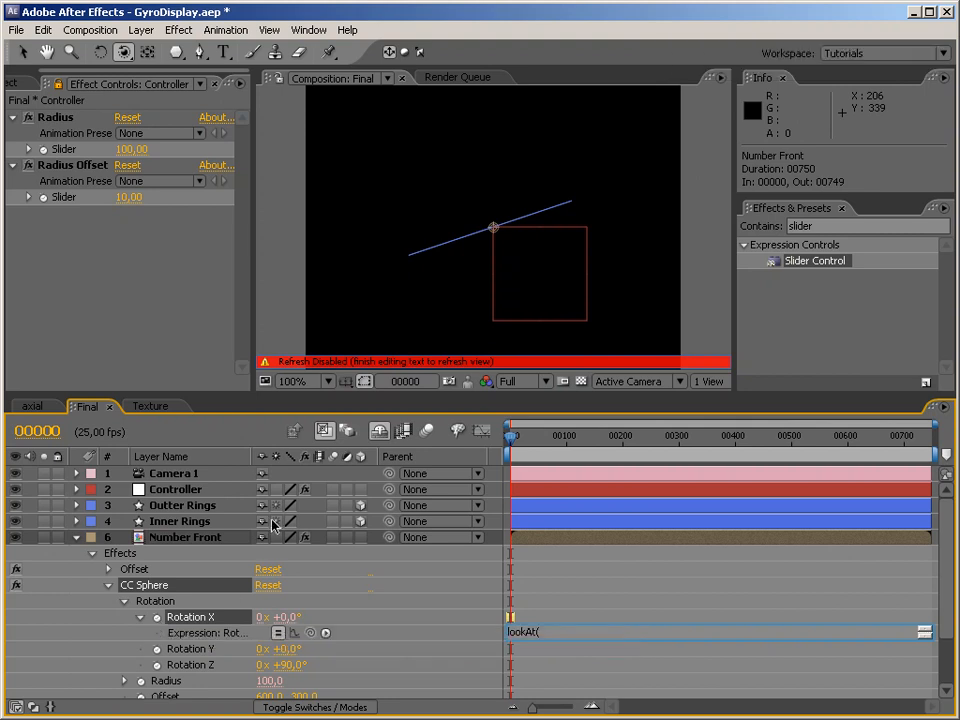
text(this)
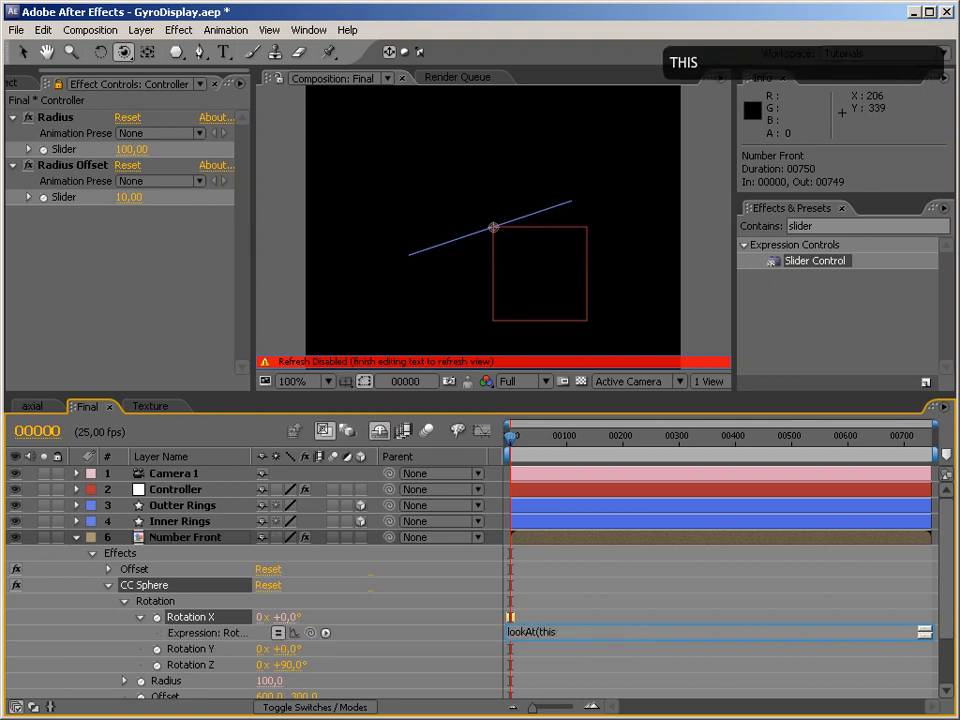
text(Comp.activeCa)
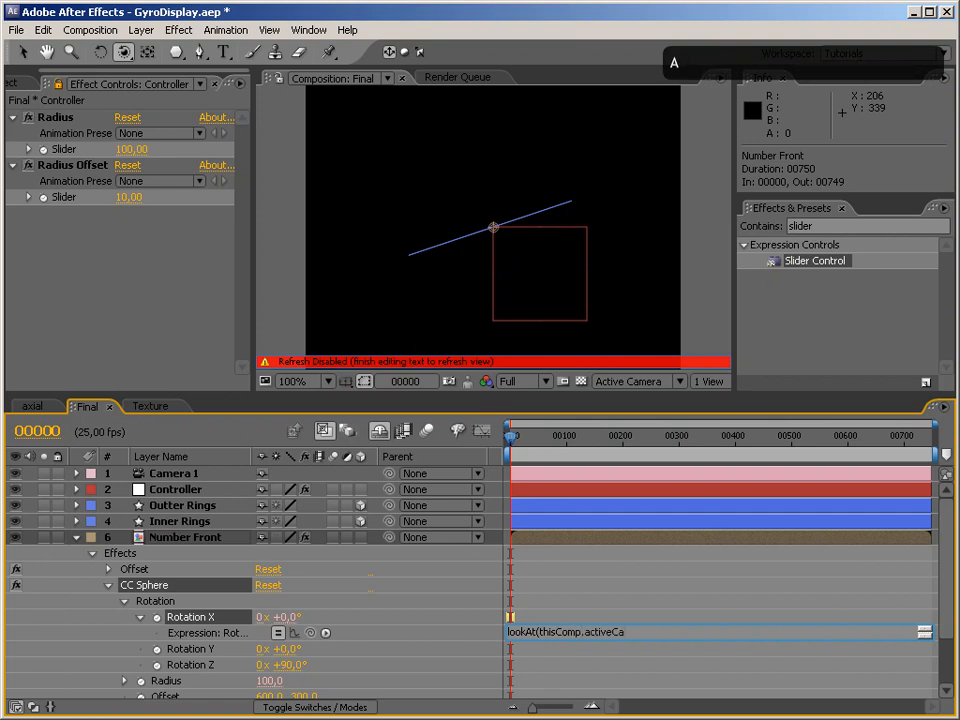
text(mera.position)
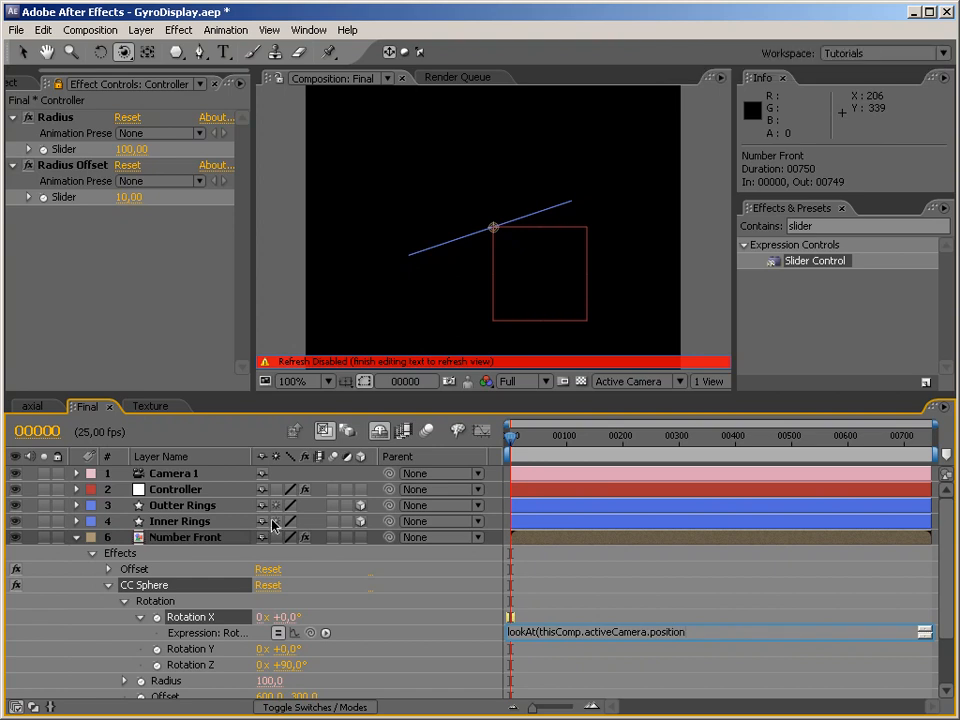
text(,)
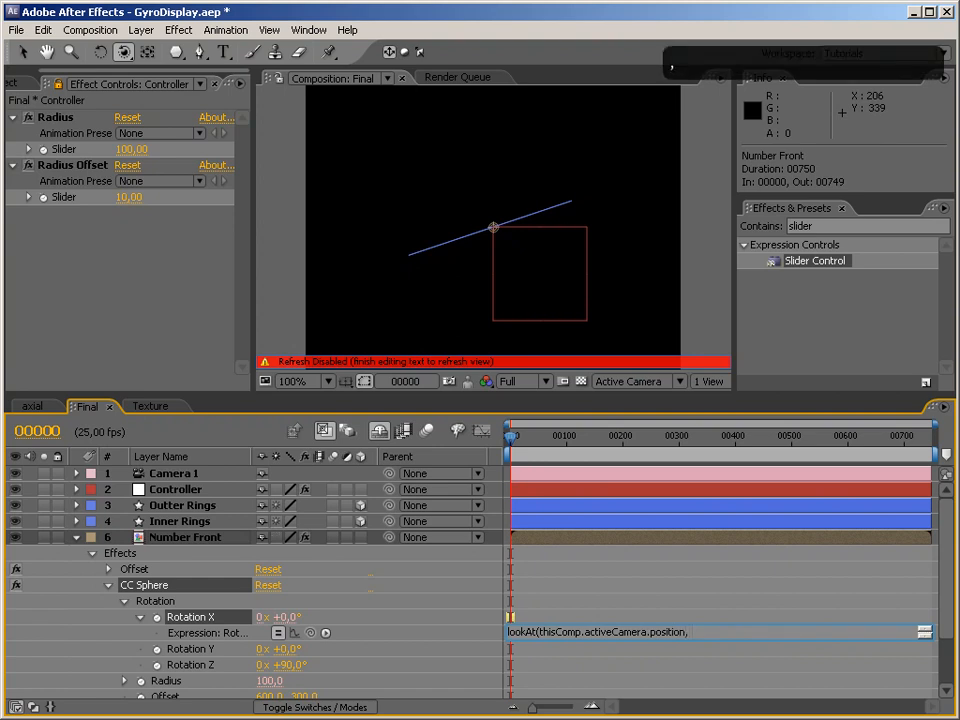
text( position))
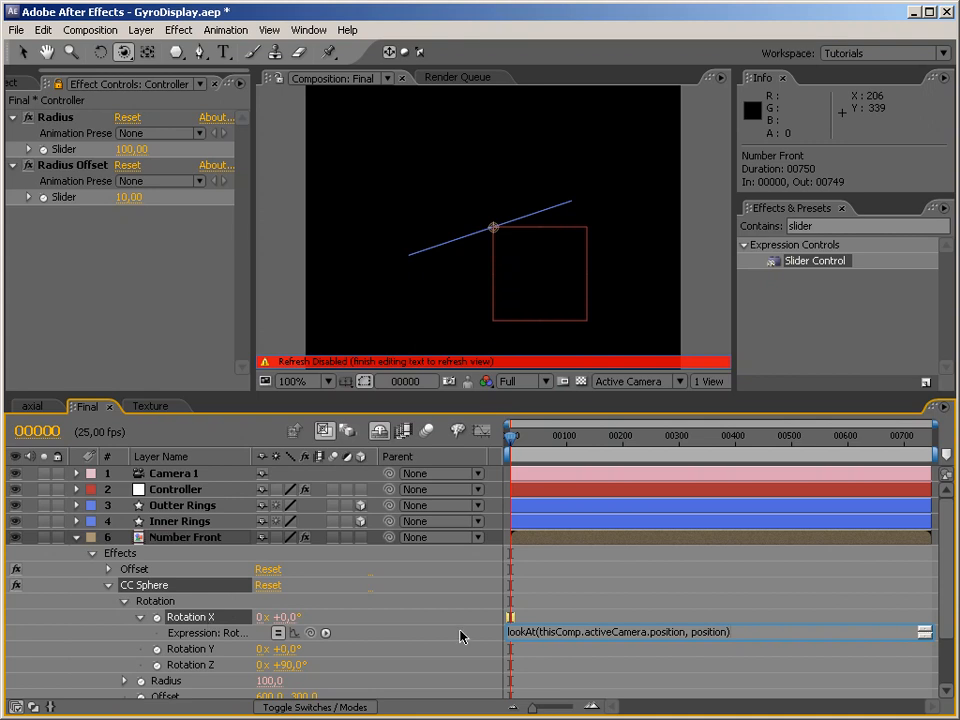
text([0];)
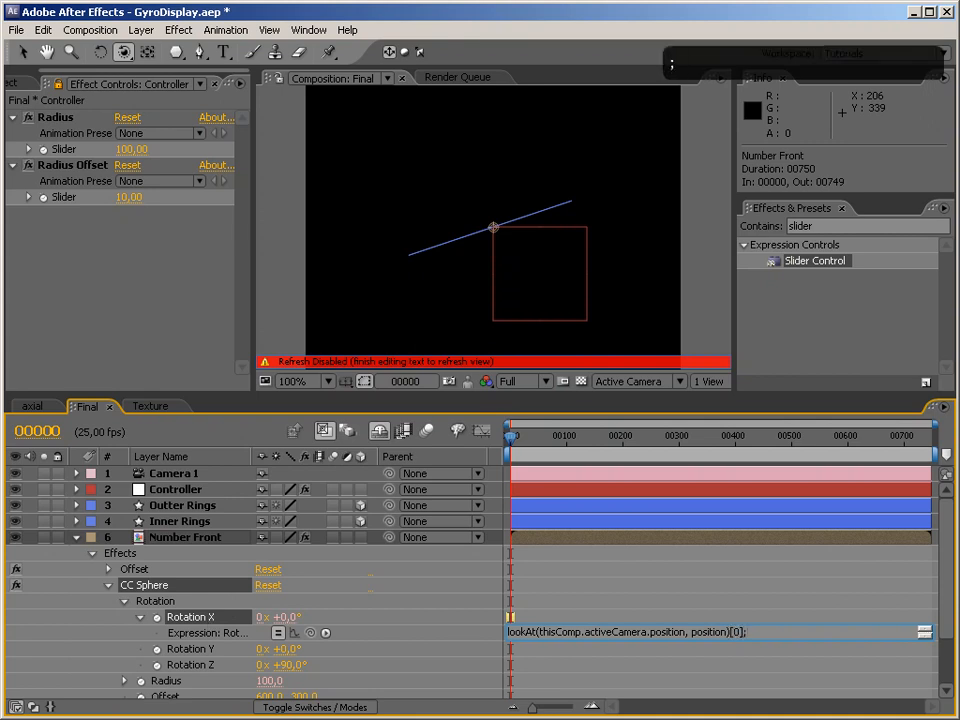
Copy the Rotation X expression to the CC Sphere Rotation Y and set its index to [1].
key(shift+Home)
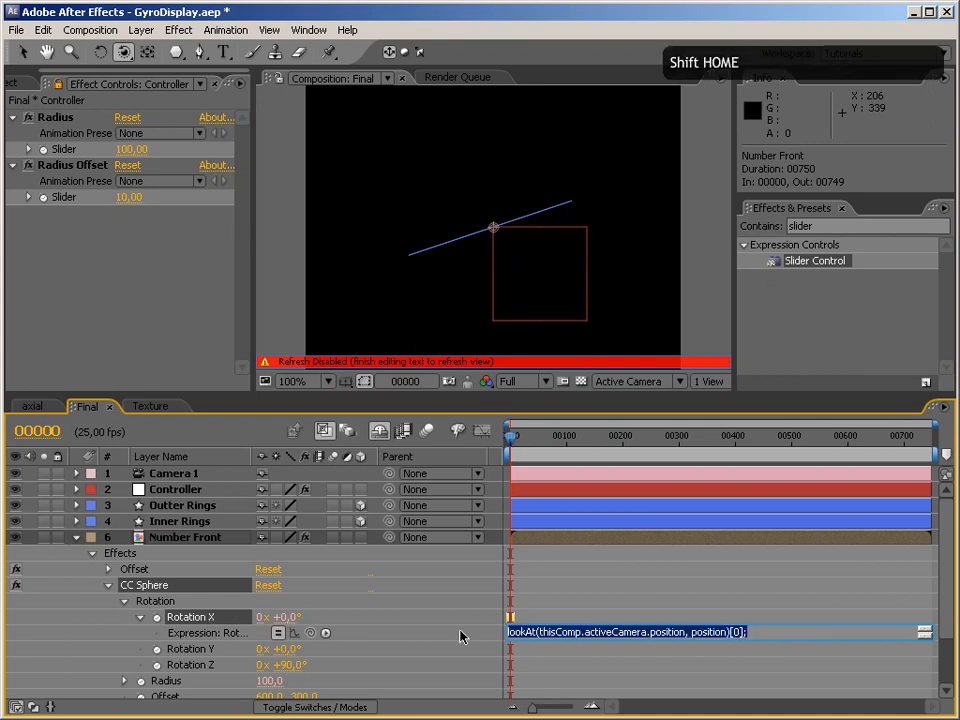
key(ctrl+c)
alt+click(157, 649)
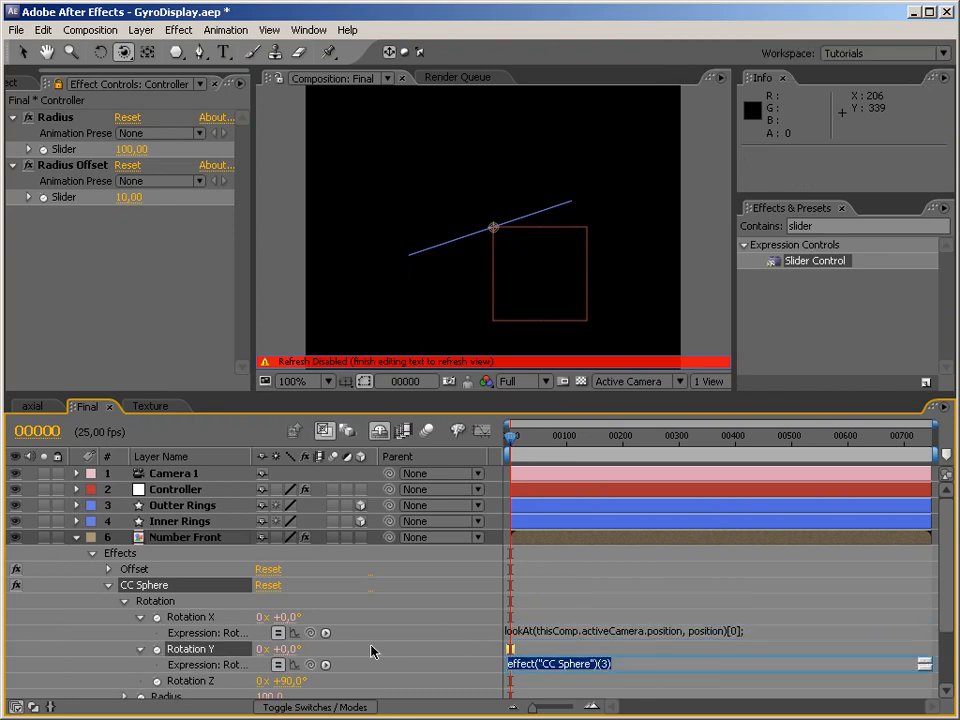
key(ctrl+v)
key(Left)
key(Left)
key(BackSpace)
text(1)
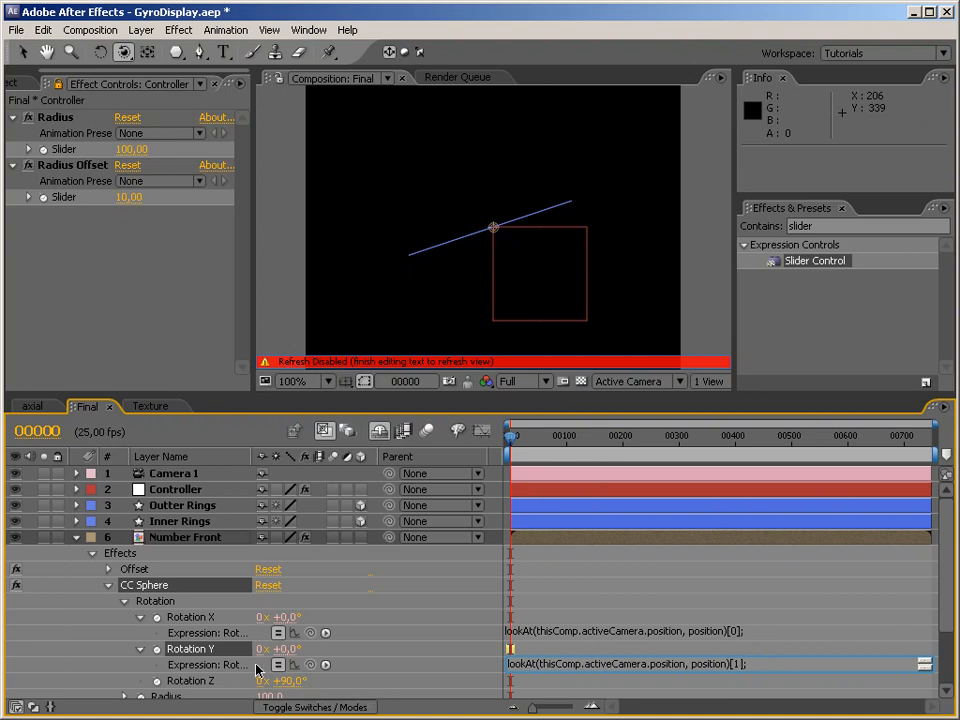
Give Rotation Z the expression lookAt(thisComp.activeCamera.position, position)[2] + 90; and orbit the camera to test the number sphere.
alt+click(157, 681)
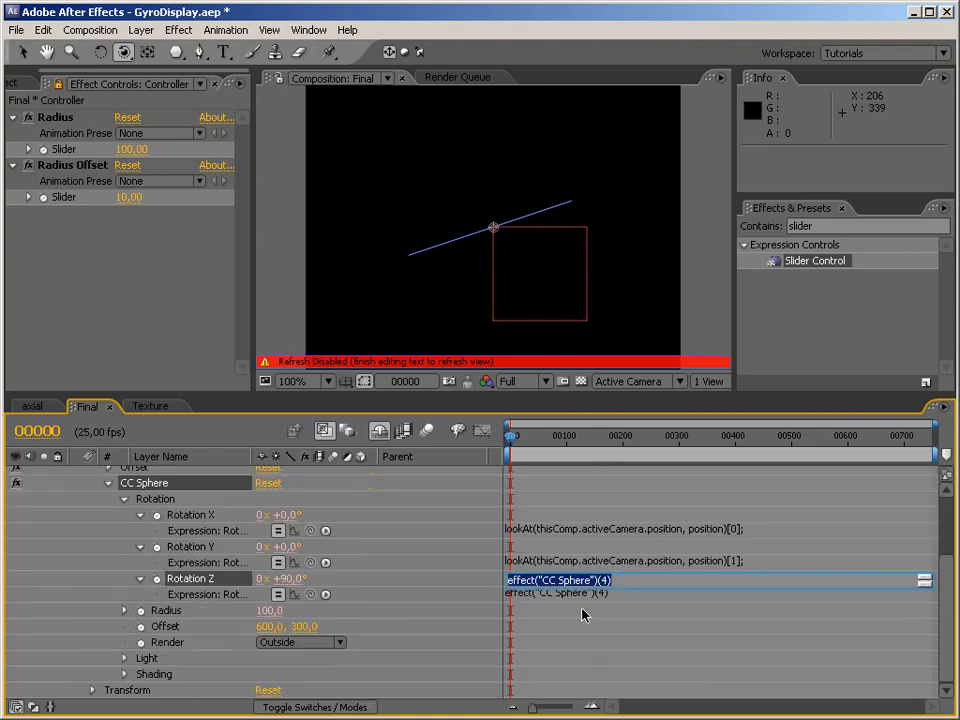
key(ctrl+v)
key(Left)
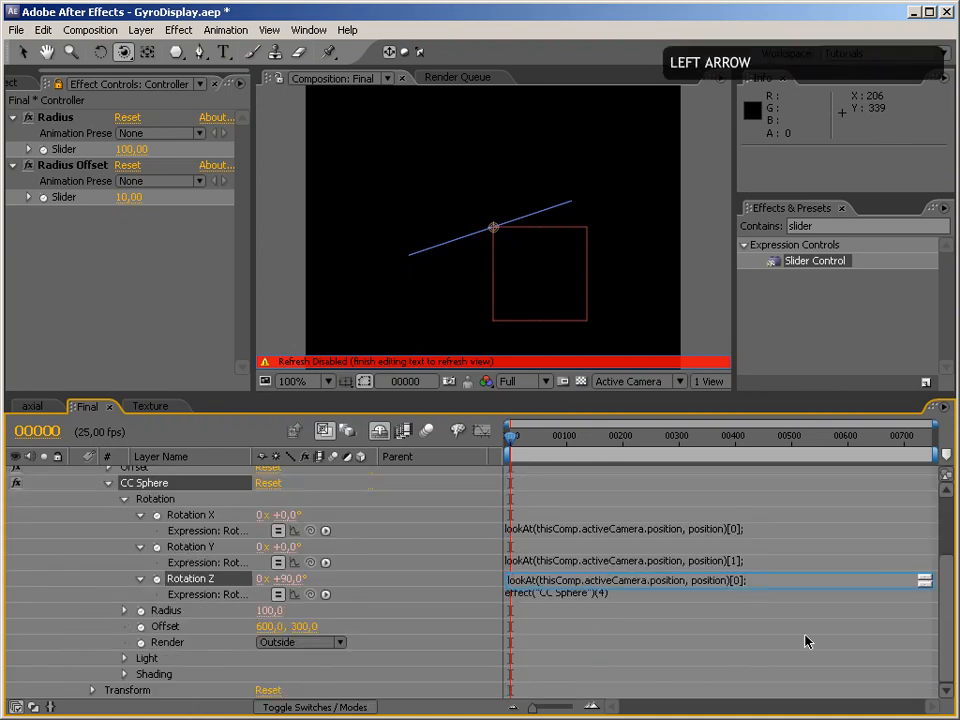
key(BackSpace)
text(2)
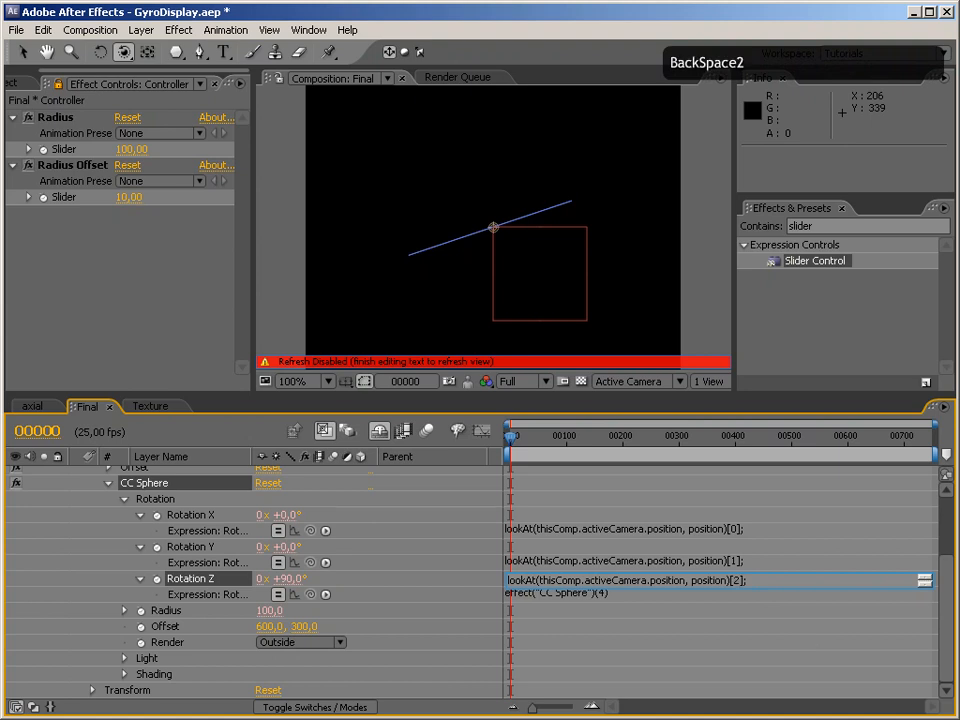
key(End)
key(BackSpace)
text(+ 90)
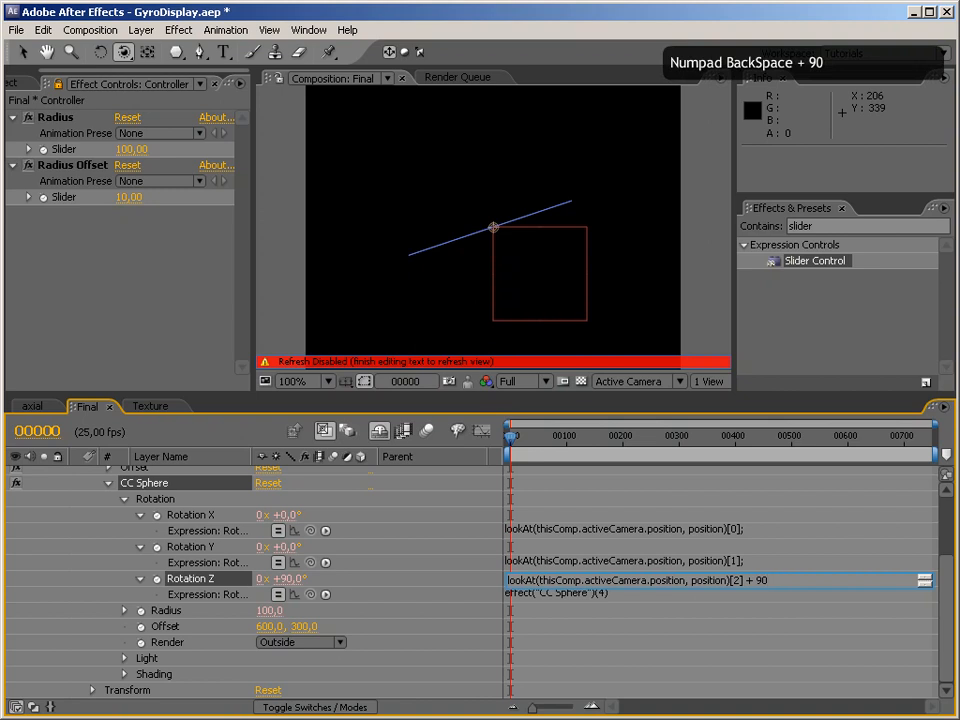
text(;)
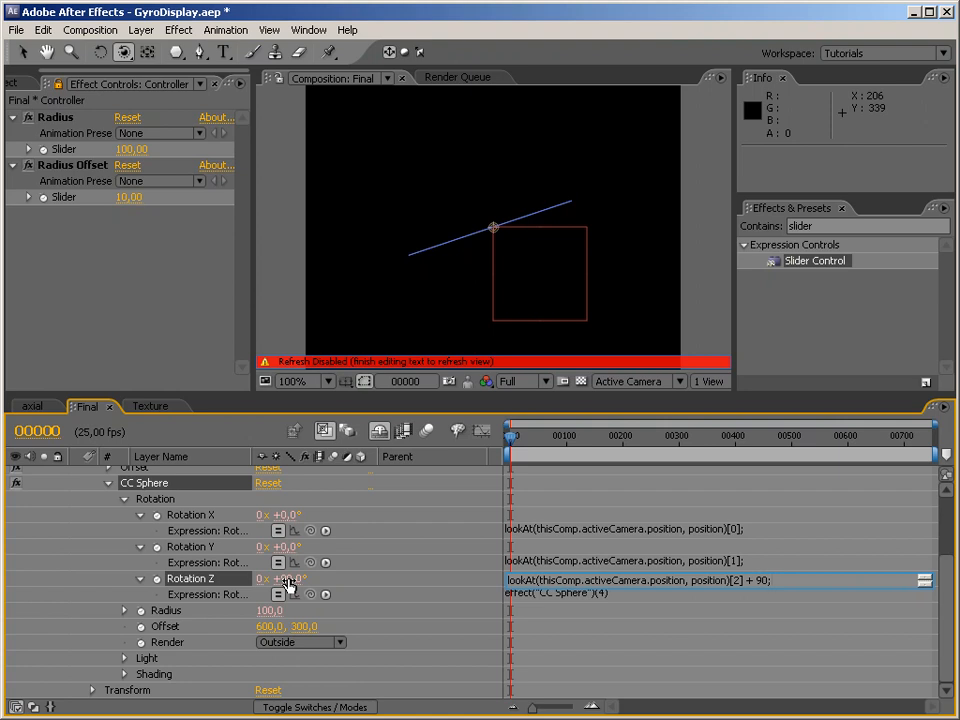
key(KP_Enter)
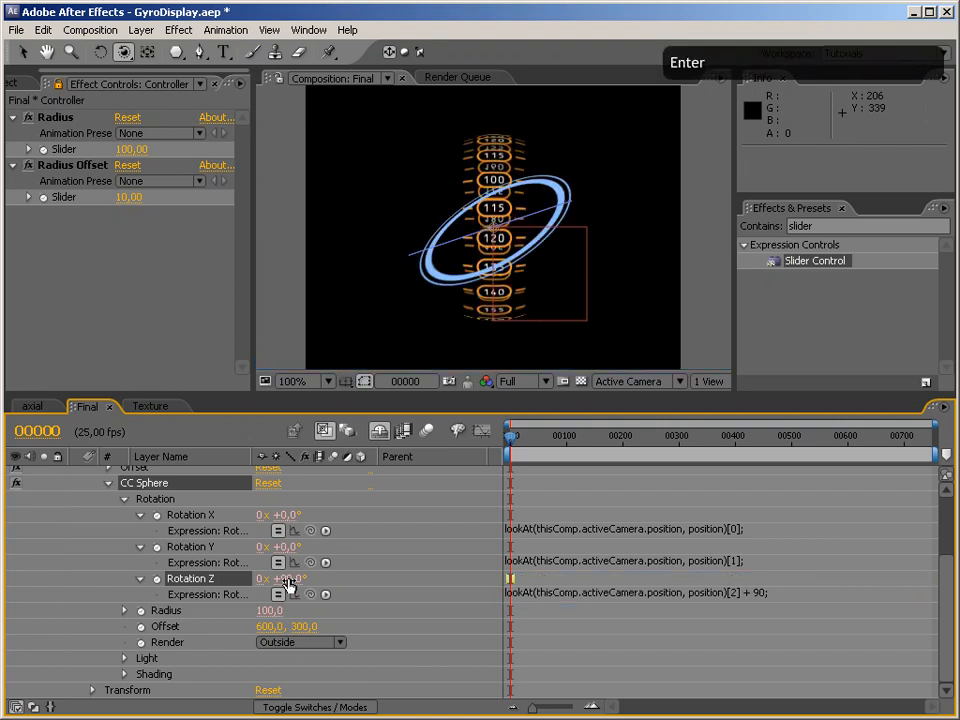
drag(332, 201, 470, 323)
Collapse Number Front, show the hidden shy layers, and move Number Front directly above the Outter Rings layer.
scroll(408, 546, up, 5)
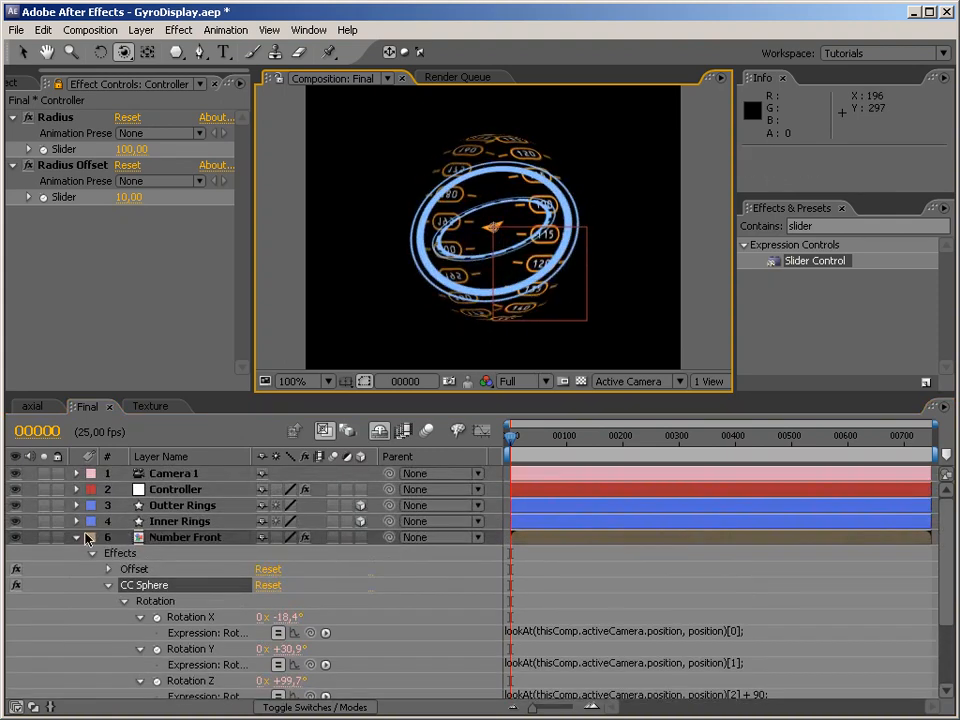
click(76, 538)
click(380, 432)
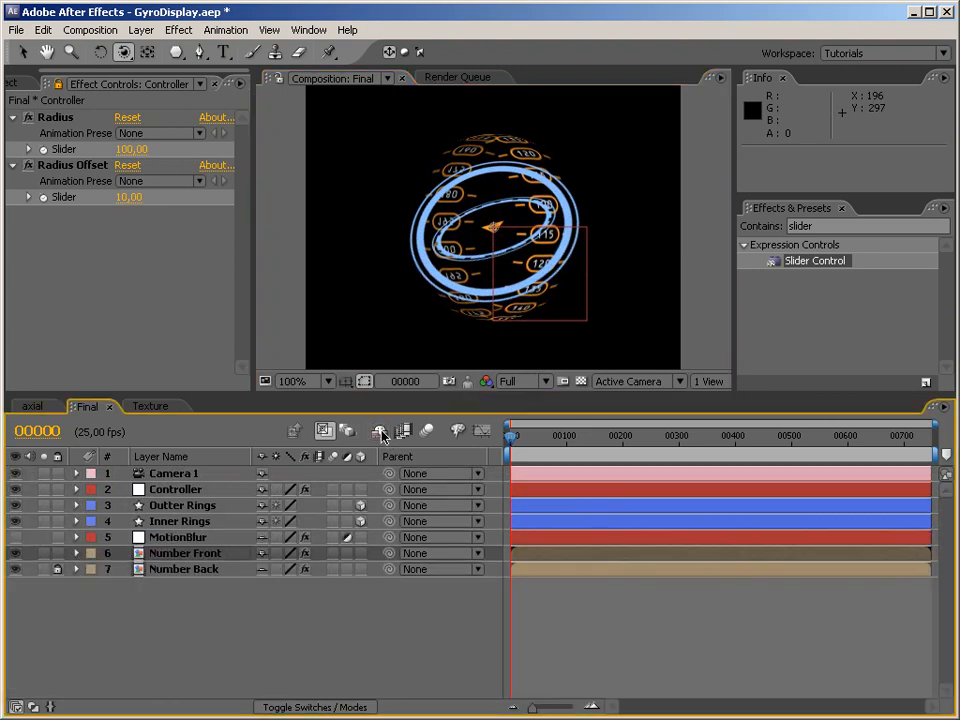
click(193, 555)
drag(192, 562, 182, 506)
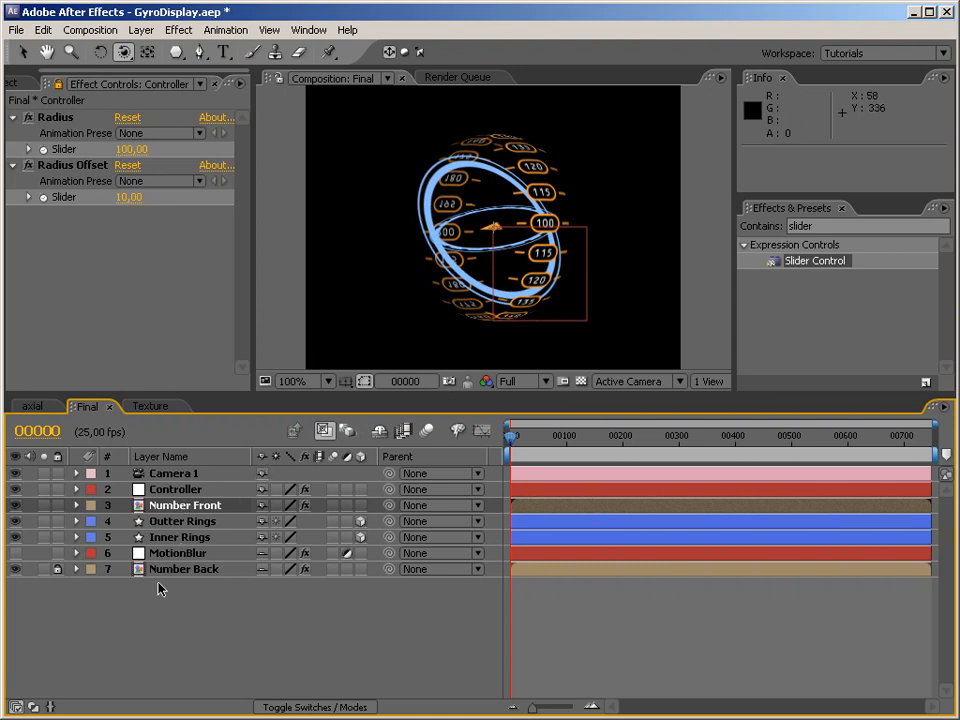
Orbit the camera around the gyro and play a RAM preview of the rotating rings and numbers.
drag(540, 185, 481, 288)
key(KP_0)
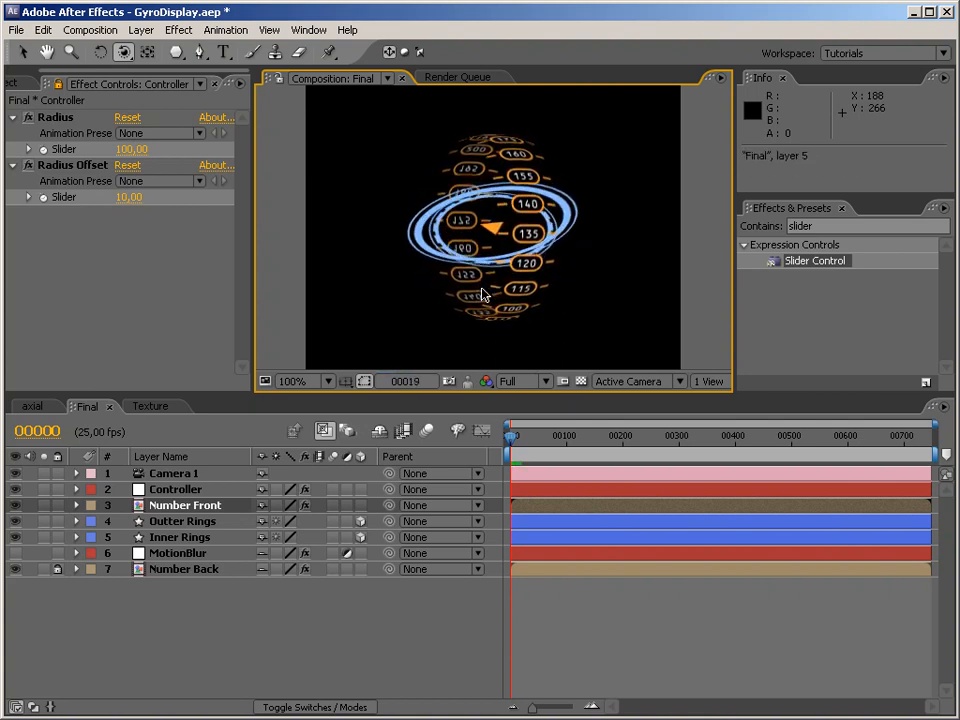
key(KP_0)
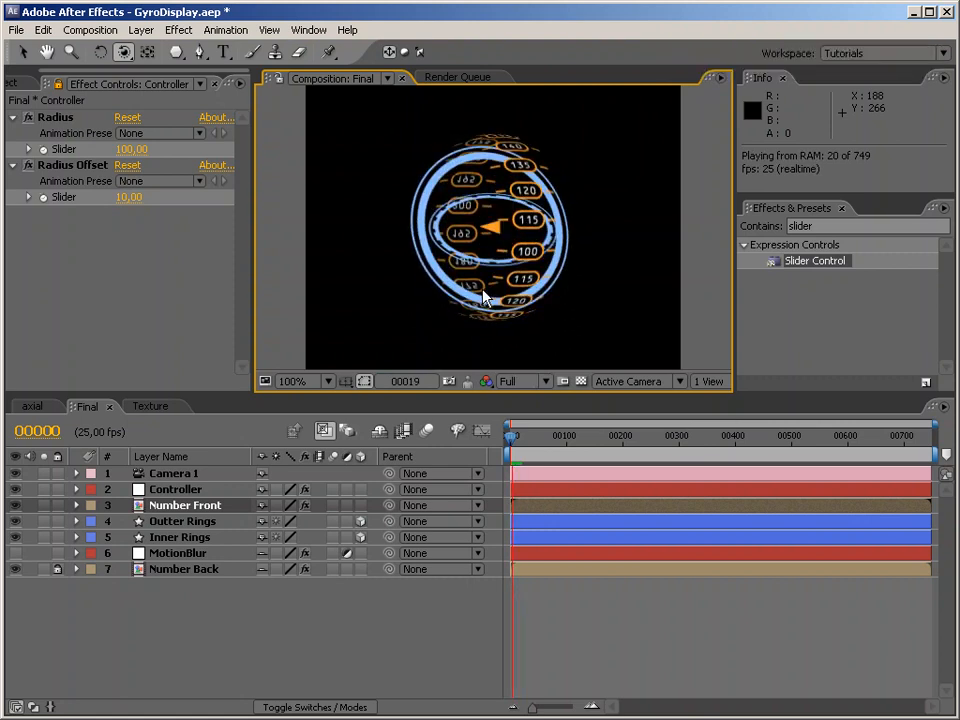
key(KP_0)
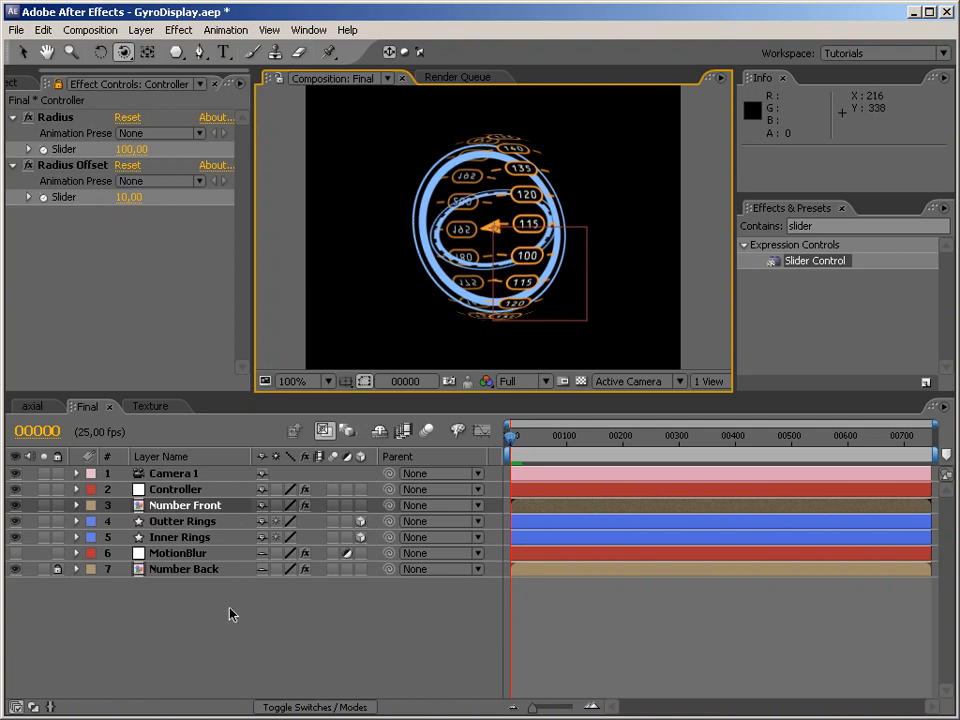
Reveal the expressions of Number Front and the rotation properties of Inner Rings in a maximized timeline.
click(185, 505)
key(u)
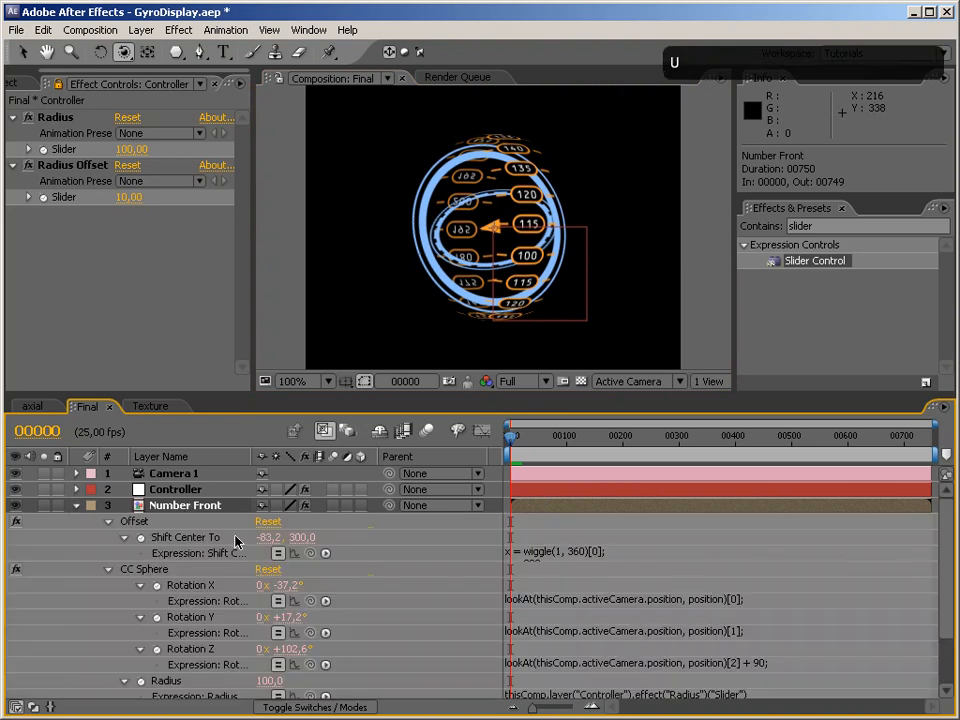
click(760, 632)
click(760, 632)
key(Left)
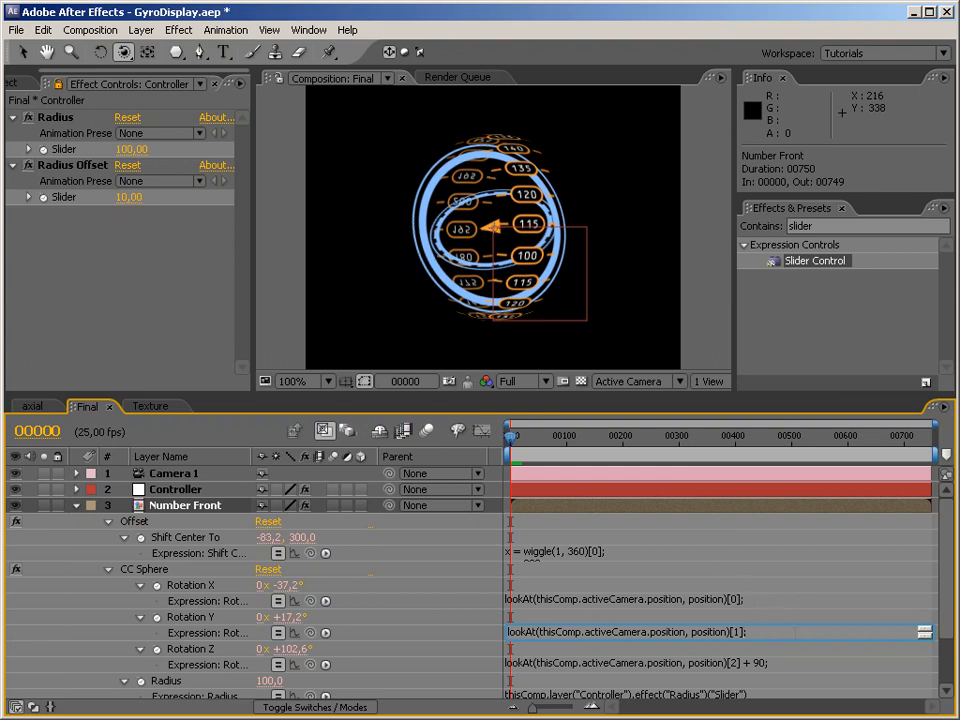
key(KP_Enter)
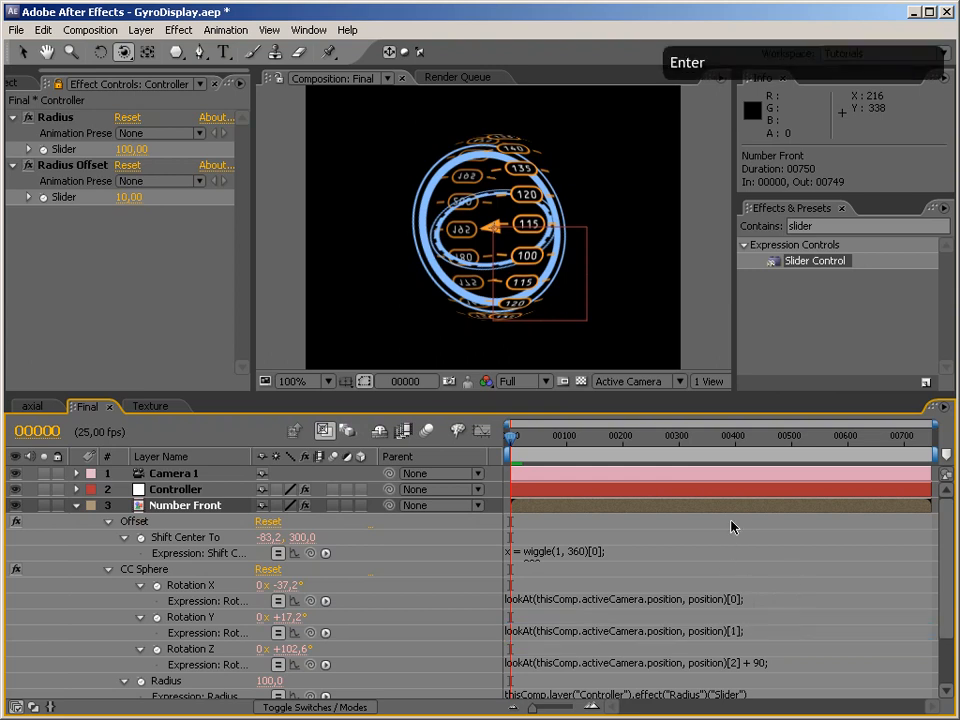
key(grave)
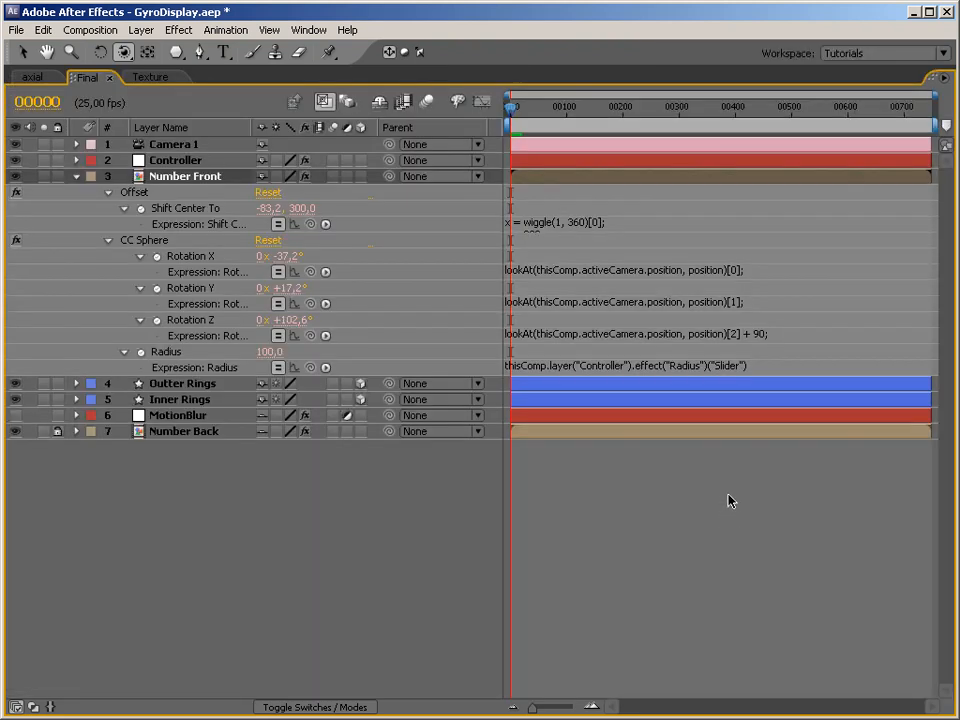
click(205, 402)
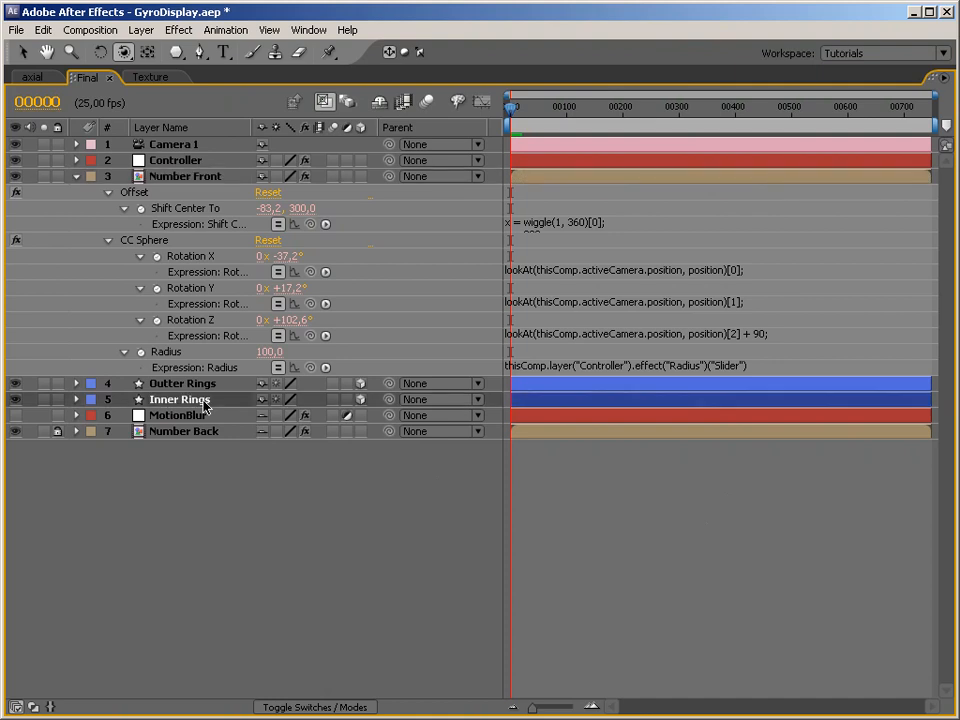
key(r)
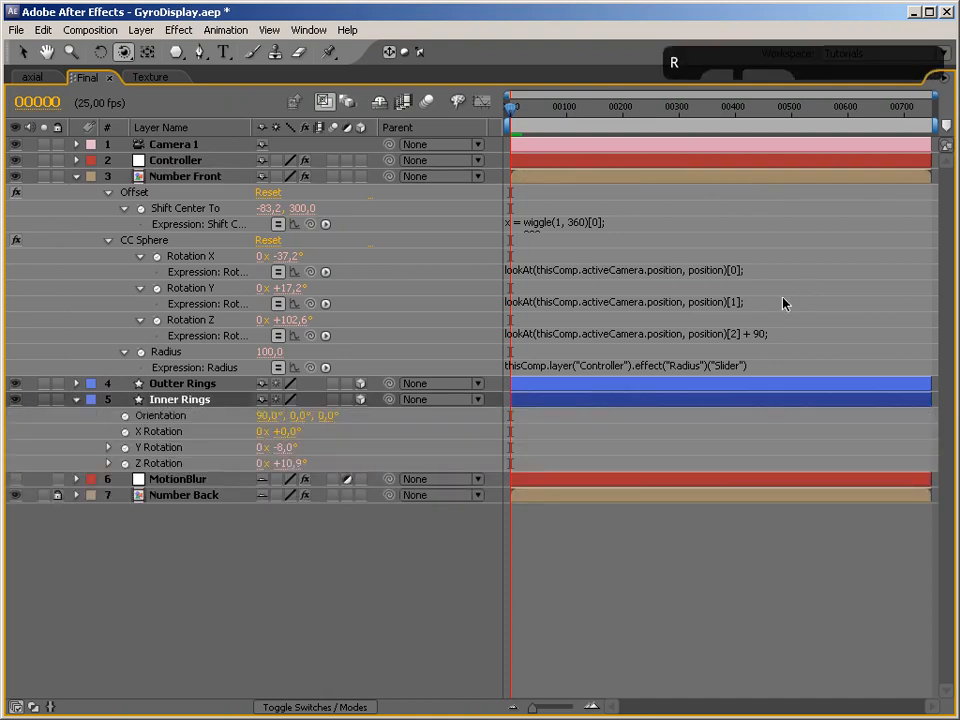
Extend the CC Sphere Rotation Y expression by adding a link to the Z Rotation of Inner Rings.
click(784, 304)
click(793, 307)
key(Left)
text(+)
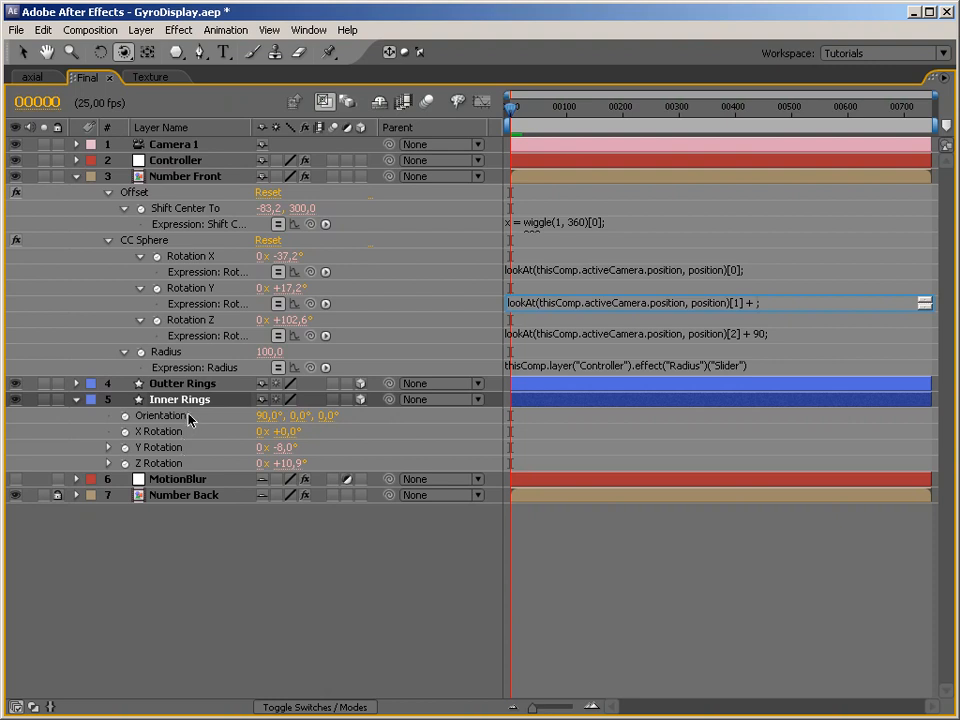
drag(311, 306, 182, 461)
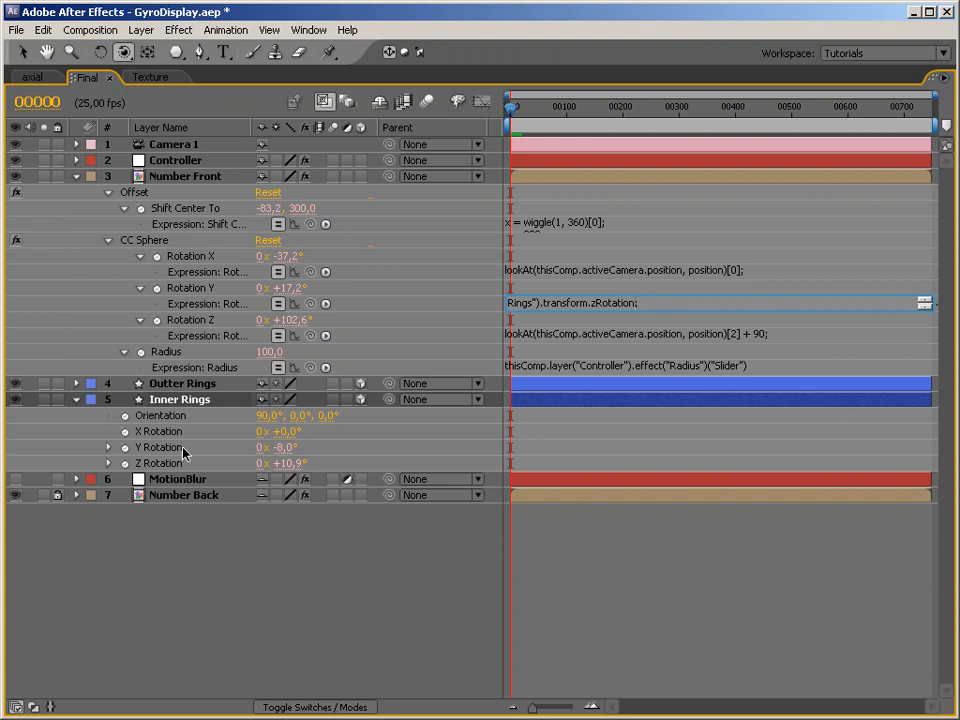
Extend the CC Sphere Rotation Z expression by adding a link to the Y Rotation of Inner Rings after the + 90.
click(833, 337)
click(833, 337)
key(Left)
text(+)
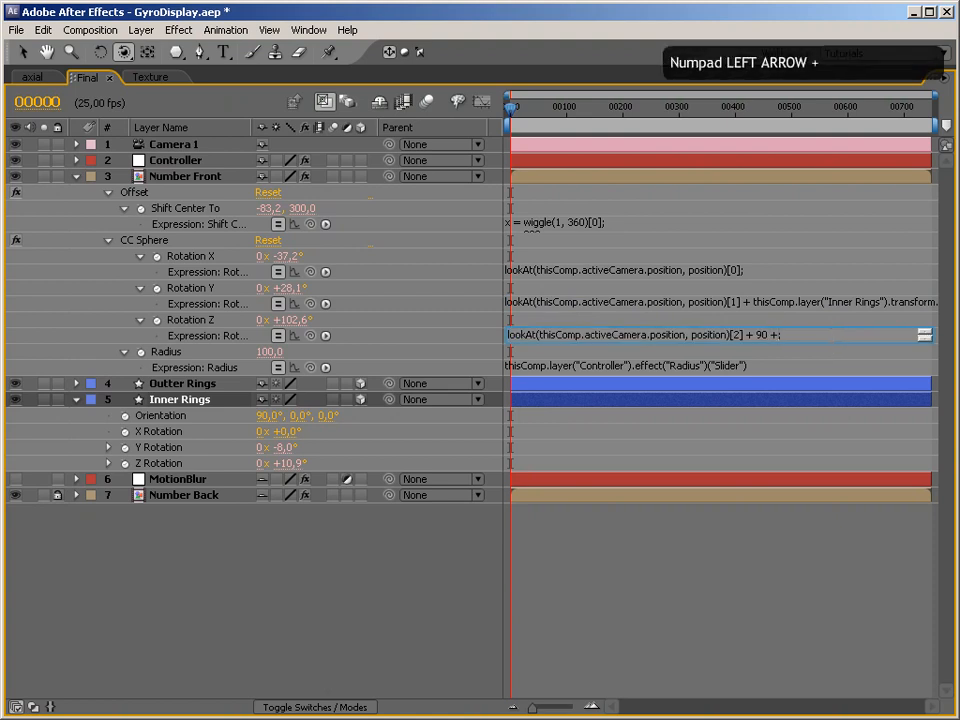
drag(310, 338, 184, 449)
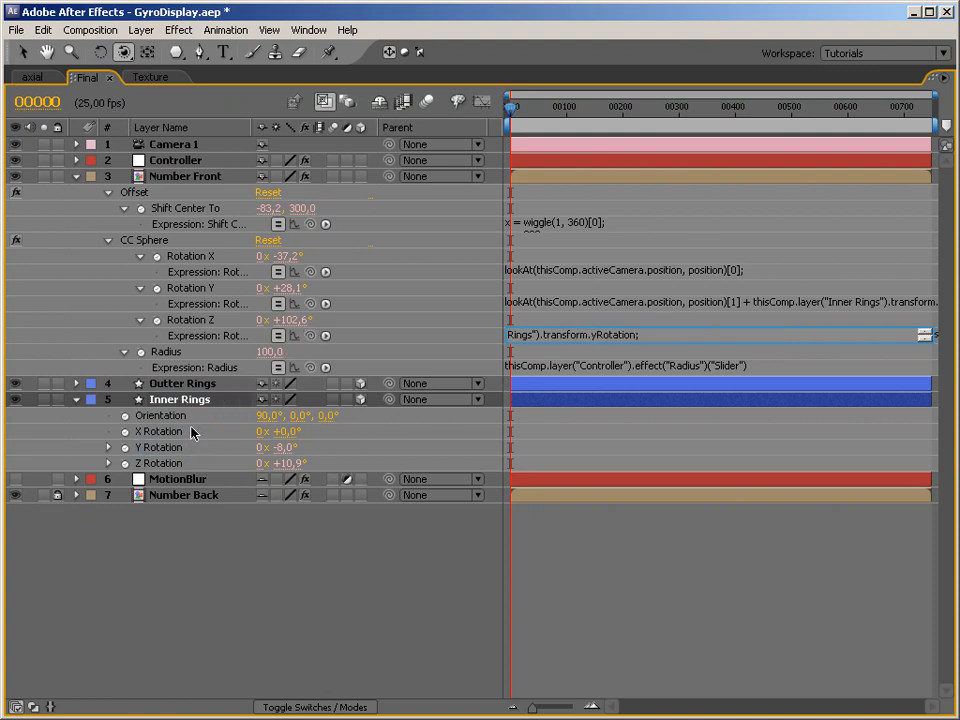
Commit the Rotation Z expression edit, play a RAM preview of the linked rings and numbers, and save the project.
key(Return)
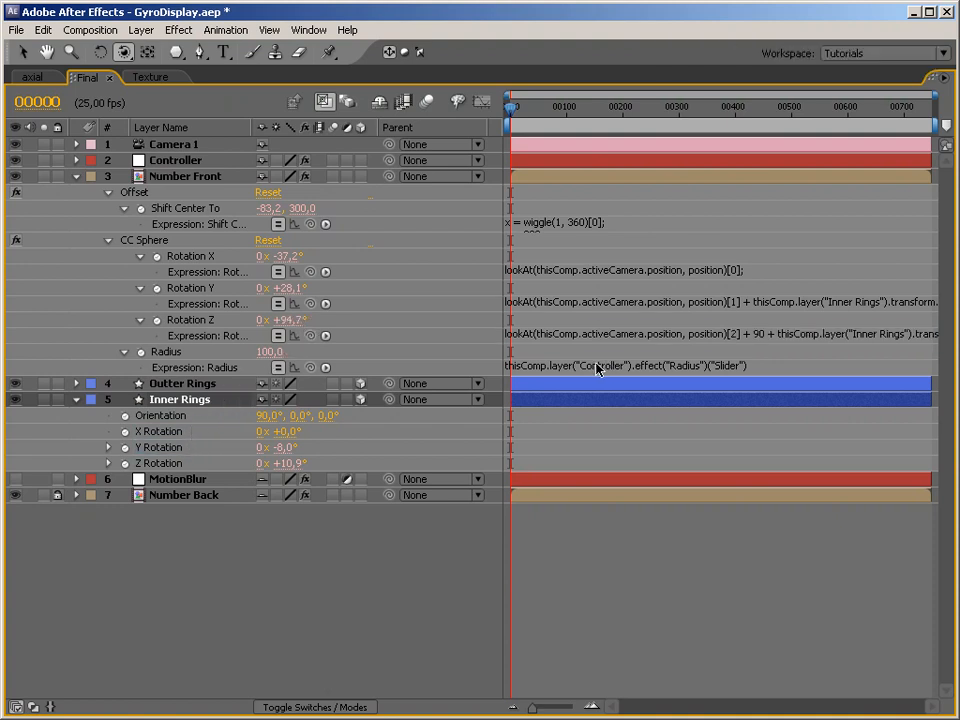
key(grave)
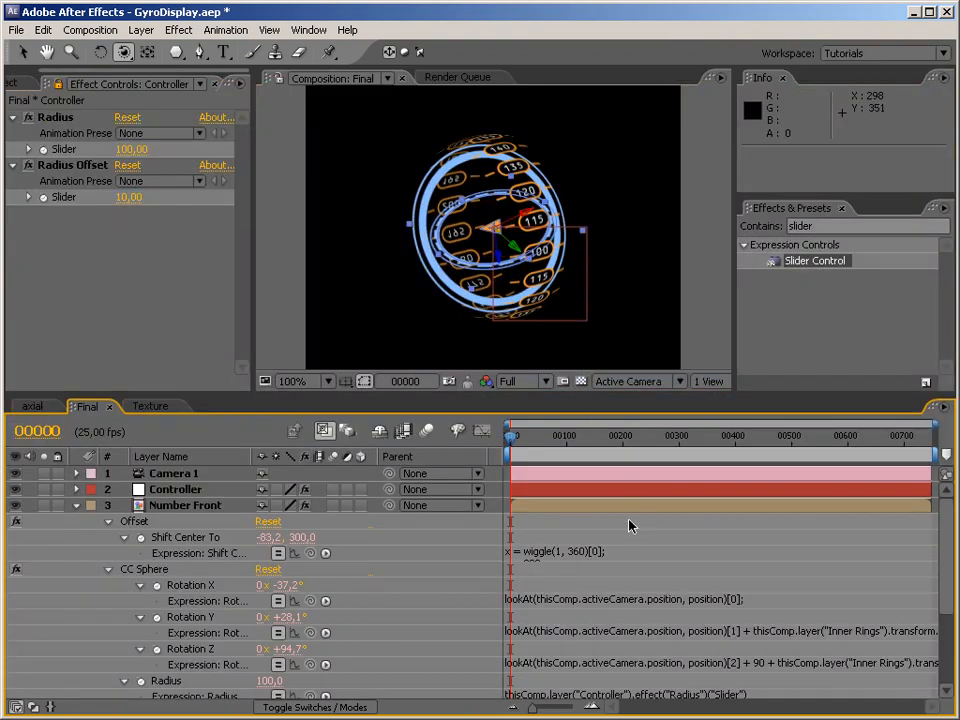
key(KP_0)
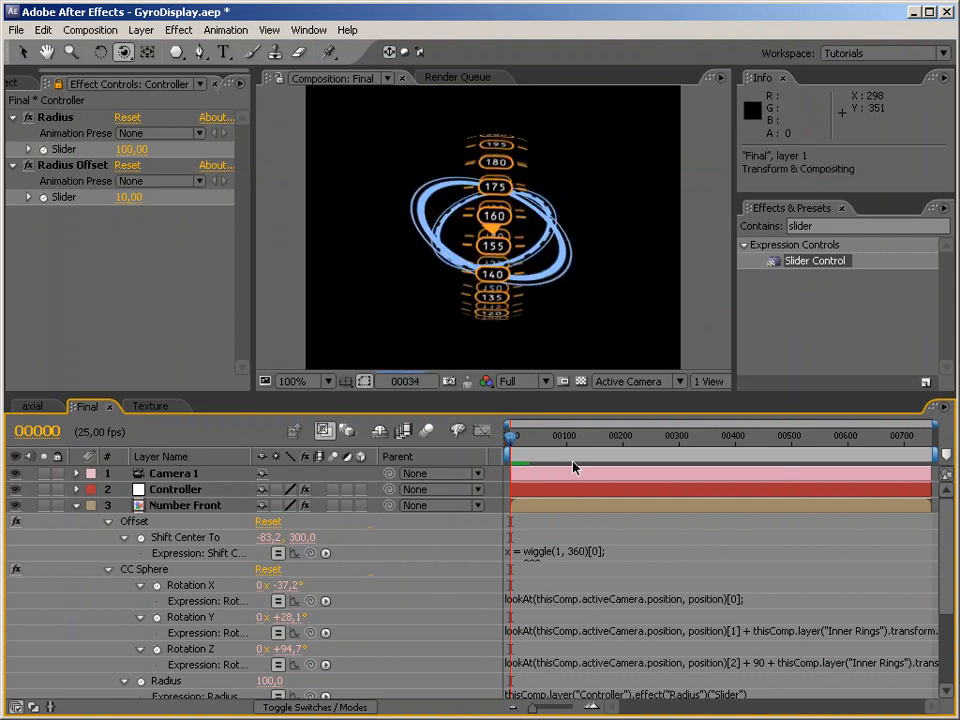
key(KP_0)
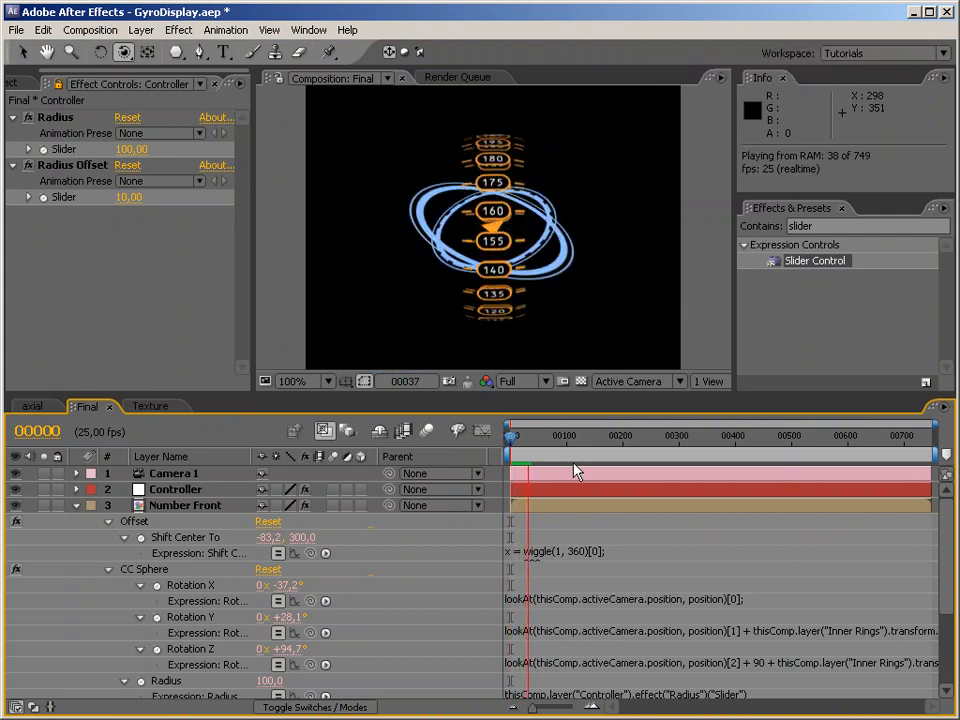
key(KP_0)
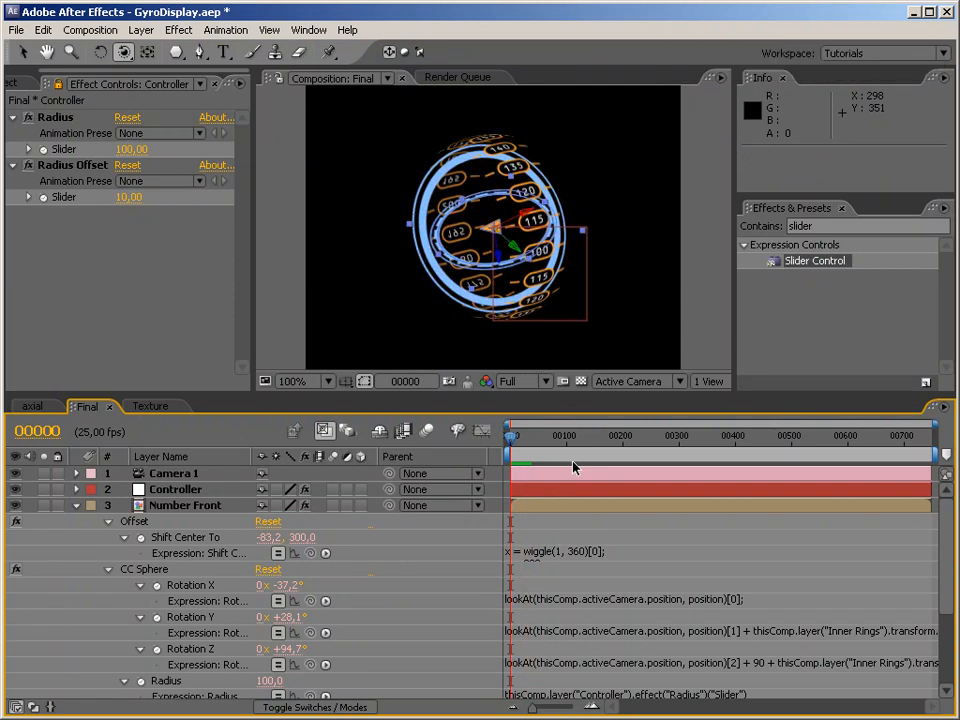
key(ctrl+s)
Move to frame 13 and show the Texture composition at 50% in a widened viewer with the Labels layer collapsed.
drag(527, 444, 524, 461)
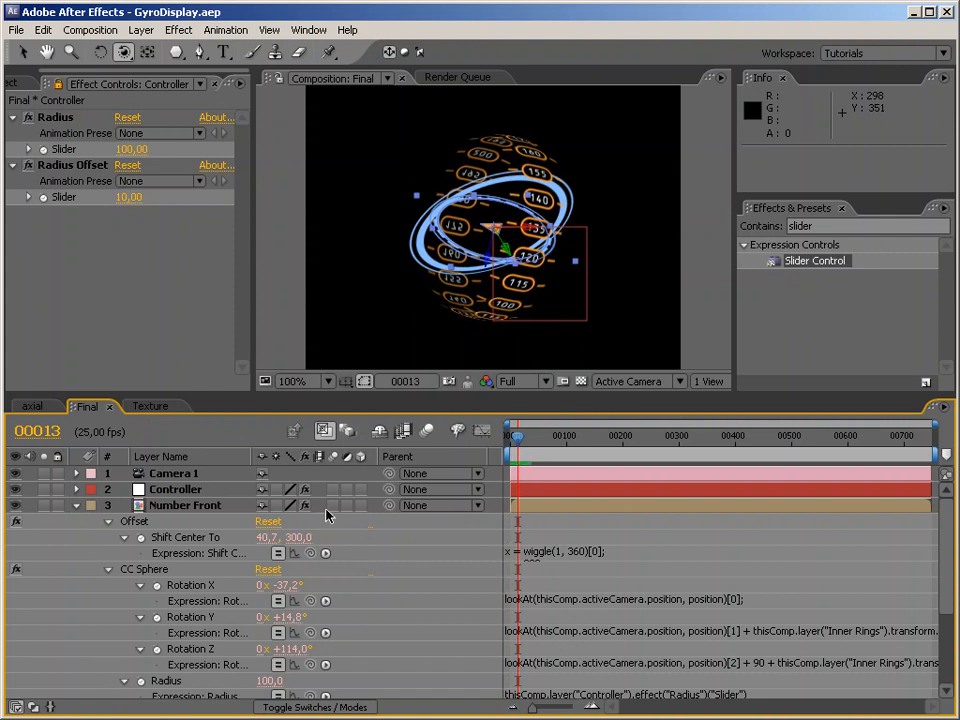
click(149, 407)
click(395, 348)
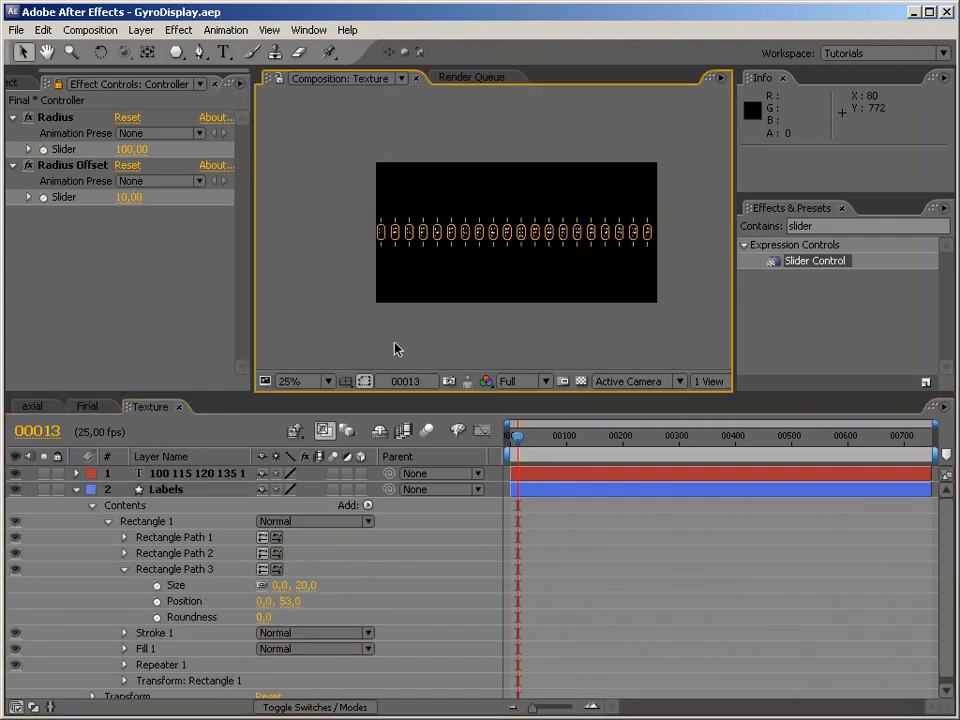
click(77, 490)
click(446, 349)
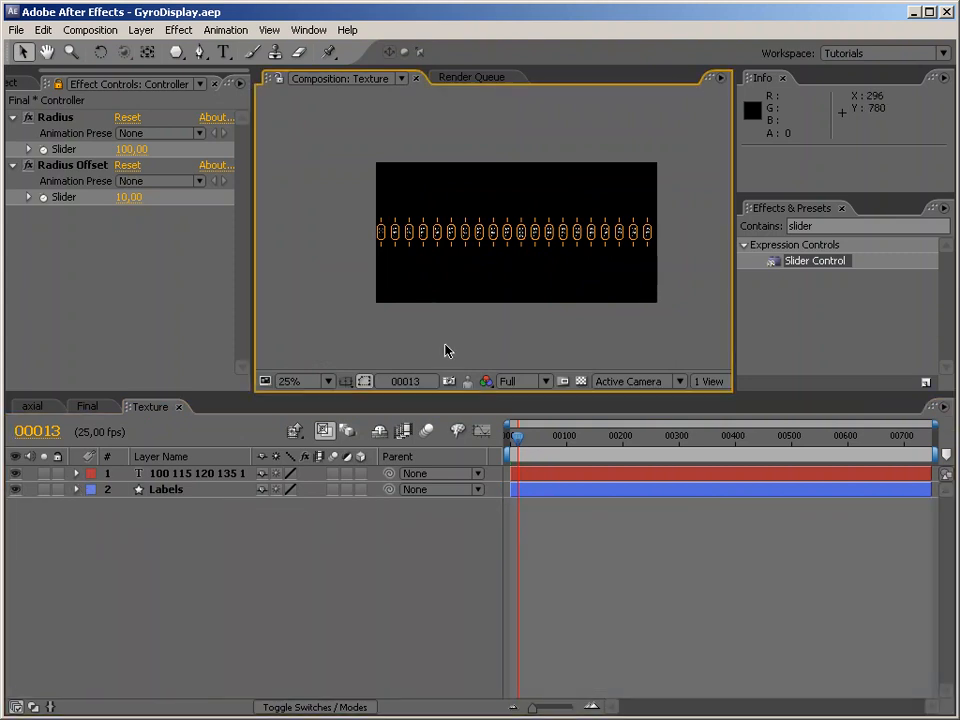
key(ctrl+equal)
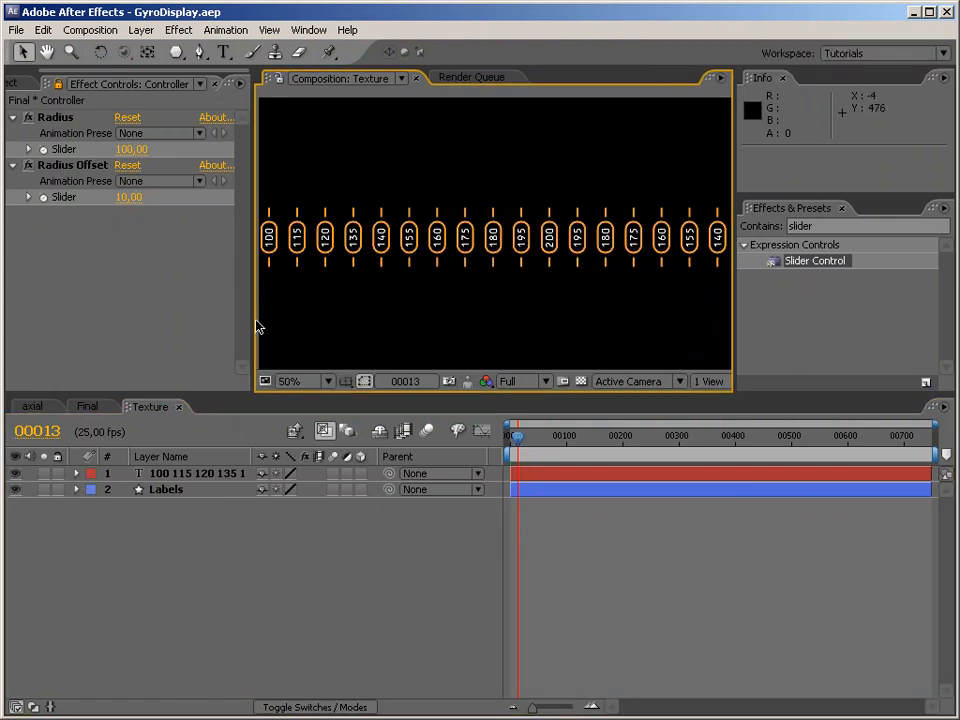
drag(189, 320, 118, 321)
key(space)
drag(649, 349, 600, 338)
Create a 1200 x 600 pixel solid in the Texture composition with the light blue color 91B3FF.
right_click(372, 587)
mouse_move(420, 593)
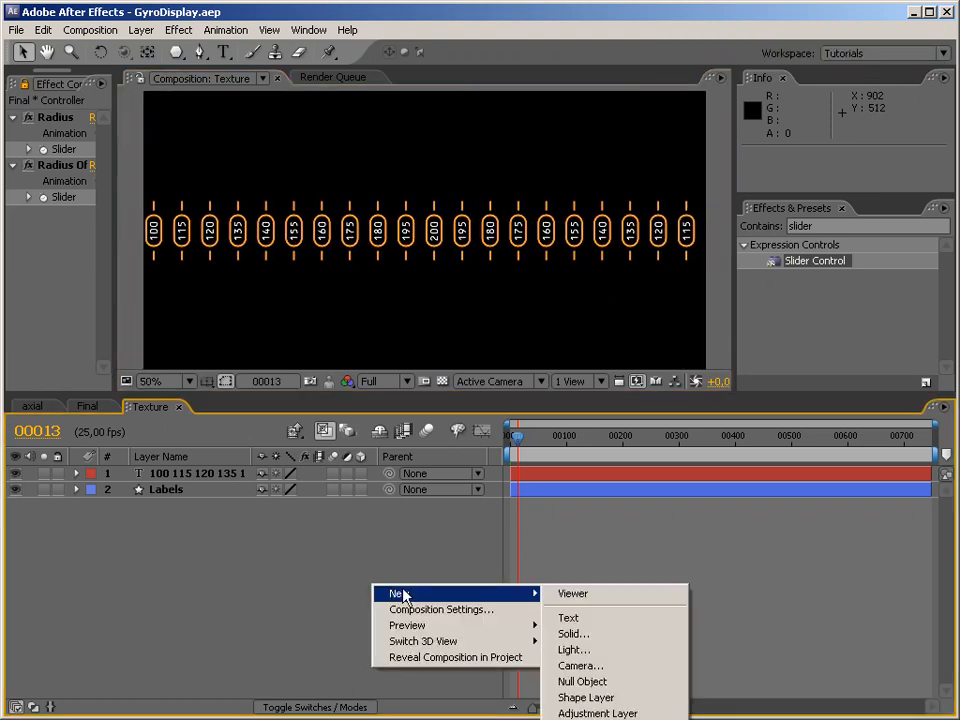
click(661, 638)
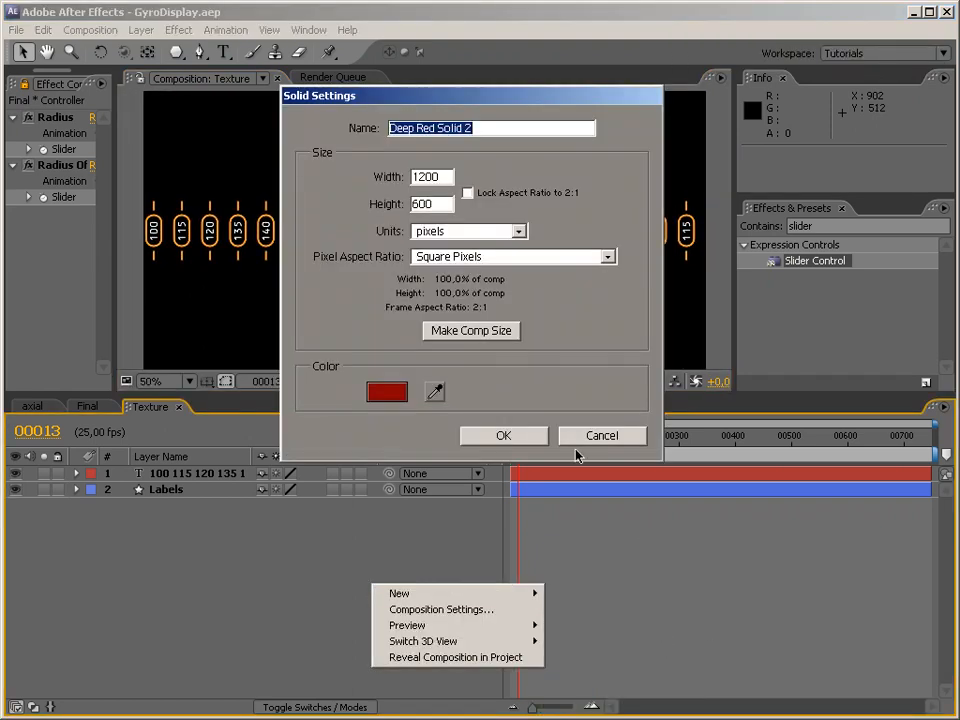
click(394, 392)
mouse_move(379, 506)
mouse_down()
mouse_move(287, 509)
mouse_move(291, 499)
mouse_up()
drag(414, 441, 396, 388)
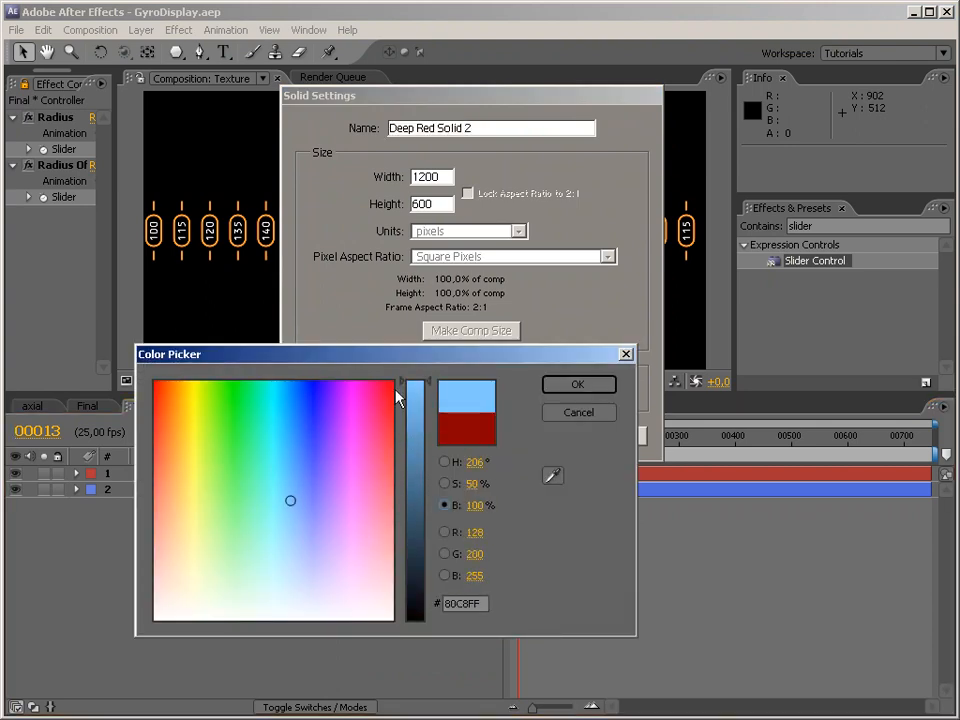
mouse_move(290, 505)
mouse_down()
mouse_move(302, 536)
mouse_move(301, 517)
mouse_up()
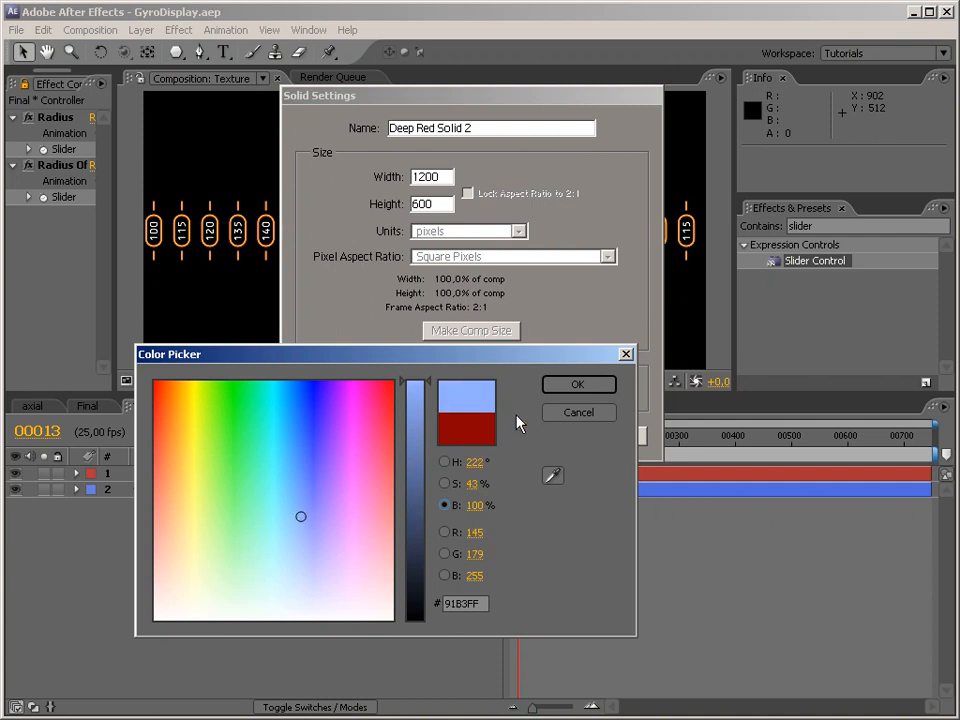
click(576, 385)
click(520, 437)
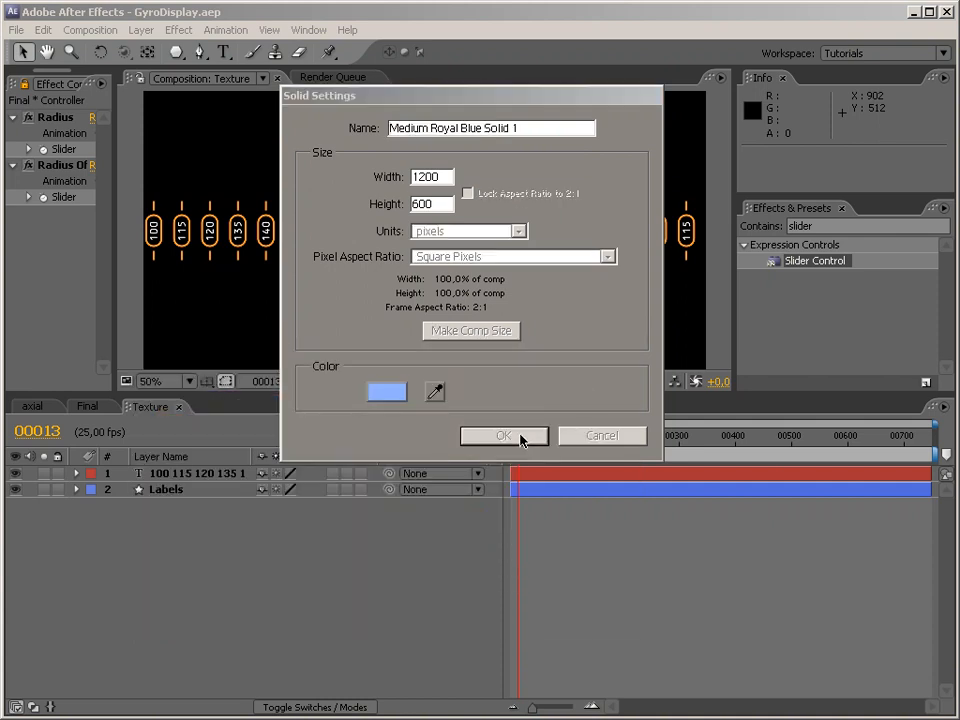
Place the blue solid below Labels and mask it with a full-width rectangle about 76 pixels high around the number labels.
drag(175, 476, 189, 525)
drag(178, 55, 225, 52)
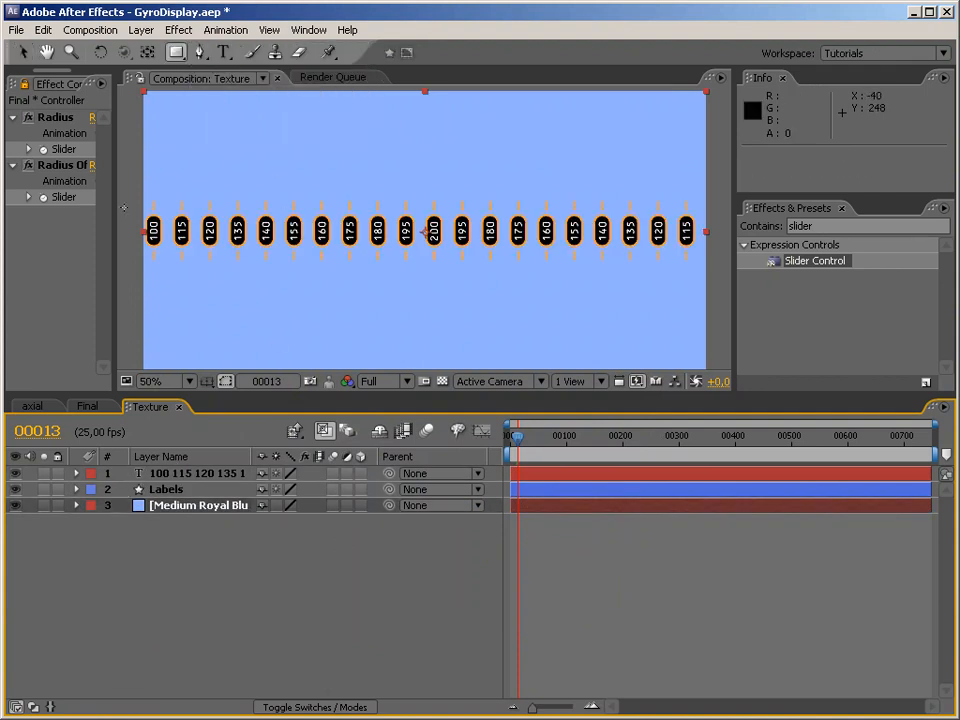
drag(134, 214, 718, 248)
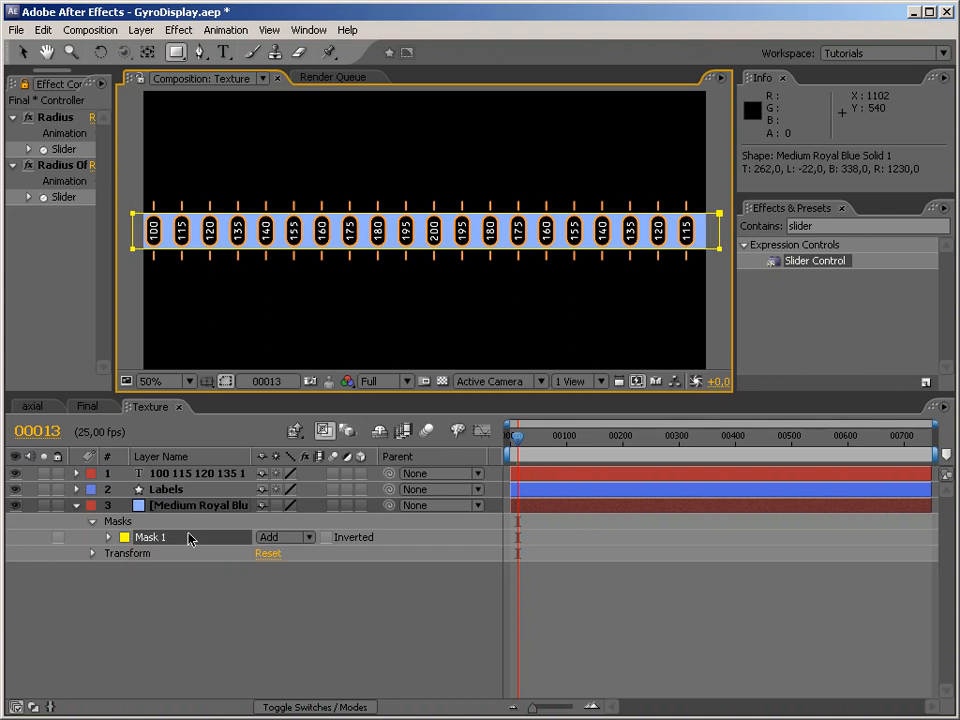
Unlink the Mask Feather dimensions of the blue solid's mask and set the vertical feather to 50 pixels.
click(108, 537)
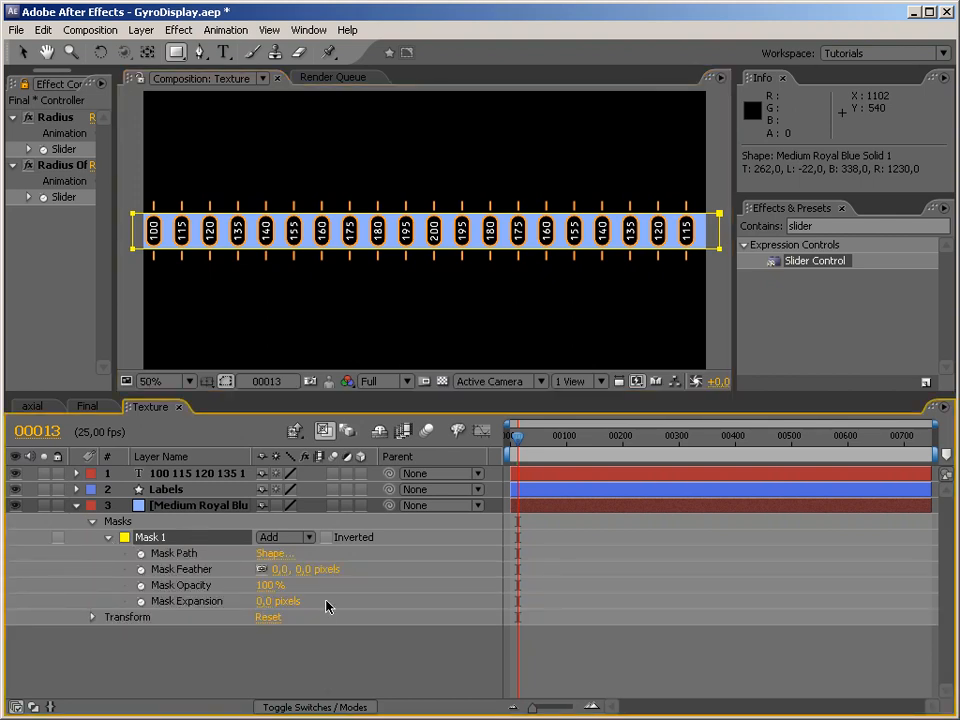
click(302, 569)
text(50)
key(Return)
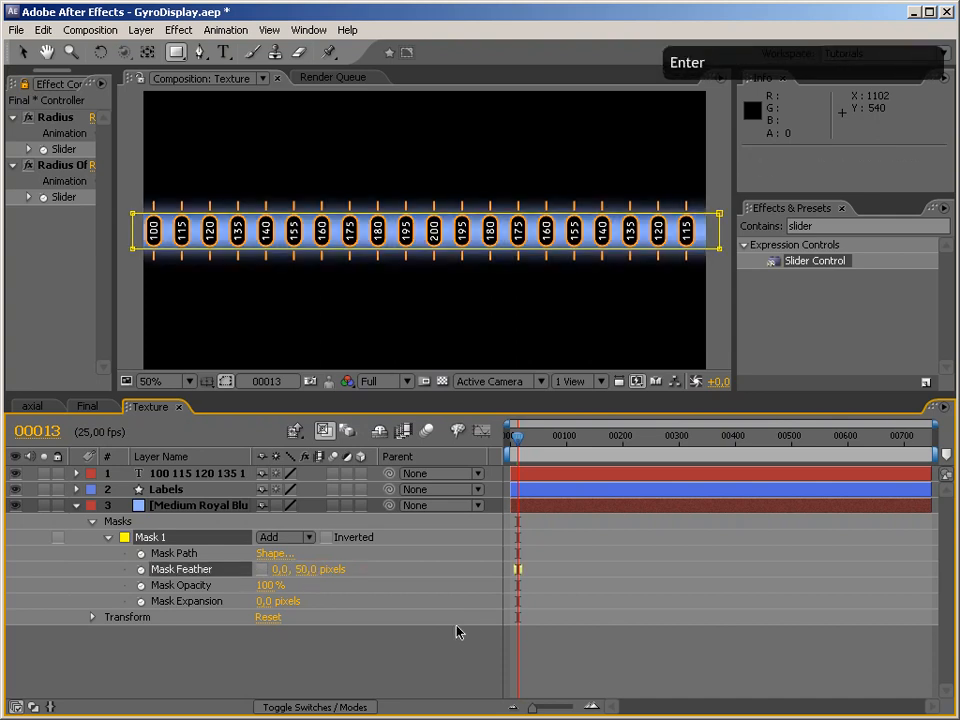
Try larger vertical Mask Feather values on the blue solid's mask, including 80 and 200 pixels.
click(310, 570)
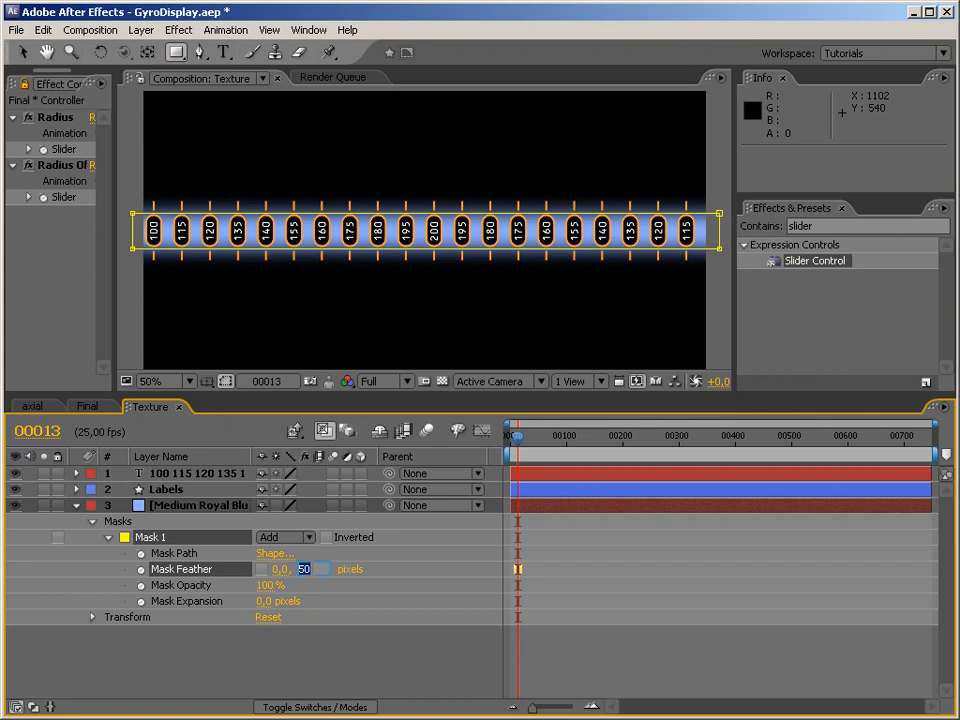
text(80)
key(Return)
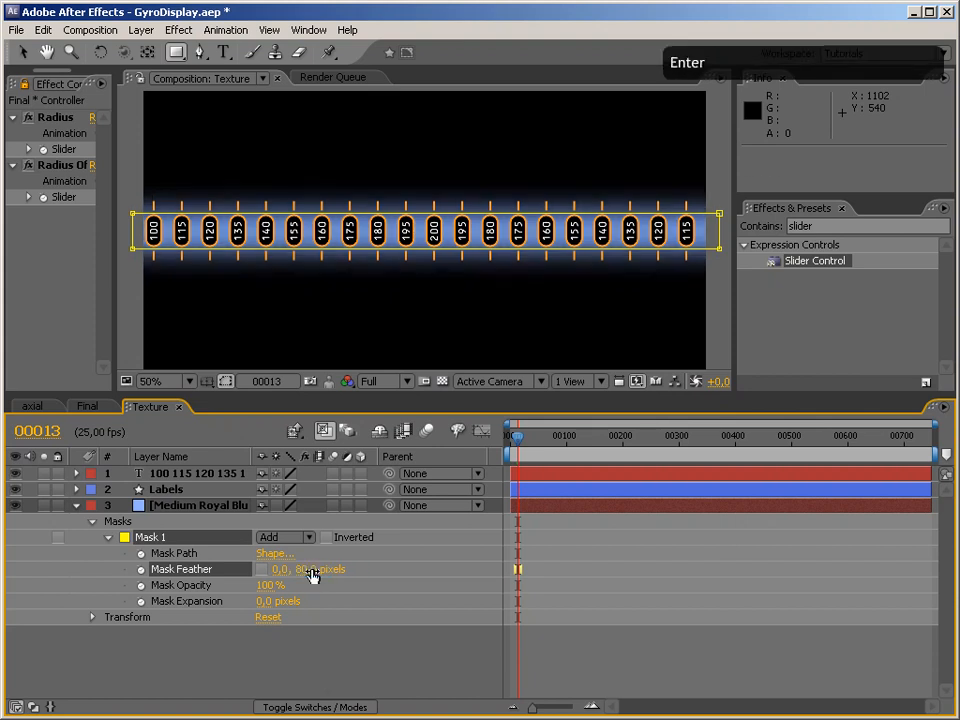
click(308, 570)
key(Return)
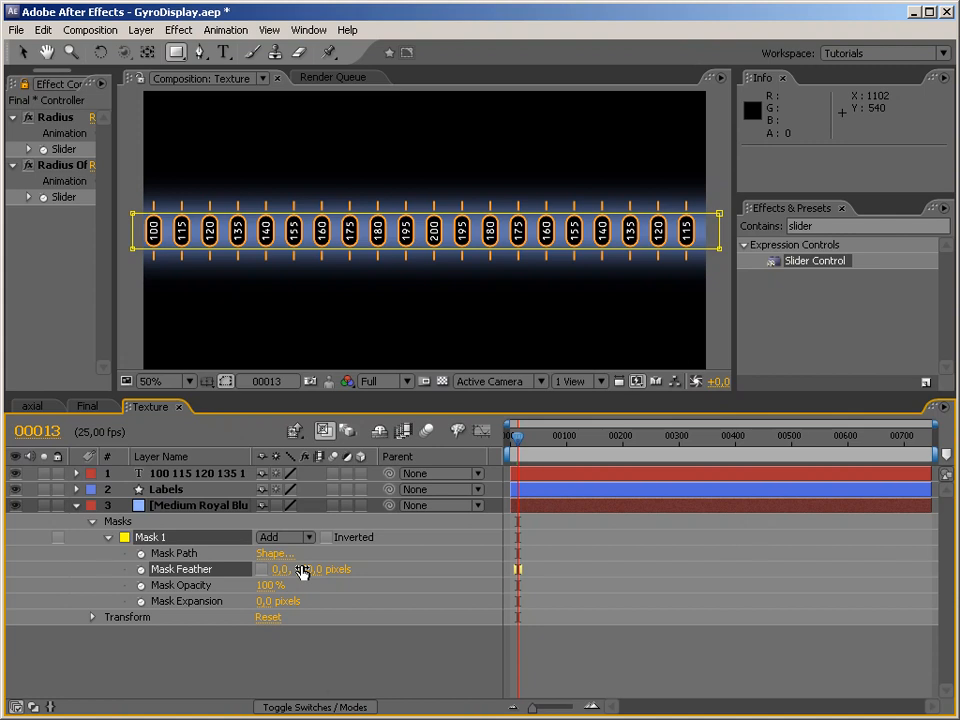
click(303, 568)
text(200)
key(Return)
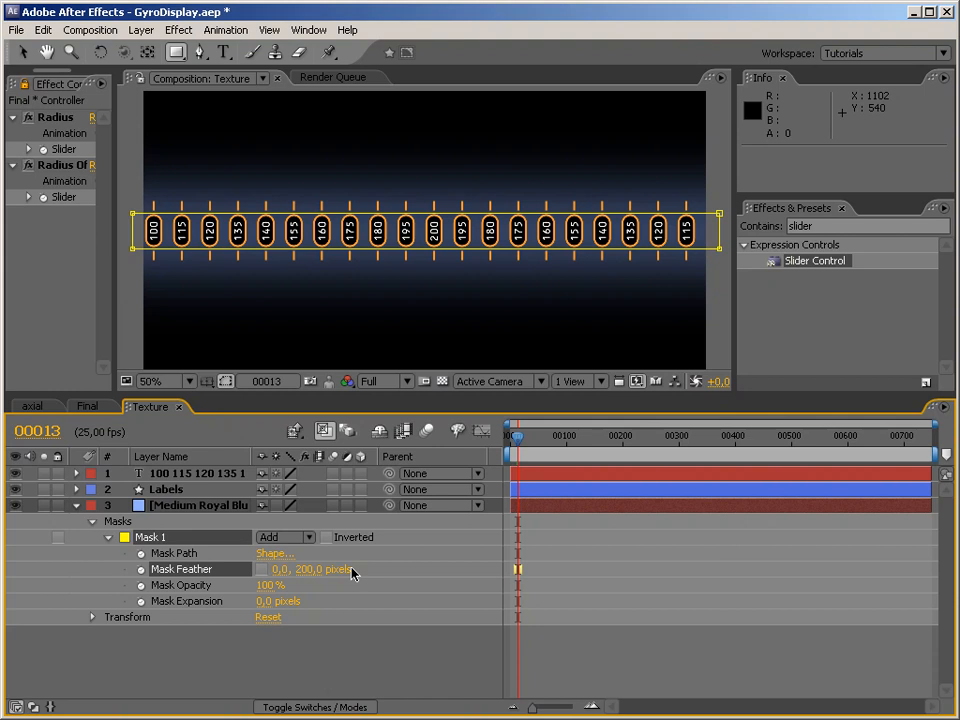
Set the vertical Mask Feather of the blue solid's mask to 150 pixels.
click(306, 569)
text(150)
key(Return)
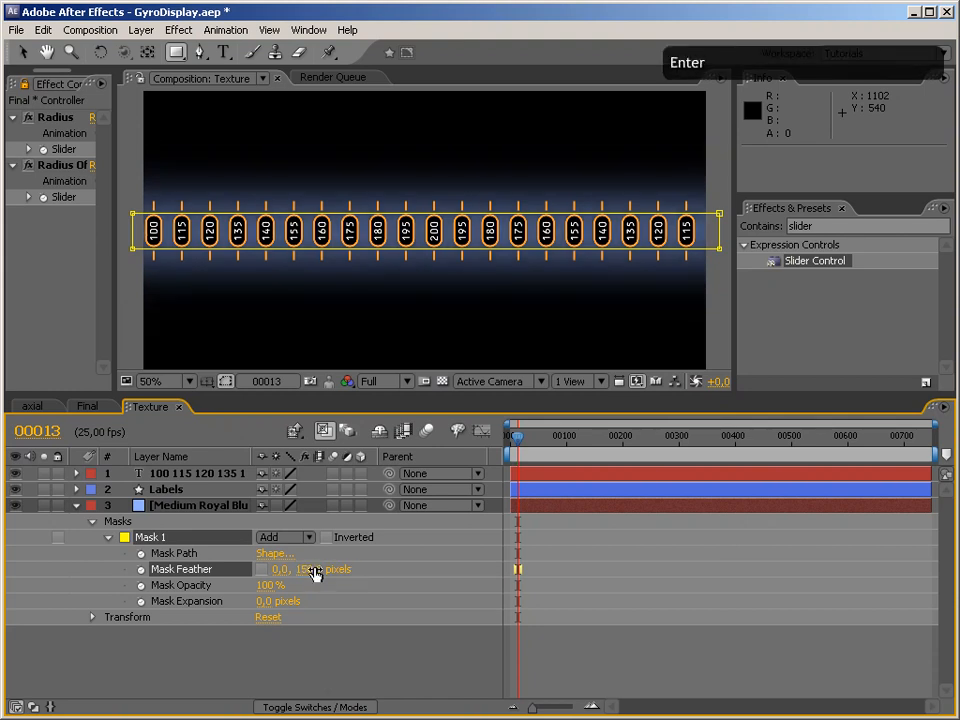
Collapse the mask settings, duplicate the masked blue solid and select the lower of the two solids.
click(92, 521)
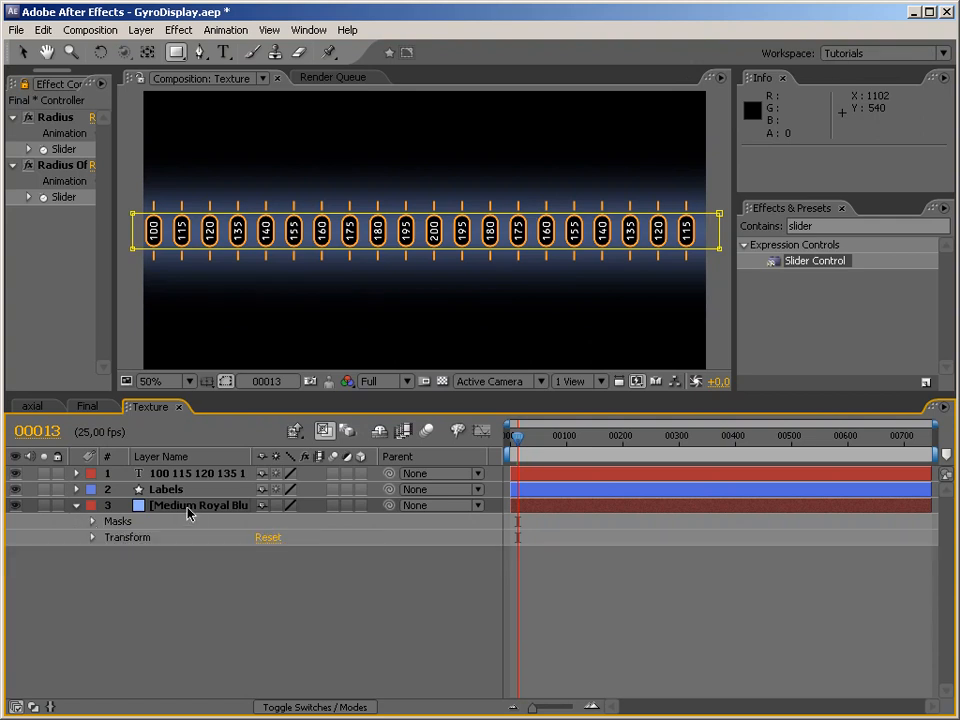
click(189, 506)
key(ctrl+d)
click(155, 521)
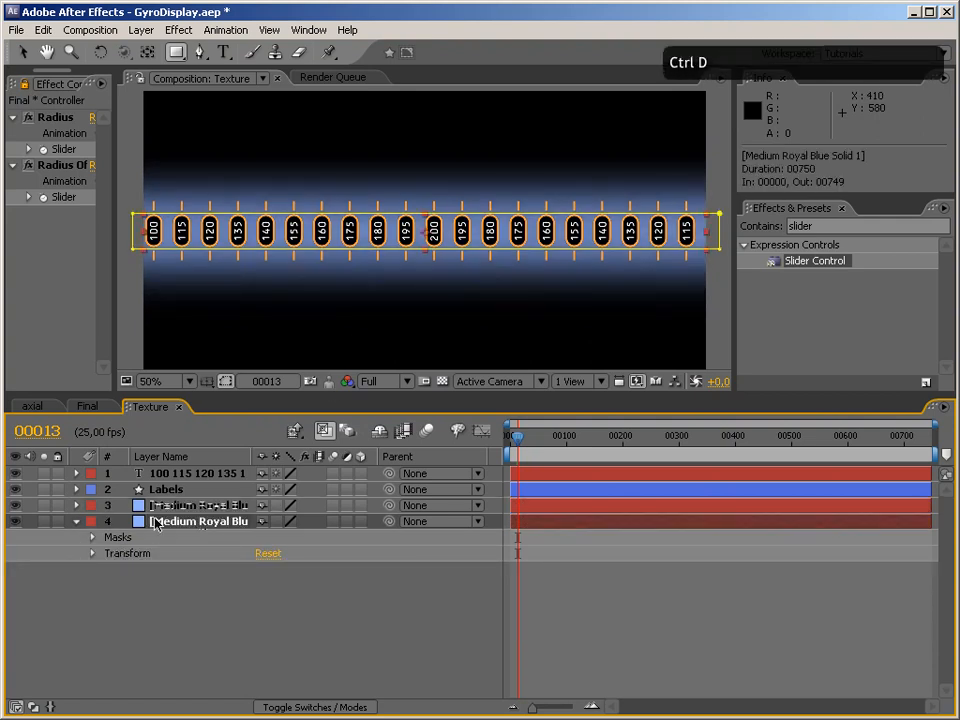
Set the vertical Mask Feather of the lower blue solid's mask to 280 pixels.
click(92, 540)
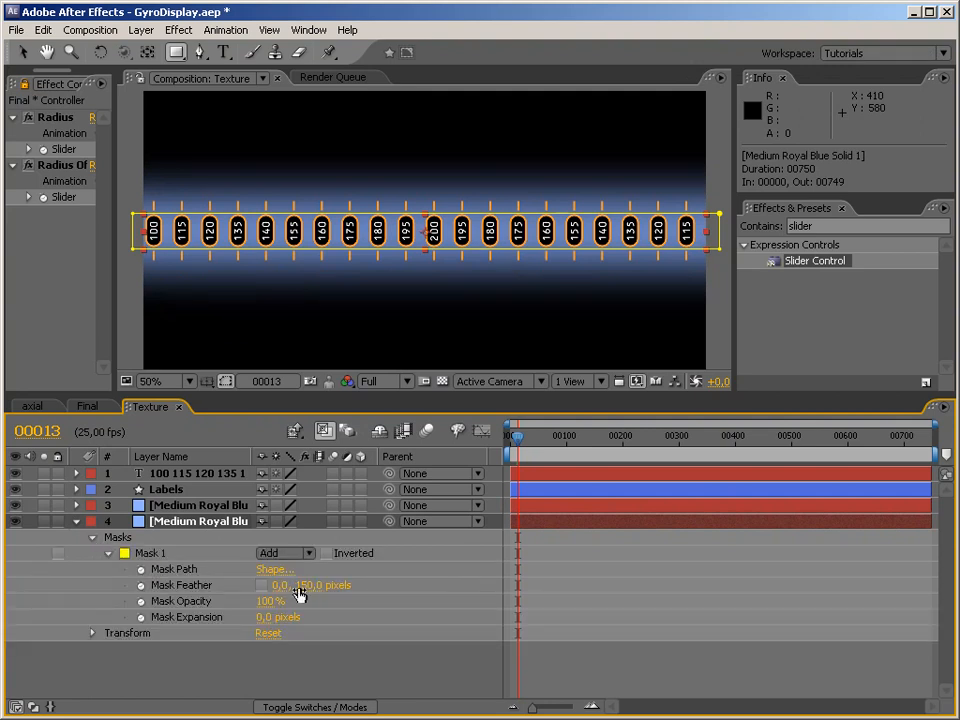
drag(305, 586, 353, 582)
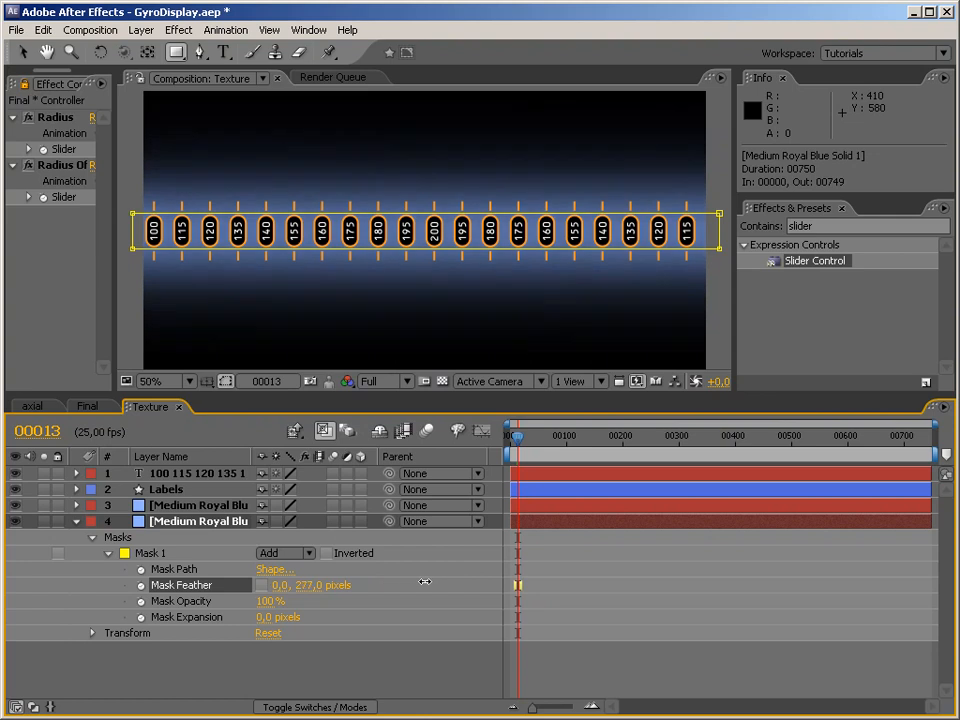
click(307, 586)
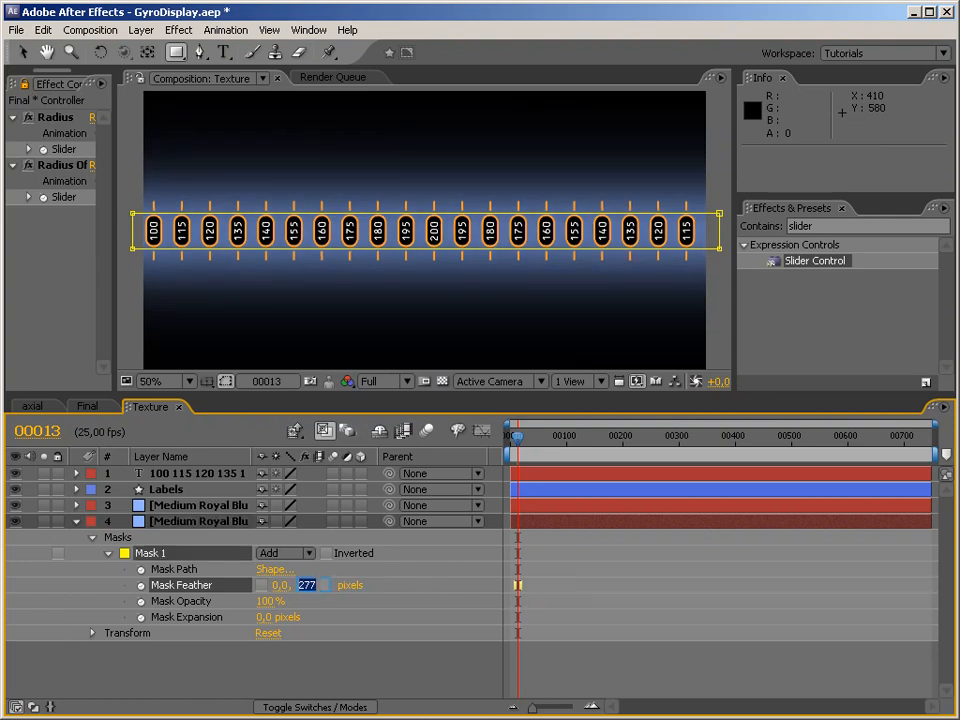
text(280)
key(Return)
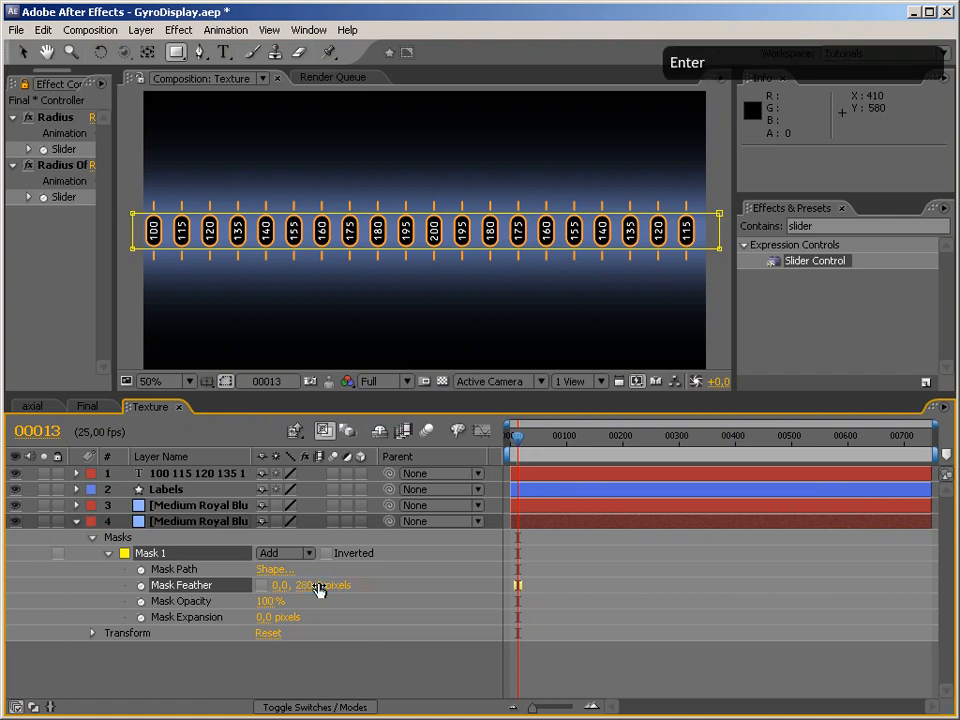
Set the Opacity of the lower blue solid to 50%.
click(92, 634)
click(268, 690)
text(50)
key(Return)
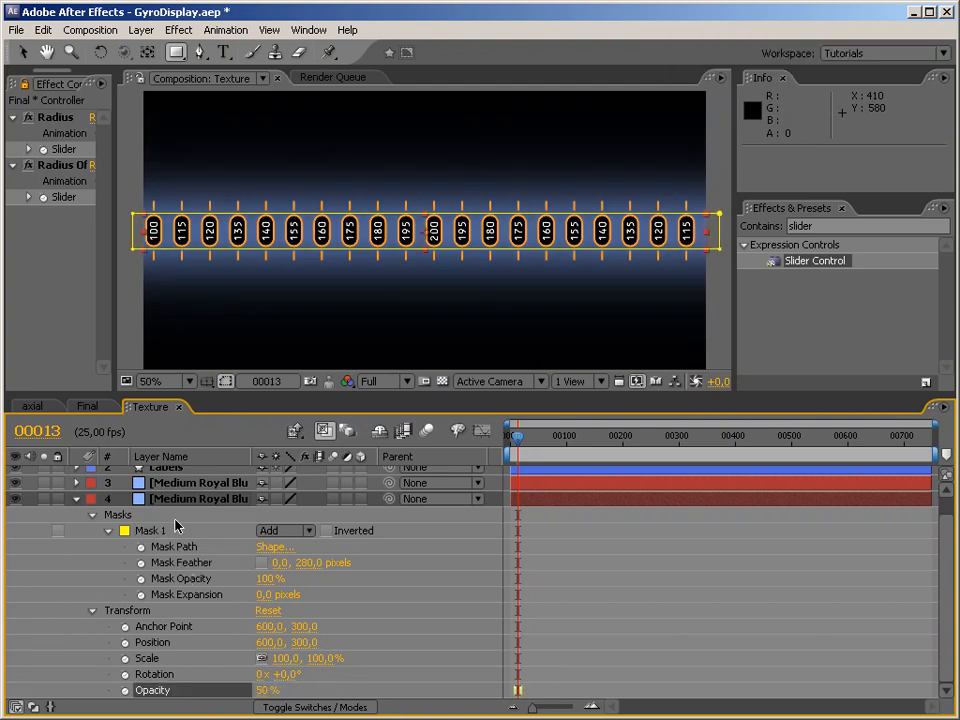
Set the Opacity of the upper blue solid to 70% and return to the Final composition.
click(185, 483)
click(77, 484)
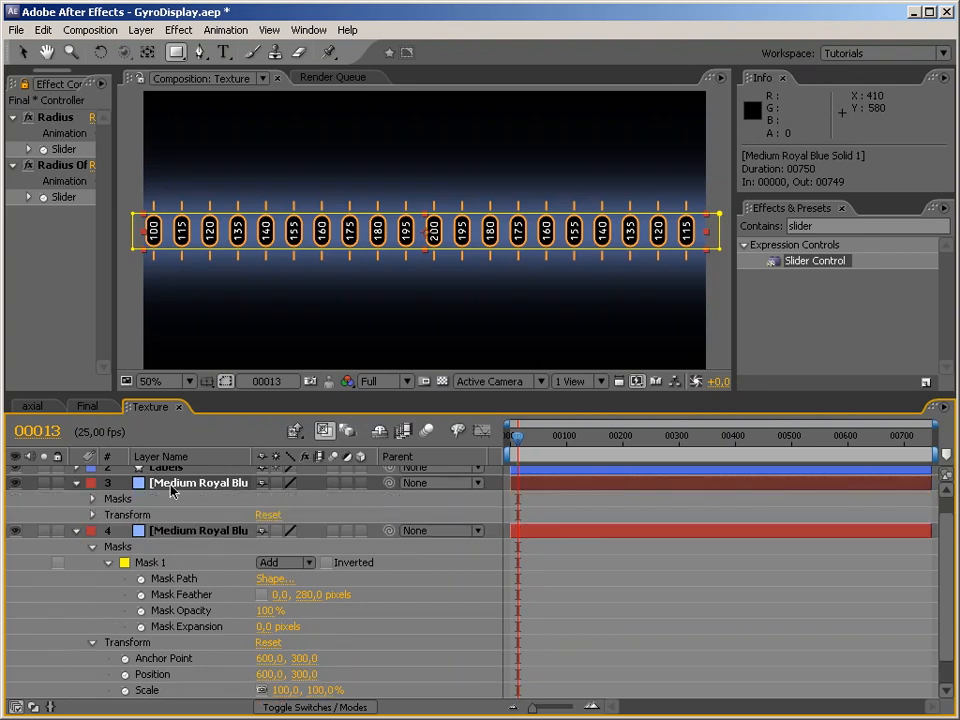
key(t)
click(268, 498)
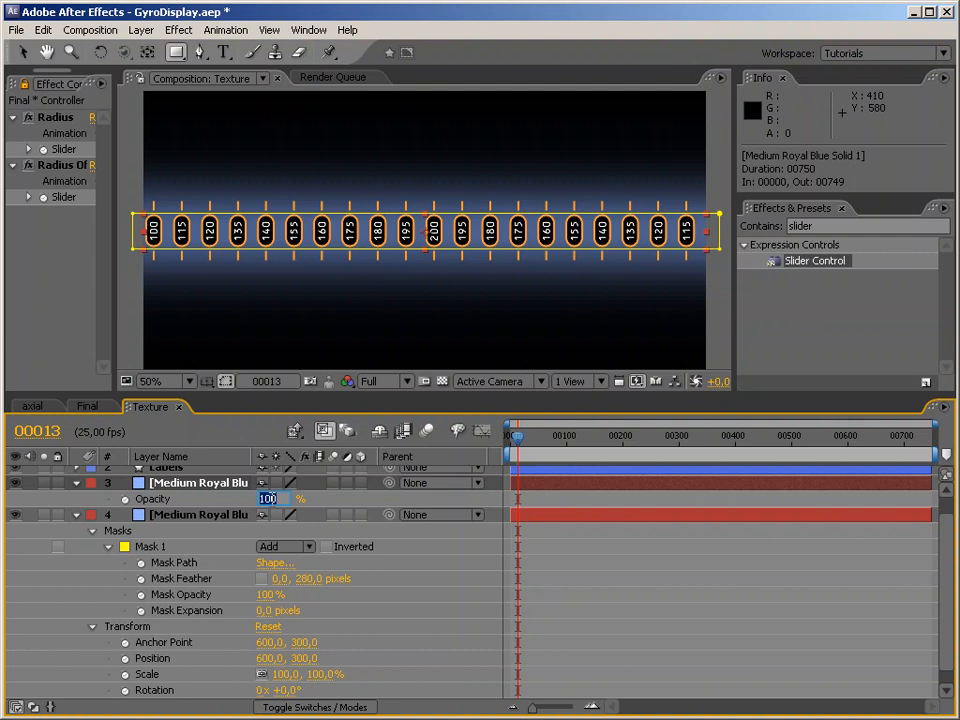
text(50)
key(Return)
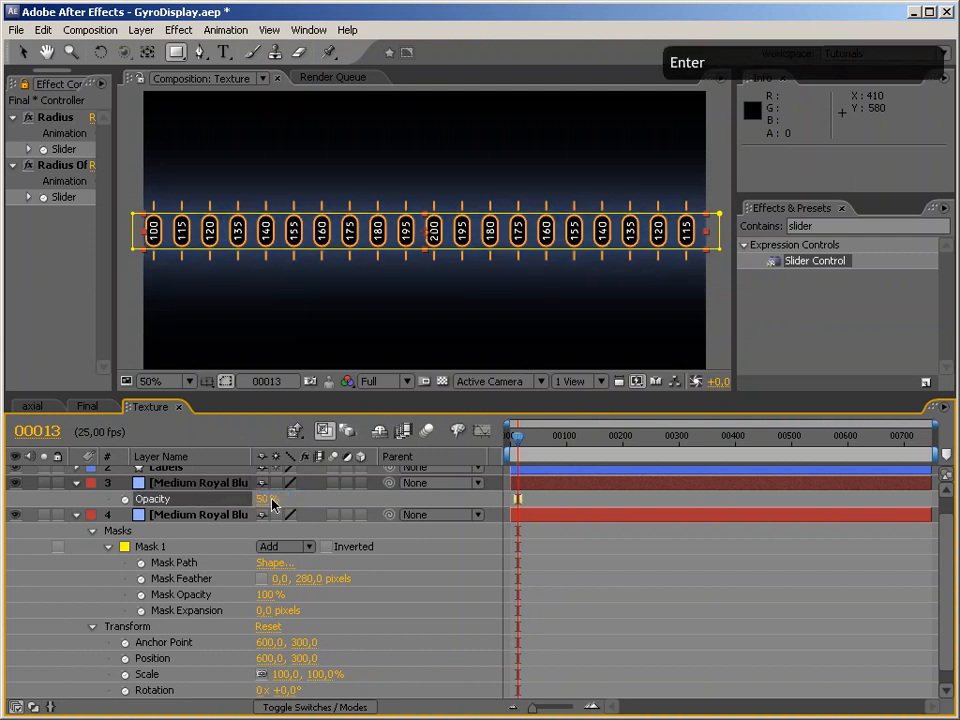
click(266, 499)
text(70)
key(Return)
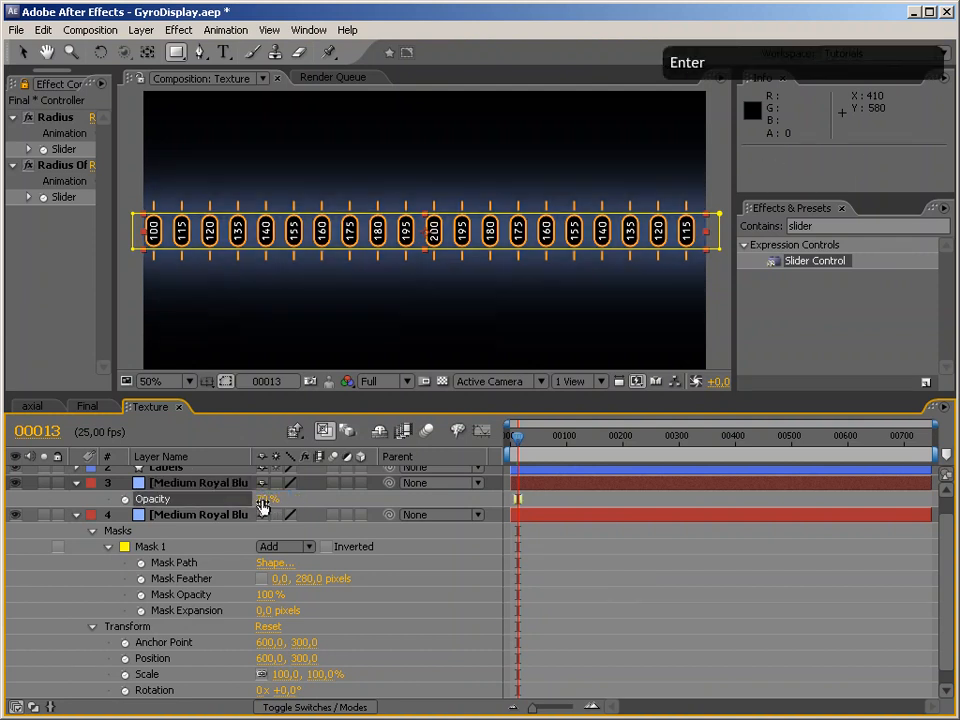
click(90, 406)
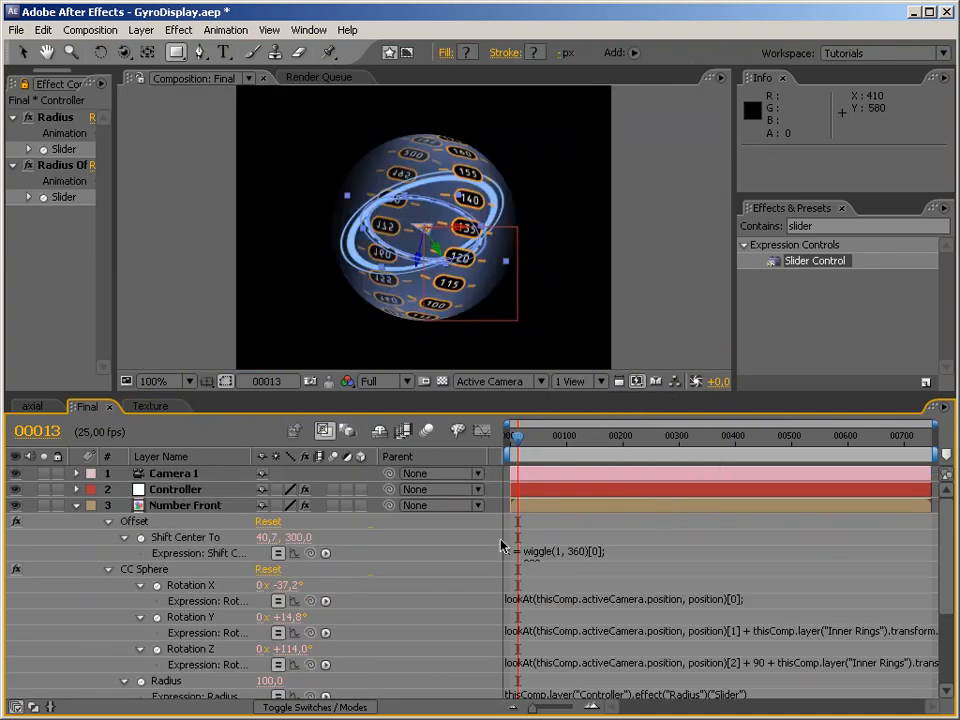
In the Texture composition, collapse the lower blue solid's properties and set the upper blue solid's Opacity to 100%.
click(150, 406)
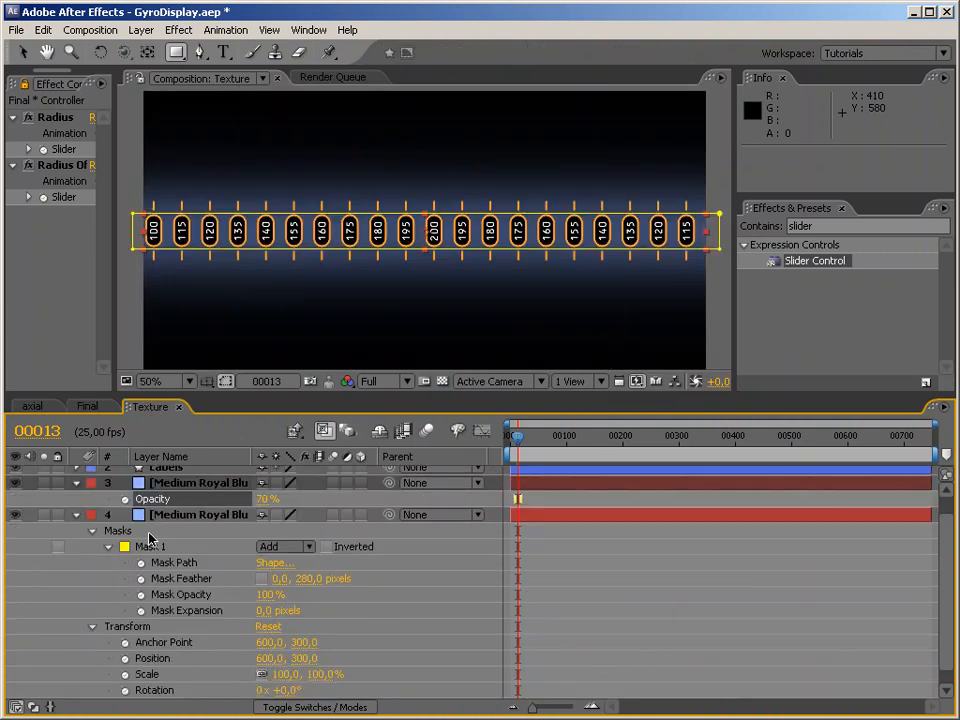
click(190, 490)
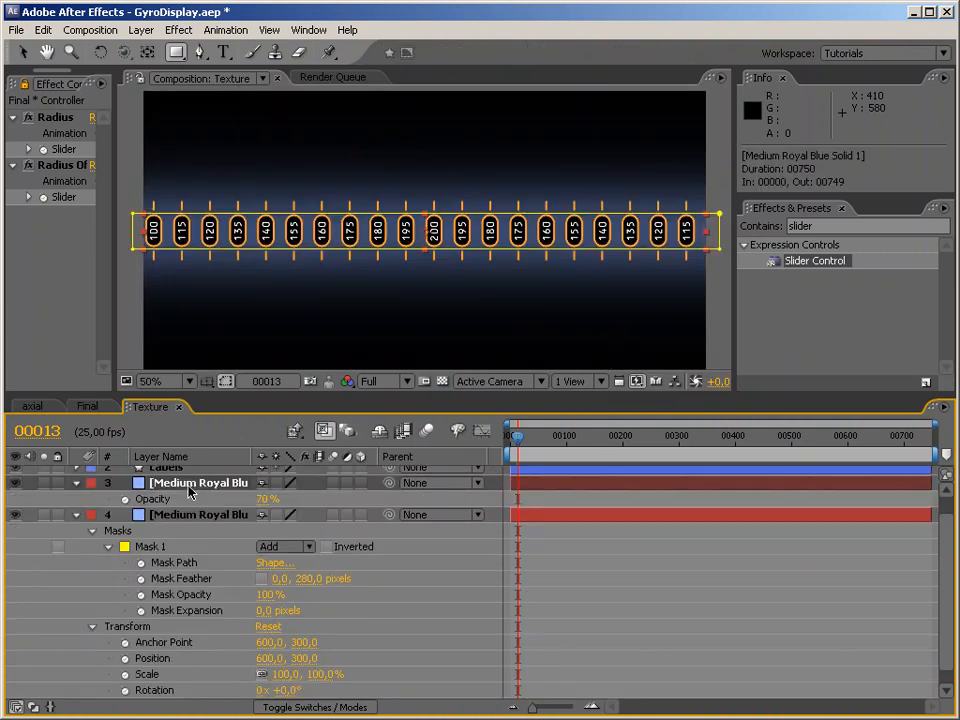
click(78, 516)
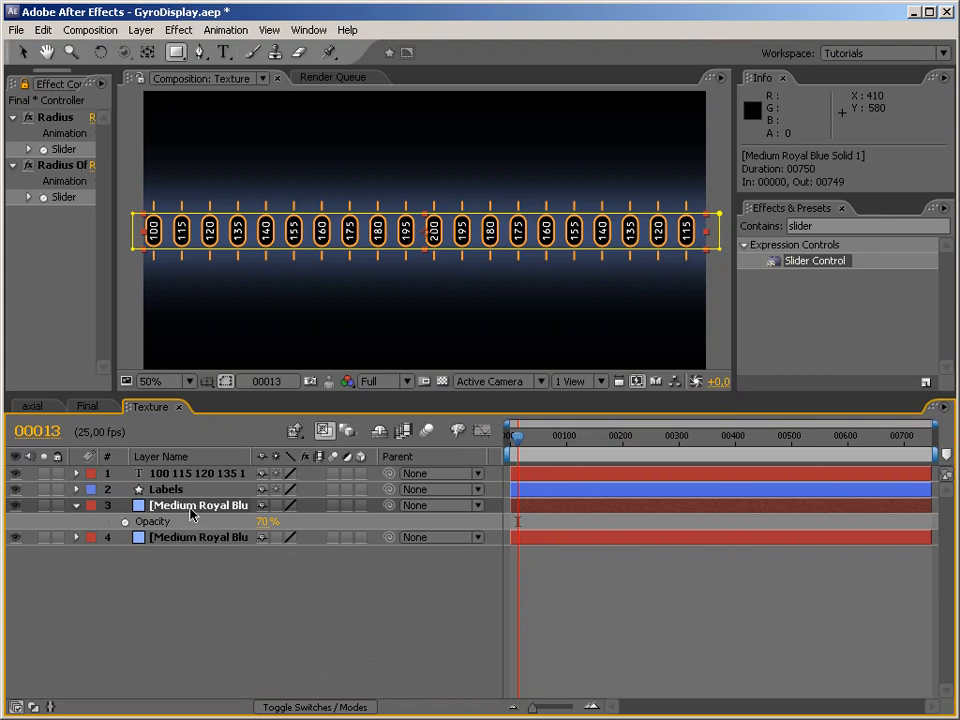
click(264, 521)
text(100)
key(Return)
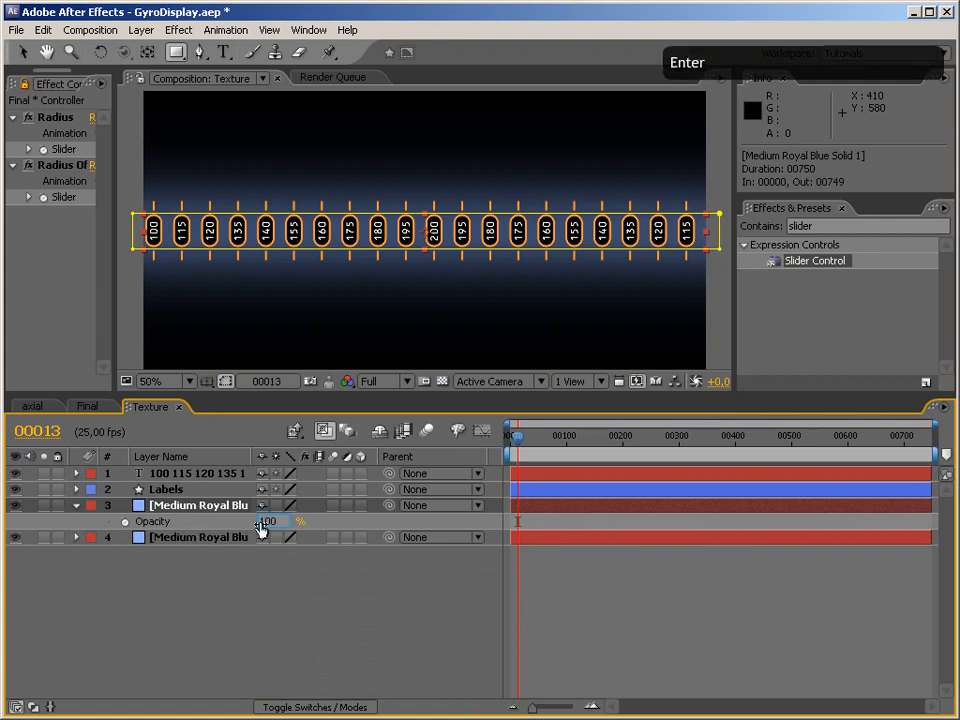
Stretch the lower blue solid's mask vertically around its centre so it extends above and below the orange tick marks.
click(156, 540)
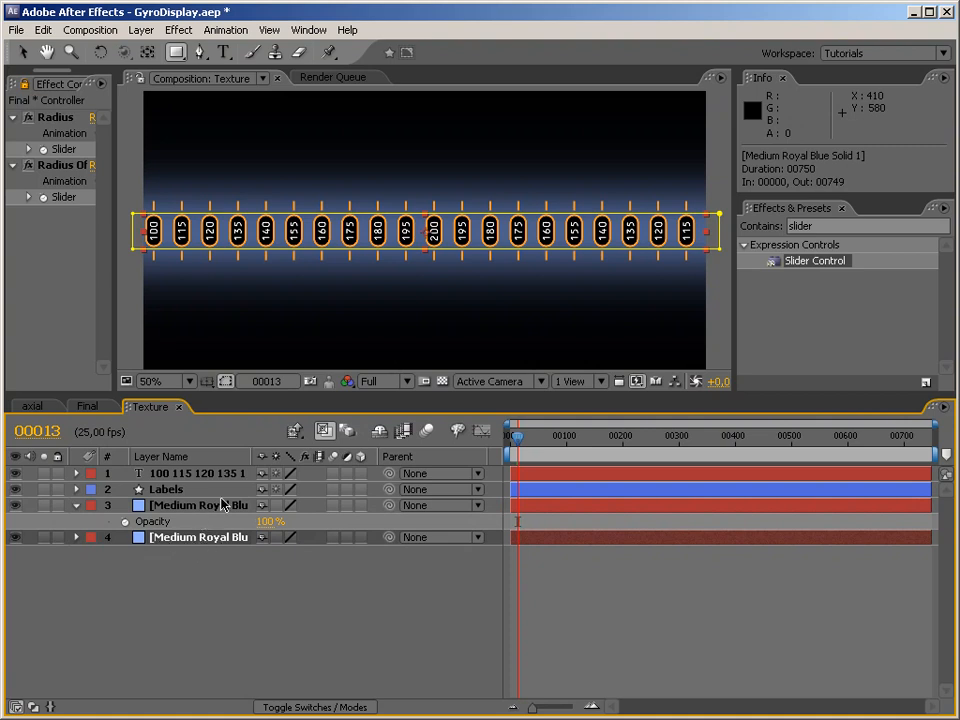
click(22, 52)
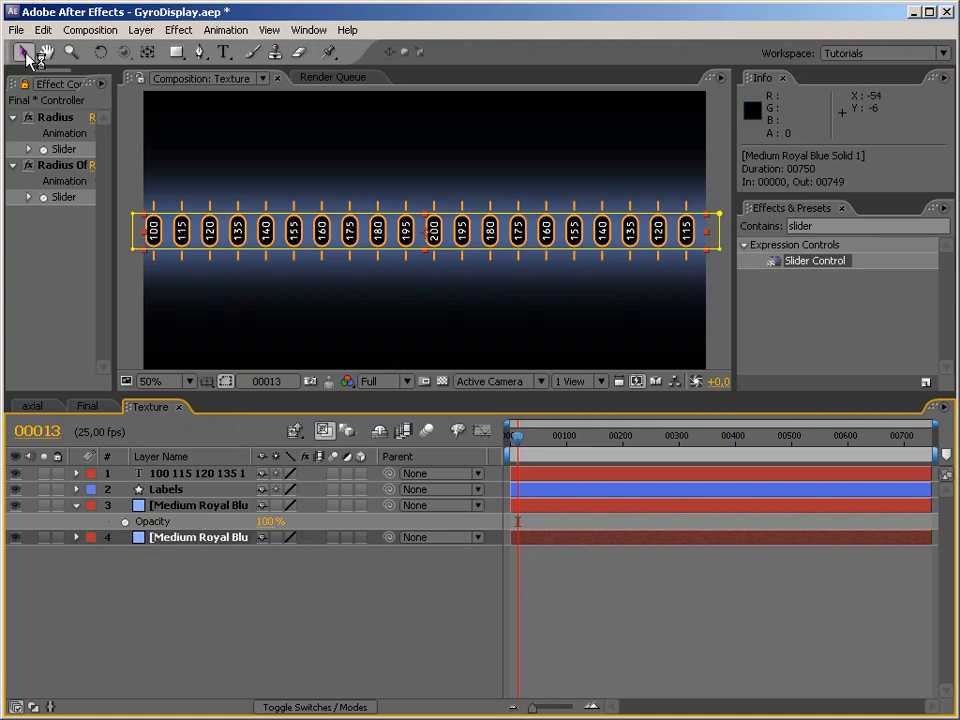
click(134, 216)
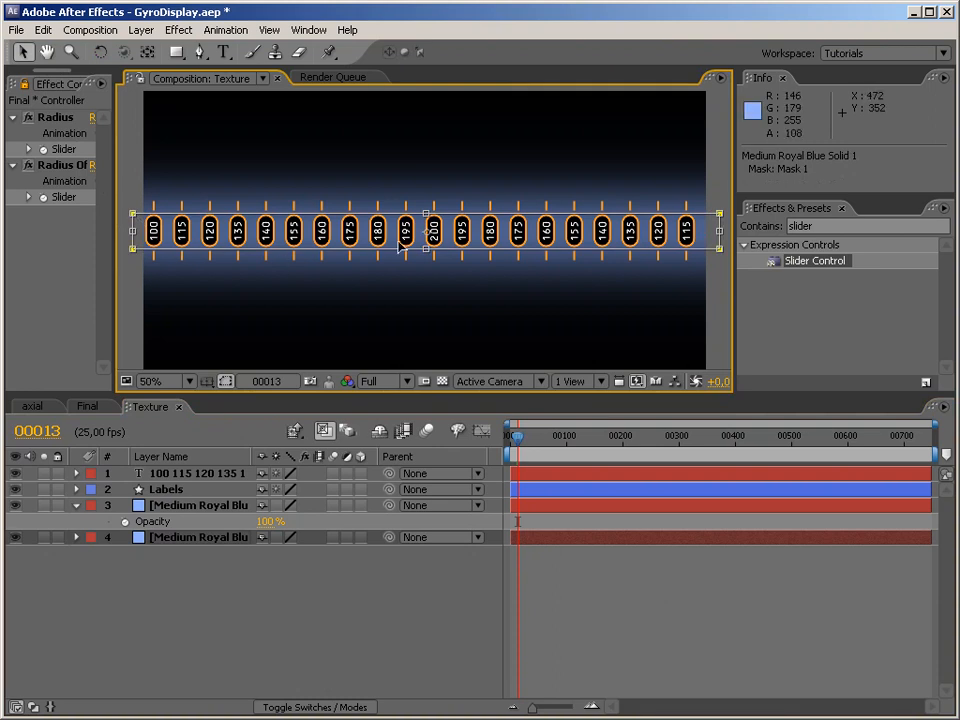
drag(427, 214, 426, 169)
key(Return)
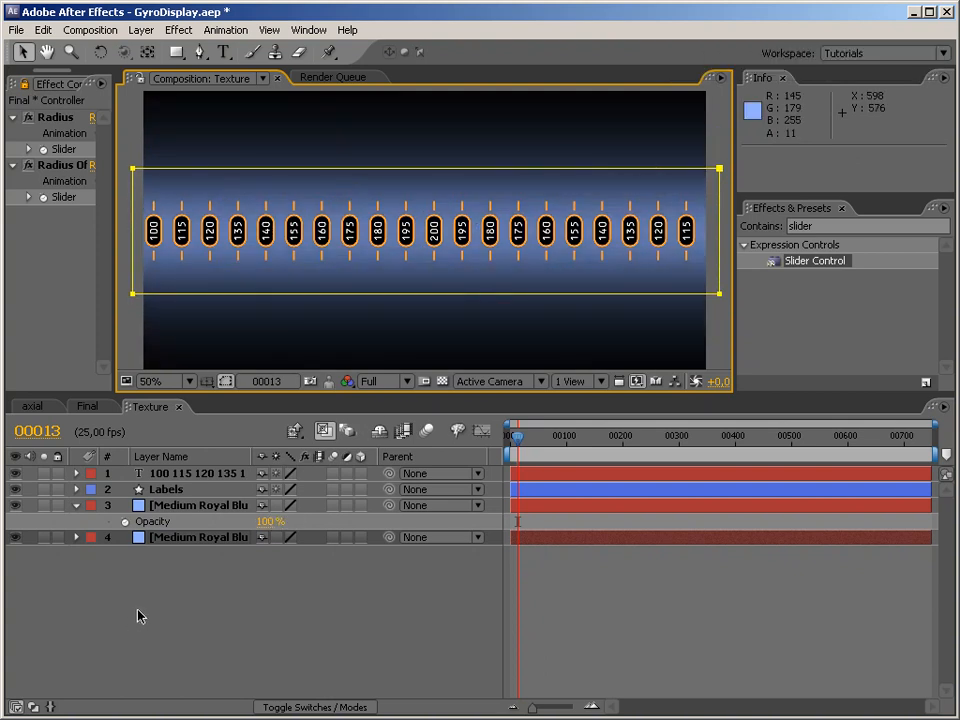
Set the Opacity of the lower blue solid to 20%.
click(216, 537)
key(t)
click(265, 553)
text(20)
key(Return)
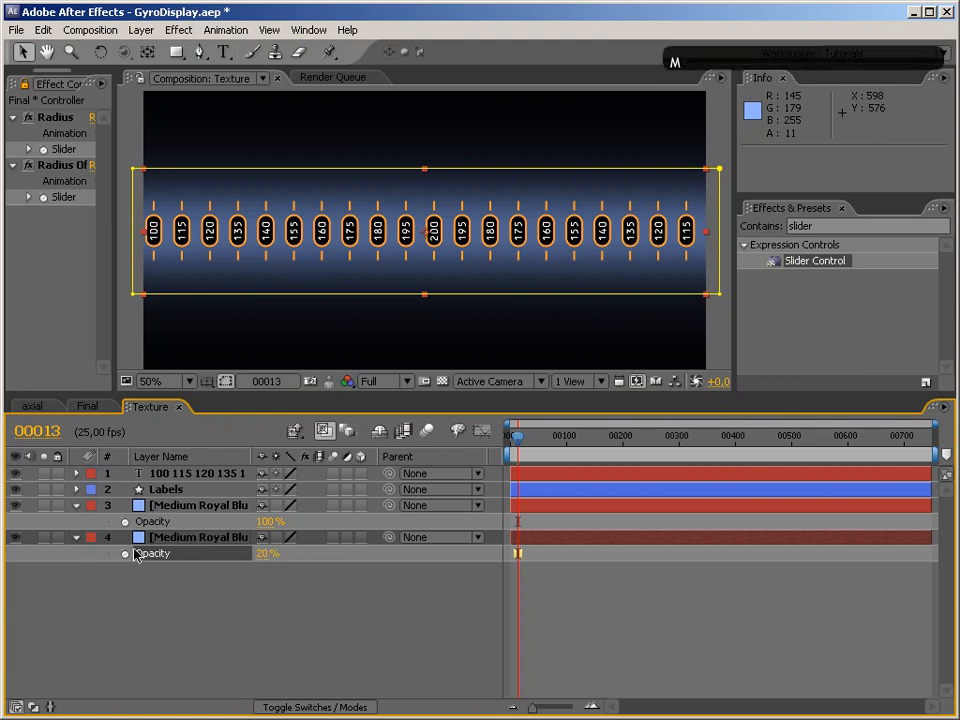
Set the vertical Mask Feather of the lower blue solid's mask to 321 pixels.
key(m)
key(m)
drag(306, 588, 346, 588)
drag(228, 589, 344, 589)
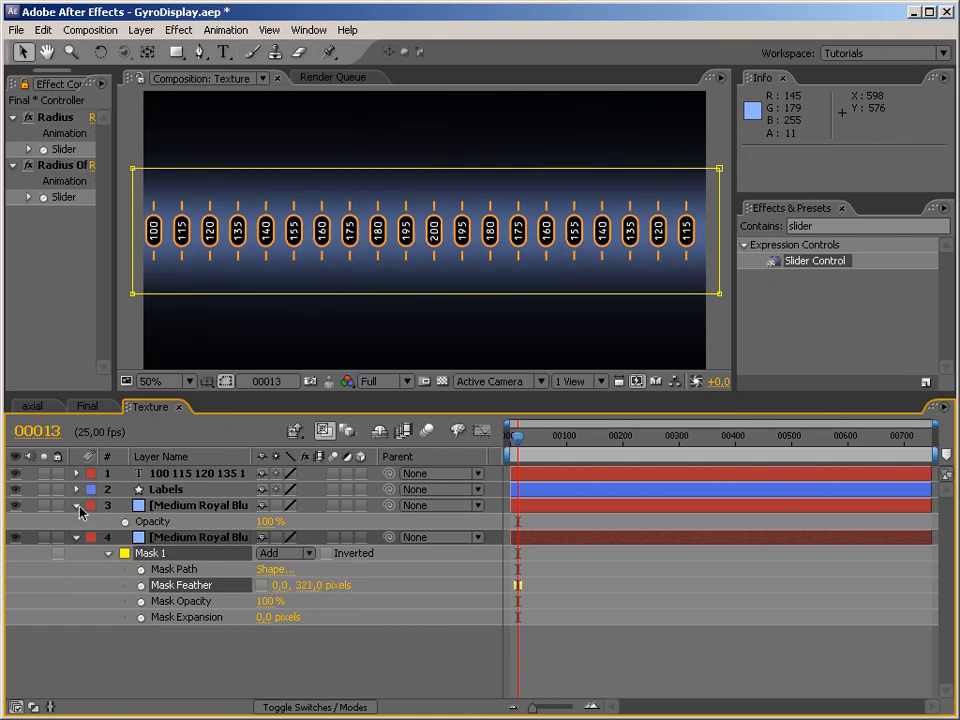
Set the upper blue solid's Opacity to about 59% and go to frame 0 of the Final composition.
click(164, 508)
mouse_move(265, 527)
mouse_down()
mouse_move(218, 522)
mouse_move(271, 525)
mouse_up()
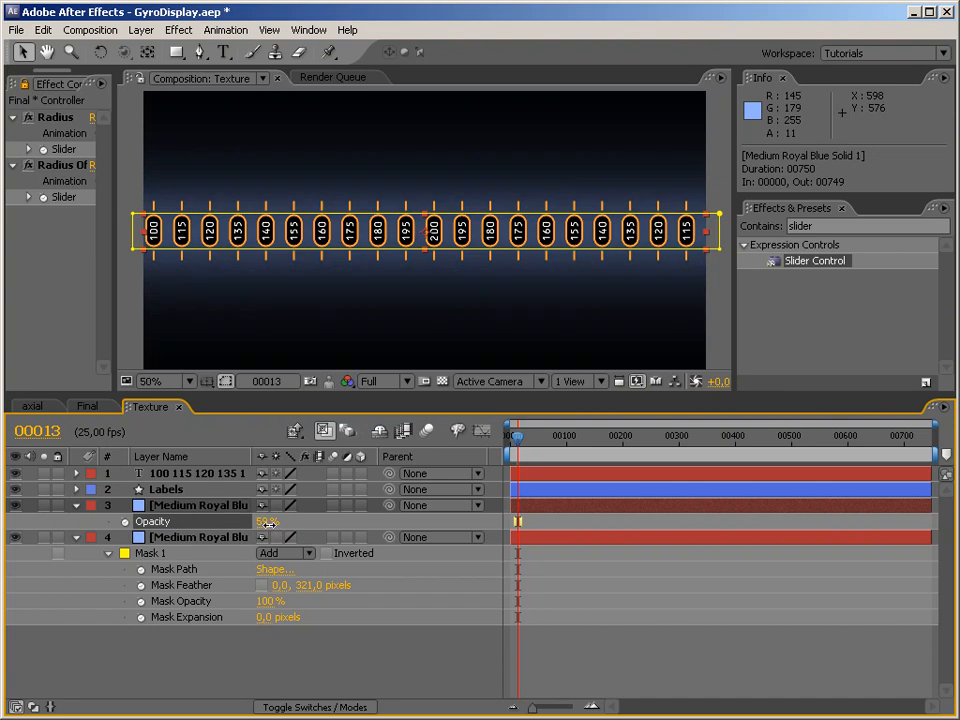
click(90, 407)
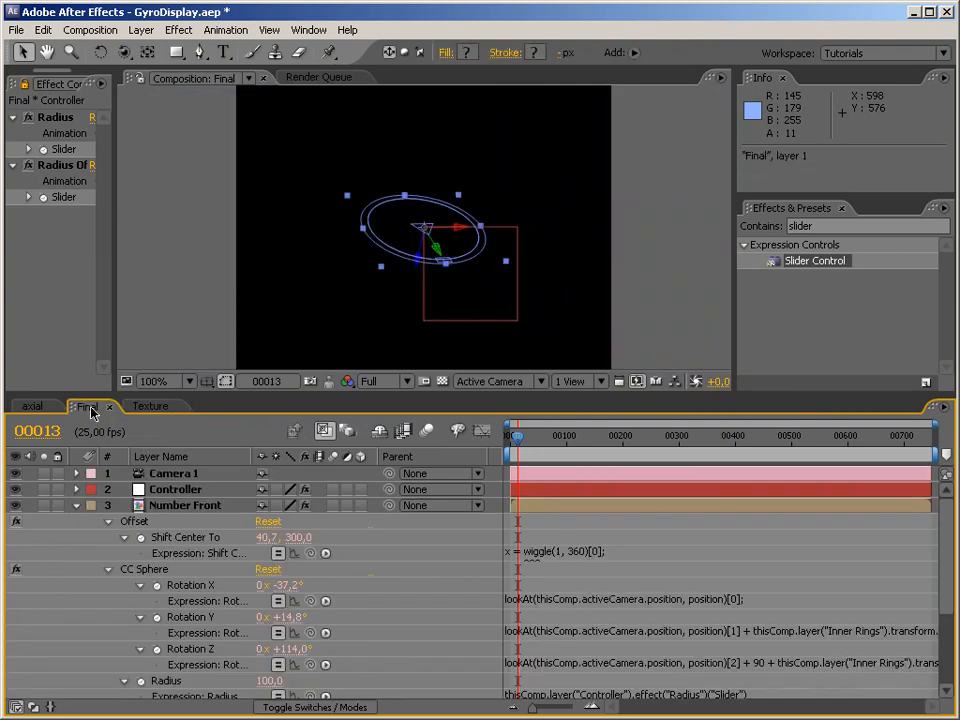
drag(519, 441, 486, 435)
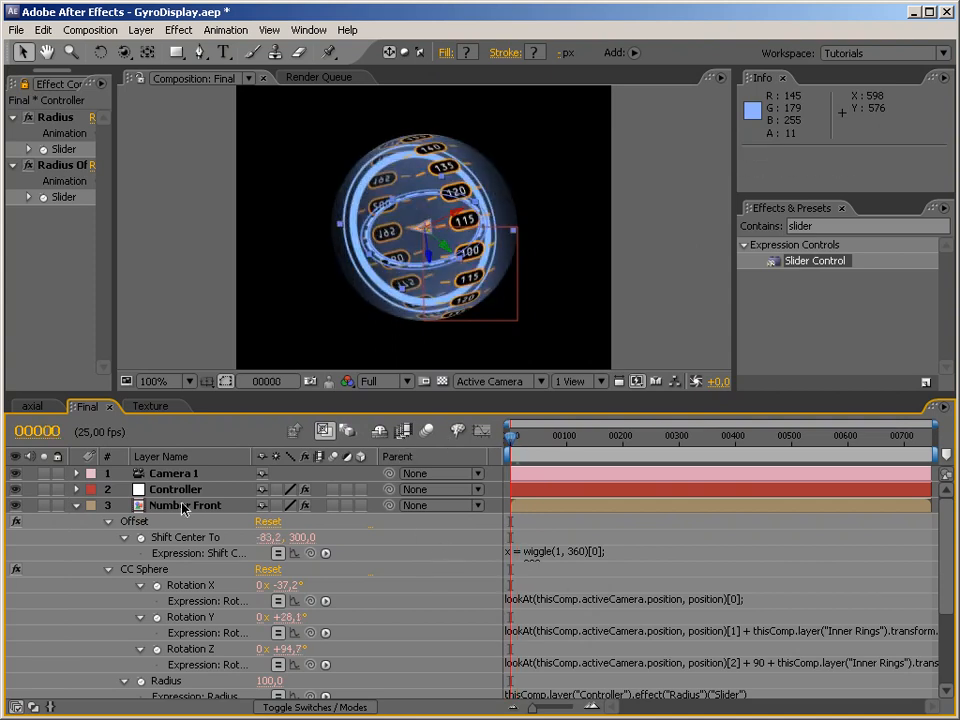
Collapse the expanded layer properties and move the MotionBlur layer directly above Number Front.
click(73, 506)
click(77, 537)
click(78, 538)
drag(190, 555, 194, 505)
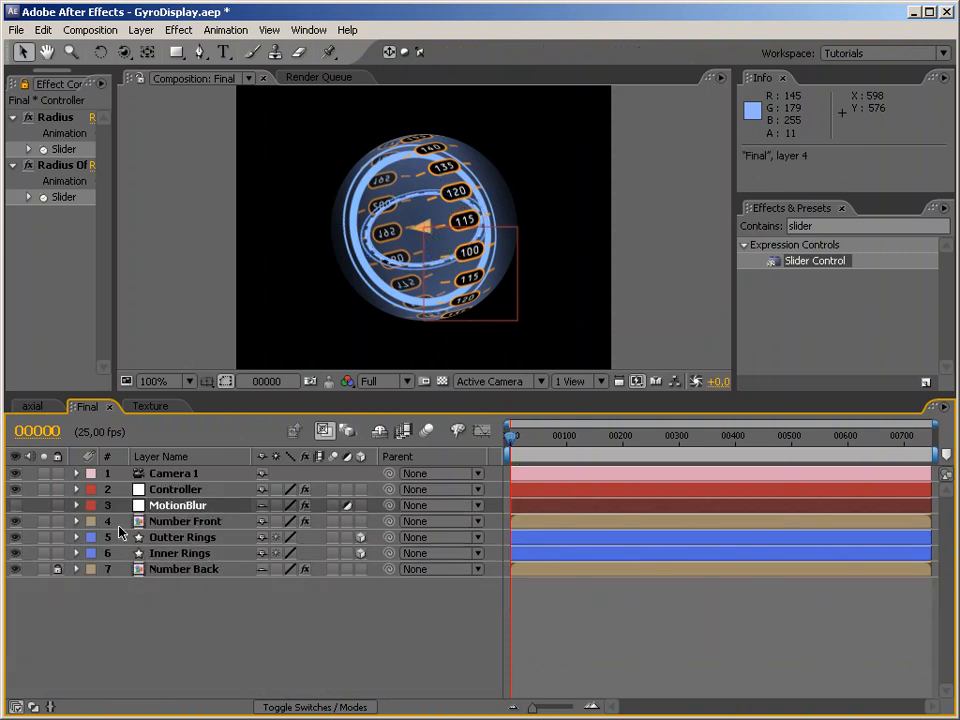